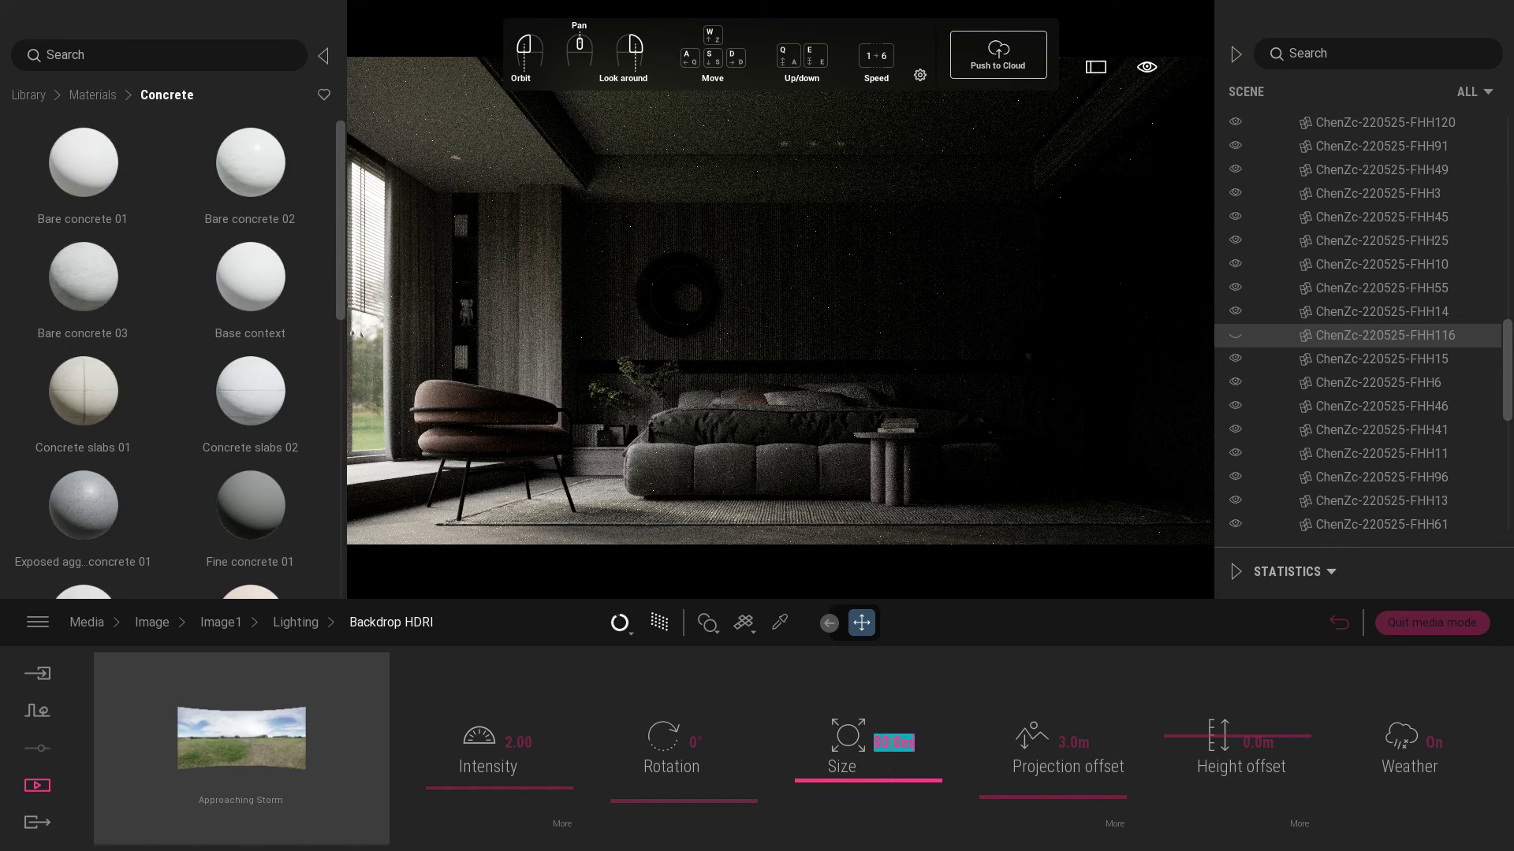
- Set the backdrop HDRI's size to 200 m and its rotation to 69°
key("Return")
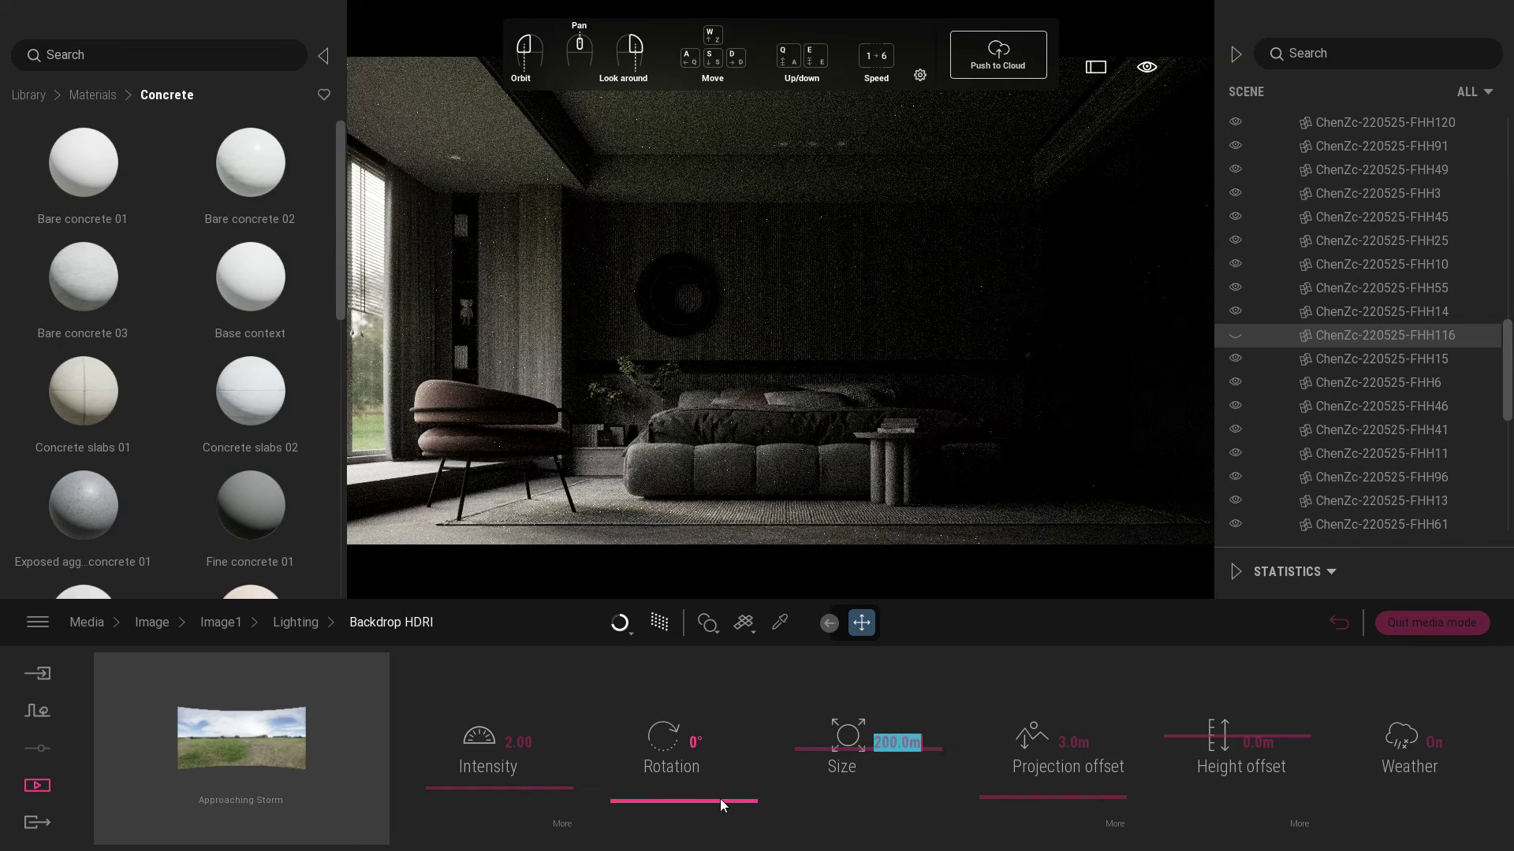
mouse_move(716, 798)
left_mouse_down()
mouse_move(732, 756)
mouse_move(726, 785)
left_mouse_up()
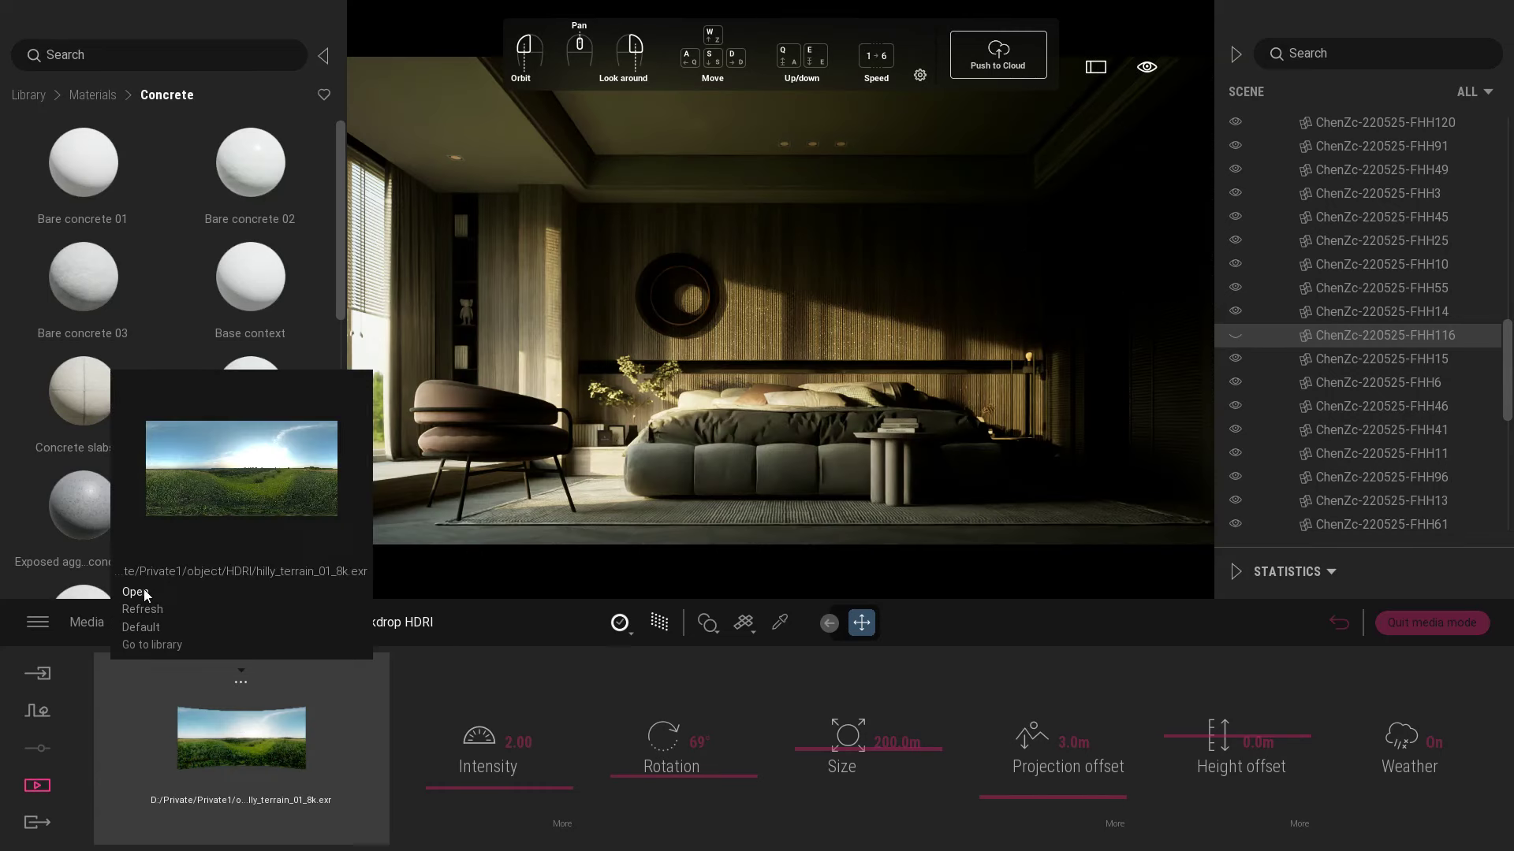
- Load the industrial_sunset_02_8k HDRI as the backdrop, with rotation 82° and height offset -3.6 m
left_click(281, 679)
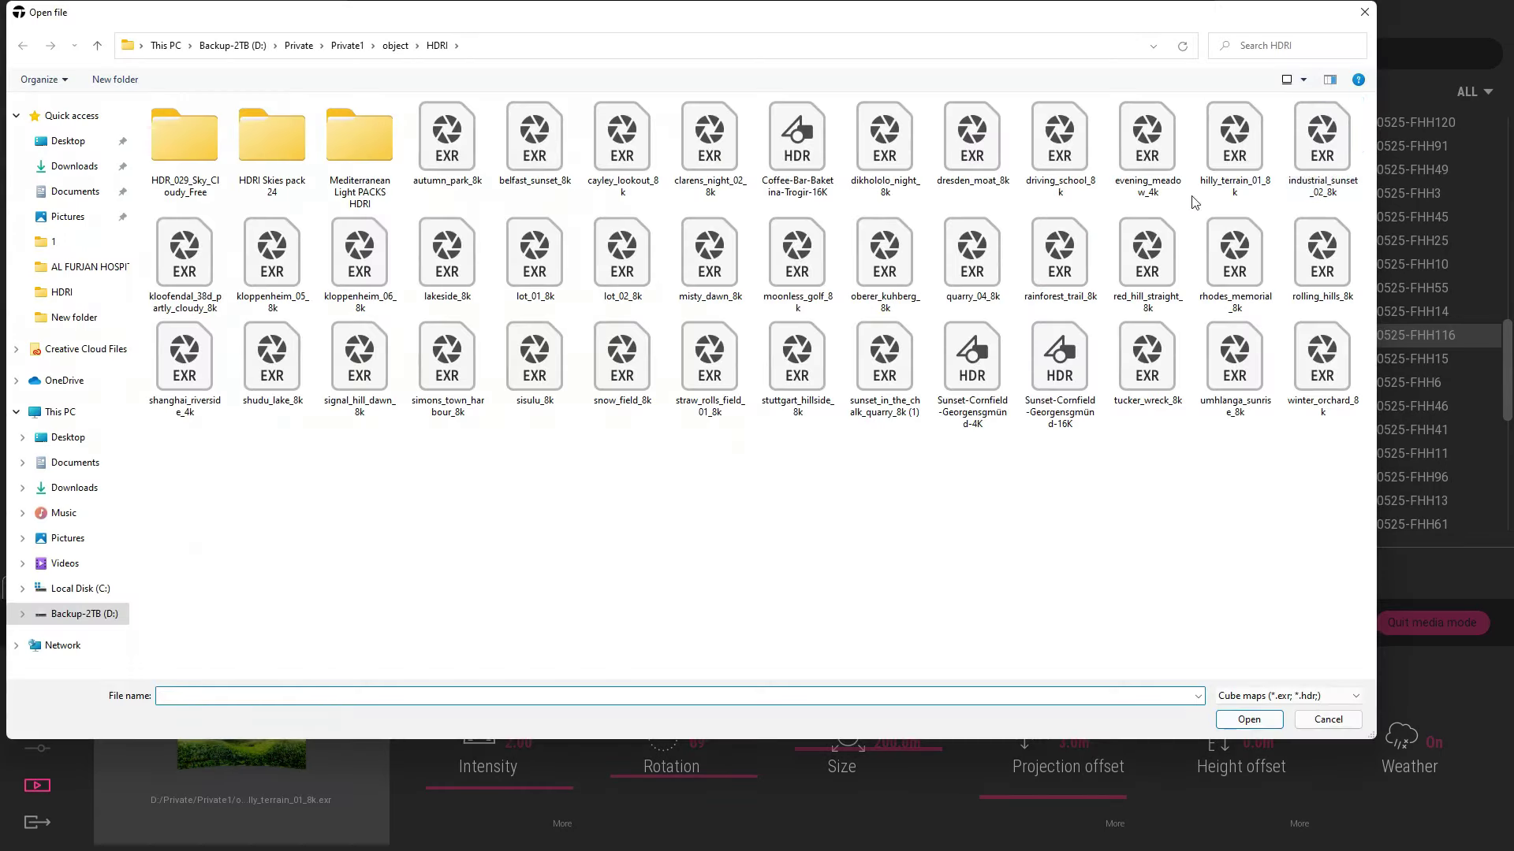
double_click(1239, 186)
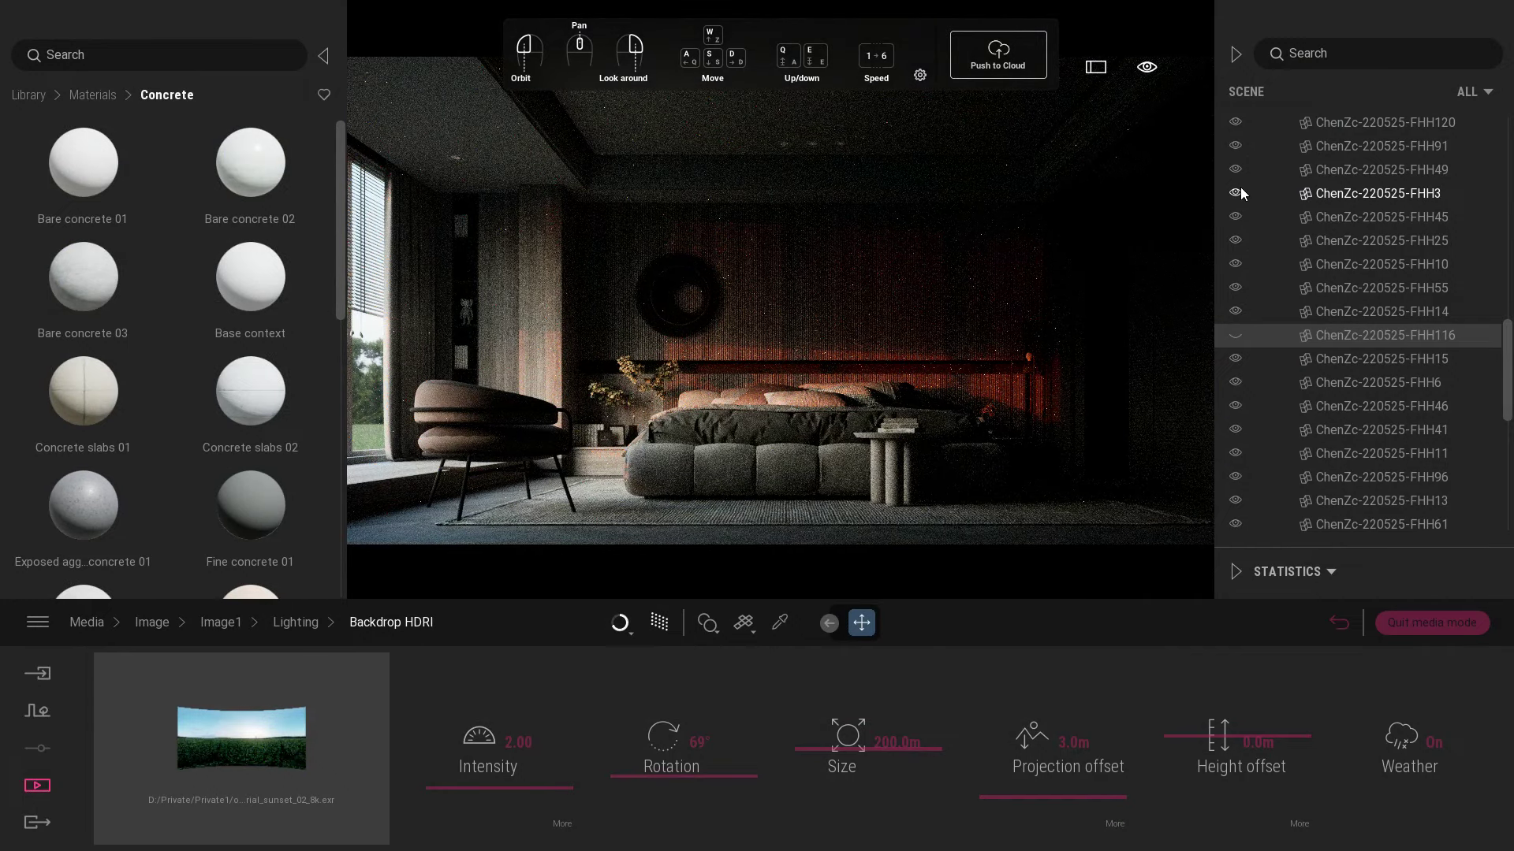
left_click_drag(654, 778, 655, 773)
left_click_drag(1200, 738, 1201, 760)
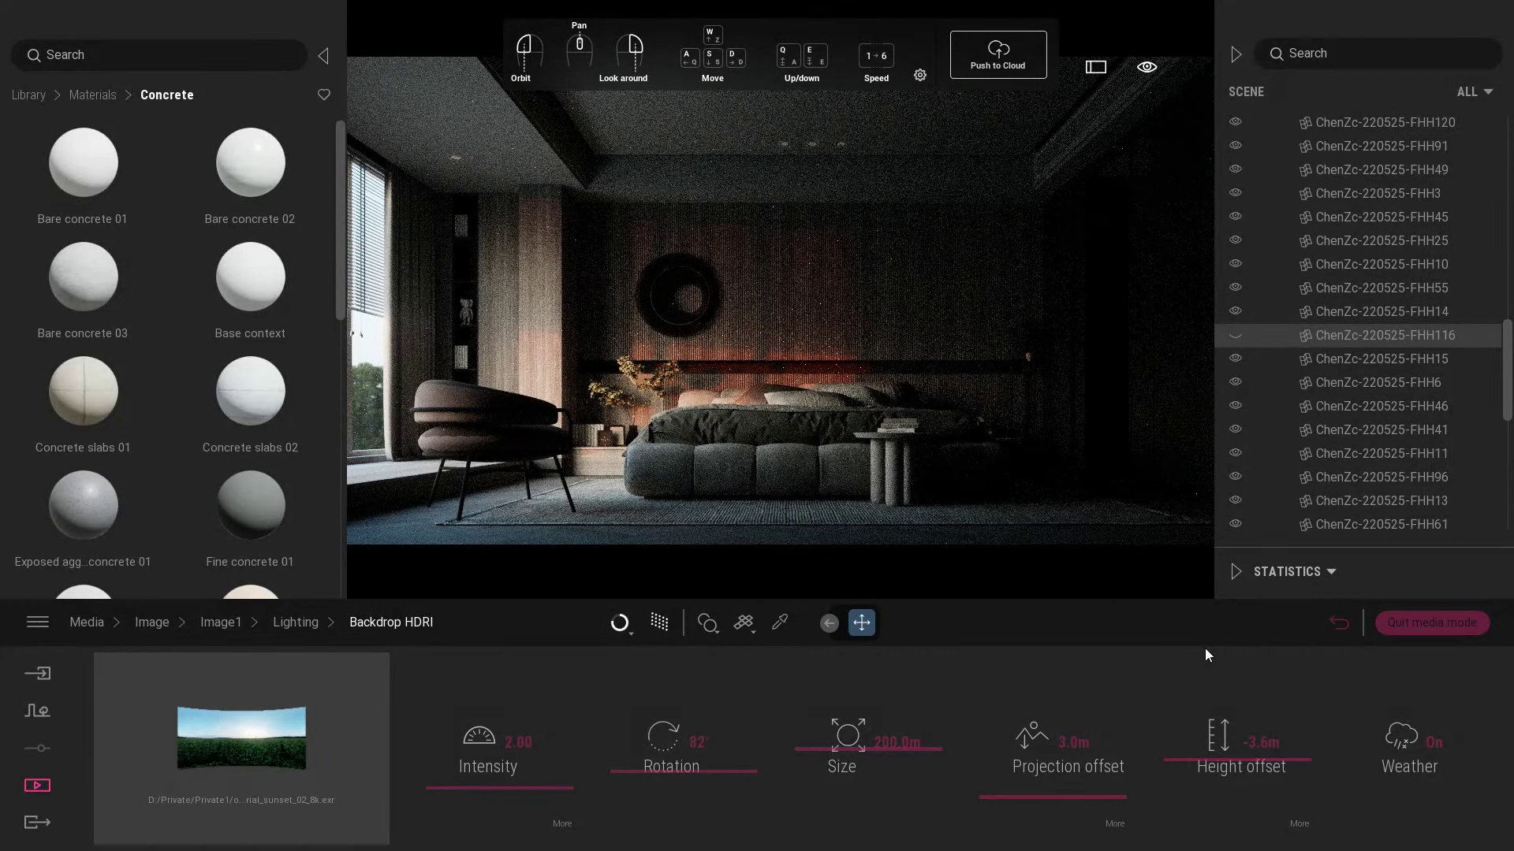
- Set the image lighting's white balance to 7500K and leave media mode
left_click(280, 627)
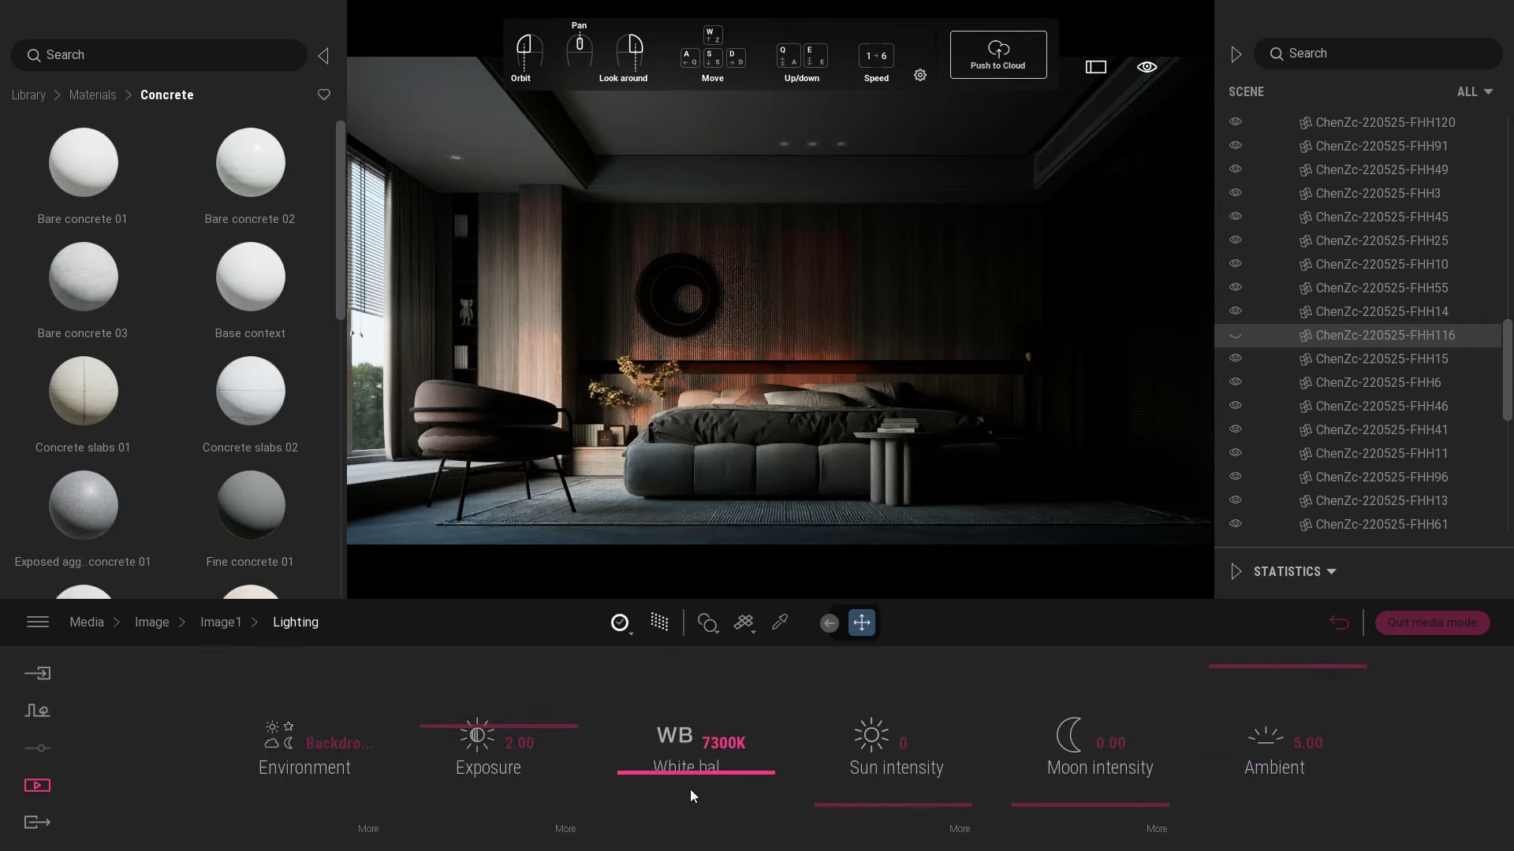
mouse_move(685, 766)
left_mouse_down()
mouse_move(689, 697)
mouse_move(693, 815)
mouse_move(700, 776)
left_mouse_up()
type("7500")
key("Return")
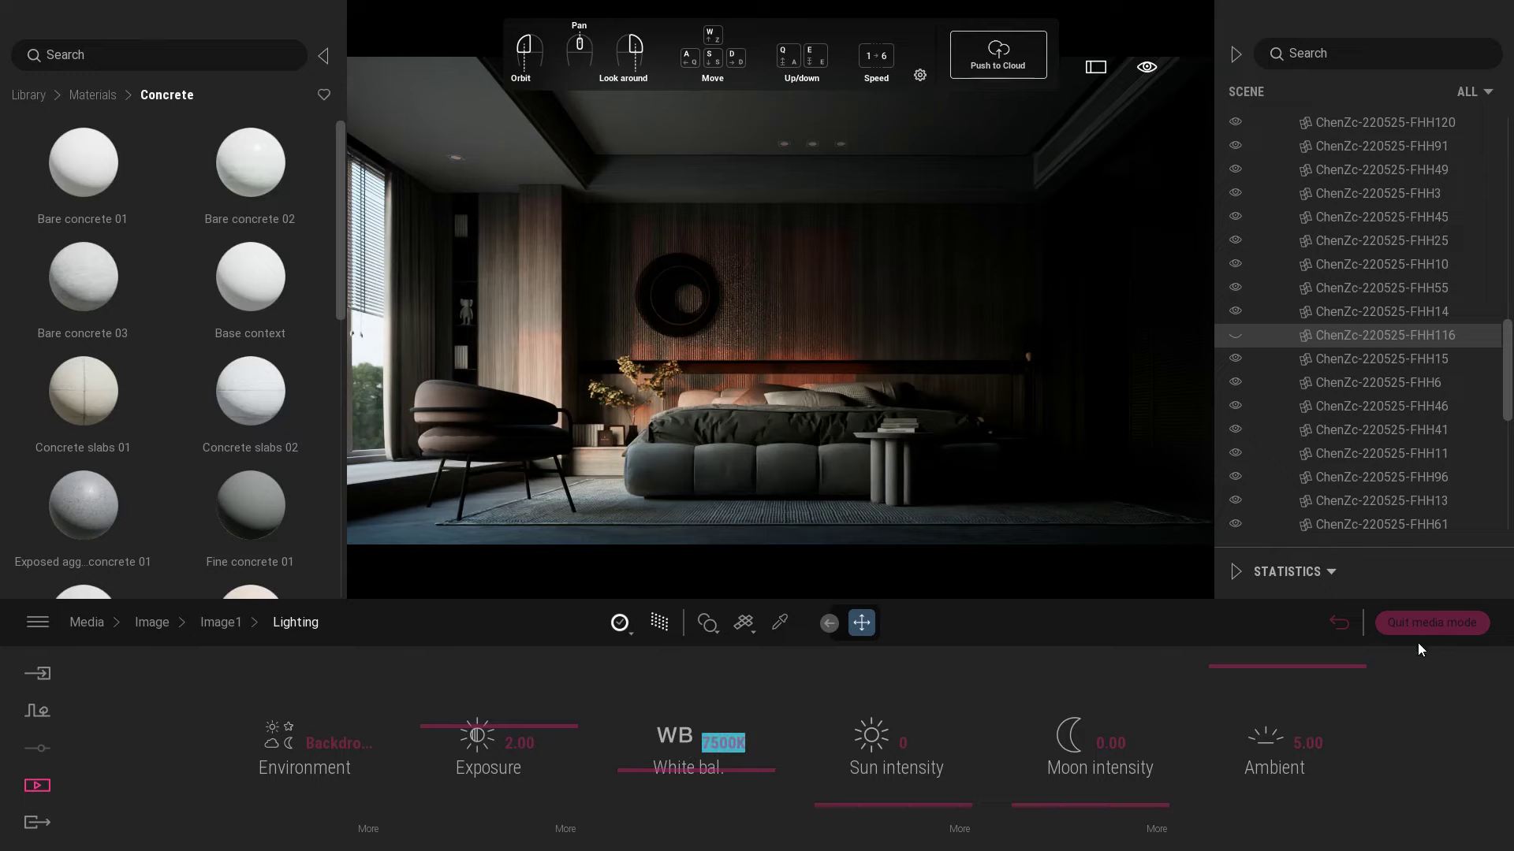
left_click(1432, 623)
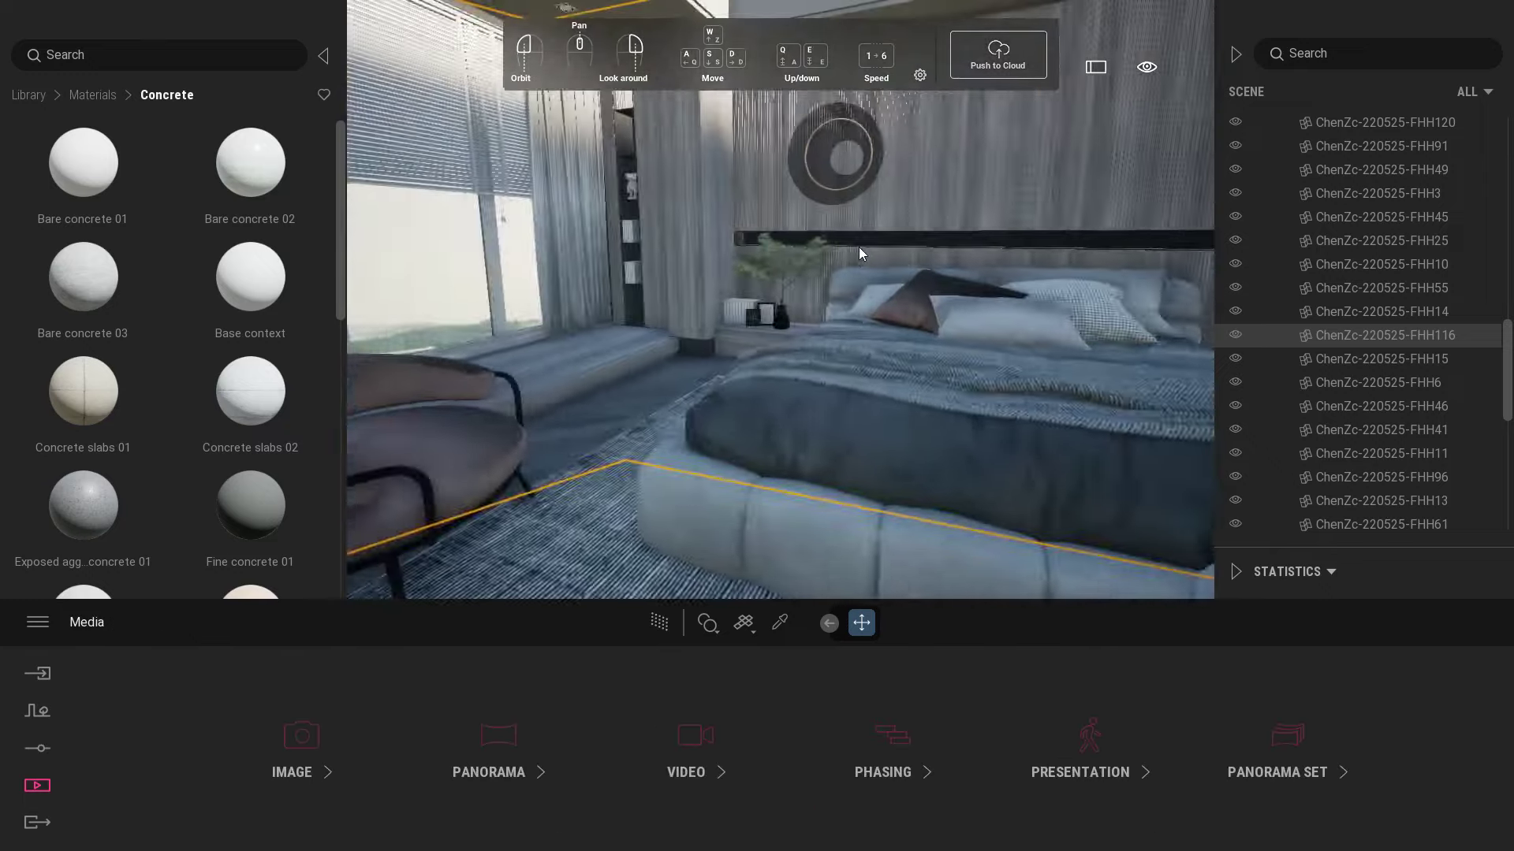
- Sample the wood material of the platform below the window and set its reflection to 65%
key("a")
mouse_move(859, 248)
right_mouse_down()
mouse_move(867, 282)
mouse_move(868, 253)
mouse_move(852, 270)
right_mouse_up()
key("s")
key("s")
key("w")
key("s")
key("w")
left_click(778, 620)
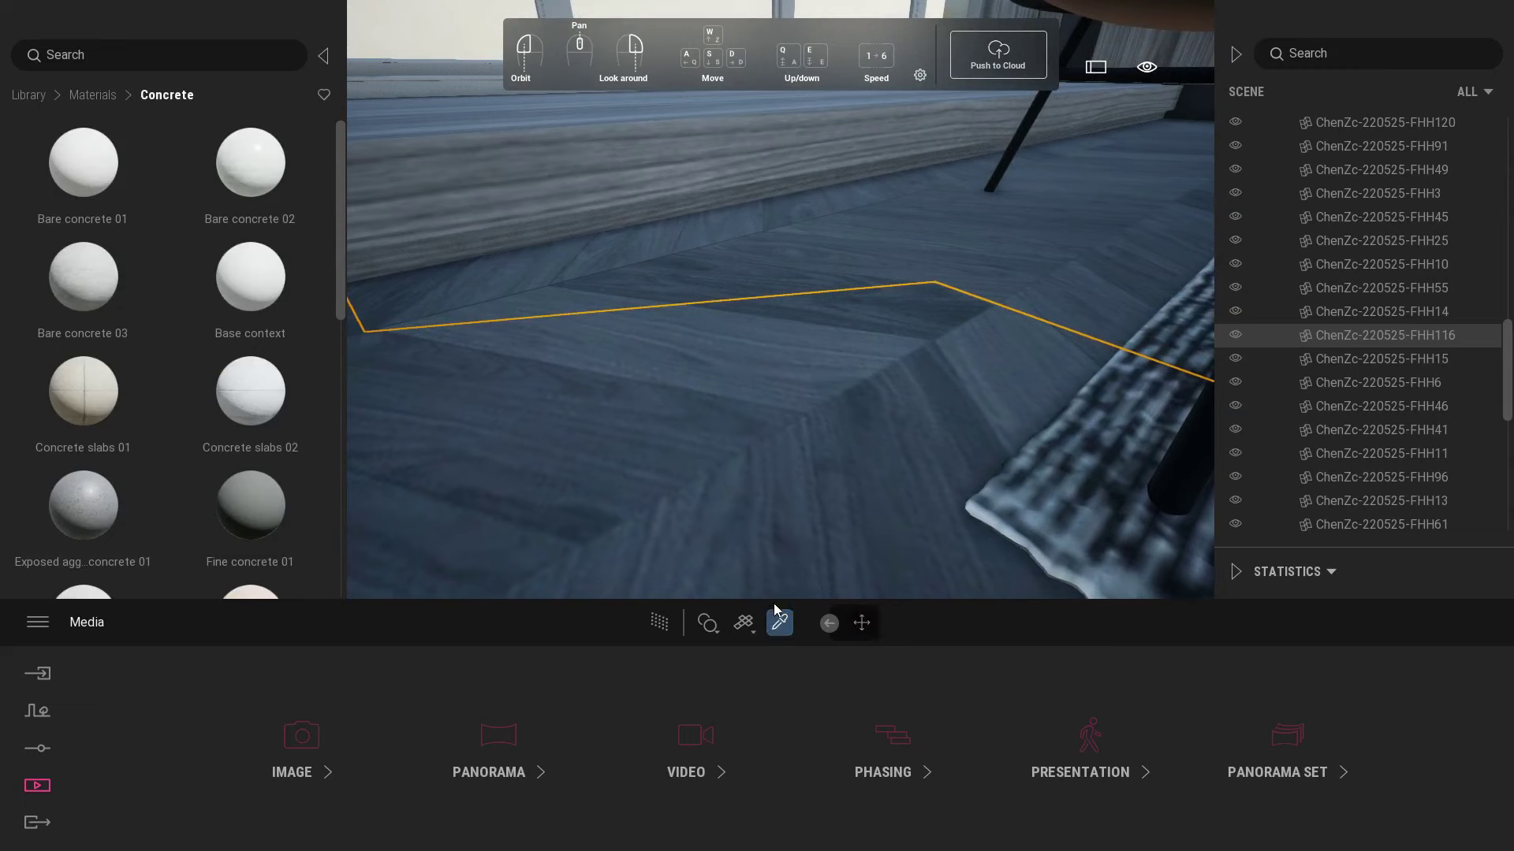
right_click_drag(762, 430, 759, 409)
key("w")
left_click(750, 338)
left_click_drag(846, 804, 844, 714)
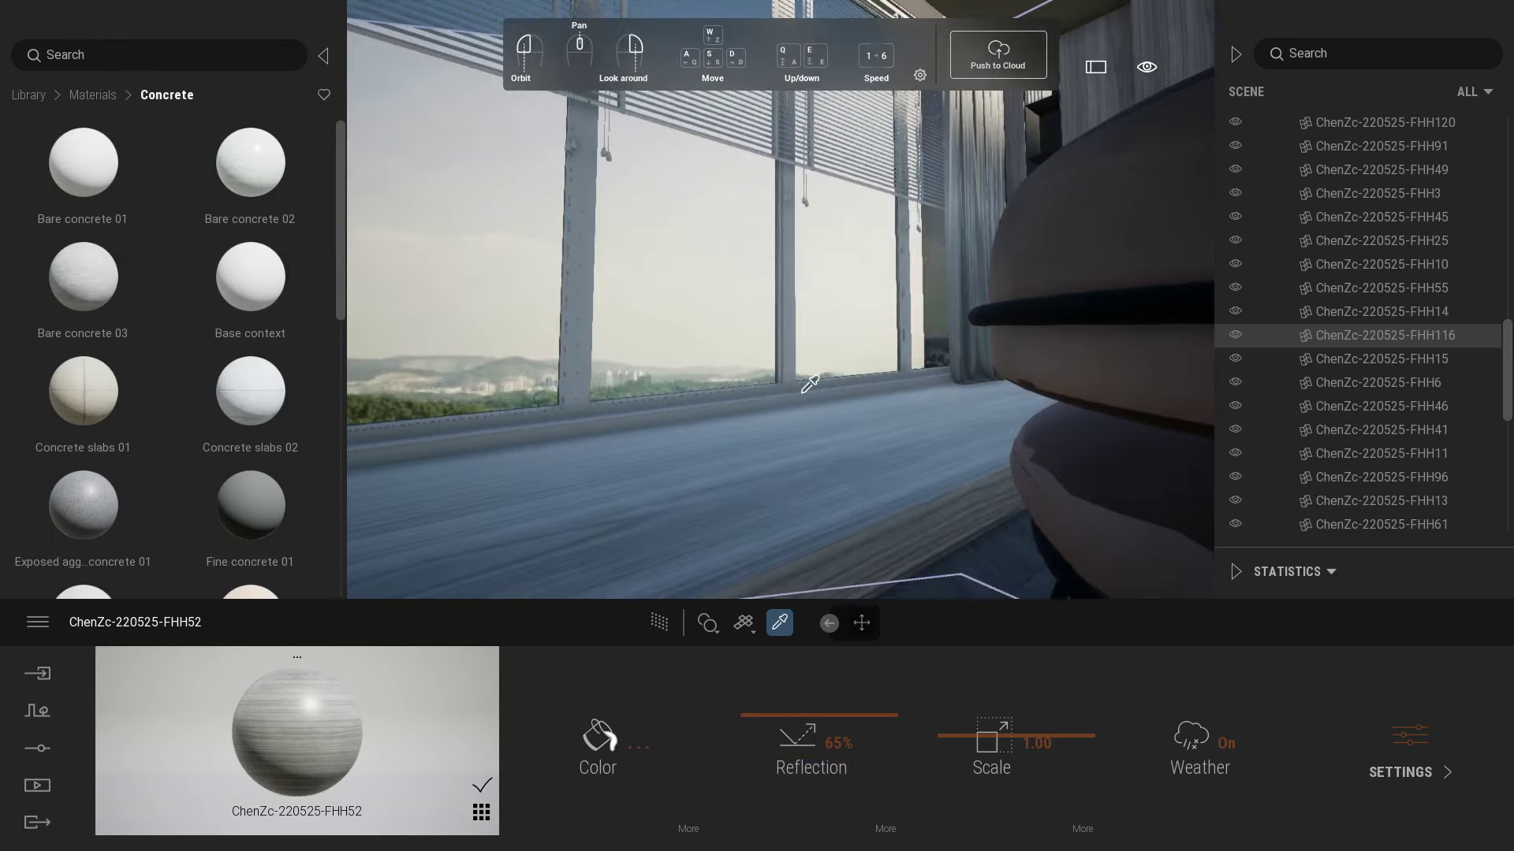
- Apply the Clear glass material to the window panes and set its opacity to 14%
key("e")
left_click(89, 95)
left_click(88, 183)
left_click_drag(102, 168, 686, 347)
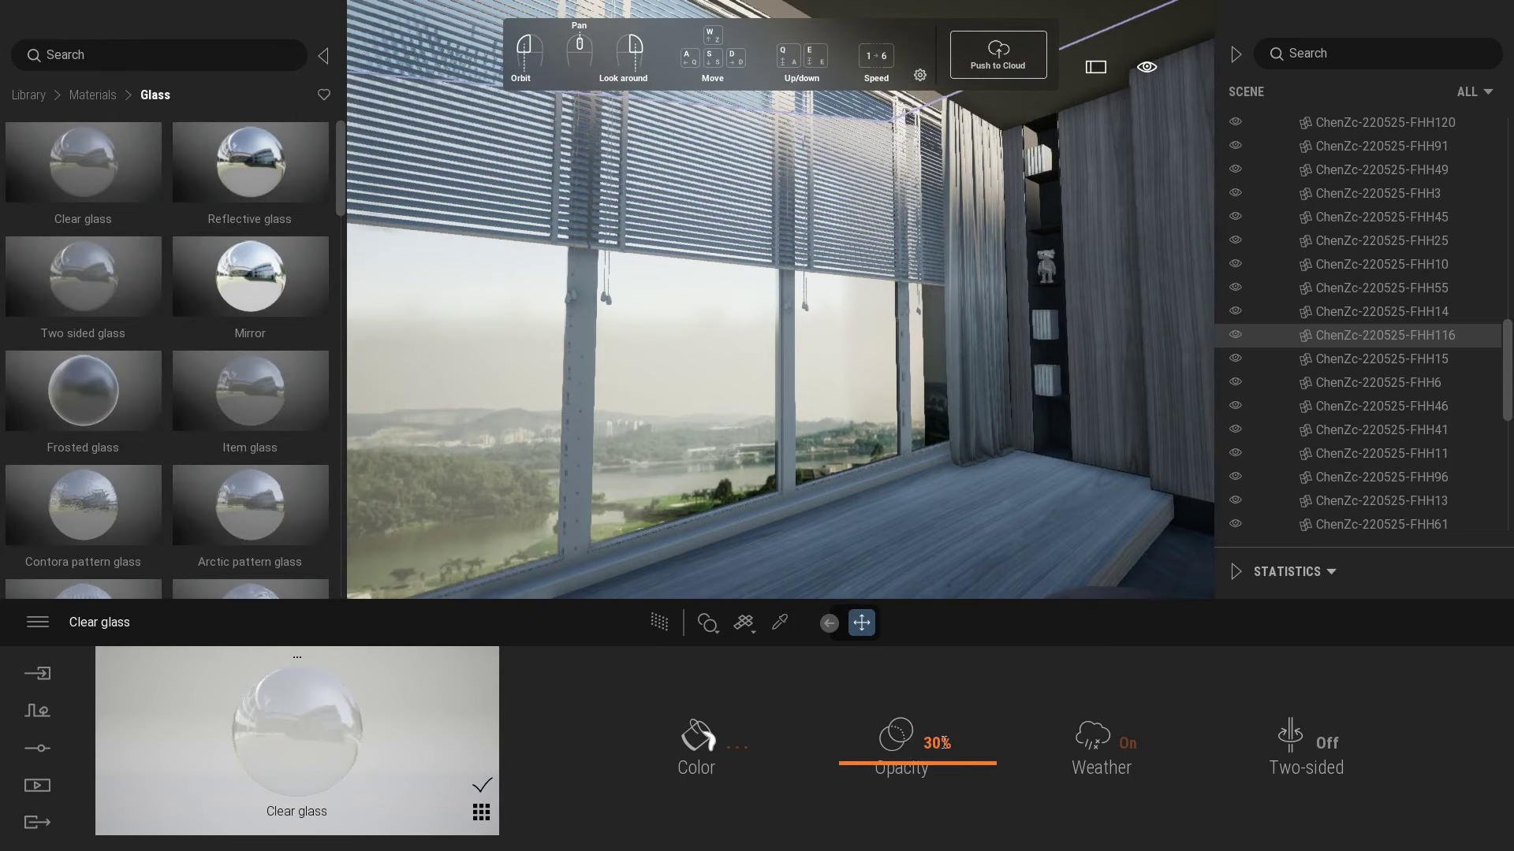
type("14")
key("Return")
- Set the window frame material's reflection to 90% and its color to 8B8884
left_click(93, 99)
mouse_move(610, 355)
right_mouse_down()
mouse_move(616, 319)
mouse_move(604, 338)
right_mouse_up()
key("w")
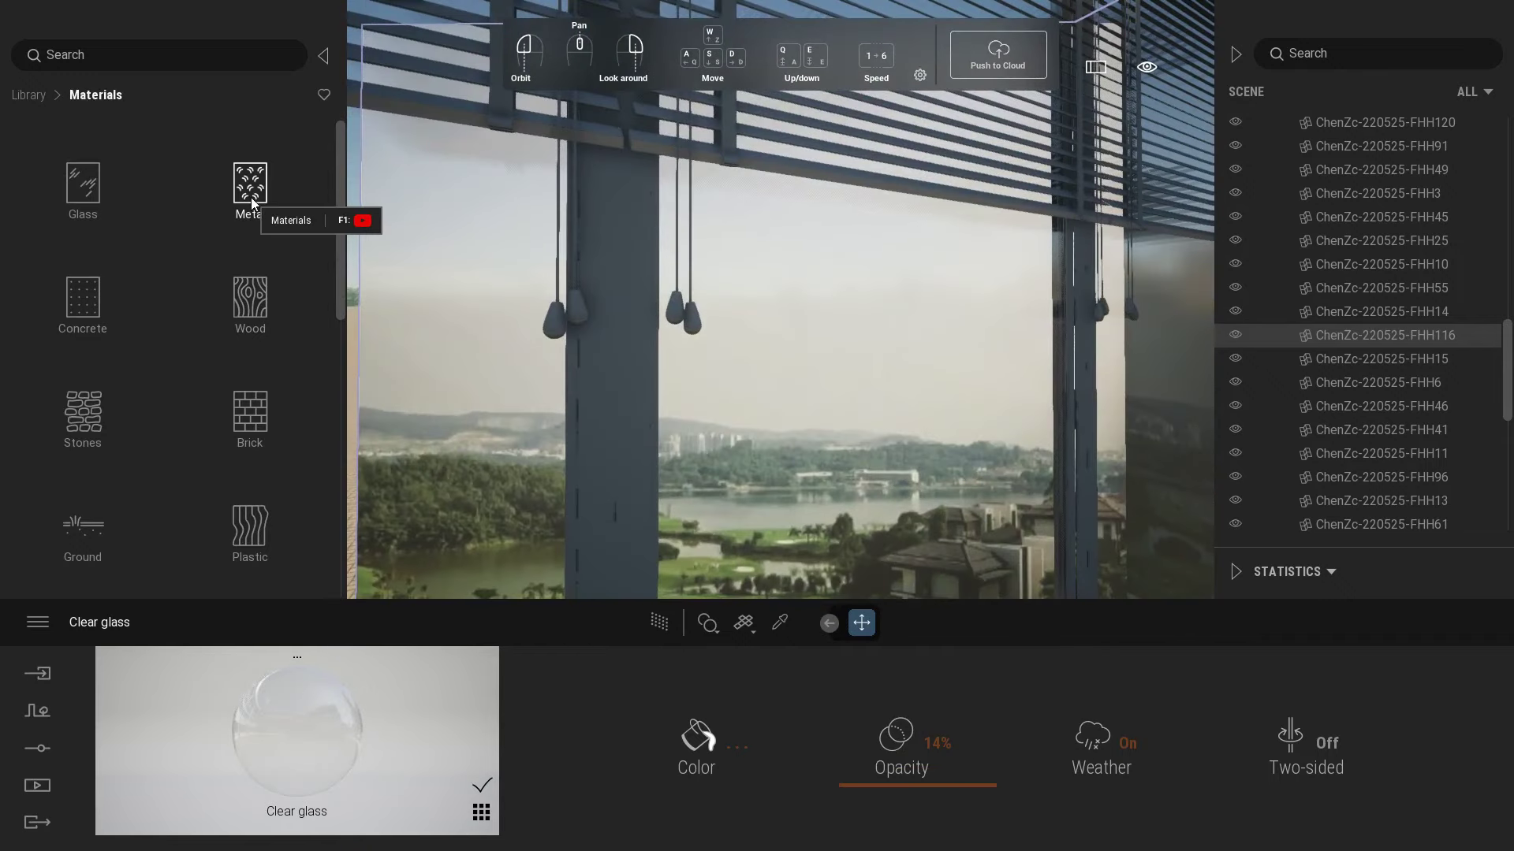
left_click(780, 623)
left_click(635, 489)
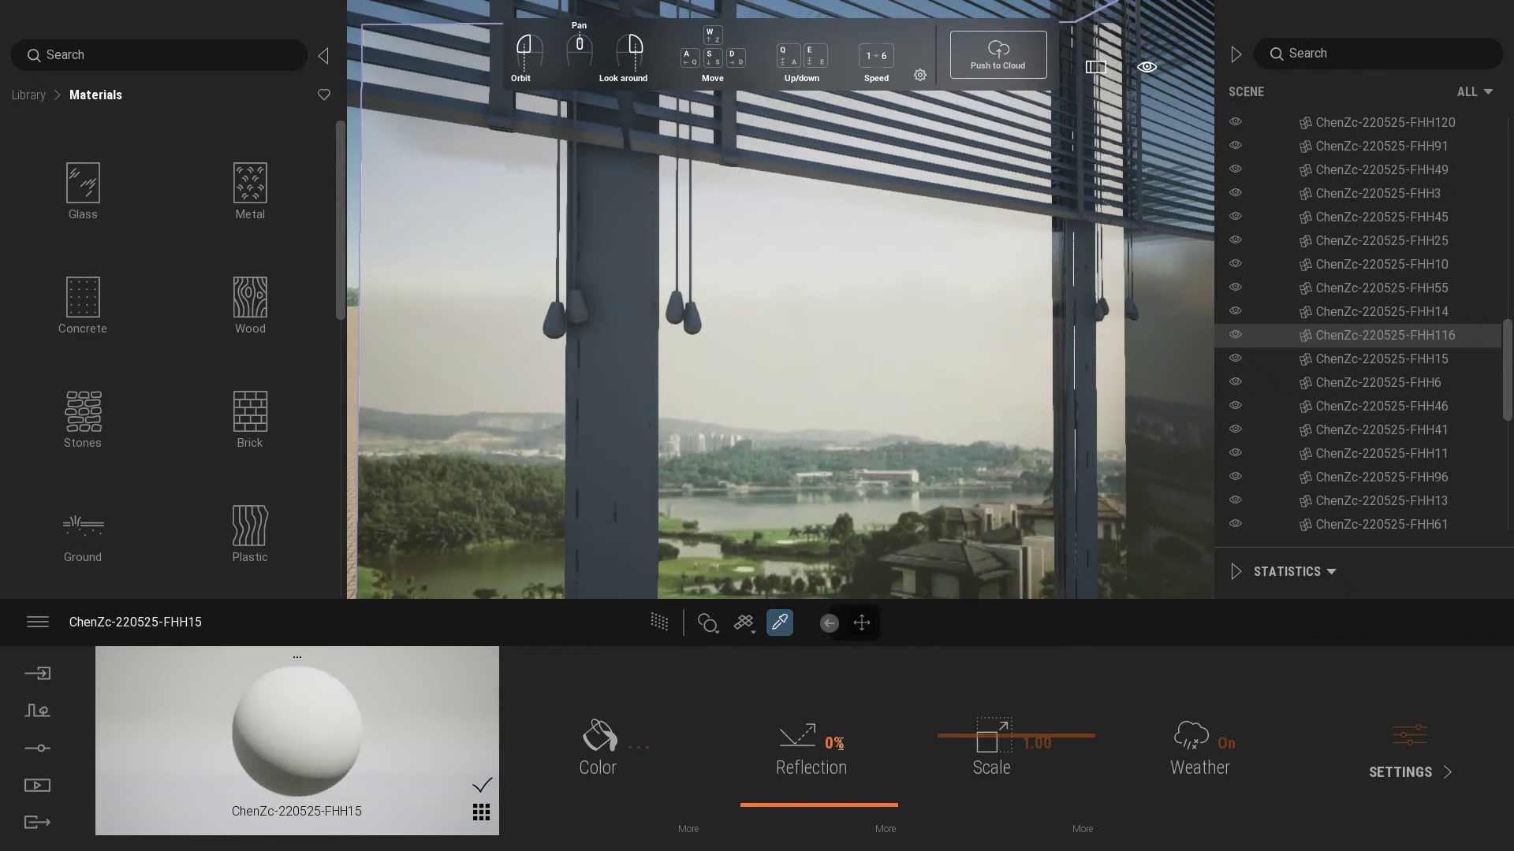
key("Return")
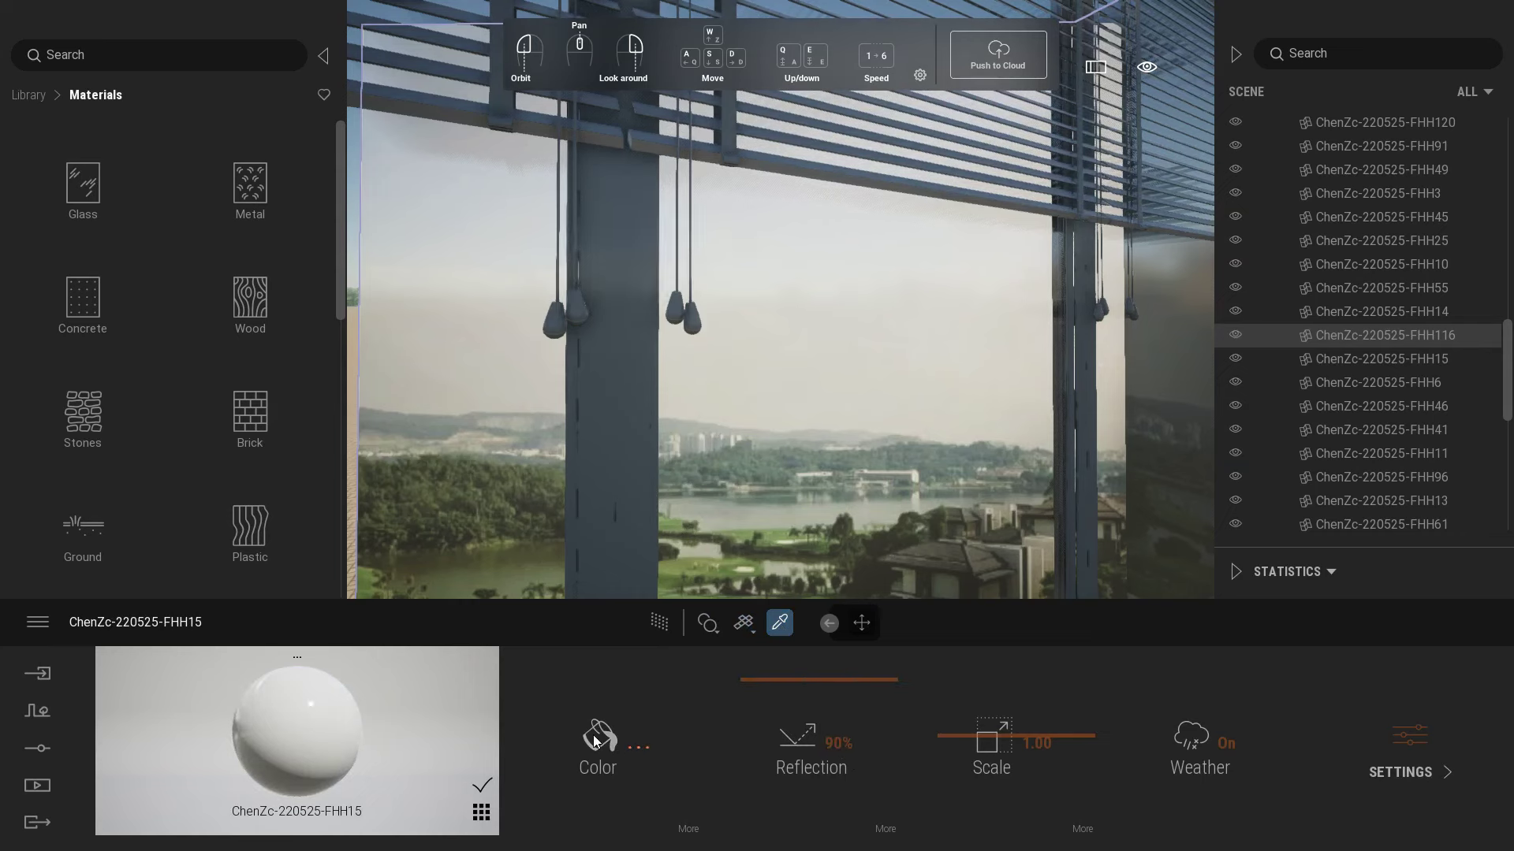
left_click(596, 735)
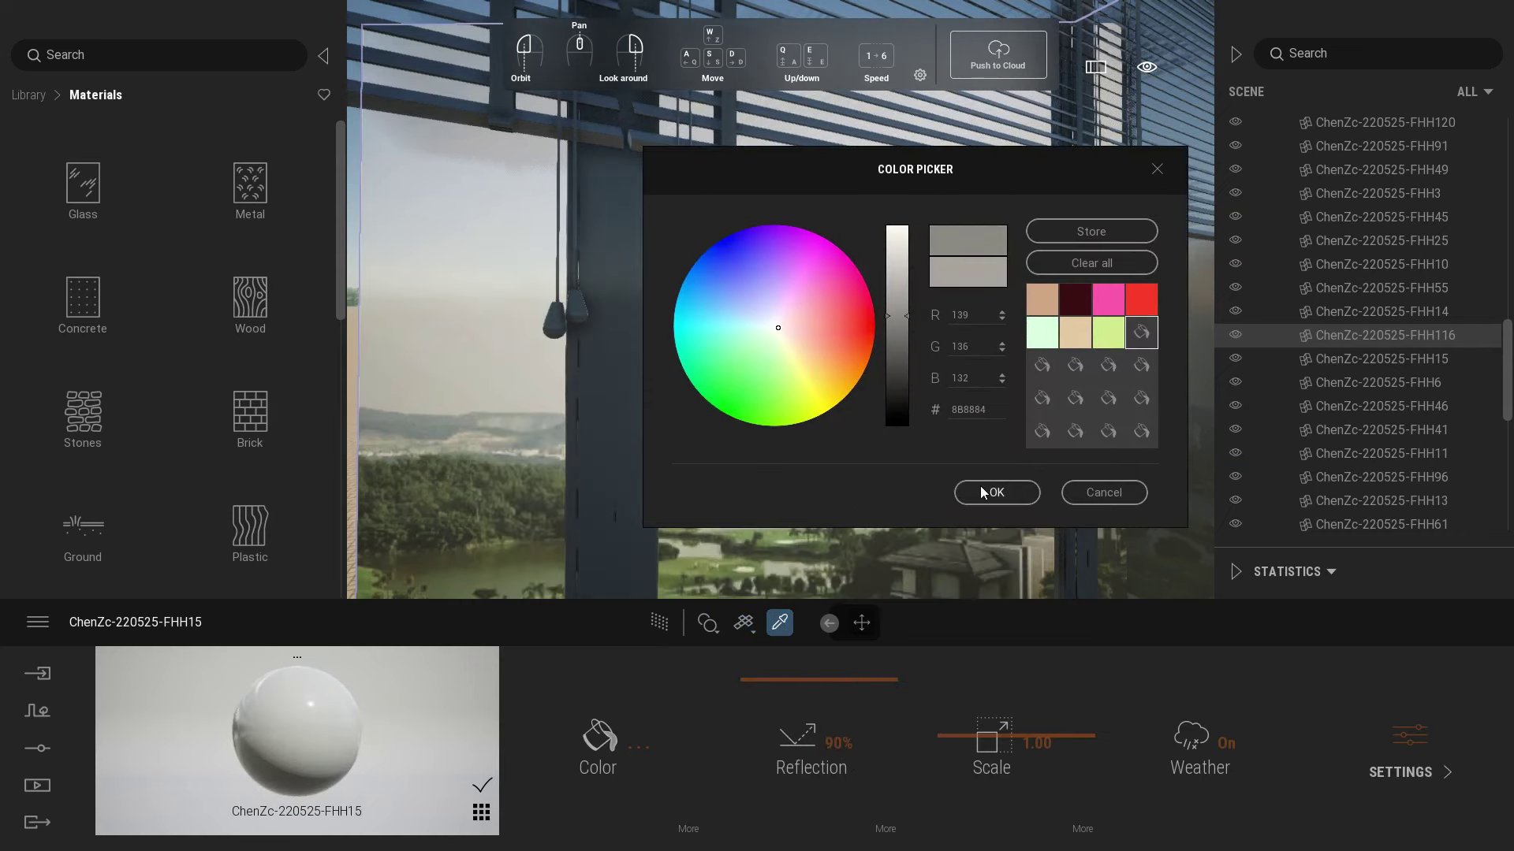
left_click(976, 493)
- Raise the reflection of the dark wall niche shelves and set material ChenZc-220525-FHH104's reflection to 85%
key("w")
left_click(759, 390)
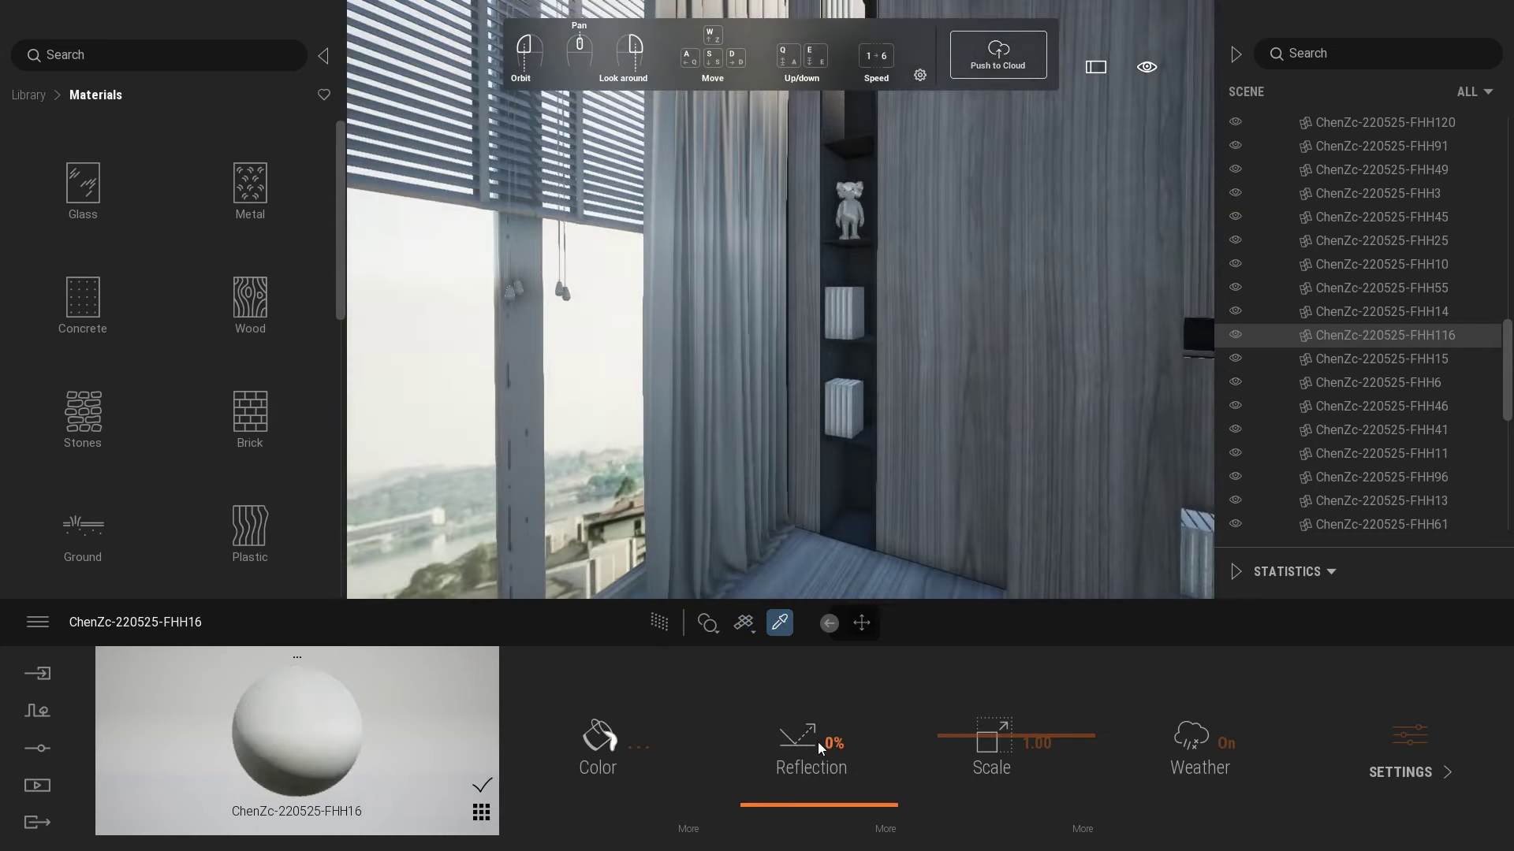
left_click(858, 500)
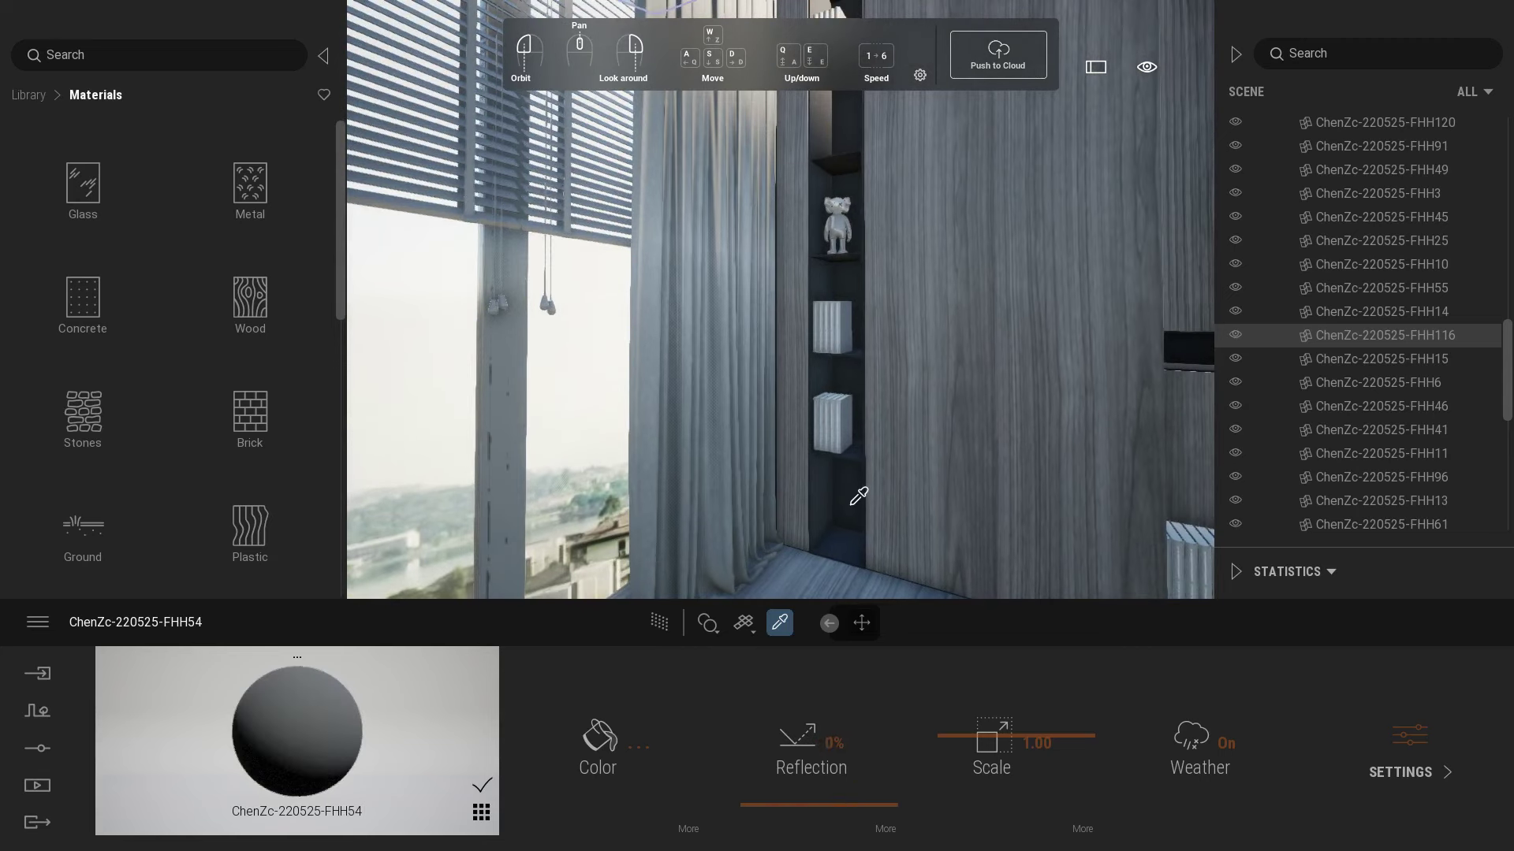
key("Return")
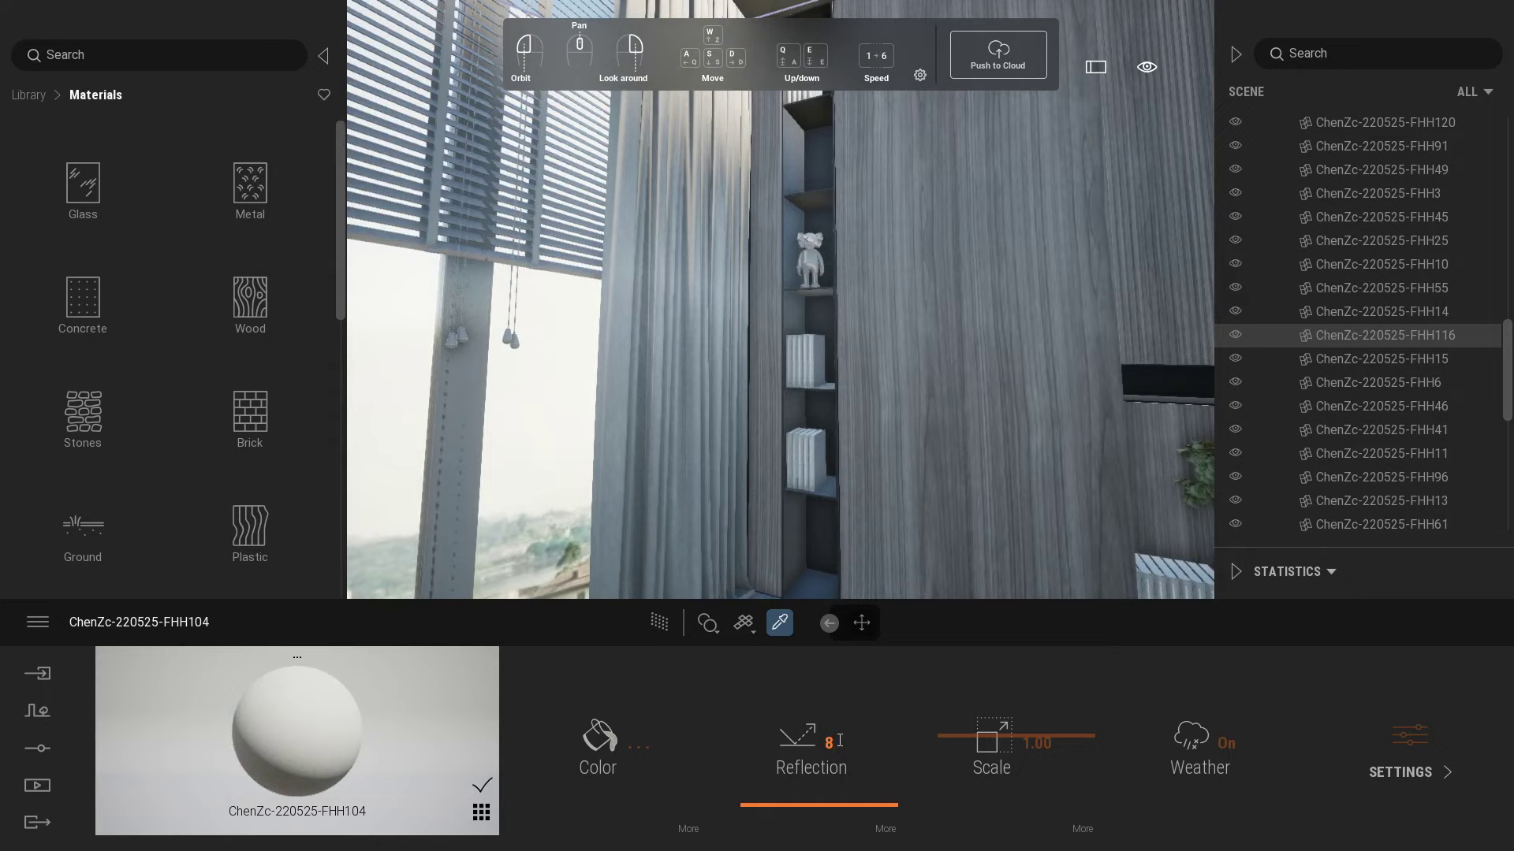
type("5")
key("Return")
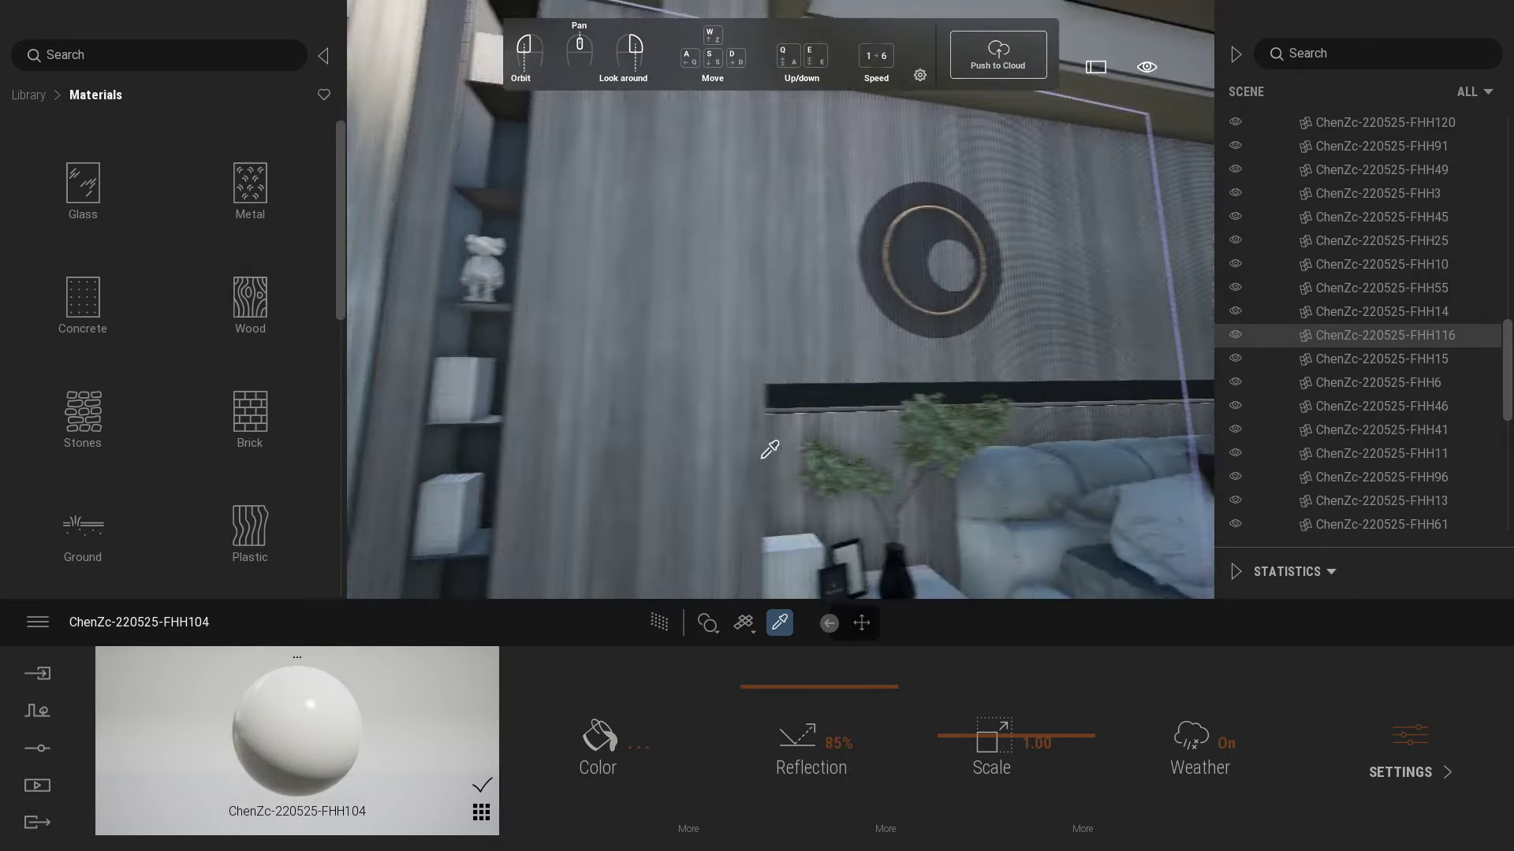
- Apply the Clear glass material to the vase on the bedside table and set its opacity to 10%
left_click(803, 540)
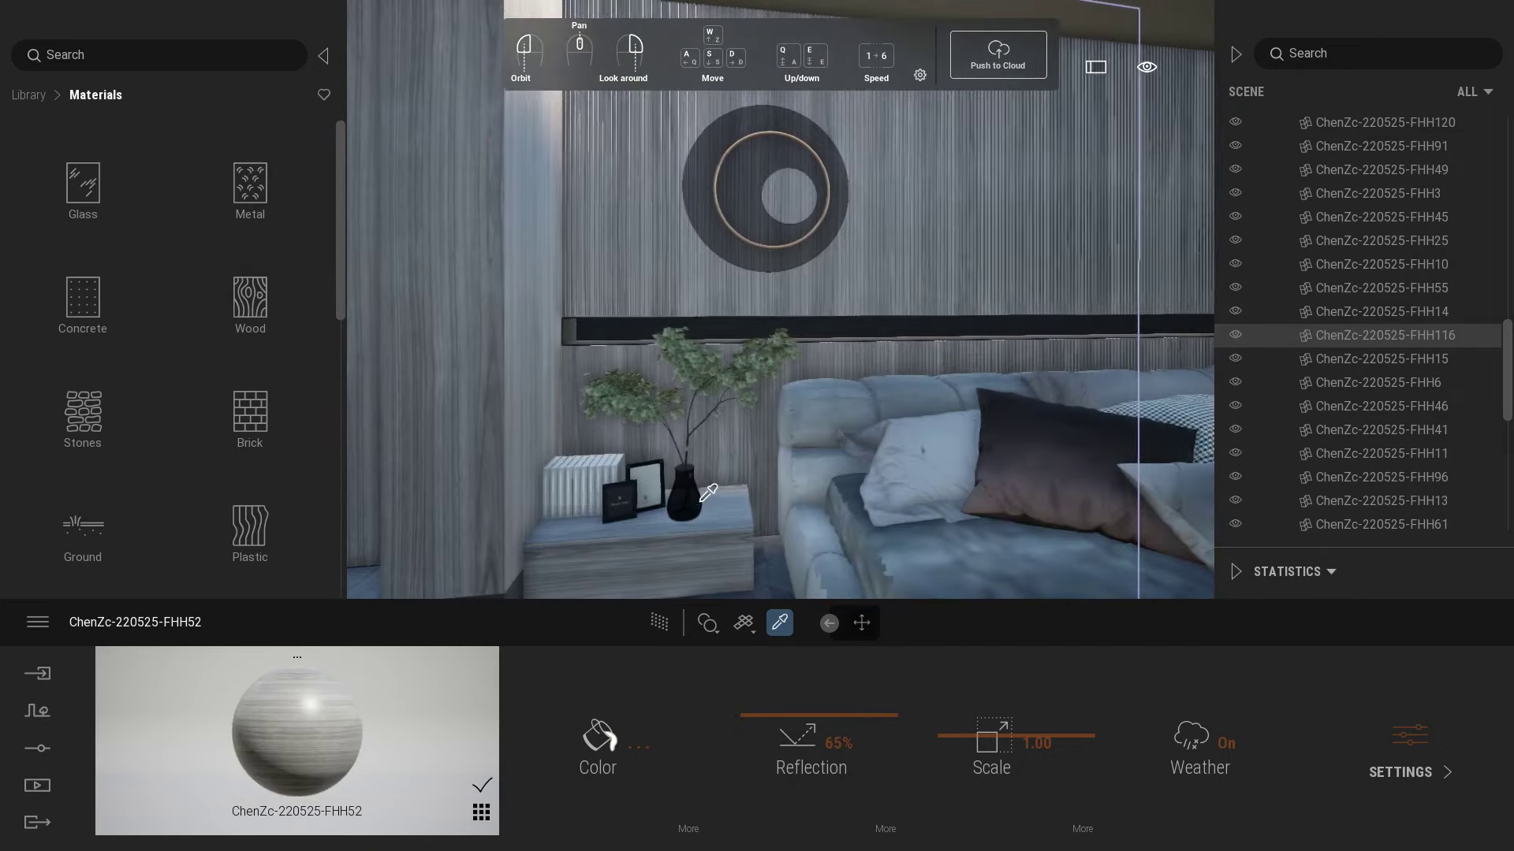
left_click(678, 485)
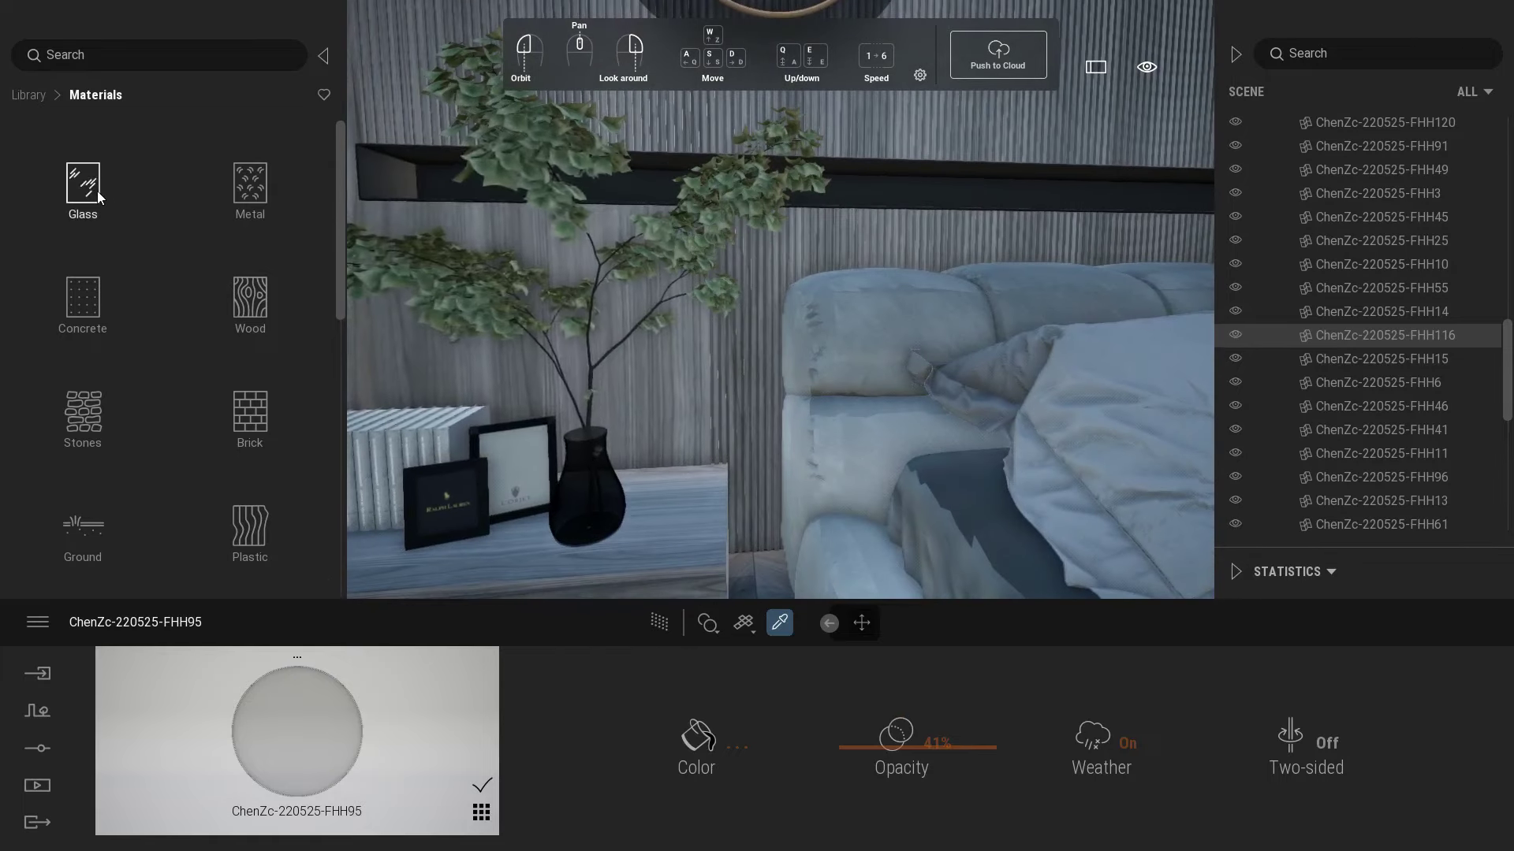
left_click(93, 190)
left_click_drag(64, 166, 584, 499)
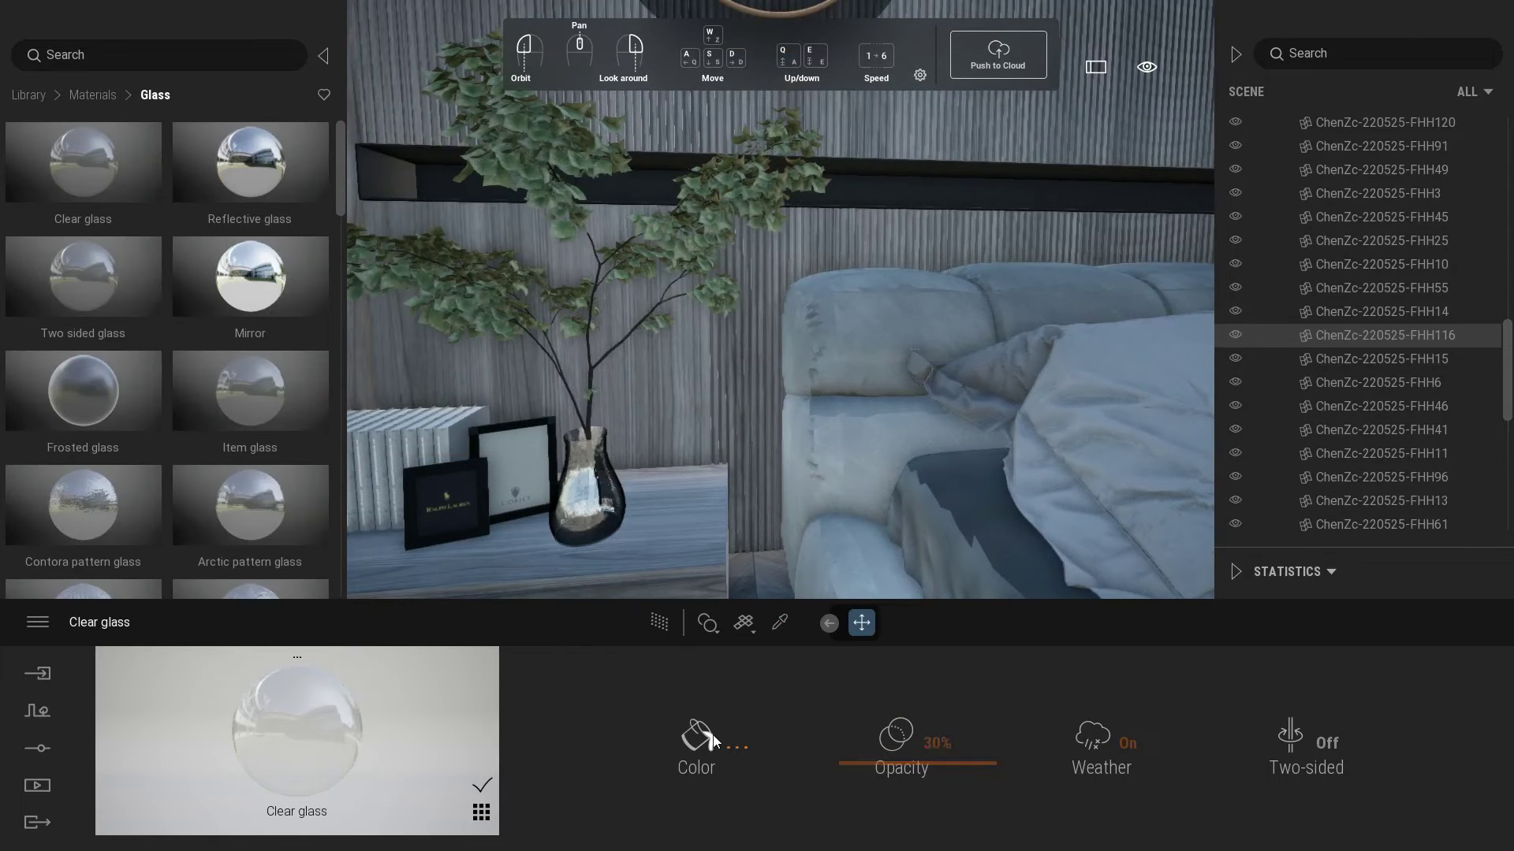
type("10")
key("Return")
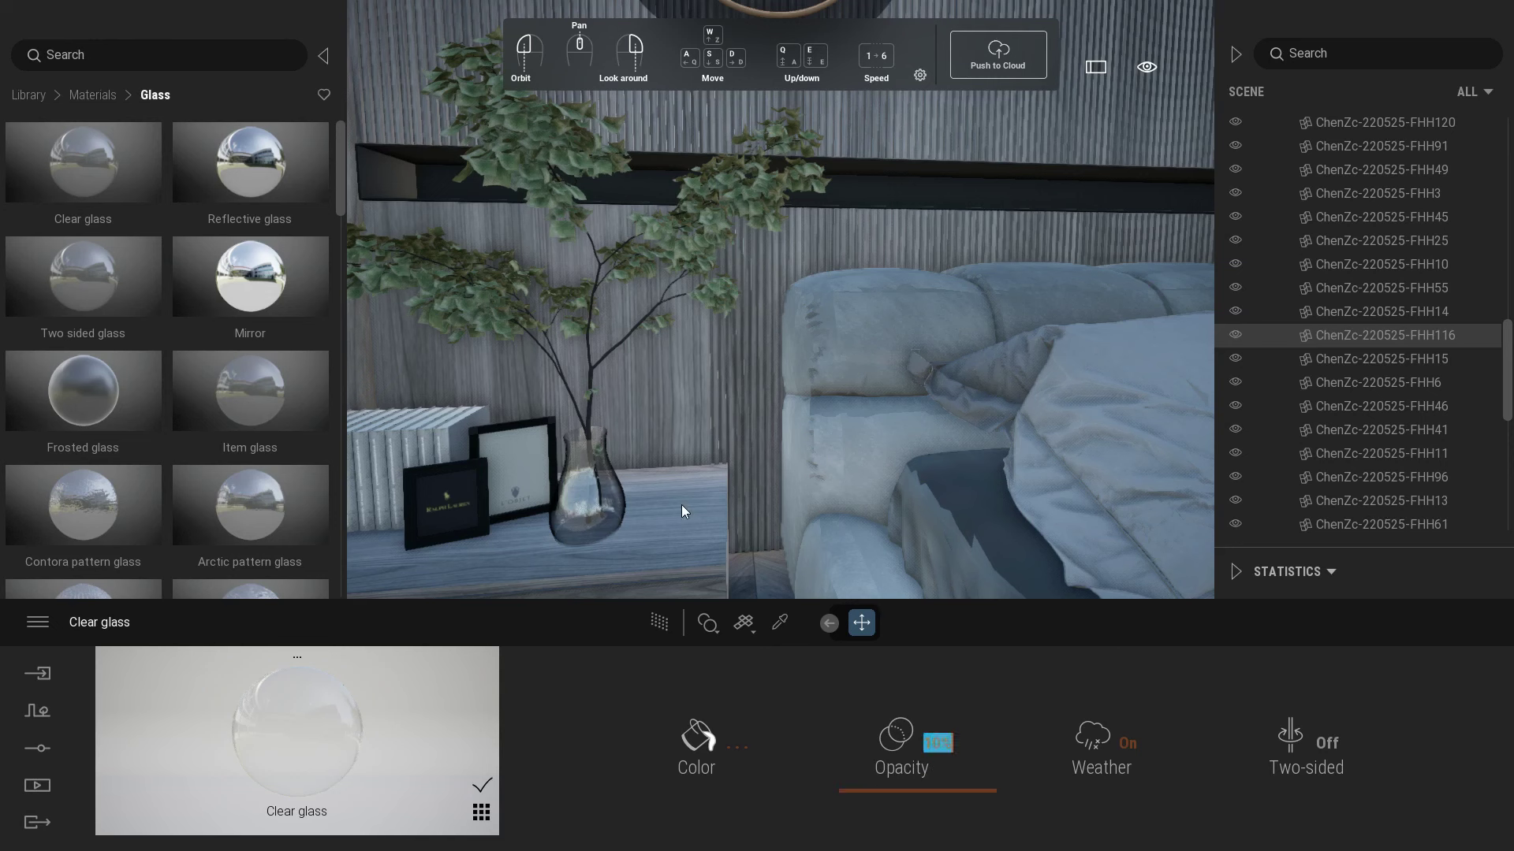
- Set the reflection of the black picture frame material on the bedside table to 80%
right_click_drag(682, 504, 594, 550)
key("t")
left_click(595, 548)
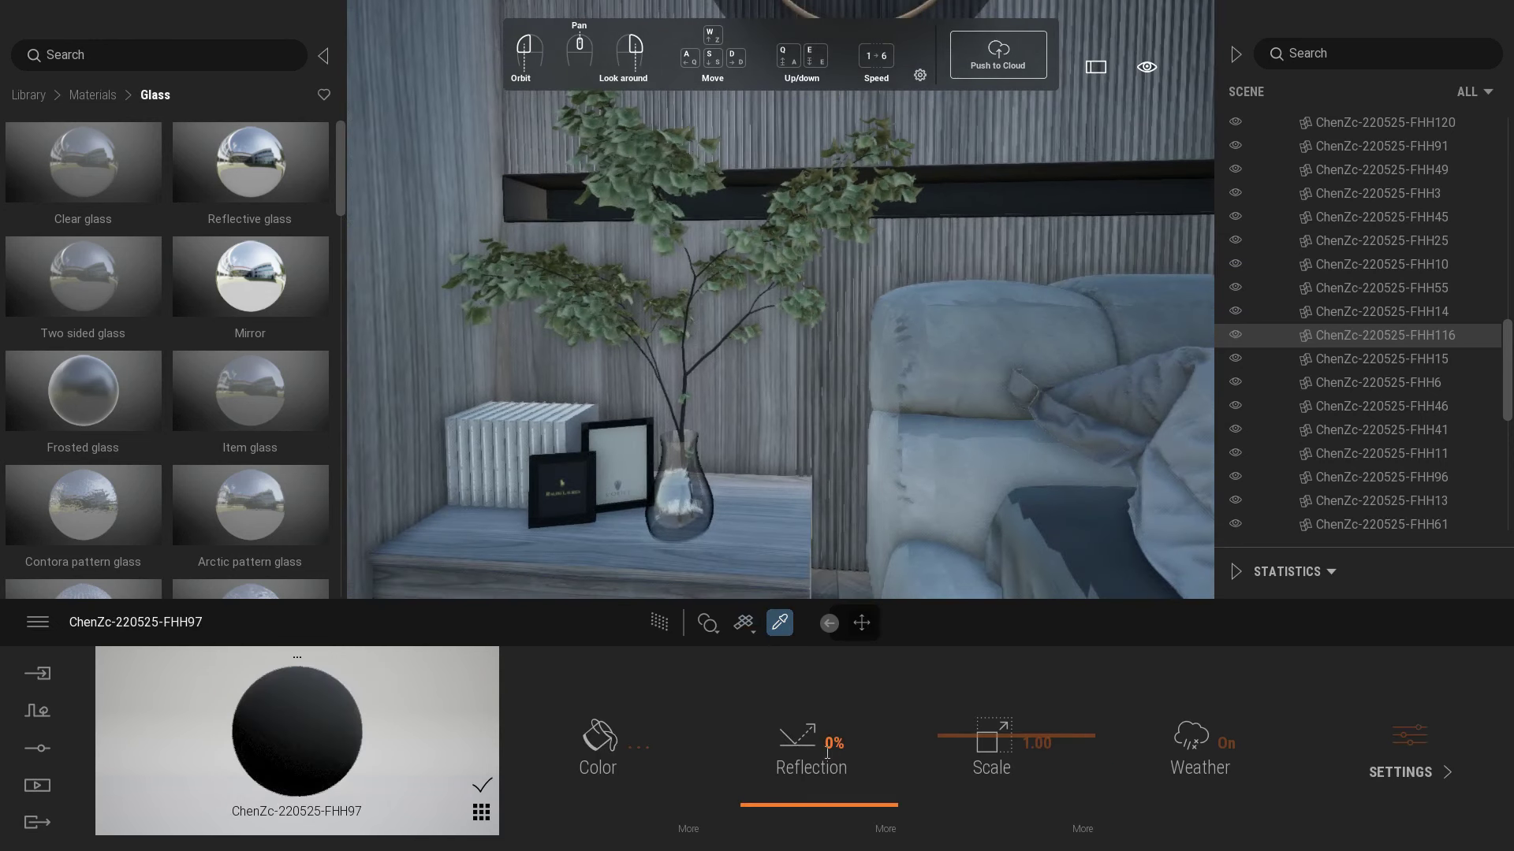
left_click(651, 442)
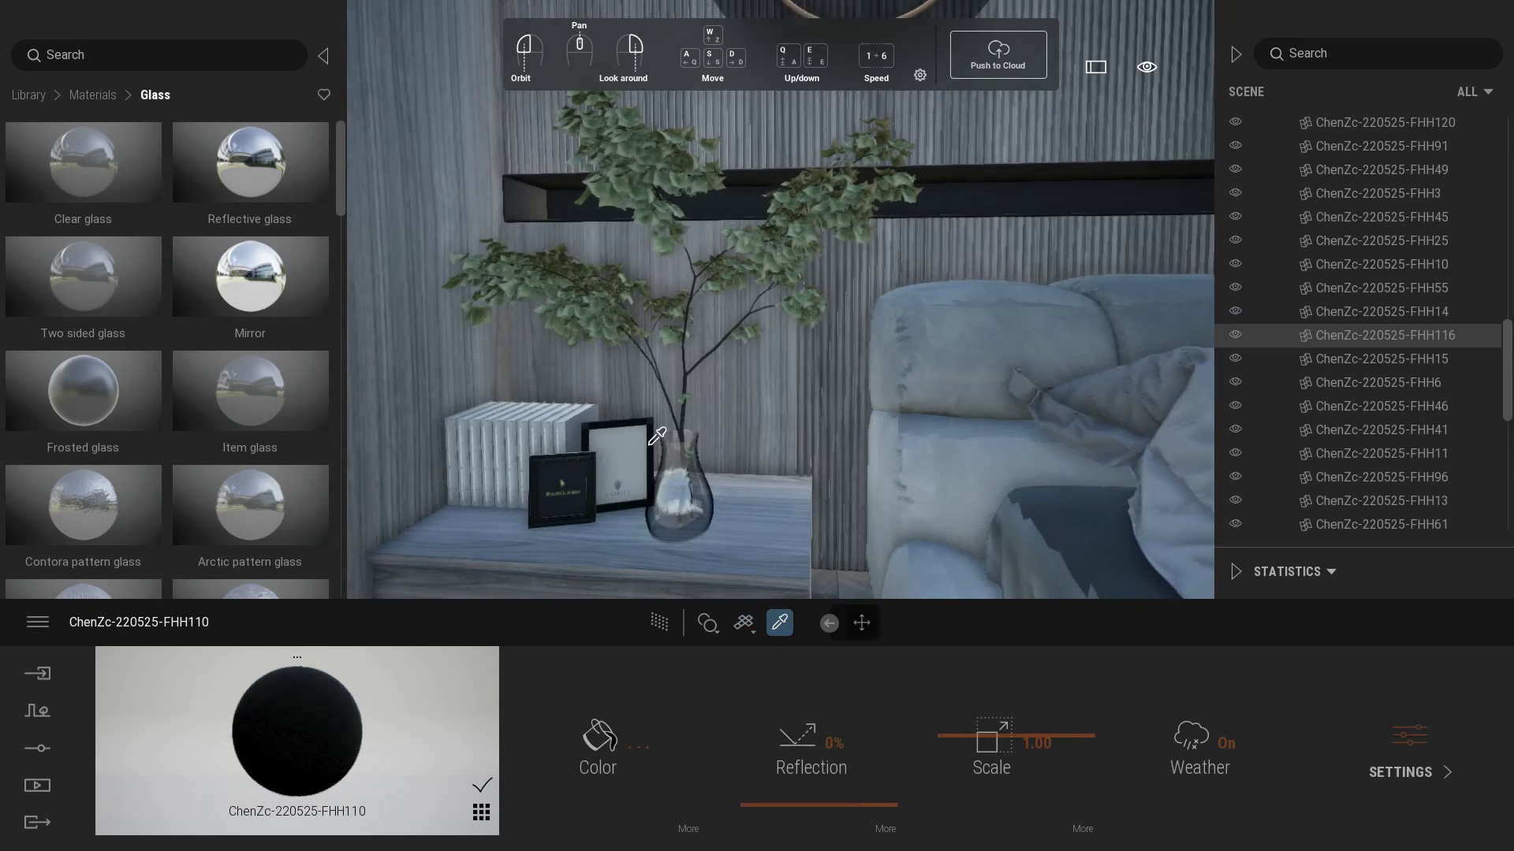
left_click(837, 744)
type("80")
key("Return")
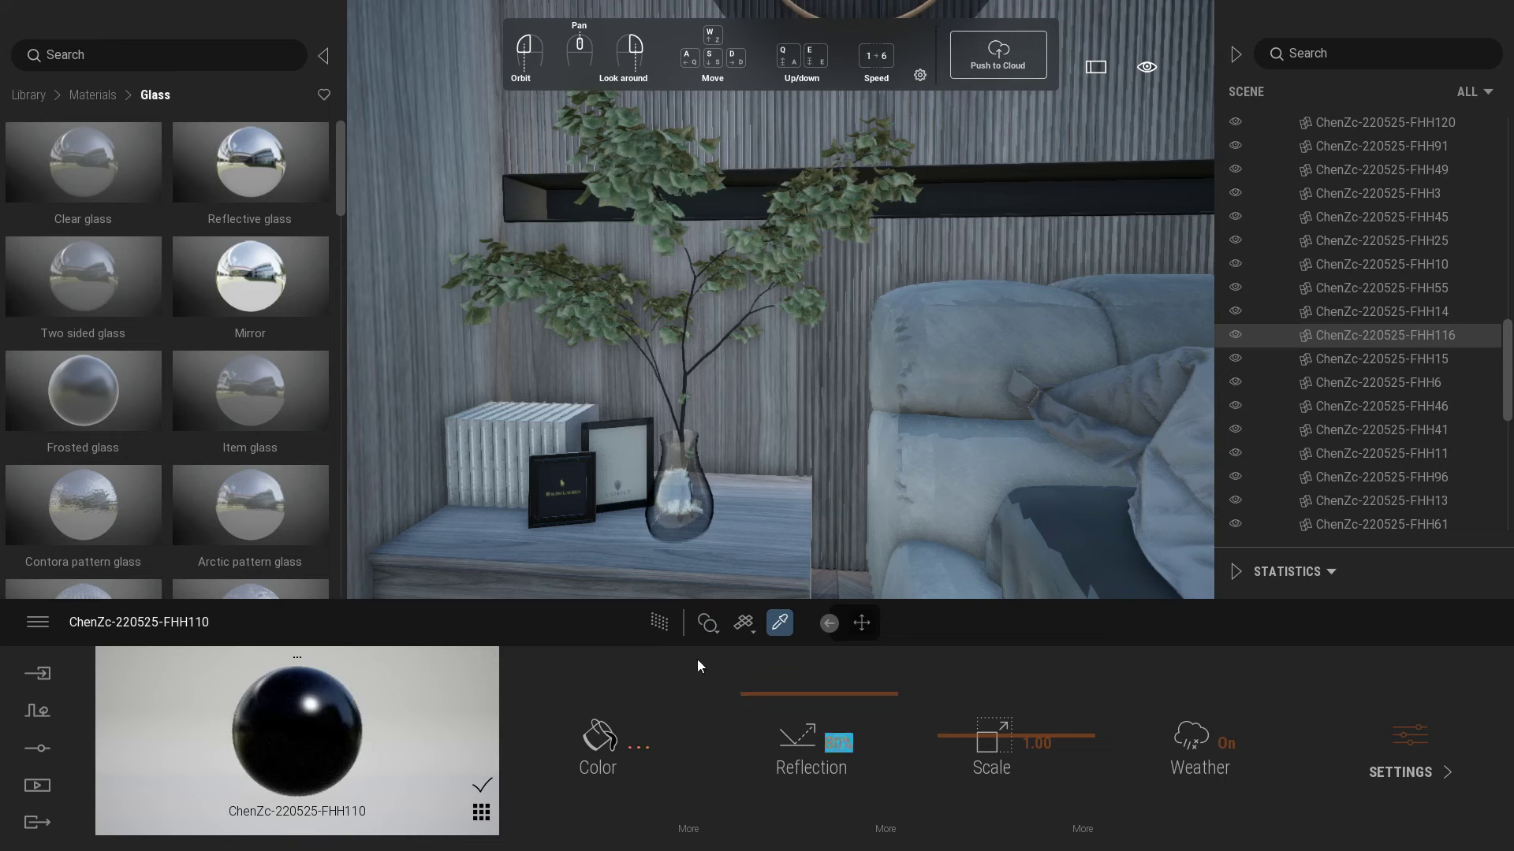
- Sample the next material around the bed area and set its reflection to 60%
right_click_drag(587, 544, 540, 572)
left_click(536, 532)
right_click_drag(552, 520, 646, 473)
right_click_drag(789, 474, 914, 381)
key("s")
key("d")
key("s")
key("d")
left_click(933, 467)
type("60")
key("Return")
left_click(838, 742)
key("Return")
- Set the reflection of the dark slatted wardrobe panel beside the bed to 60%
right_click_drag(946, 434, 1009, 414)
left_click(1030, 323)
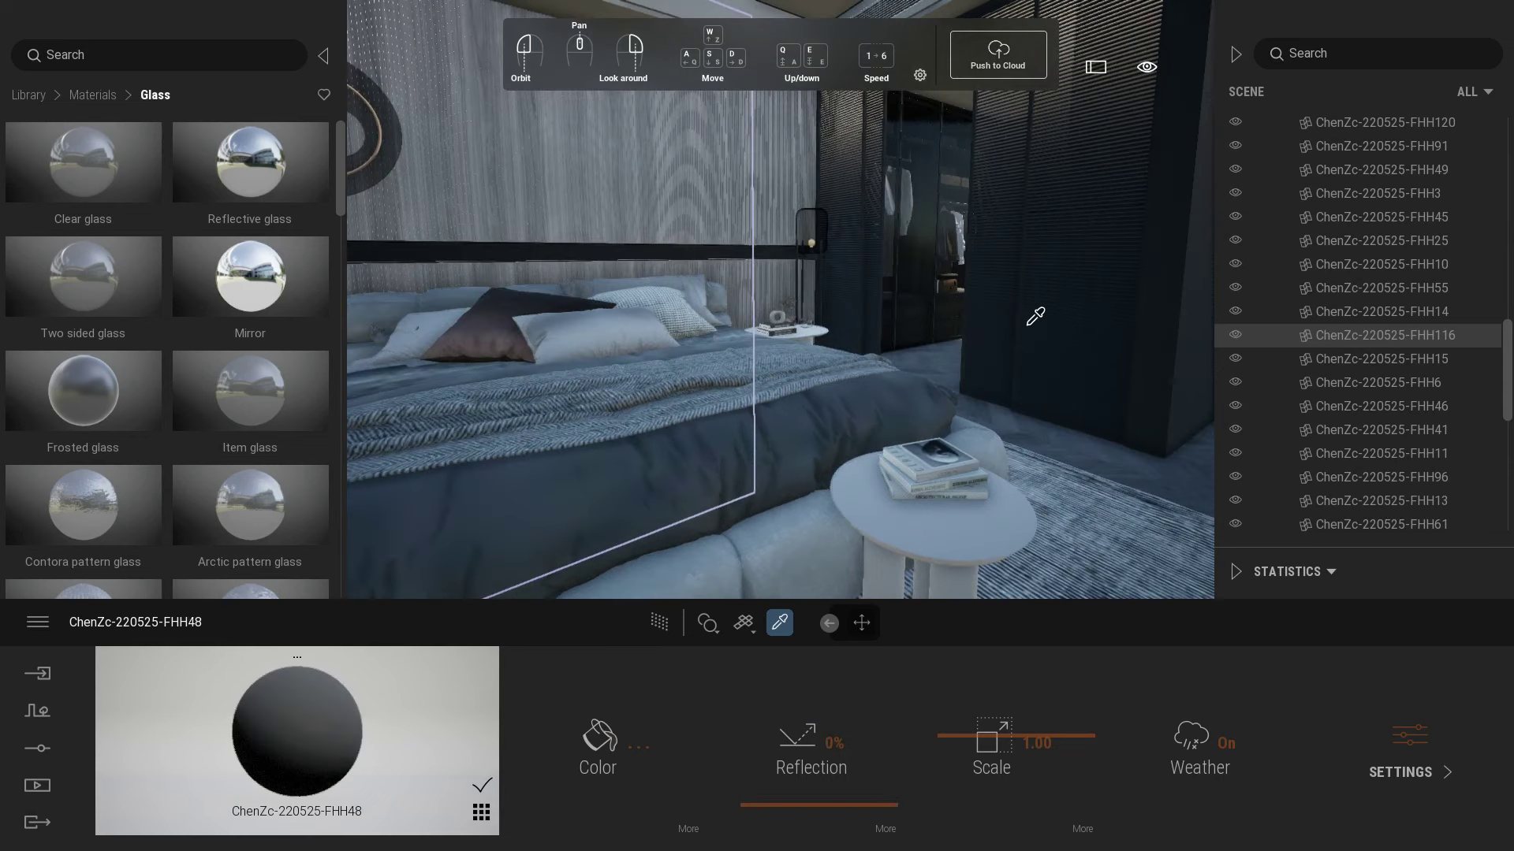
left_click(834, 744)
type("60")
key("Return")
left_click(1167, 359)
right_click_drag(1166, 359, 1261, 346)
right_click_drag(946, 355, 936, 361)
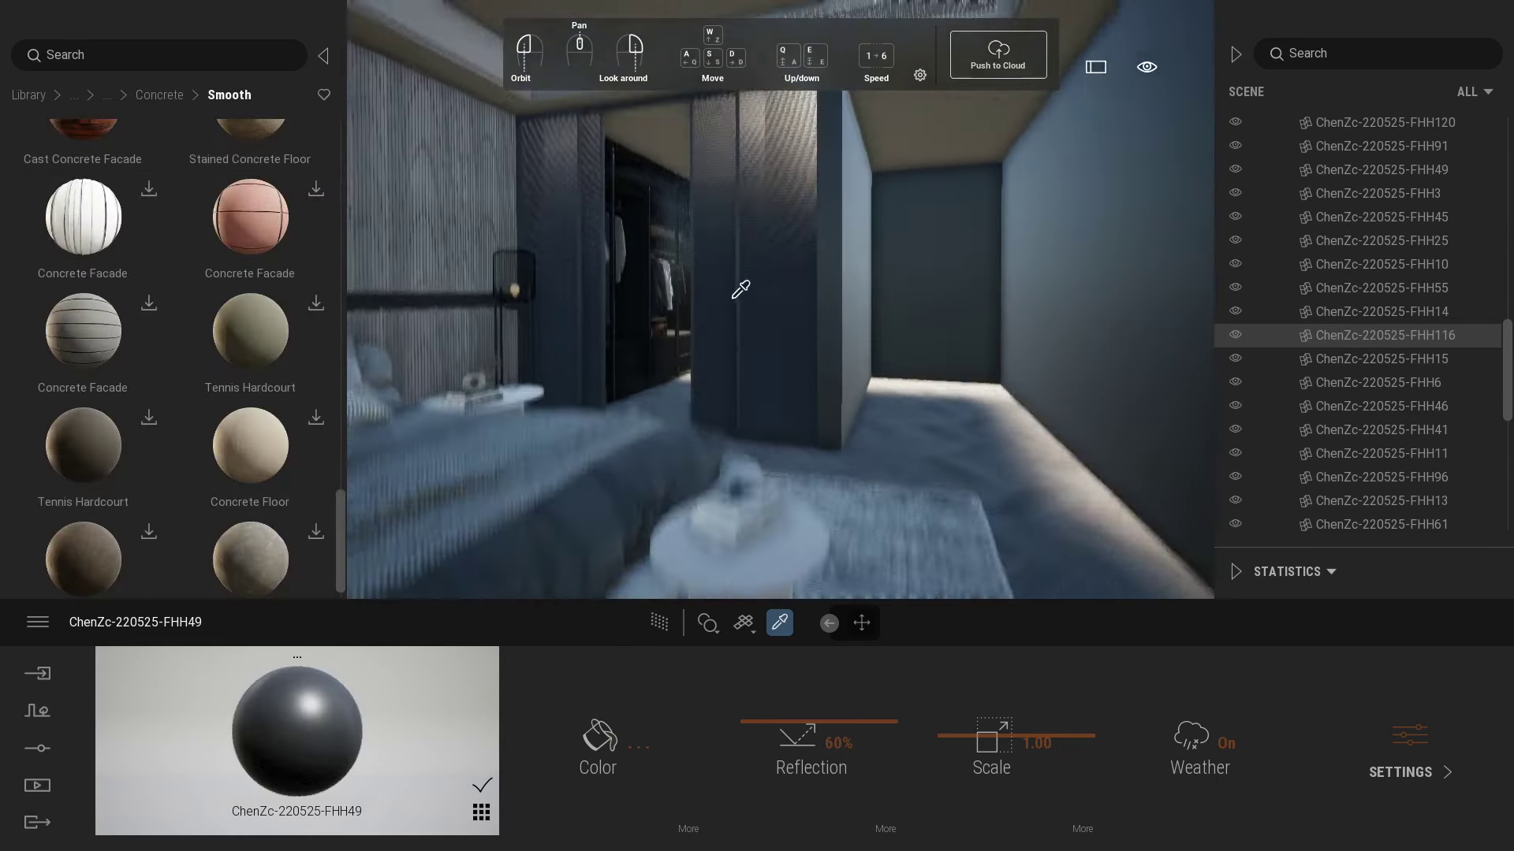
- Apply the Smooth Concrete Wall material from the smooth concrete library to the ceiling surfaces
right_click_drag(740, 294, 610, 359)
left_click(711, 259)
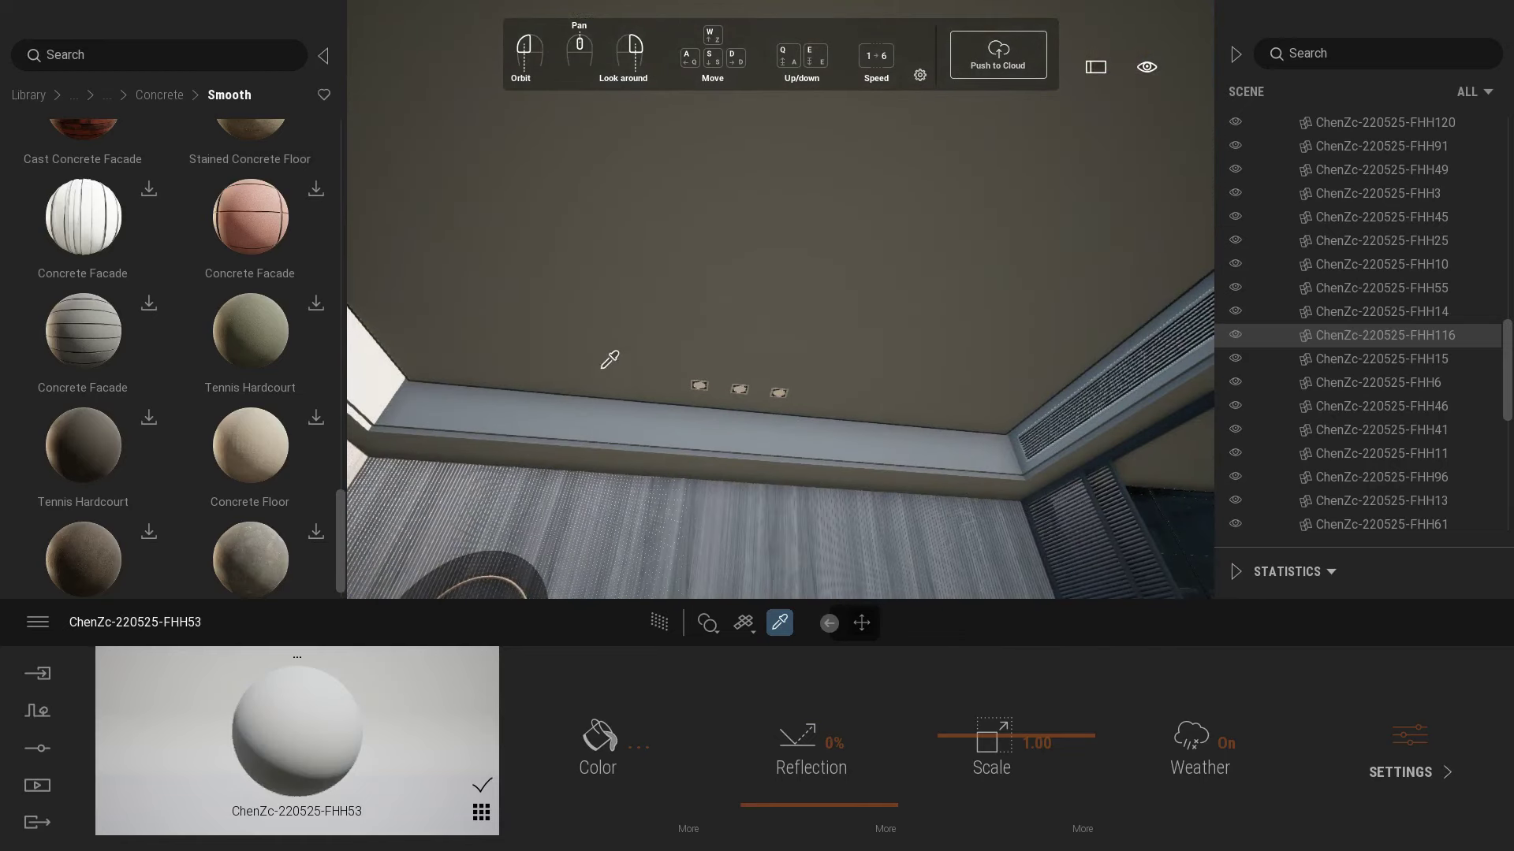
scroll(167, 203, "up", 5)
scroll(305, 376, "up", 2)
left_click_drag(342, 453, 358, 352)
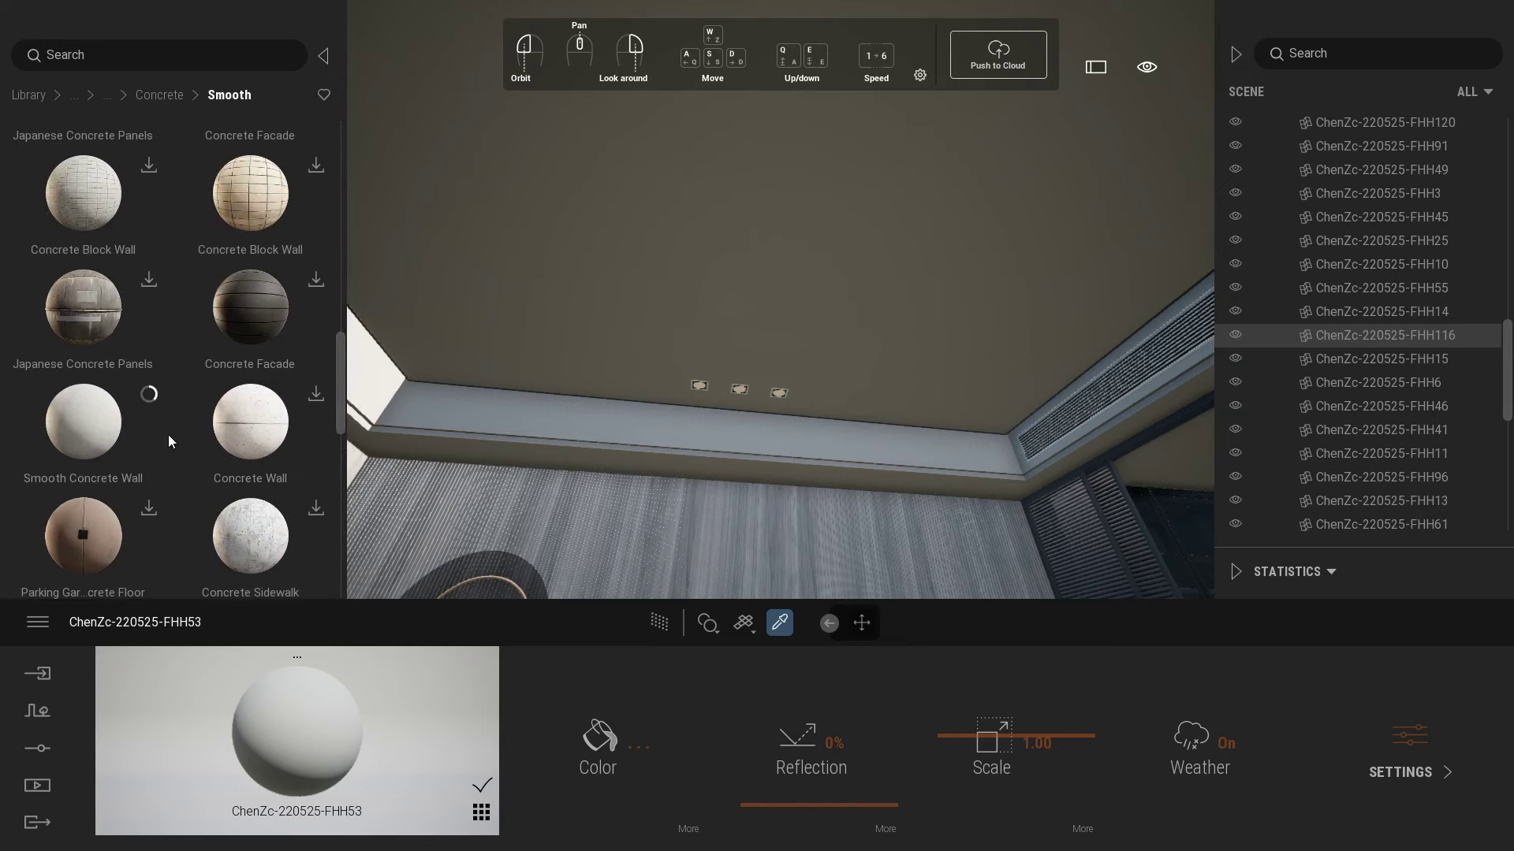
left_click_drag(154, 438, 505, 323)
left_click(780, 622)
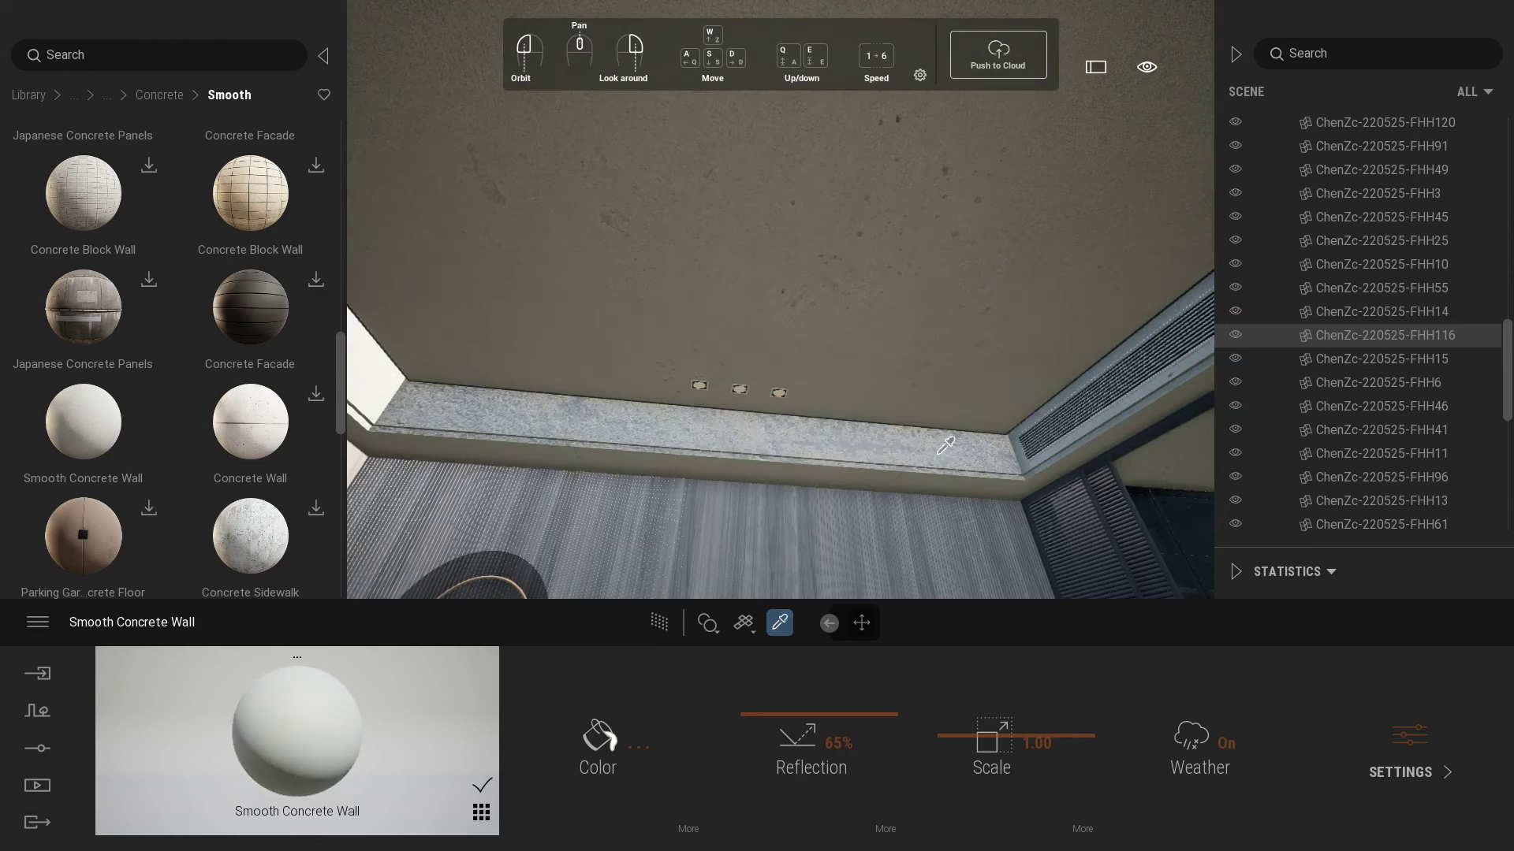
- Open the saved Image1 view to check the rendered bedroom, and leave media mode
left_click(37, 785)
left_click(301, 734)
left_click(318, 722)
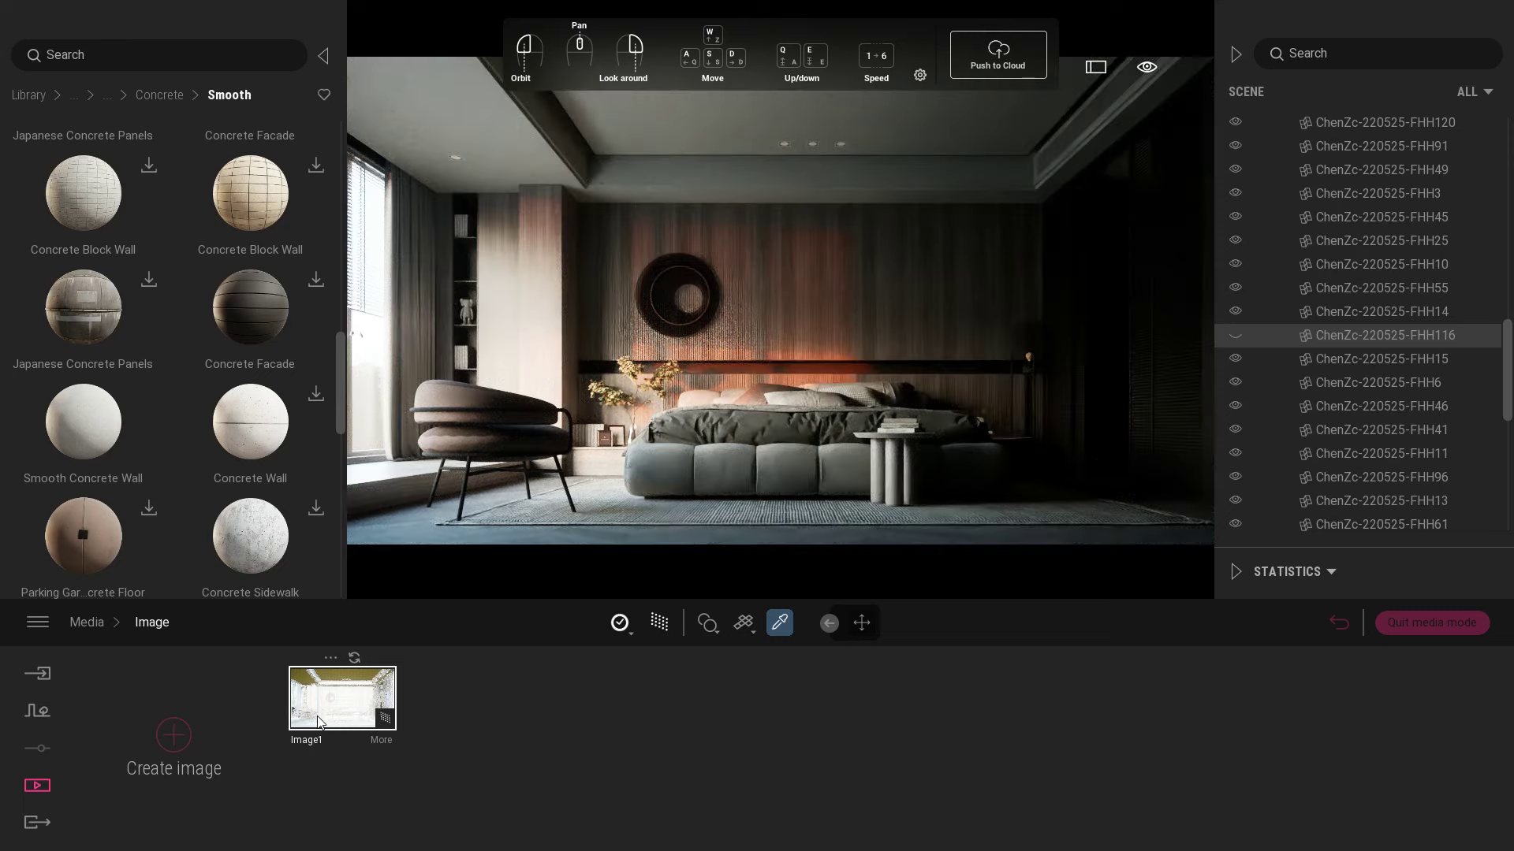
left_click(1432, 622)
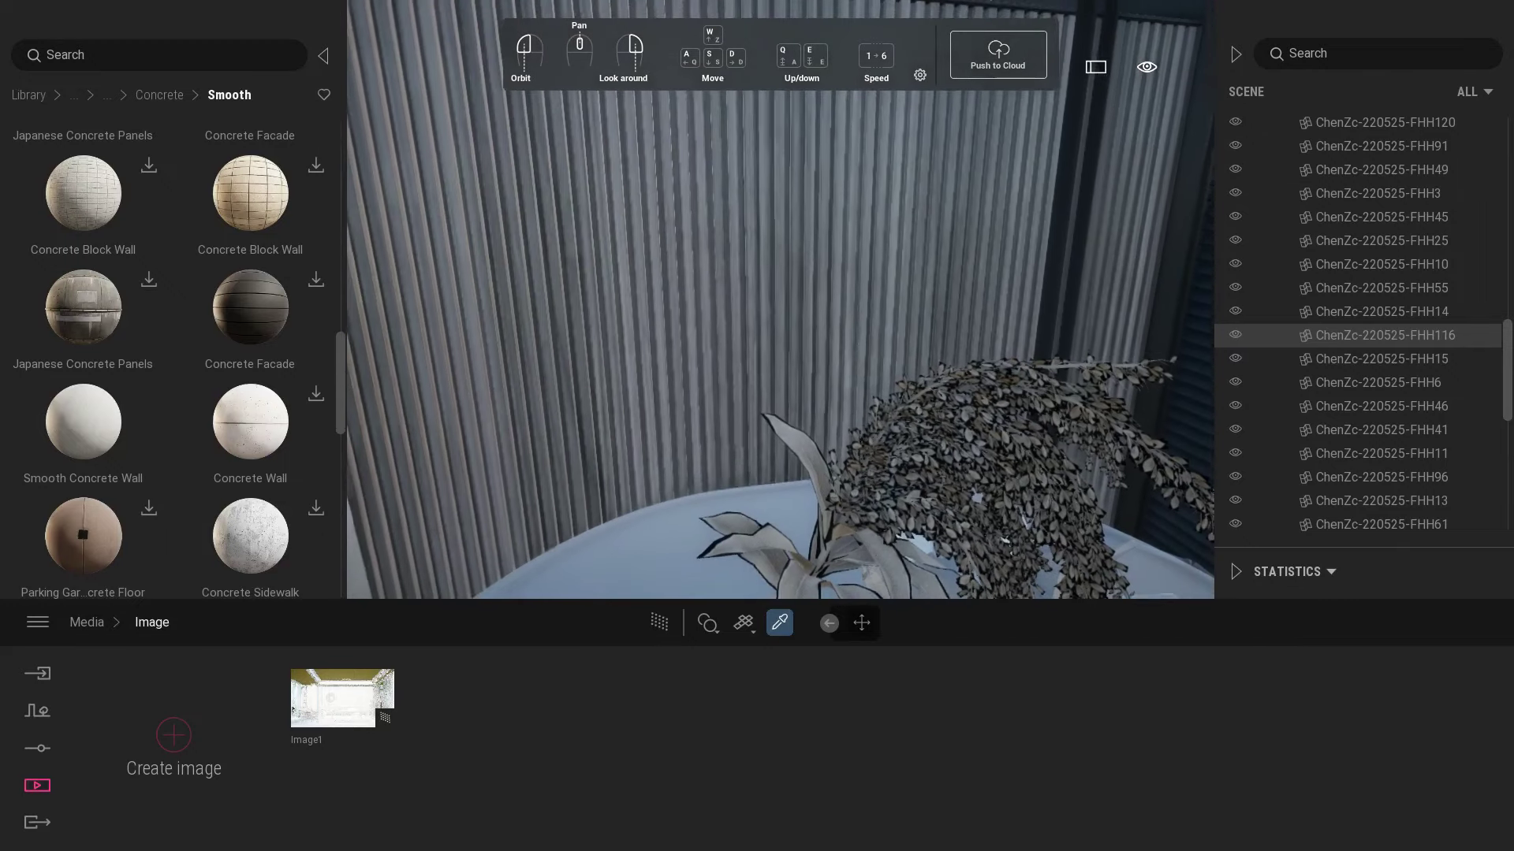
- Sample the leaf material of the side-table plant and open its colour settings to inspect the leaf texture
left_click(884, 541)
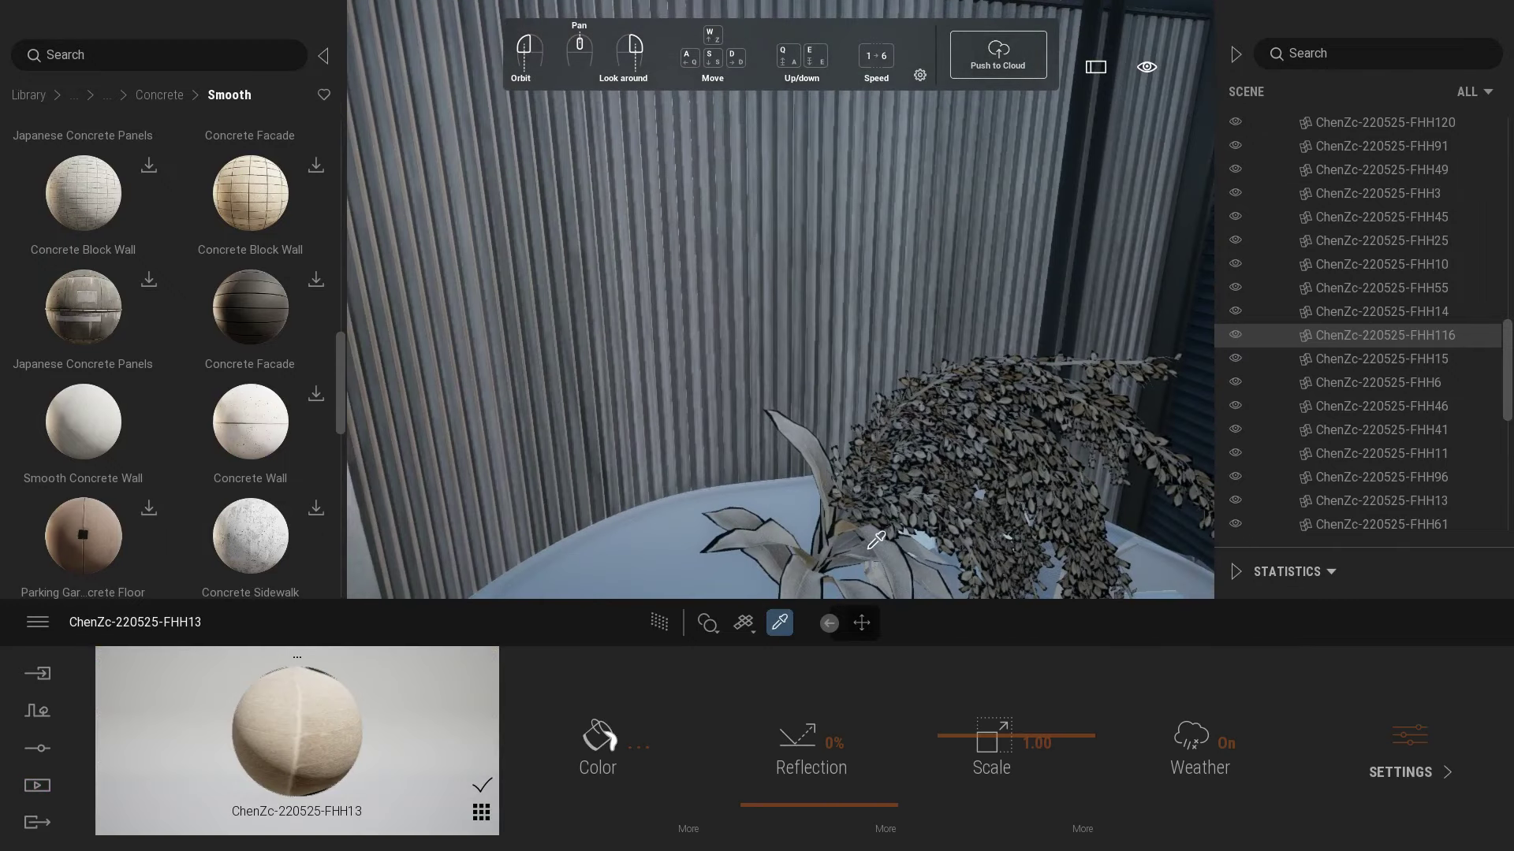
right_click_drag(876, 540, 892, 580)
right_click_drag(868, 525, 827, 510)
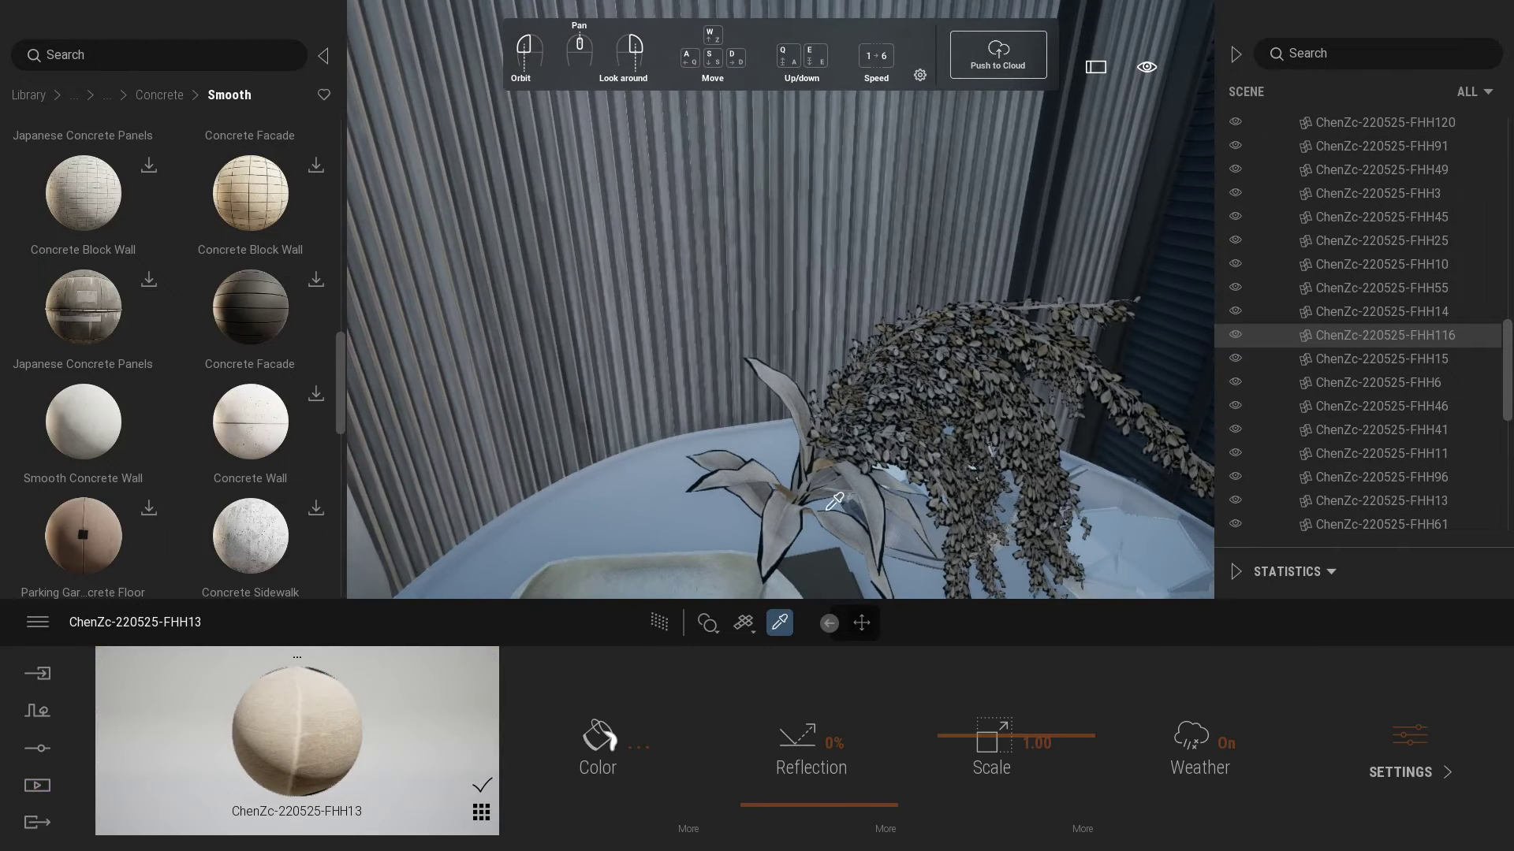
left_click(694, 832)
left_click(673, 743)
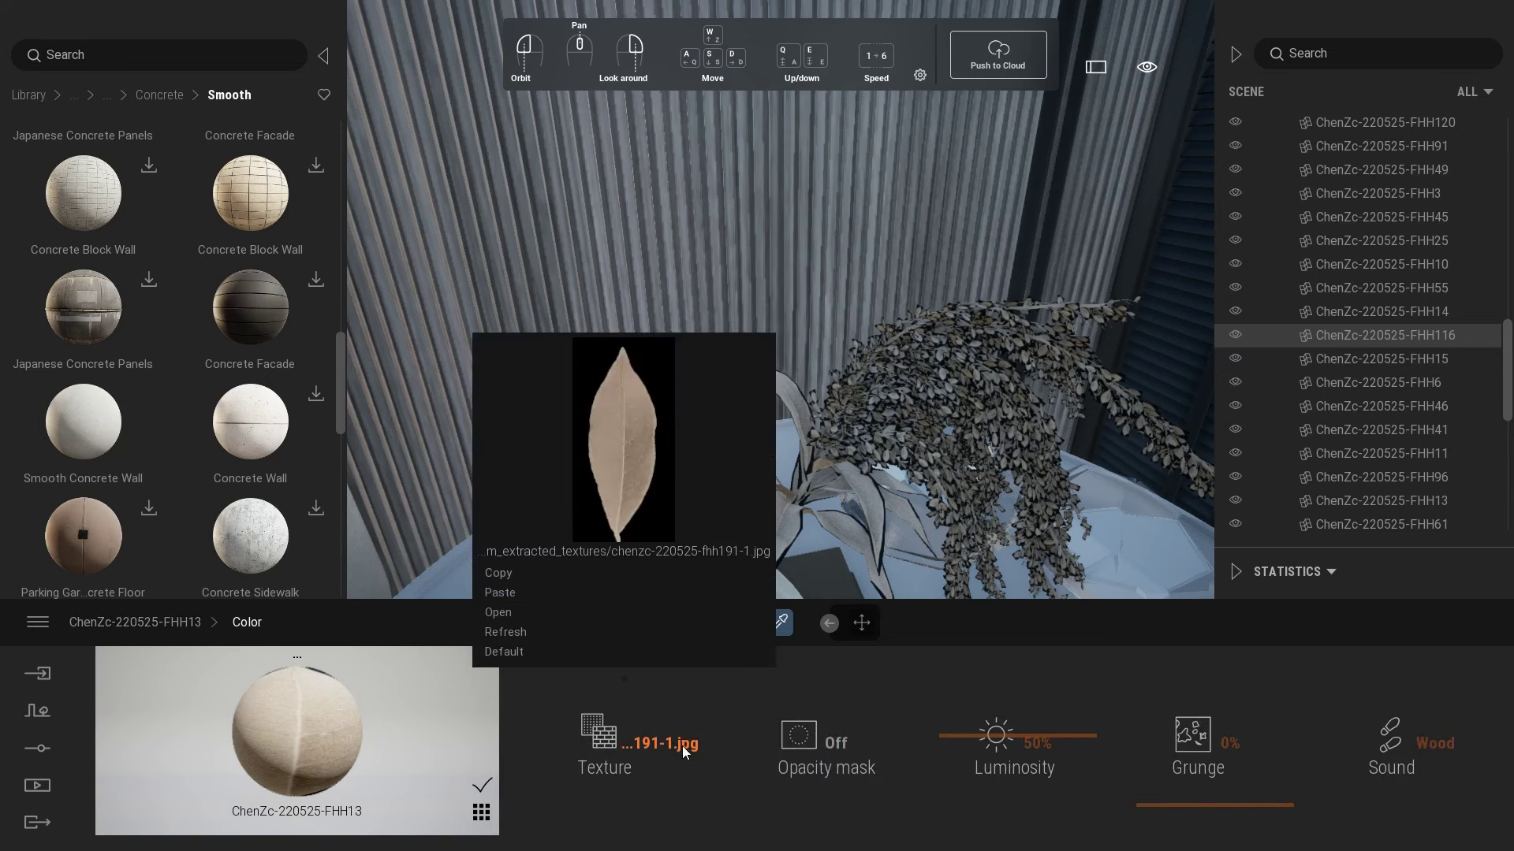
left_click(967, 346)
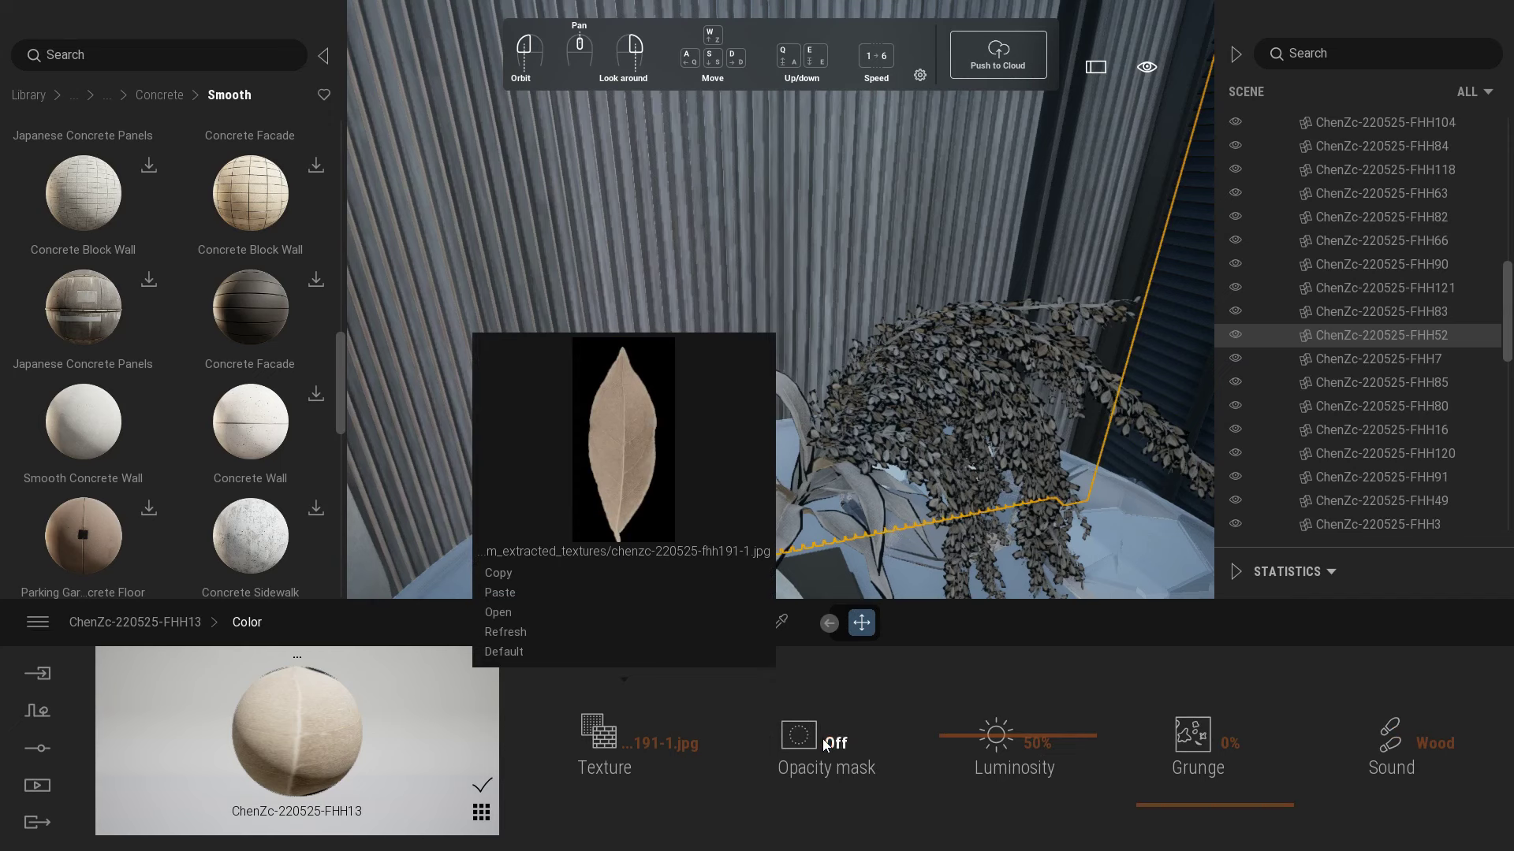
left_click(922, 544)
left_click_drag(861, 458, 867, 478)
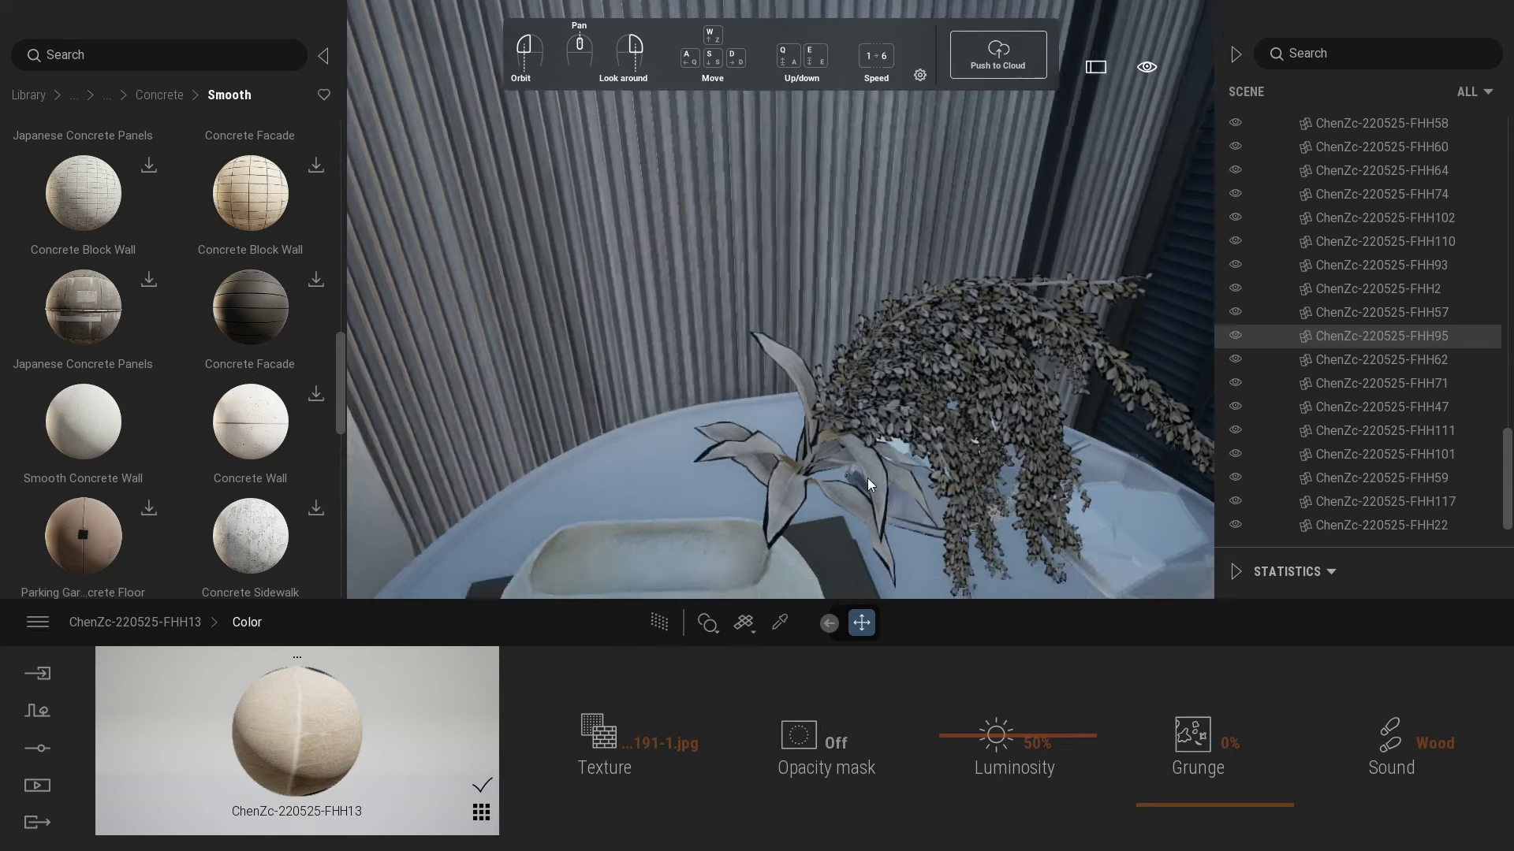
scroll(786, 504, "up", 3)
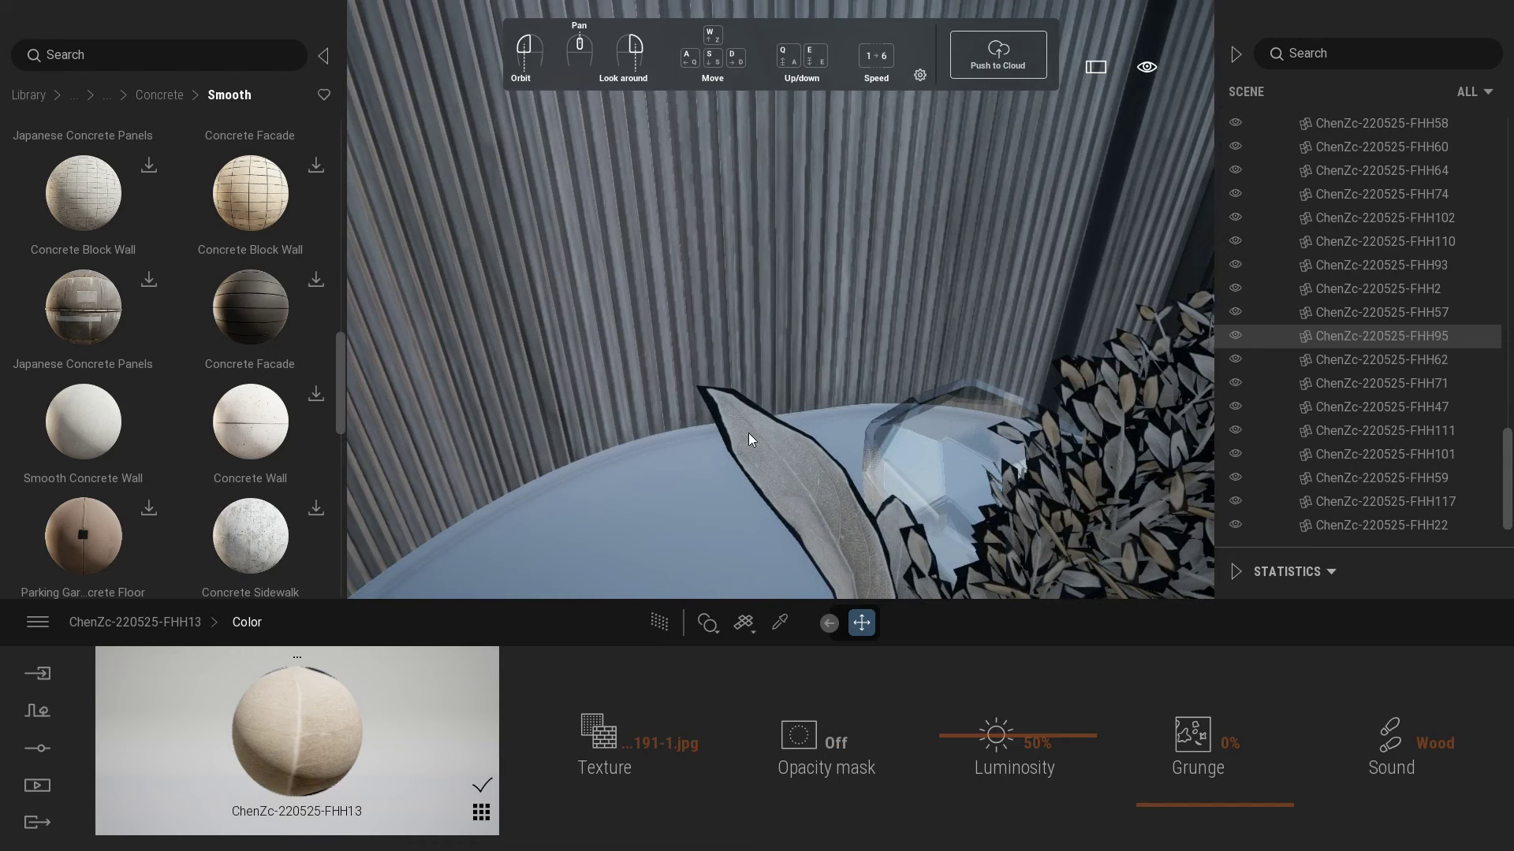
- Switch to Photoshop and open the leaf texture JPG from the bedroom's extracted textures
key("super")
left_click(52, 834)
type("a")
left_click(489, 507)
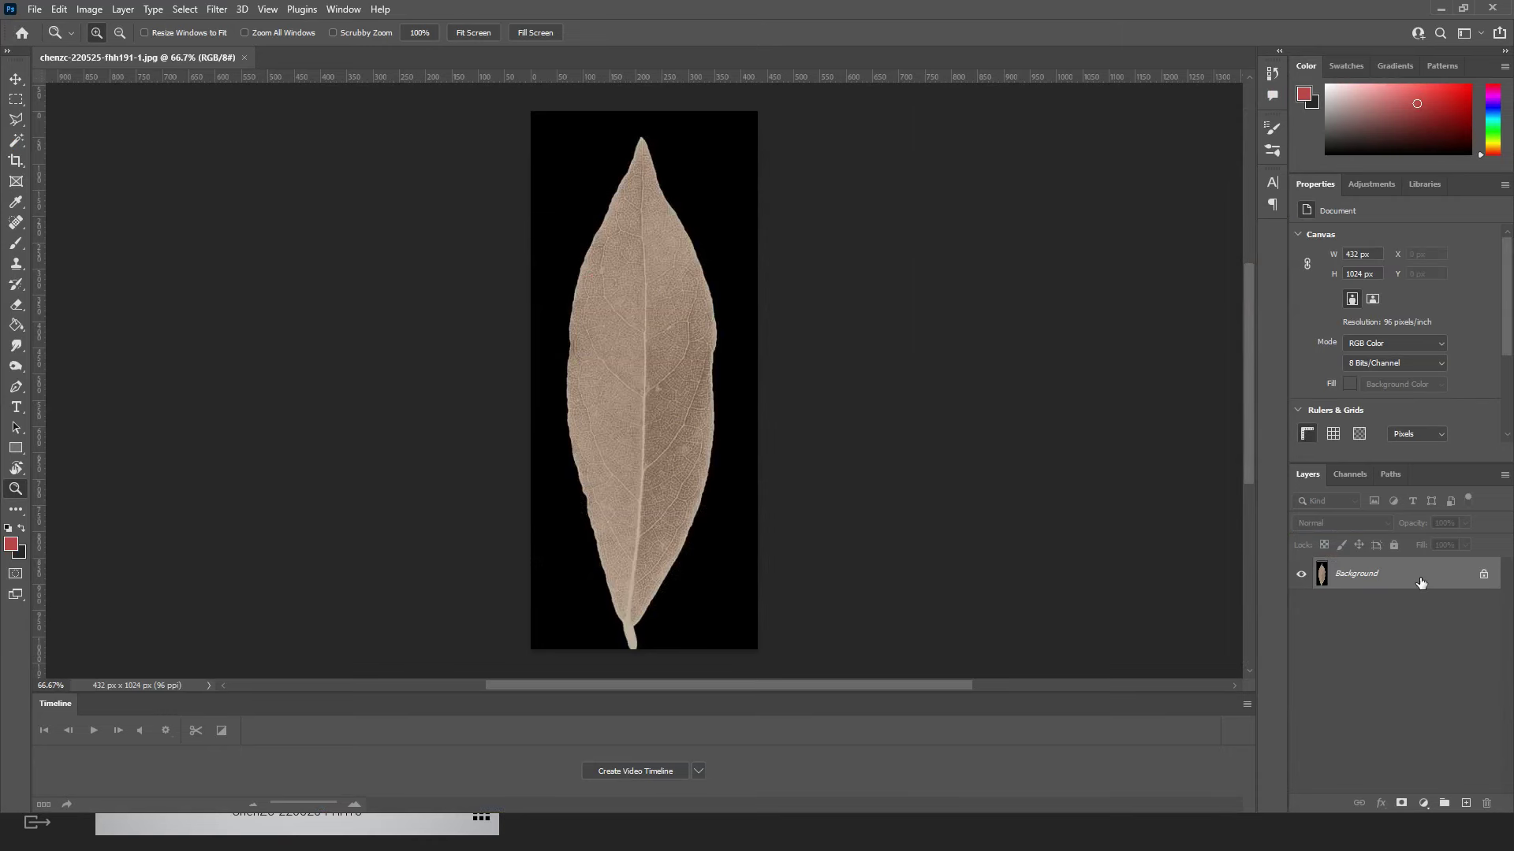
- Convert the background into a regular layer and delete the black area around the leaf with the Magic Wand
double_click(1420, 583)
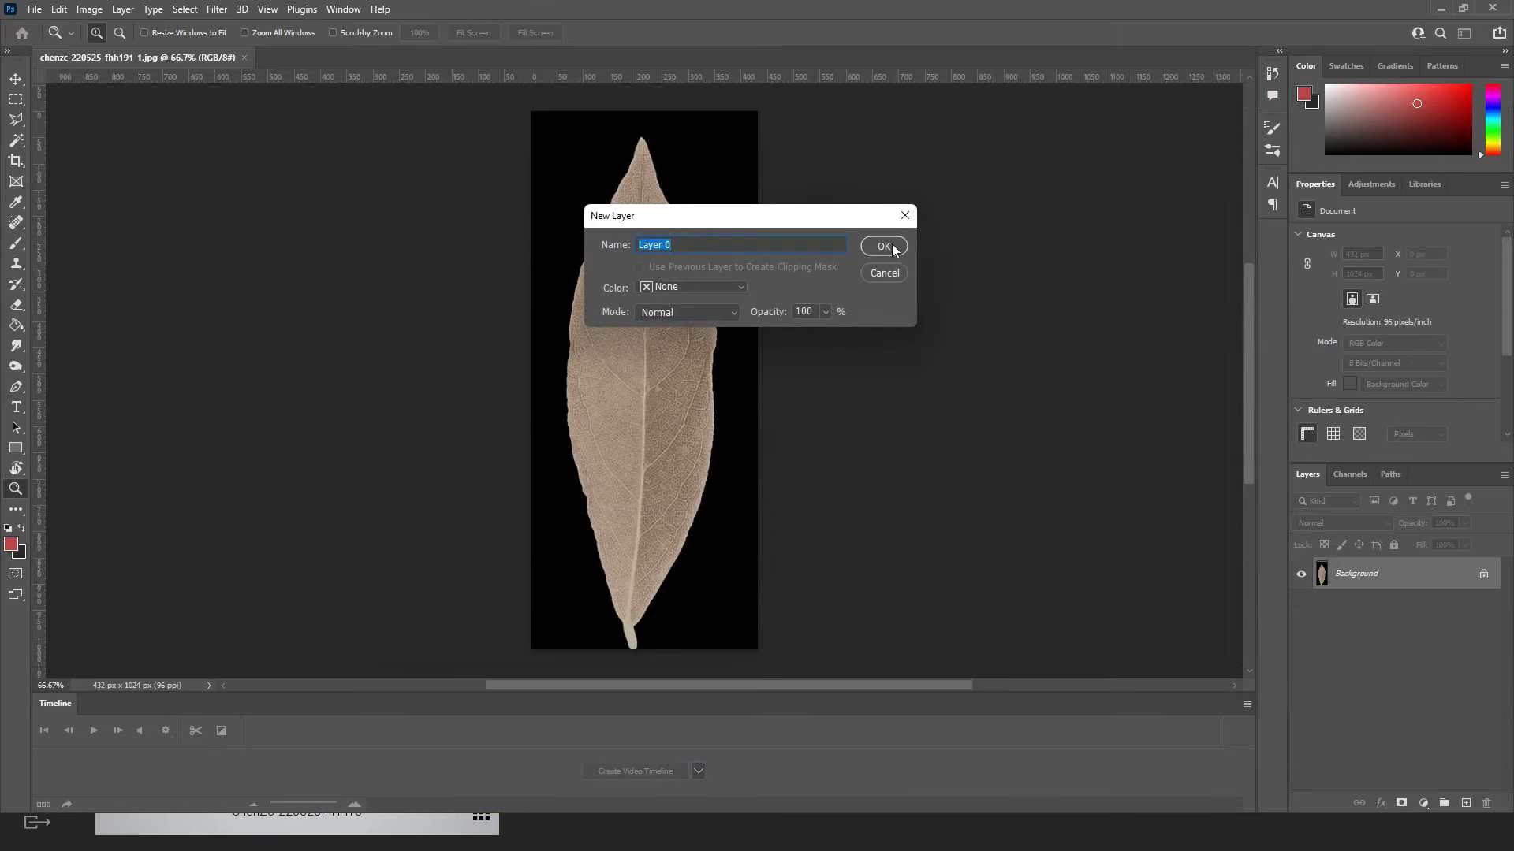
left_click(897, 248)
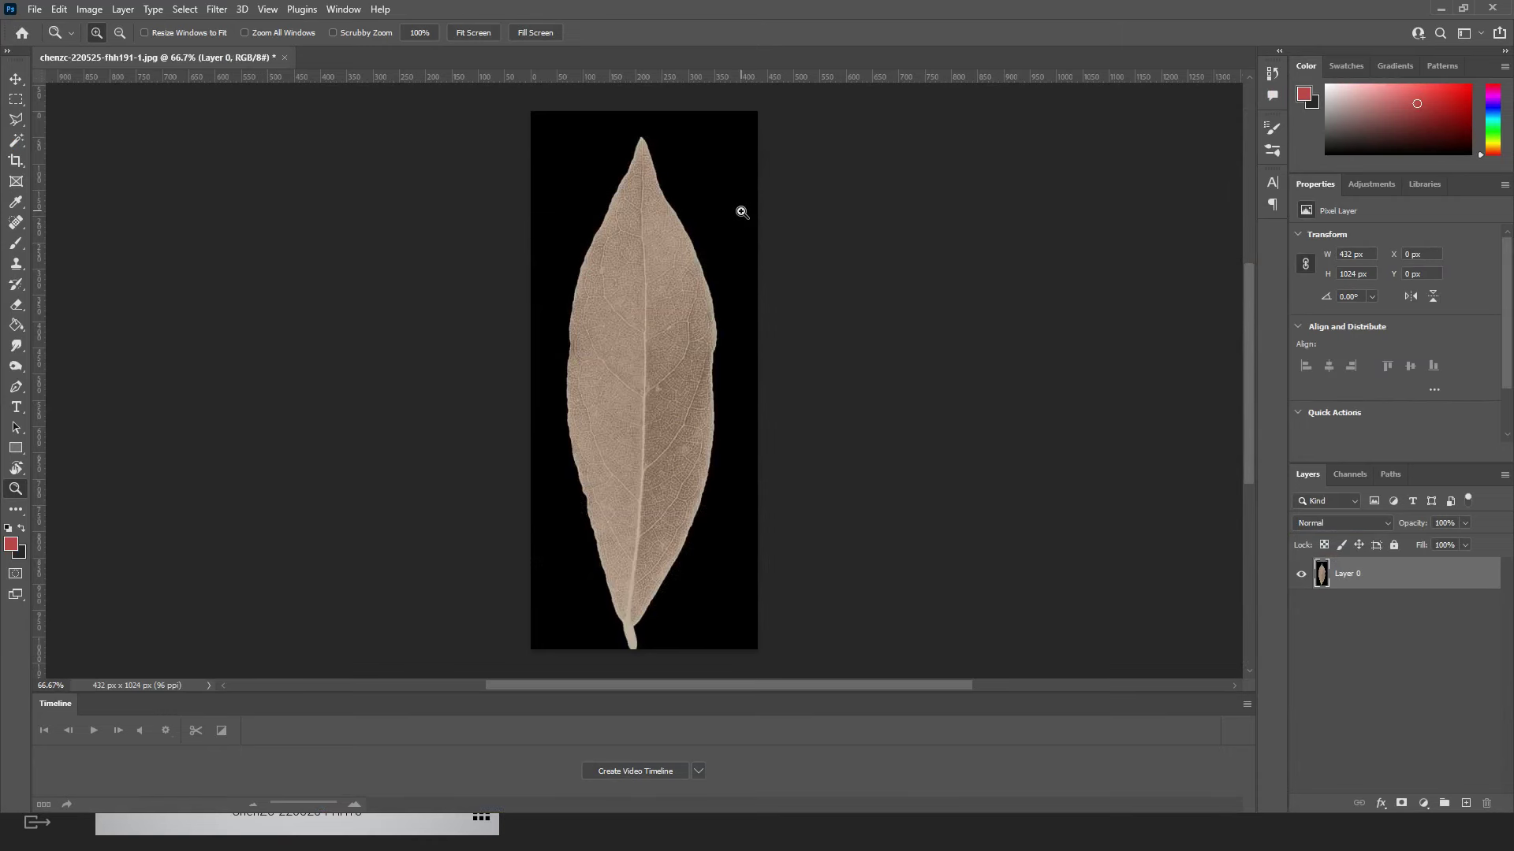
key("w")
left_click(577, 180)
key("Delete")
key("ctrl+d")
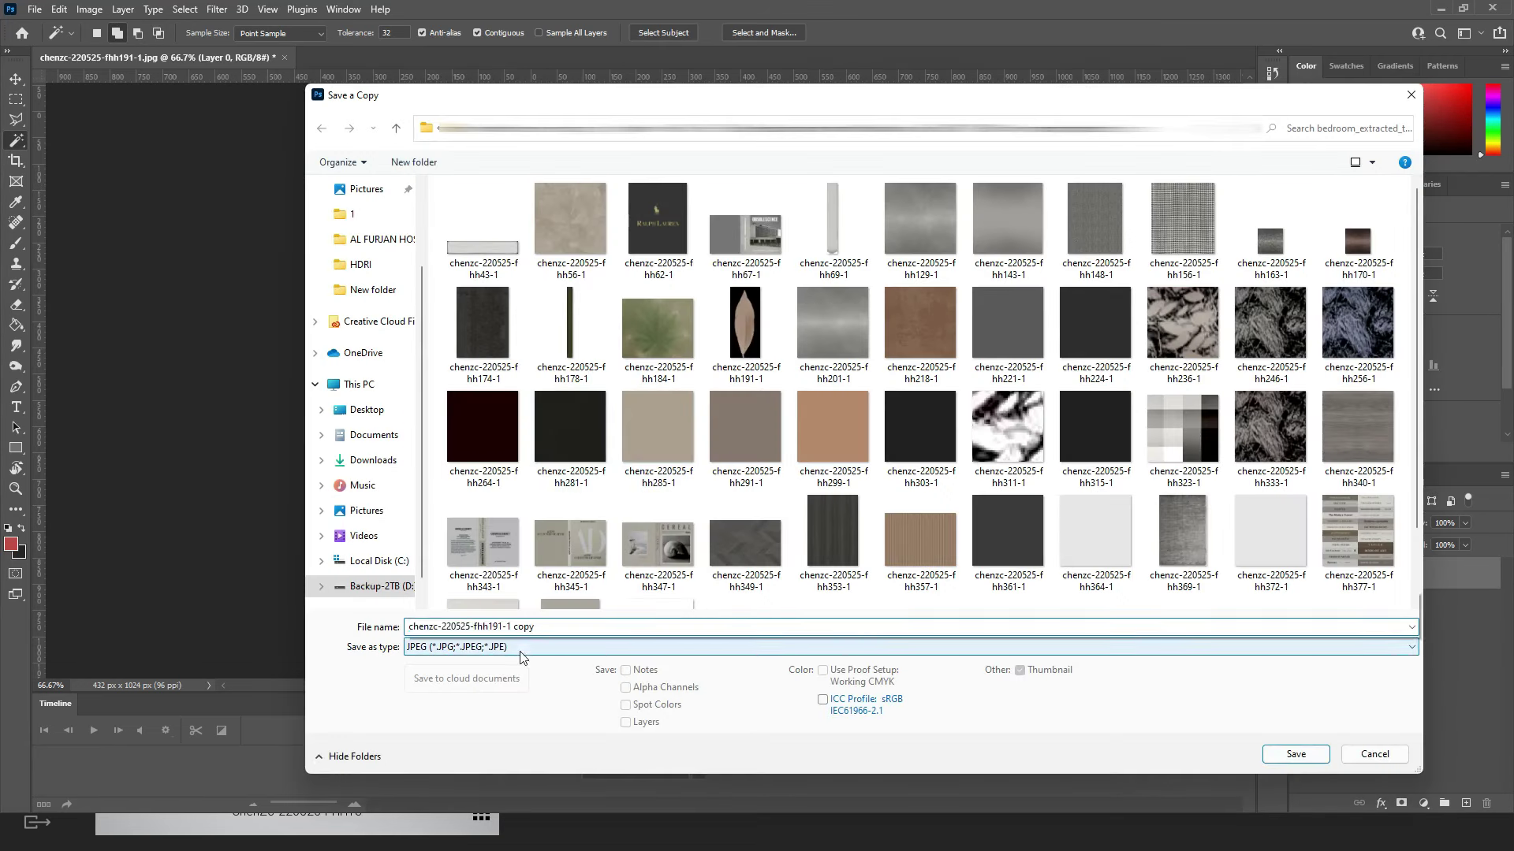
- Save a copy of the cut-out leaf as a PNG named leaf in the extracted textures folder
left_click(456, 647)
left_click(453, 584)
double_click(486, 627)
type("leaf")
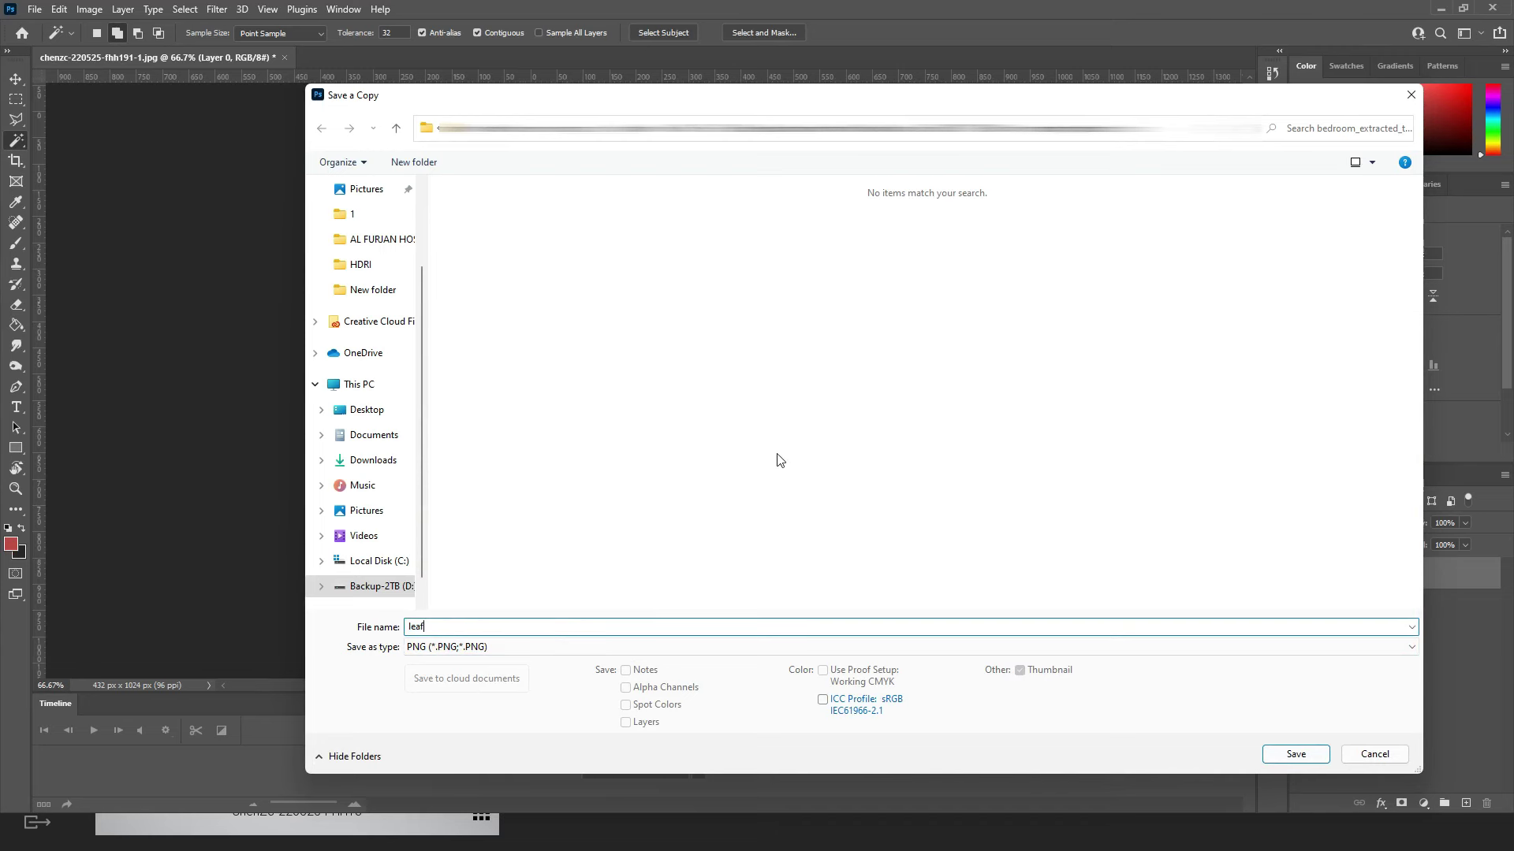
left_click(1295, 755)
left_click(843, 244)
- Switch back to Twinmotion and replace the leaf material's colour texture with leaf.png
left_click(453, 824)
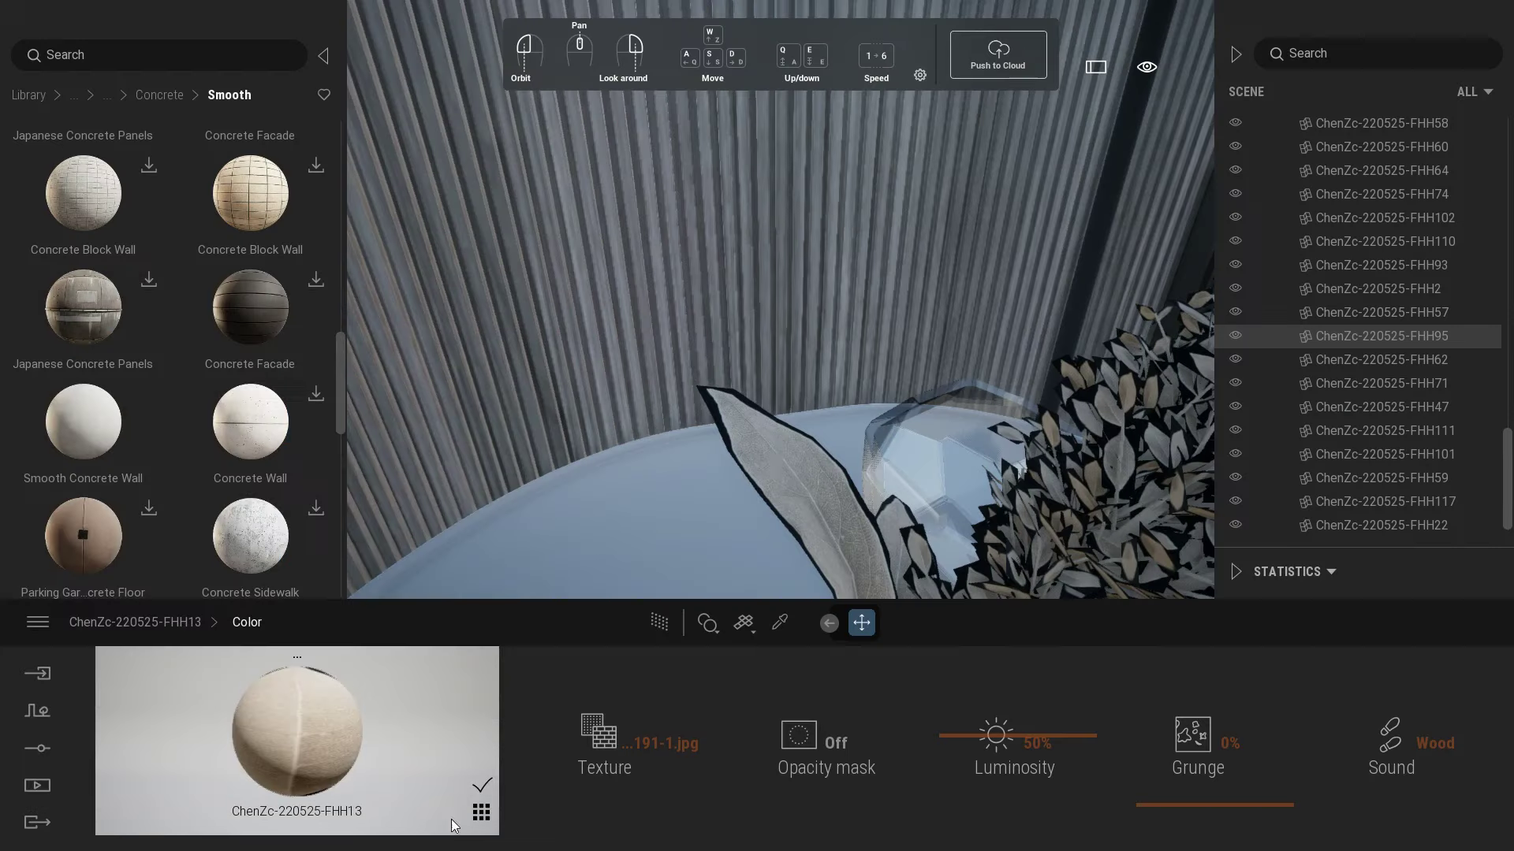
left_click(664, 747)
left_click(506, 605)
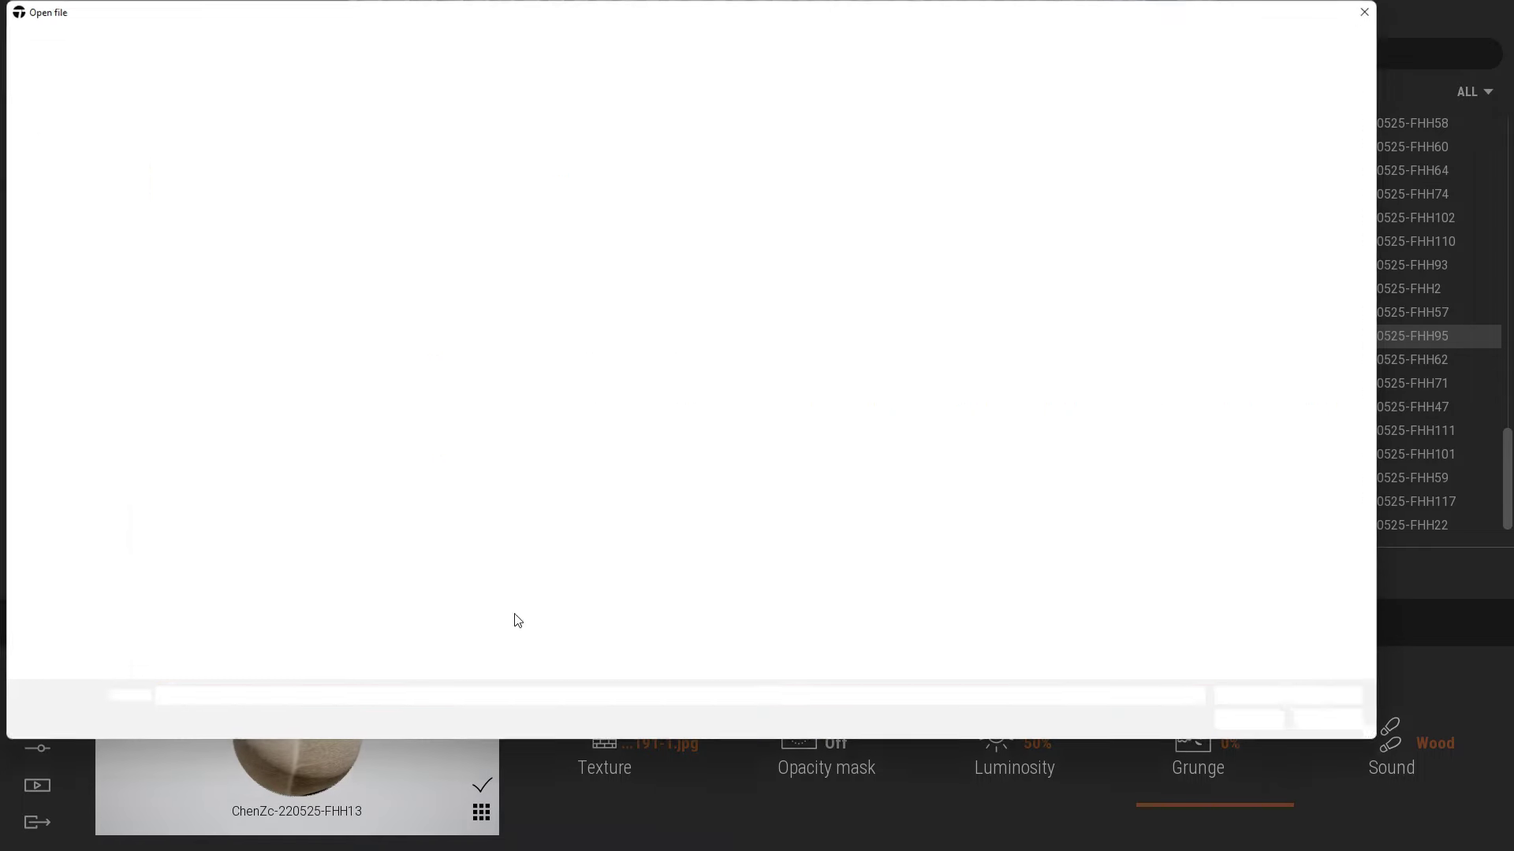
double_click(525, 453)
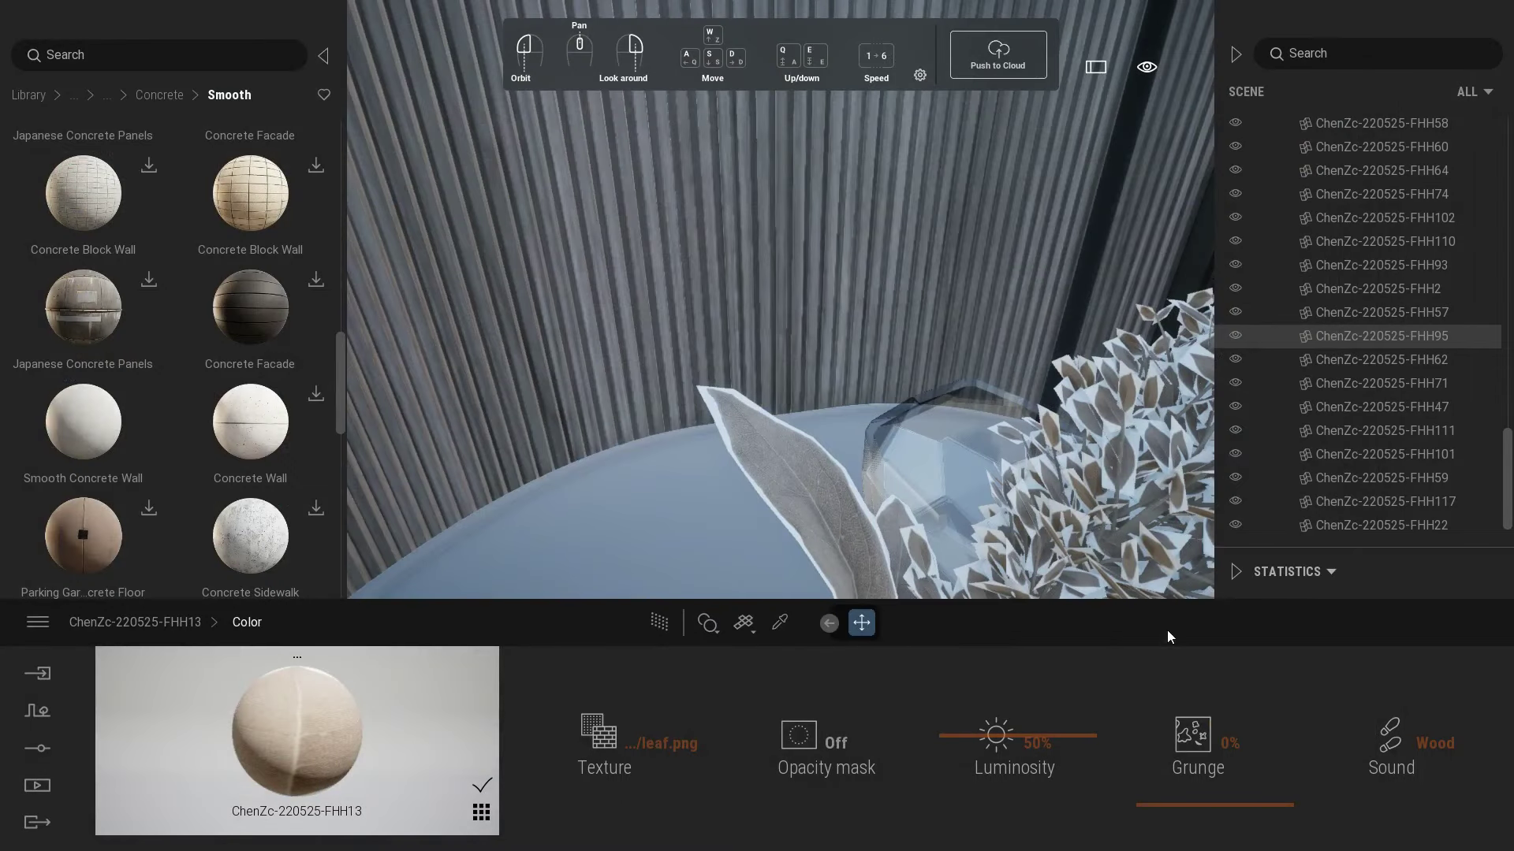
- Turn on the leaf material's opacity mask and set its reflection to 26%
left_click(821, 741)
right_click_drag(797, 404, 893, 432)
scroll(892, 432, "down", 5)
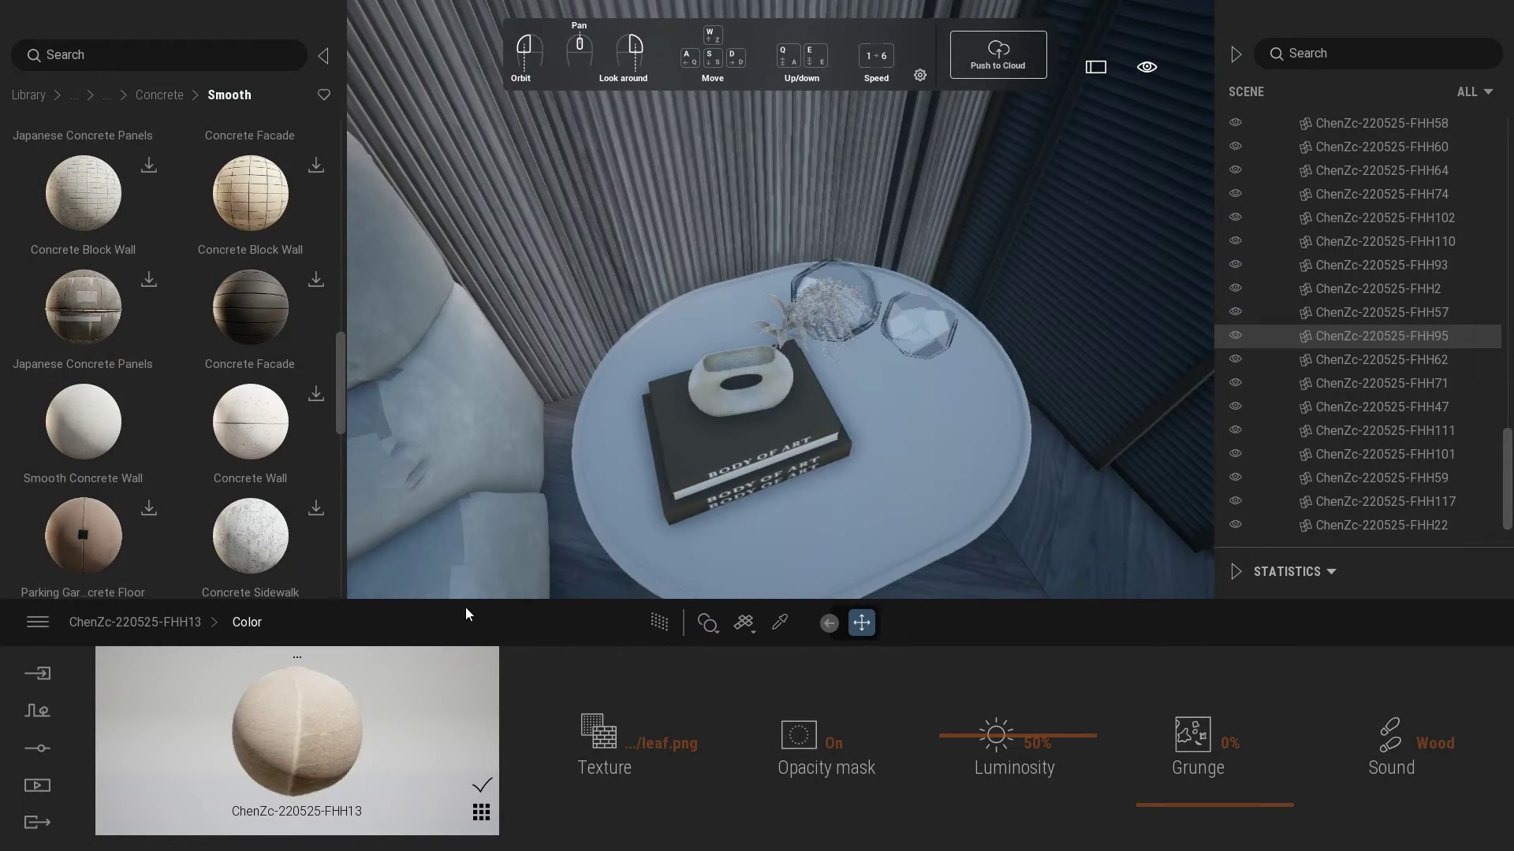
left_click(175, 622)
left_click_drag(831, 805, 837, 768)
- Sample the dark material of the bedside lamp's base and set its reflection to 90%
right_click_drag(880, 524, 896, 451)
scroll(896, 451, "up", 5)
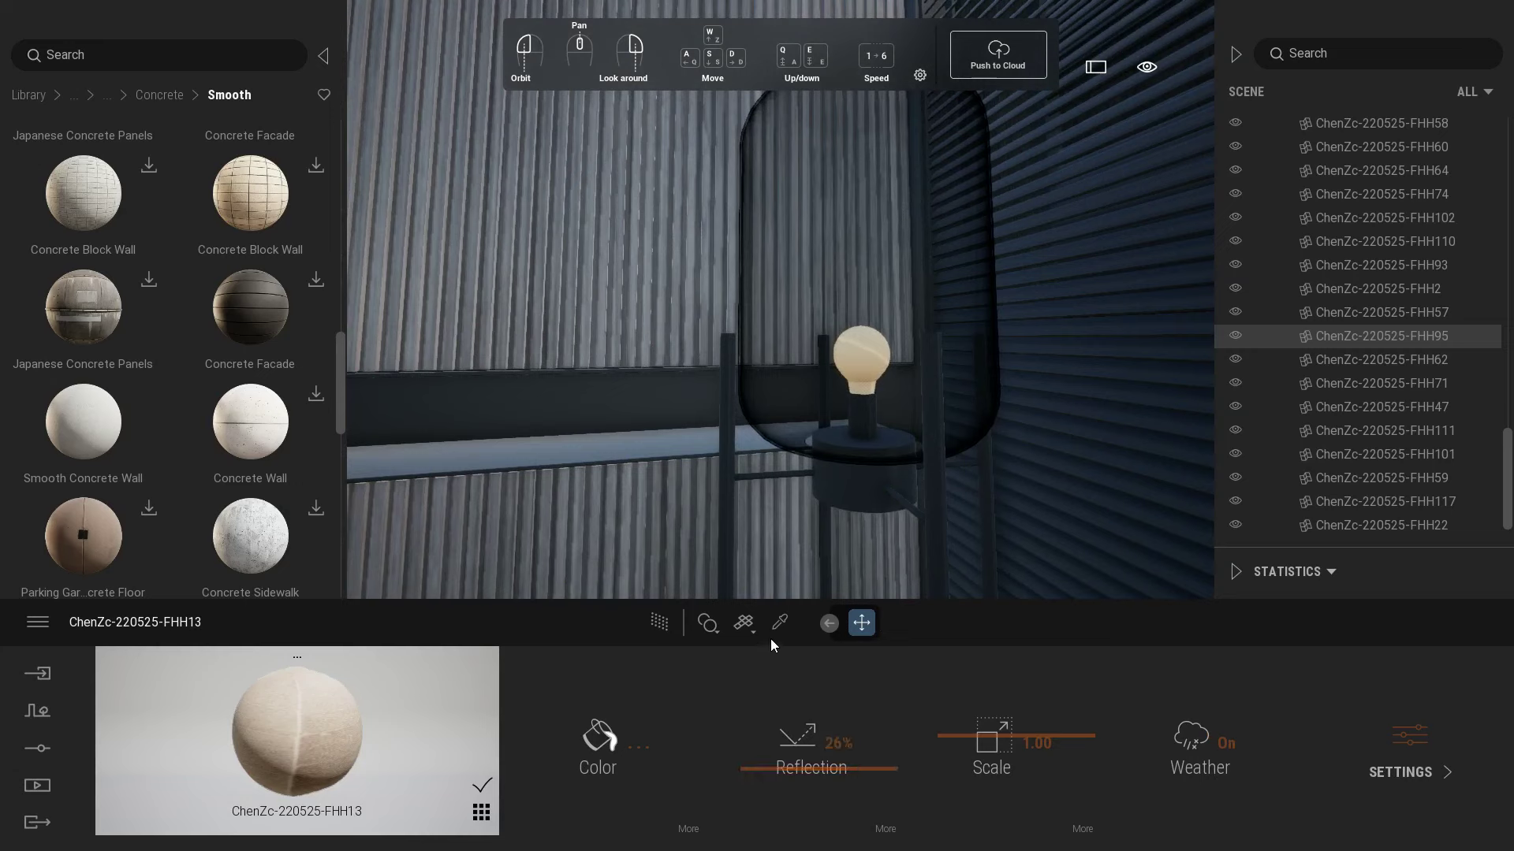
left_click(847, 497)
key("Return")
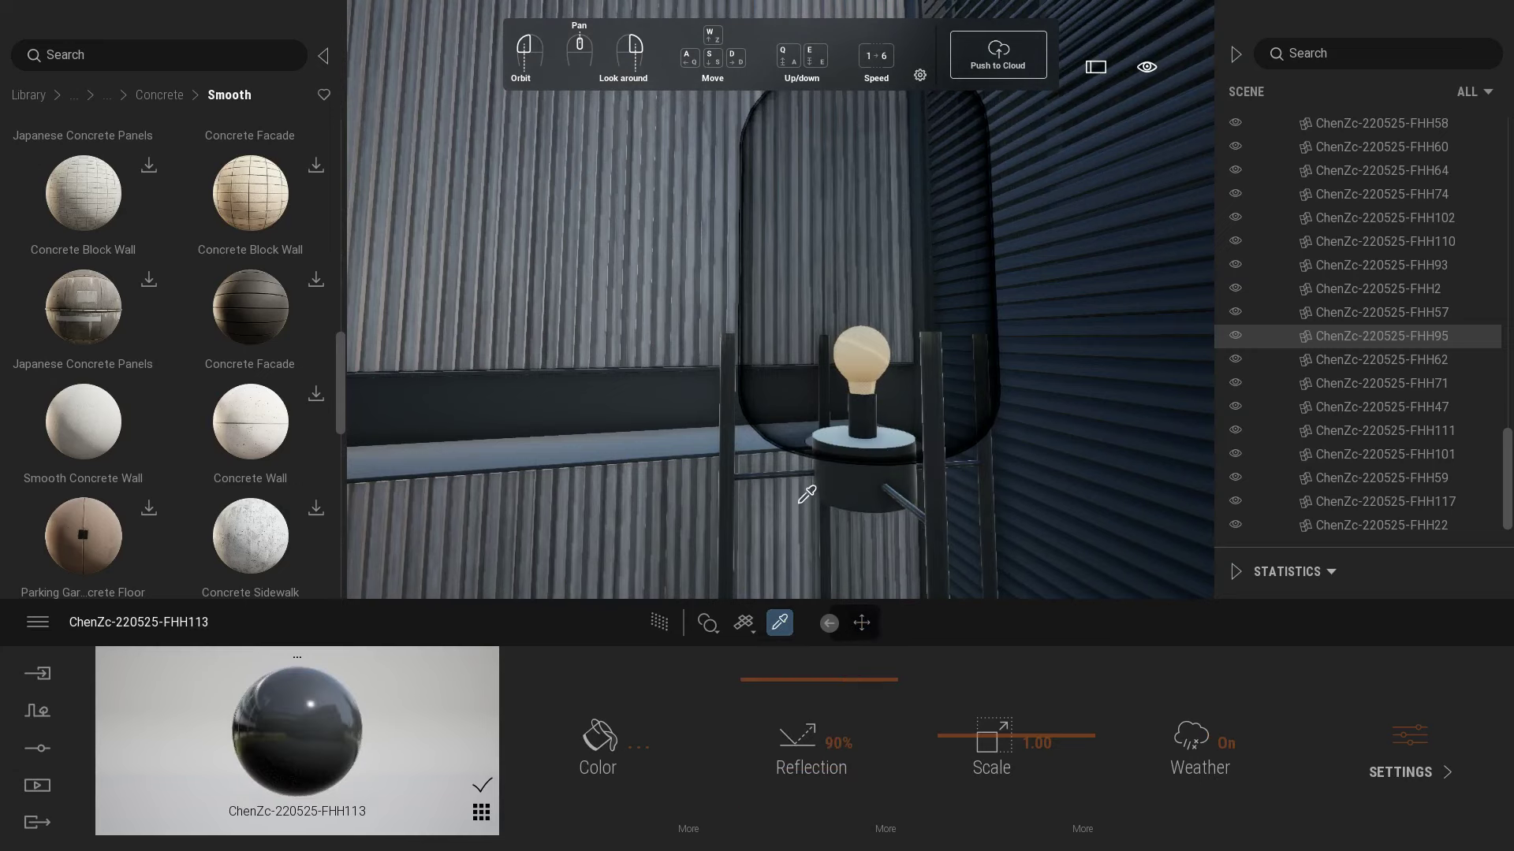
right_click_drag(804, 497, 808, 483)
- Sample the lamp bulb's material, change its colour to near white and raise its reflection
left_click(39, 96)
left_click_drag(816, 426, 775, 430)
scroll(776, 429, "up", 5)
left_click(834, 430)
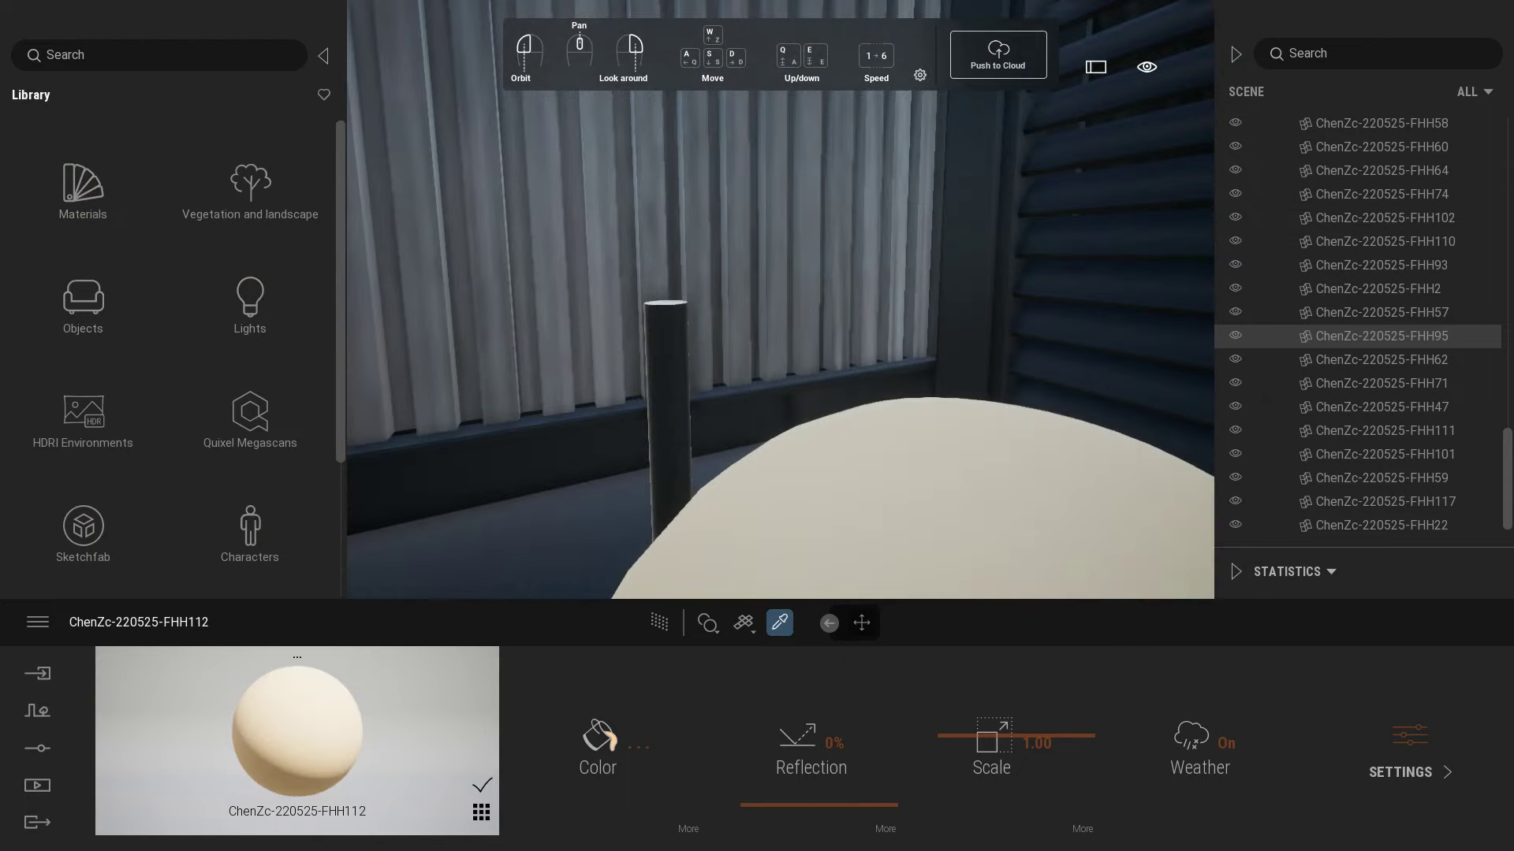
left_click(599, 737)
left_click(645, 414)
left_click_drag(645, 419, 618, 400)
left_click(838, 561)
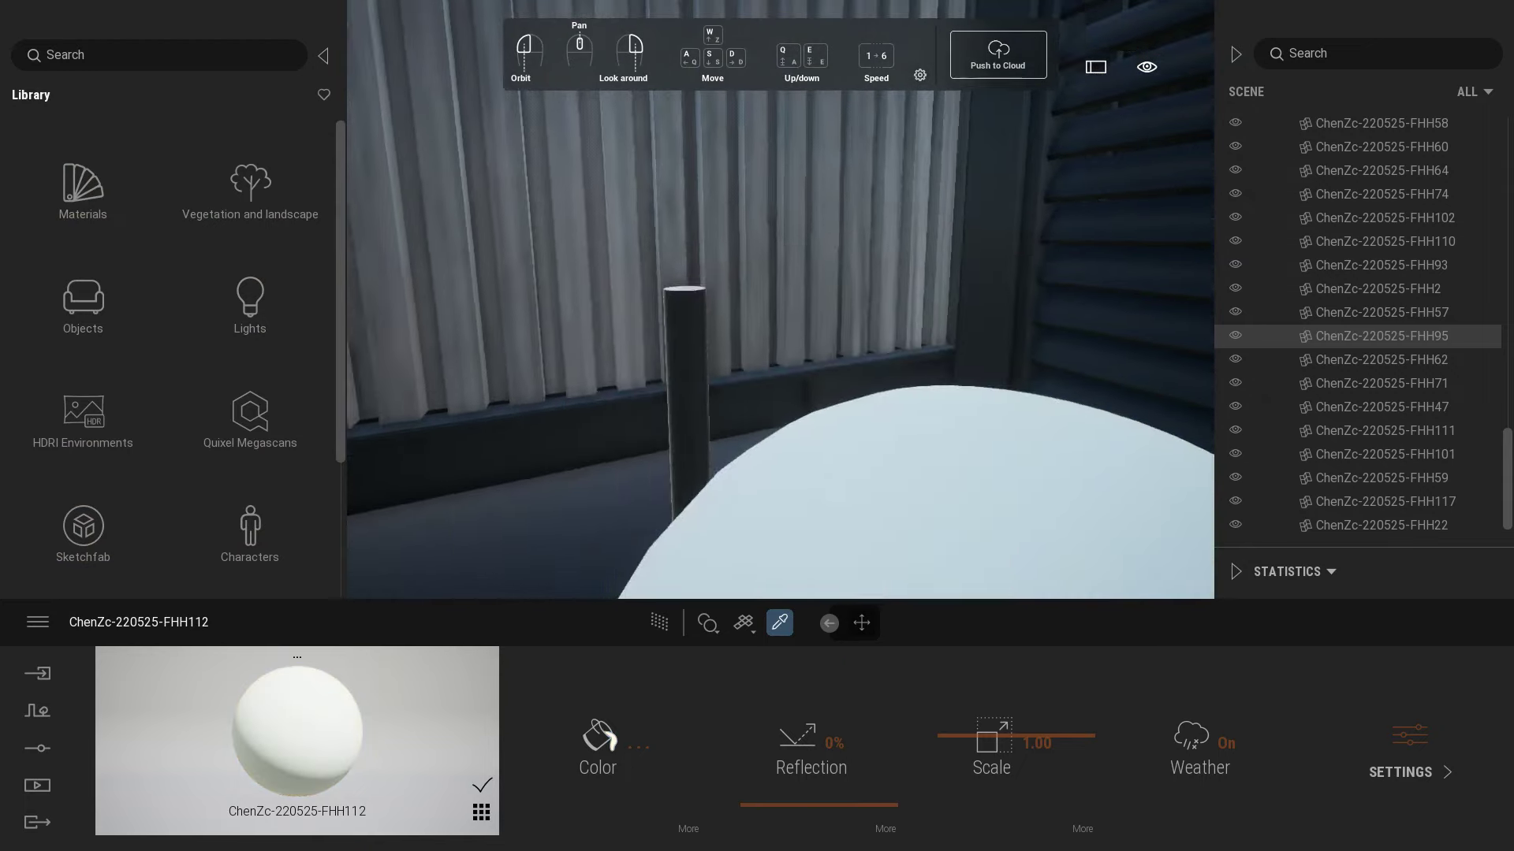
scroll(736, 355, "down", 3)
left_click_drag(795, 793, 795, 737)
- Apply Clear glass from the glass materials library to the surface near the bedside lamp and set its opacity to 5%
left_click(82, 189)
left_click(79, 189)
left_click_drag(83, 165, 817, 505)
left_click(936, 743)
type("5")
- Apply Clear glass to the round wall decoration above the bed and set its opacity to 2%
right_click_drag(568, 529, 740, 456)
key("s")
key("w")
left_click_drag(83, 162, 688, 347)
left_click(936, 743)
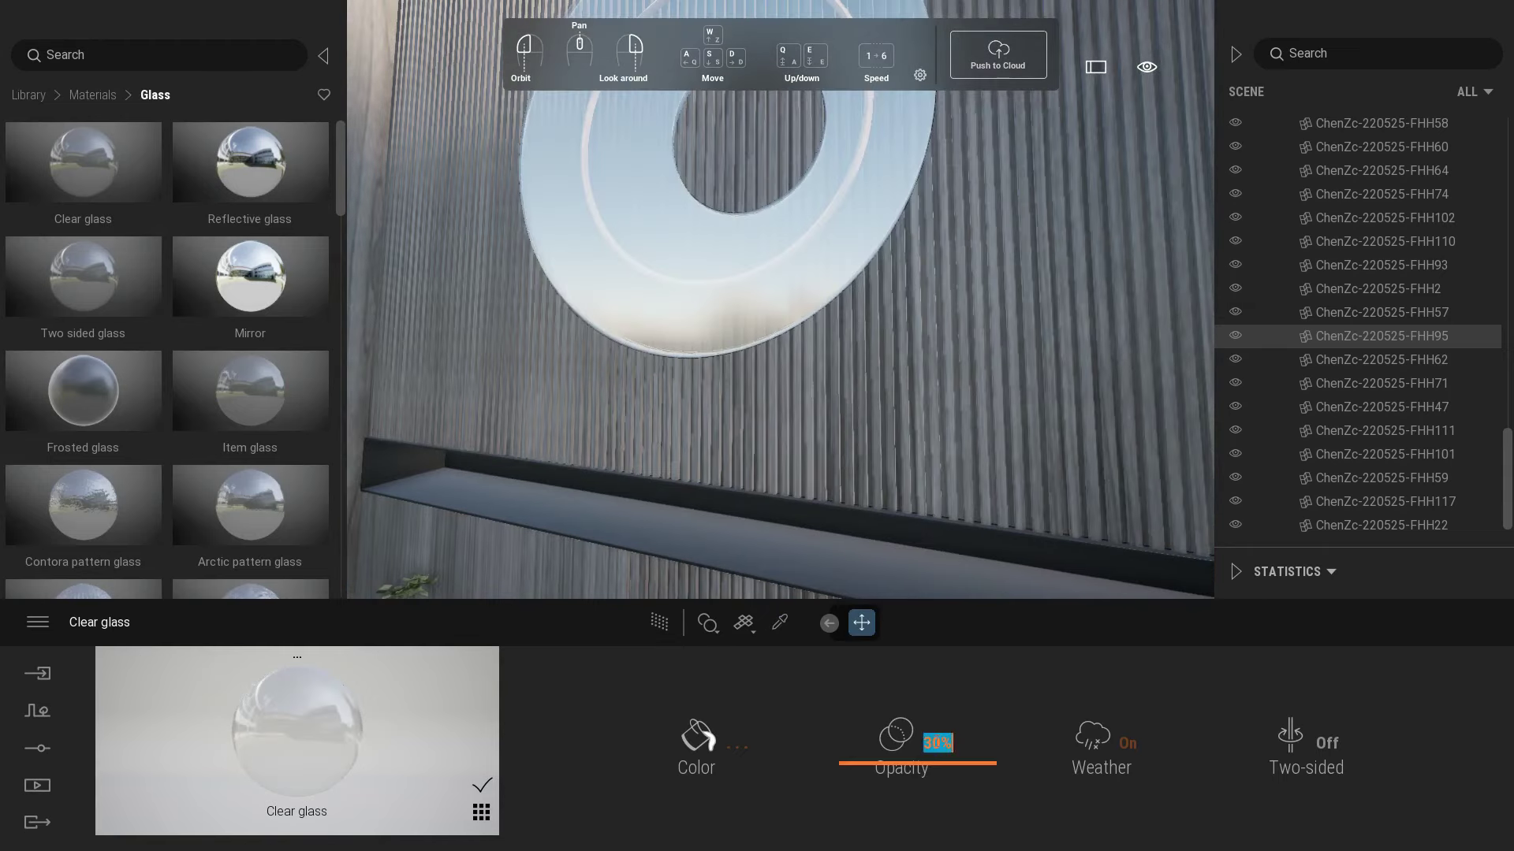
type("2")
- Darken the wall decoration's Clear glass colour to dark grey and set its opacity to 19%
left_click(705, 744)
left_click(705, 744)
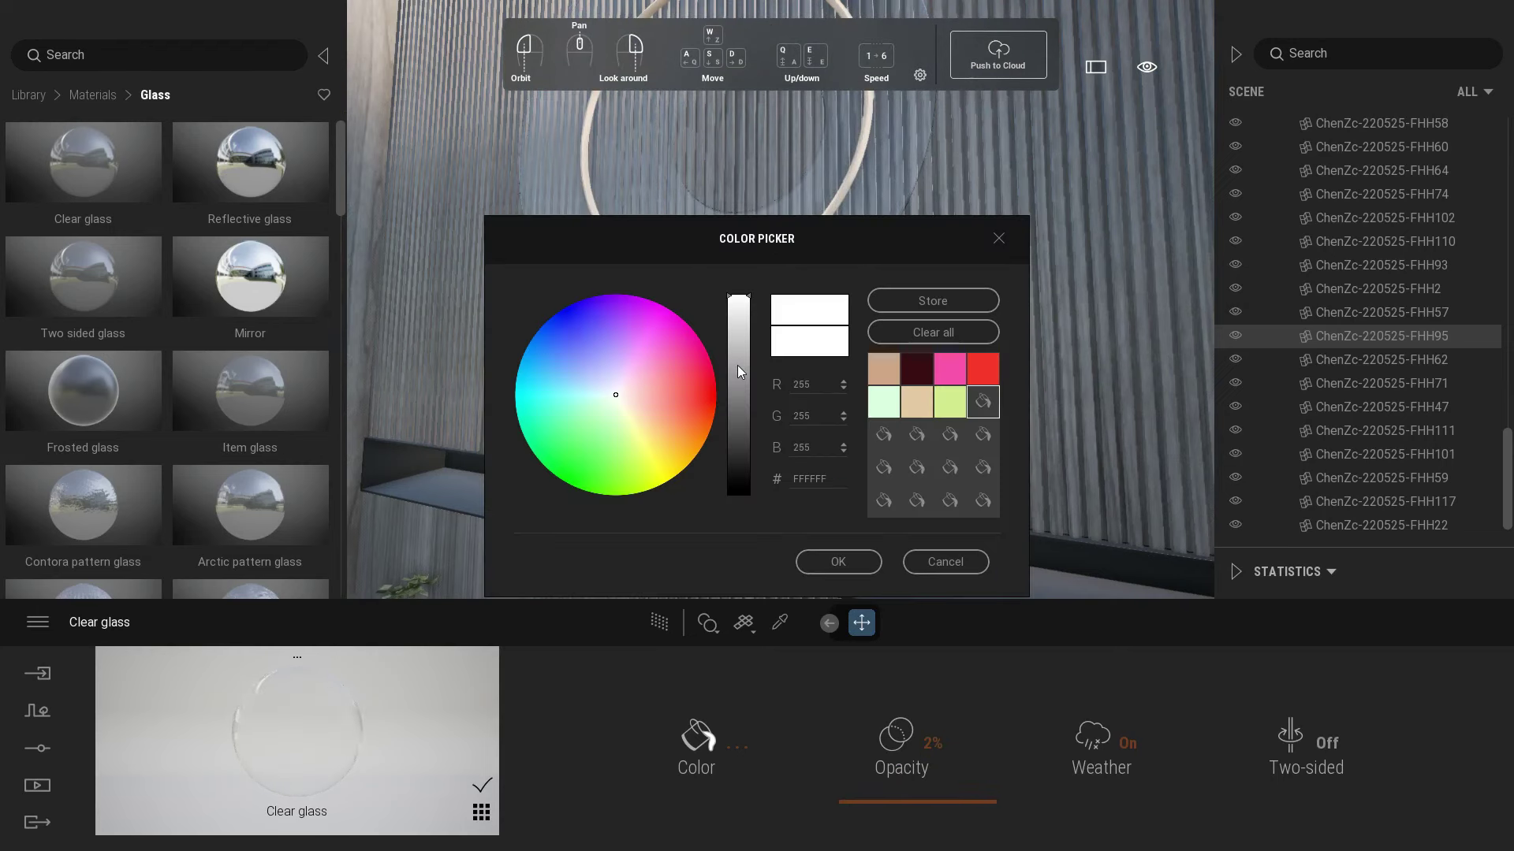
left_click(735, 462)
left_click(838, 560)
left_click_drag(872, 802, 877, 775)
- Sample the peach ring of the round wall decoration, set its colour to F8FFFD and its reflection to 26%
mouse_move(749, 260)
right_mouse_down()
mouse_move(730, 211)
mouse_move(731, 246)
mouse_move(788, 296)
mouse_move(755, 288)
right_mouse_up()
left_click(779, 623)
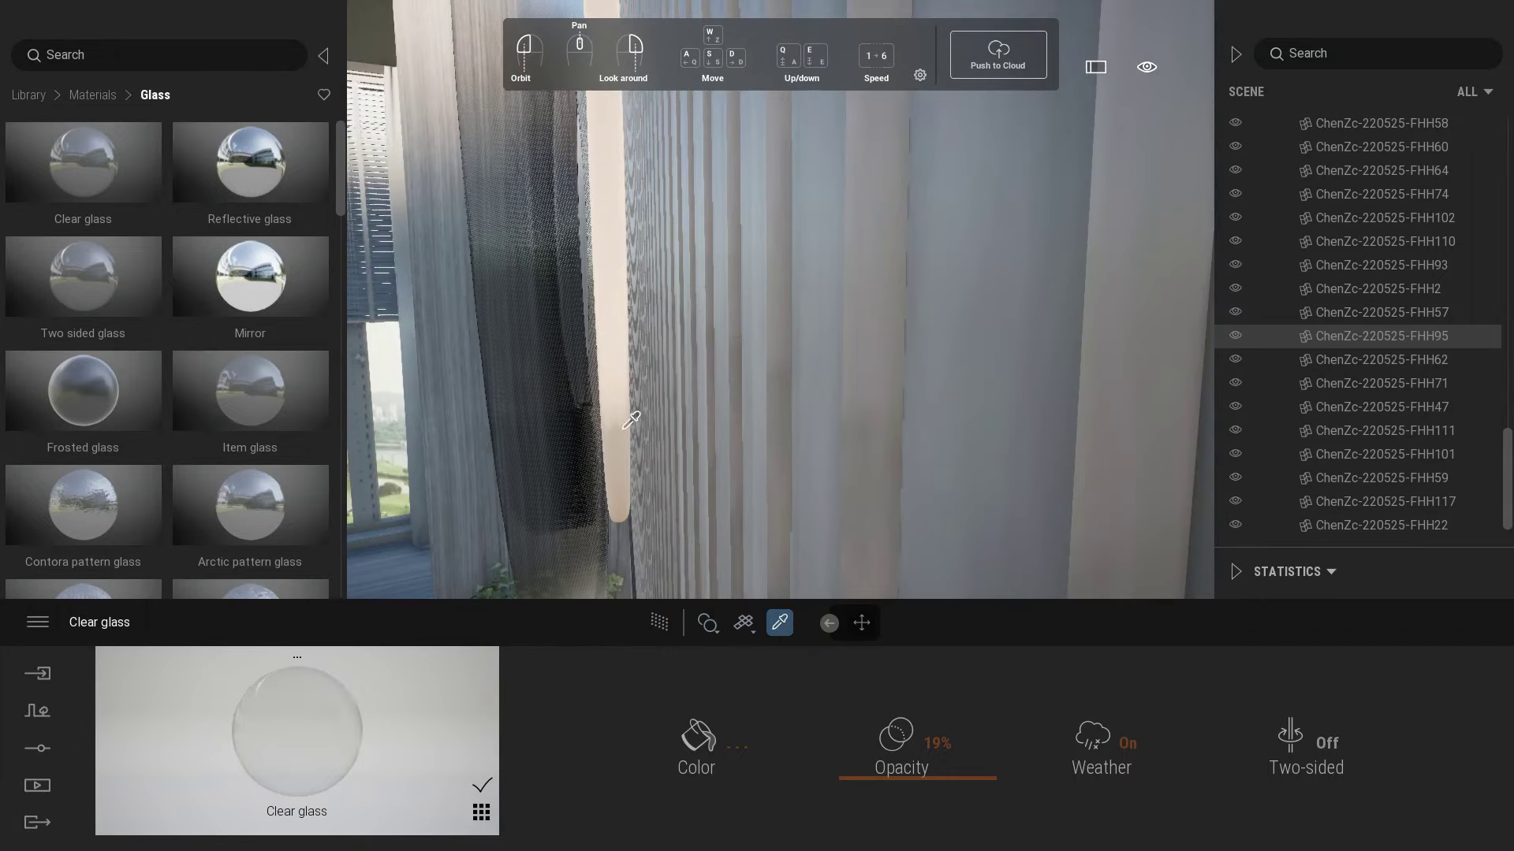
left_click(631, 419)
left_click(614, 745)
left_click(611, 395)
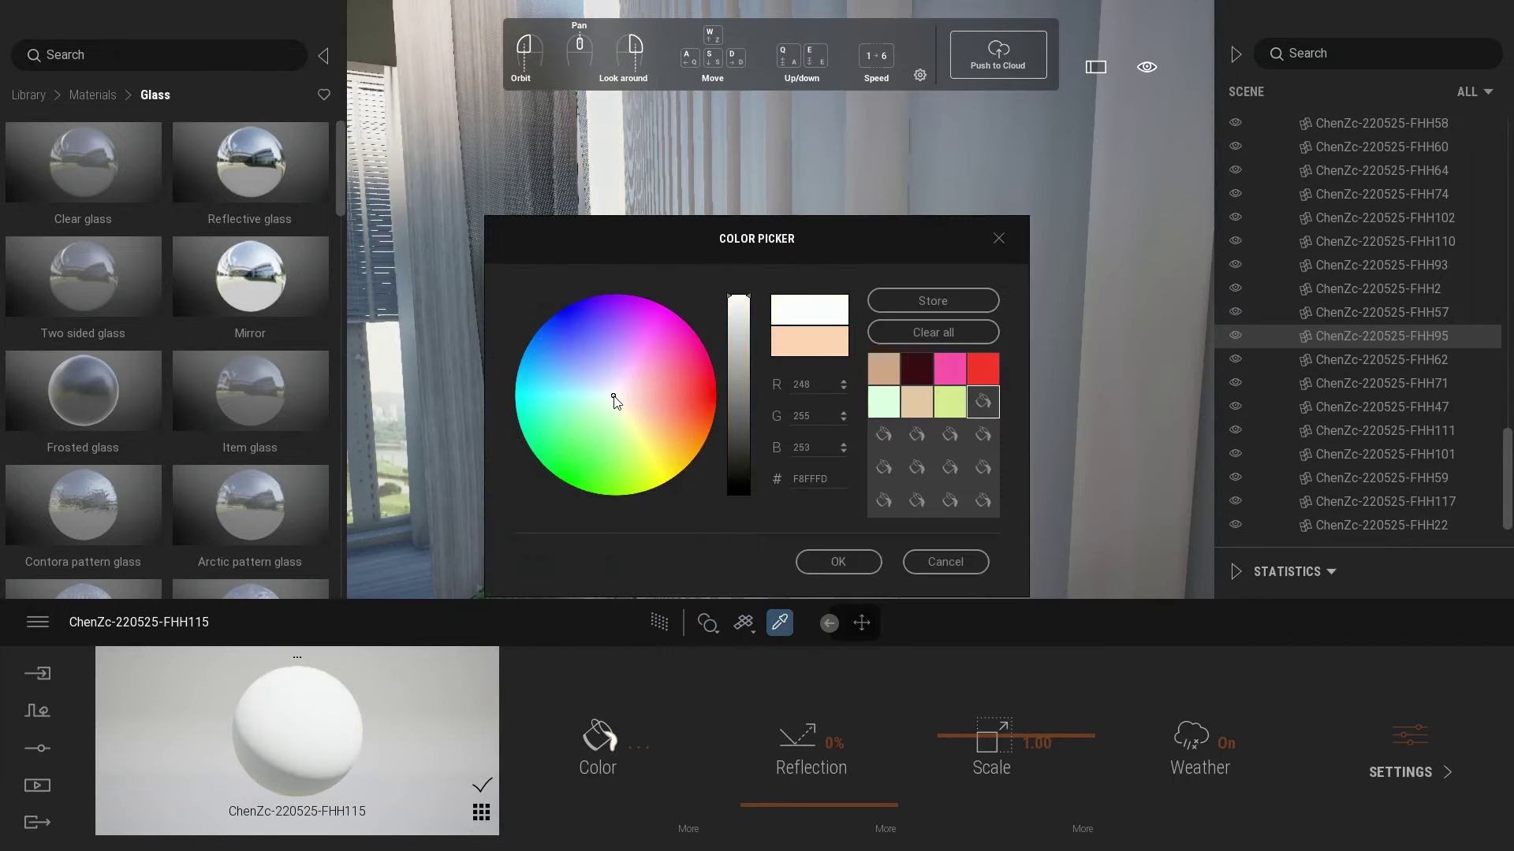
left_click(838, 561)
left_click_drag(741, 771, 773, 768)
- Sample the material of the recessed ceiling downlights' lamps and change its colour to near white
scroll(536, 292, "down", 5)
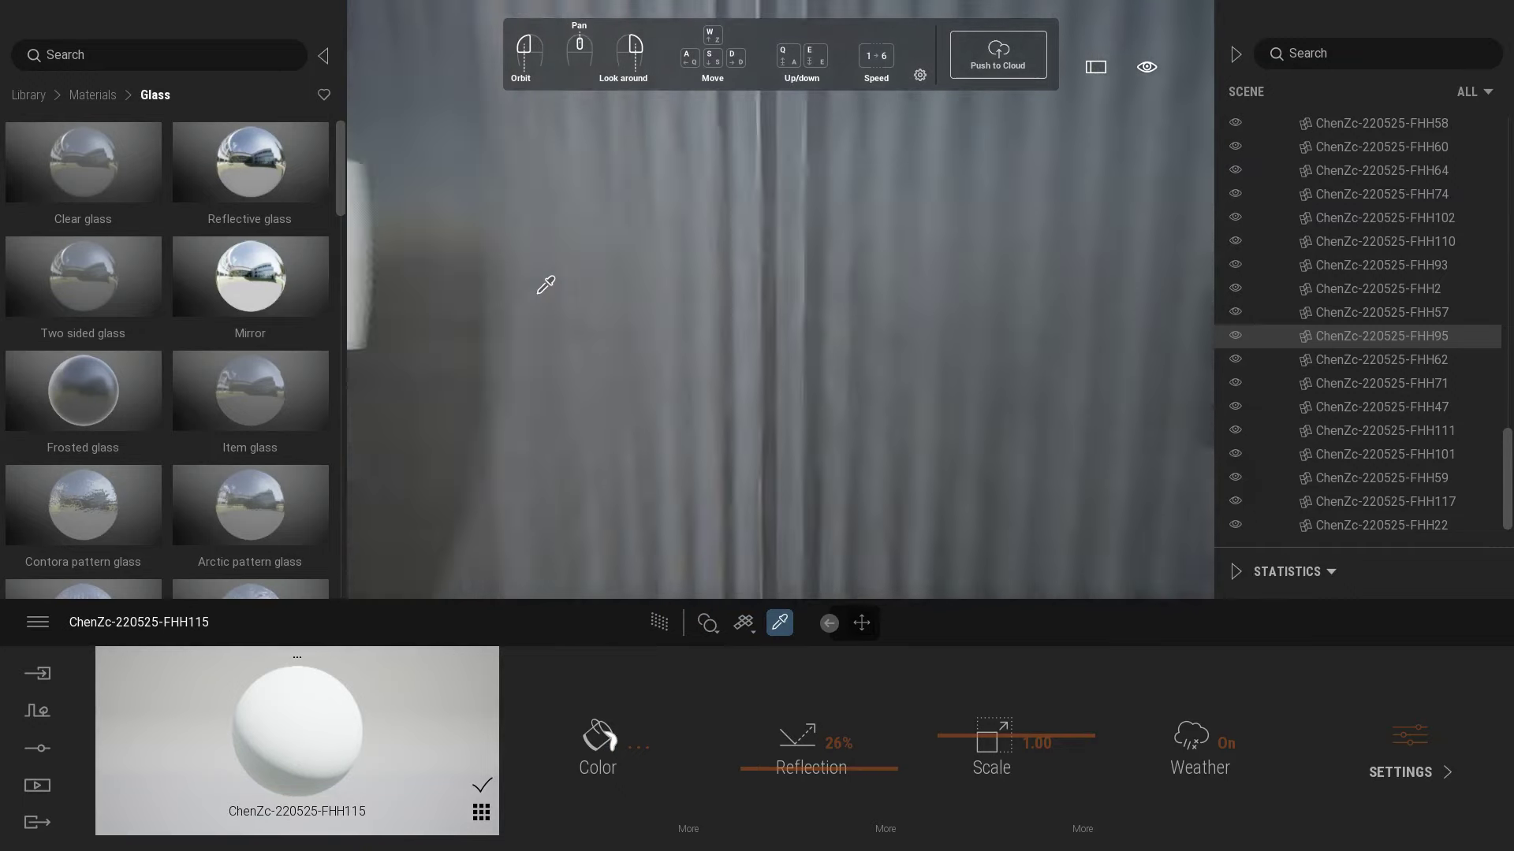
right_click_drag(526, 367, 533, 334)
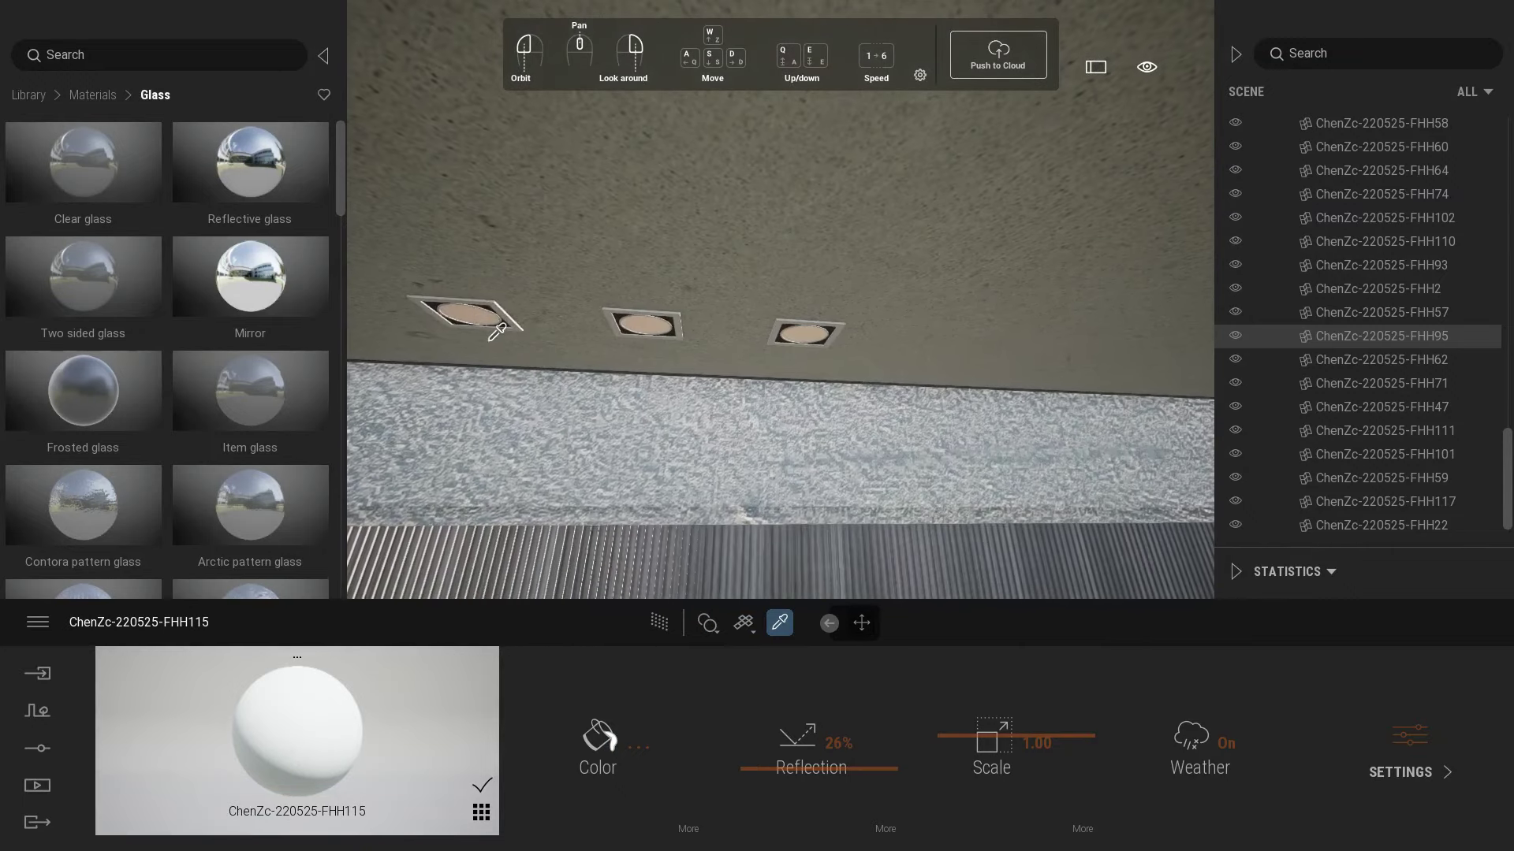
left_click(798, 482)
left_click_drag(494, 325, 511, 221)
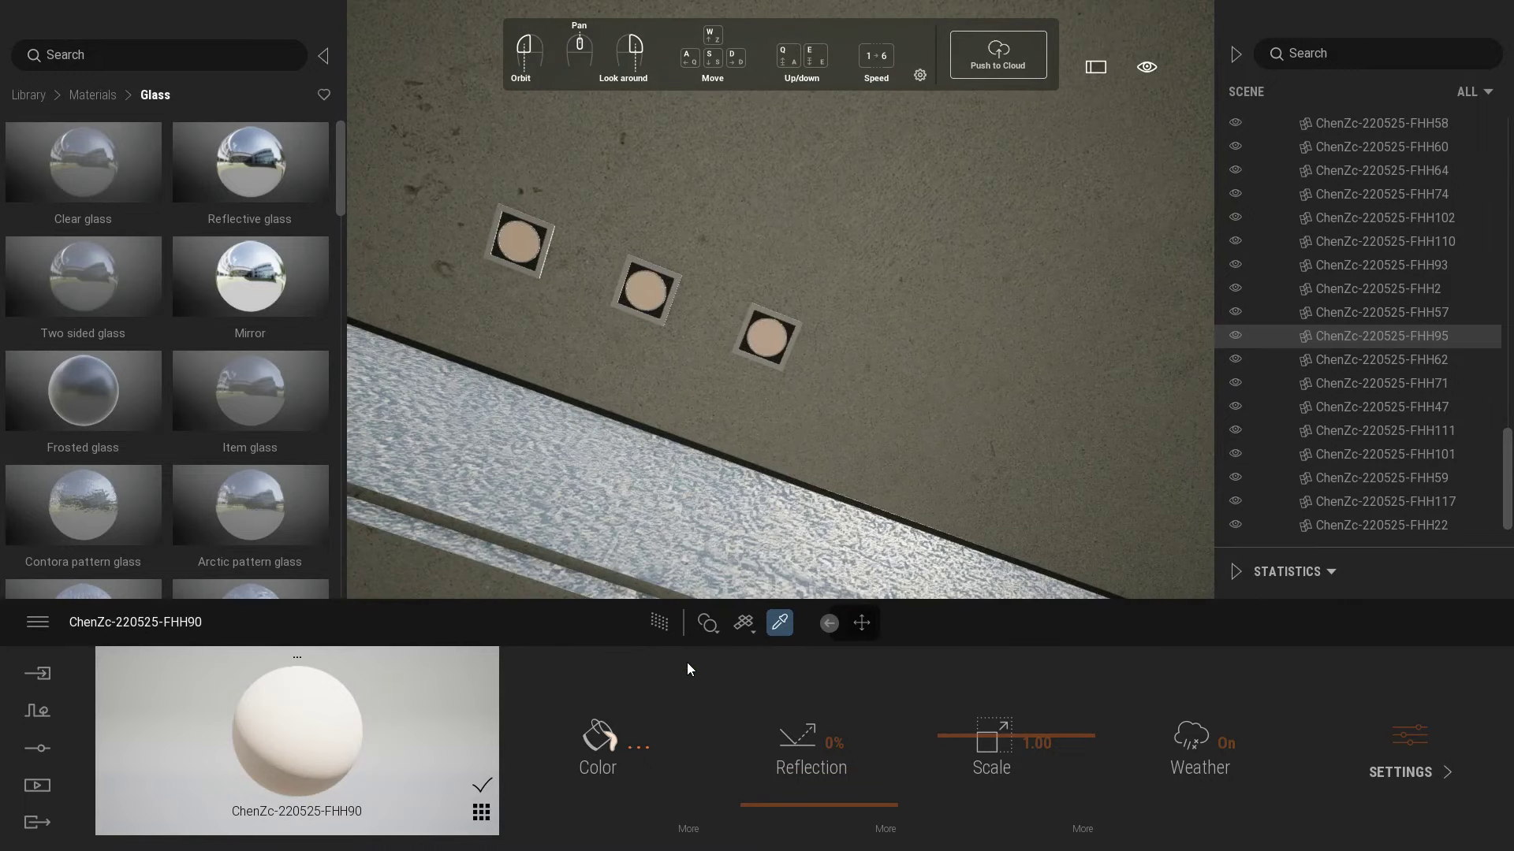
left_click(628, 727)
left_click(616, 401)
left_click(838, 563)
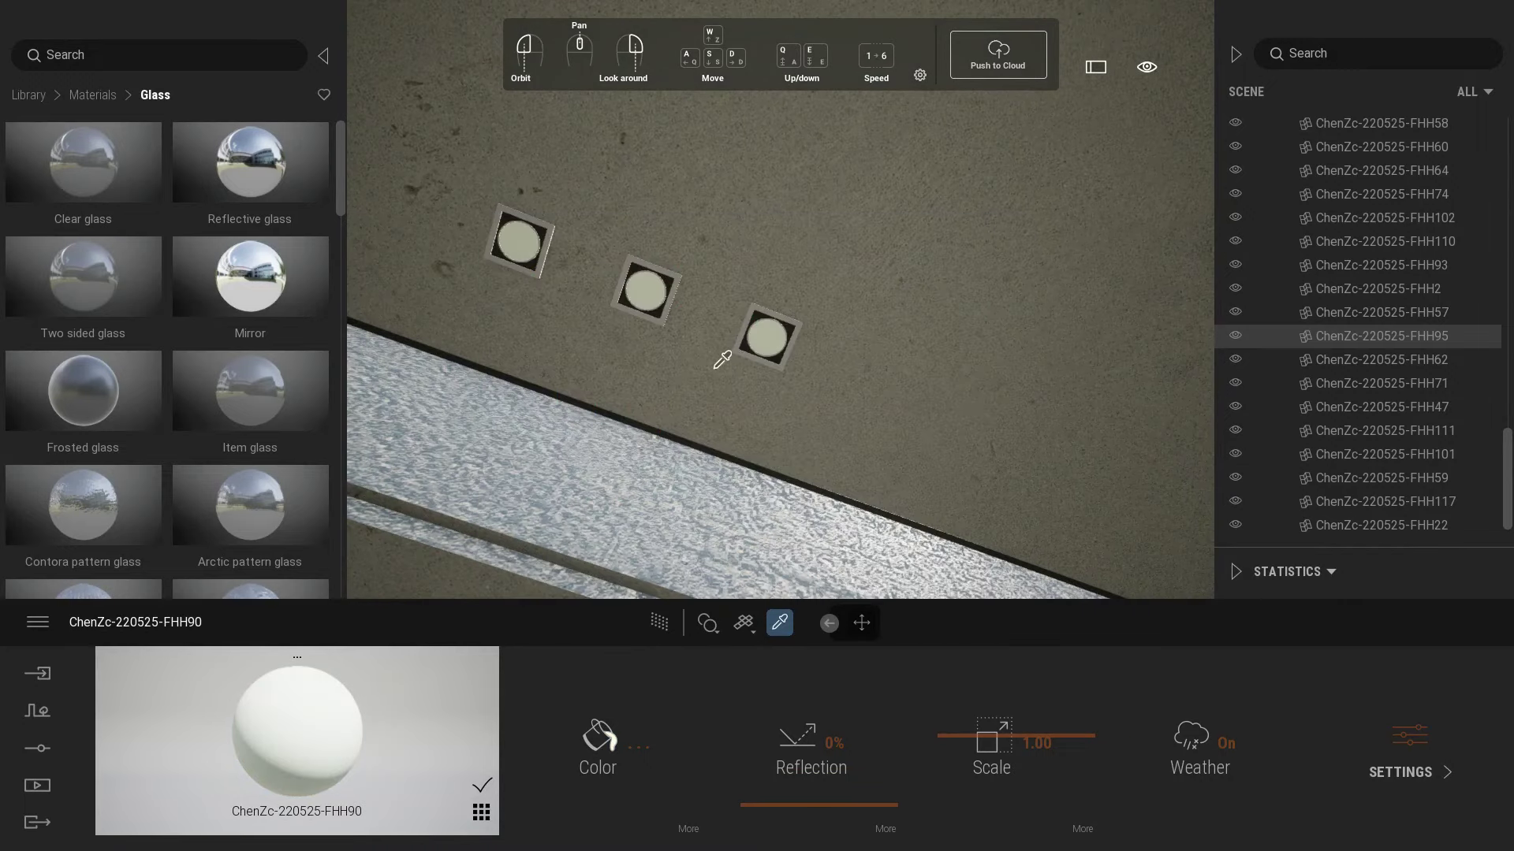
- Sample the downlights' frame and dark inner housing materials and edit their reflection
left_click(680, 265)
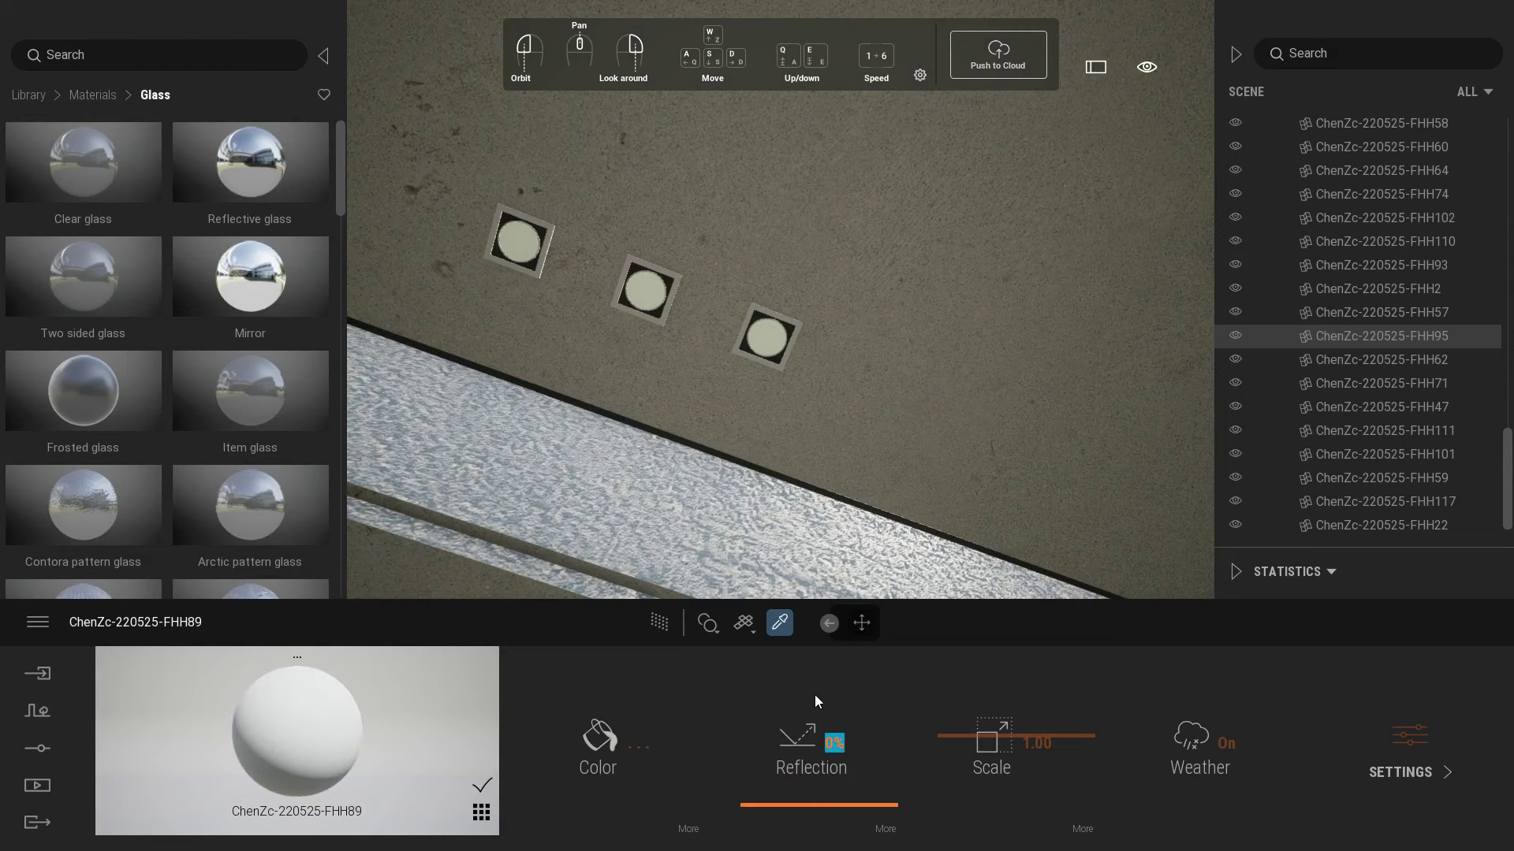
left_click(670, 281)
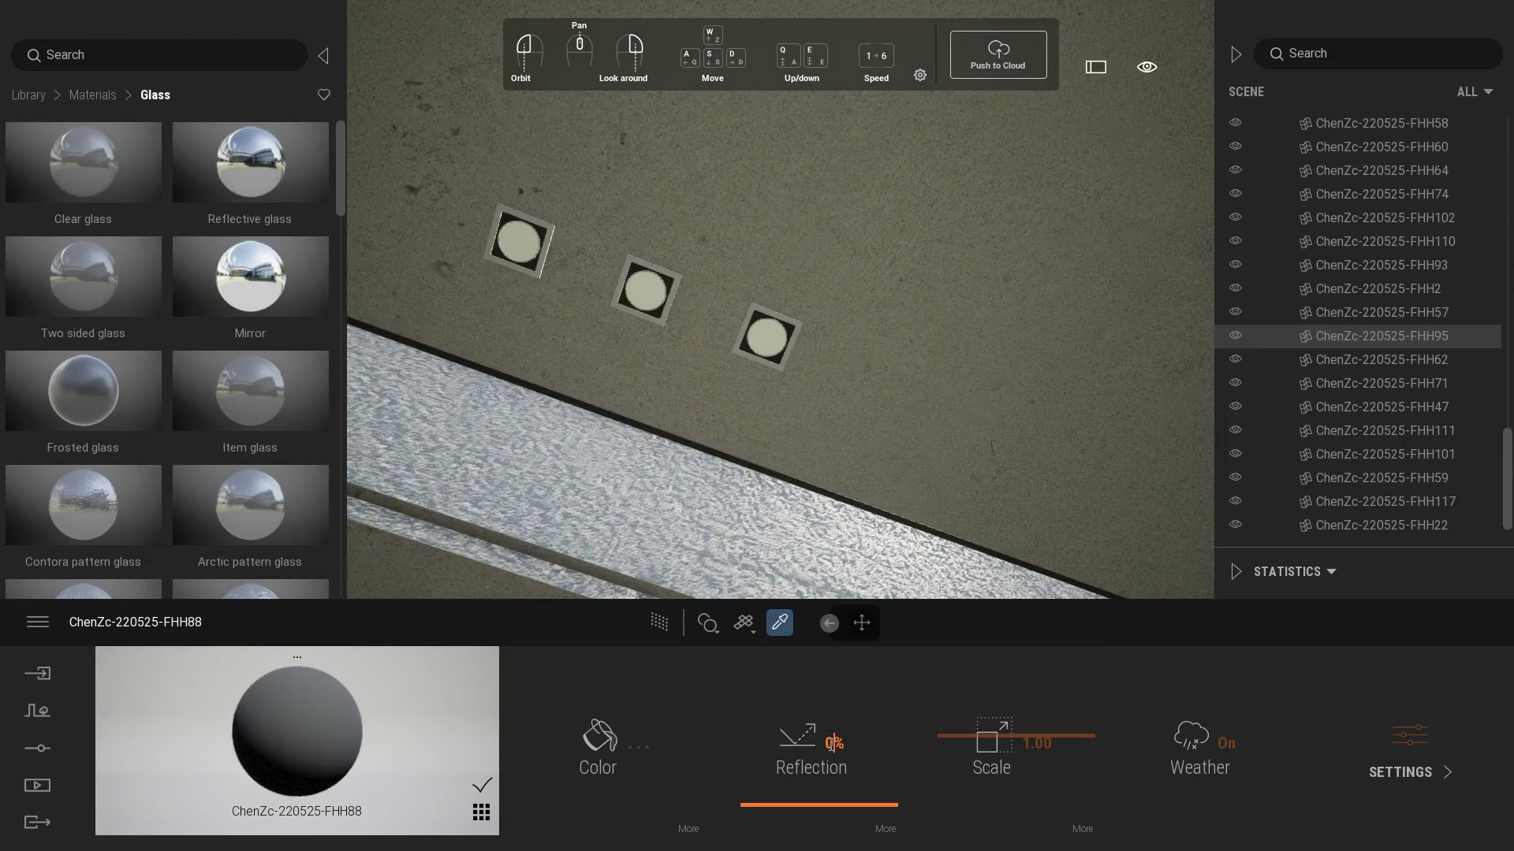
key("Return")
- Sample the Smooth Concrete Wall material on the ceiling cove and adjust its additional settings
left_click(650, 473)
right_click_drag(650, 473, 662, 568)
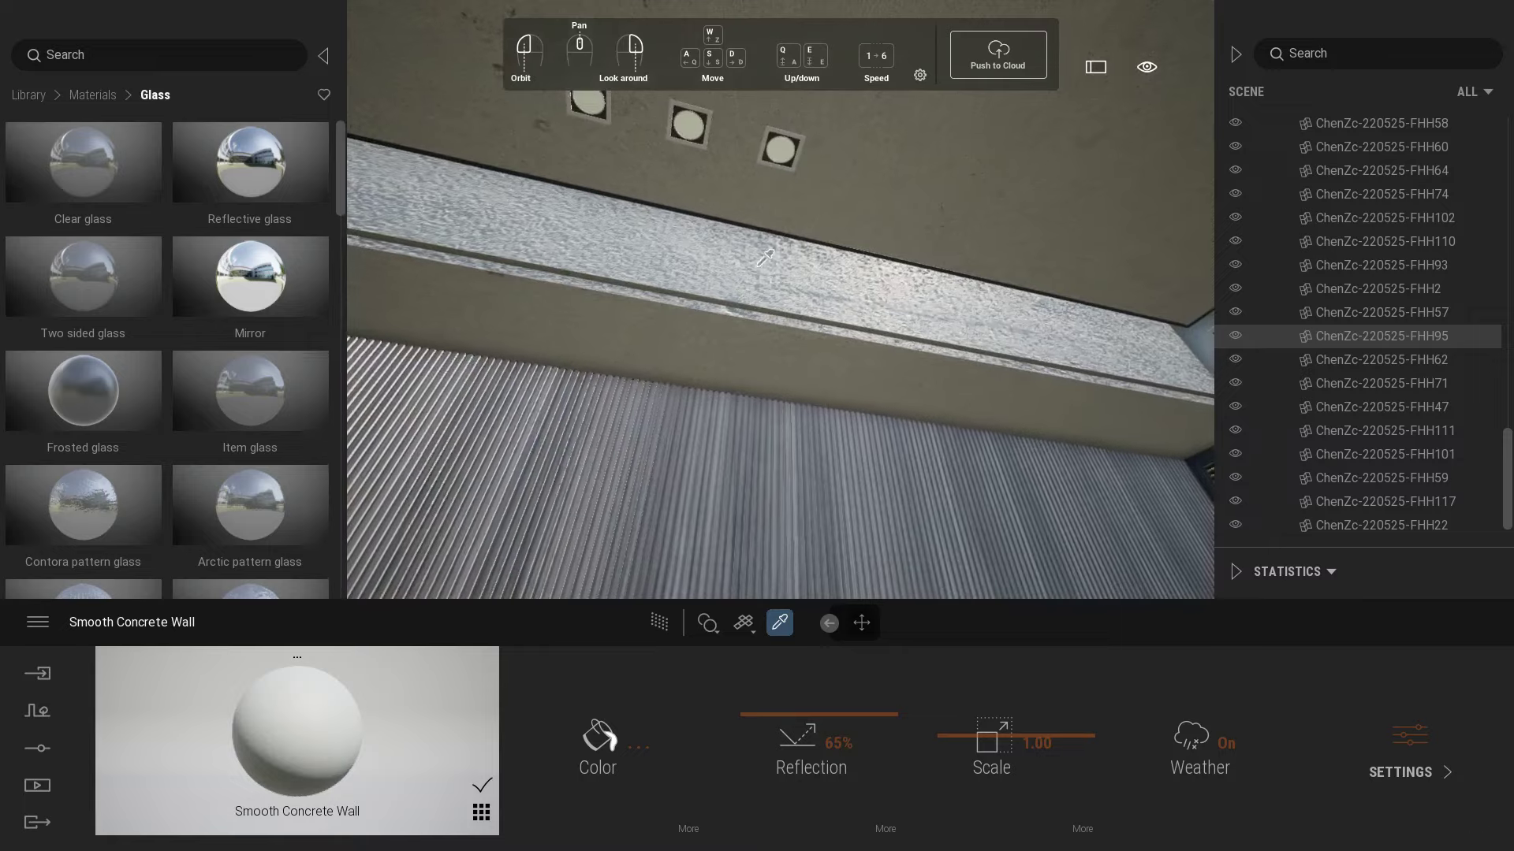
left_click(1347, 755)
left_click(1214, 738)
- Check the updated materials in the saved Image1 render view, and quit media mode
mouse_move(968, 335)
right_mouse_down()
mouse_move(971, 363)
mouse_move(891, 339)
mouse_move(967, 335)
right_mouse_up()
scroll(959, 344, "up", 3)
left_click(37, 789)
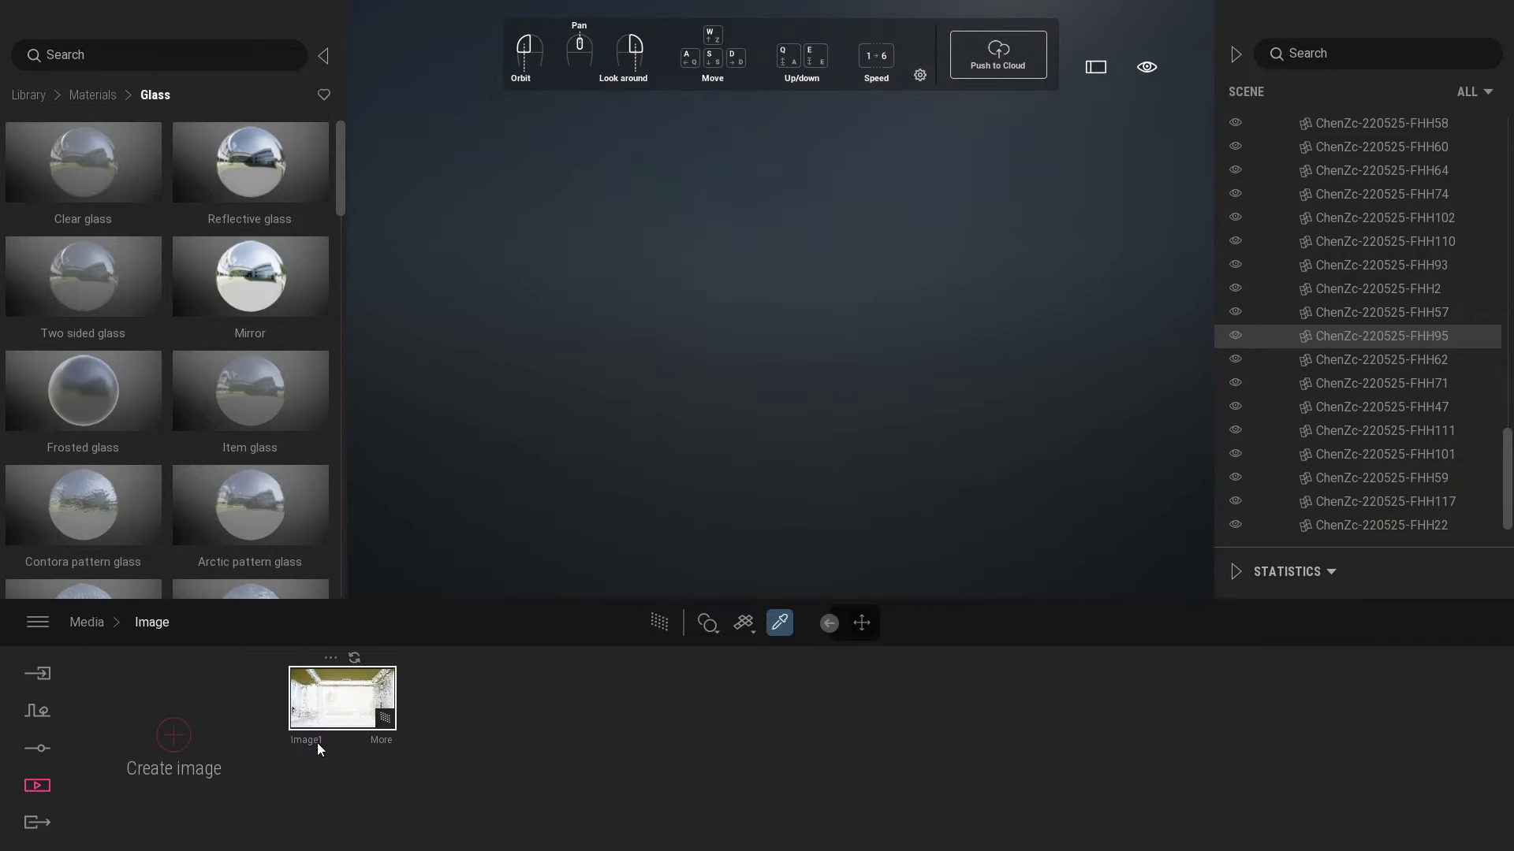
left_click(329, 713)
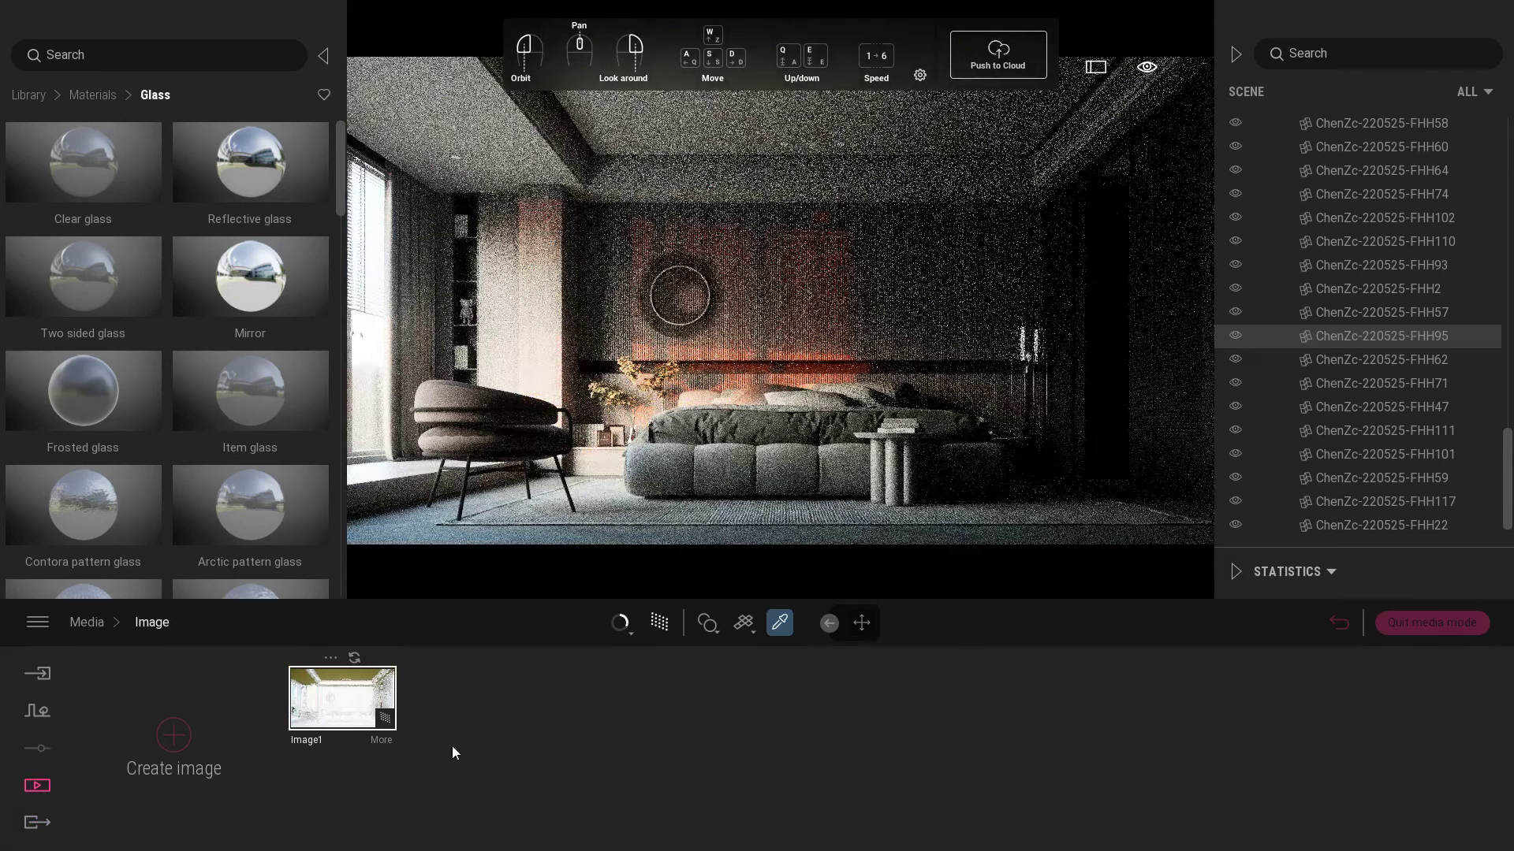
left_click(1428, 623)
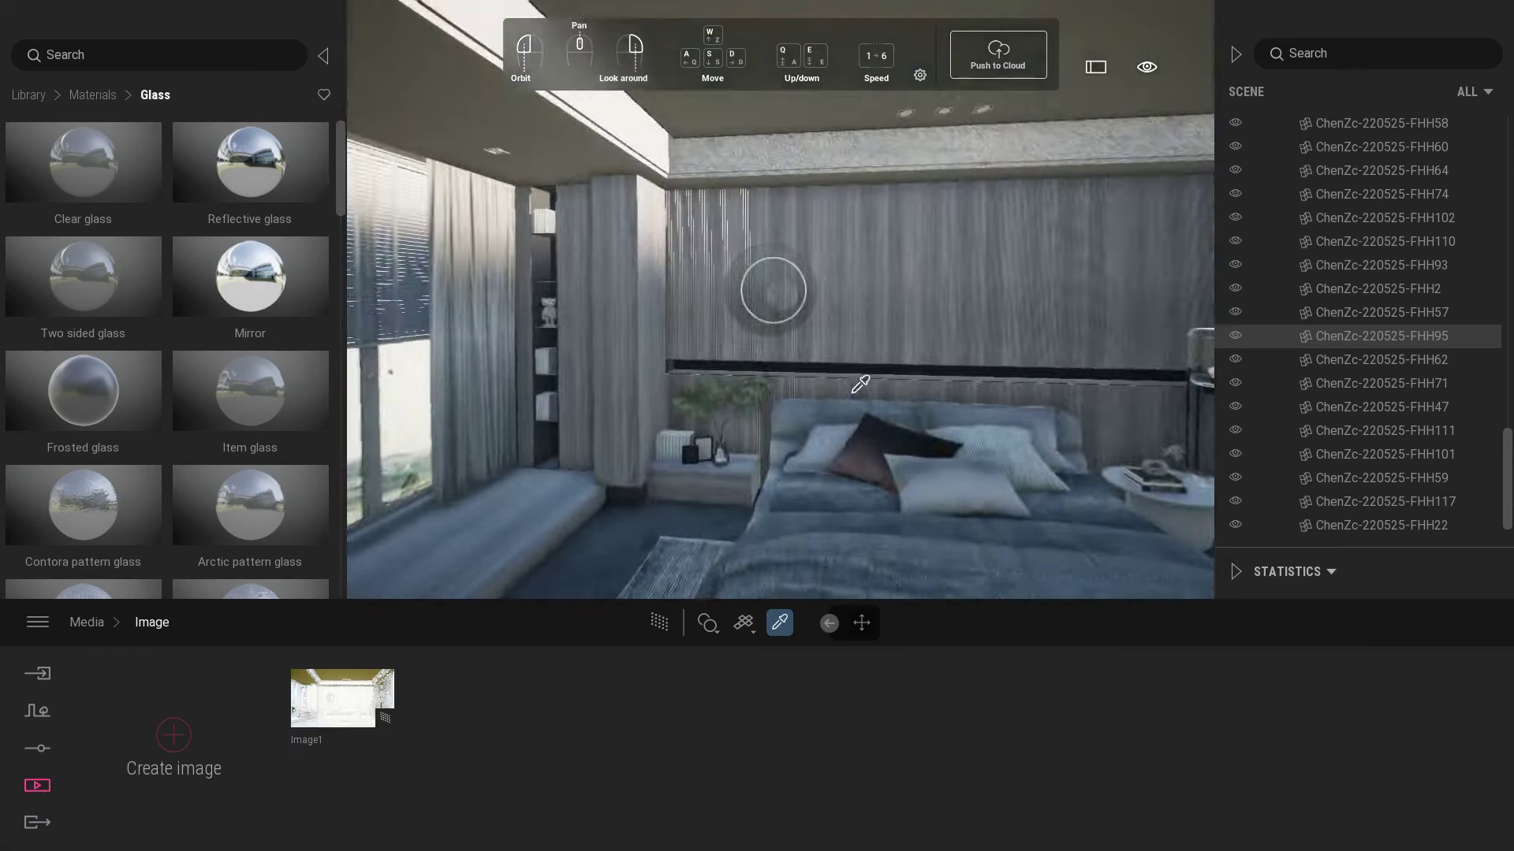
- Sample the leaf material of the potted plant on the bedside ledge
scroll(817, 400, "up", 5)
left_click_drag(812, 398, 814, 481)
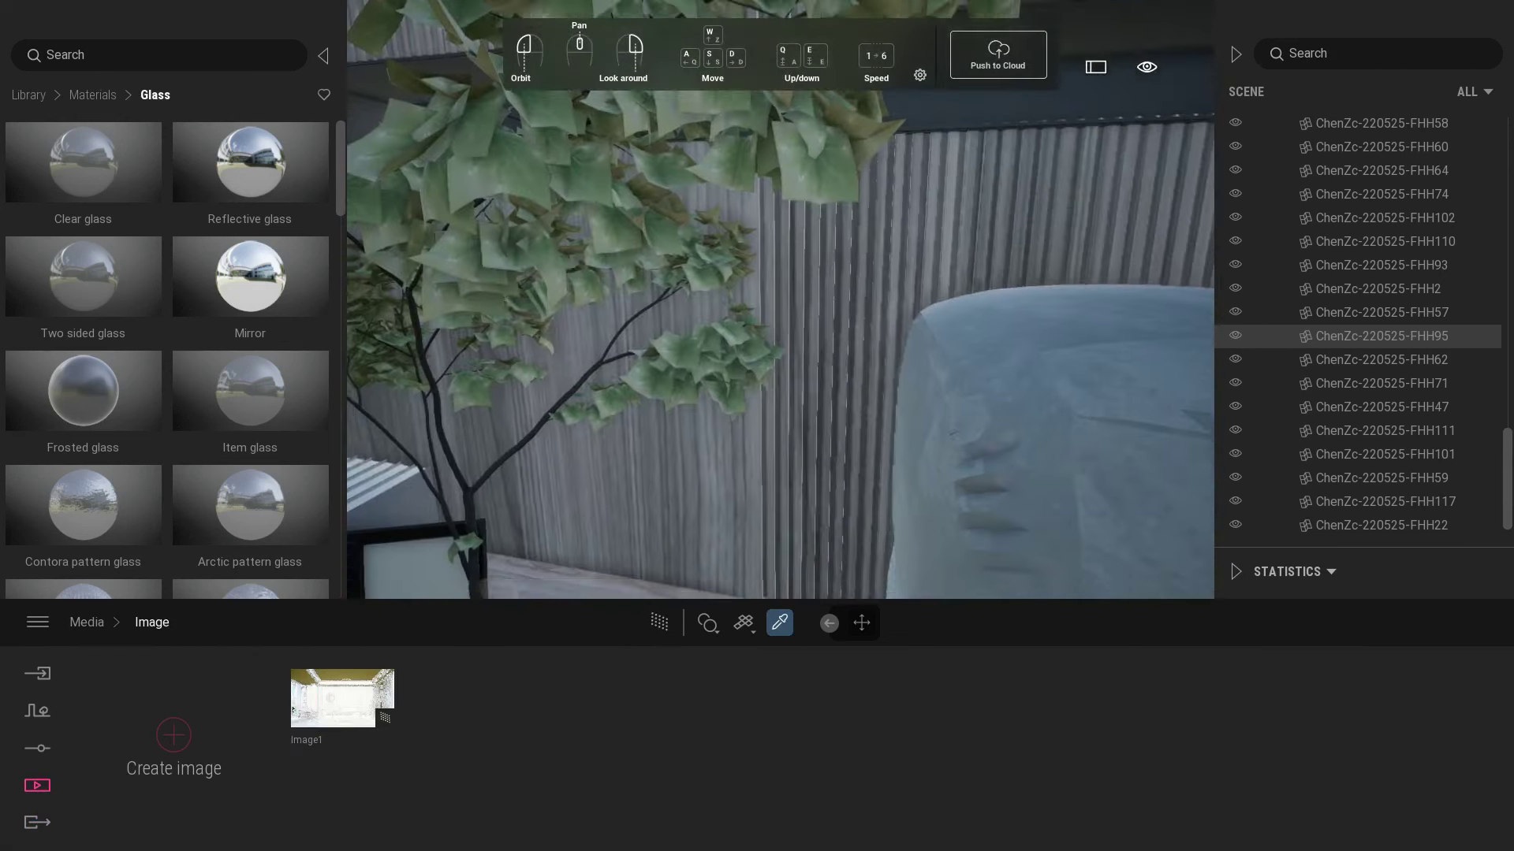
key("s")
left_click(683, 305)
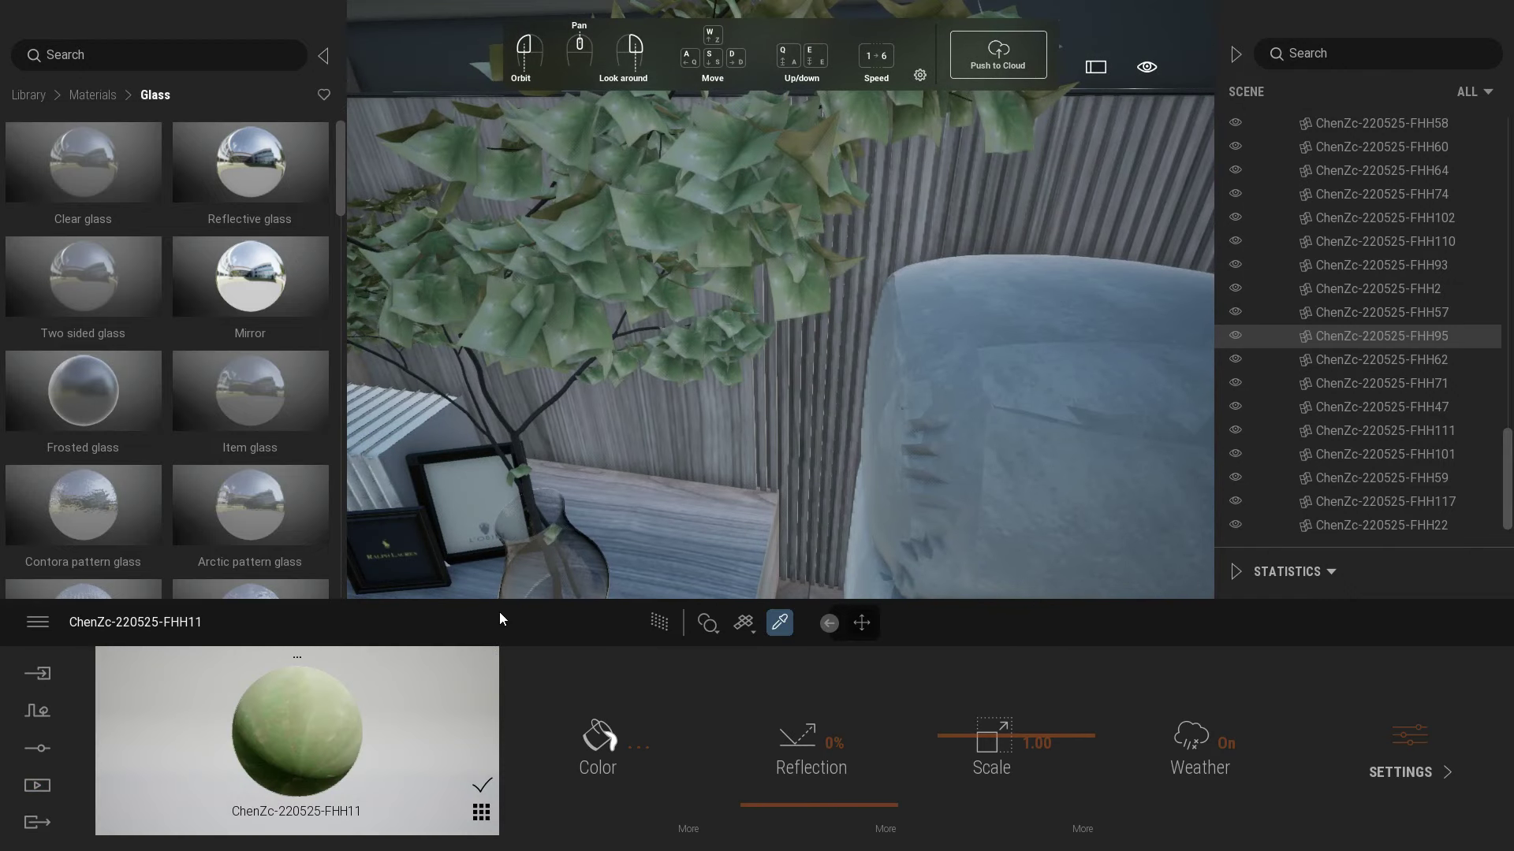
- Switch to Photoshop and open the green leaf texture chenzc-220525-fhh184-1 from the bedroom_extracted_textures folder
key("super")
left_click(503, 834)
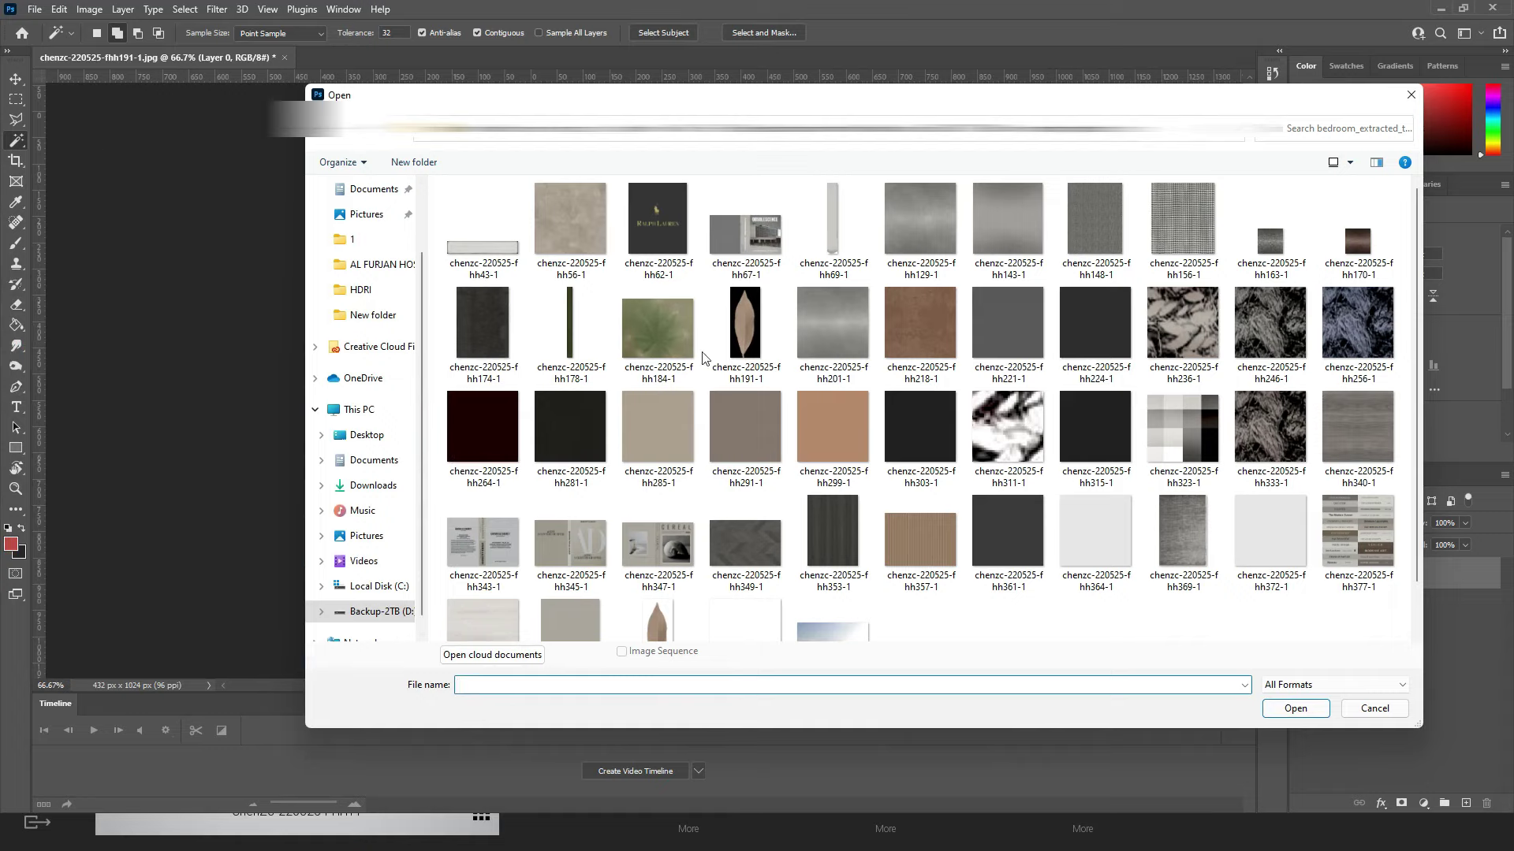
key("alt+Up")
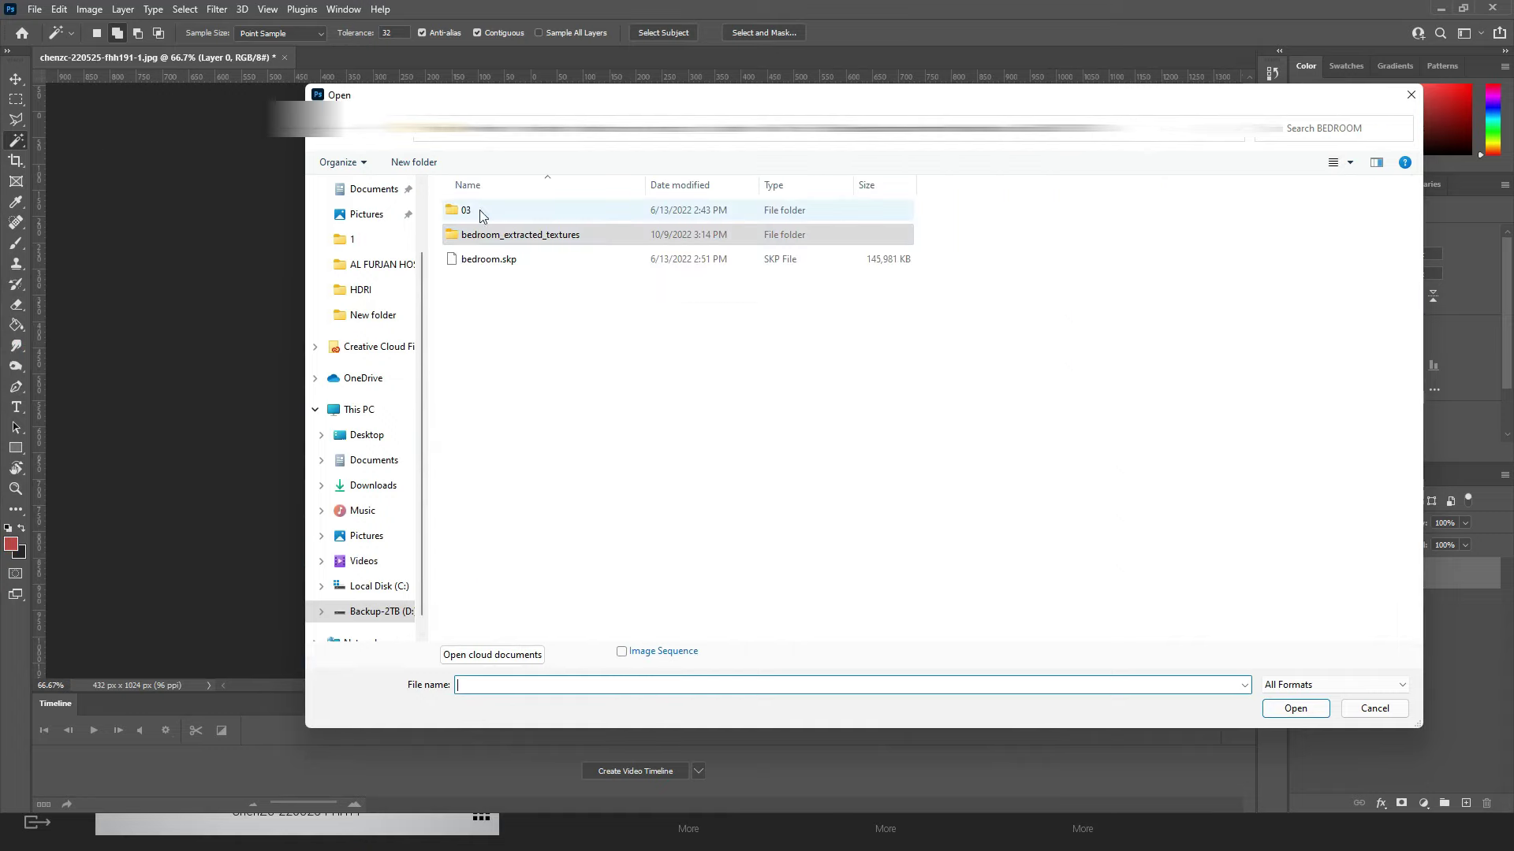
double_click(481, 211)
left_click(1070, 129)
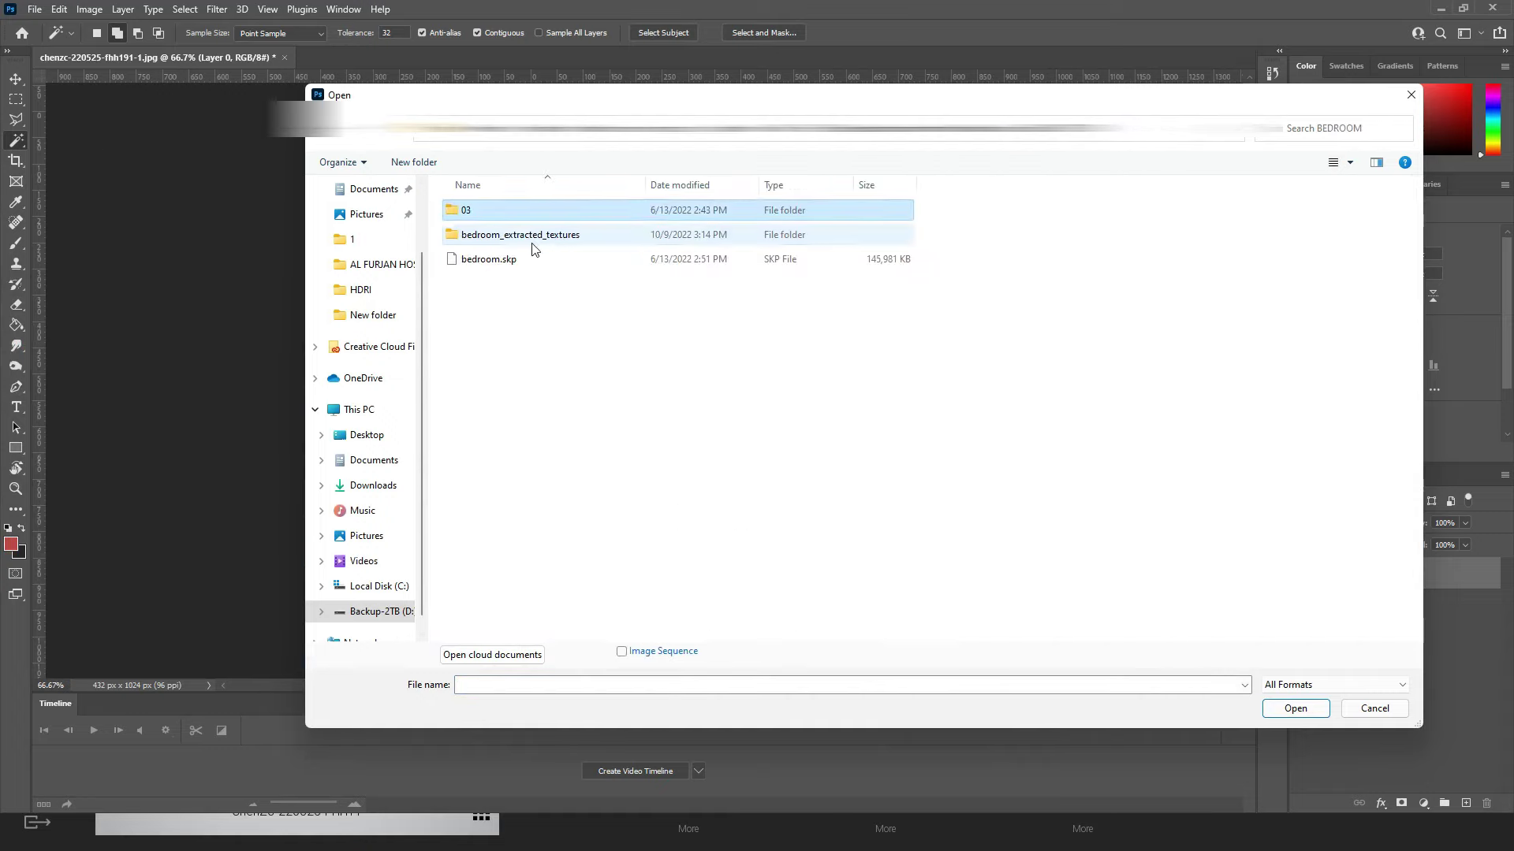
double_click(530, 239)
double_click(640, 290)
- Open the black-and-white leaf mask ChenZc-220525-FHH23-1 from the 03 folder
left_click(35, 9)
left_click(47, 41)
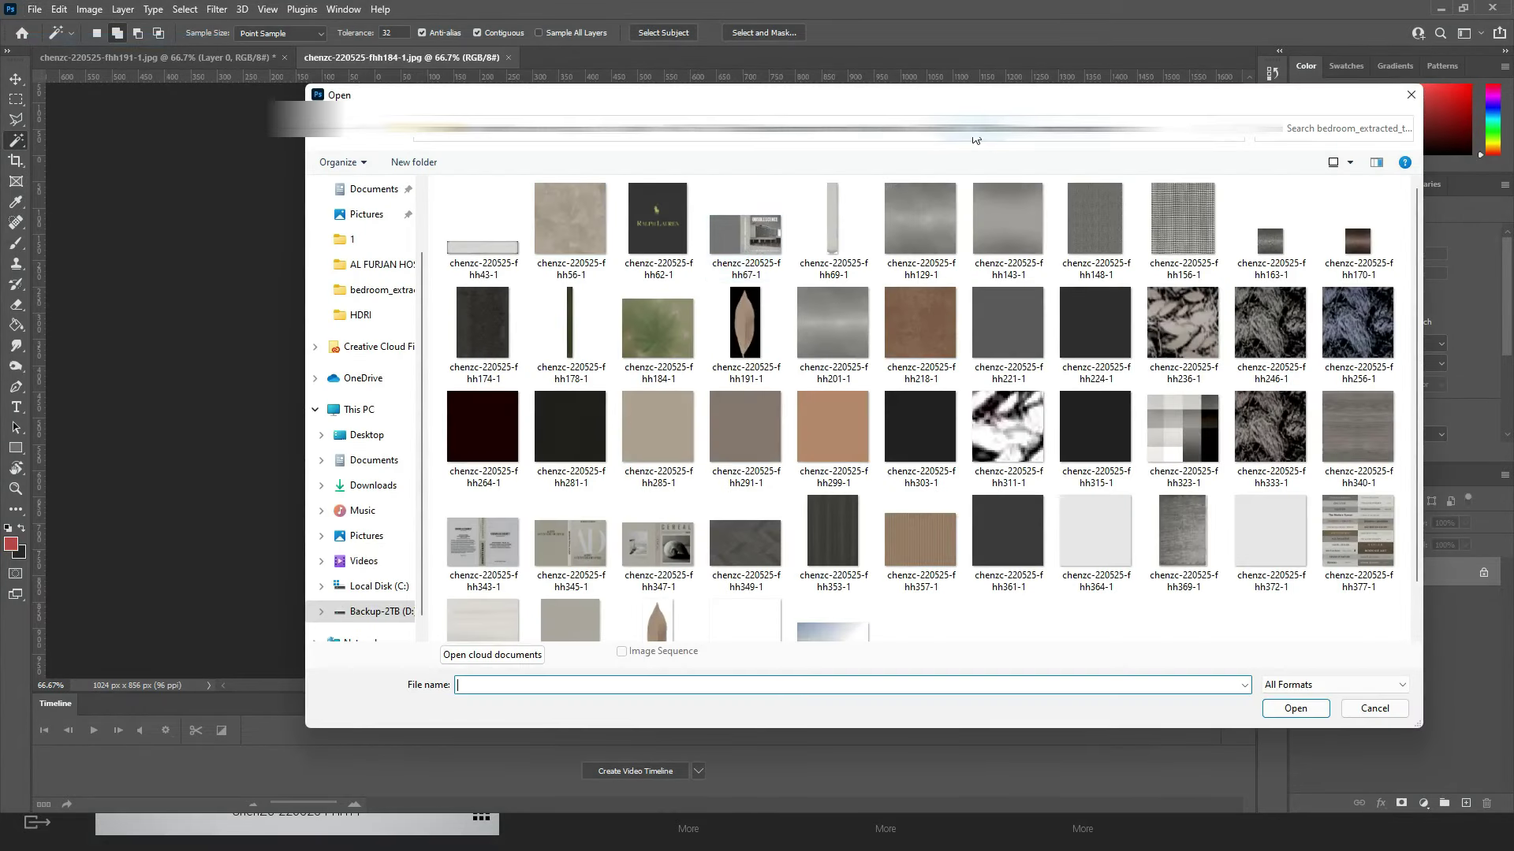
key("alt+Up")
double_click(836, 211)
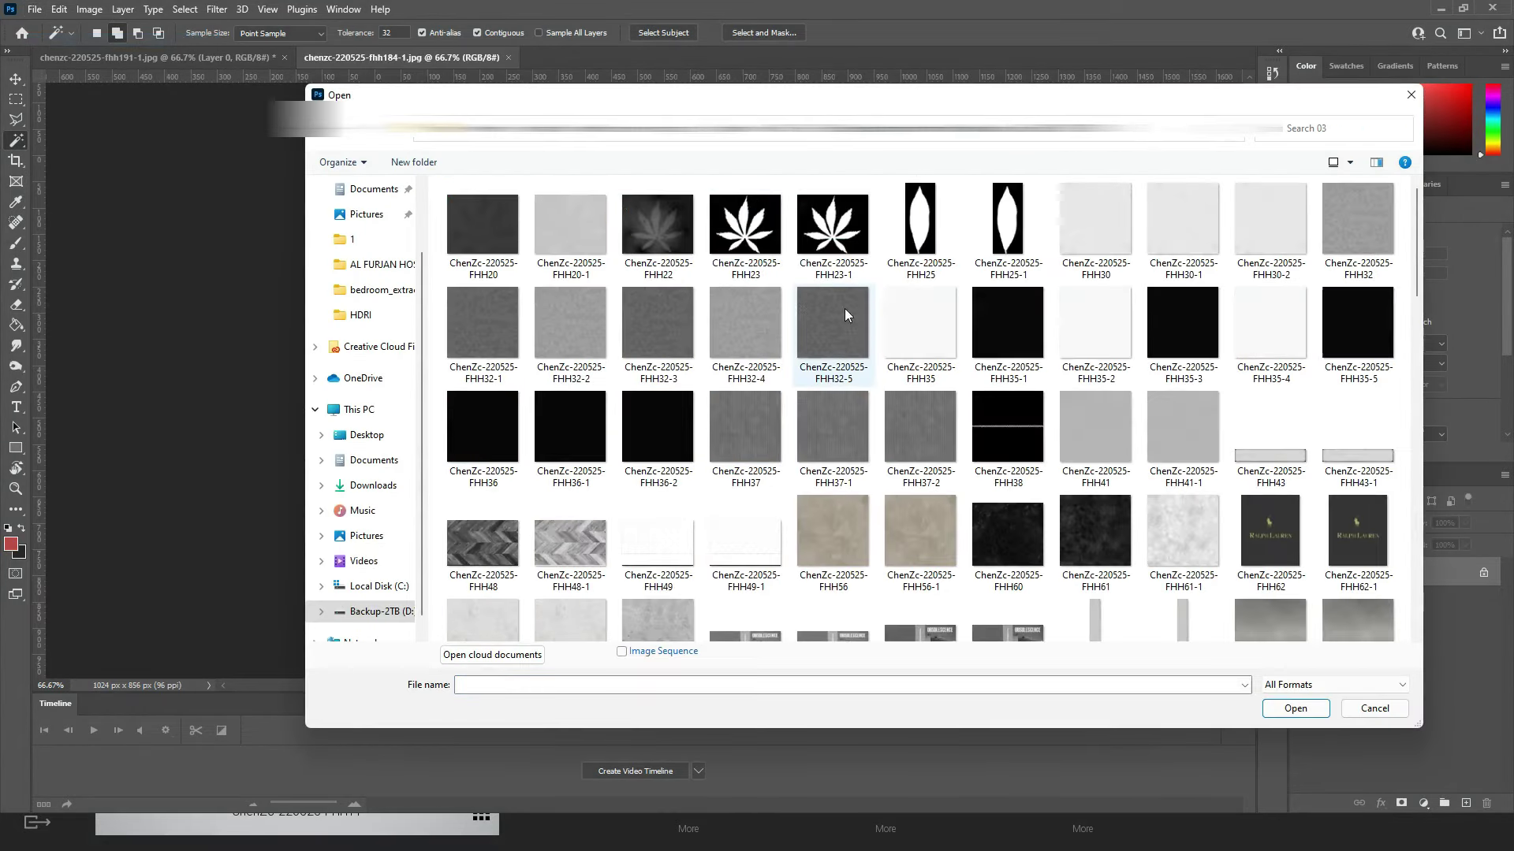
double_click(834, 236)
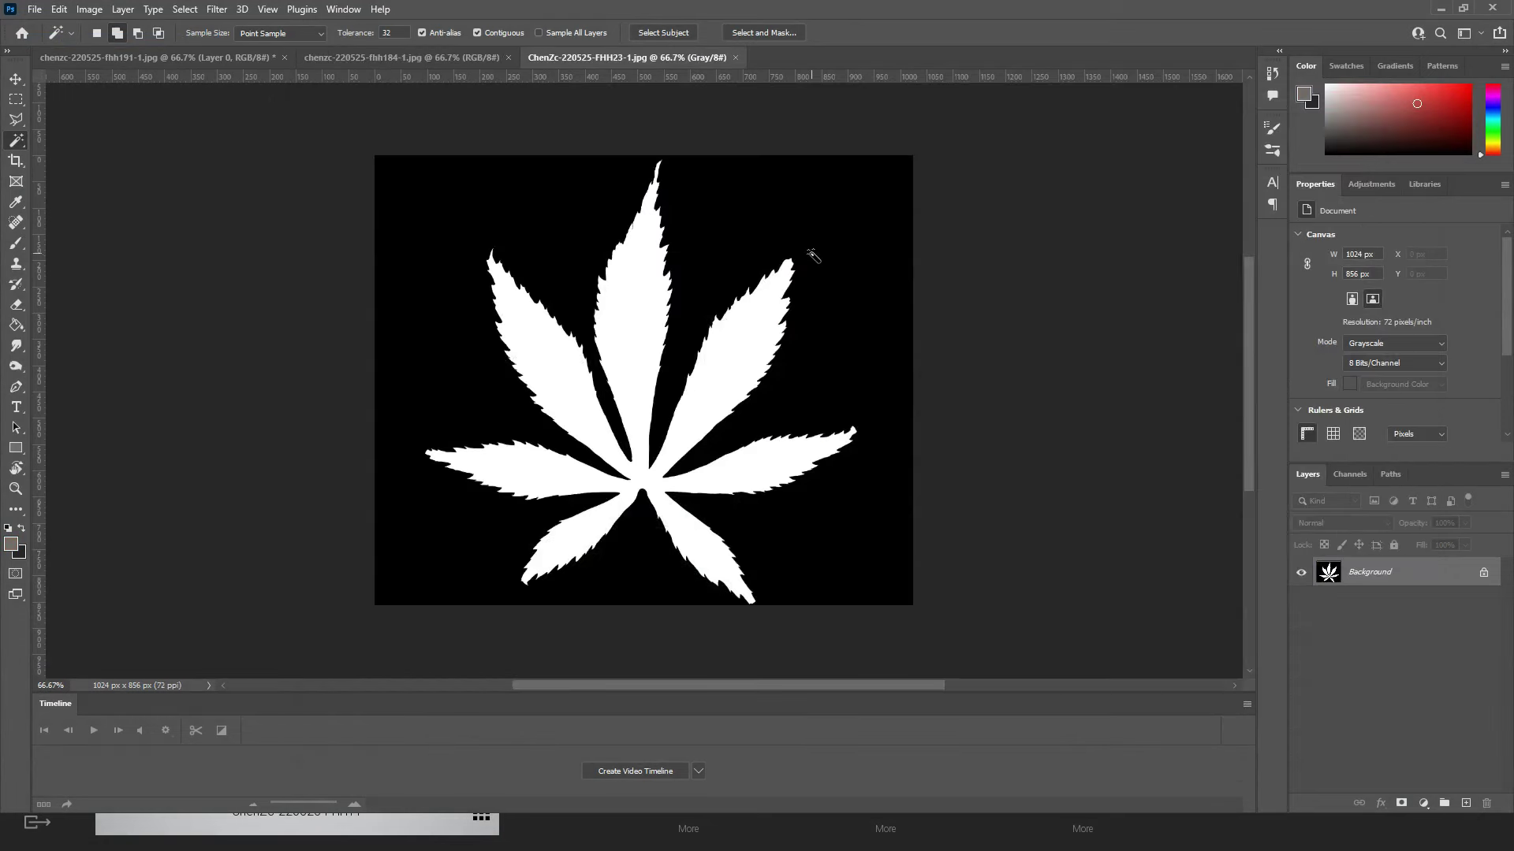
- Copy the entire leaf mask and paste it as a new layer over the chenzc-220525-fhh184-1 texture
key("ctrl+a")
key("ctrl+c")
left_click(446, 56)
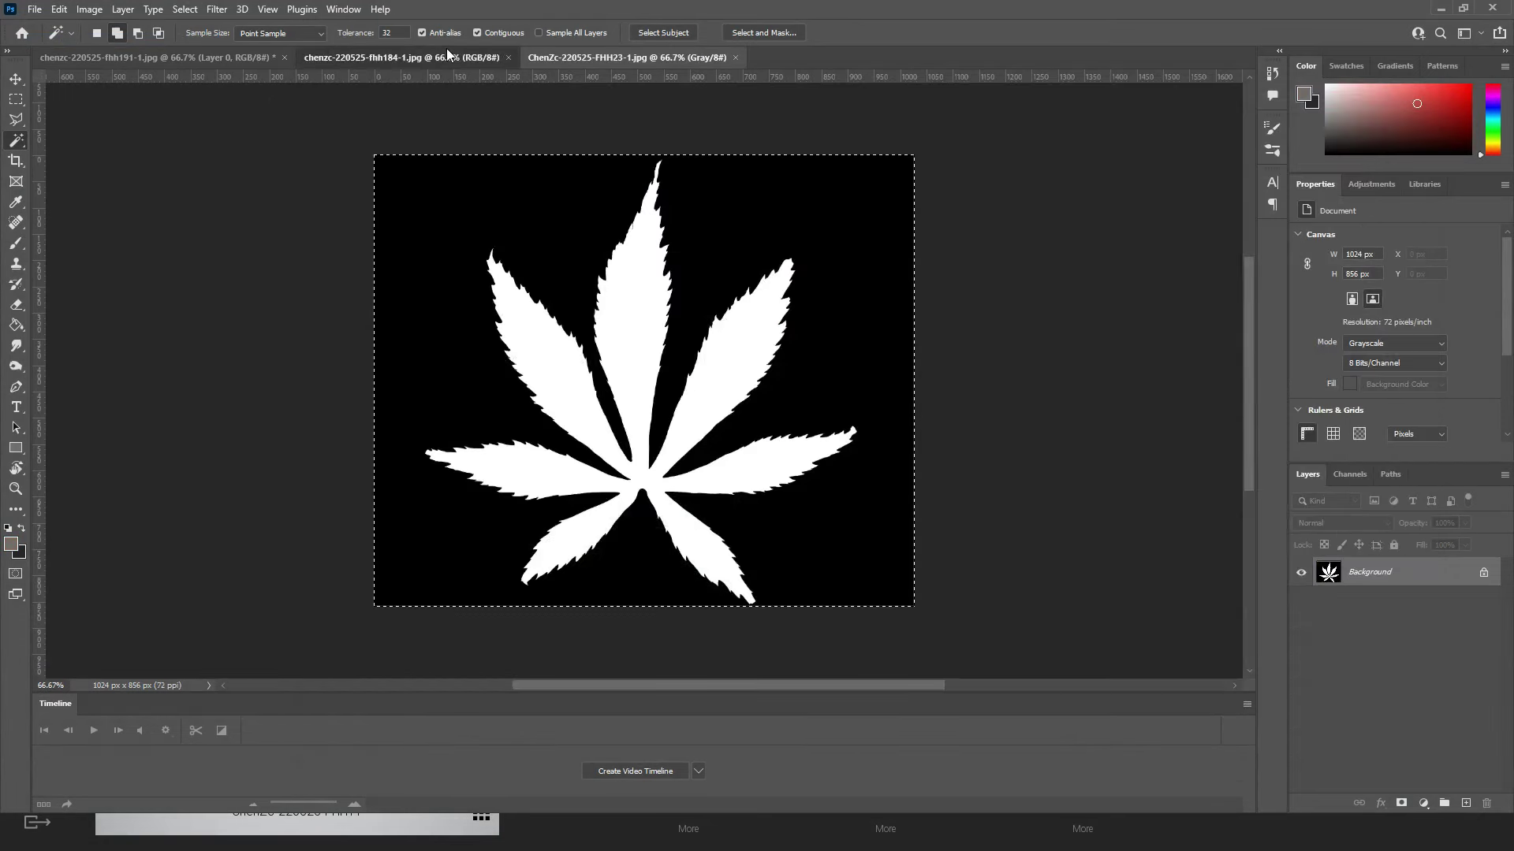
key("ctrl+v")
- Select the mask's black background using Color Range with a fuzziness of 200
left_click(187, 9)
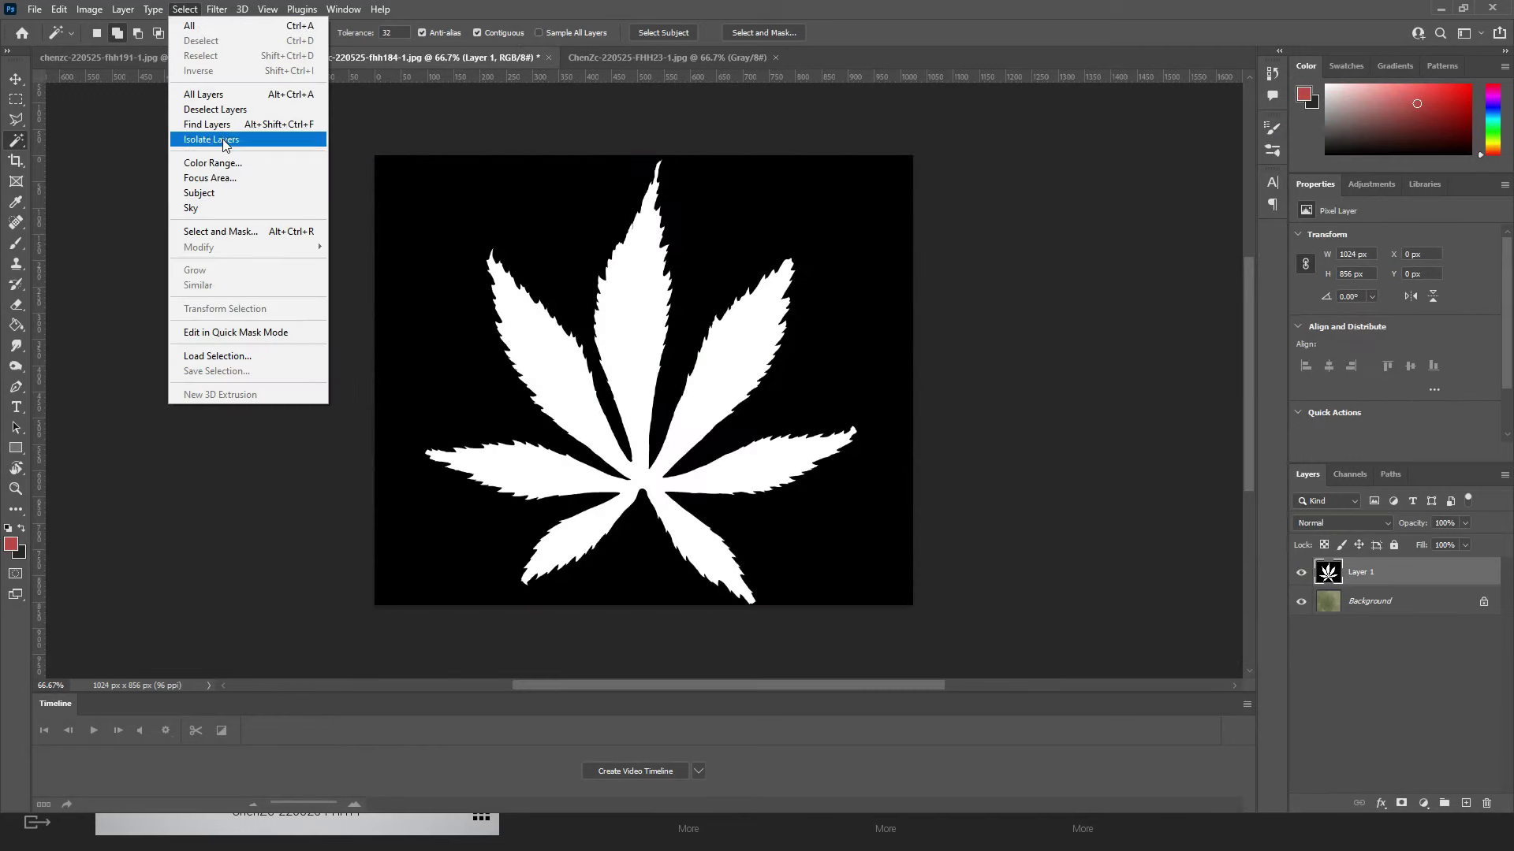
left_click(211, 153)
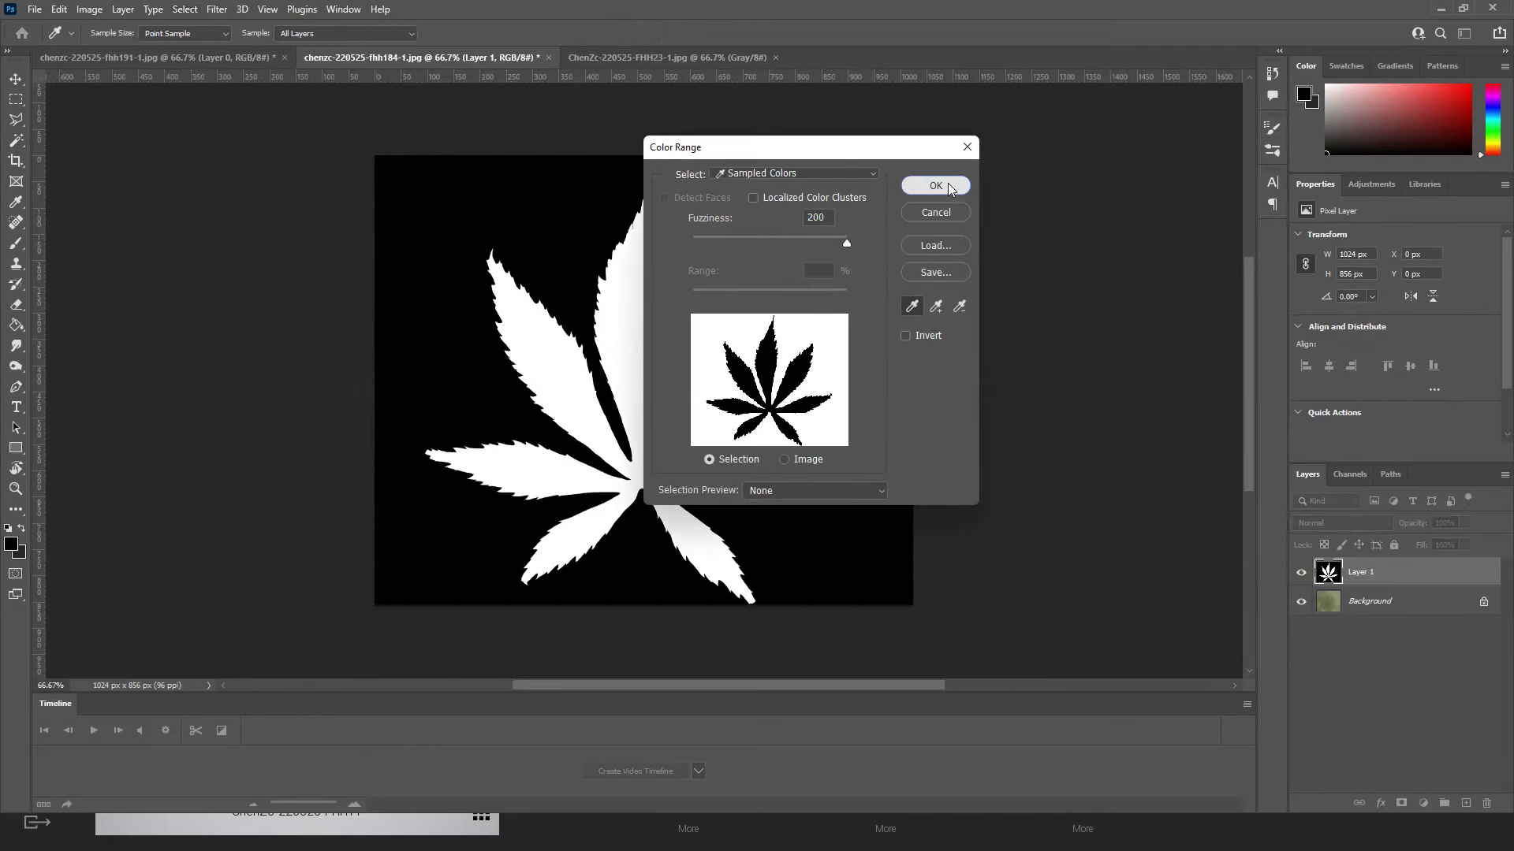
left_click(935, 186)
- Hide the mask layer, convert the Background to Layer 0, and delete the selected area around the leaf
left_click(1411, 603)
left_click(1301, 571)
double_click(1430, 606)
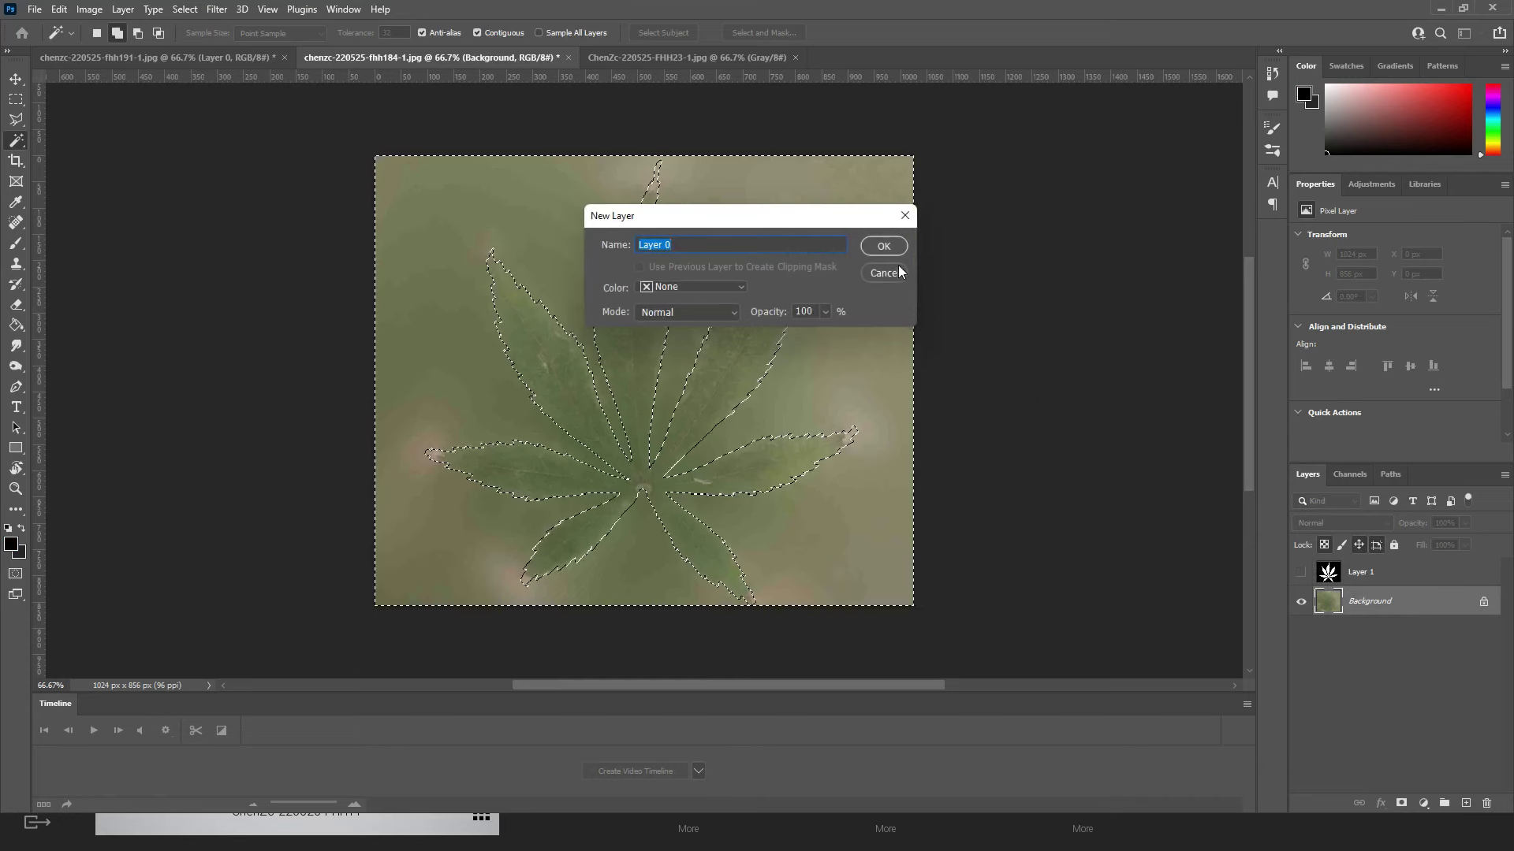
left_click(884, 247)
key("Delete")
key("ctrl+d")
- Save a copy of the cut-out leaf in PNG format as leaf2, beside the existing leaf file
key("ctrl+s")
key("Escape")
key("ctrl+alt+s")
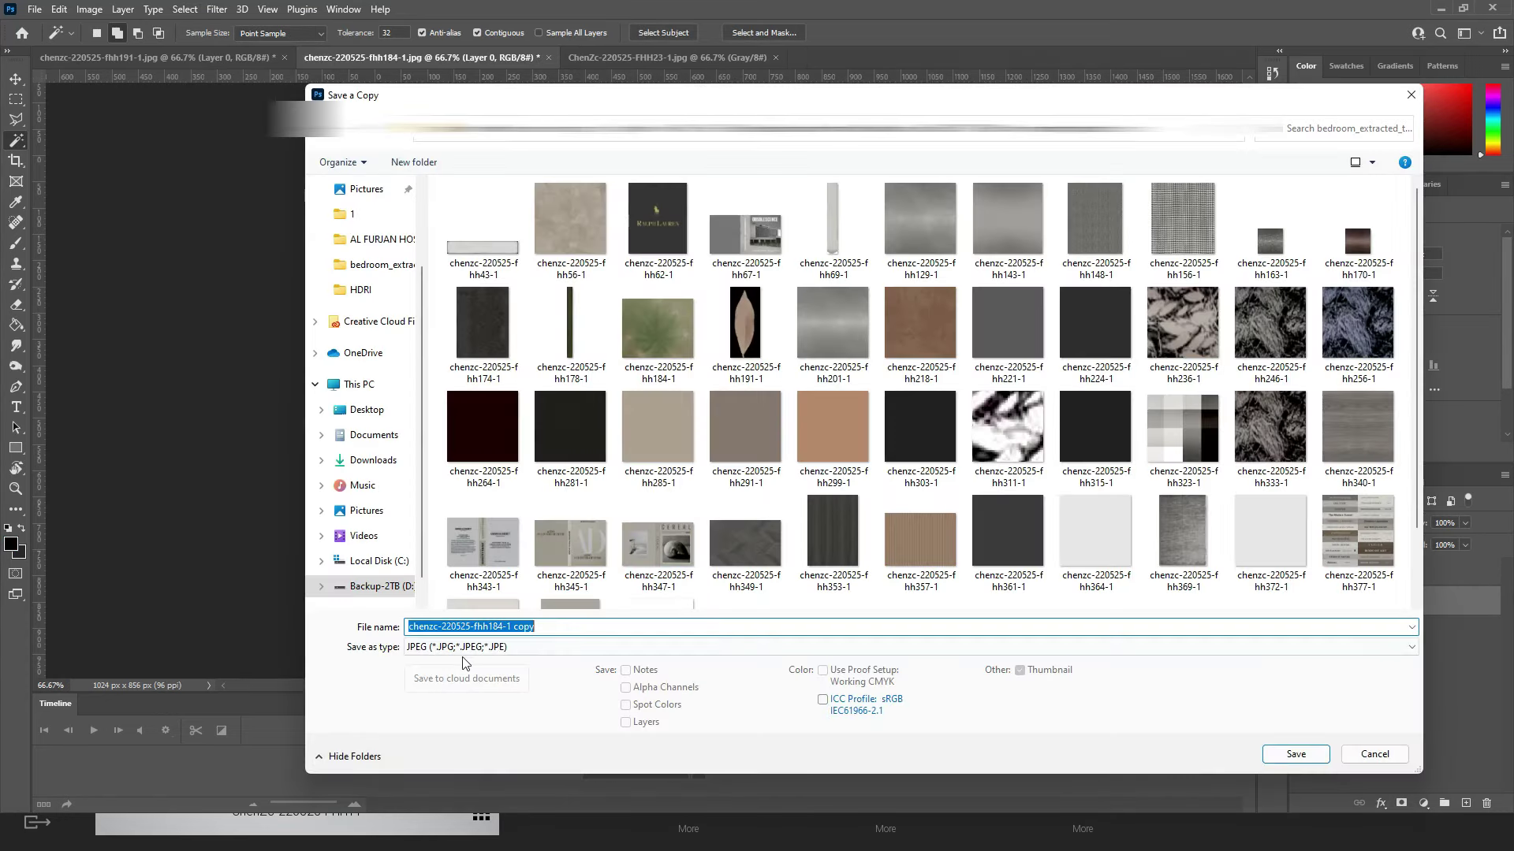
left_click(462, 647)
left_click(457, 589)
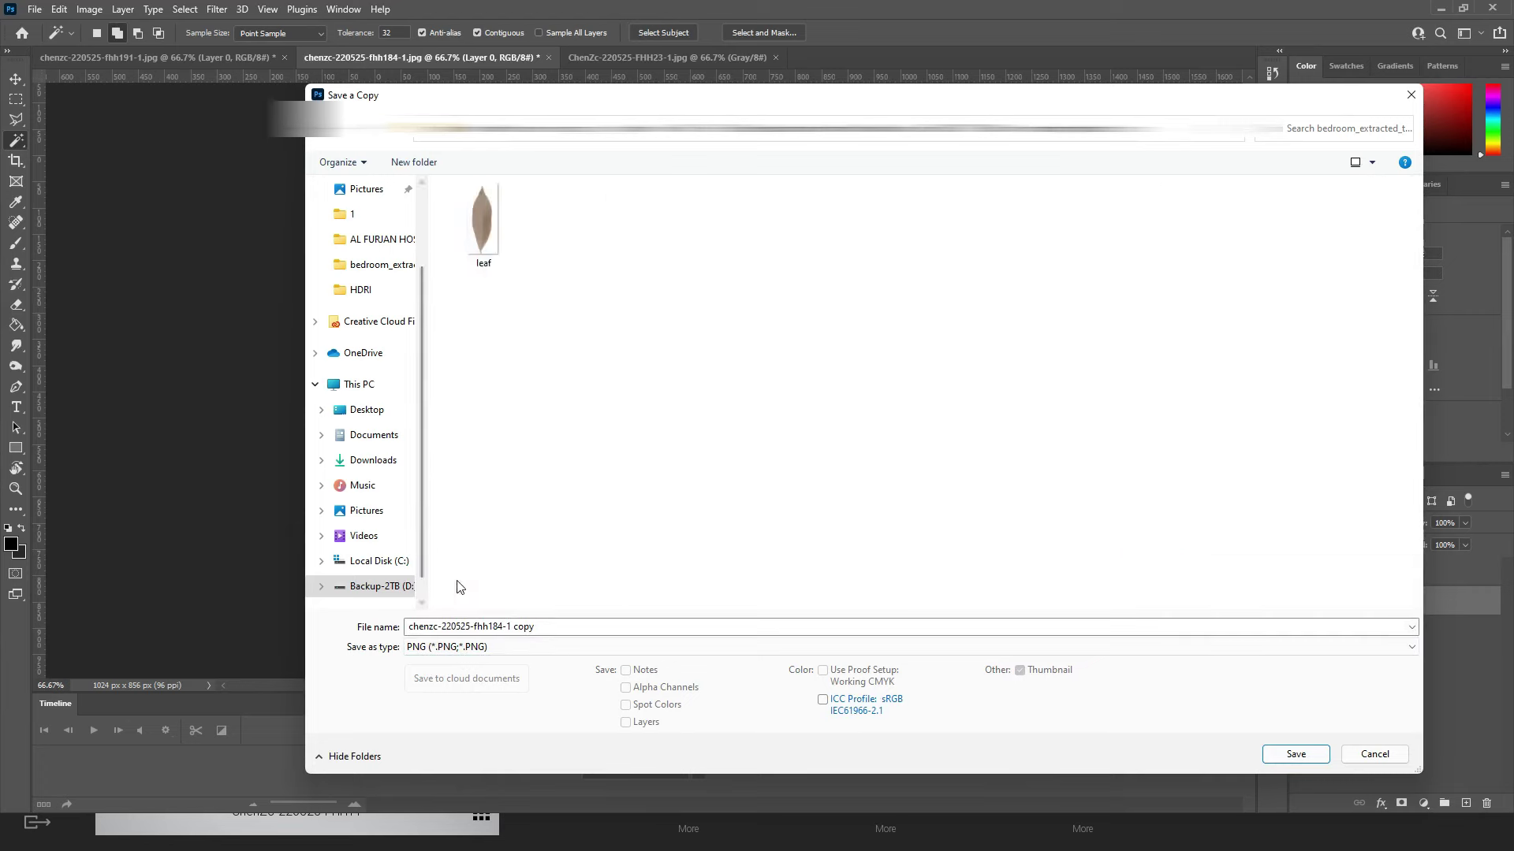
left_click(503, 267)
left_click(1302, 756)
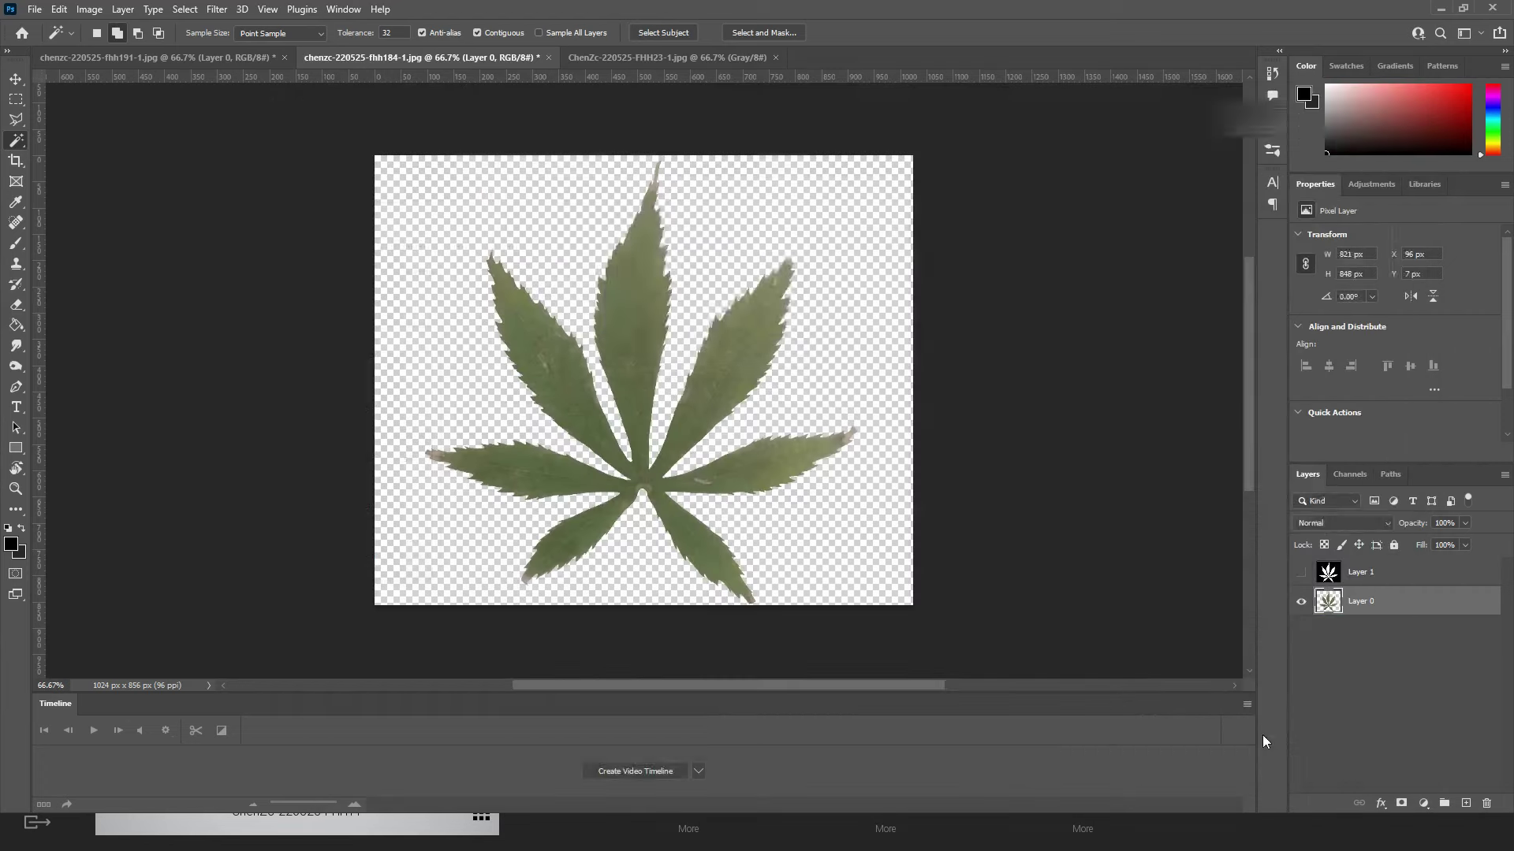
left_click(858, 247)
- Switch to Twinmotion, load leaf2.png as the leaf material's colour texture, and turn on its opacity mask
key("alt+Tab")
left_click(654, 733)
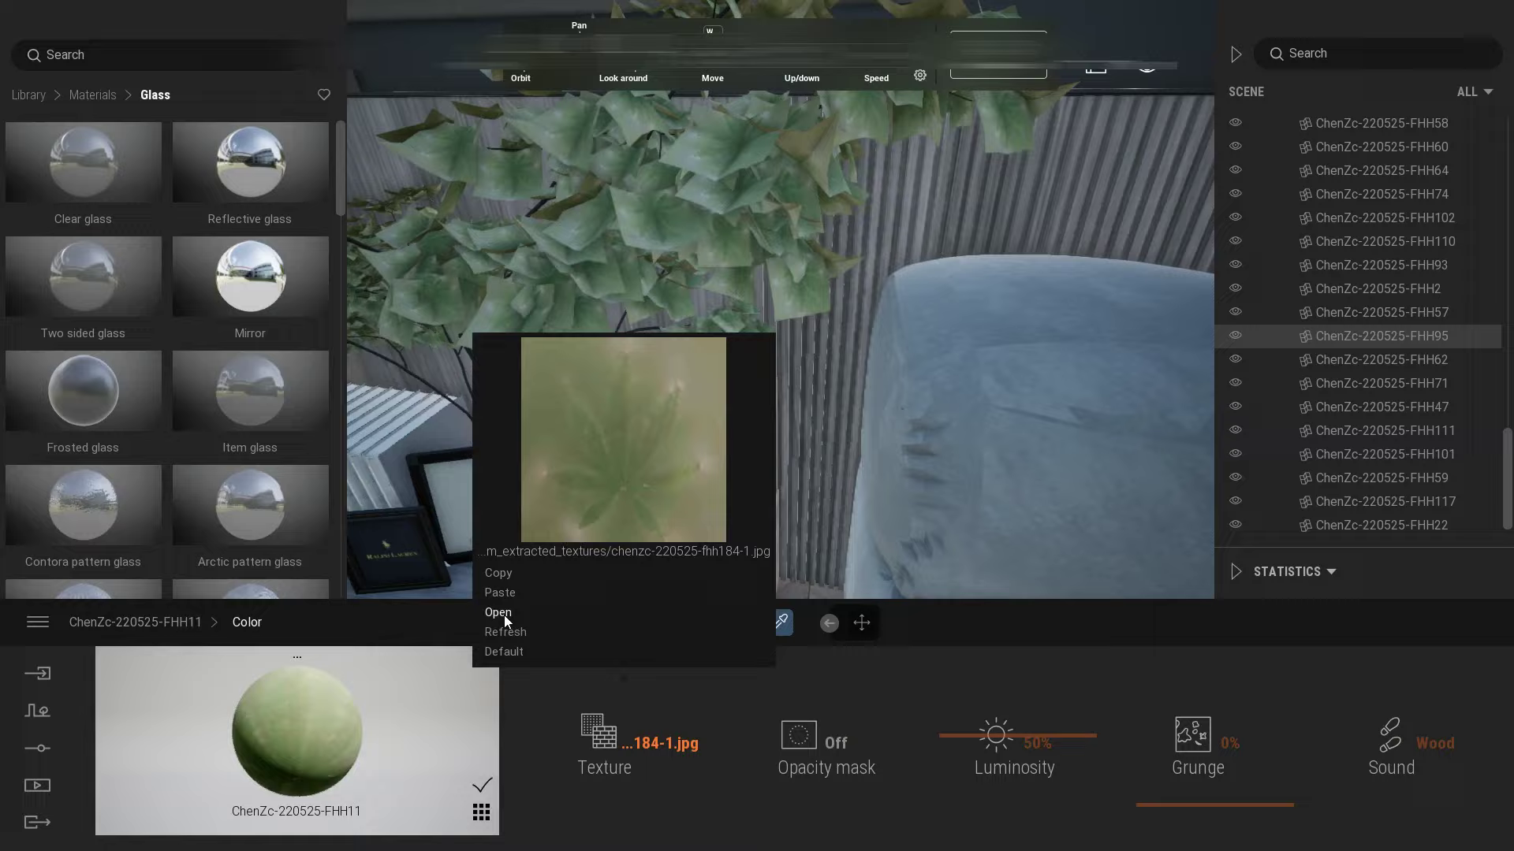
left_click(504, 613)
double_click(531, 445)
left_click(835, 743)
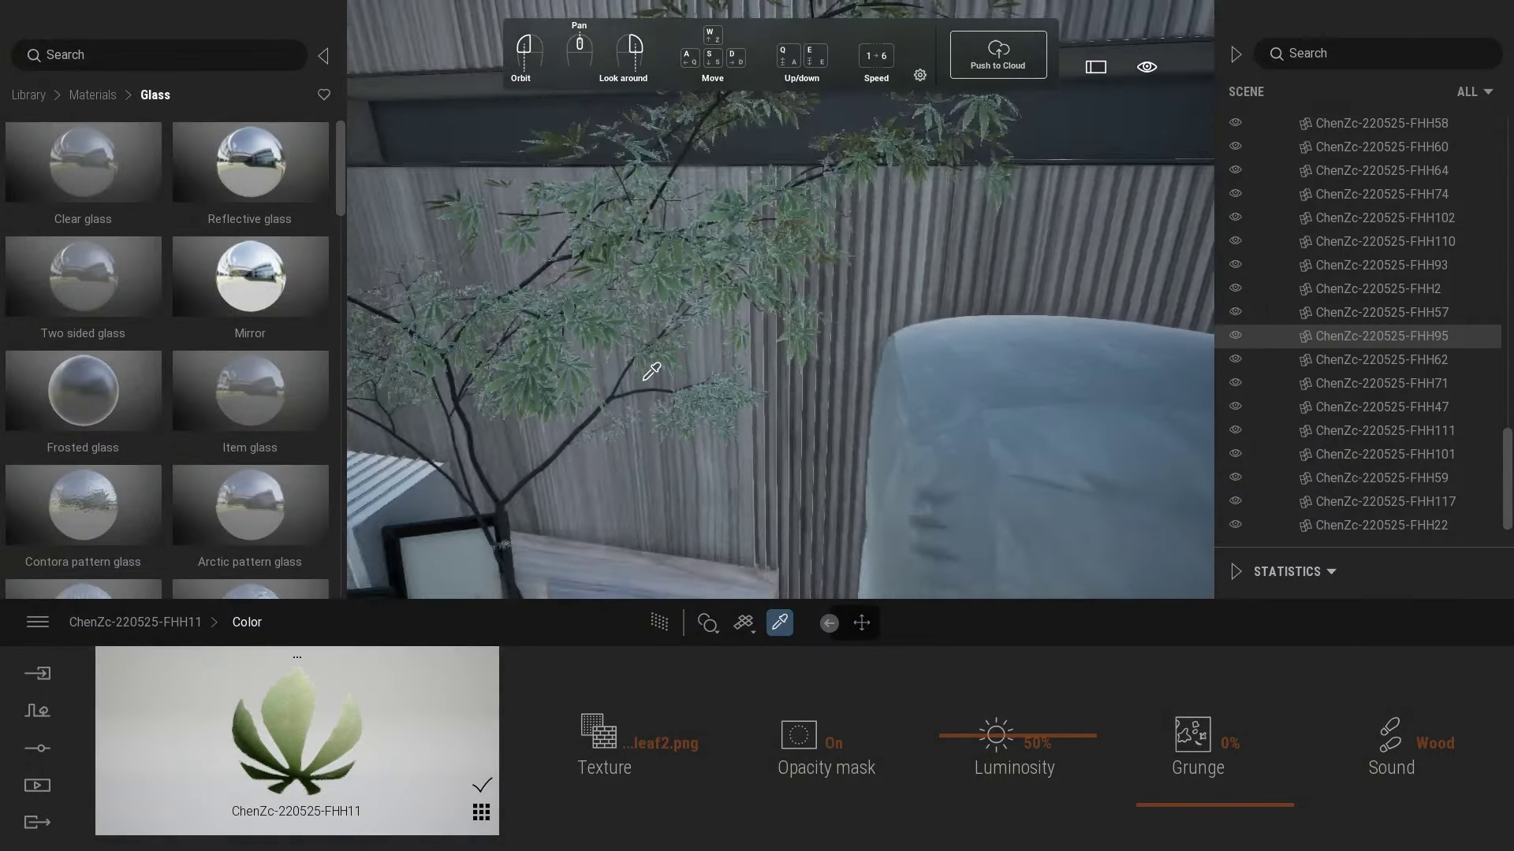
- Examine the plant's new leaves up close with the path tracer preview, and turn the path tracer off
key("s")
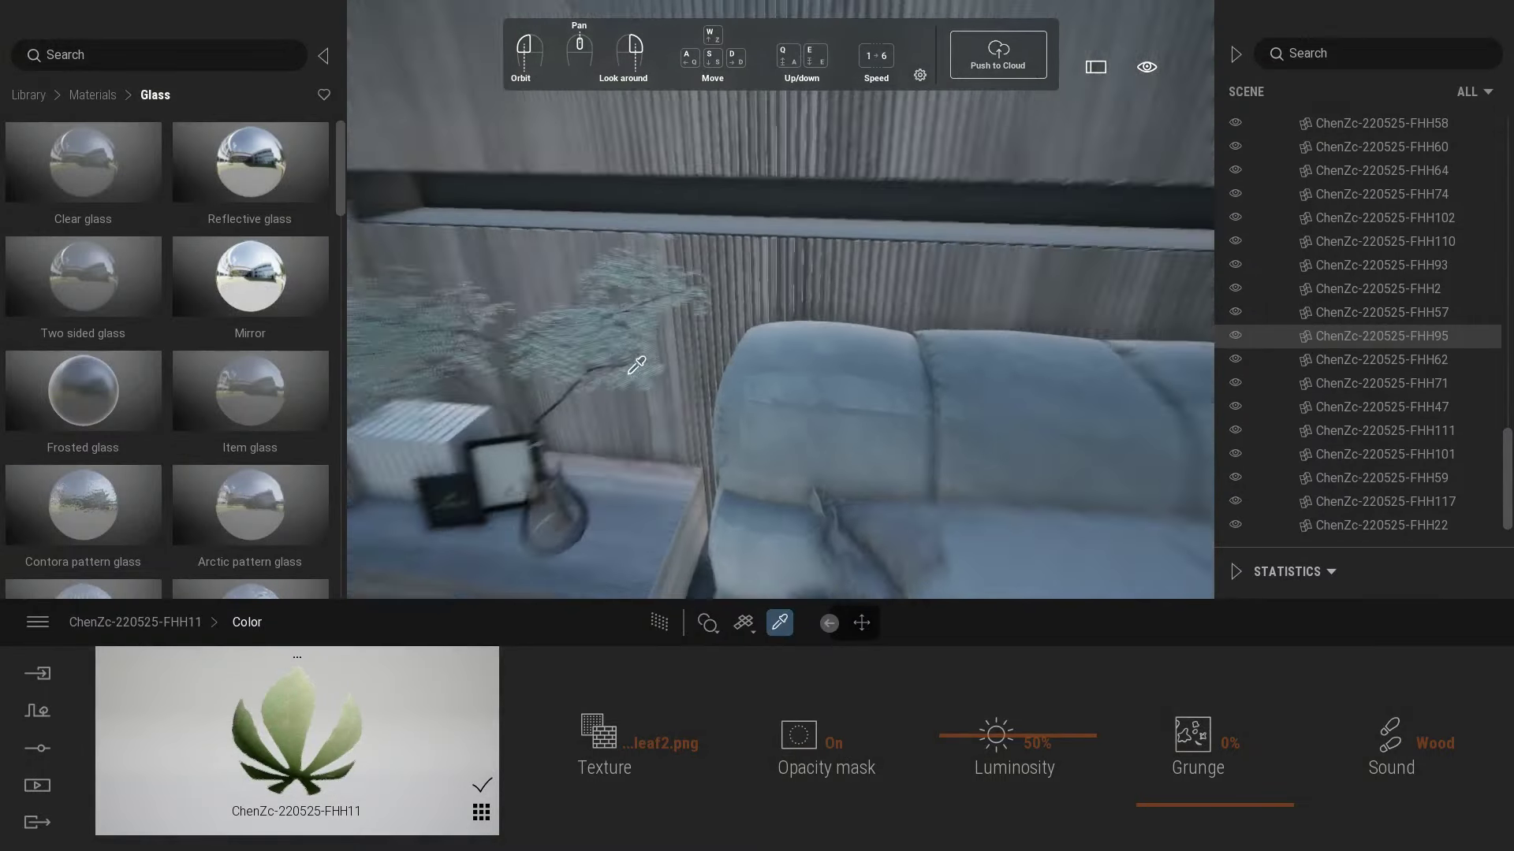
key("w")
left_click(659, 623)
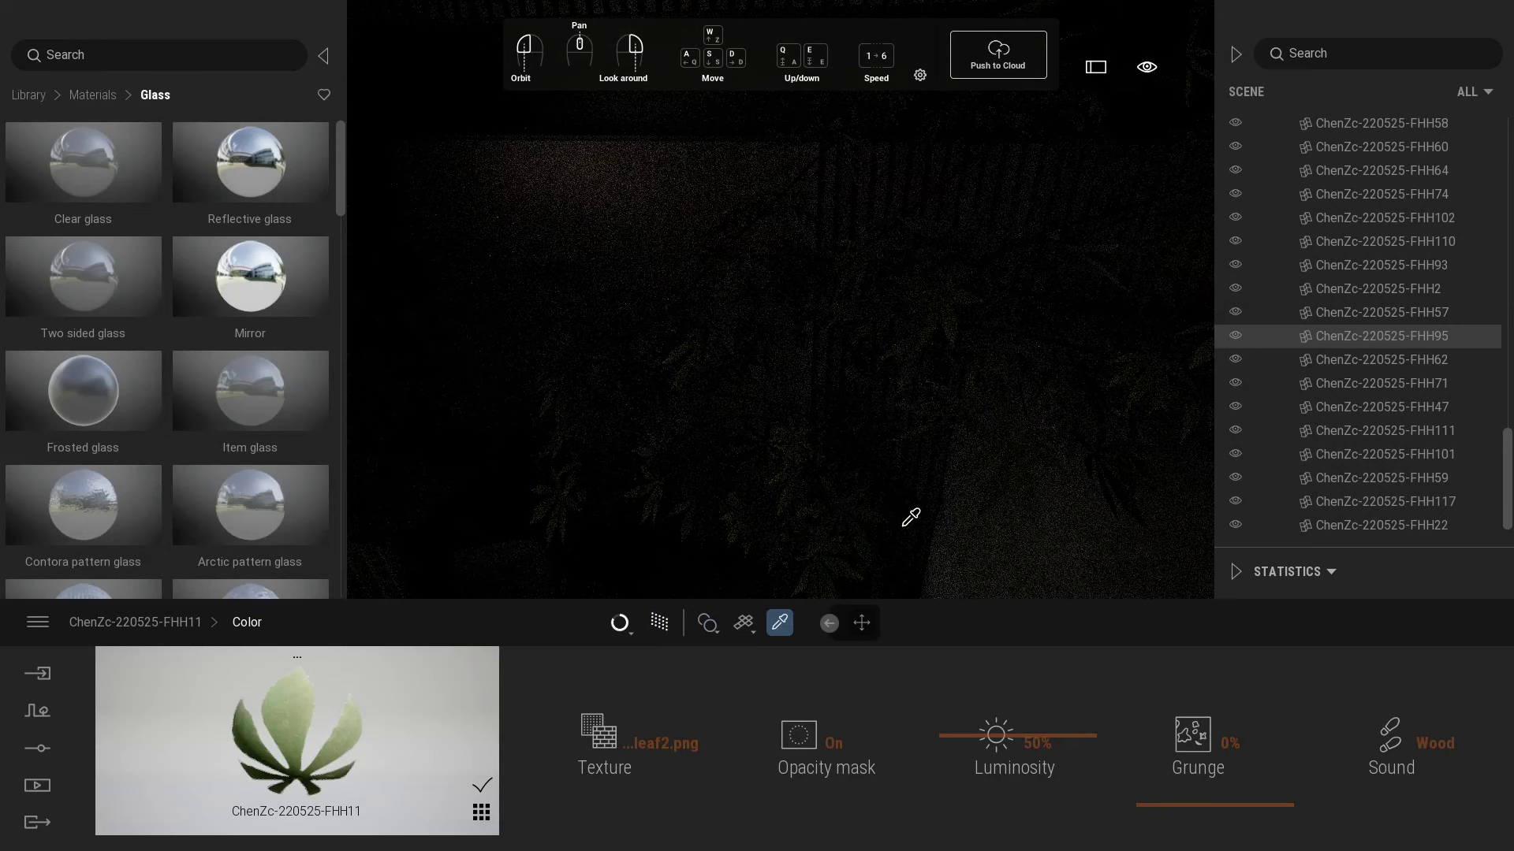
left_click(659, 623)
- Return to the wider room view and check the retextured plant in the saved Image1 view
scroll(749, 441, "down", 5)
right_click_drag(749, 442, 749, 355)
left_click(37, 785)
left_click(283, 757)
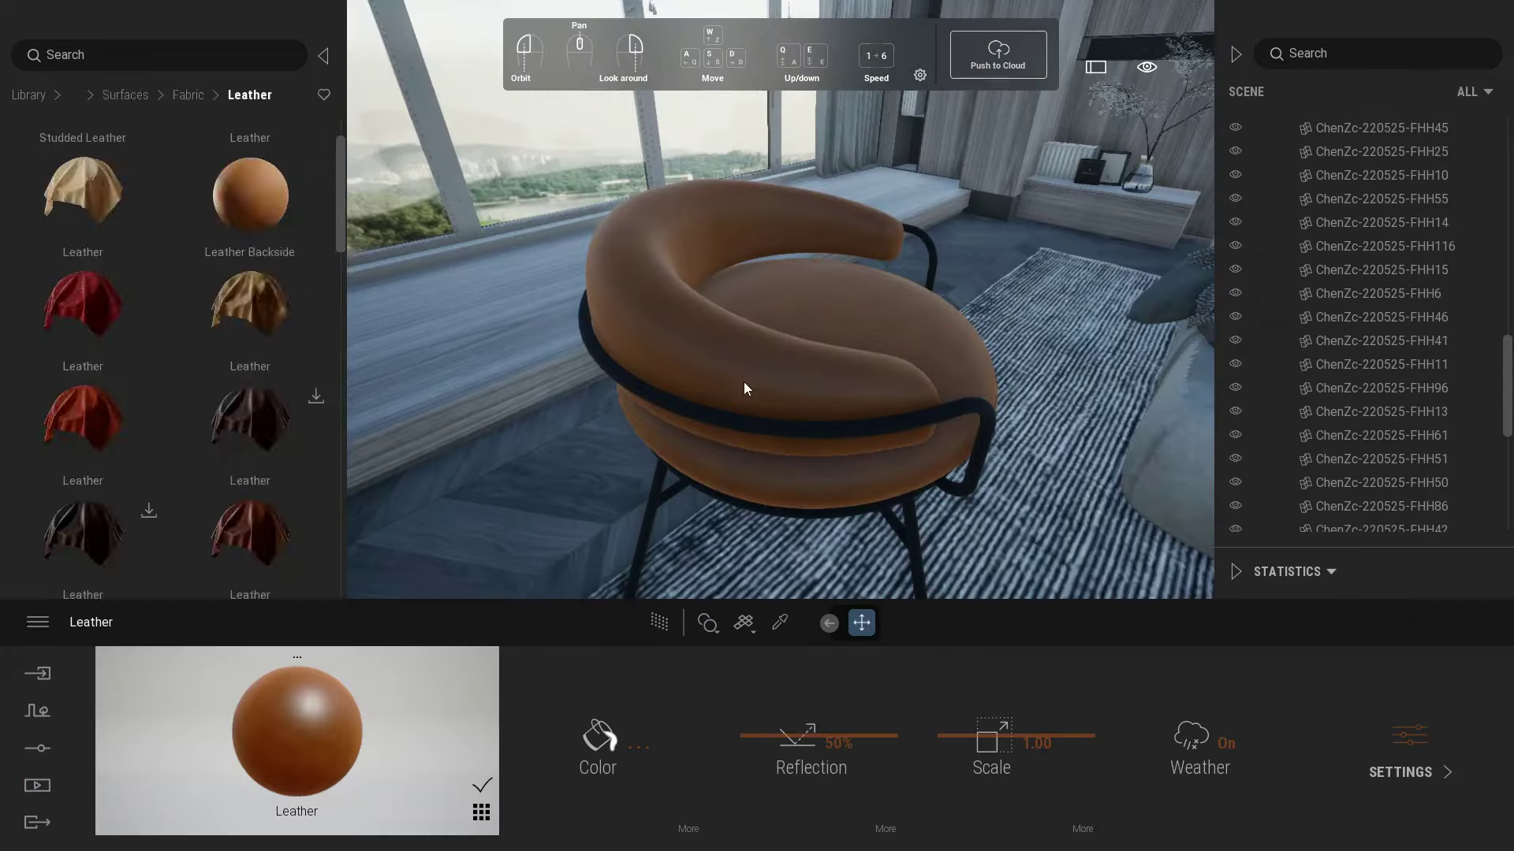
- Apply the Bronze metal material from the library to the armchair's tubular frame
left_click(28, 94)
left_click(134, 158)
left_click(250, 189)
left_click_drag(210, 274, 660, 410)
- Change the Bronze frame material's colour to a dark brown and set its reflection to 59%
left_click(608, 741)
left_click(683, 425)
left_click_drag(811, 243, 1297, 153)
left_click_drag(1214, 255, 1145, 337)
left_click(1300, 480)
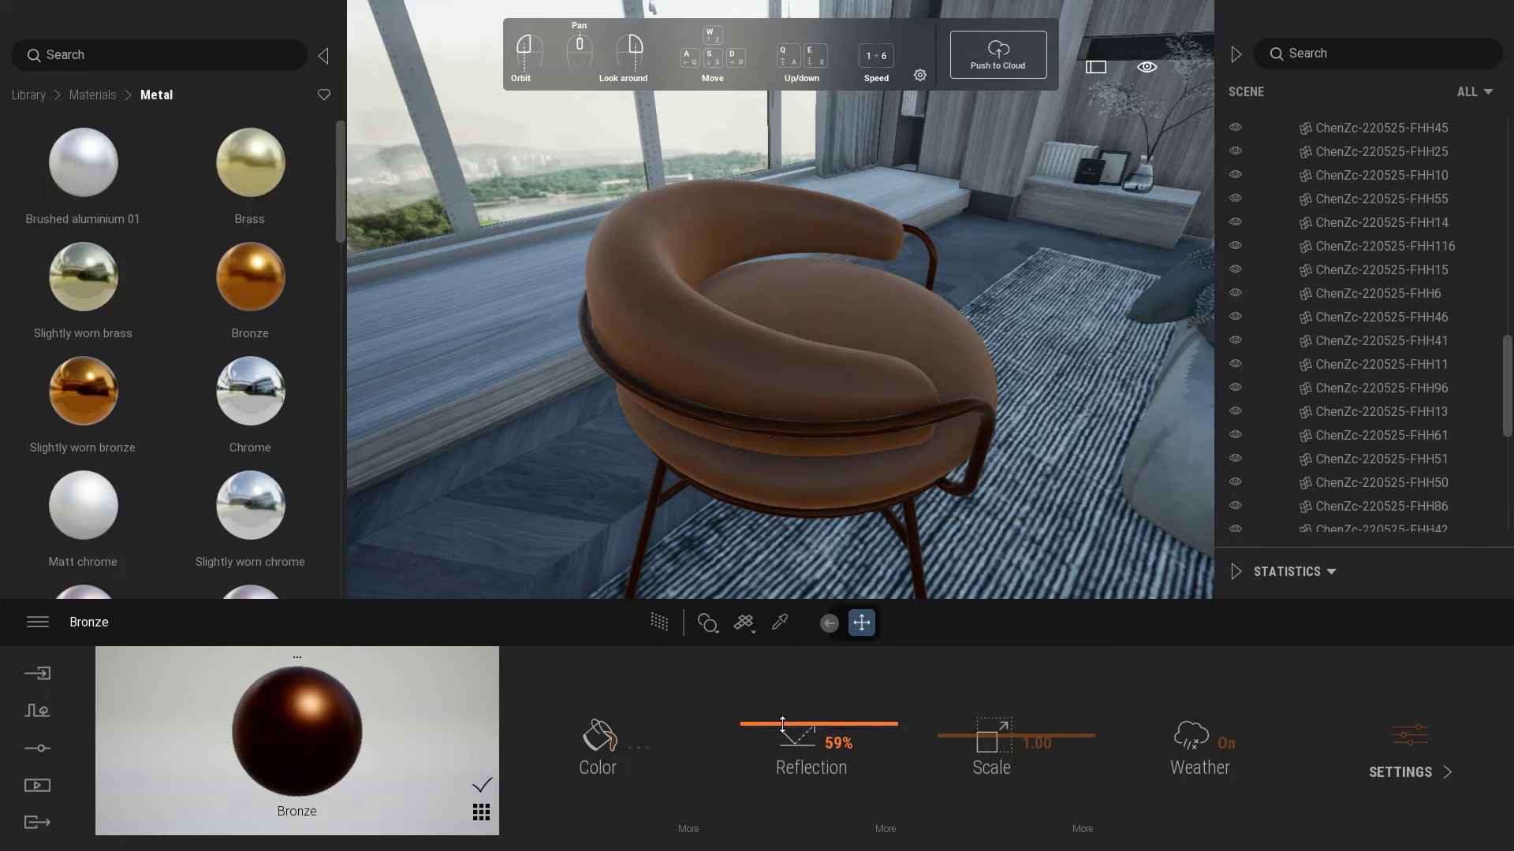
- Check the armchair's bronze frame in the Image1 render view, and quit media mode
left_click(37, 785)
left_click(358, 705)
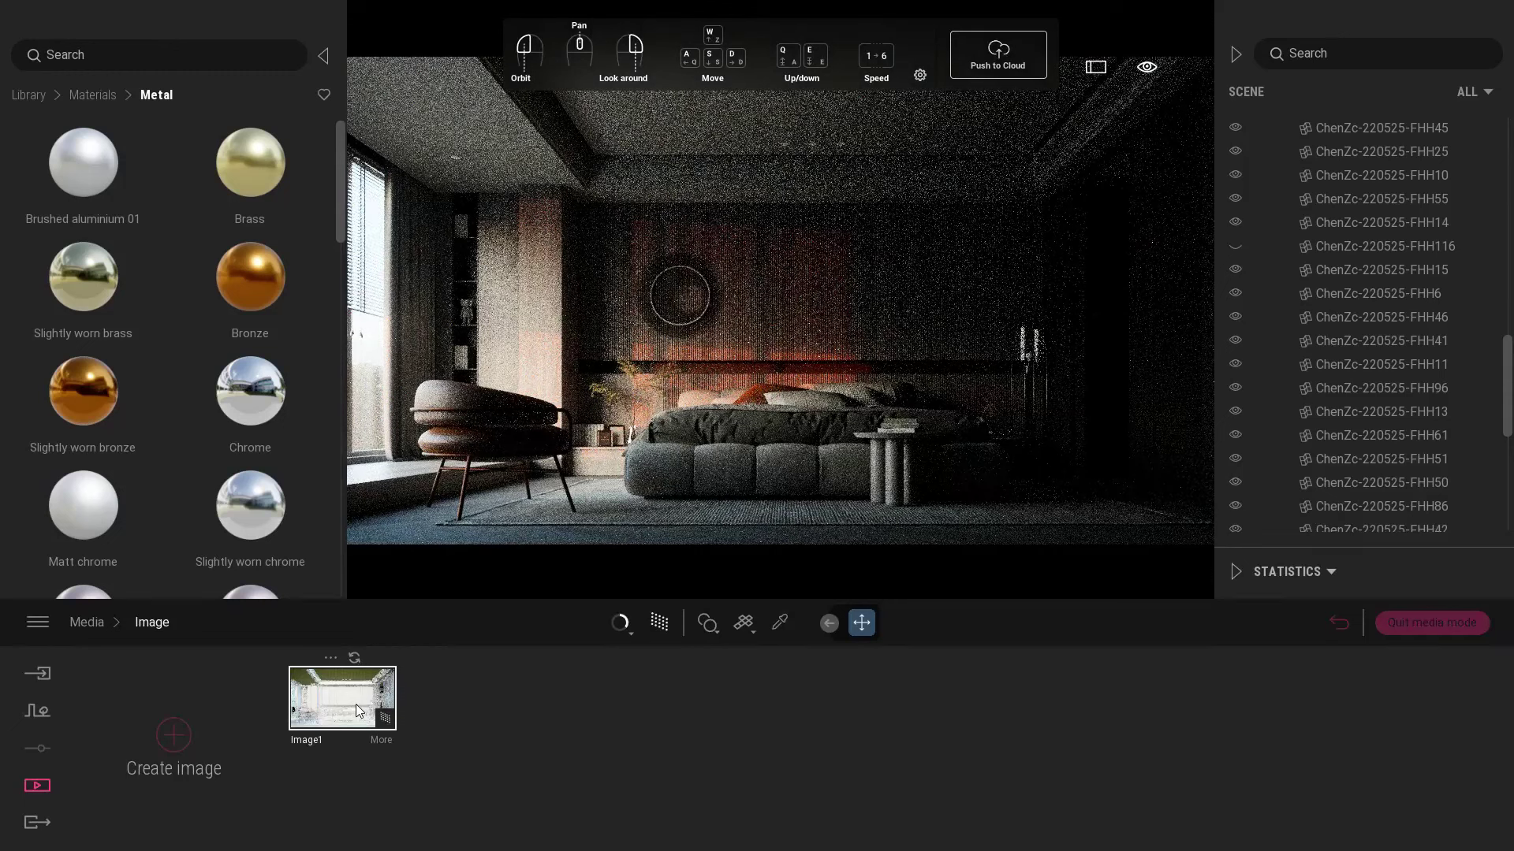
left_click(1432, 623)
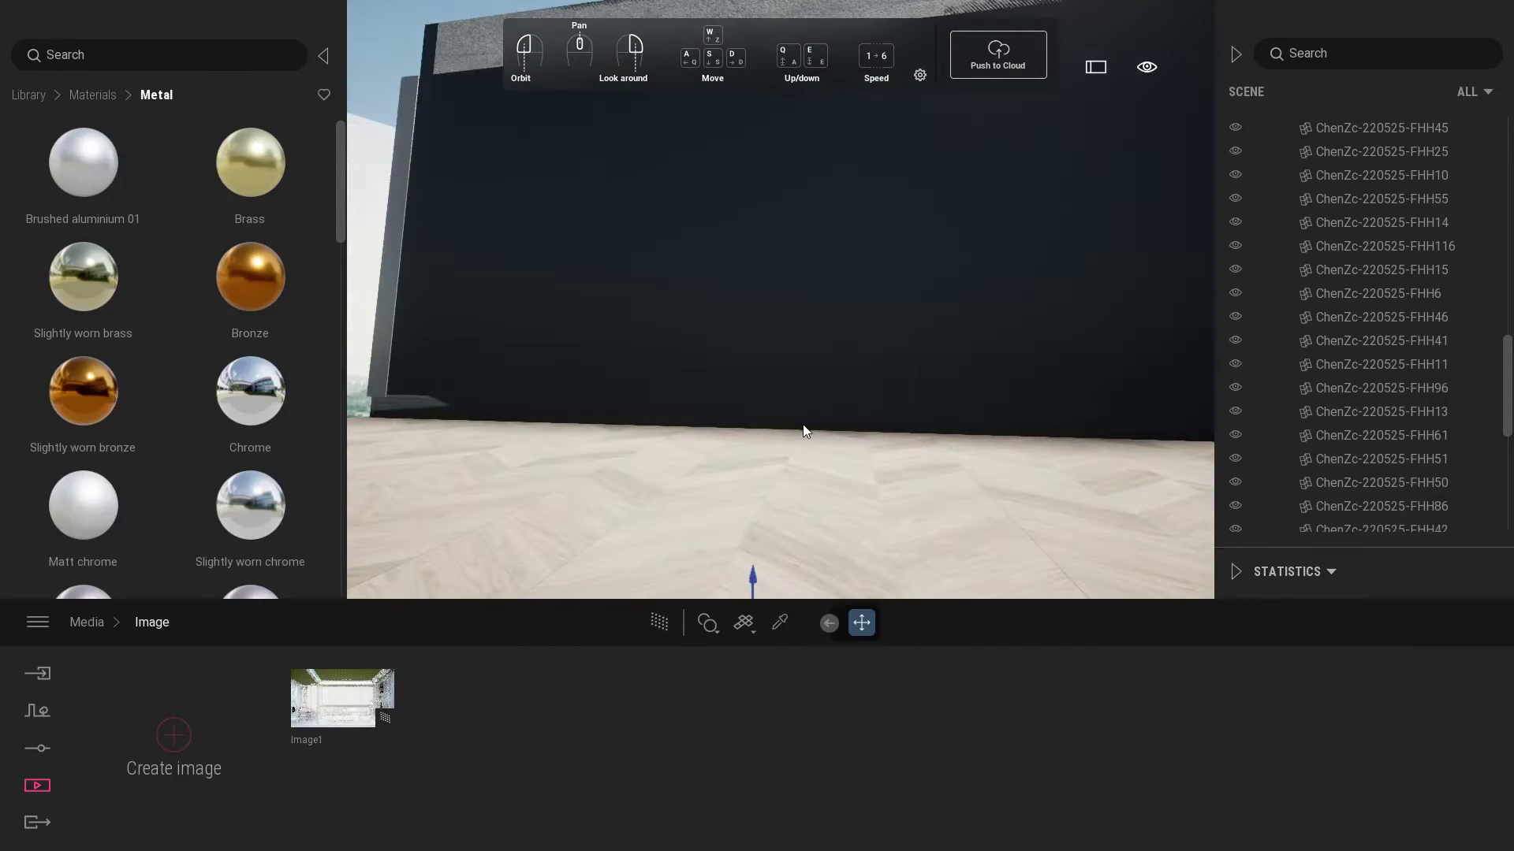
- Apply the Leather Backside material from the Quixel Megascans fabric surfaces to the armchair's upholstery
right_click_drag(802, 424, 844, 419)
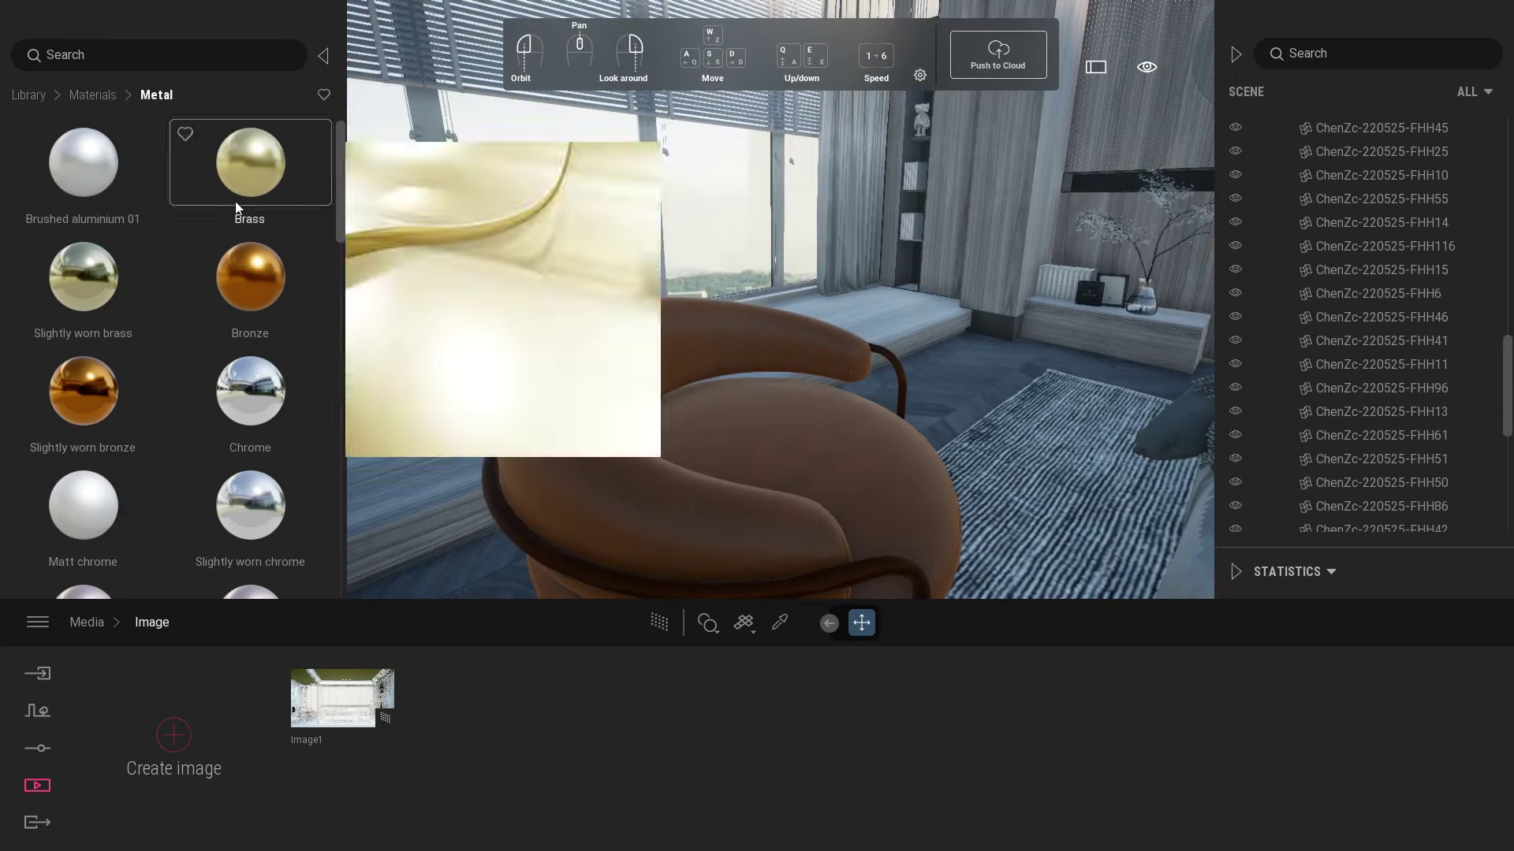
left_click(29, 95)
left_click(260, 415)
left_click(106, 315)
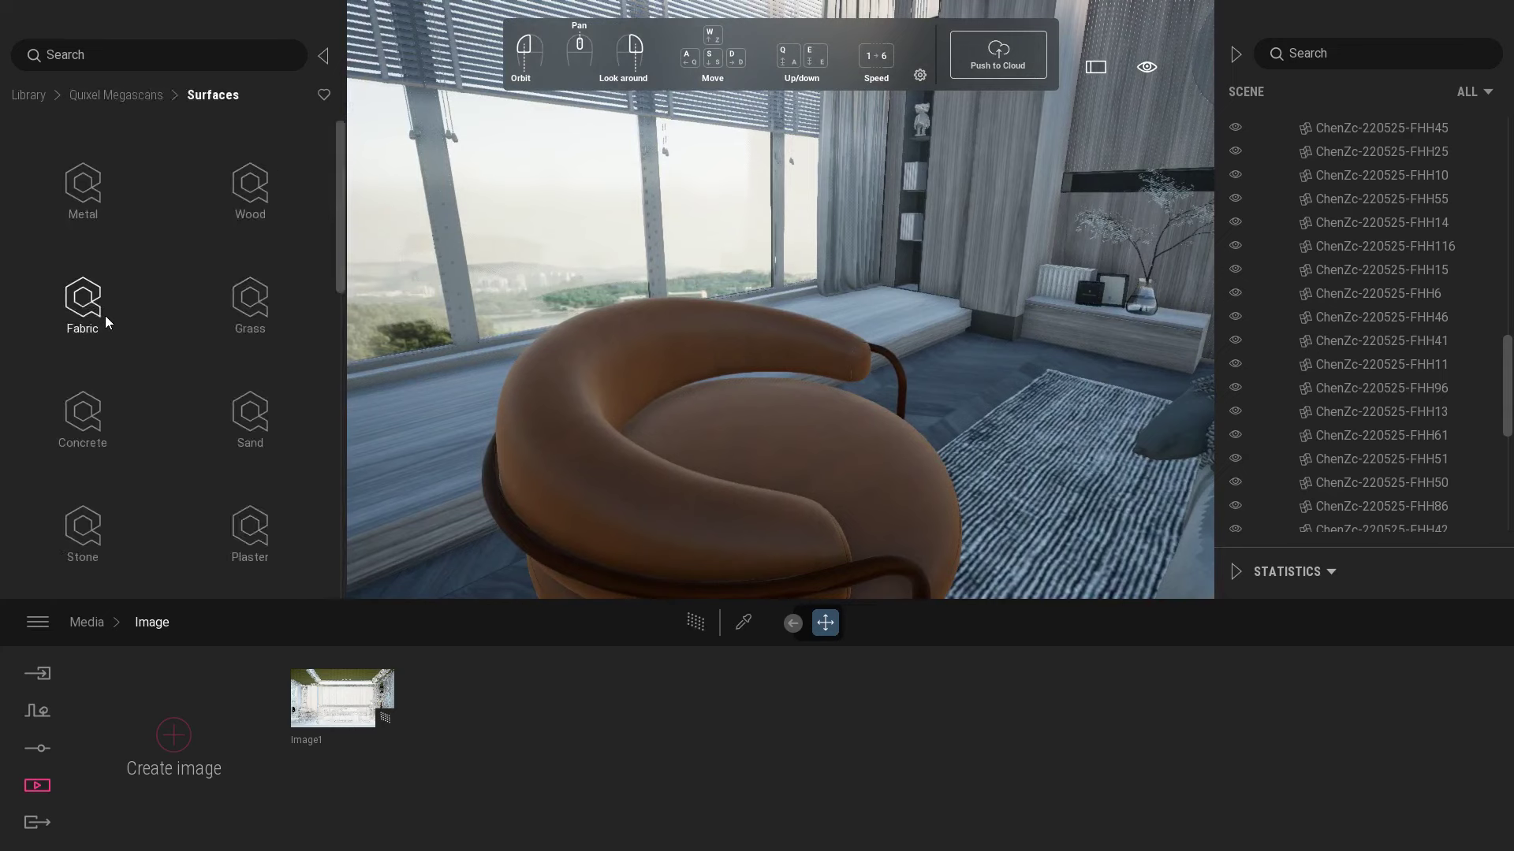
left_click(82, 304)
left_click(95, 433)
left_click(188, 94)
left_click(257, 295)
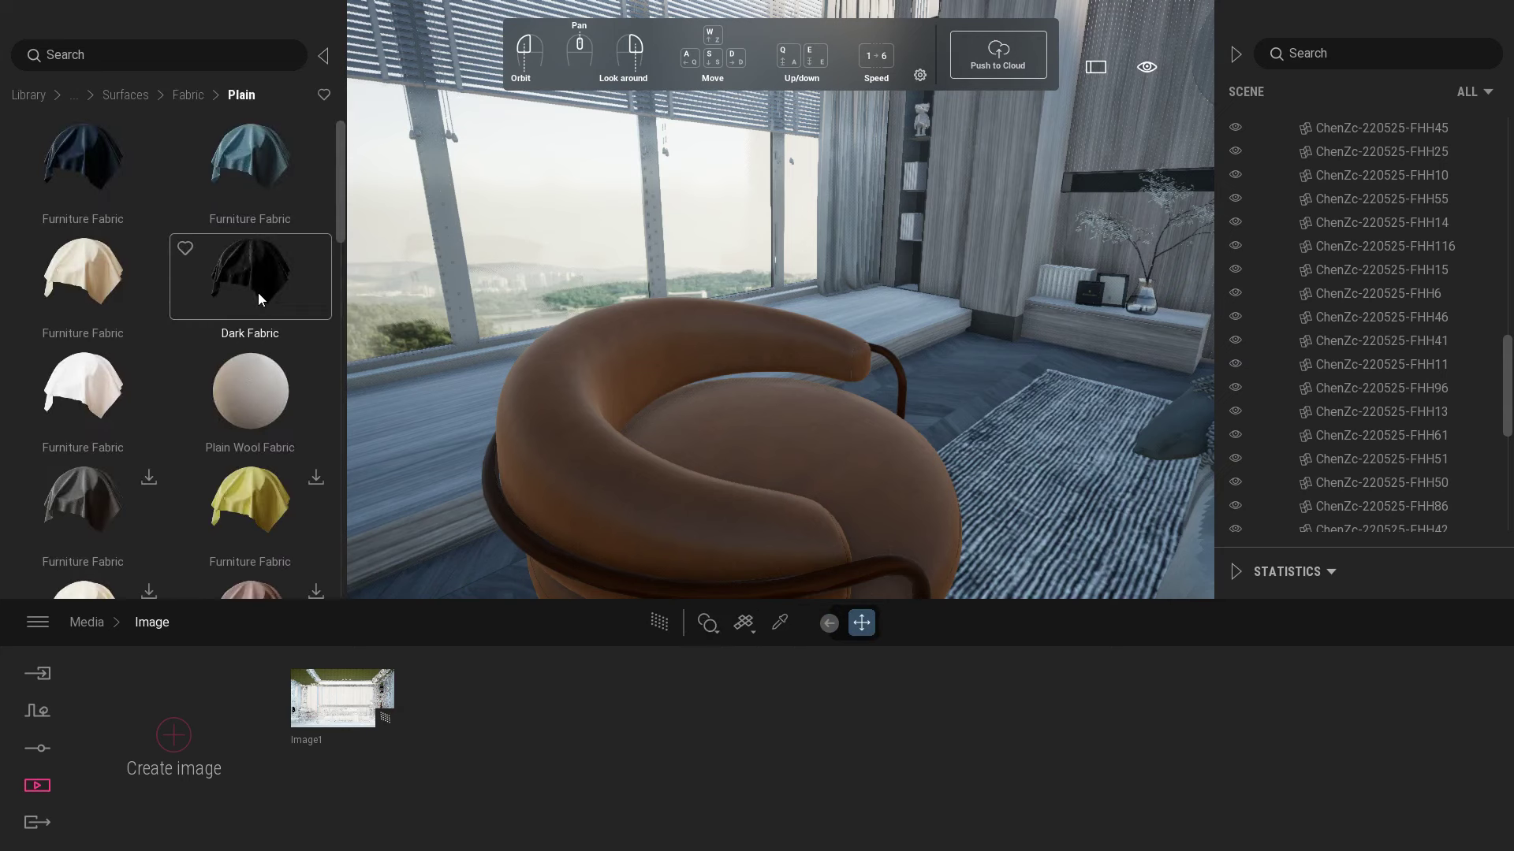
left_click(188, 96)
left_click(257, 193)
left_click_drag(300, 326, 598, 475)
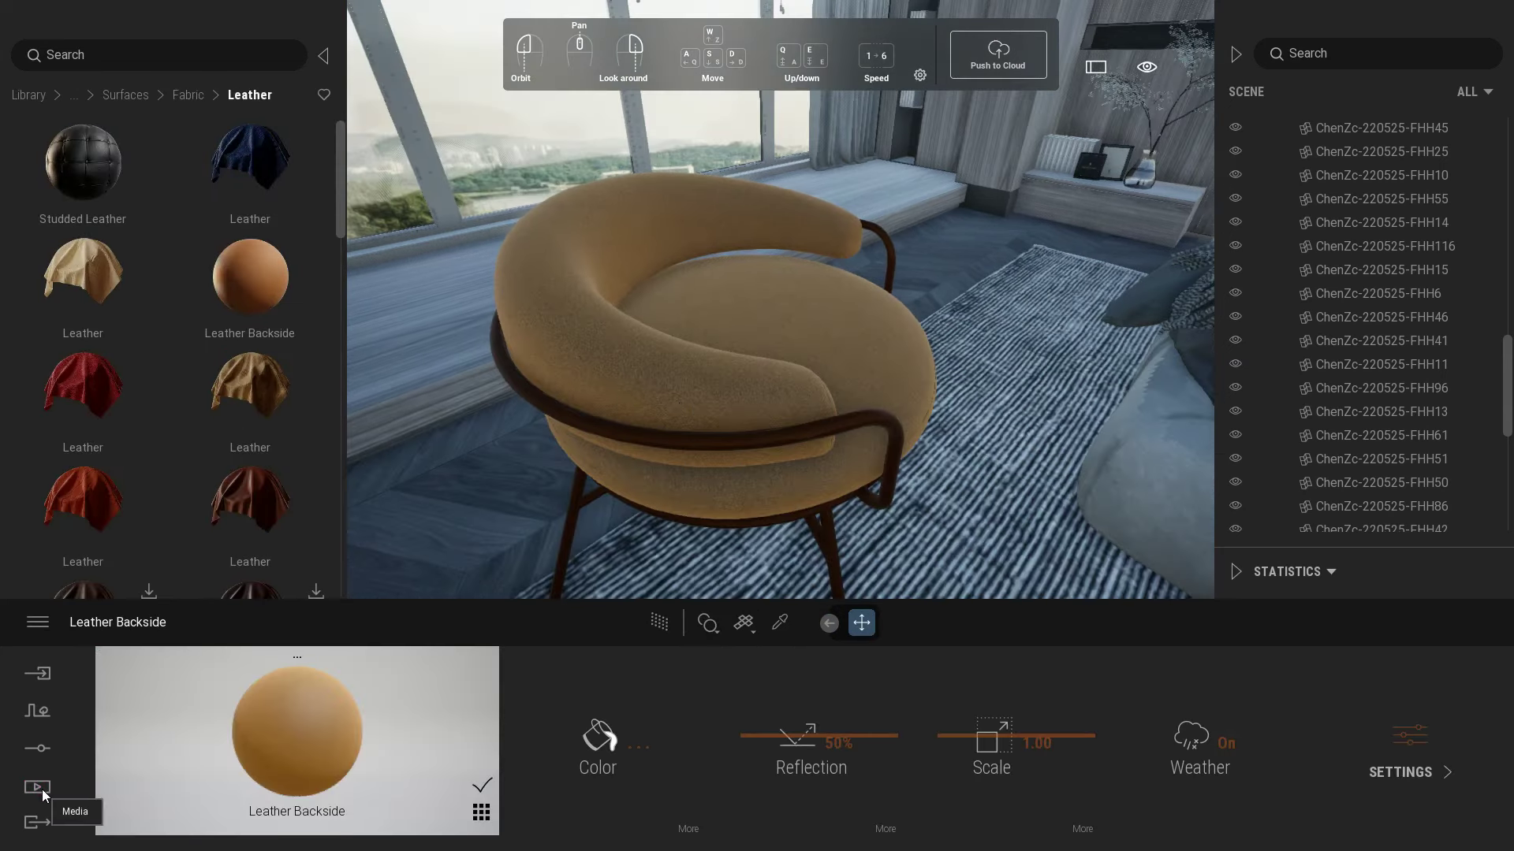
- Check the armchair's new upholstery in the Image1 render view, and quit media mode
left_click(41, 788)
left_click(329, 737)
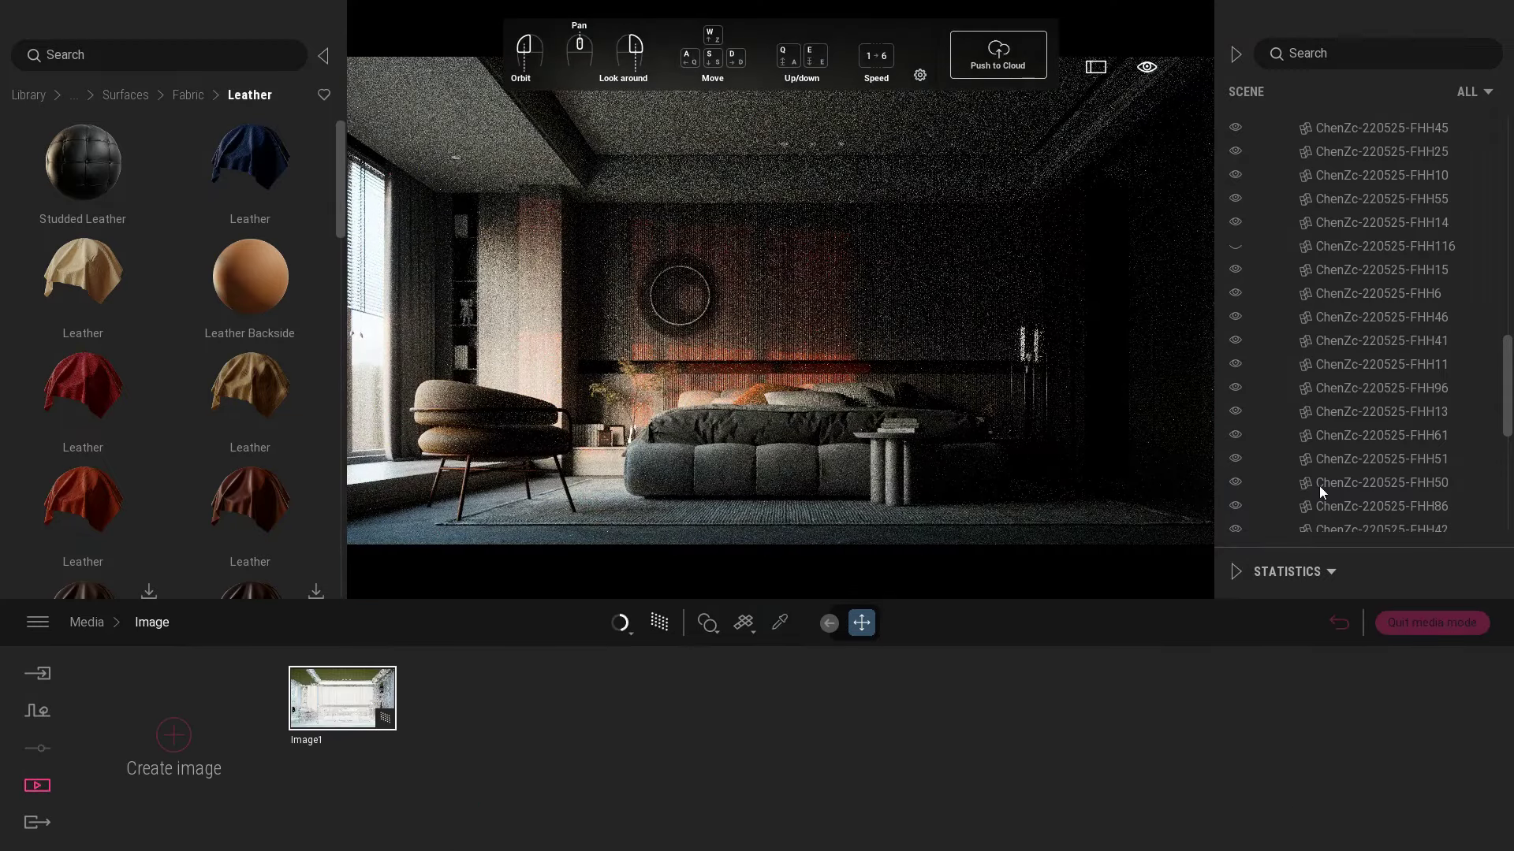
left_click(1433, 626)
- Apply the Plain Wool Fabric material from the Megascans plain fabrics to the bed's duvet
key("s")
key("q")
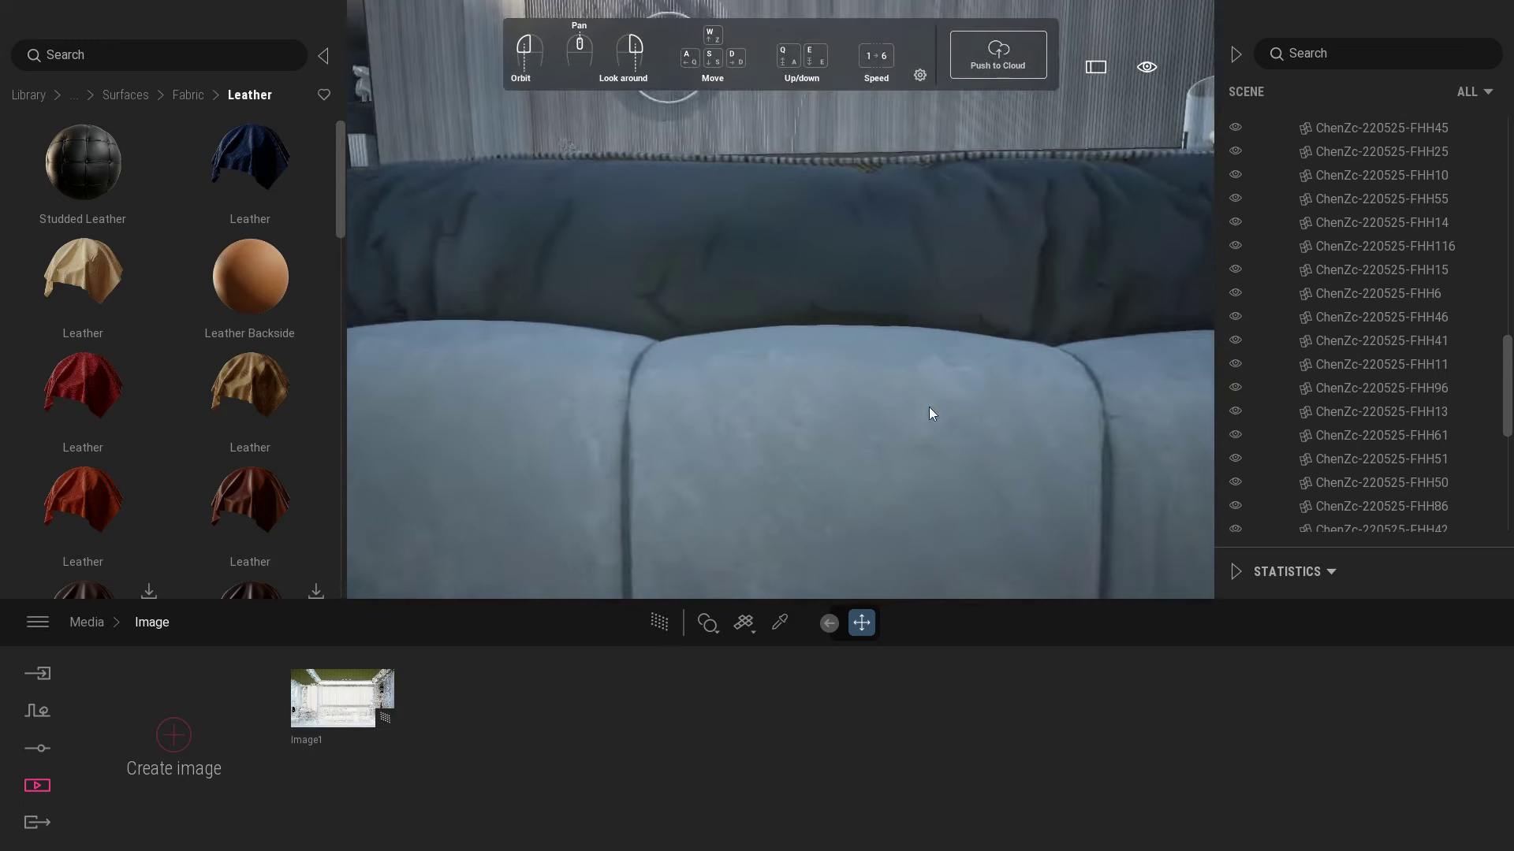
right_click_drag(929, 407, 875, 405)
left_click(188, 96)
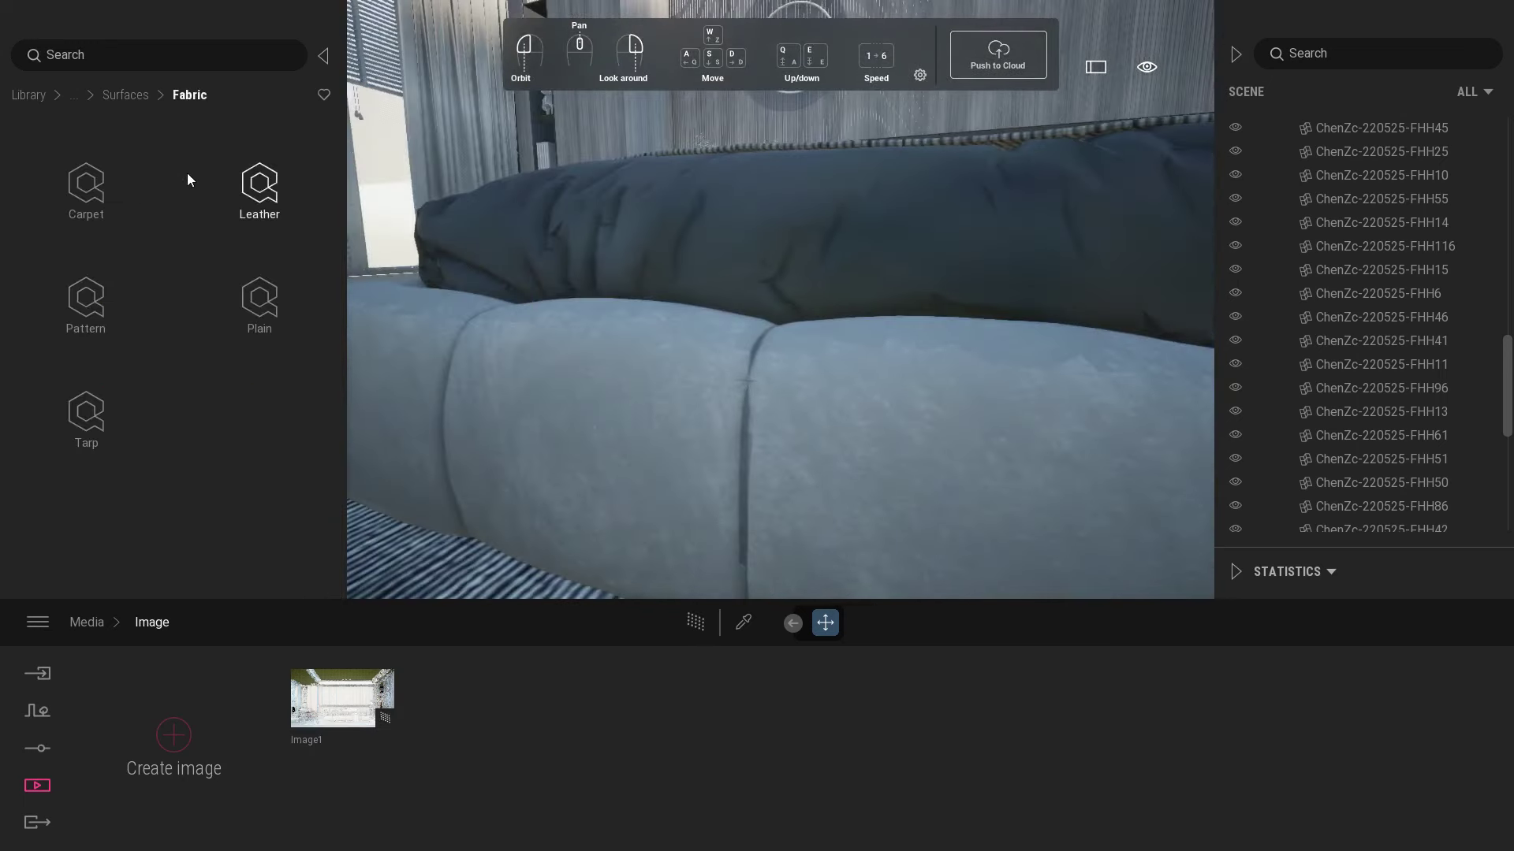
left_click(267, 317)
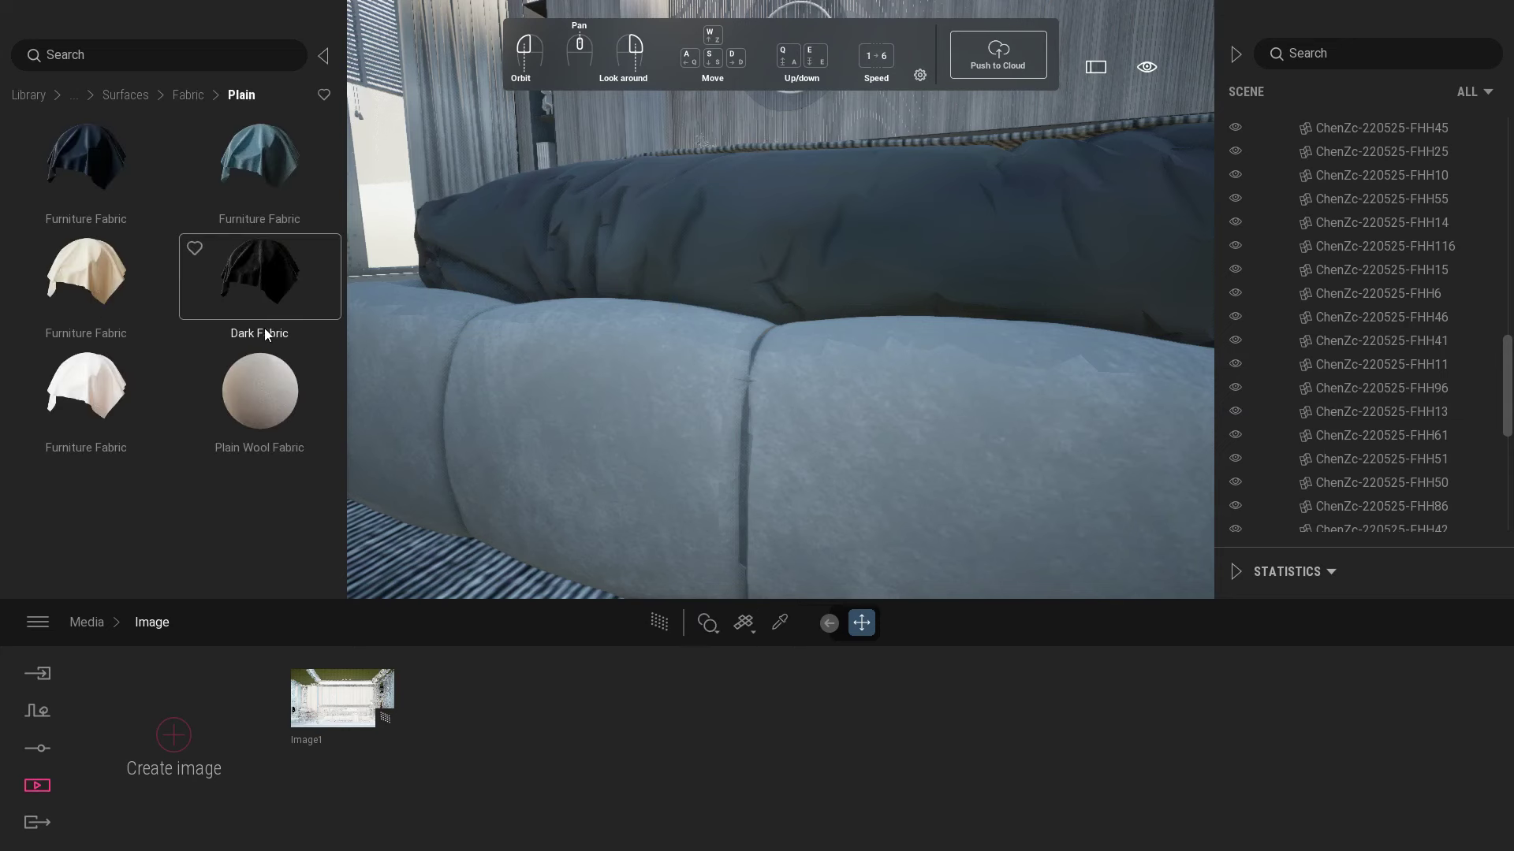
left_click_drag(263, 404, 490, 438)
left_click_drag(577, 384, 664, 275)
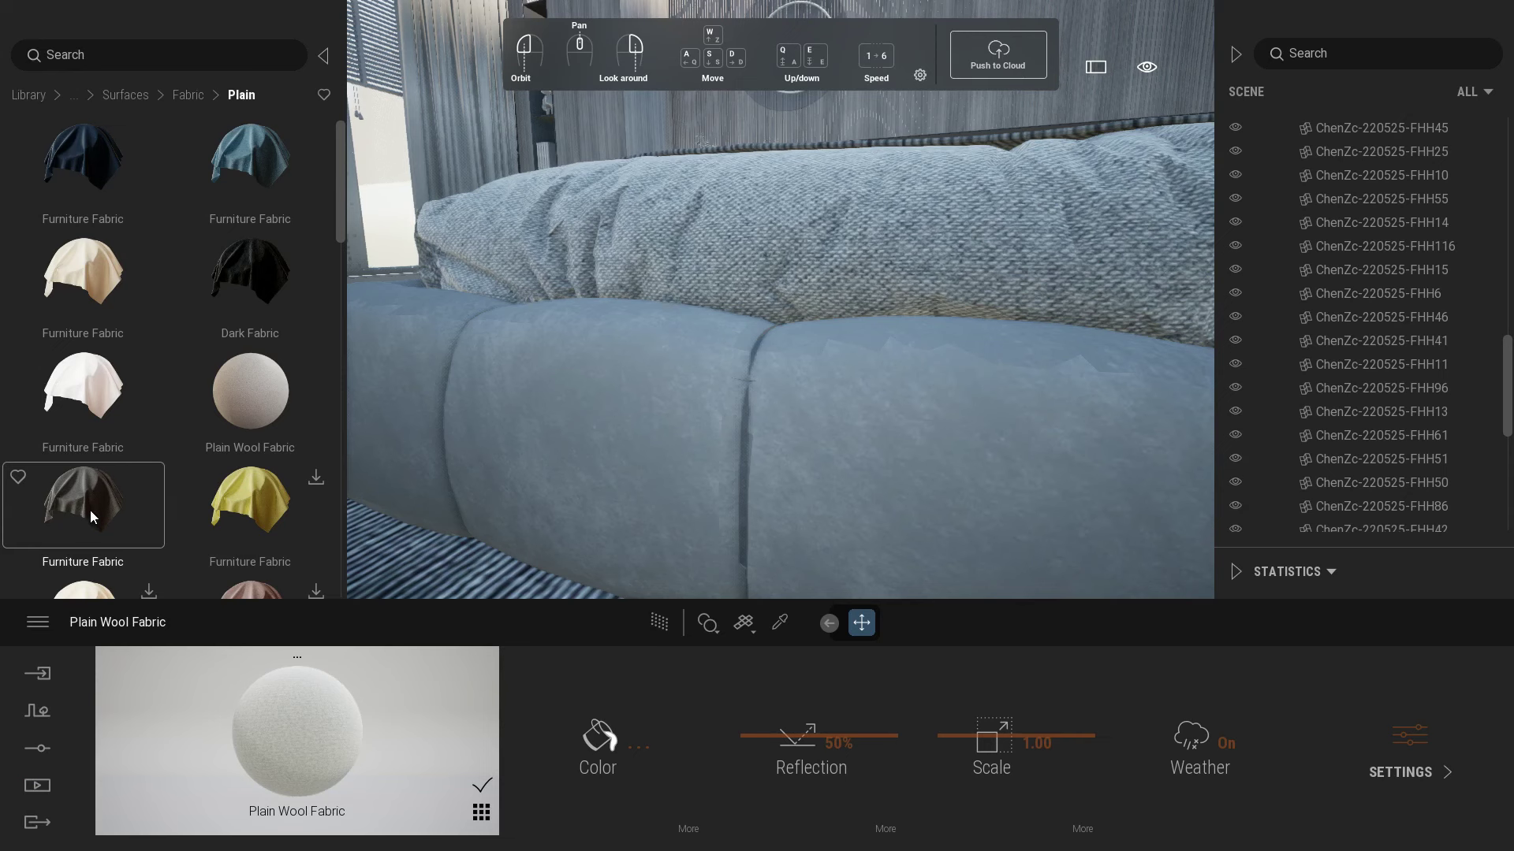
- Apply the dark grey Furniture Fabric to the upholstered bed base and check it in the Image1 render view
left_click_drag(90, 509, 542, 514)
scroll(581, 446, "down", 5)
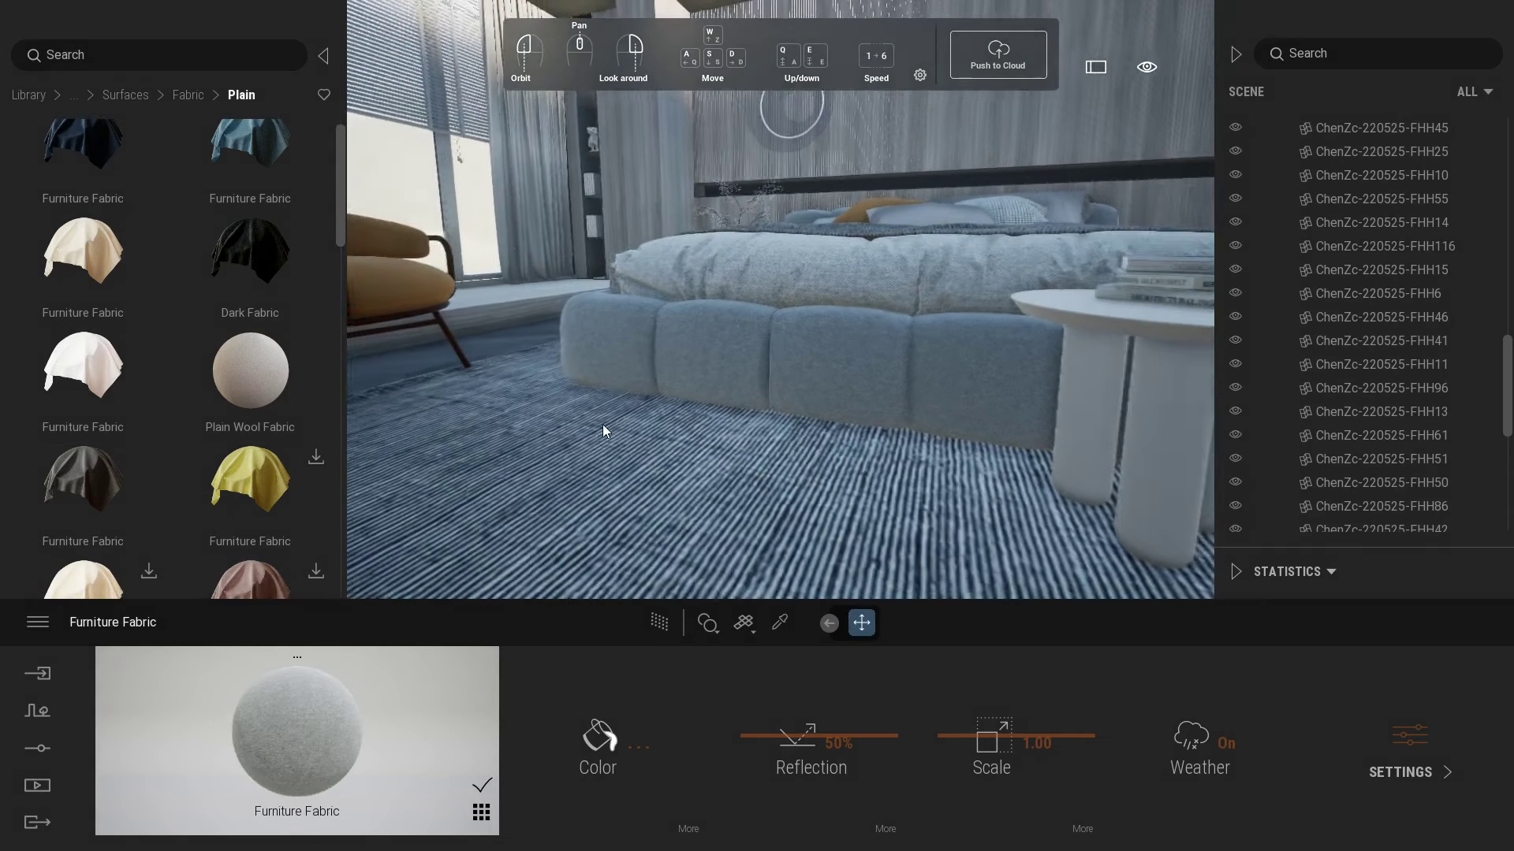
left_click(37, 787)
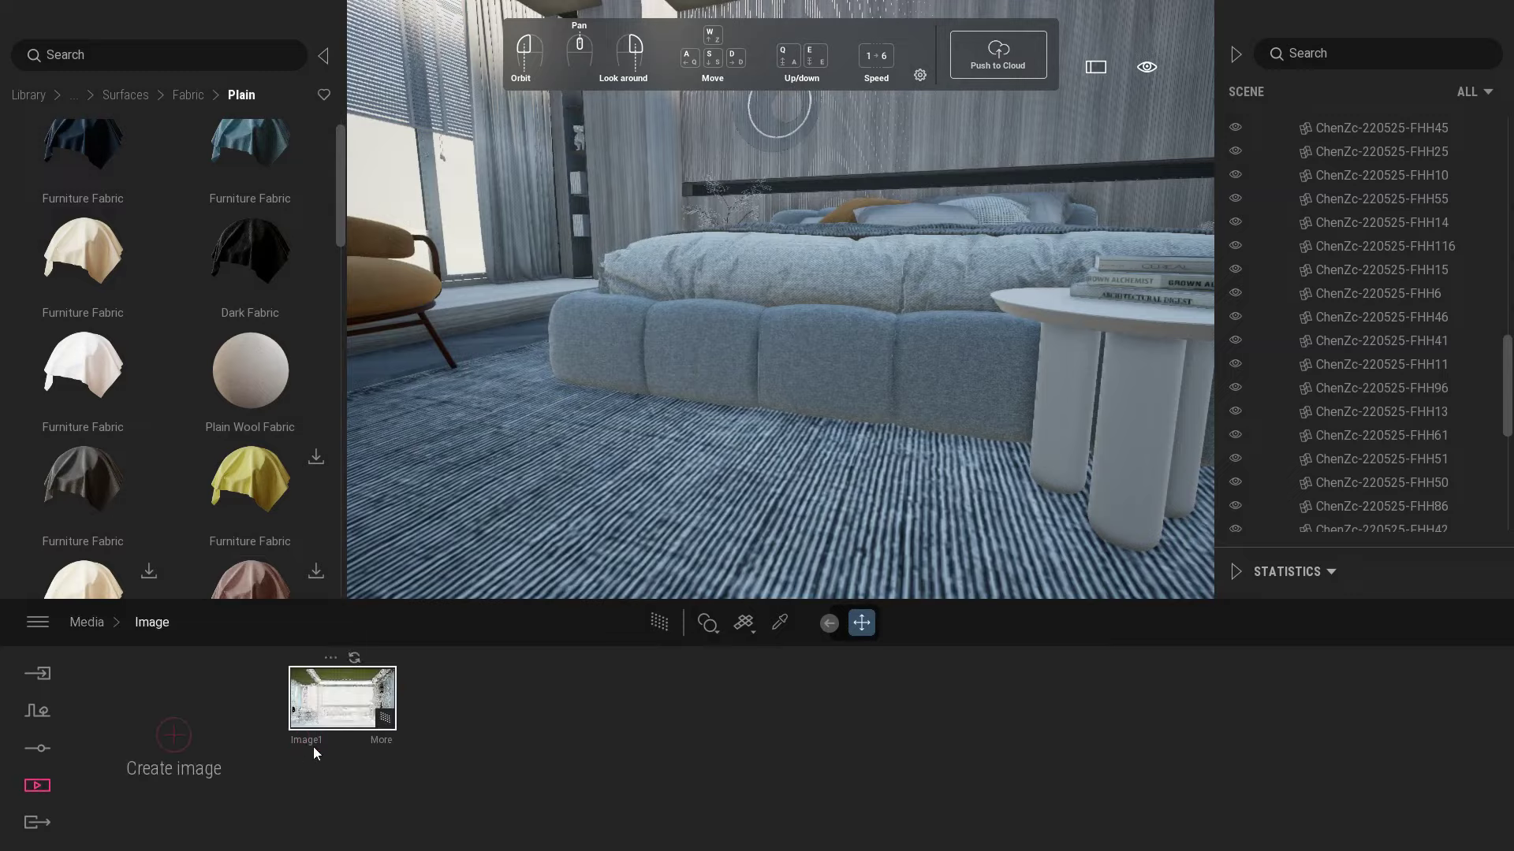
left_click(316, 729)
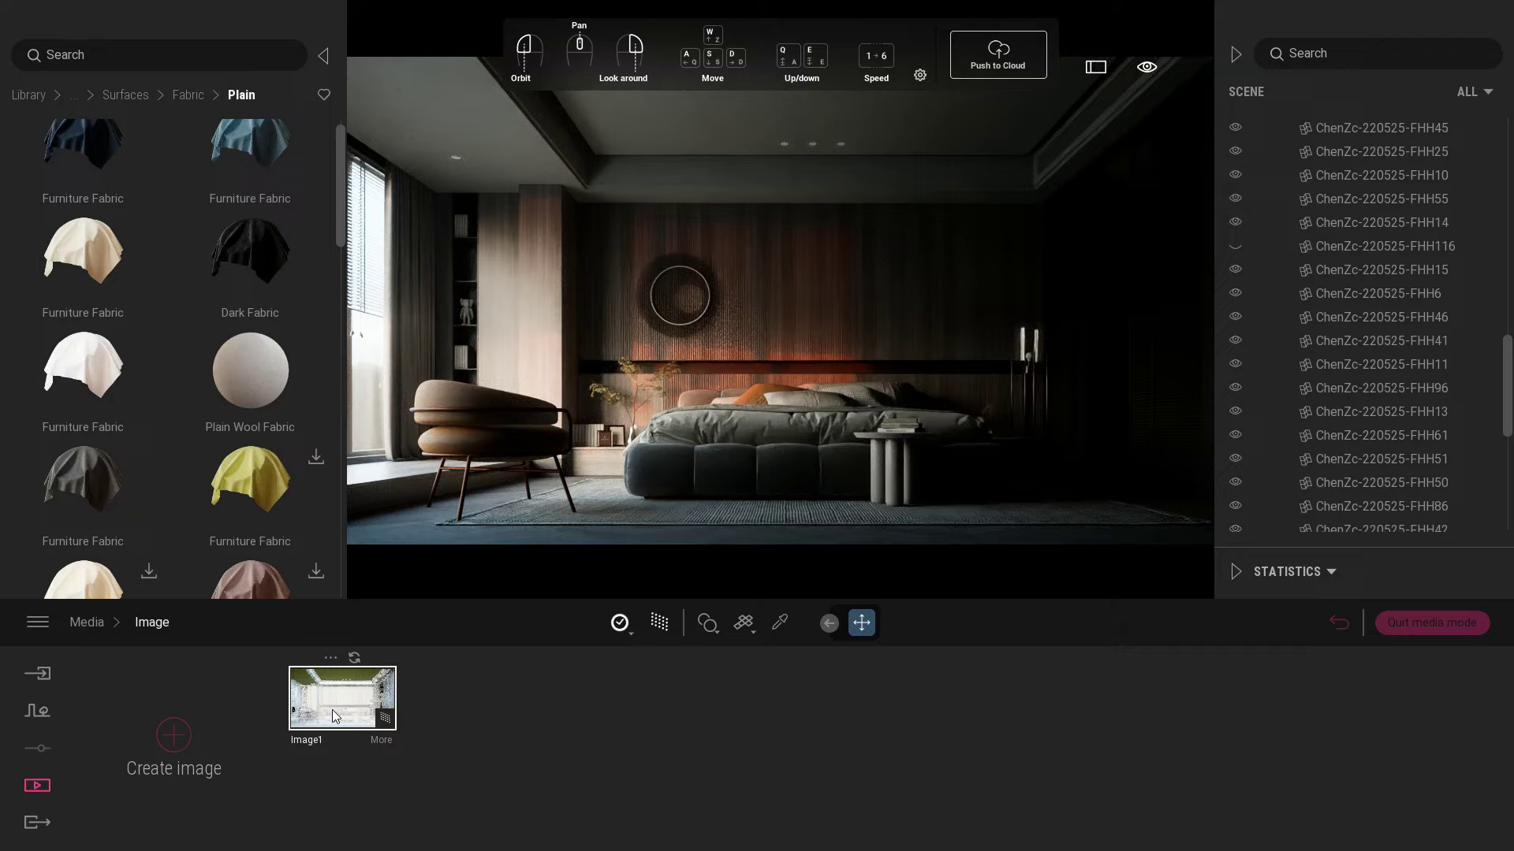
- Quit media mode and change the wall ring's material colour to a copper brown
left_click(1431, 622)
key("w")
right_click_drag(836, 386, 873, 393)
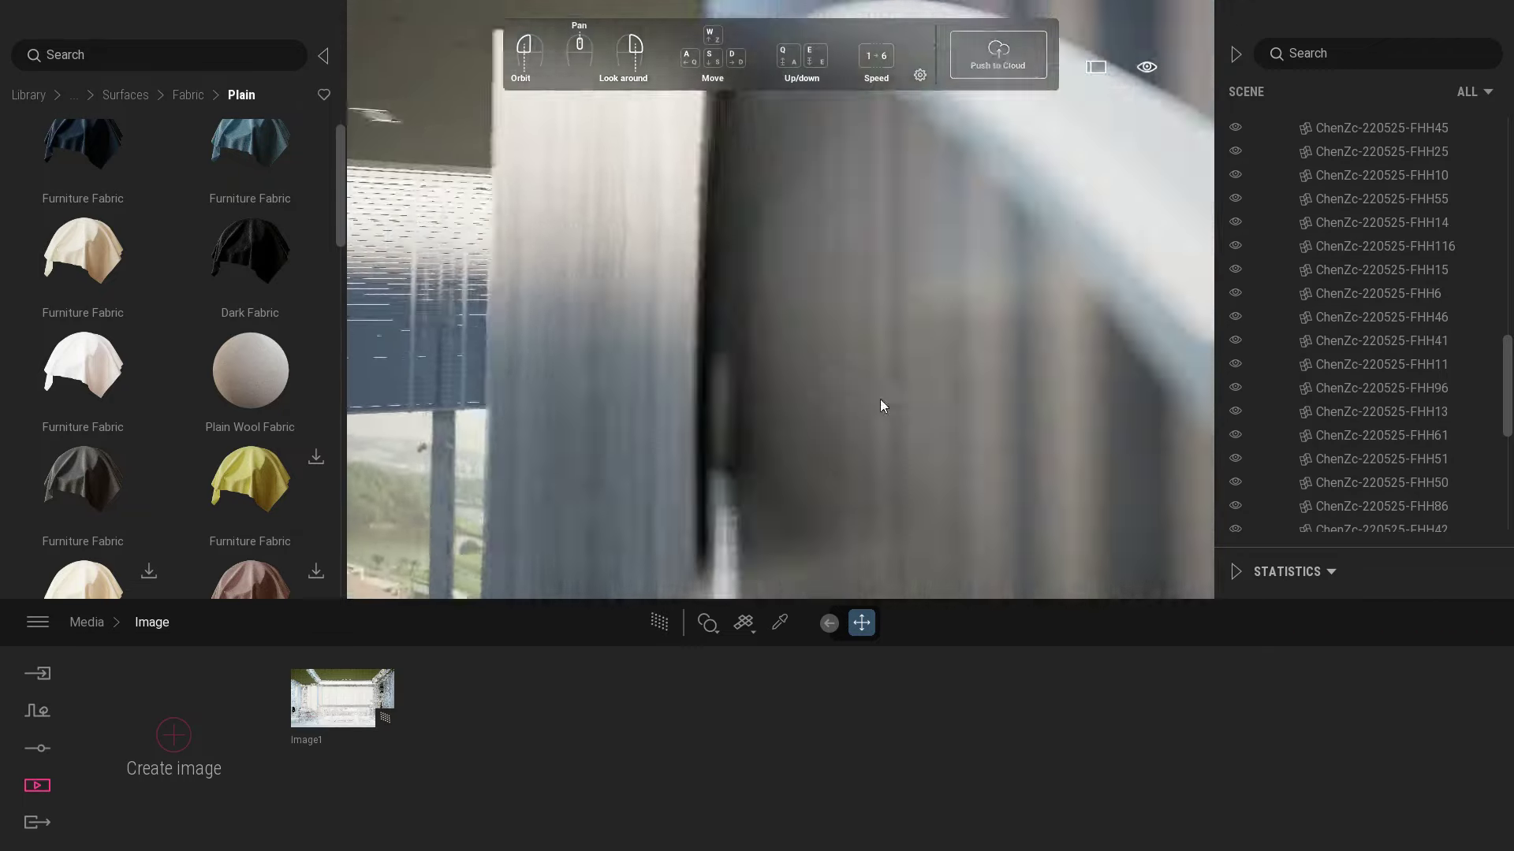
left_click(779, 622)
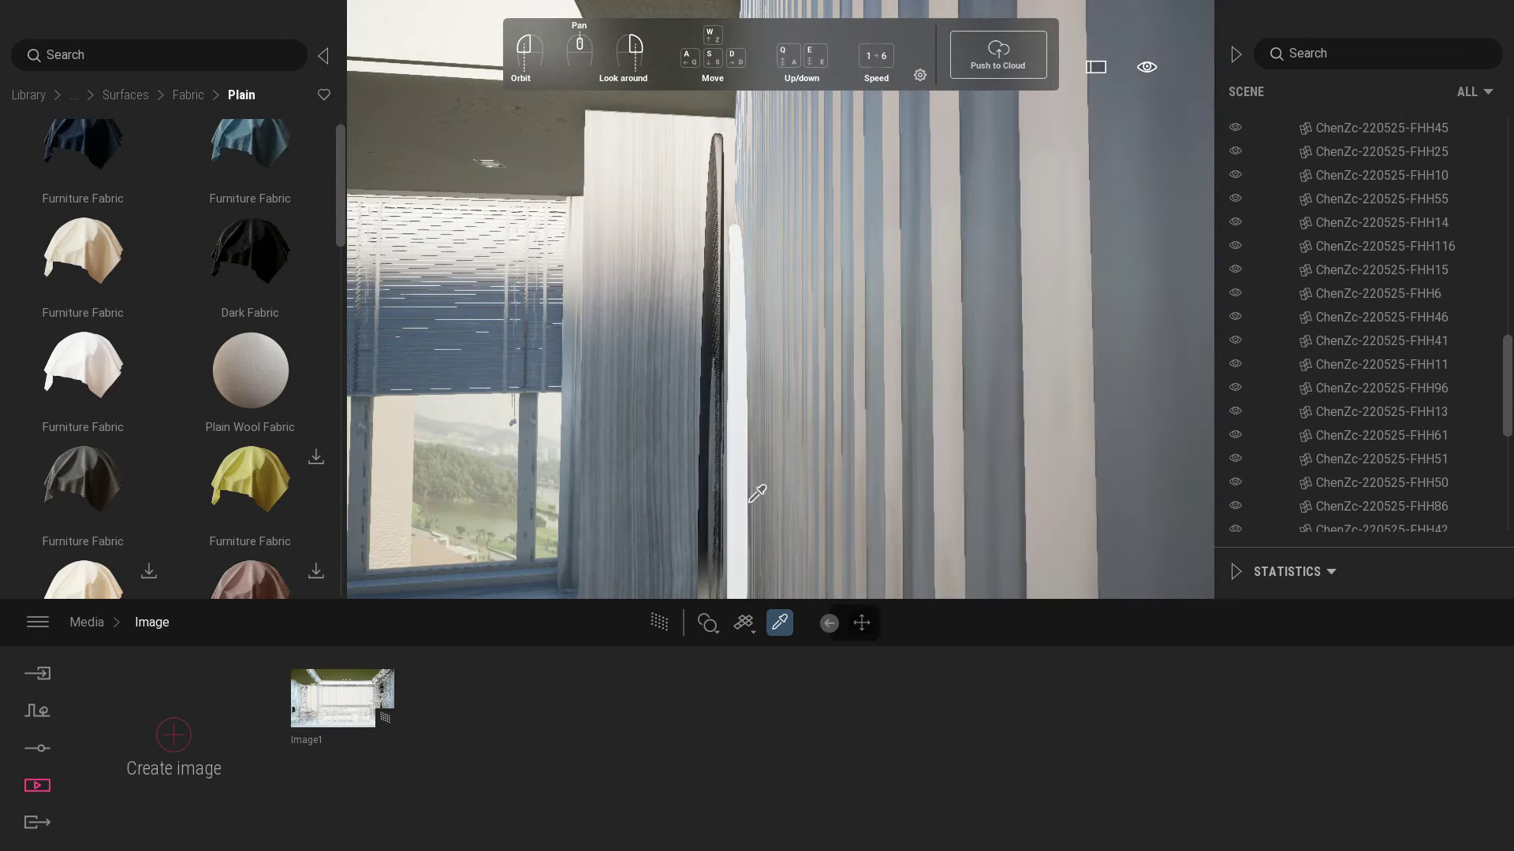
left_click(750, 494)
left_click(603, 738)
left_click_drag(615, 402, 661, 419)
left_click(748, 418)
left_click(838, 561)
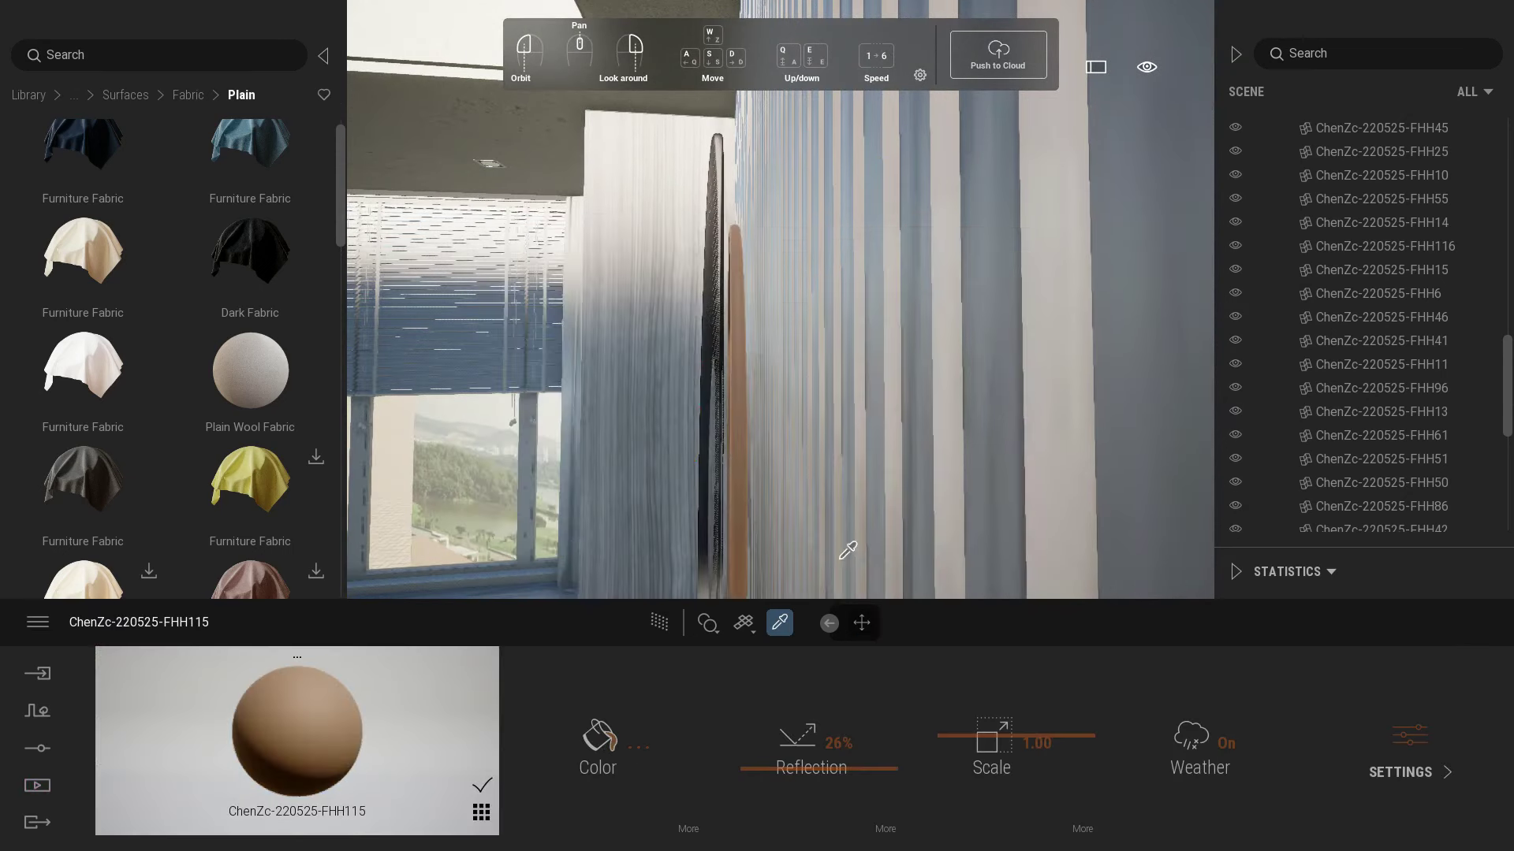
- Check the wall ring's new colour in the Image1 render view
left_click(37, 785)
left_click(300, 737)
left_click(350, 718)
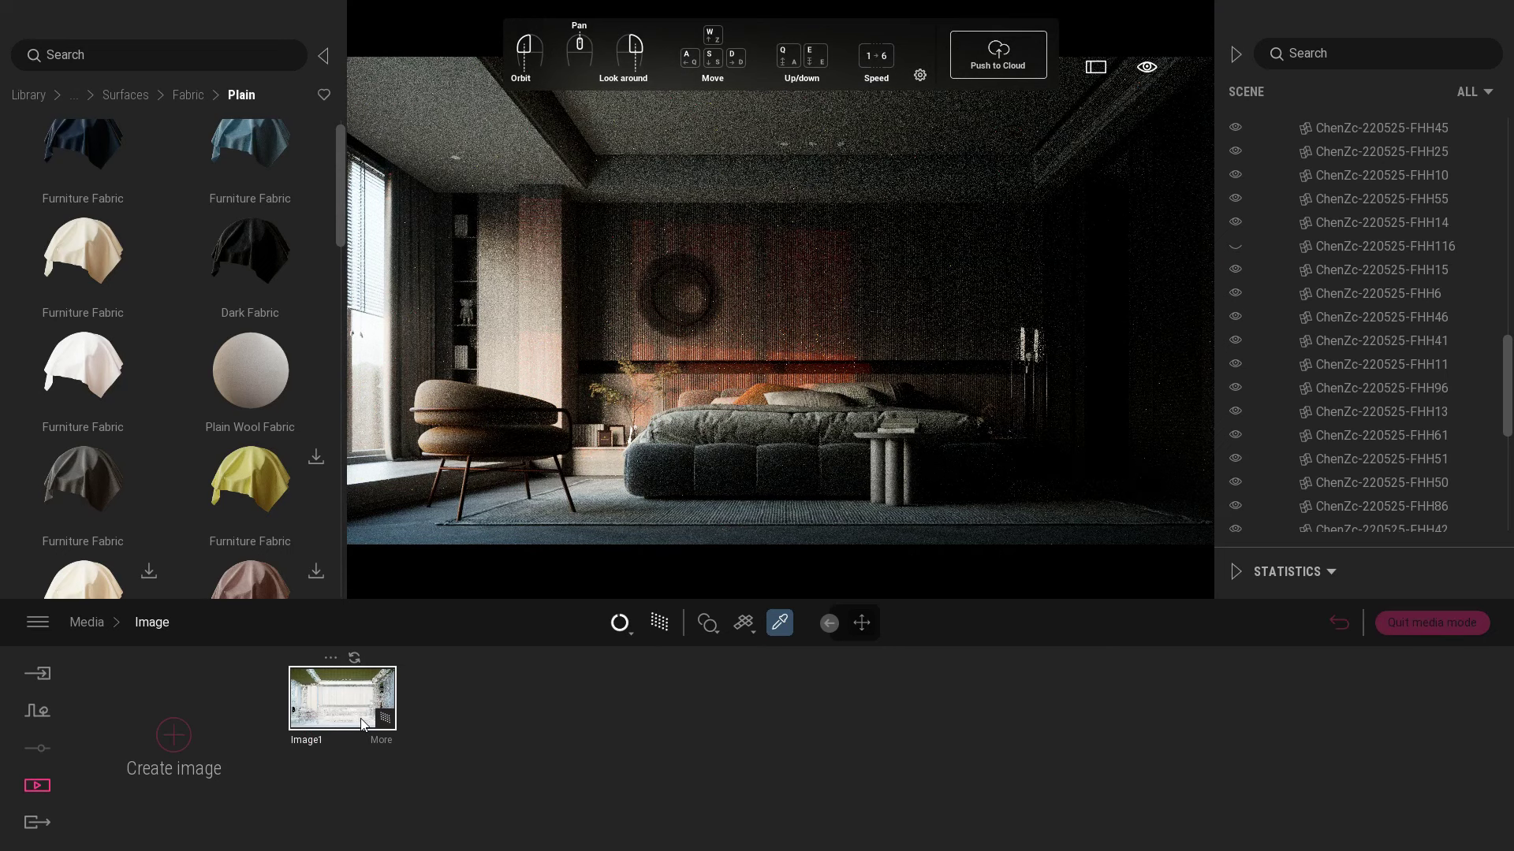
mouse_move(390, 744)
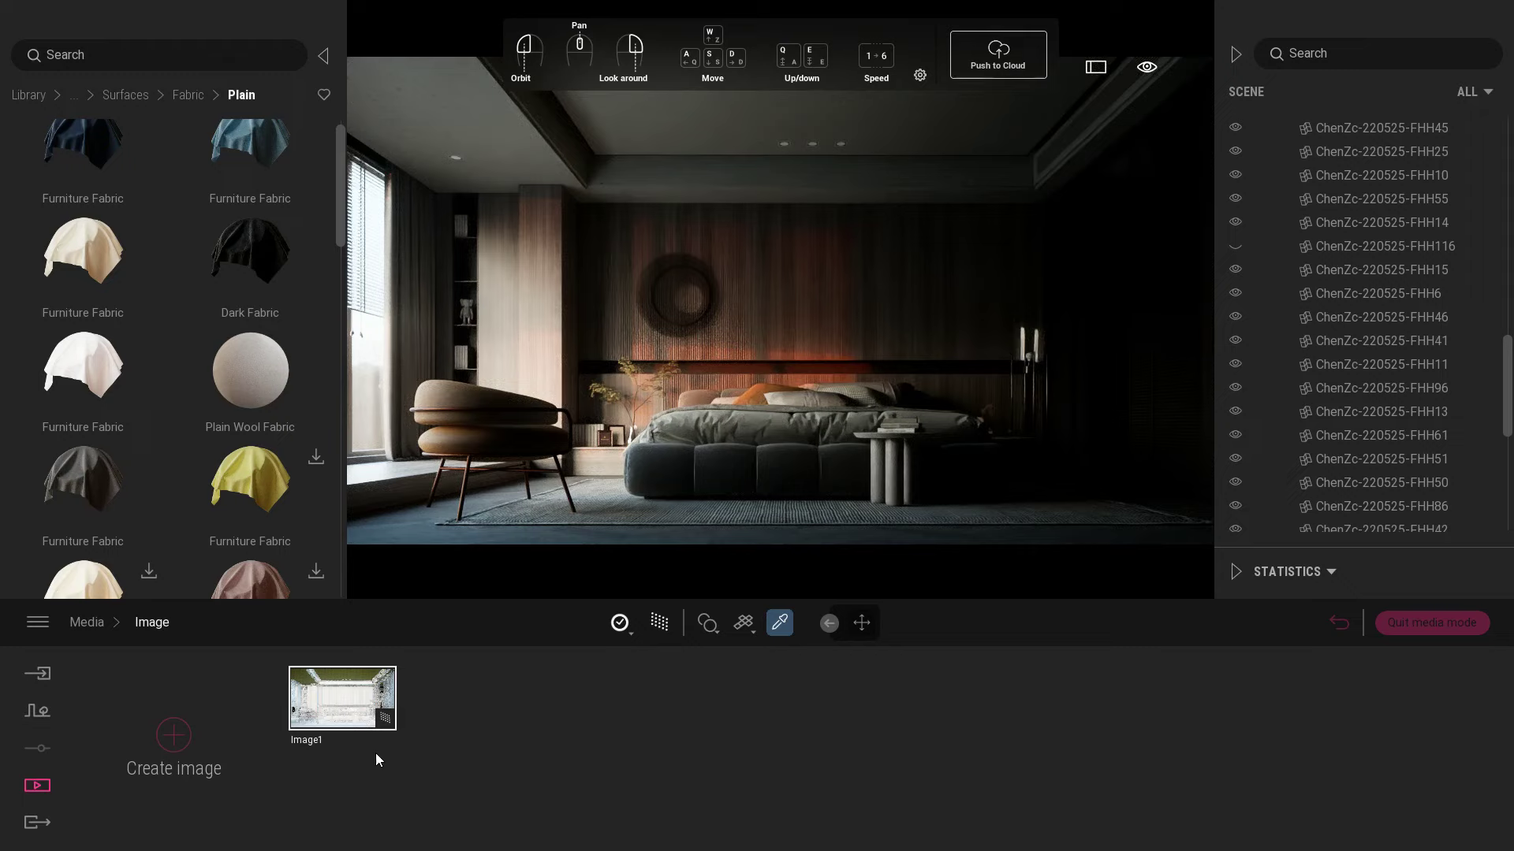
- Review Image1's output format and camera settings
left_click(383, 742)
left_click(1285, 734)
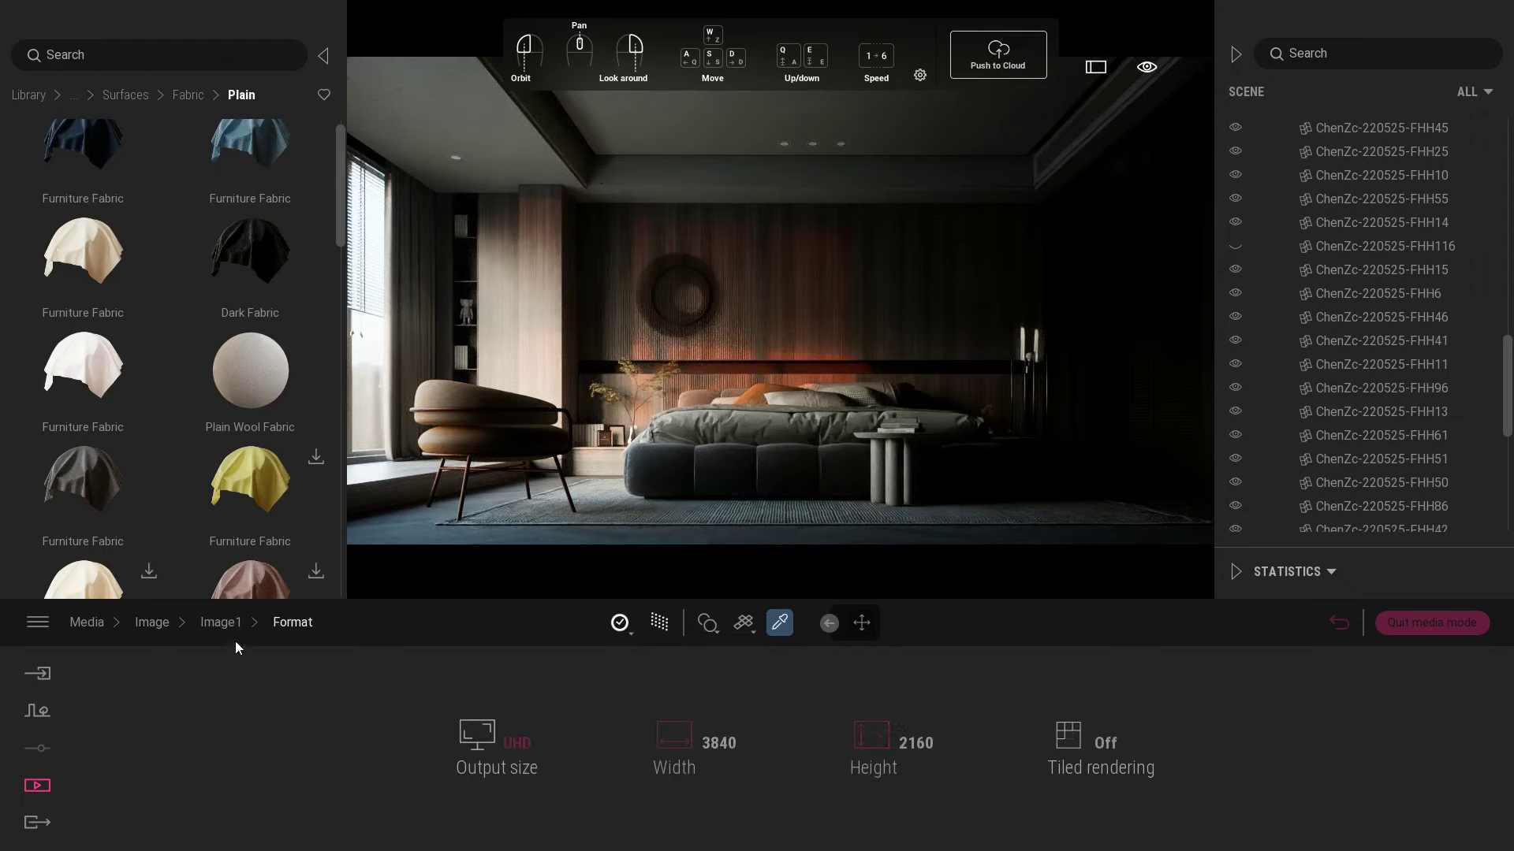
left_click(221, 622)
left_click(1099, 749)
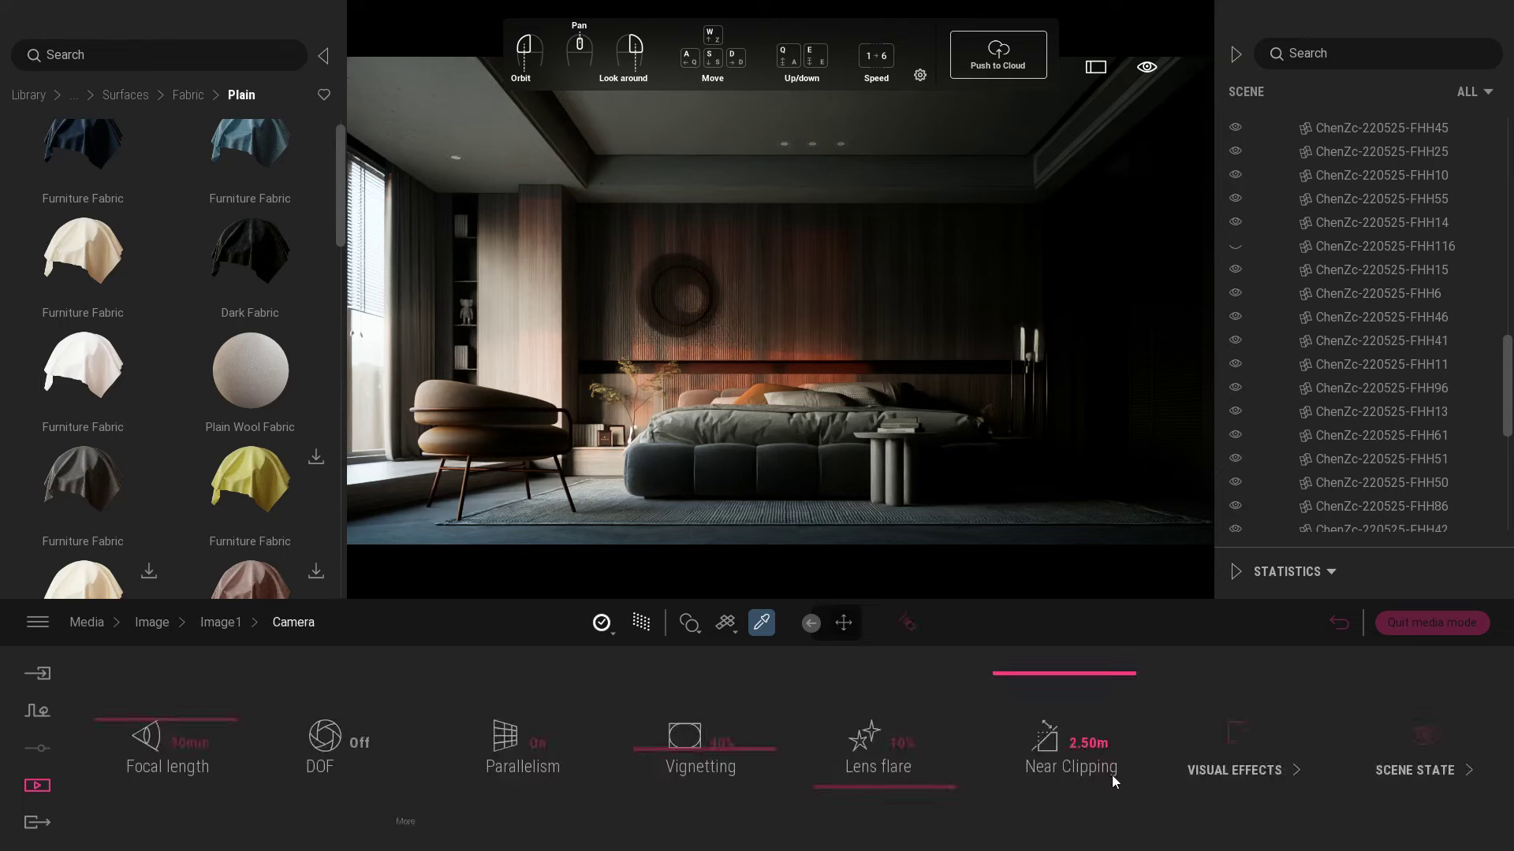
- Choose the Line Light filter type in Image1's camera visual effects
left_click(1237, 755)
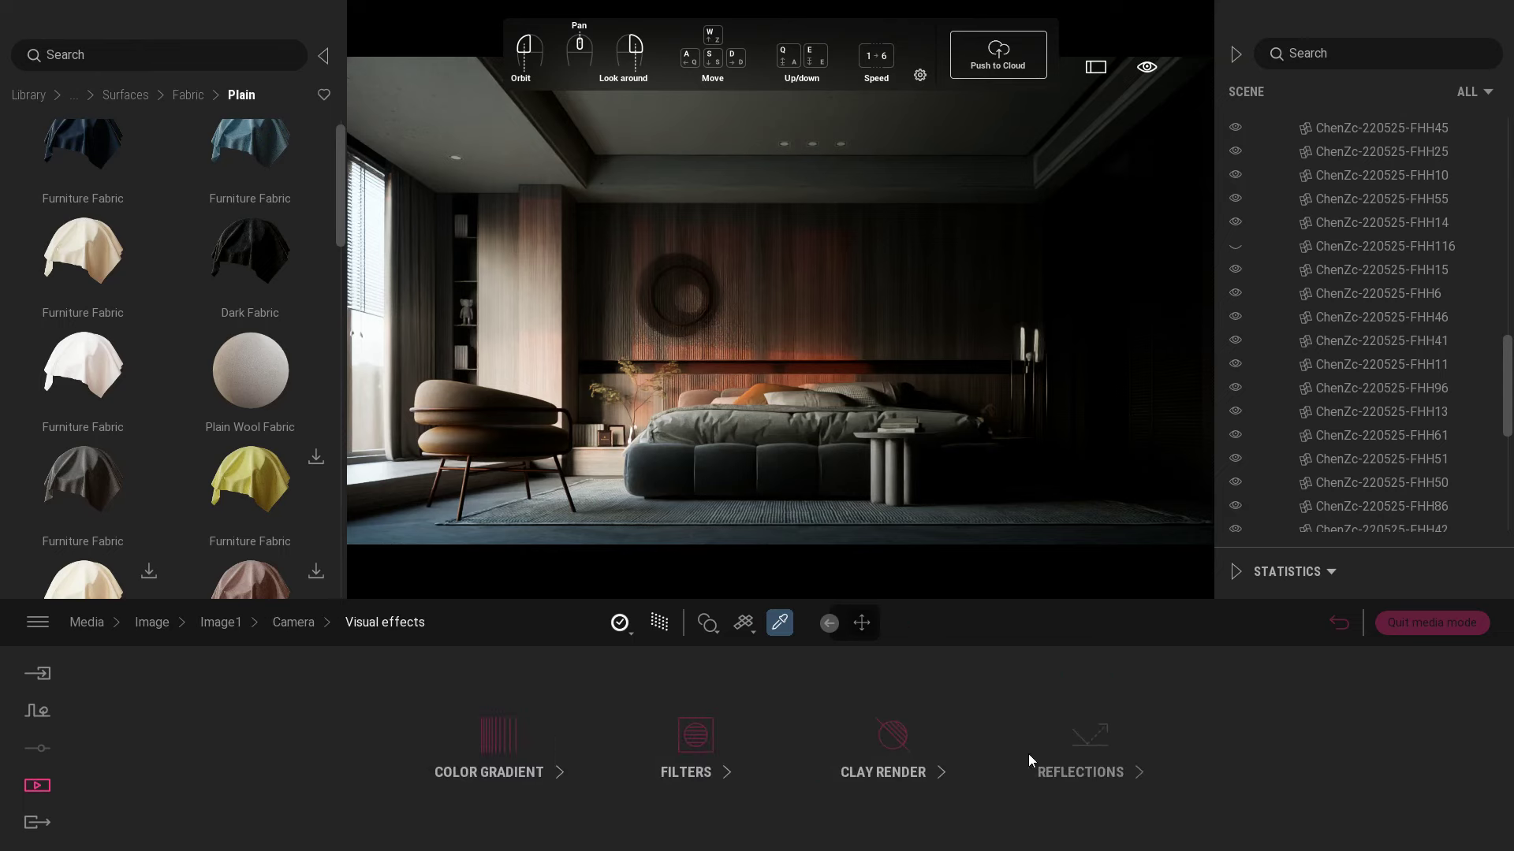
left_click(722, 755)
left_click(810, 744)
left_click_drag(1032, 579, 1043, 660)
left_click(647, 631)
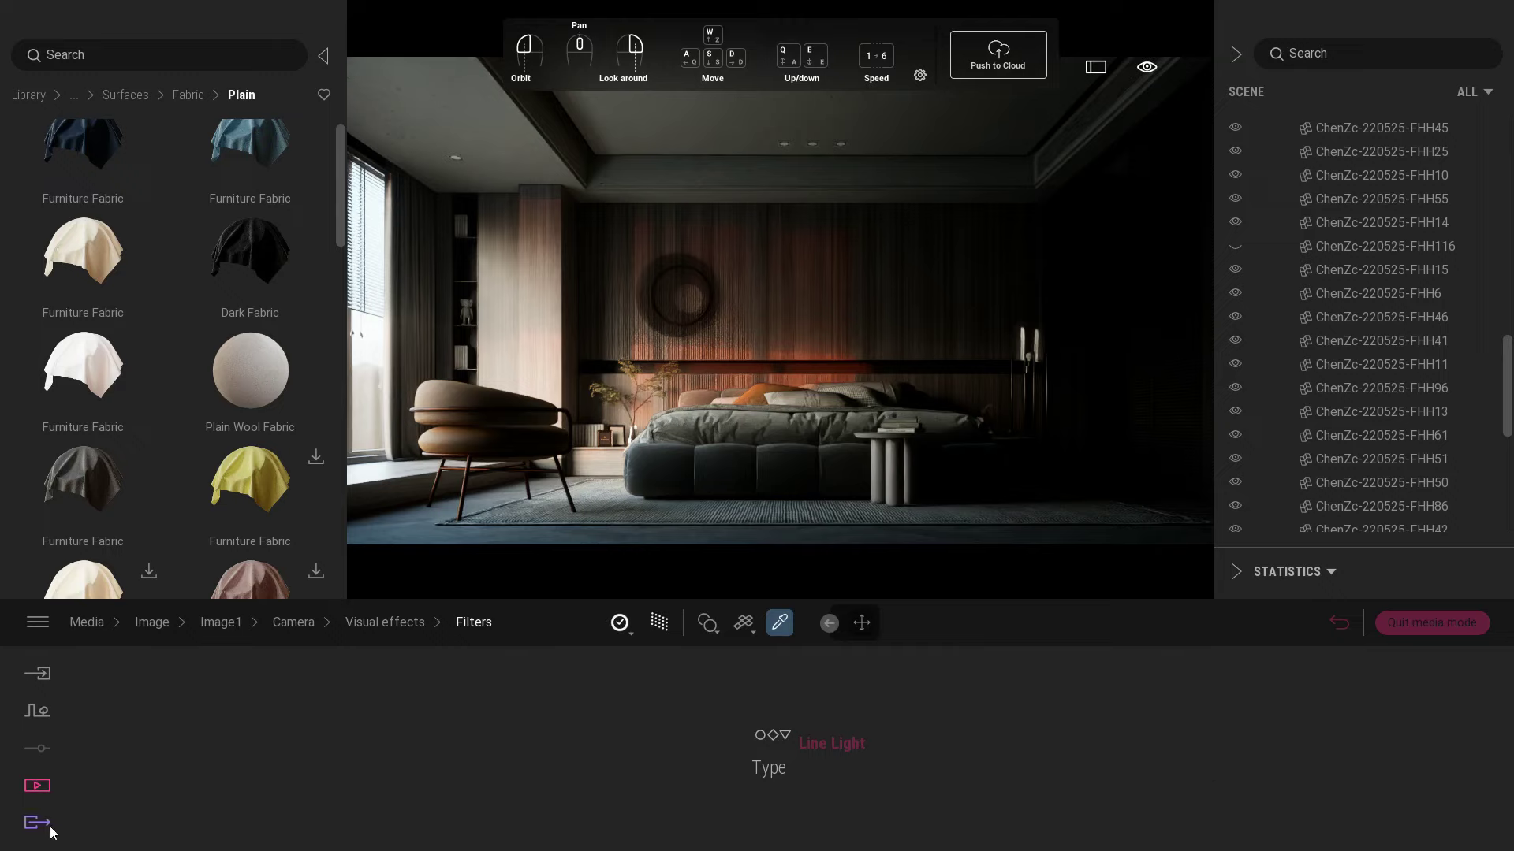
- Review Image1's path tracer renderer settings
left_click(312, 626)
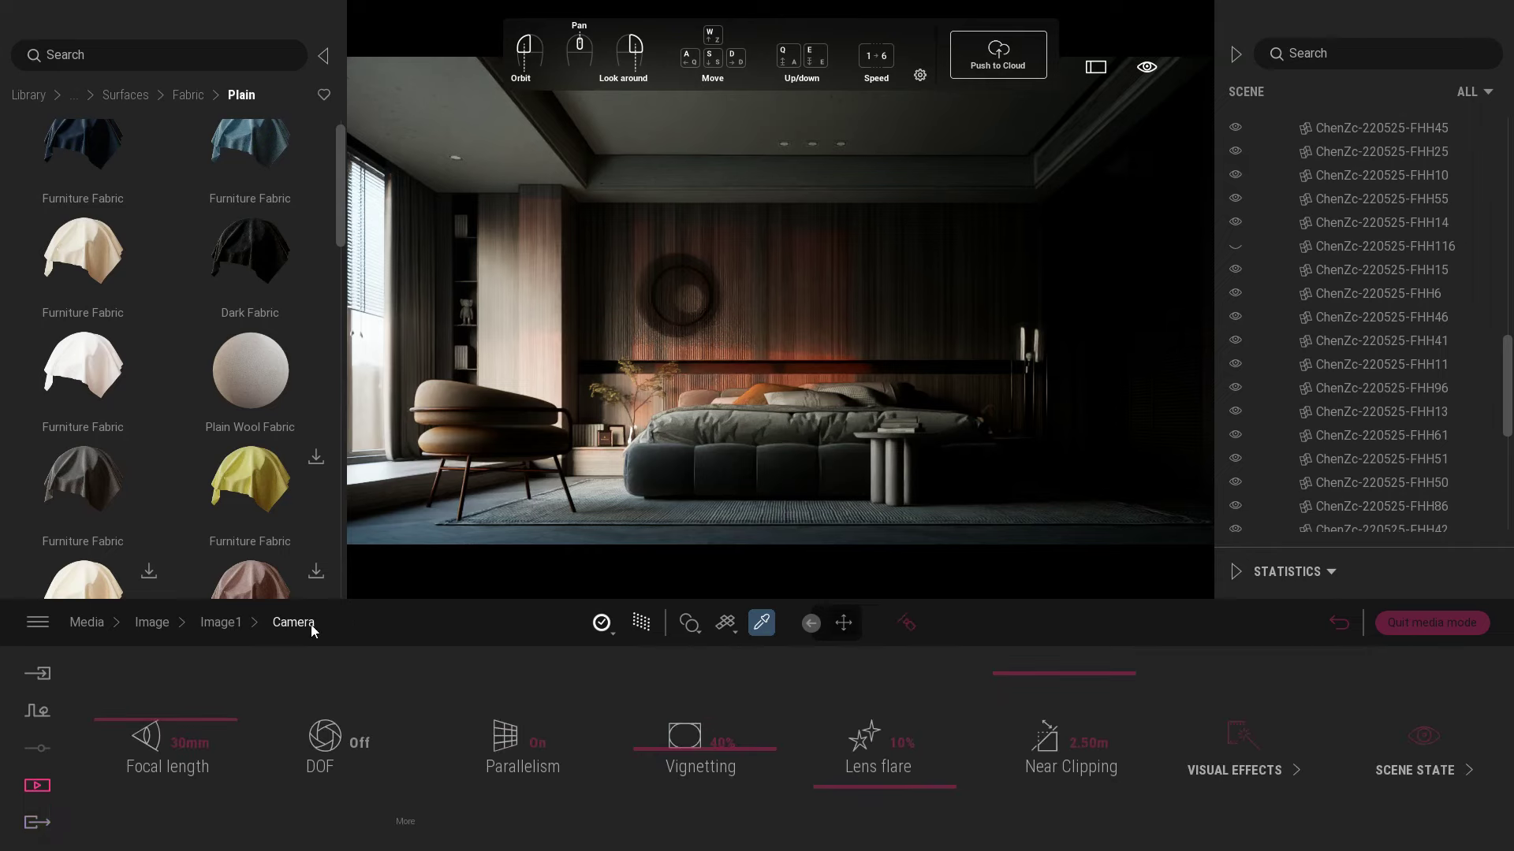
left_click(224, 628)
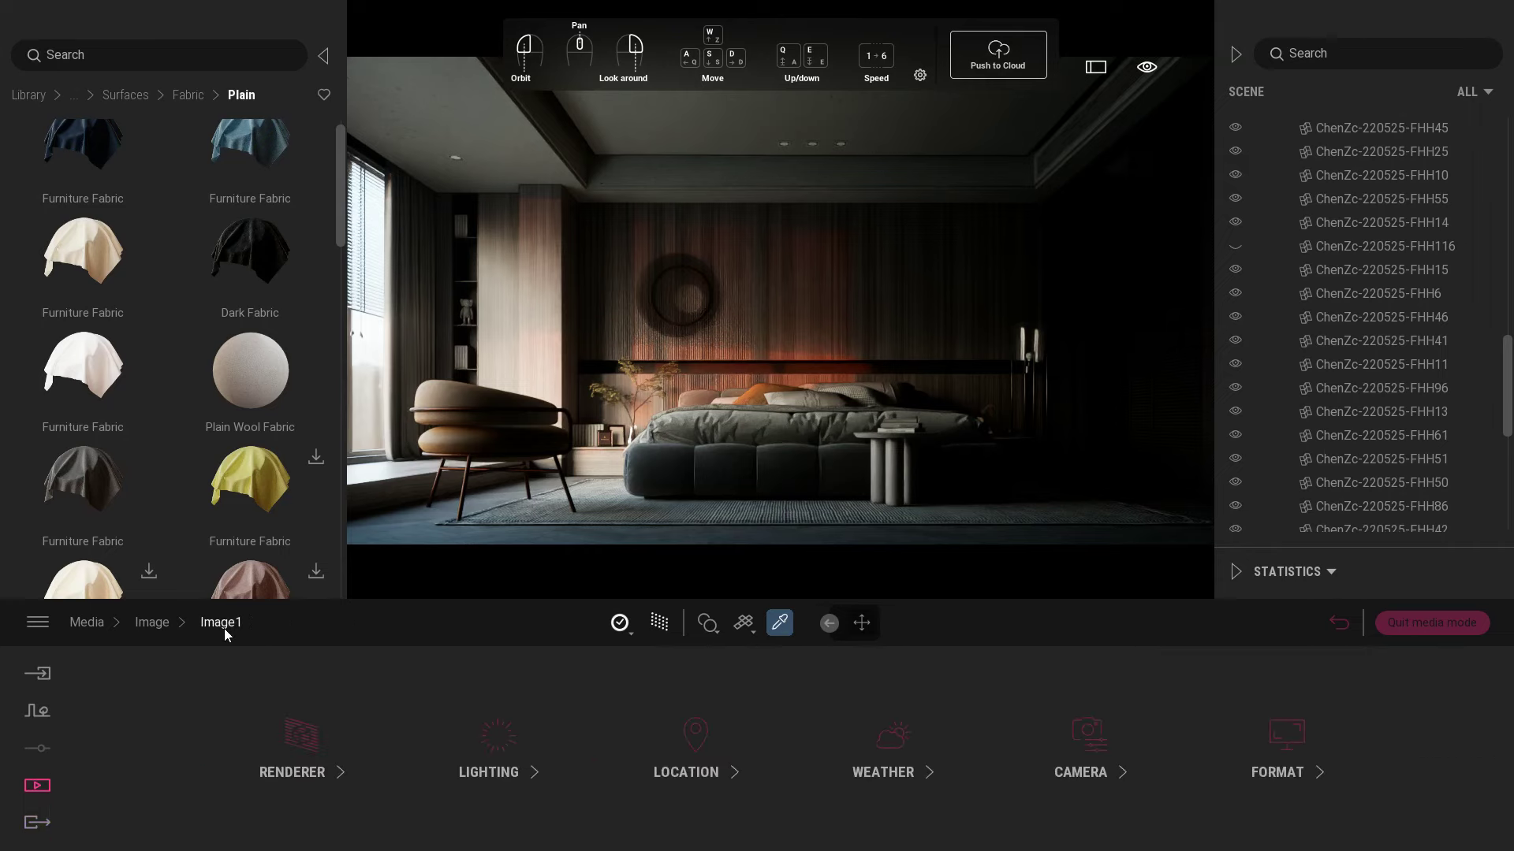
left_click(300, 731)
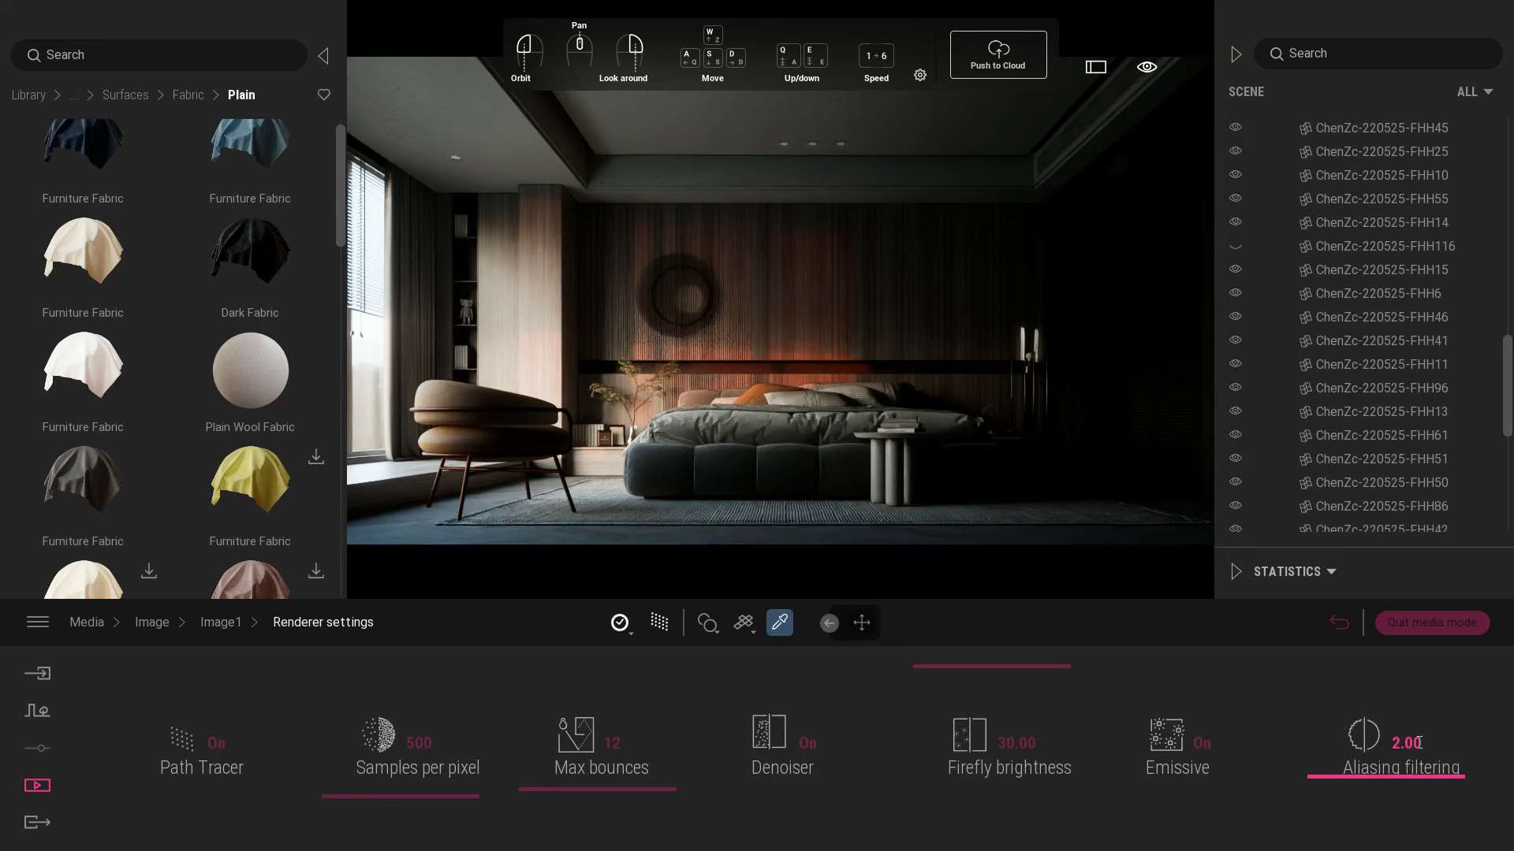
- Export Image1 locally, view the resulting Image1.png, and close the photo viewer
left_click(36, 823)
left_click(215, 745)
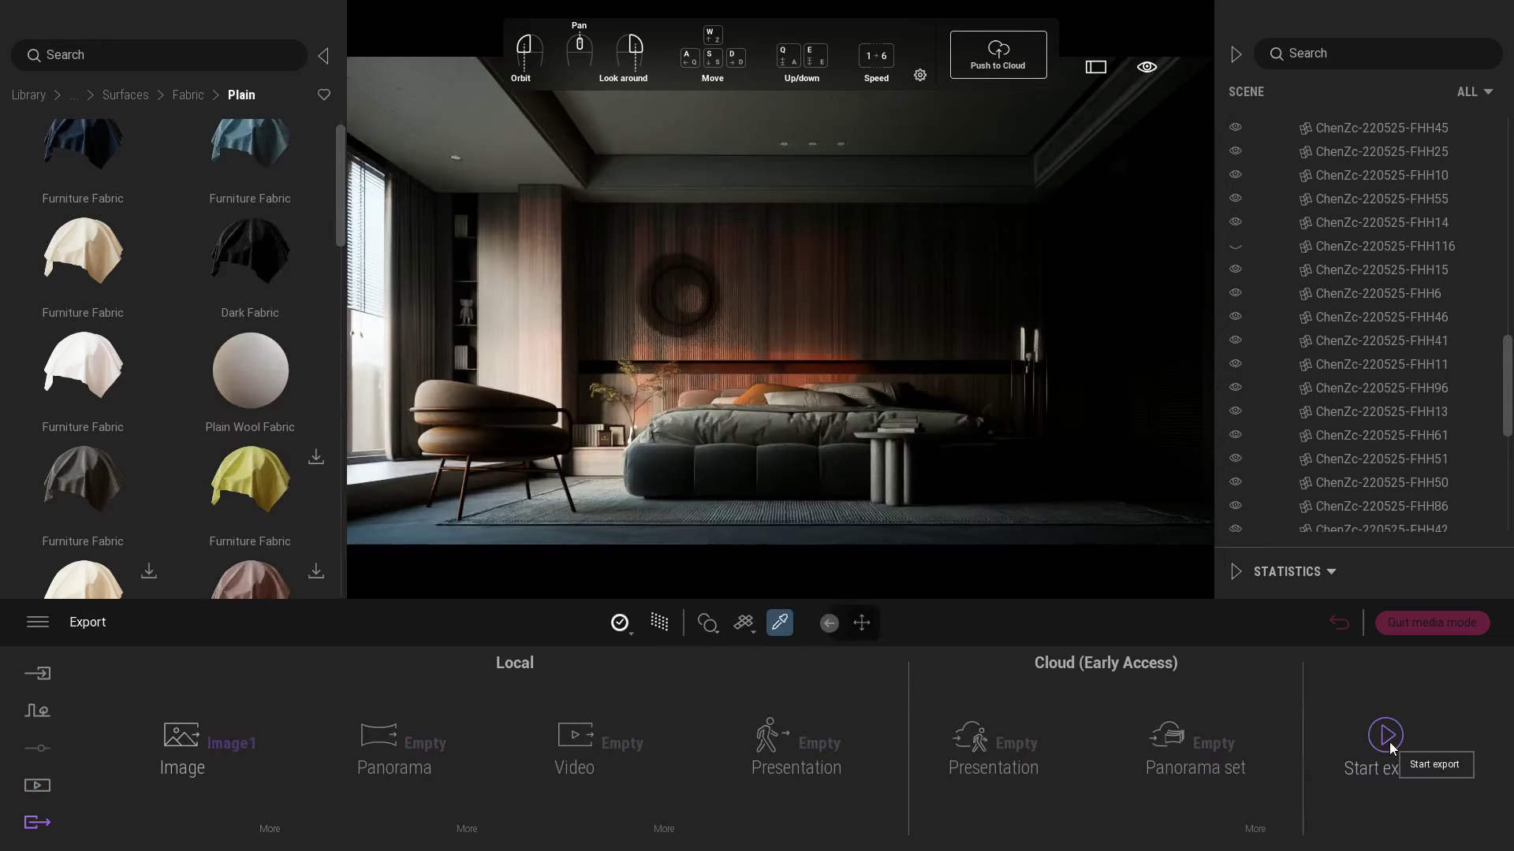
left_click(1385, 737)
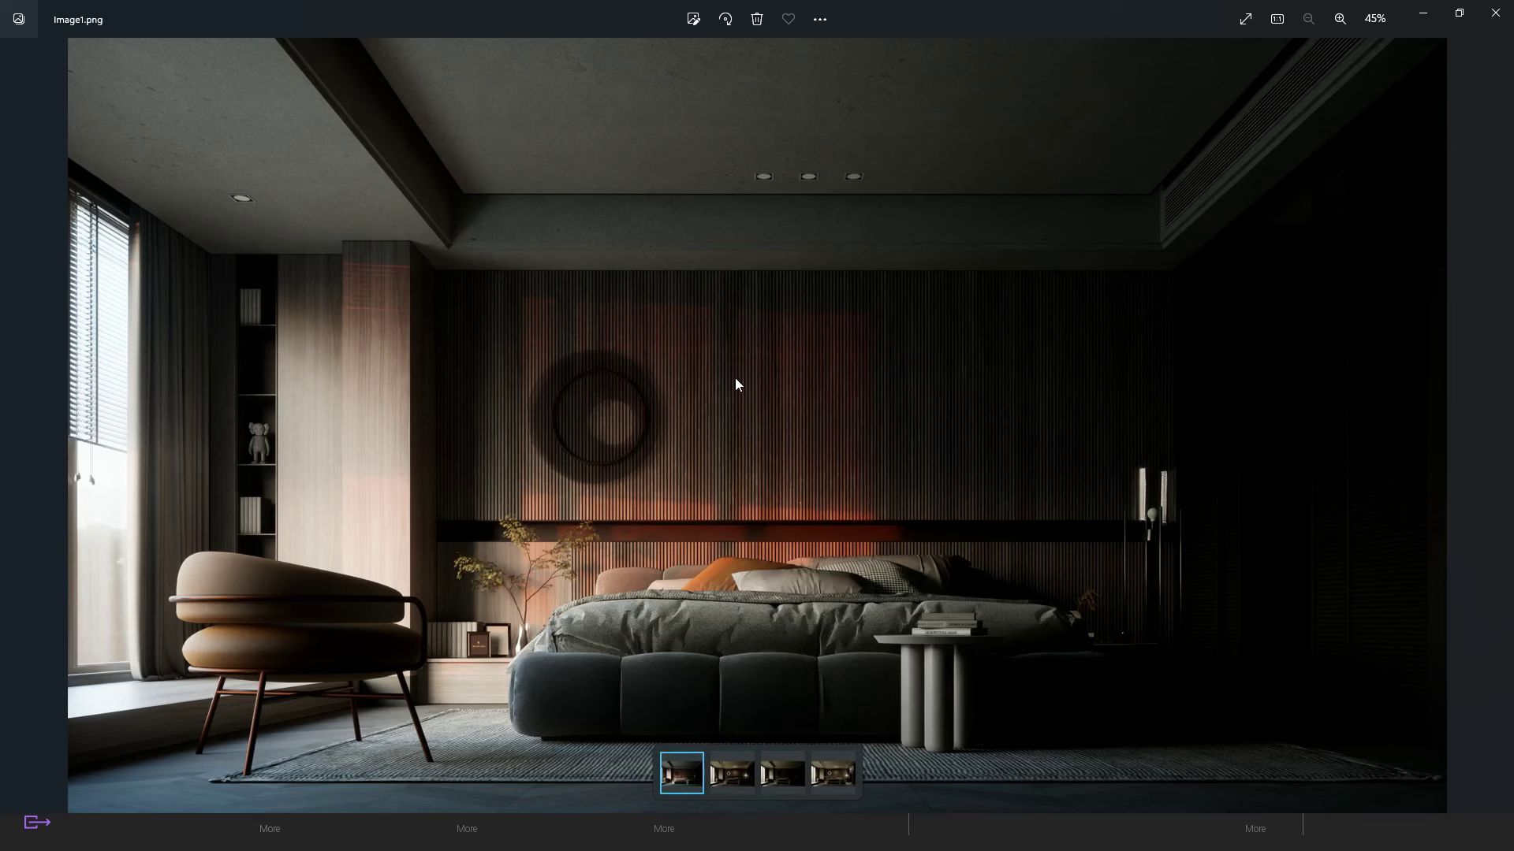
left_click(1496, 16)
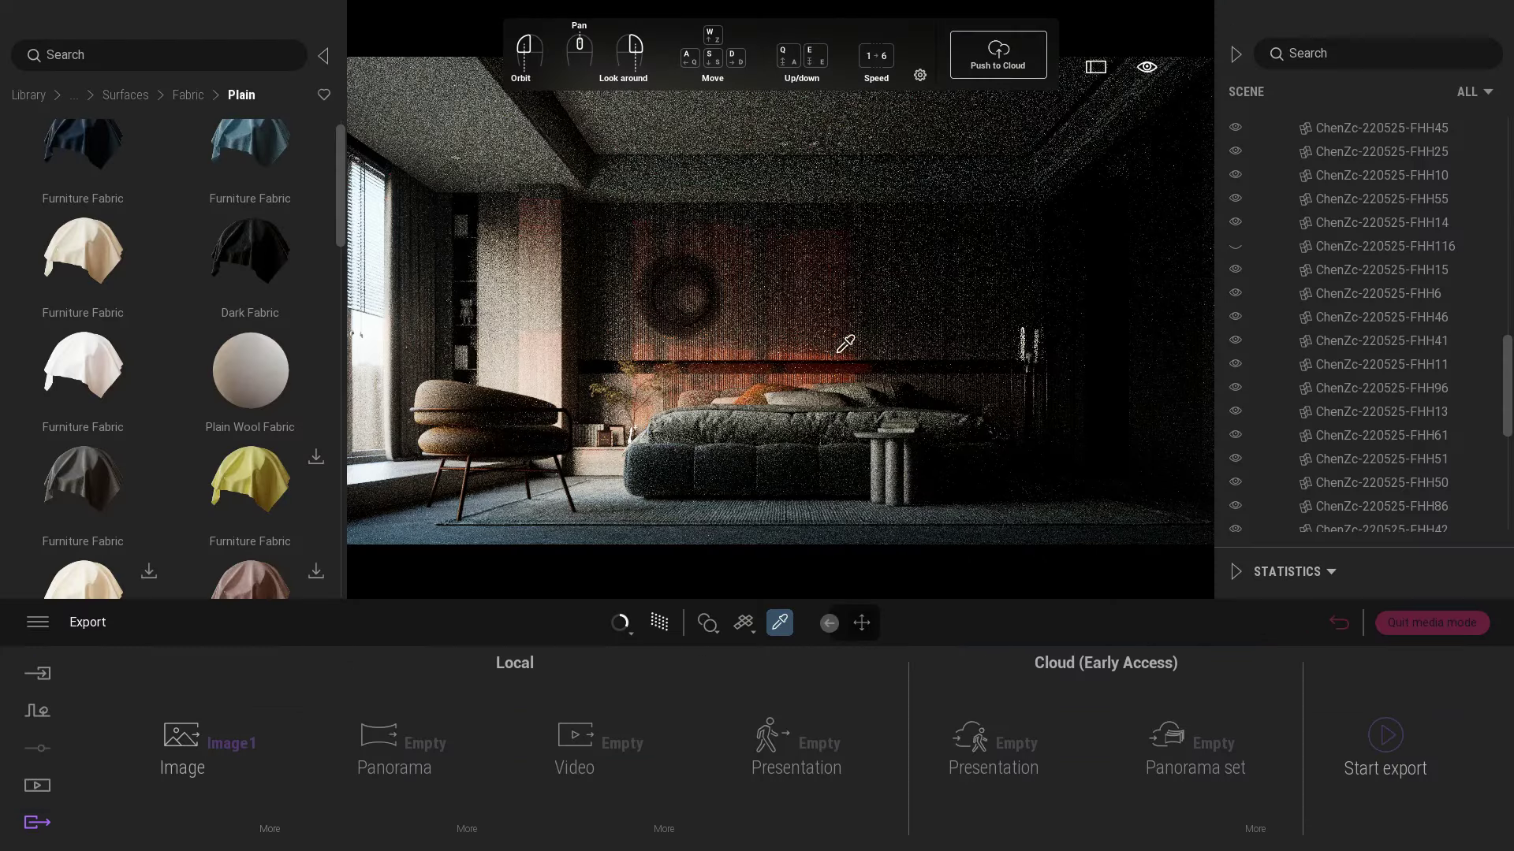
- Create a second media image from the current bedroom view and quit media mode
left_click(46, 785)
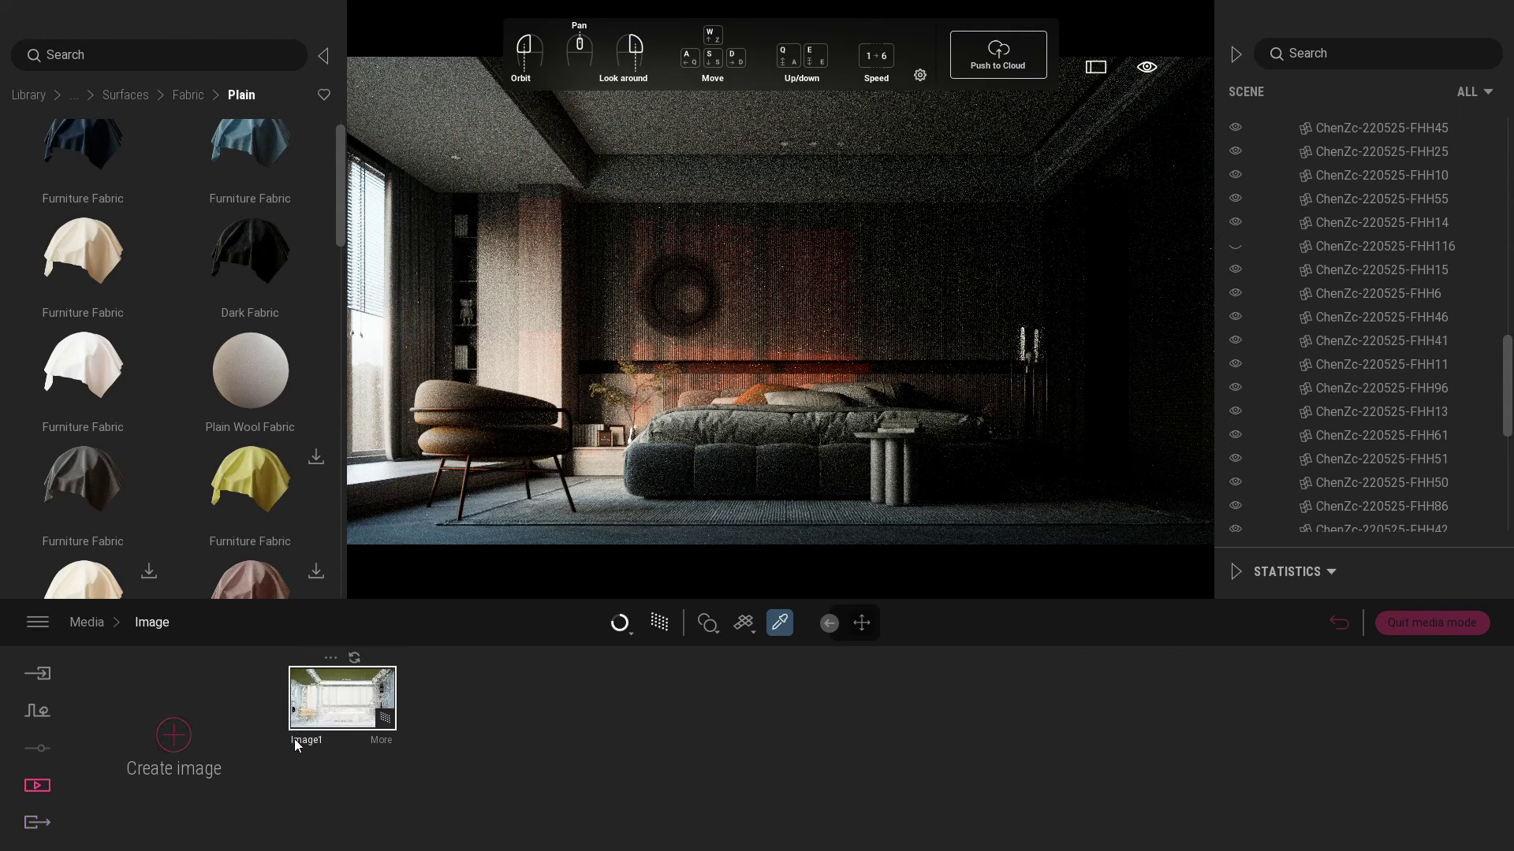
left_click(173, 734)
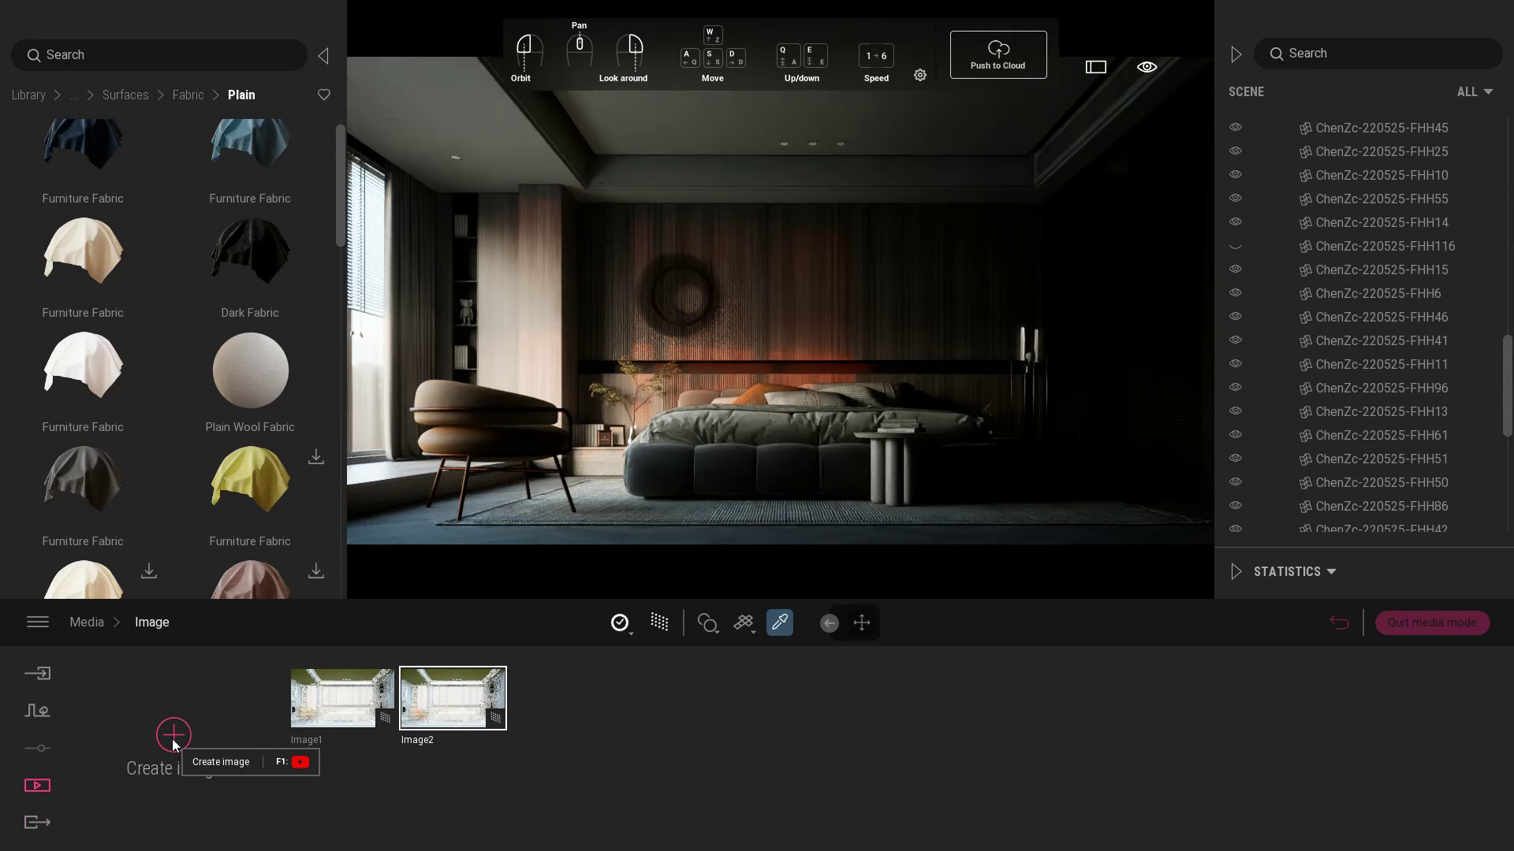
left_click(1432, 623)
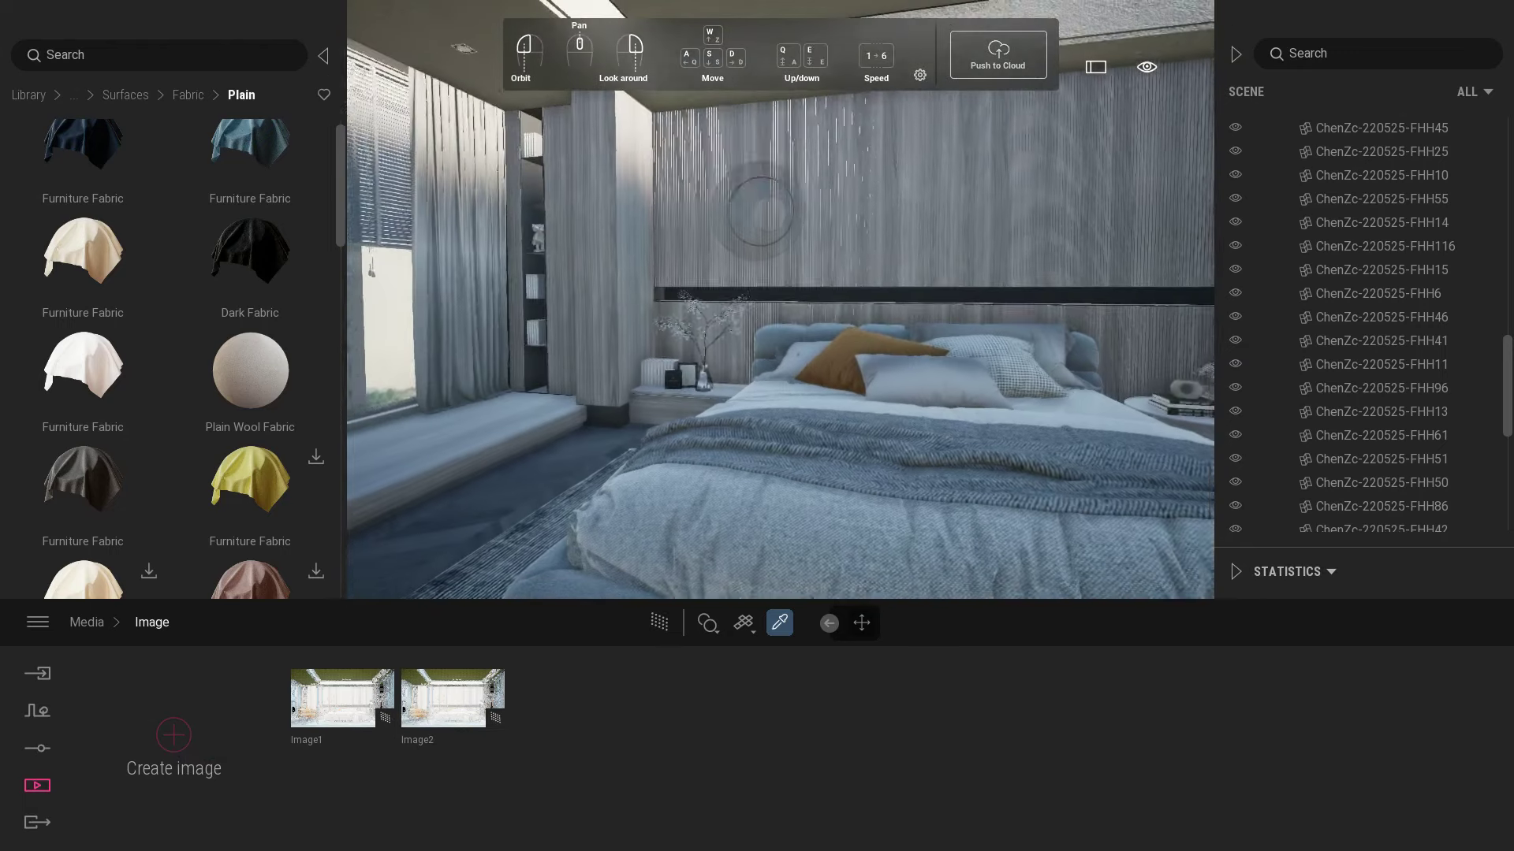
- Set the glow of the recessed ceiling spotlights' material to 10 nit
key("w")
right_click_drag(875, 504, 946, 300)
right_click_drag(871, 442, 875, 397)
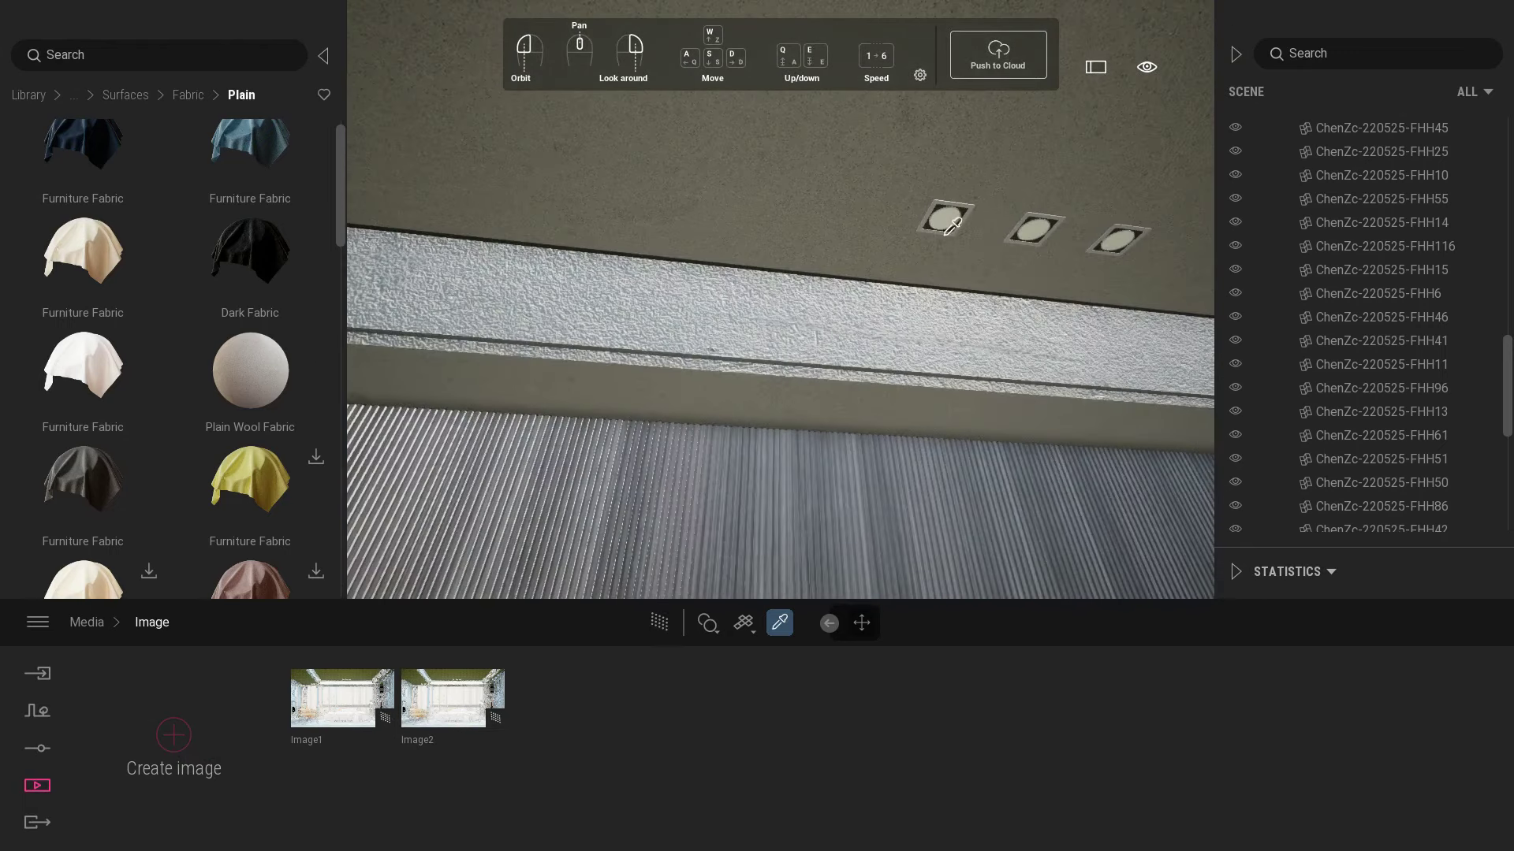
left_click(946, 215)
left_click(1415, 754)
left_click(843, 743)
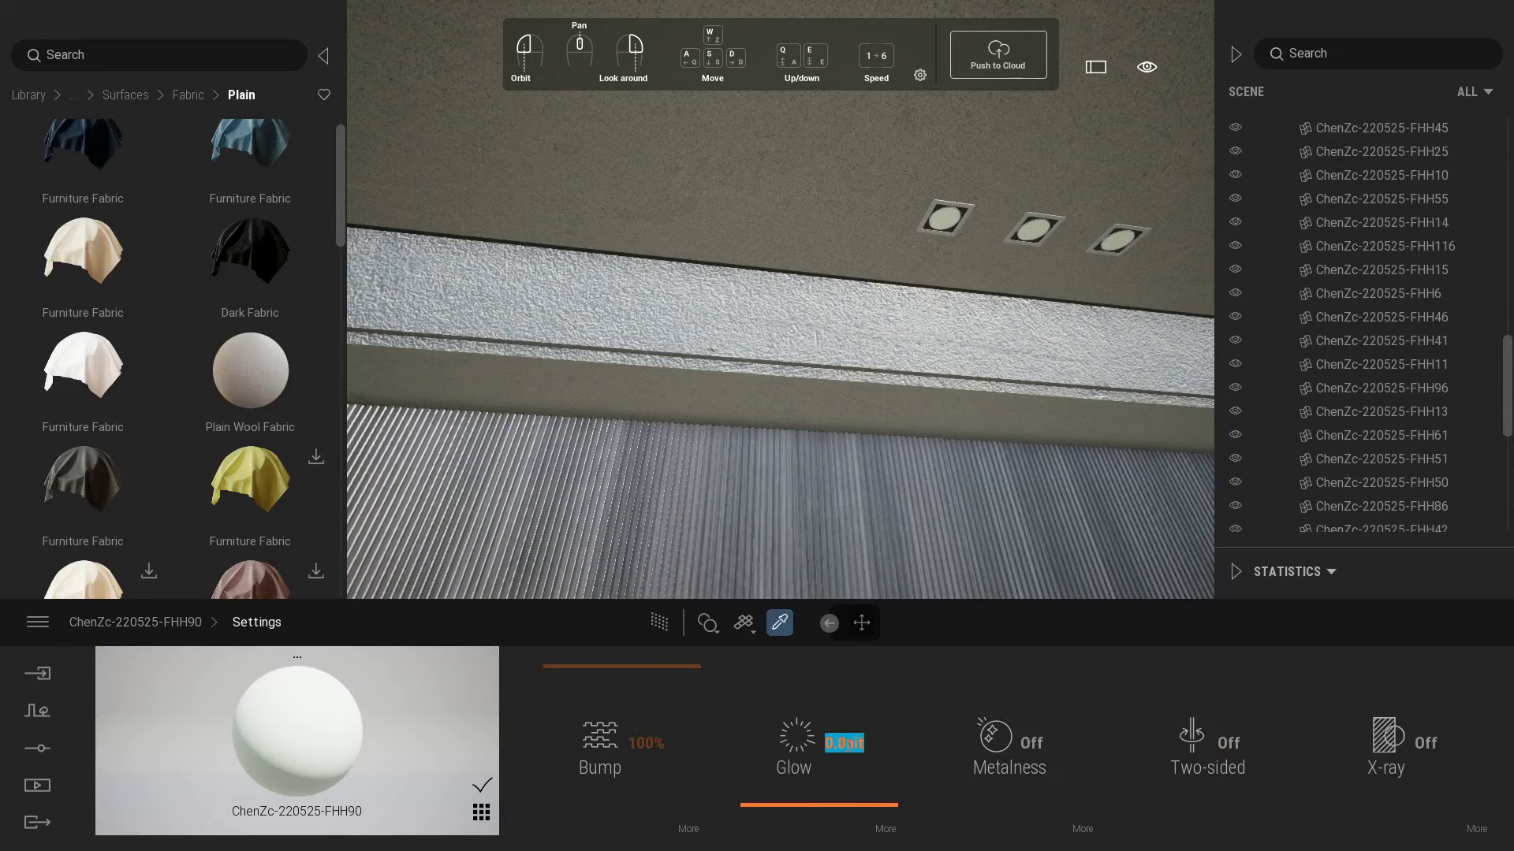
type("10")
key("Return")
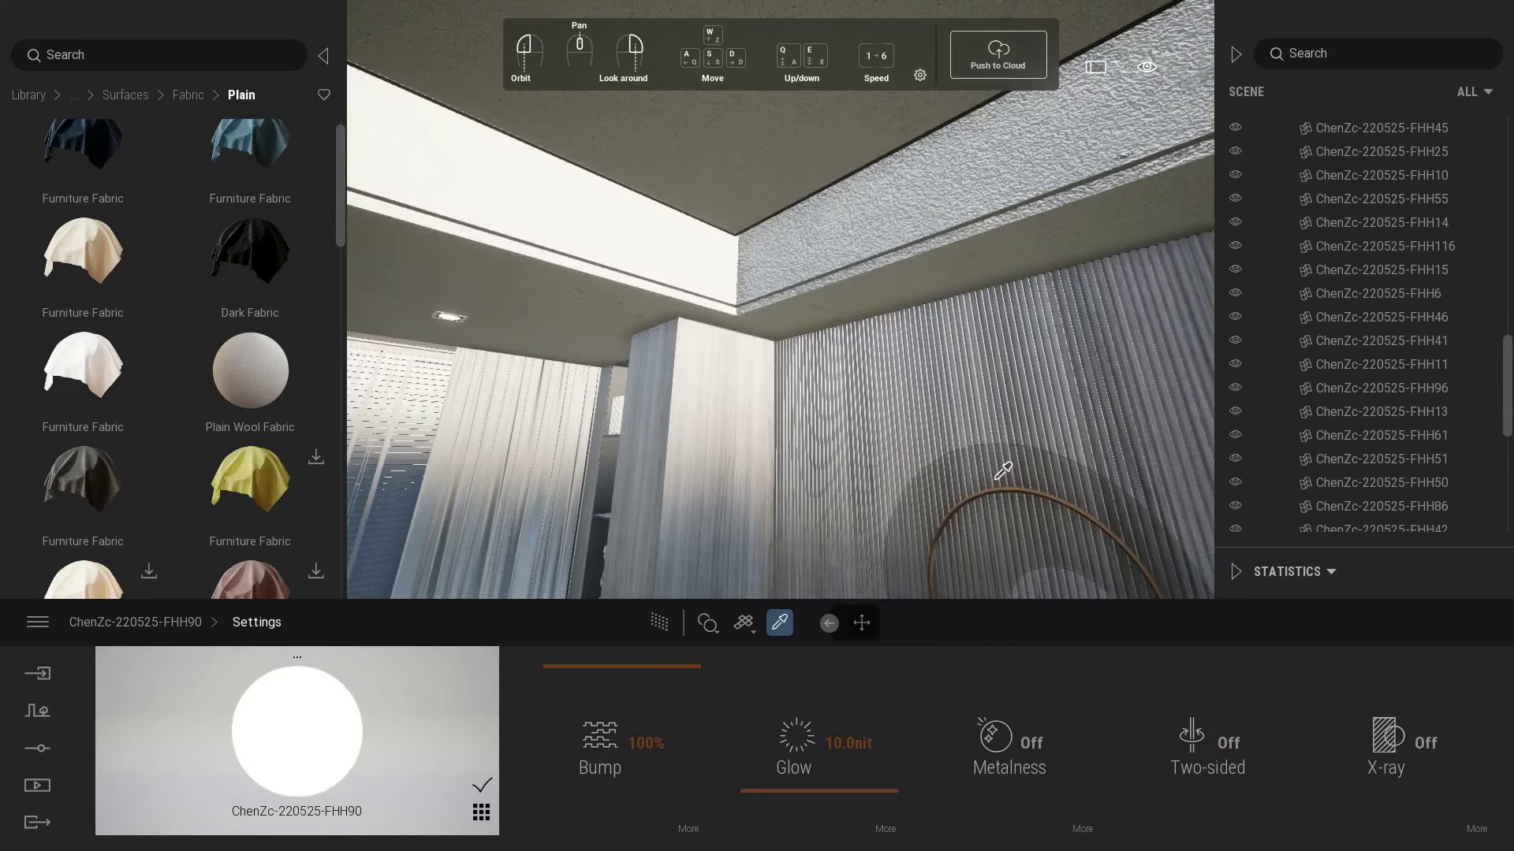
- Set the glow of the bedside floor lamp's bulb material to 5 nit
right_click_drag(1023, 463, 685, 411)
key("w")
key("w")
key("a")
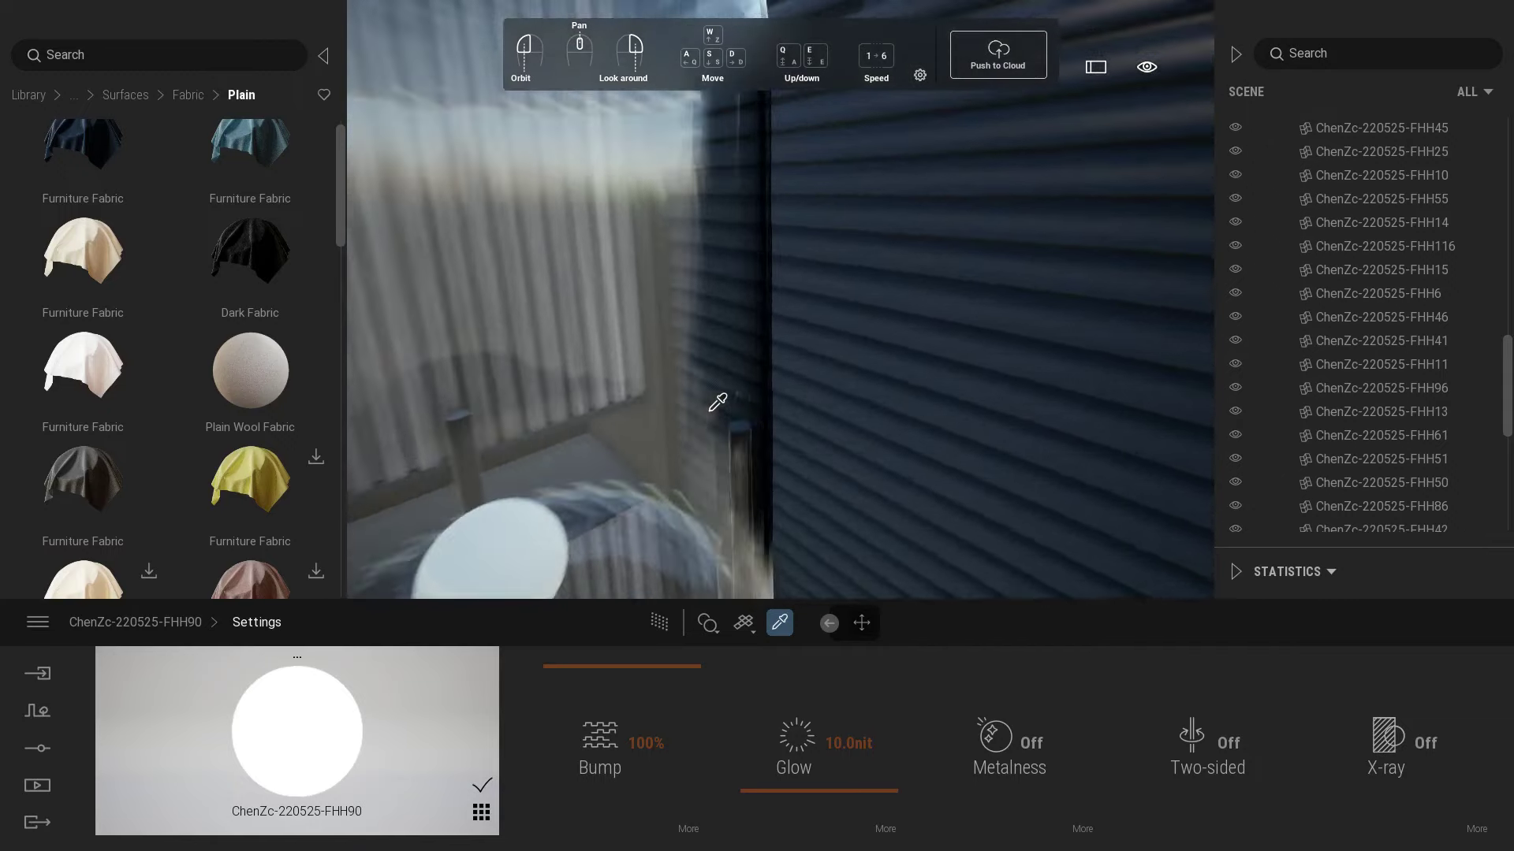
key("e")
left_click(709, 411)
left_click(1363, 733)
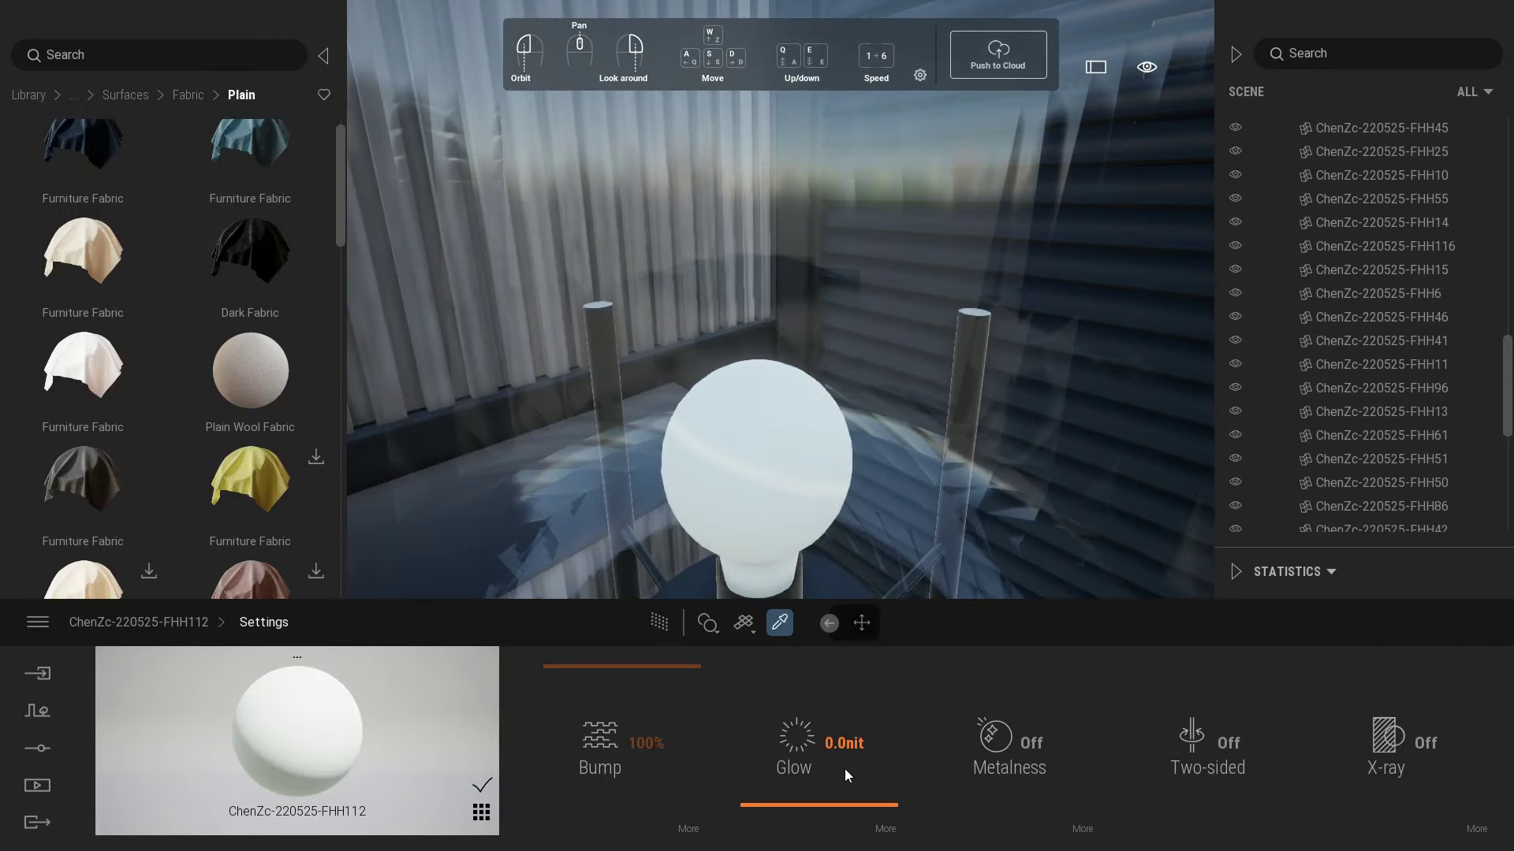
type("5")
key("Return")
- Set the glow of the wall ring's material to 10 nit
mouse_move(855, 292)
right_mouse_down()
mouse_move(921, 296)
mouse_move(851, 276)
right_mouse_up()
key("a")
key("w")
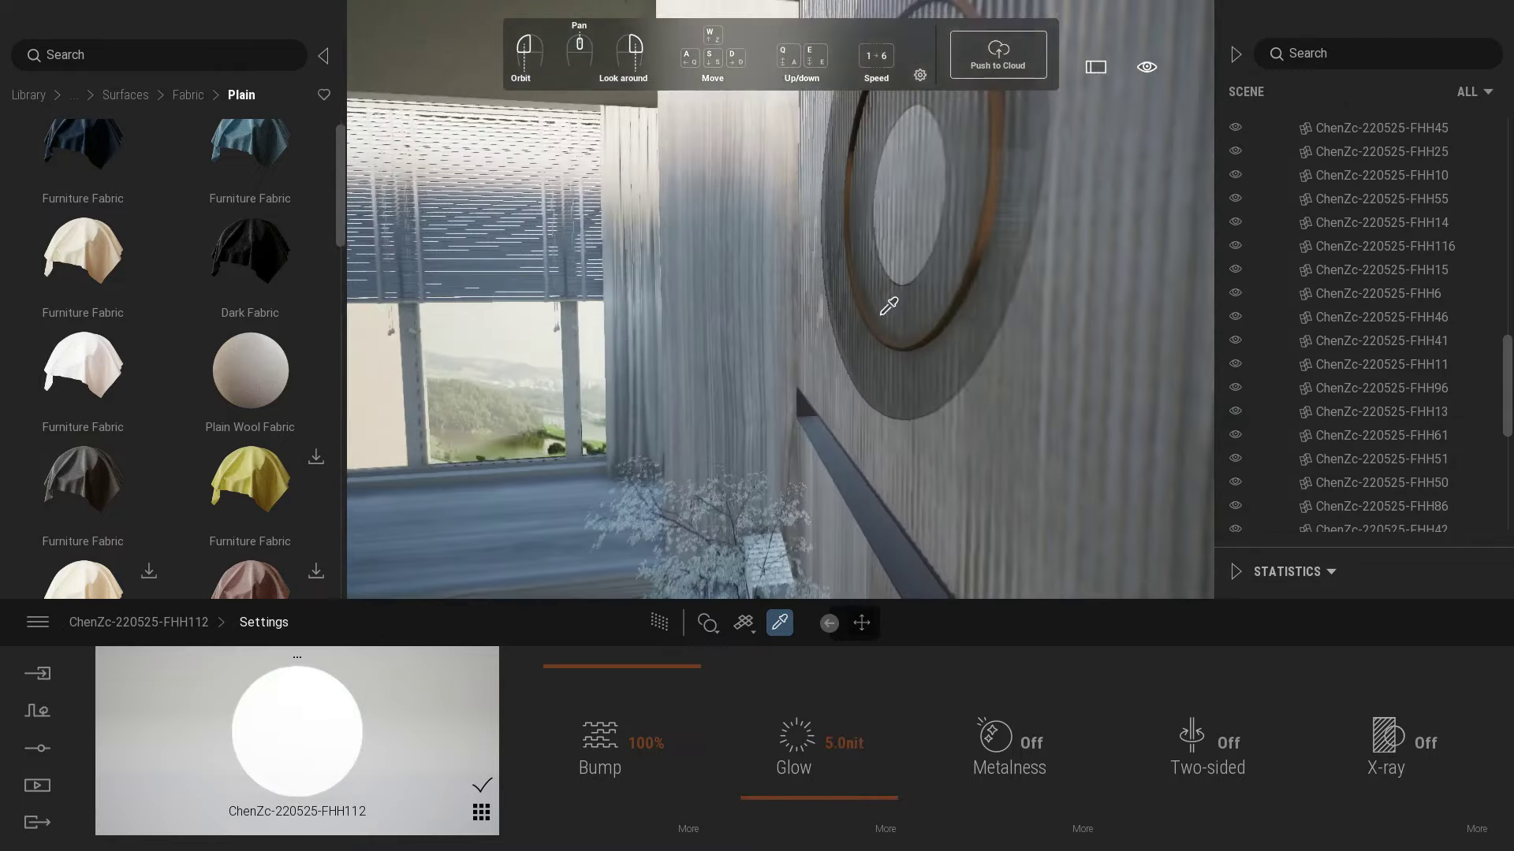
key("d")
left_click(662, 209)
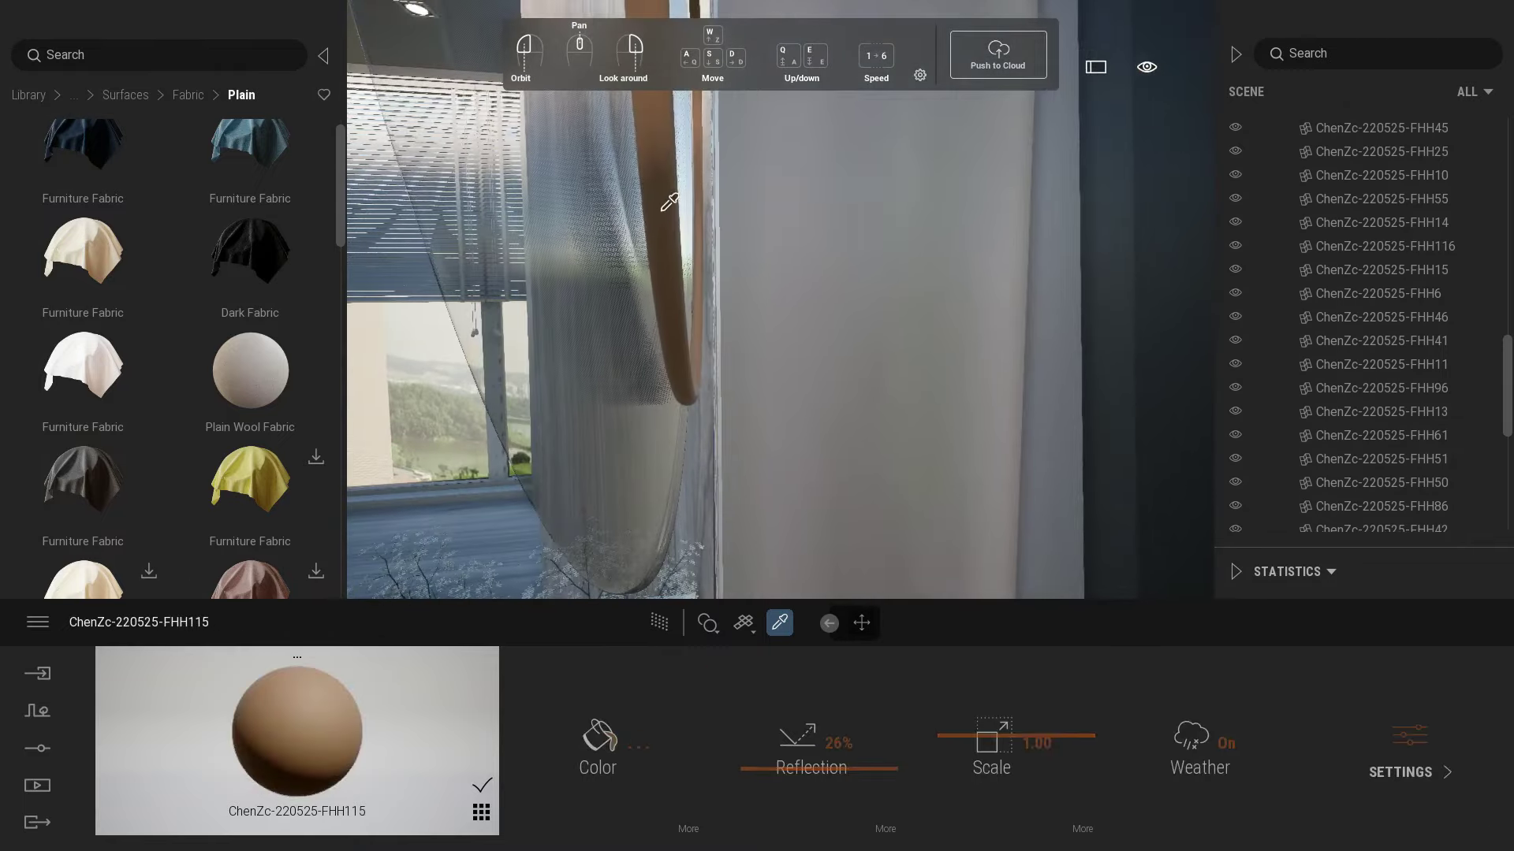
left_click(1387, 752)
left_click(848, 744)
type("10")
key("Return")
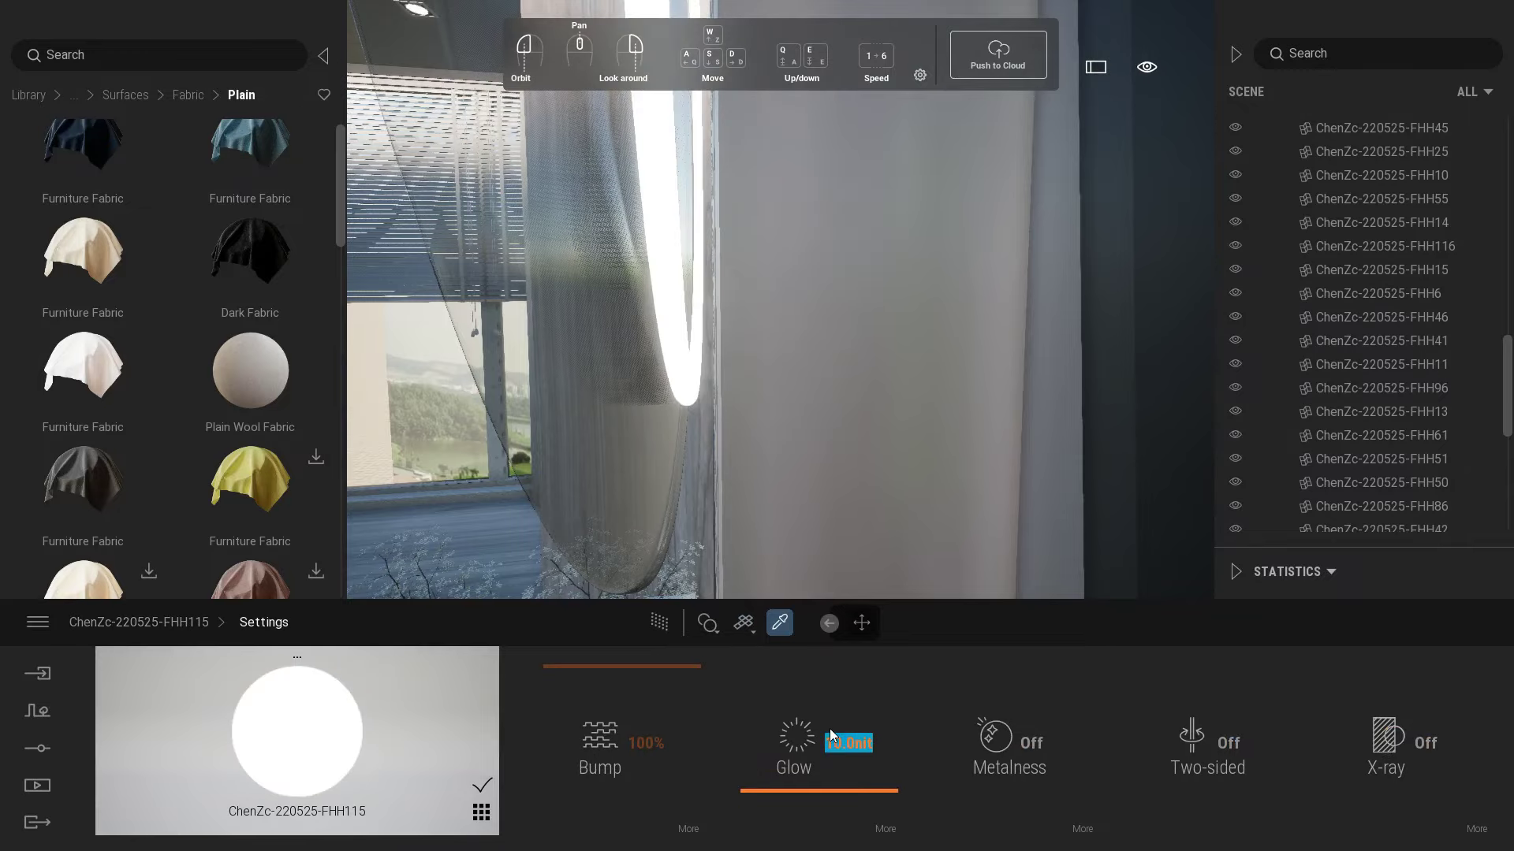
- Check the glowing lamps in the Image2 render view
left_click(31, 820)
left_click(260, 768)
left_click(460, 693)
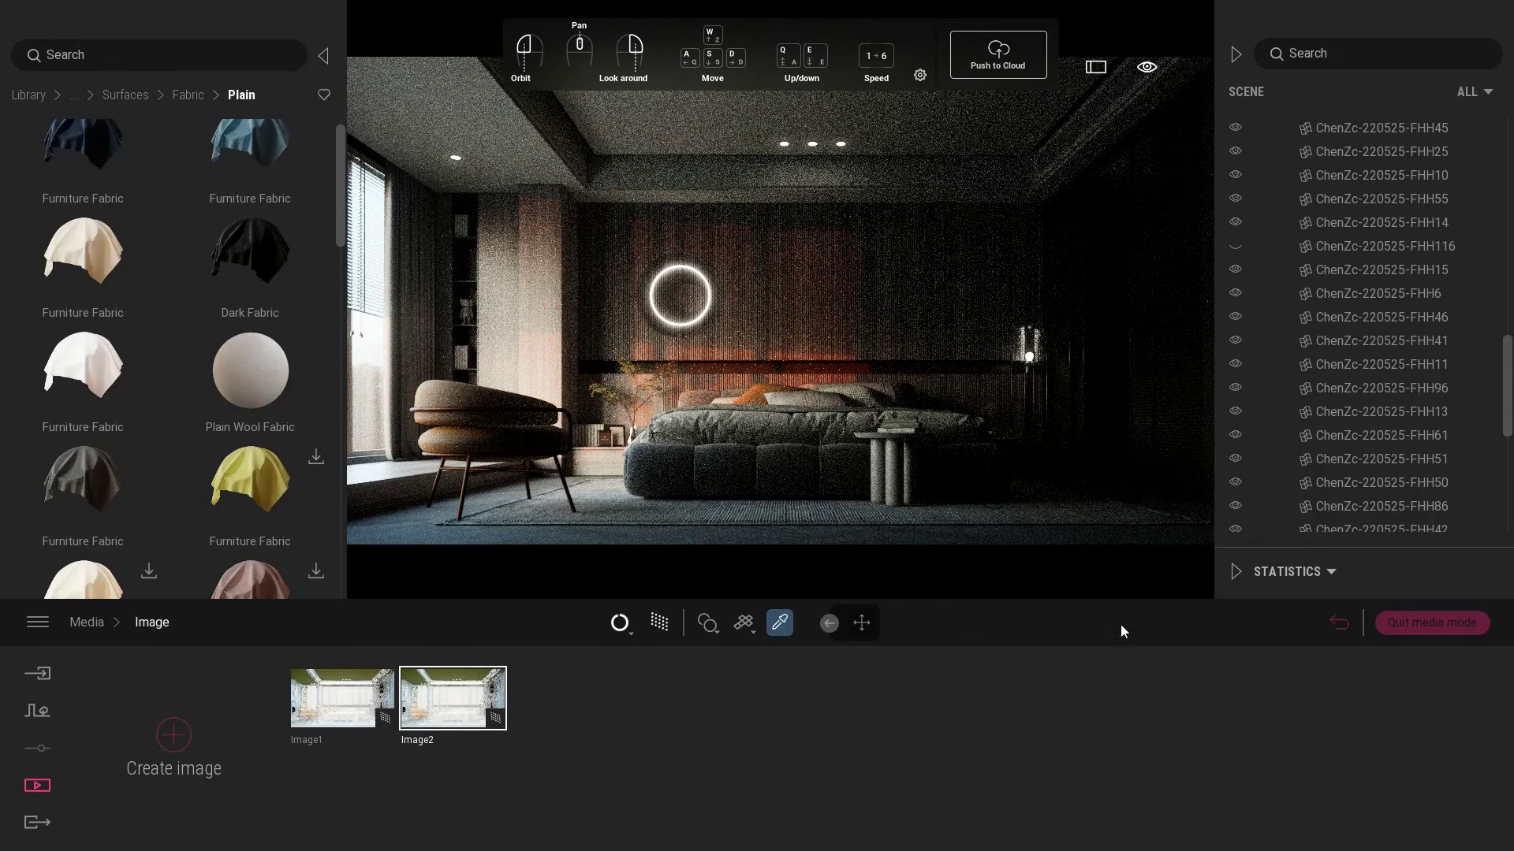
- Quit media mode and place an IES 12 light from the library's lights beside the first of the three ceiling spotlights
left_click(1431, 623)
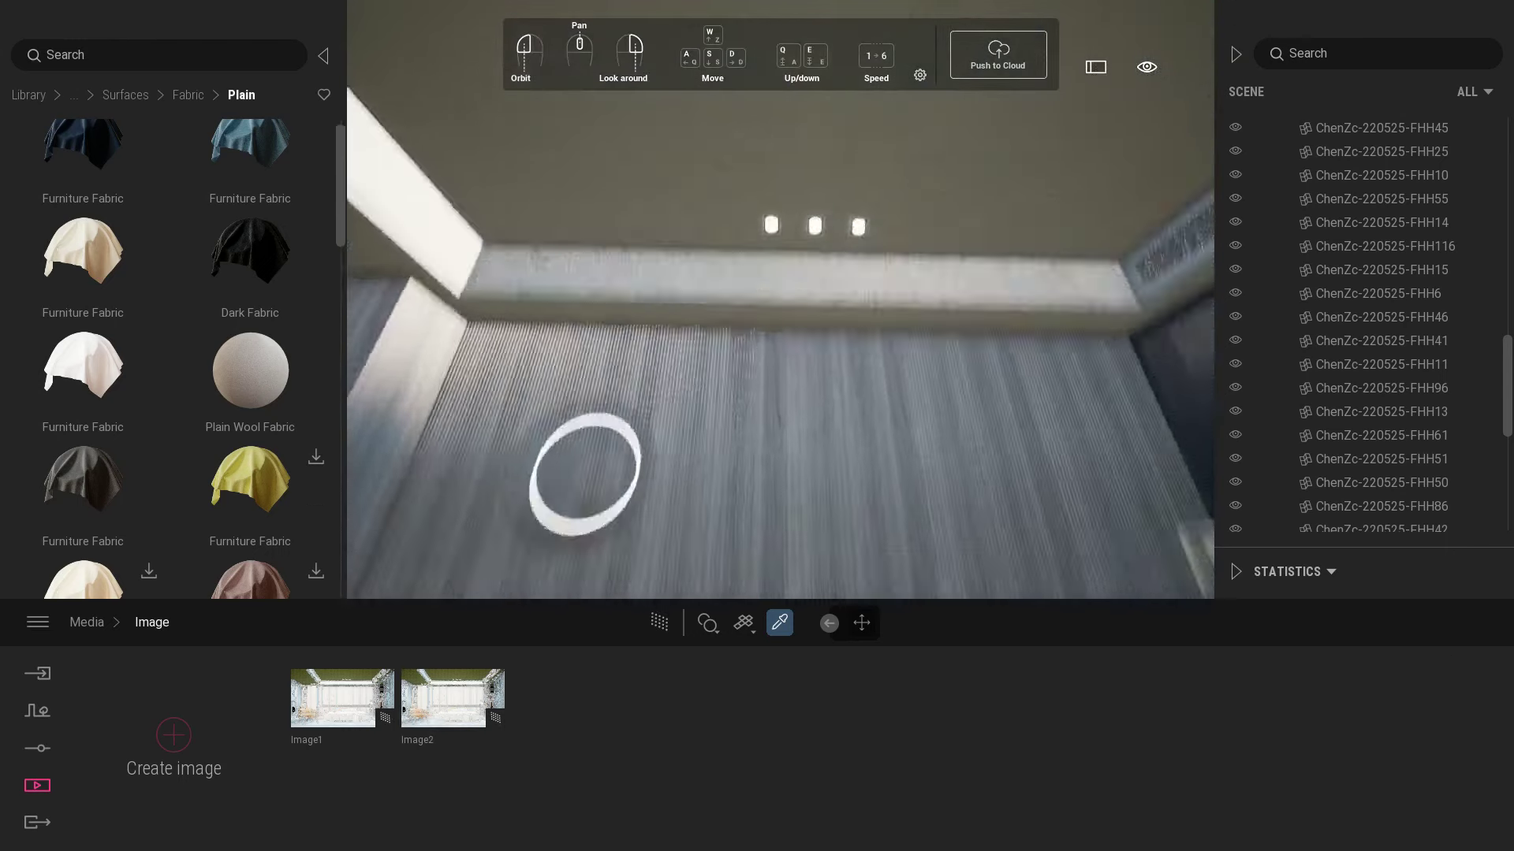
left_click(36, 96)
left_click(261, 306)
scroll(245, 485, "down", 6)
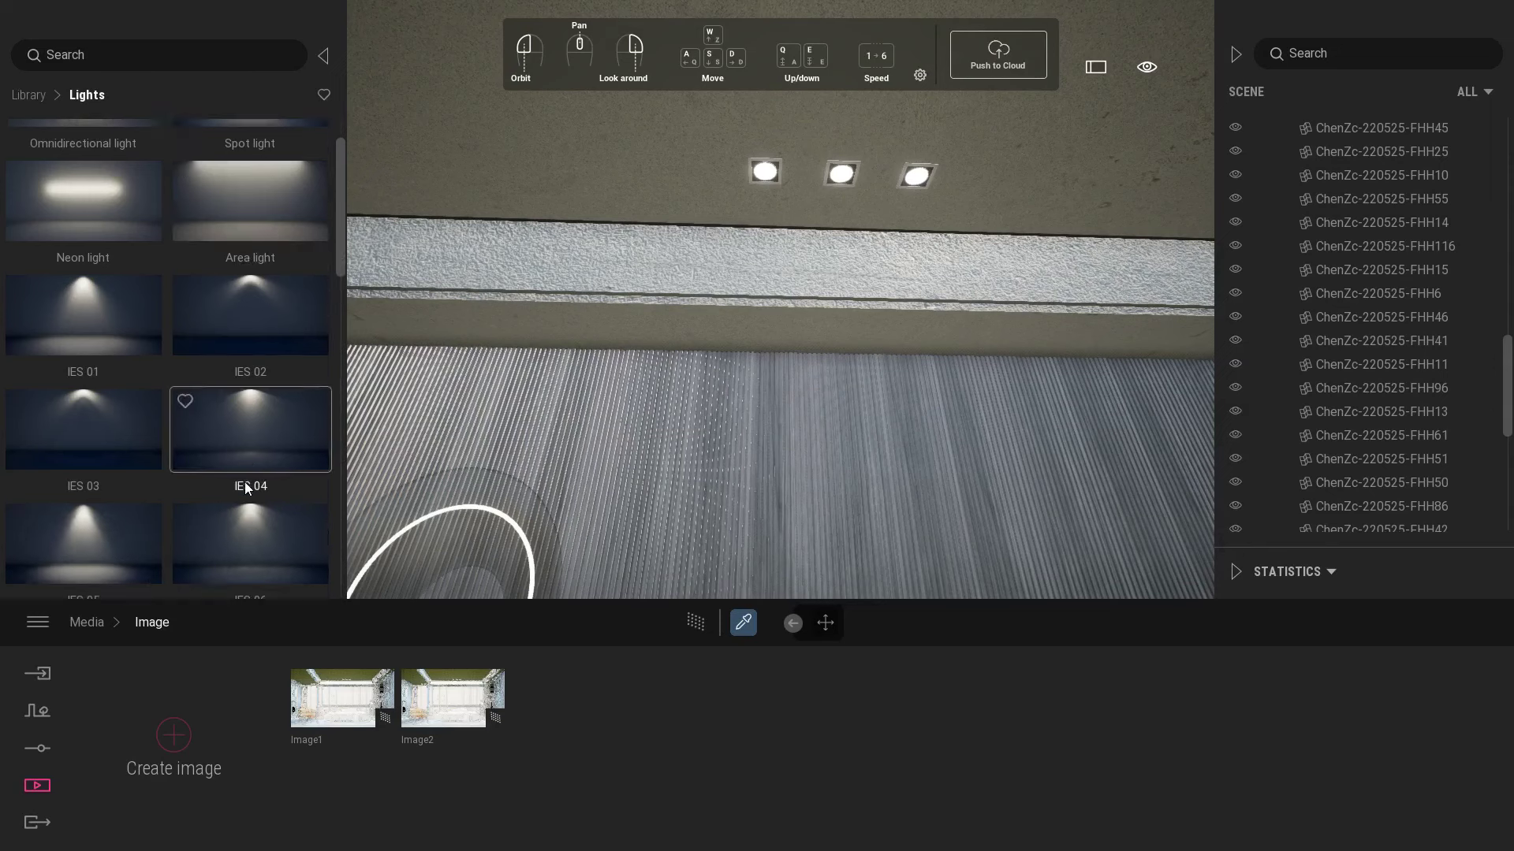
left_click_drag(251, 511, 765, 181)
left_click(798, 624)
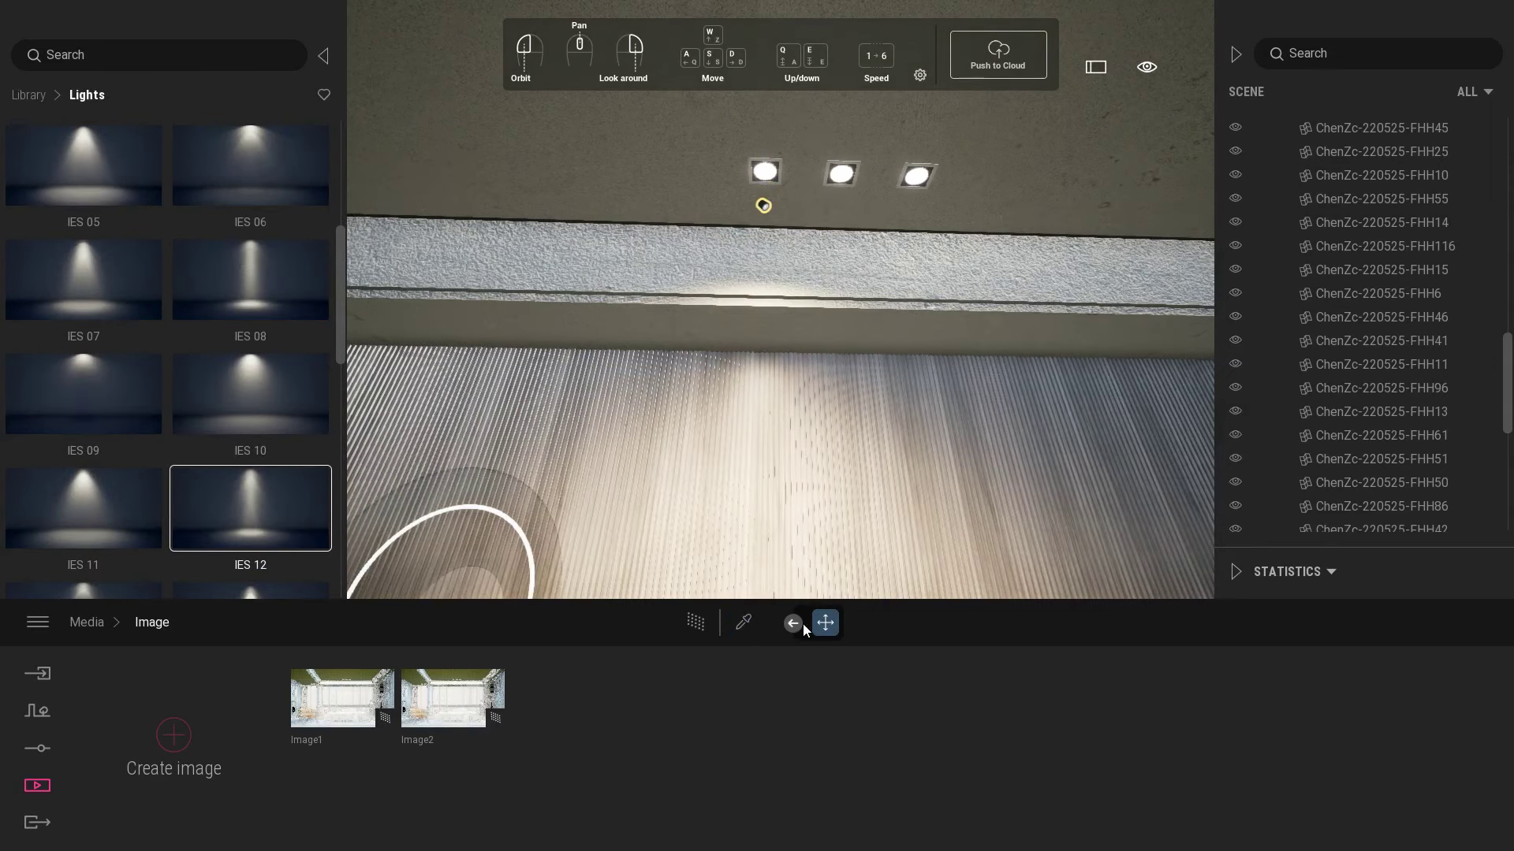
- Select the IES 12 light and raise it by about 0.11 to the first ceiling spotlight
left_click(764, 207)
right_click_drag(764, 206, 773, 252)
middle_click_drag(773, 252, 764, 282)
scroll(759, 283, "up", 4)
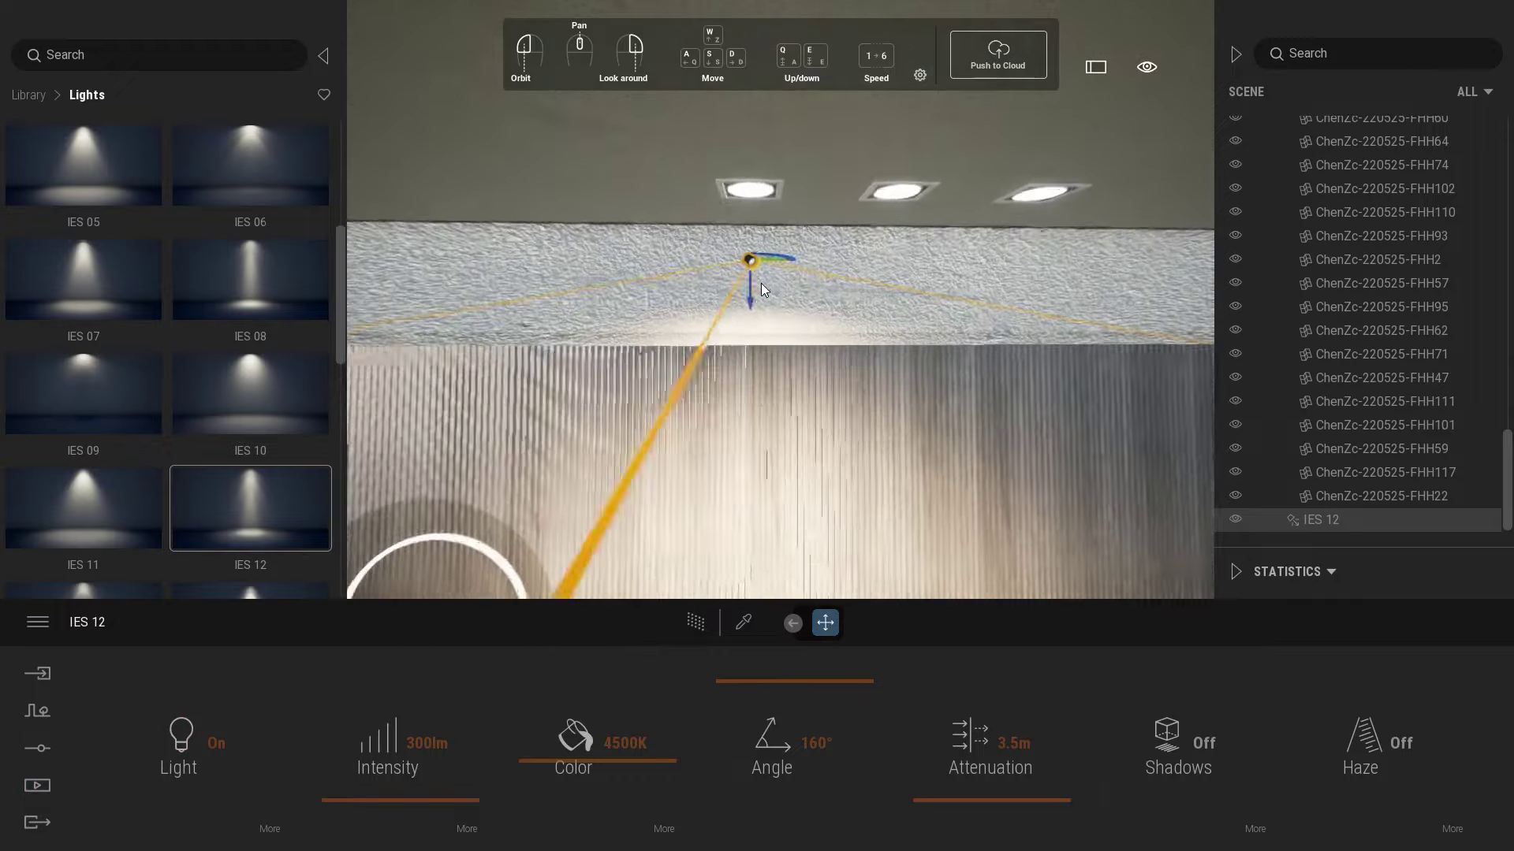
left_click_drag(736, 281, 744, 175)
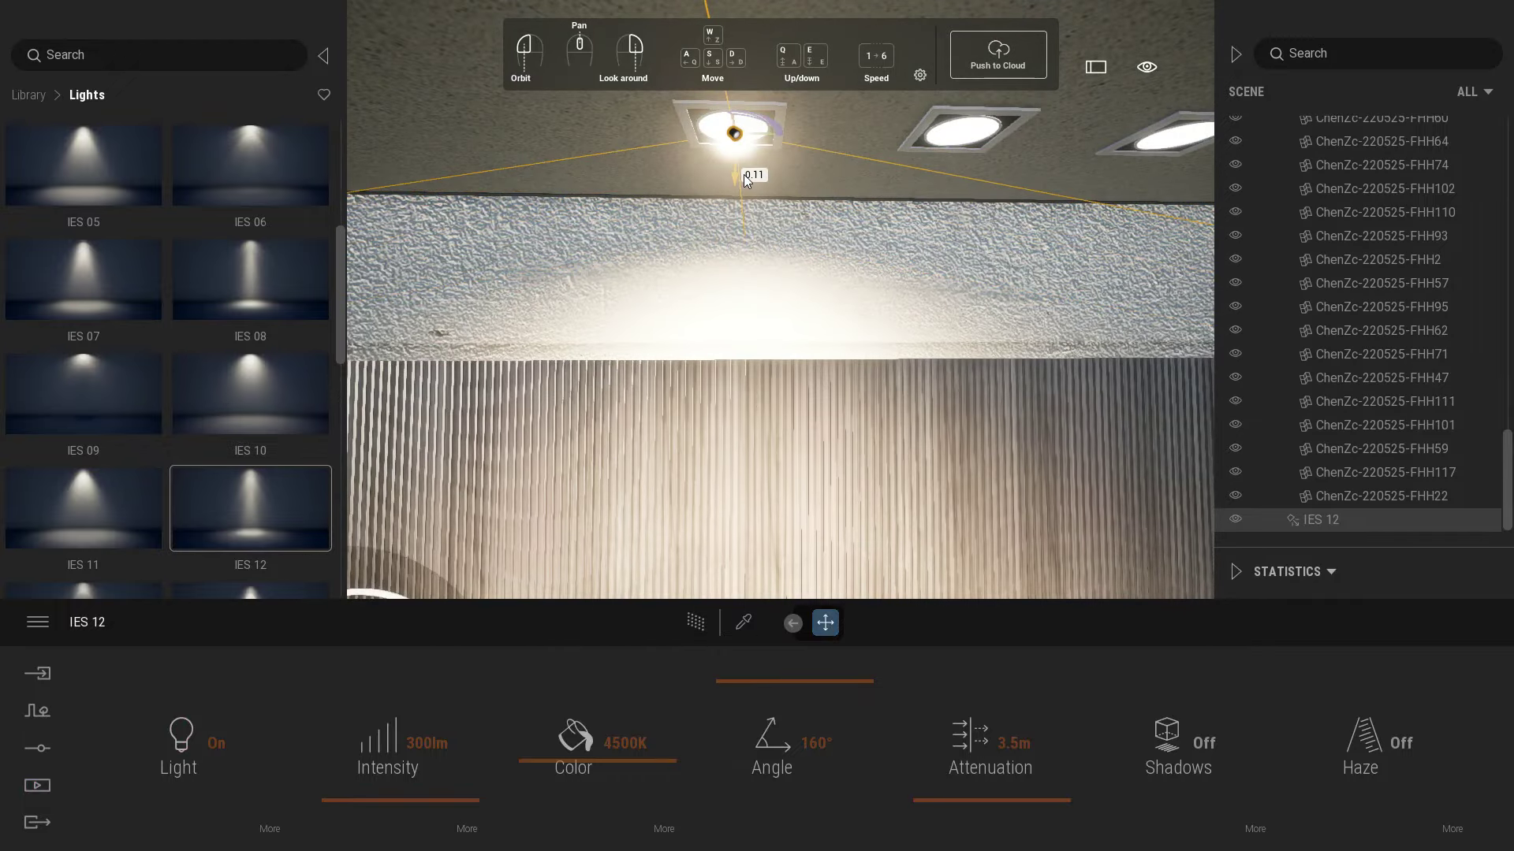
- Preview the IES 12 light with the path tracer briefly, and turn on its shadows
left_click(697, 622)
left_click(697, 623)
scroll(730, 380, "down", 3)
middle_click_drag(730, 380, 754, 339)
scroll(745, 378, "down", 5)
left_click(1201, 745)
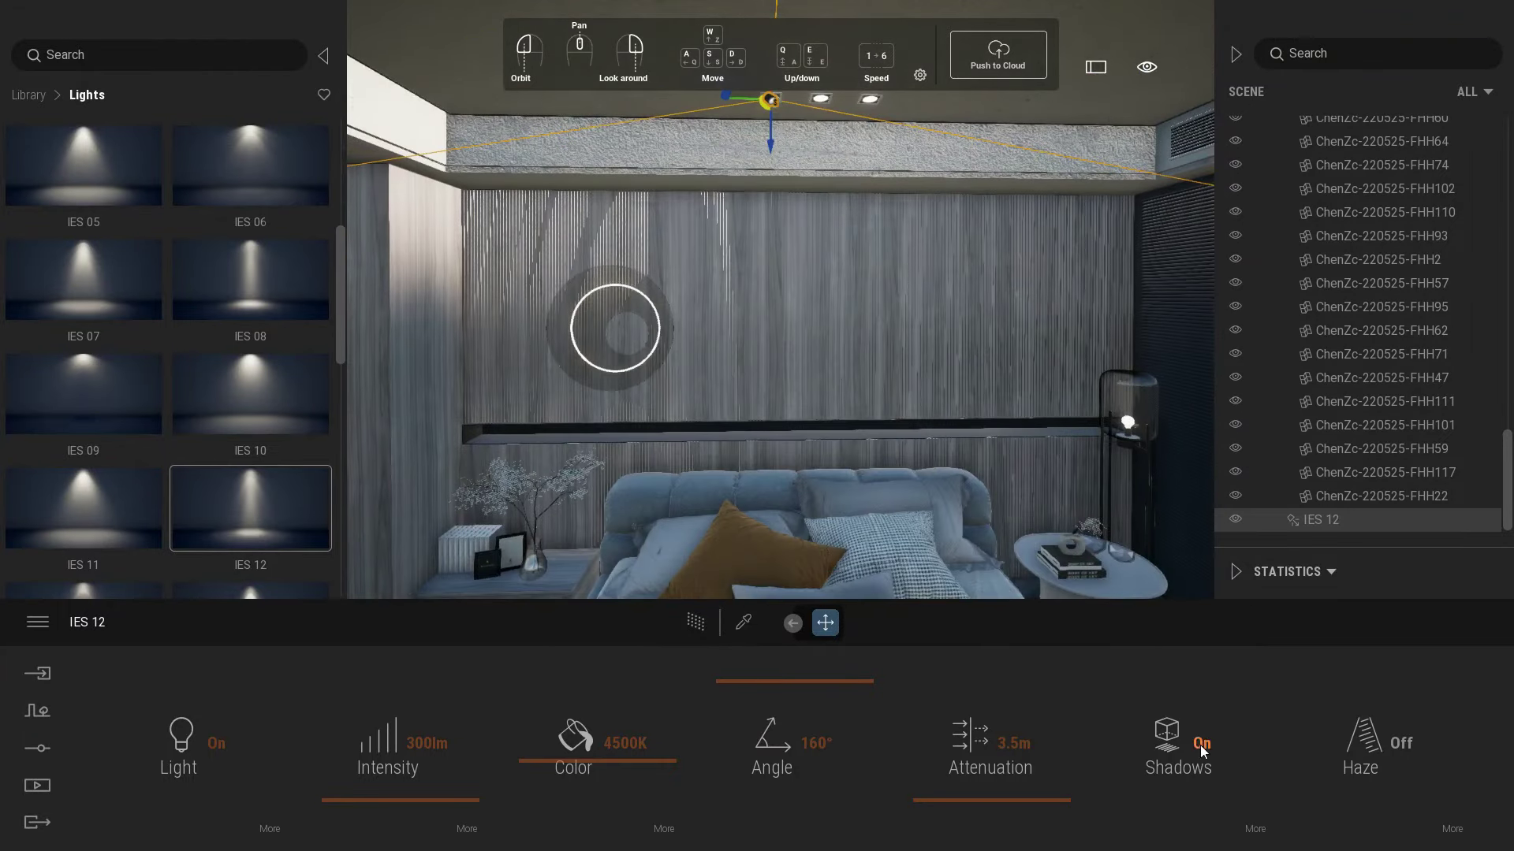
middle_click_drag(1005, 471, 1006, 494)
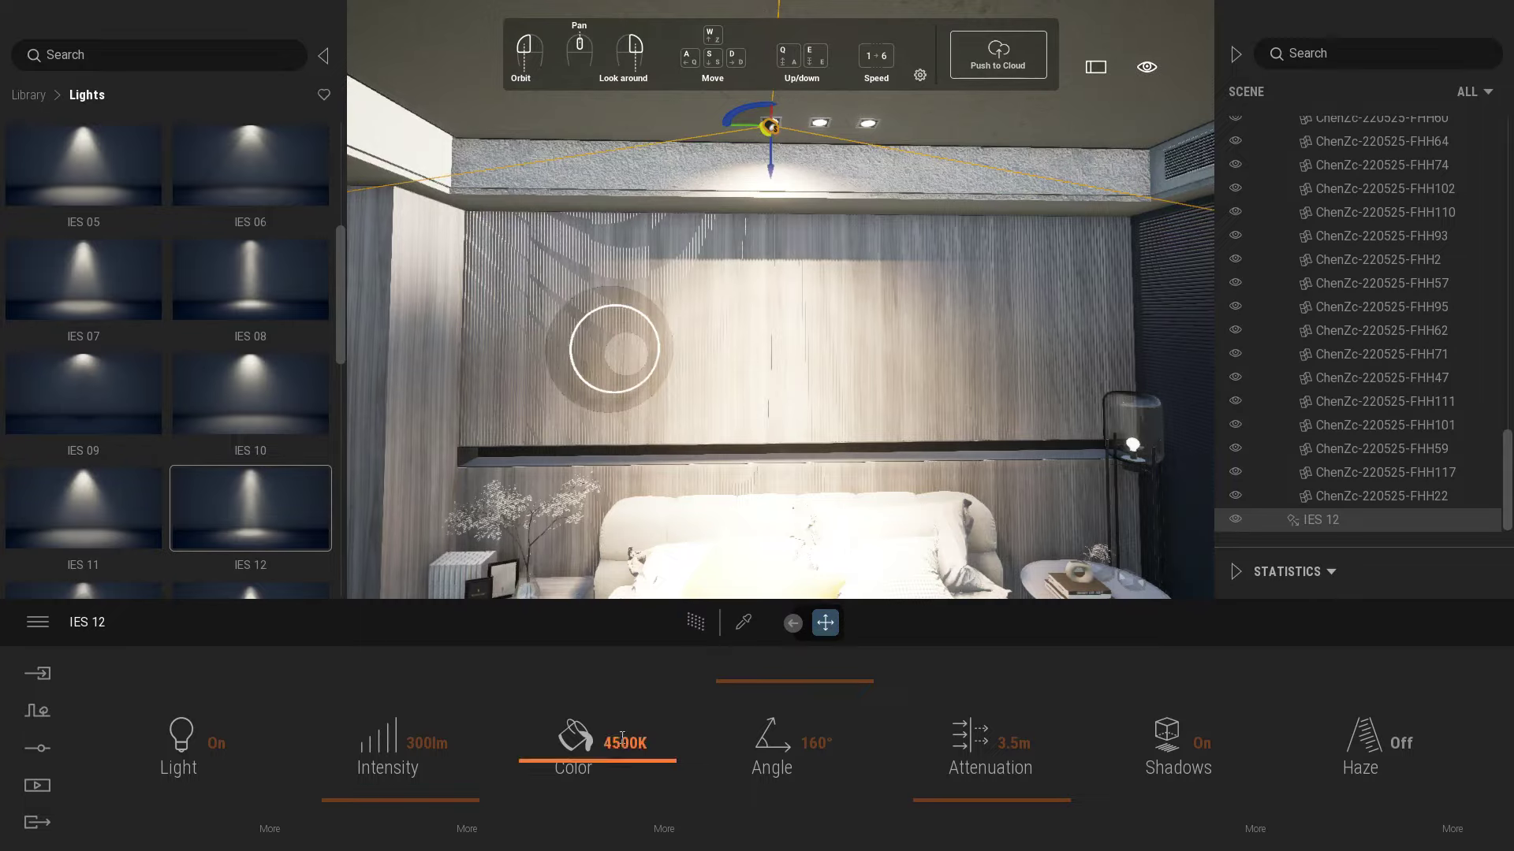
- Set the IES 12 light's intensity to 5 lm and its attenuation to 2.5 m
left_click(426, 742)
type("5")
left_click(1012, 743)
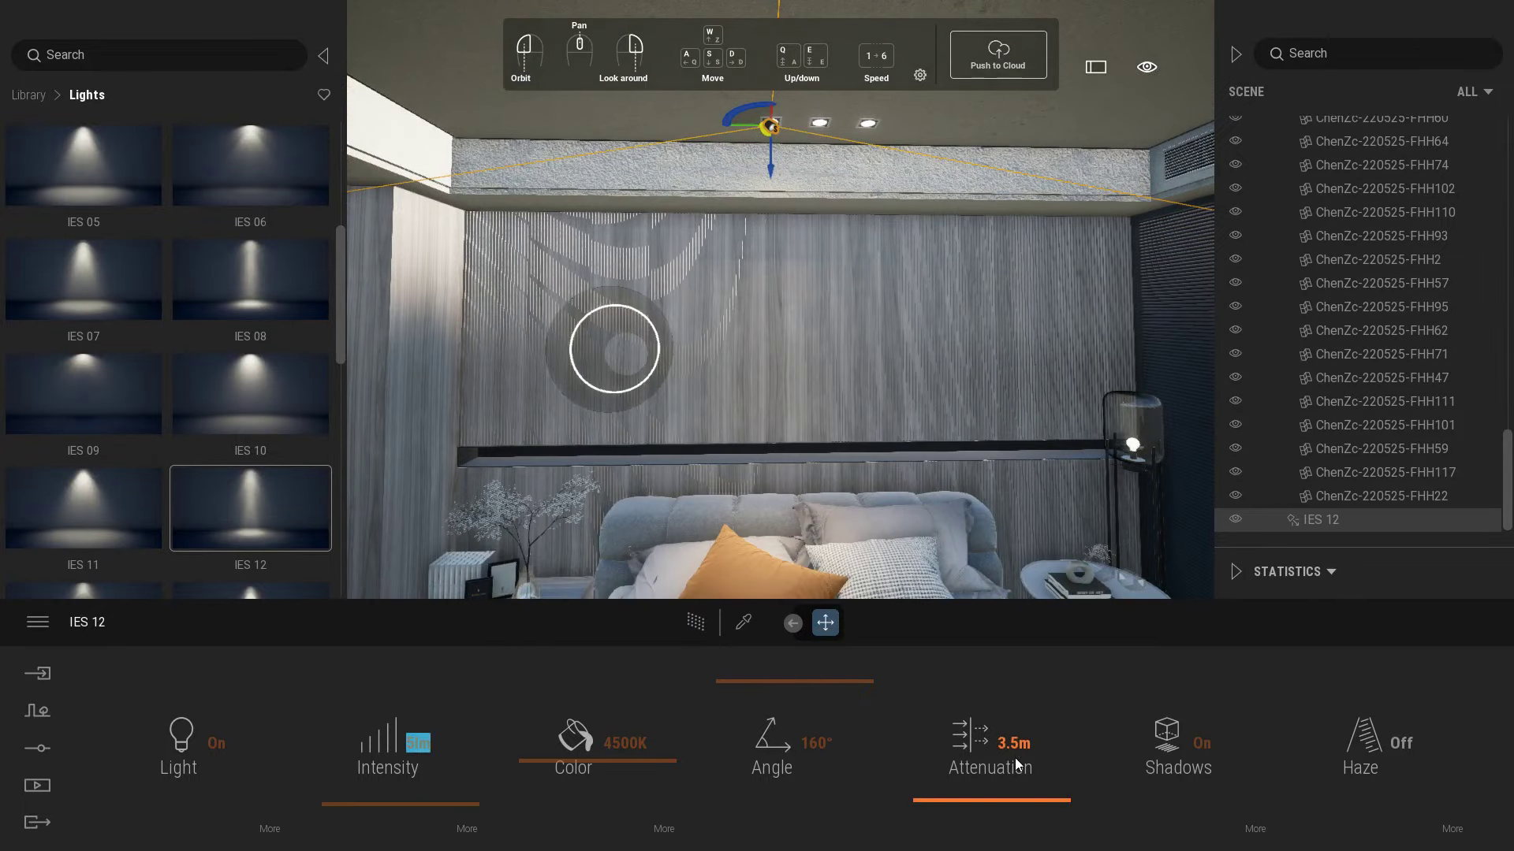
type("2.5")
key("Return")
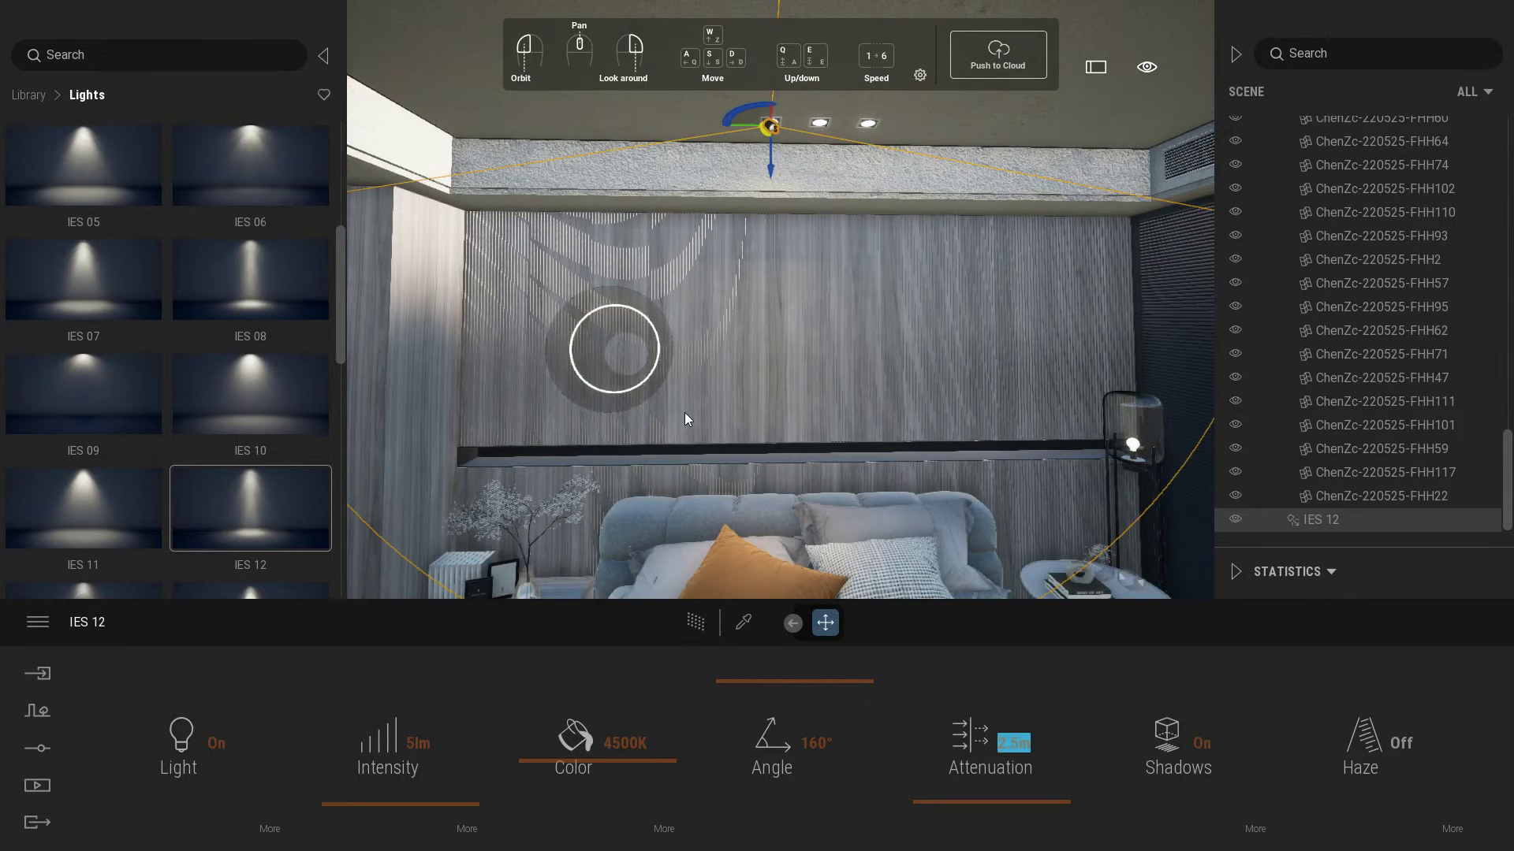
- Check the dimmed IES 12 light in the Image2 render view and quit media mode
left_click(37, 786)
left_click(439, 708)
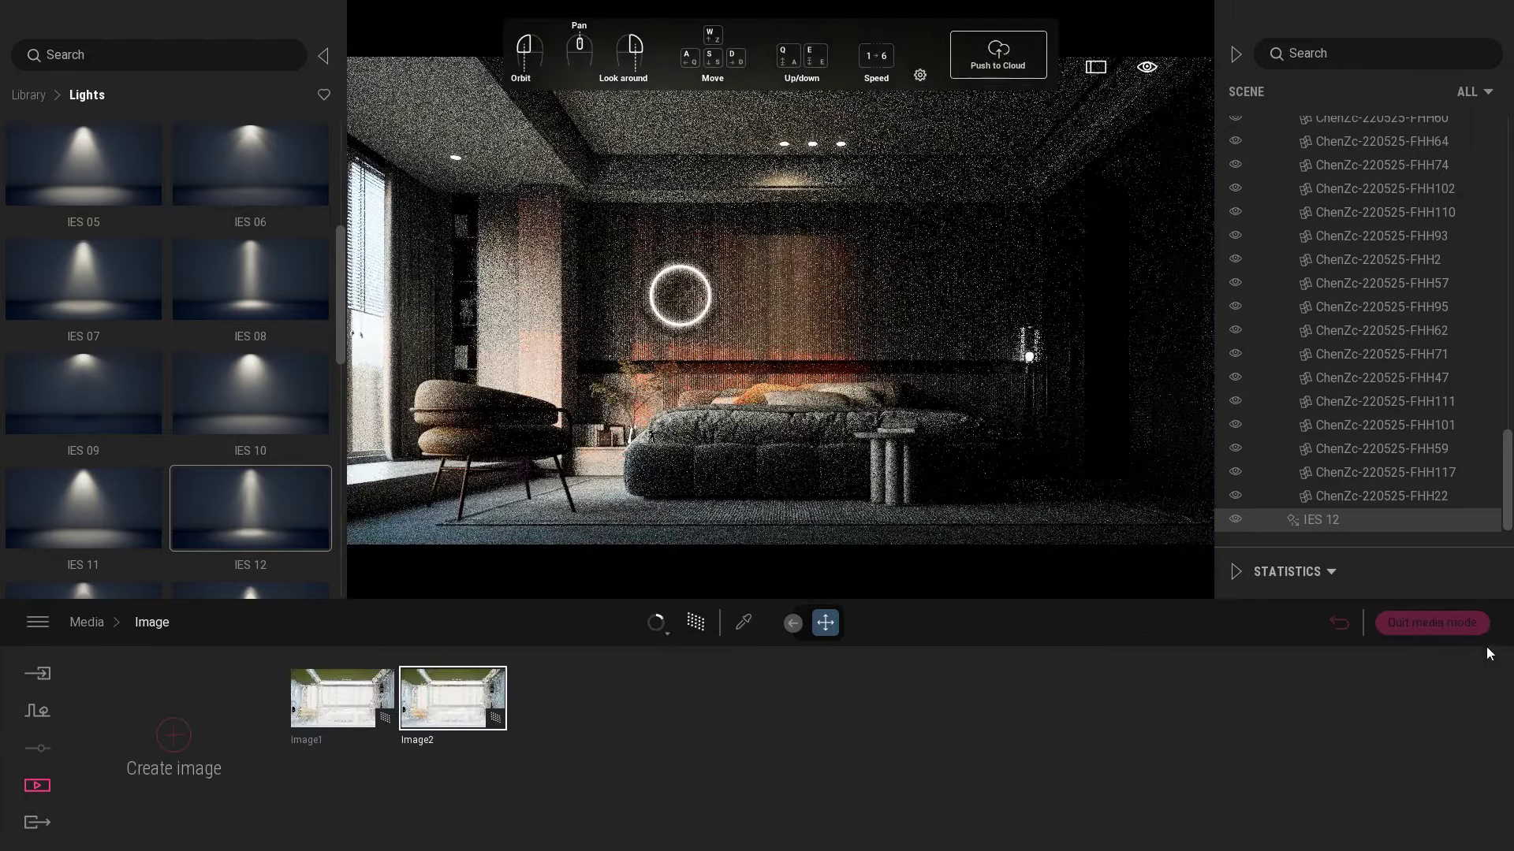
left_click(1425, 623)
- Copy the IES 12 light as two instances about 0.24 m apart along the row of three ceiling spotlights
scroll(833, 355, "down", 5)
mouse_move(833, 355)
left_mouse_down()
mouse_move(830, 320)
mouse_move(755, 319)
mouse_move(741, 342)
mouse_move(826, 357)
left_mouse_up()
left_click(830, 500)
left_click_drag(730, 339, 924, 363, "alt")
left_click(787, 440)
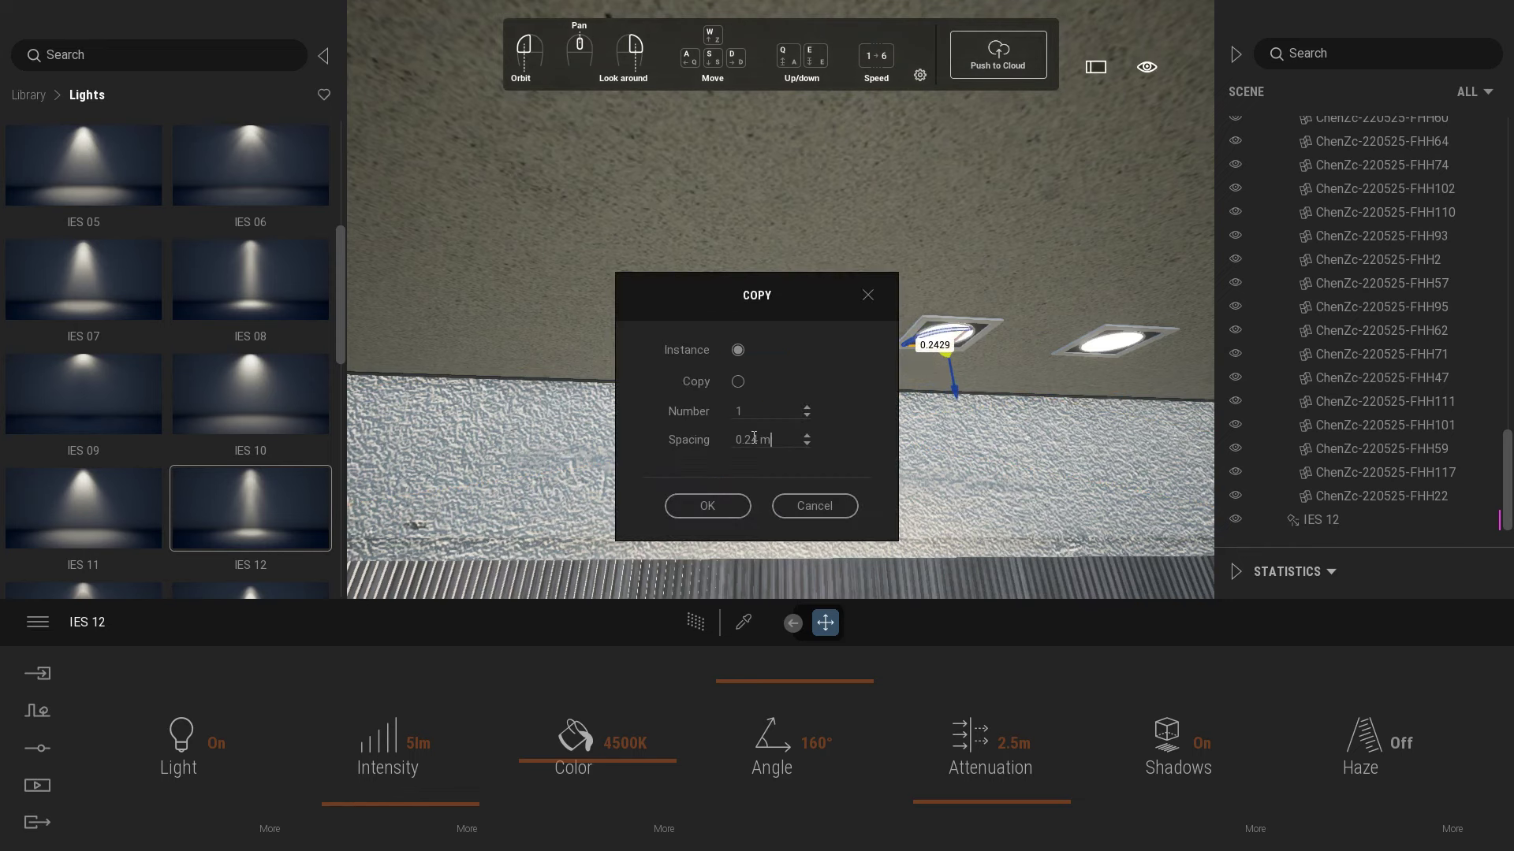
left_click(731, 505)
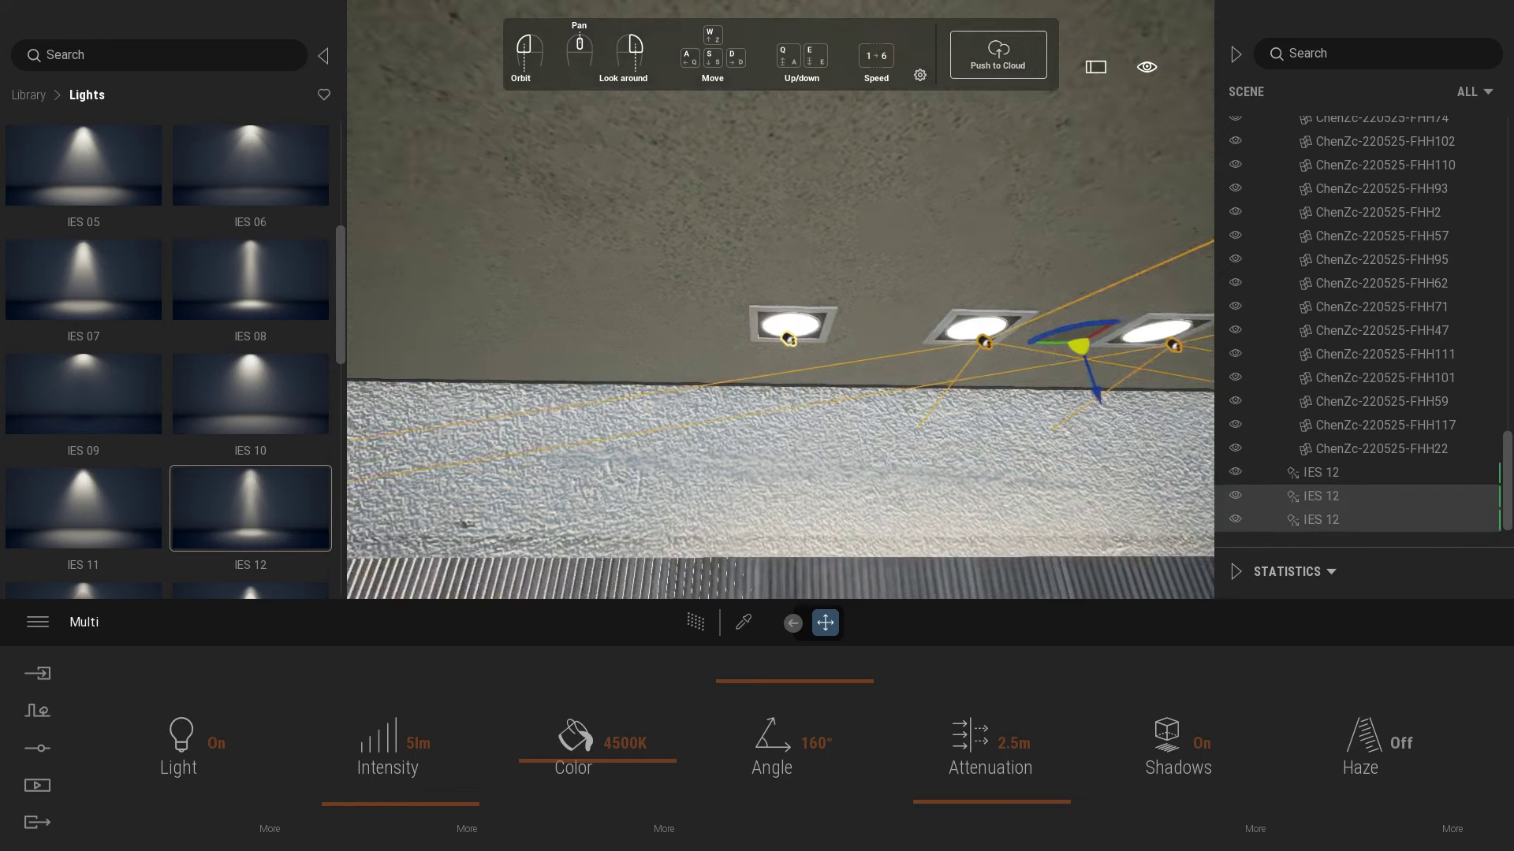
- Move the last IES 12 copy along the row onto its ceiling spotlight
scroll(850, 449, "down", 2)
middle_click_drag(850, 449, 817, 282)
scroll(817, 282, "up", 2)
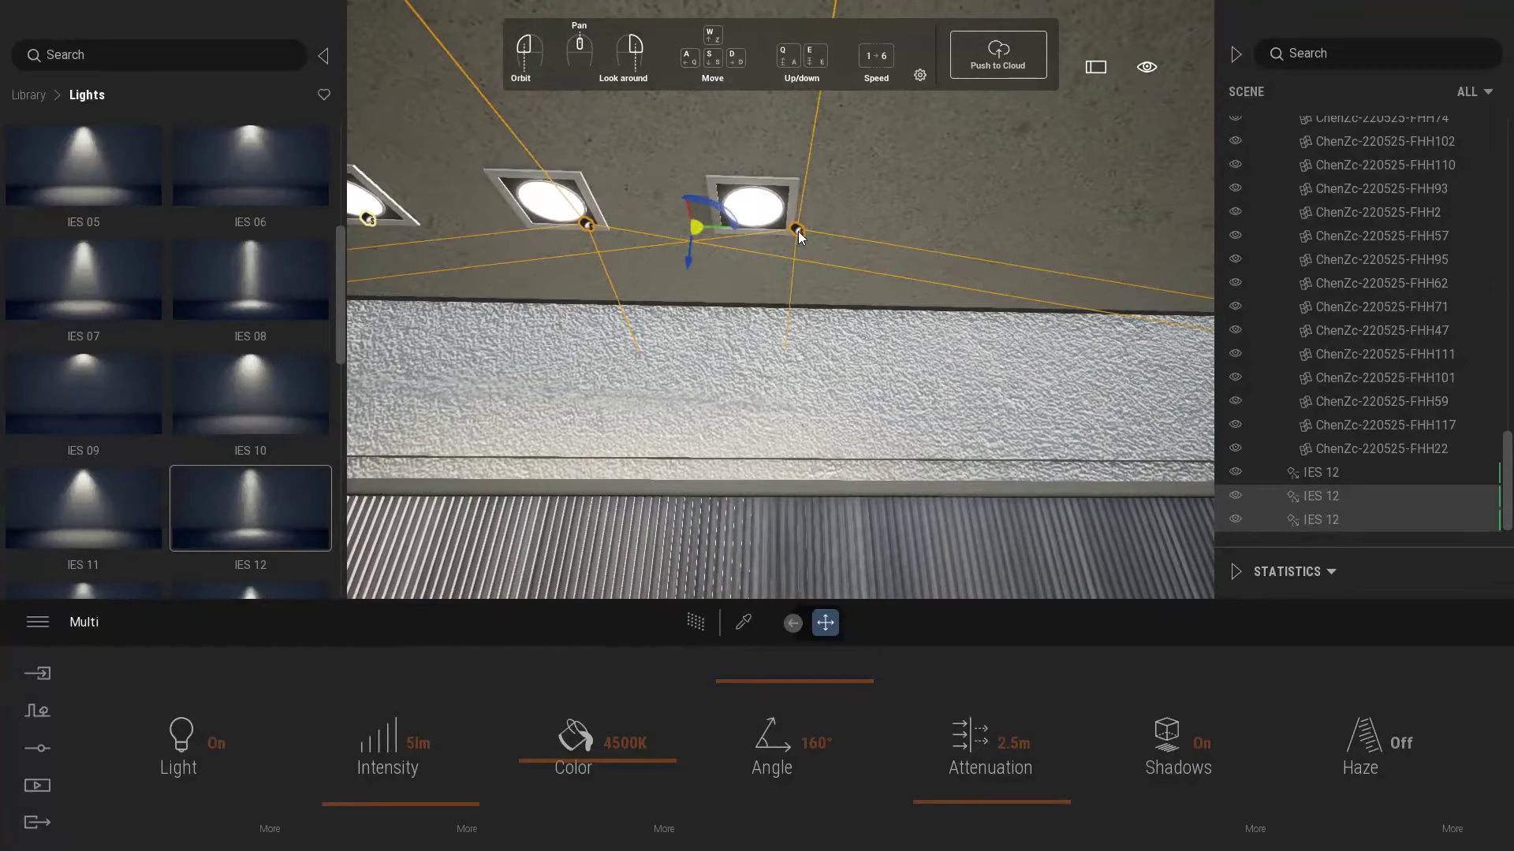
left_click(779, 238)
left_click_drag(768, 229, 724, 230)
- Shift the three IES 12 lights one by one to the centres of their ceiling spotlights, the middle one by about 0.033
left_click(586, 225)
middle_click_drag(648, 255, 869, 261)
left_click_drag(781, 226, 817, 351)
key("d")
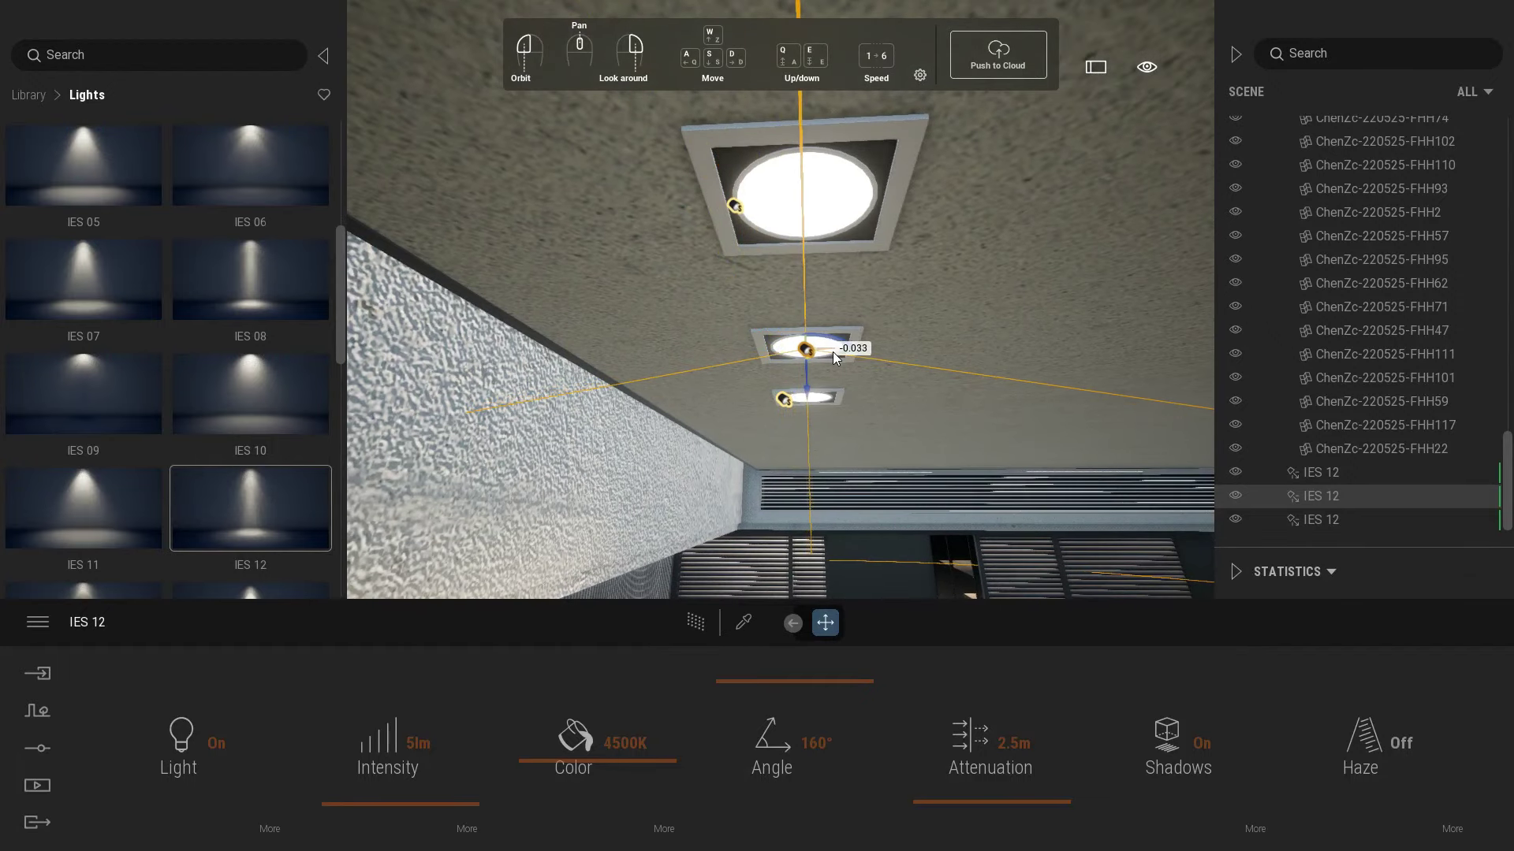
left_click(791, 404)
left_click_drag(812, 401, 836, 401)
left_click_drag(733, 209, 827, 221)
- Check the three ceiling spotlights in the Image2 render view and quit media mode
left_click(37, 785)
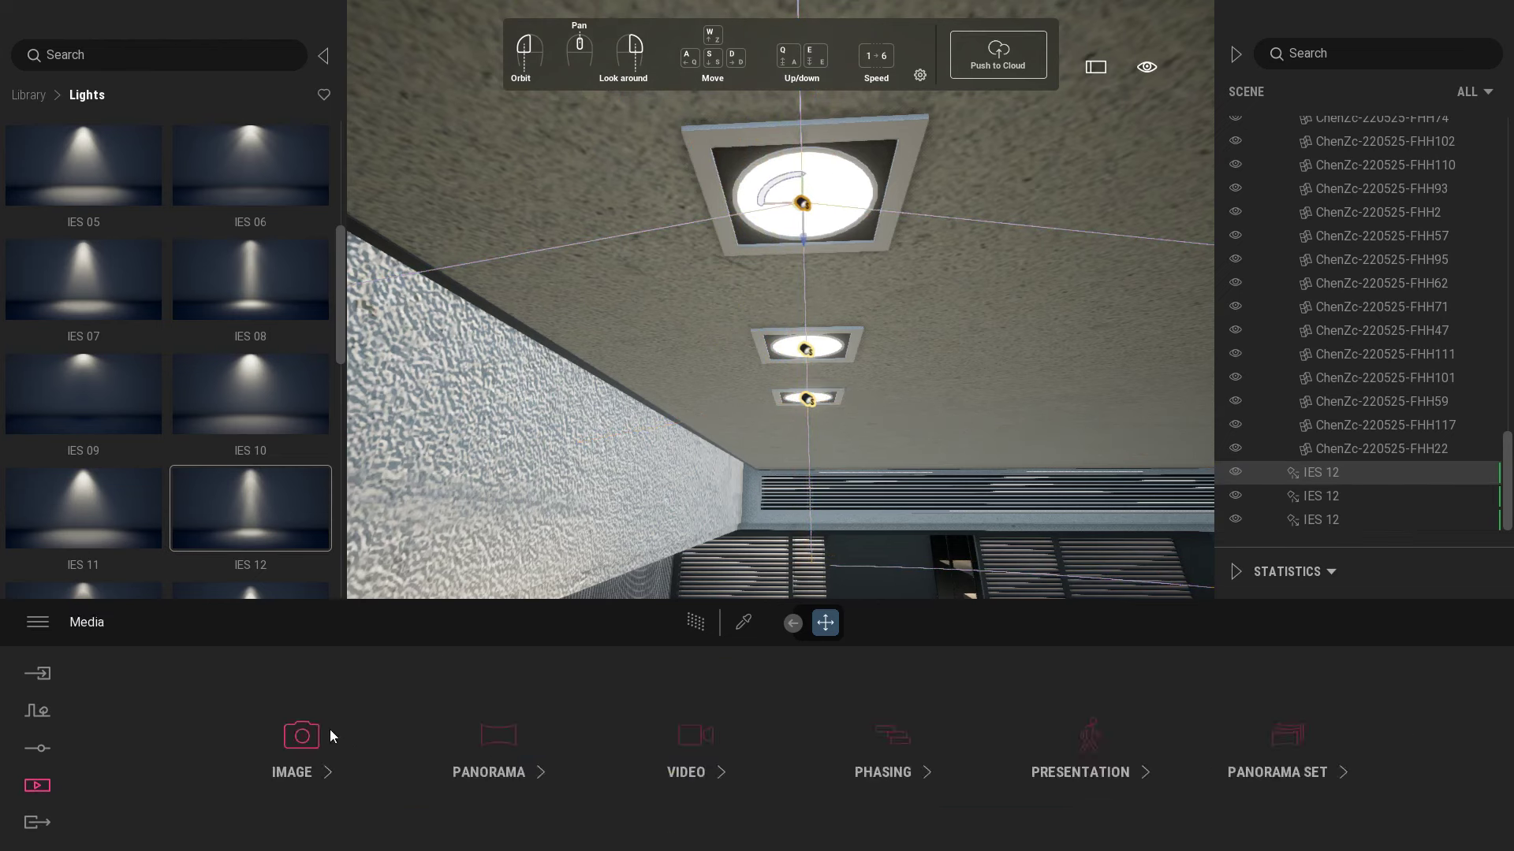
left_click(316, 730)
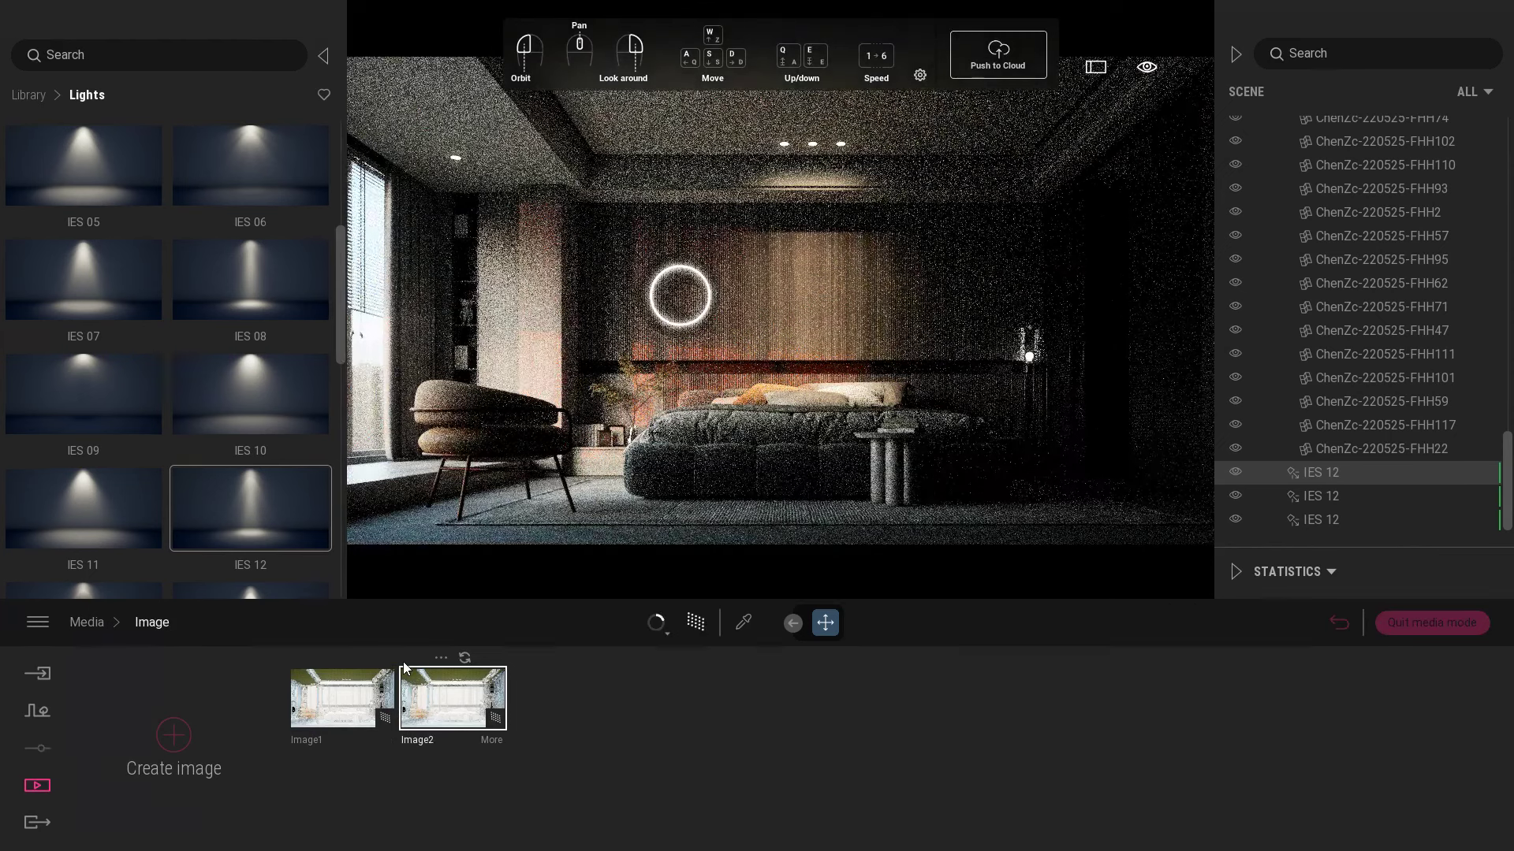
left_click(1432, 622)
- Copy the IES 12 light as one instance 2.45 m away to the single ceiling spotlight near the curtains
scroll(879, 347, "up", 5)
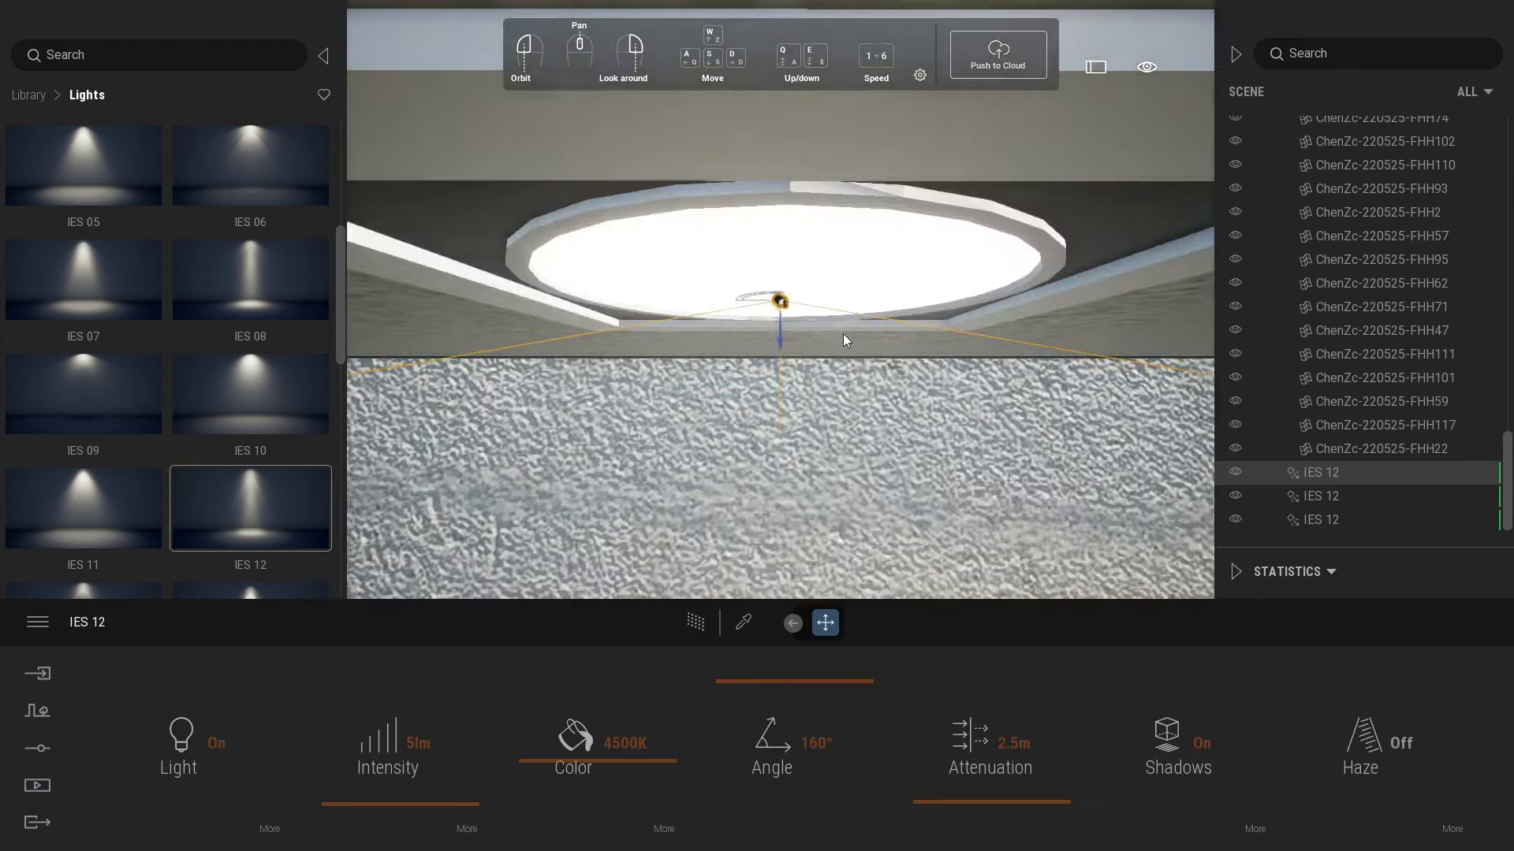
scroll(836, 268, "down", 5)
right_click_drag(827, 250, 901, 284)
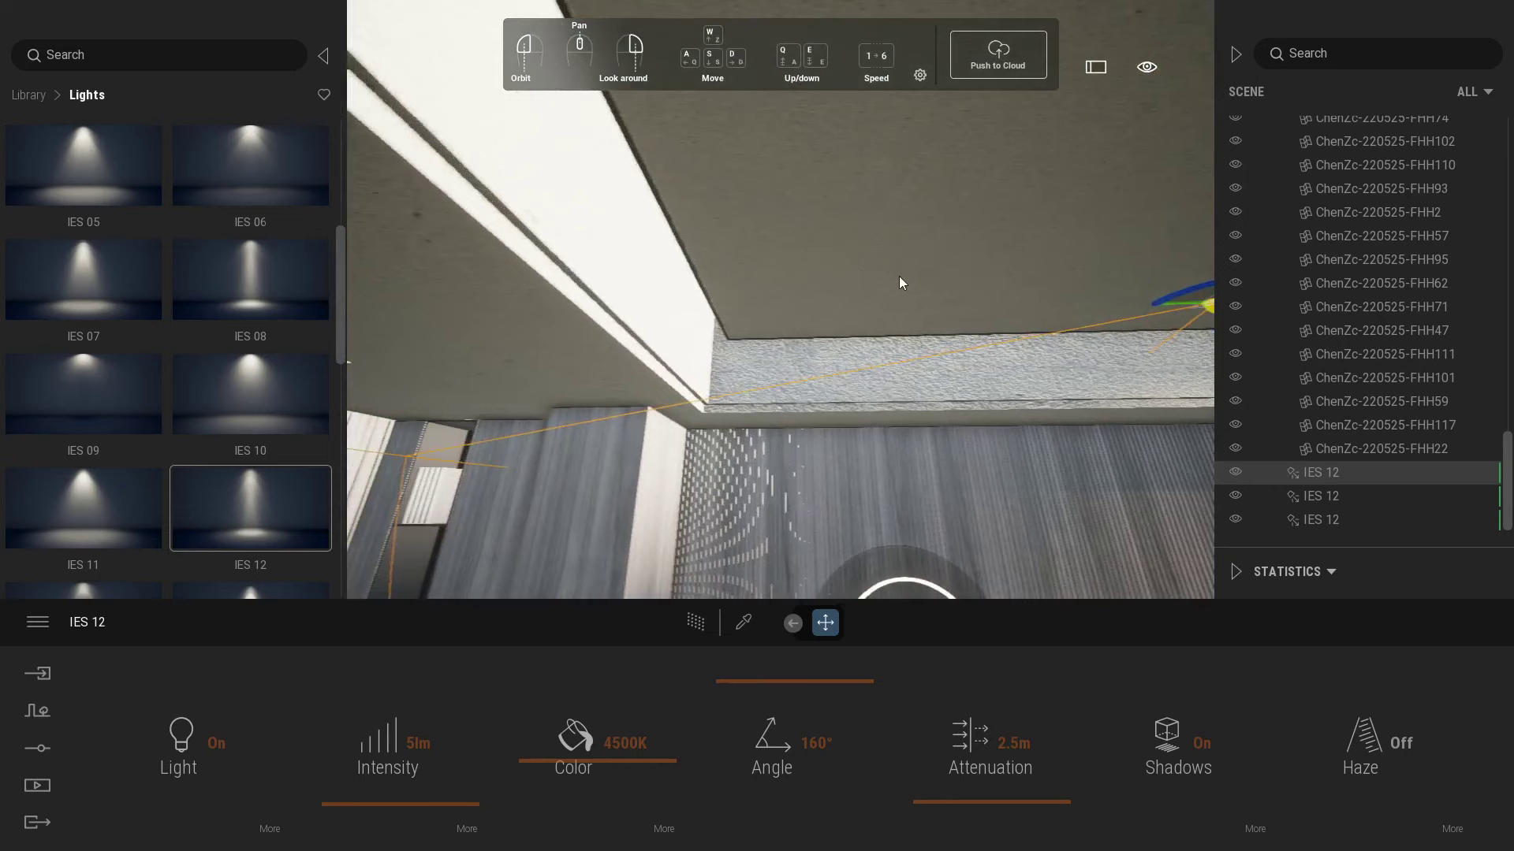
scroll(986, 295, "down", 3)
left_click_drag(1077, 265, 502, 306, "shift")
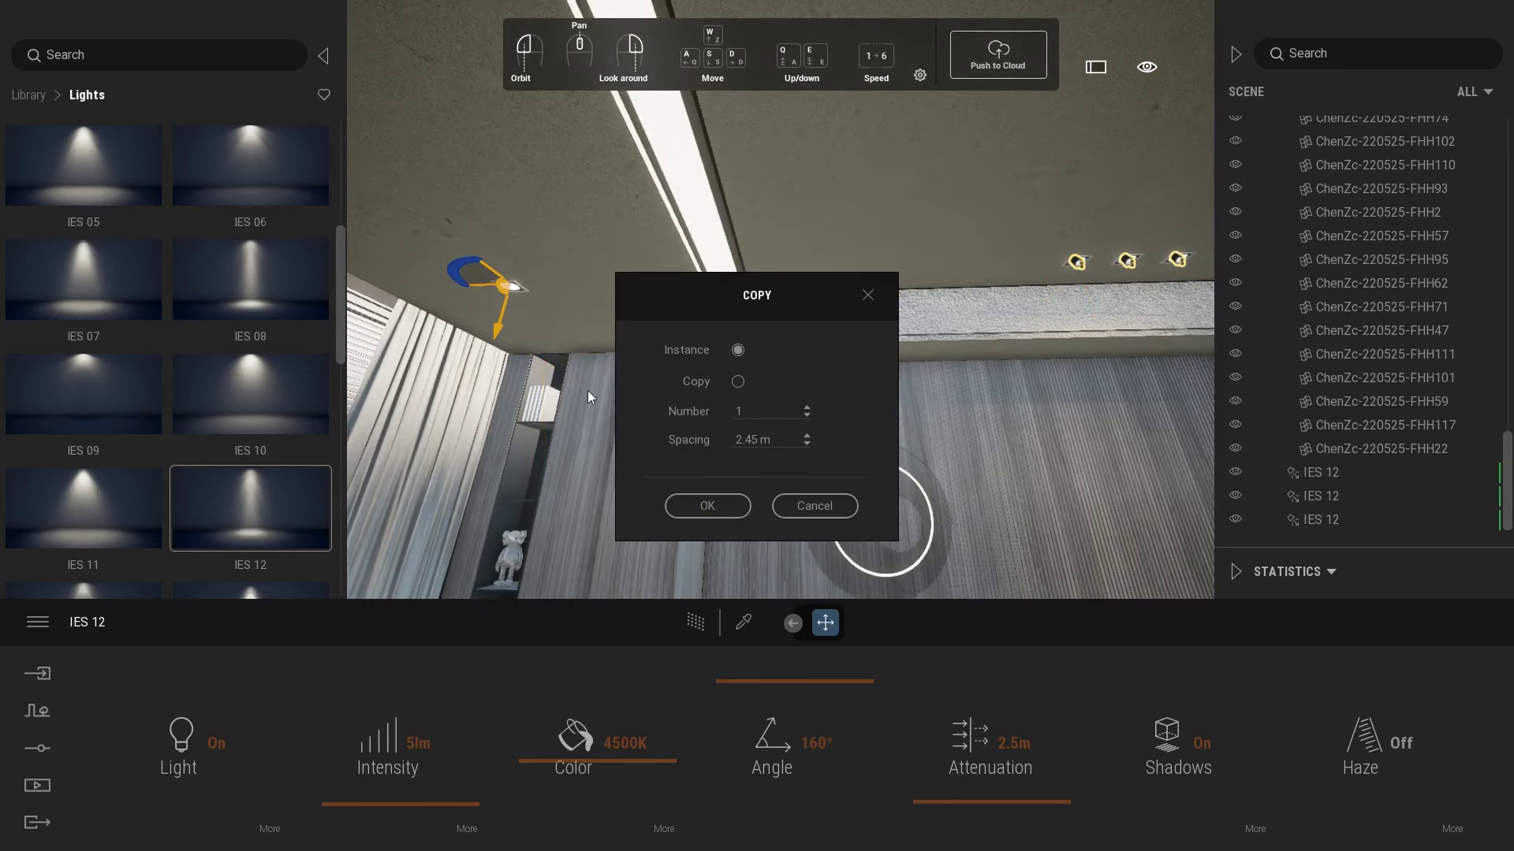
left_click(722, 515)
- Move the copied IES 12 light directly beneath the ceiling spotlight near the curtains
key("f")
right_click_drag(730, 424, 735, 489)
left_click_drag(783, 455, 727, 190)
left_click_drag(680, 504, 752, 290)
scroll(747, 297, "down", 5)
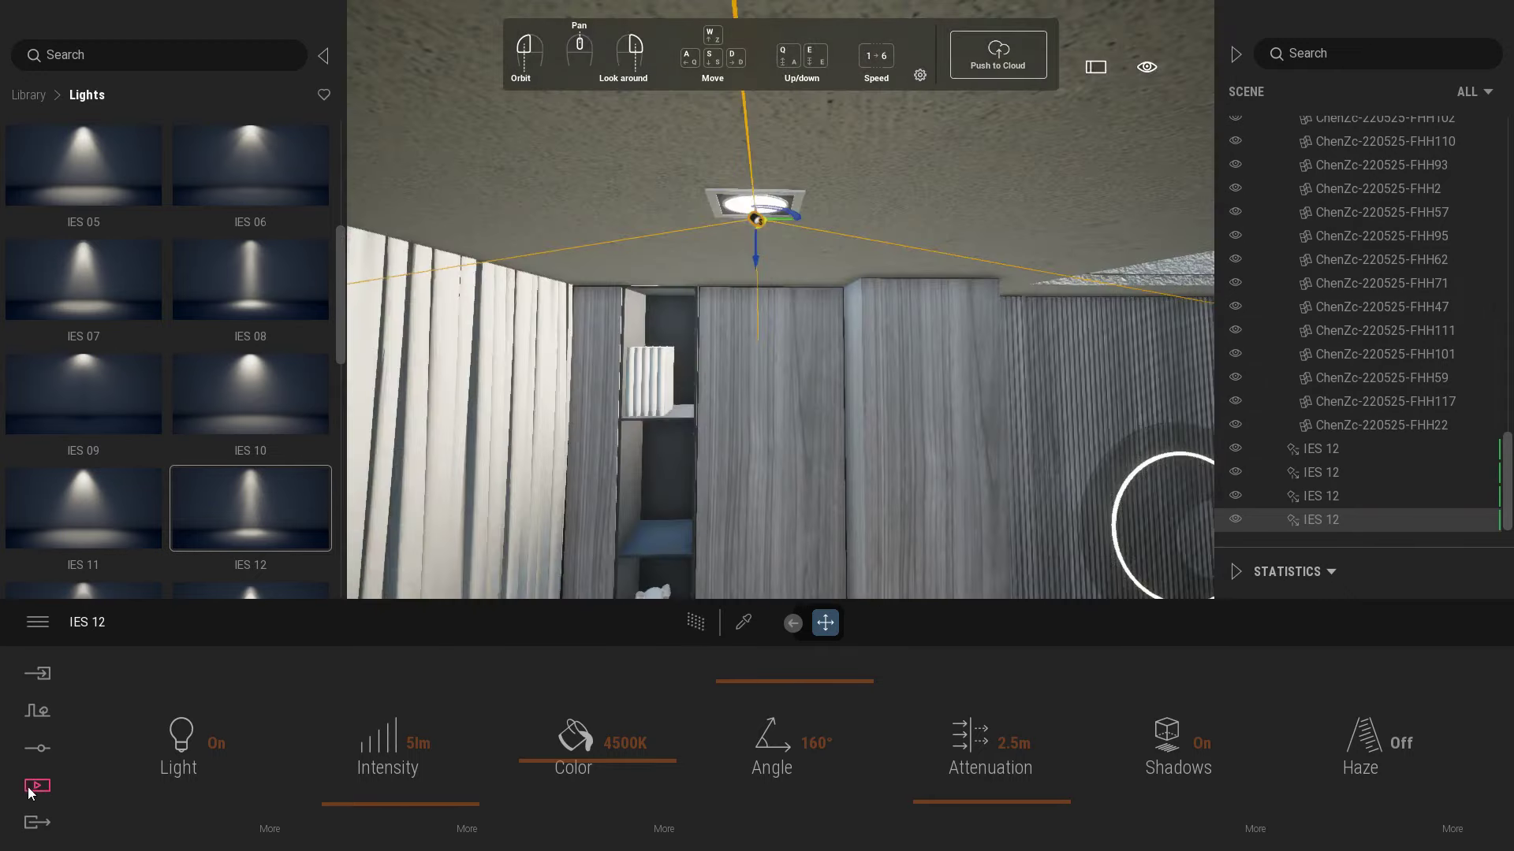
- Check the new light by the curtains in the Image2 render view and quit media mode
left_click(31, 787)
left_click(452, 702)
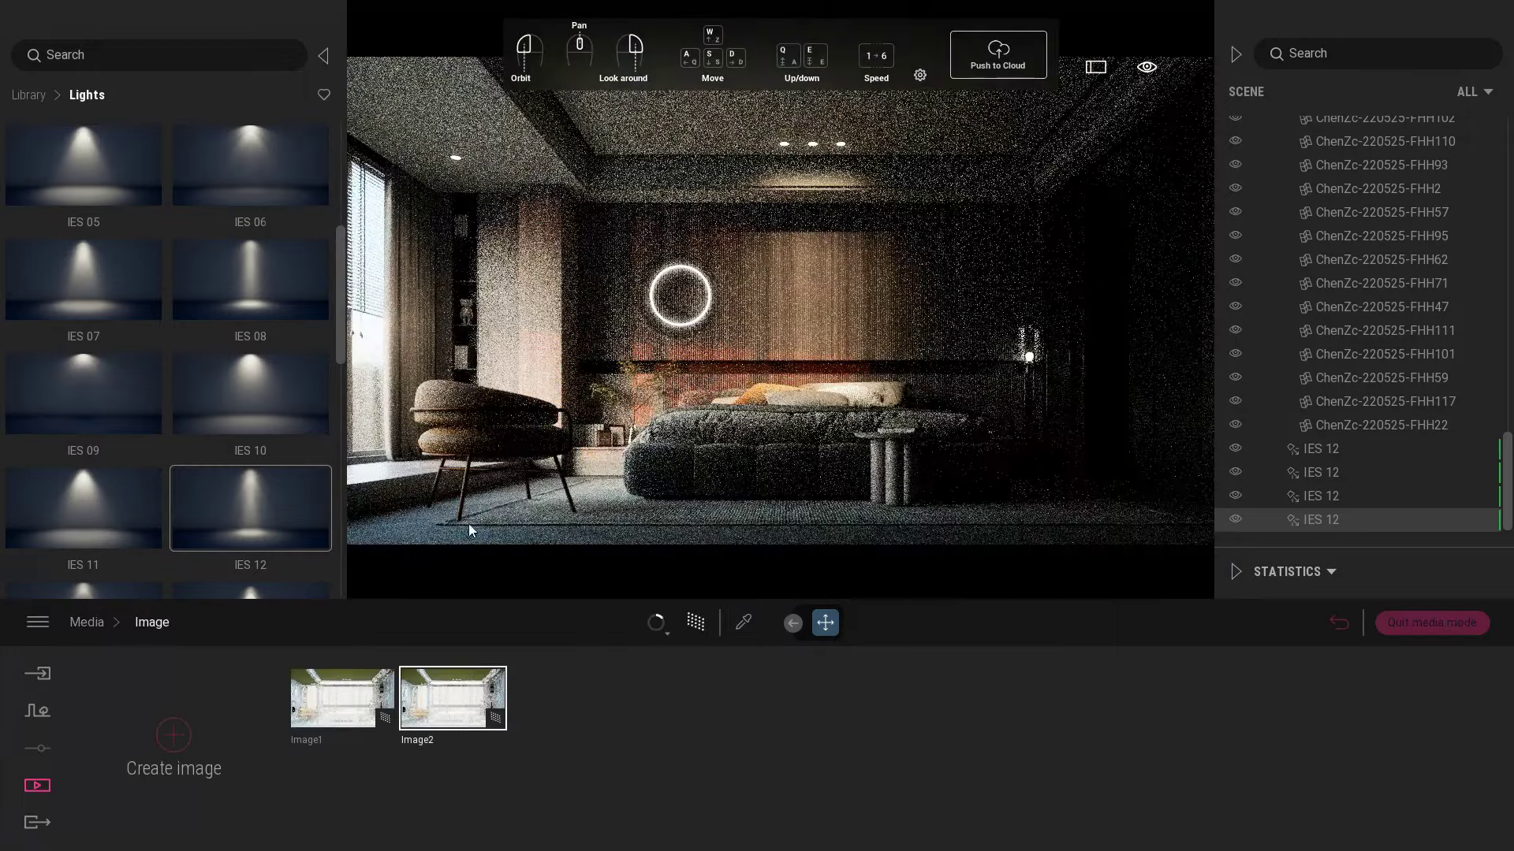
left_click(1422, 623)
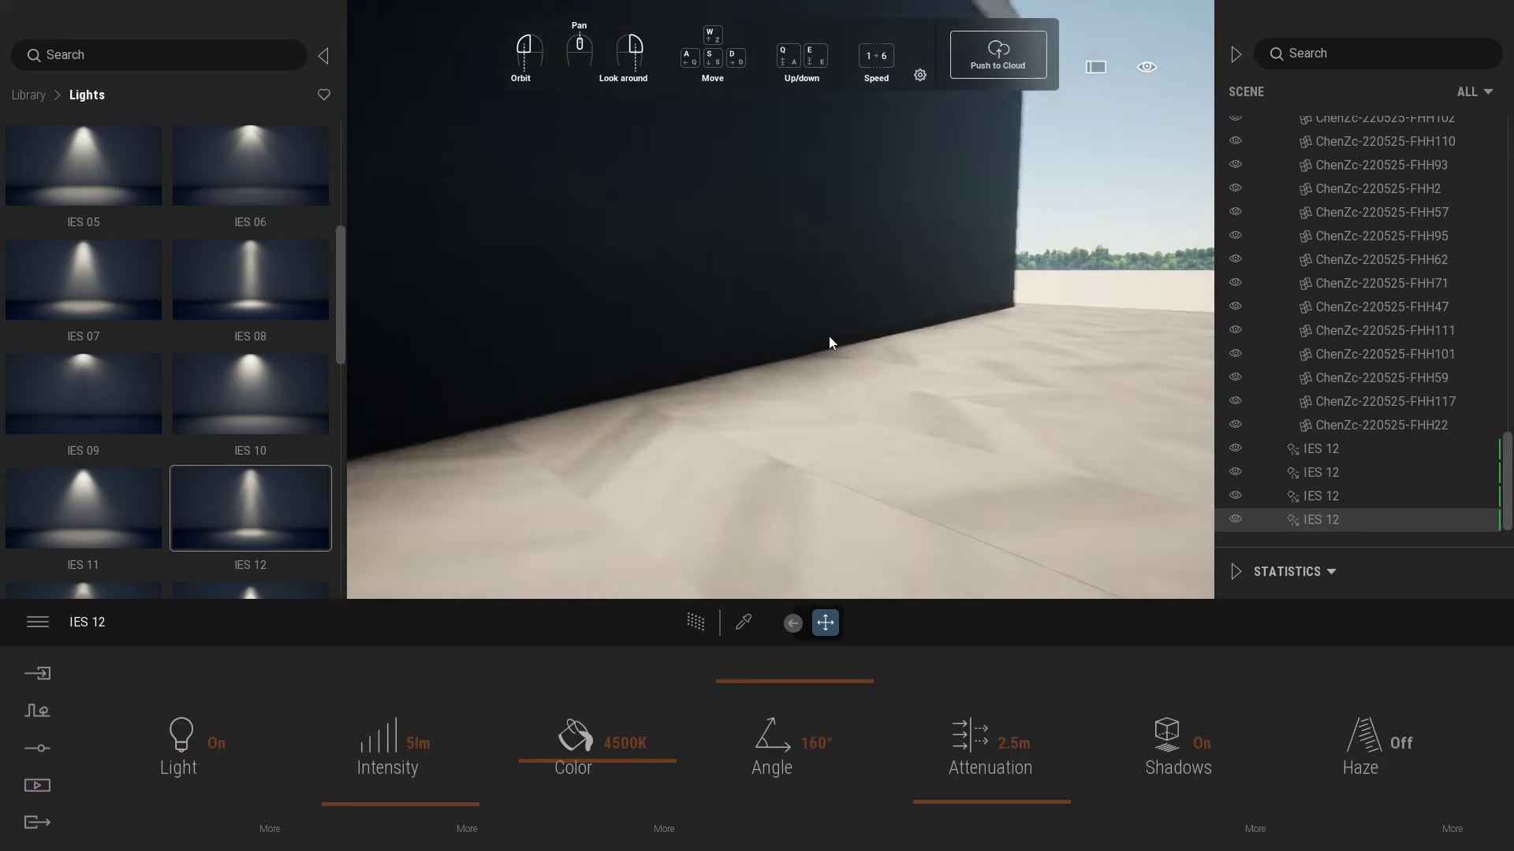
- Copy the IES 12 light as one instance to the ceiling in front of the dark blue wall
right_click_drag(822, 338, 891, 361)
key("s")
key("Escape")
left_click(793, 363)
right_click_drag(793, 363, 972, 388)
left_click_drag(1147, 275, 671, 302, "shift")
left_click(706, 509)
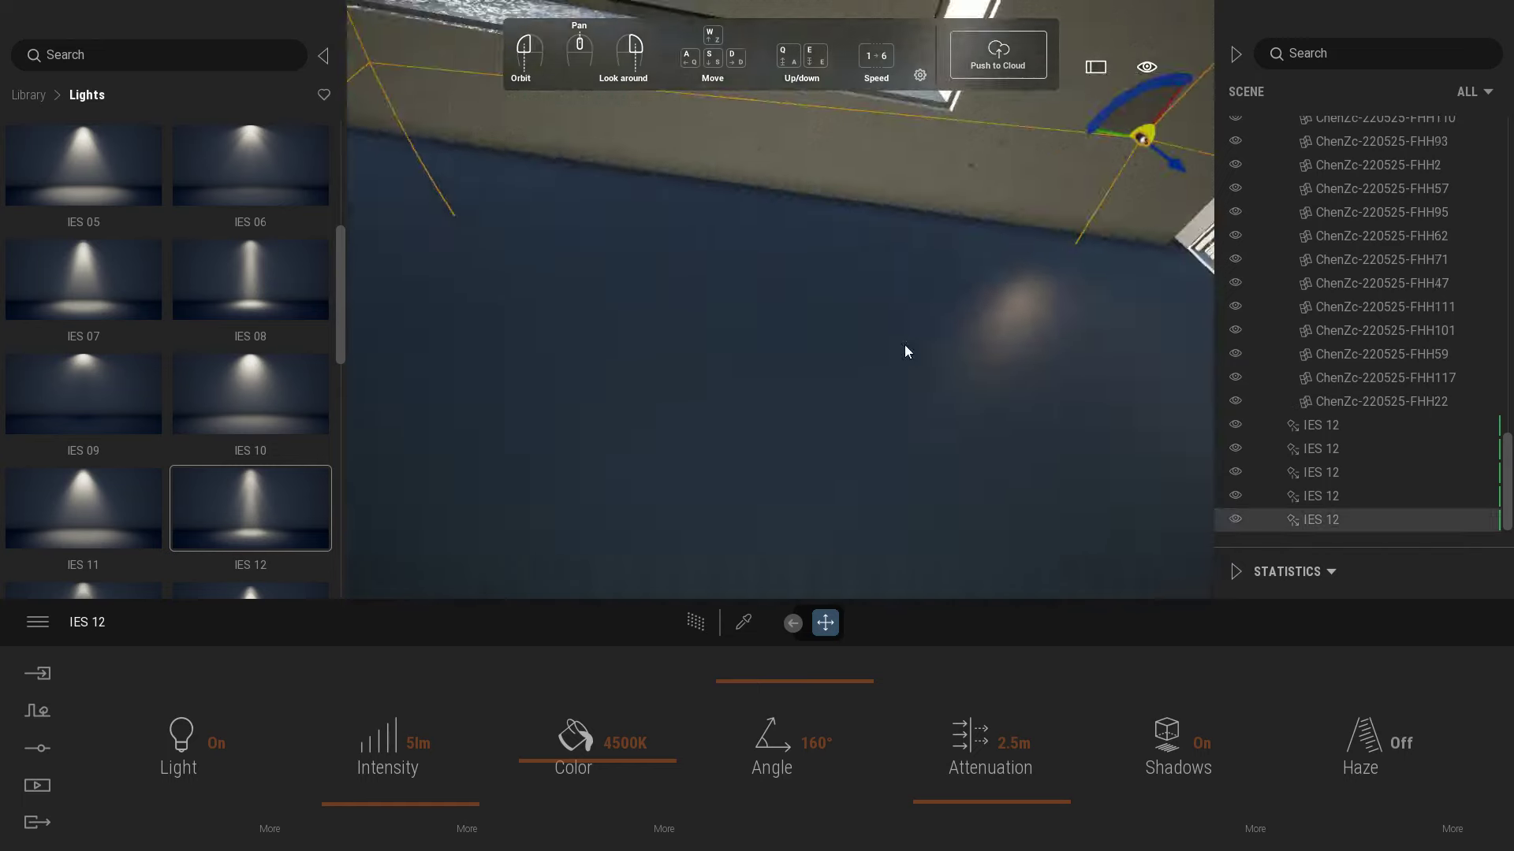
- Adjust the copied light's position and copy it as three further instances along the dark blue wall
key("s")
left_click_drag(1094, 221, 1076, 240)
right_click_drag(1037, 288, 1115, 219)
left_click_drag(1160, 148, 777, 212)
type("1.")
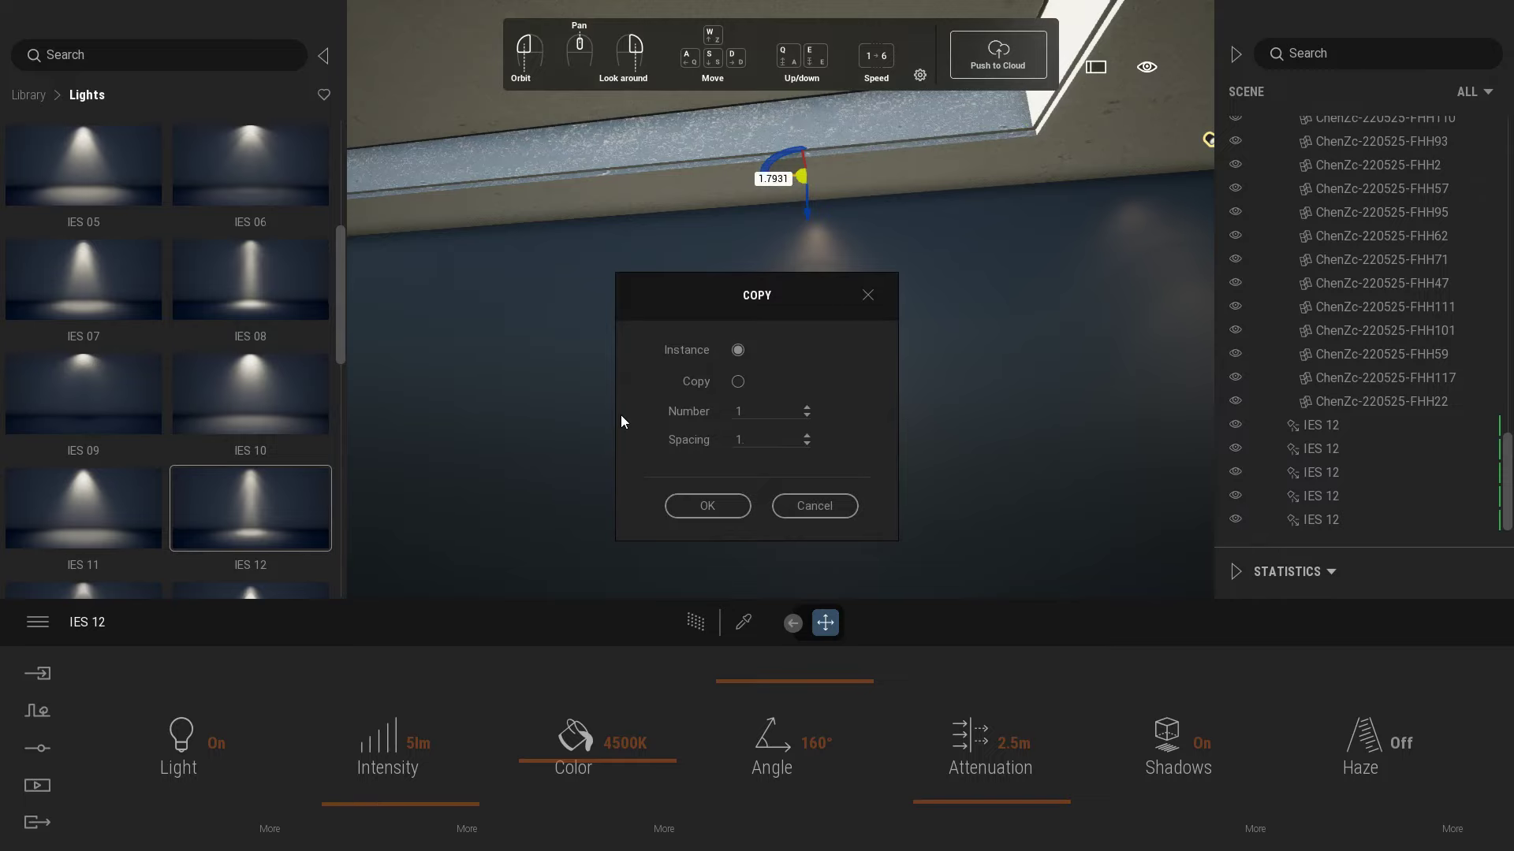
left_click(805, 408)
left_click(721, 506)
- Check the row of lights along the dark wall in the Image2 render view and quit media mode
right_click_drag(719, 481, 552, 528)
left_click(38, 786)
left_click(260, 760)
left_click(423, 708)
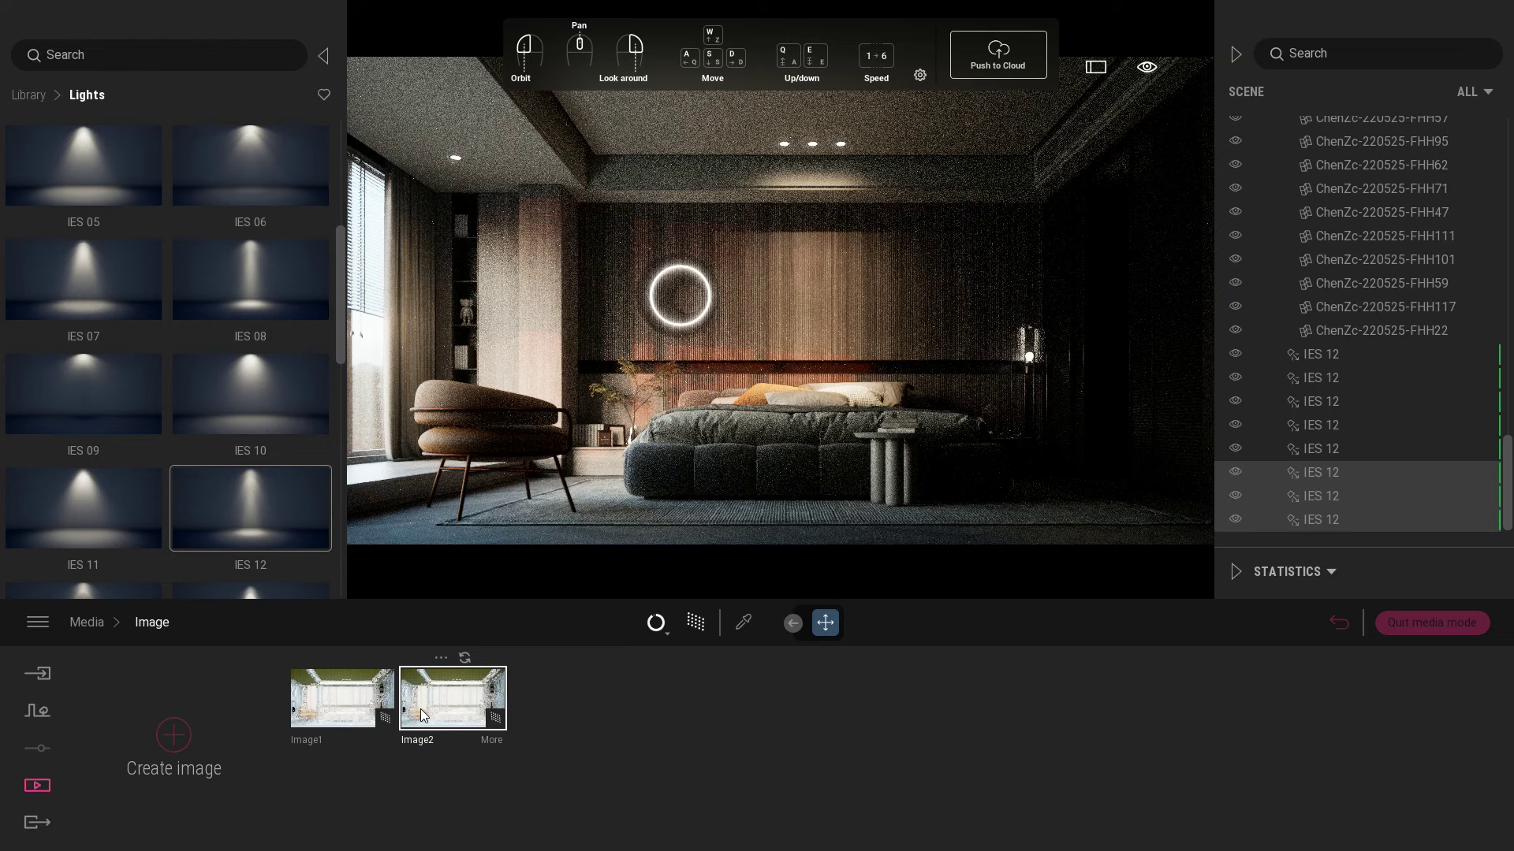
left_click(1447, 624)
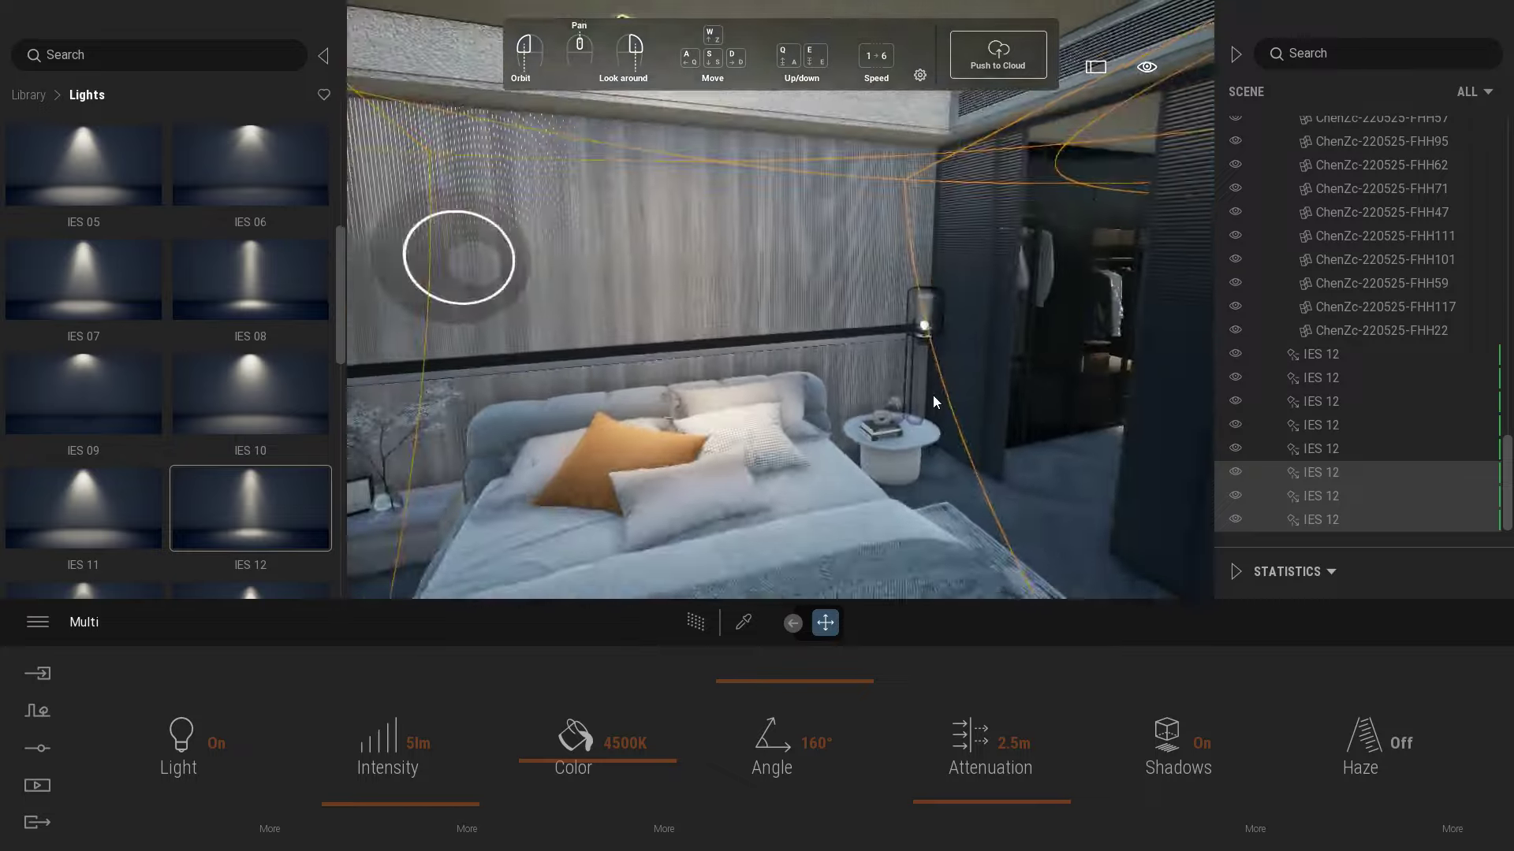
- Place an omnidirectional light above the bulb inside the glass floor lamp and set its intensity to 5 lm
key("w")
mouse_move(934, 395)
right_mouse_down()
mouse_move(934, 413)
mouse_move(914, 414)
right_mouse_up()
left_click_drag(339, 266, 362, 99)
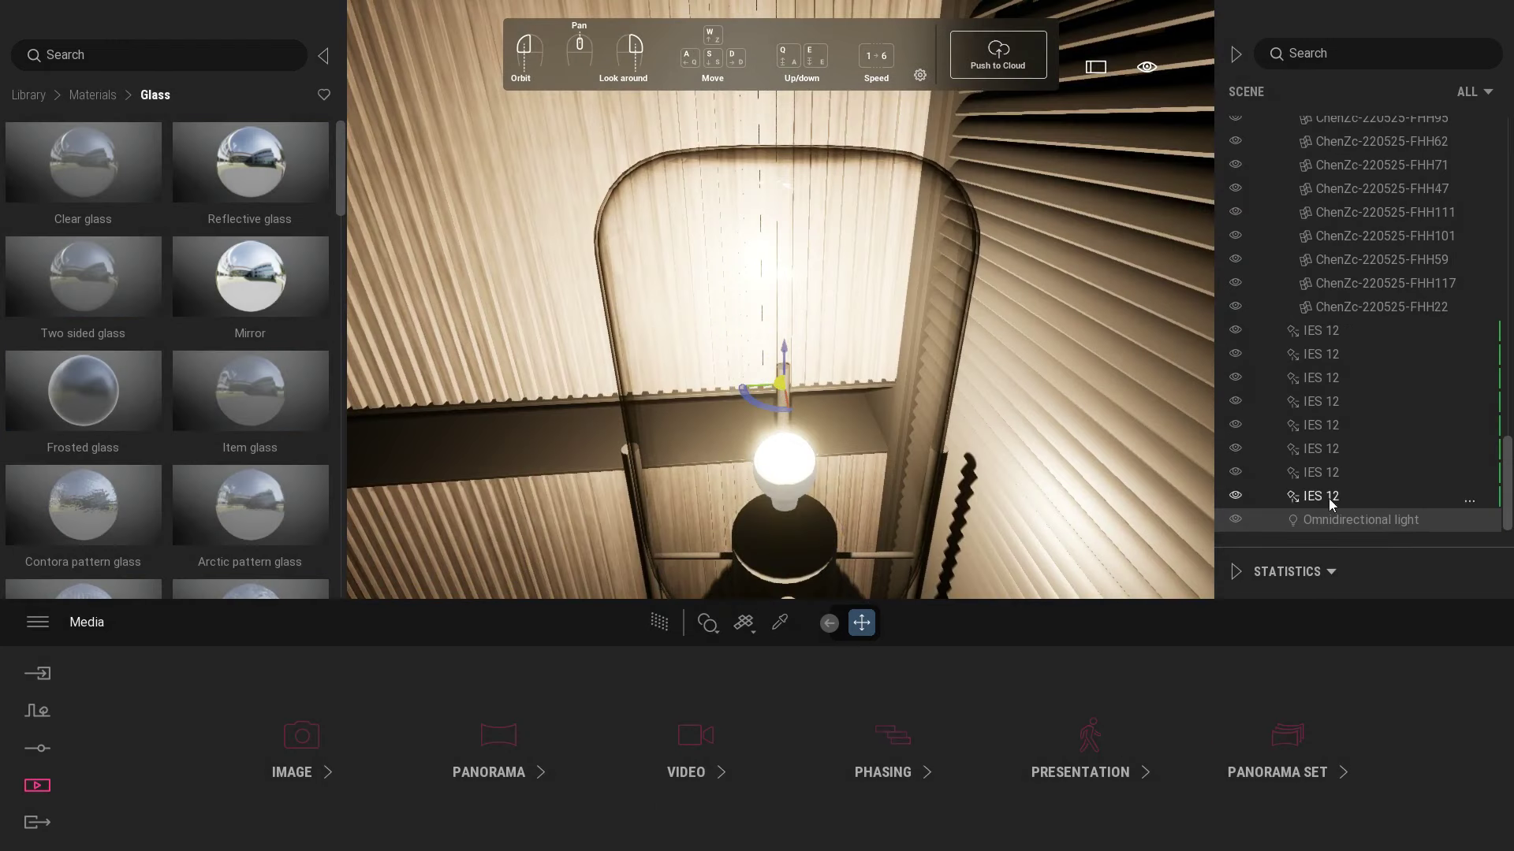
left_click(1330, 516)
left_click(507, 747)
type("5")
key("Return")
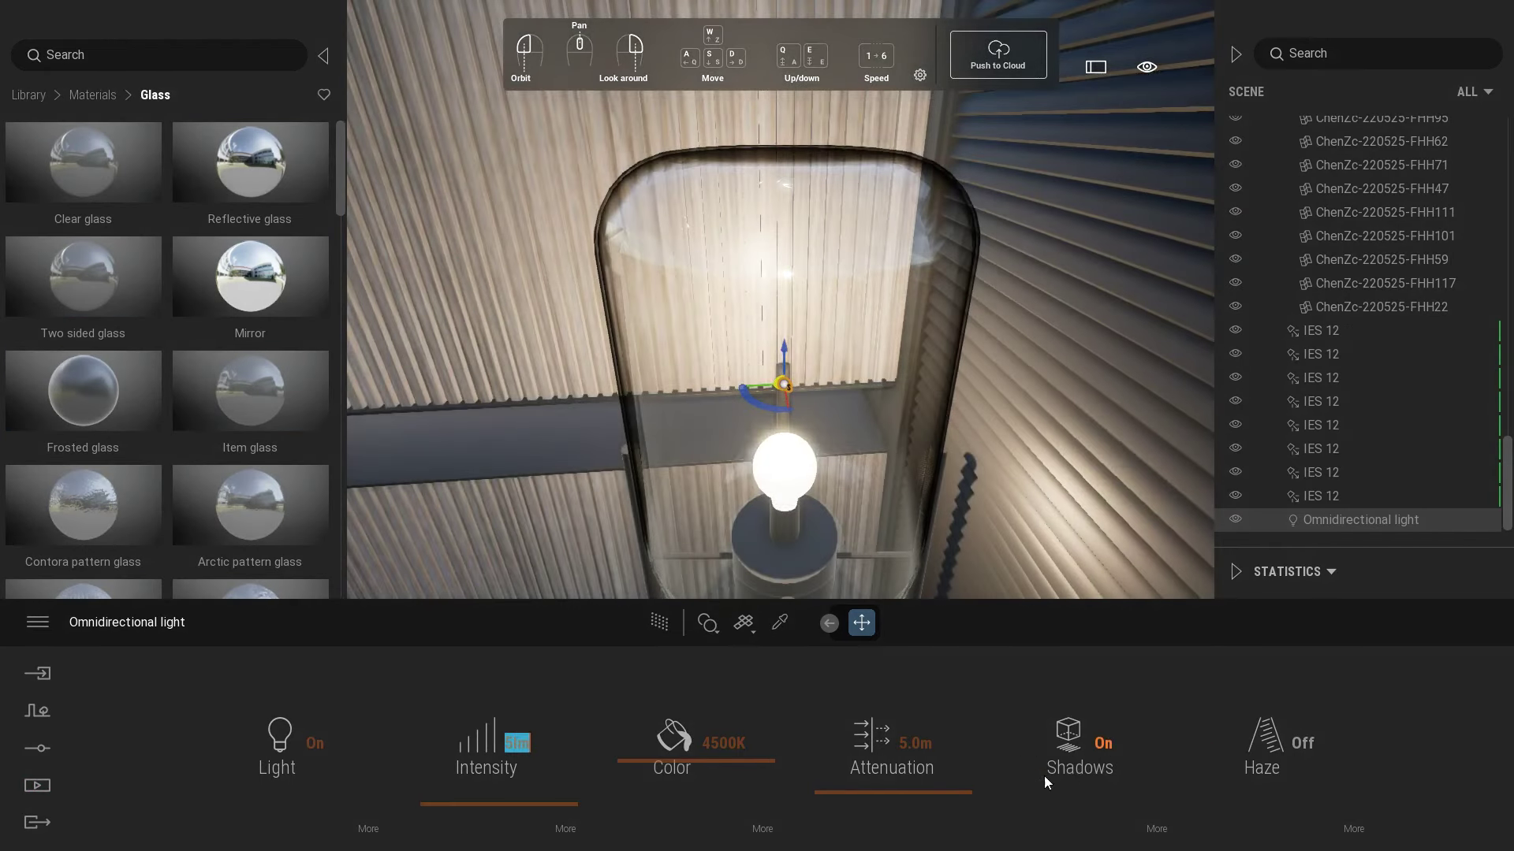
- Set the omnidirectional light's attenuation to 2 m and its color temperature to 5000K
left_click(913, 744)
type("2")
key("Return")
left_click_drag(701, 761, 701, 757)
type("5")
key("Return")
- Check the floor lamp's glow in the Image2 render view
left_click(37, 786)
left_click(303, 738)
left_click(416, 713)
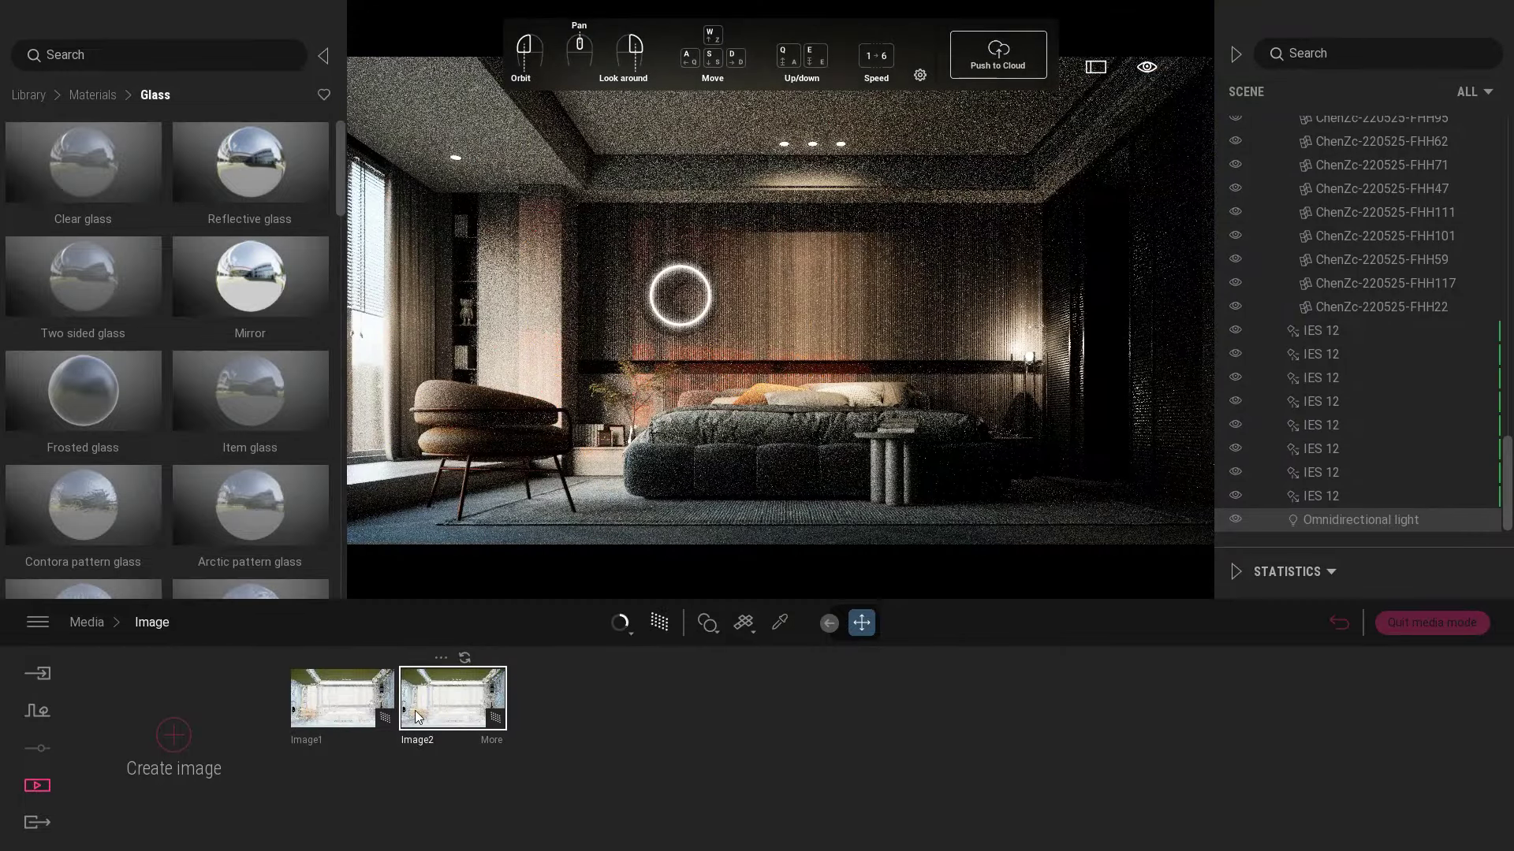
- Quit media mode, set the omnidirectional light's intensity to 2 lm and preview Image2 again
left_click(1387, 624)
left_click(516, 743)
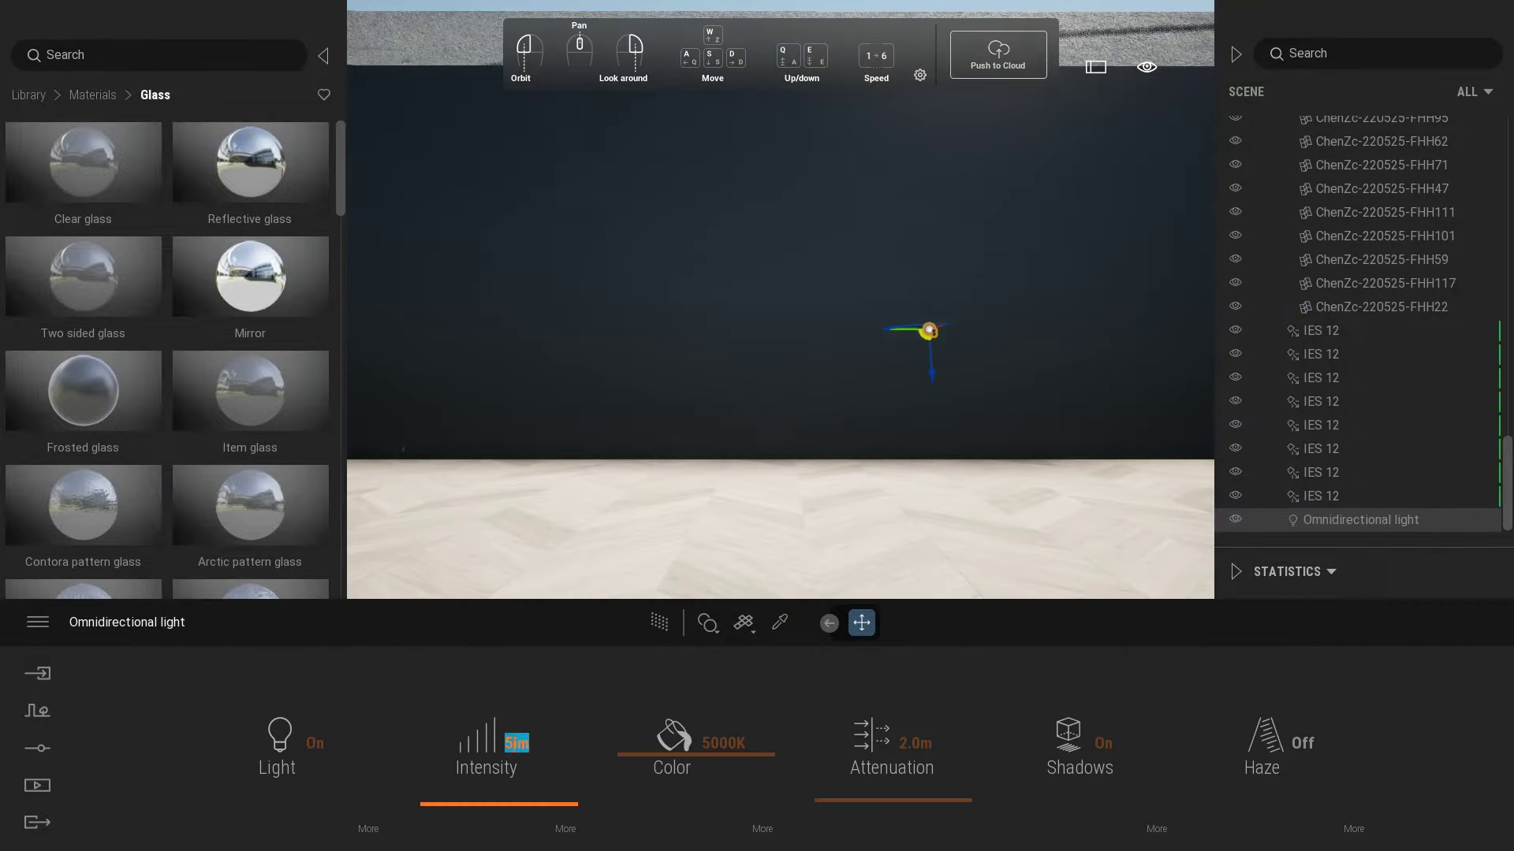
left_click(37, 785)
left_click(445, 722)
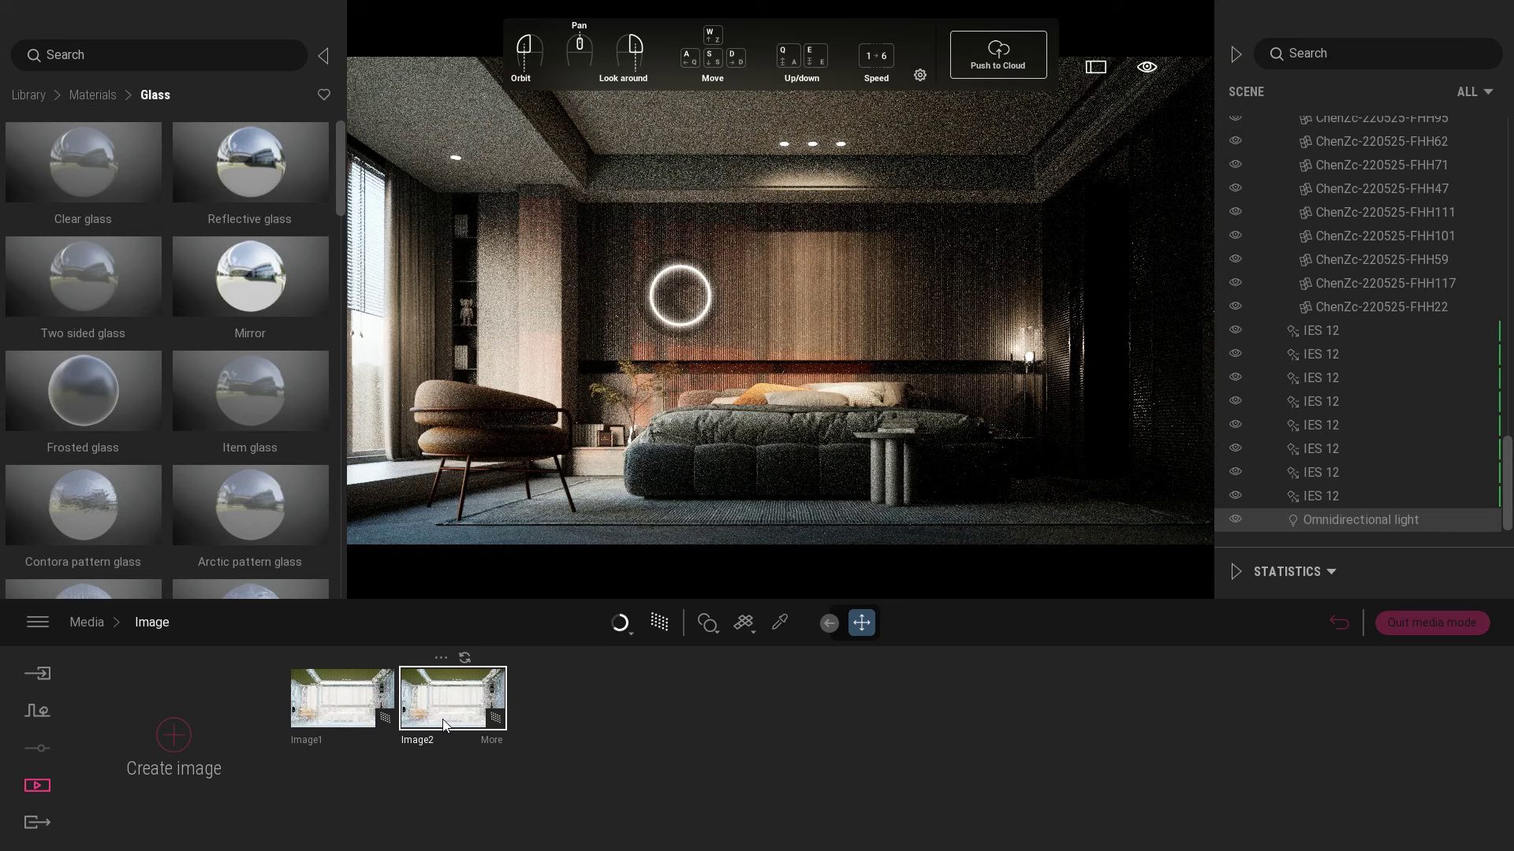
key("t")
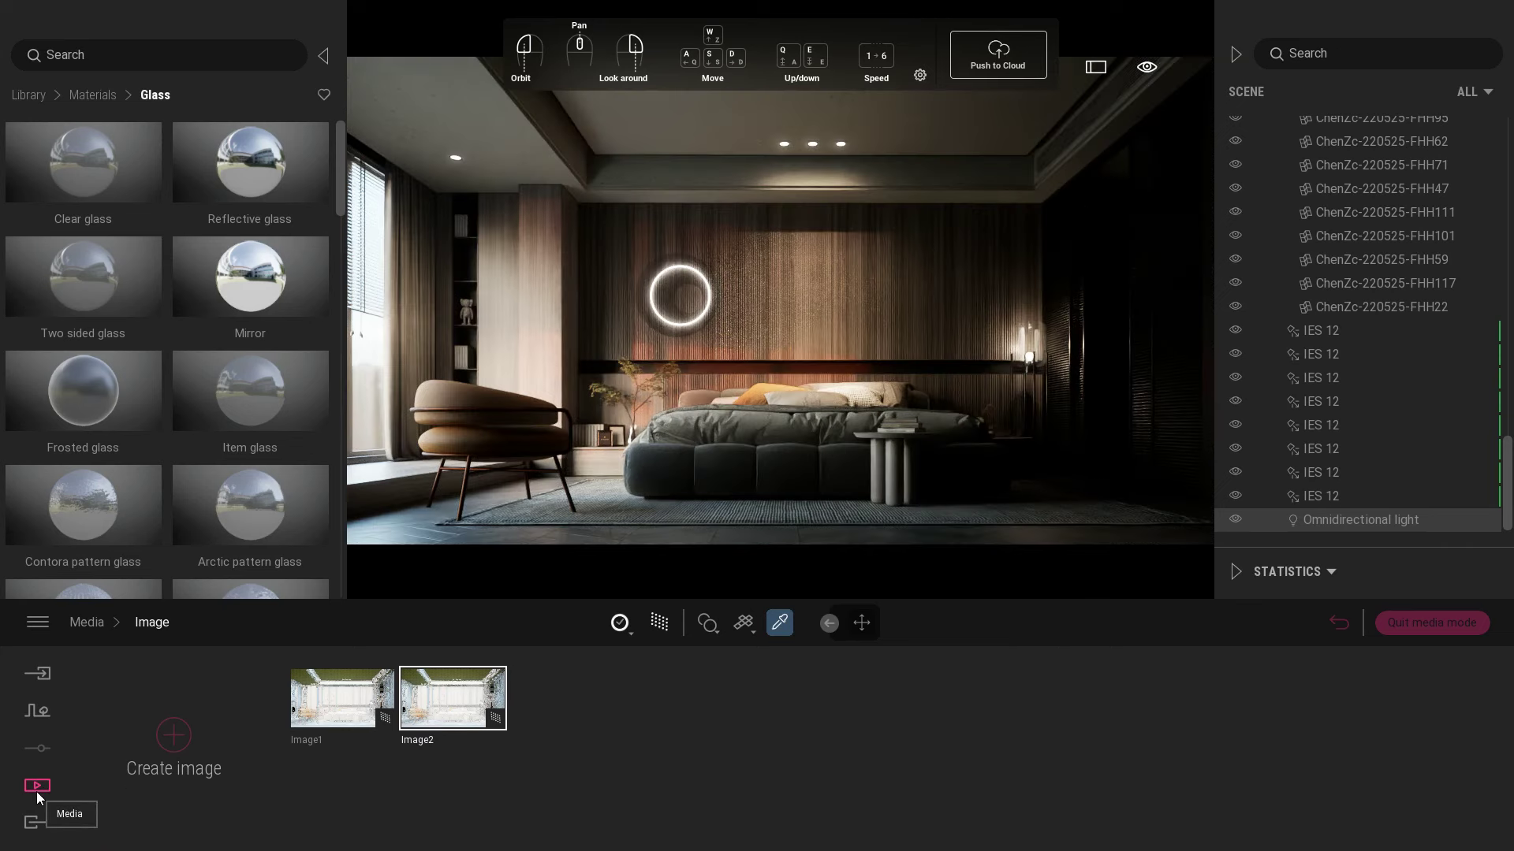
- Choose Image2 as the image to export and start the export
left_click(35, 822)
left_click(226, 741)
left_click(312, 260)
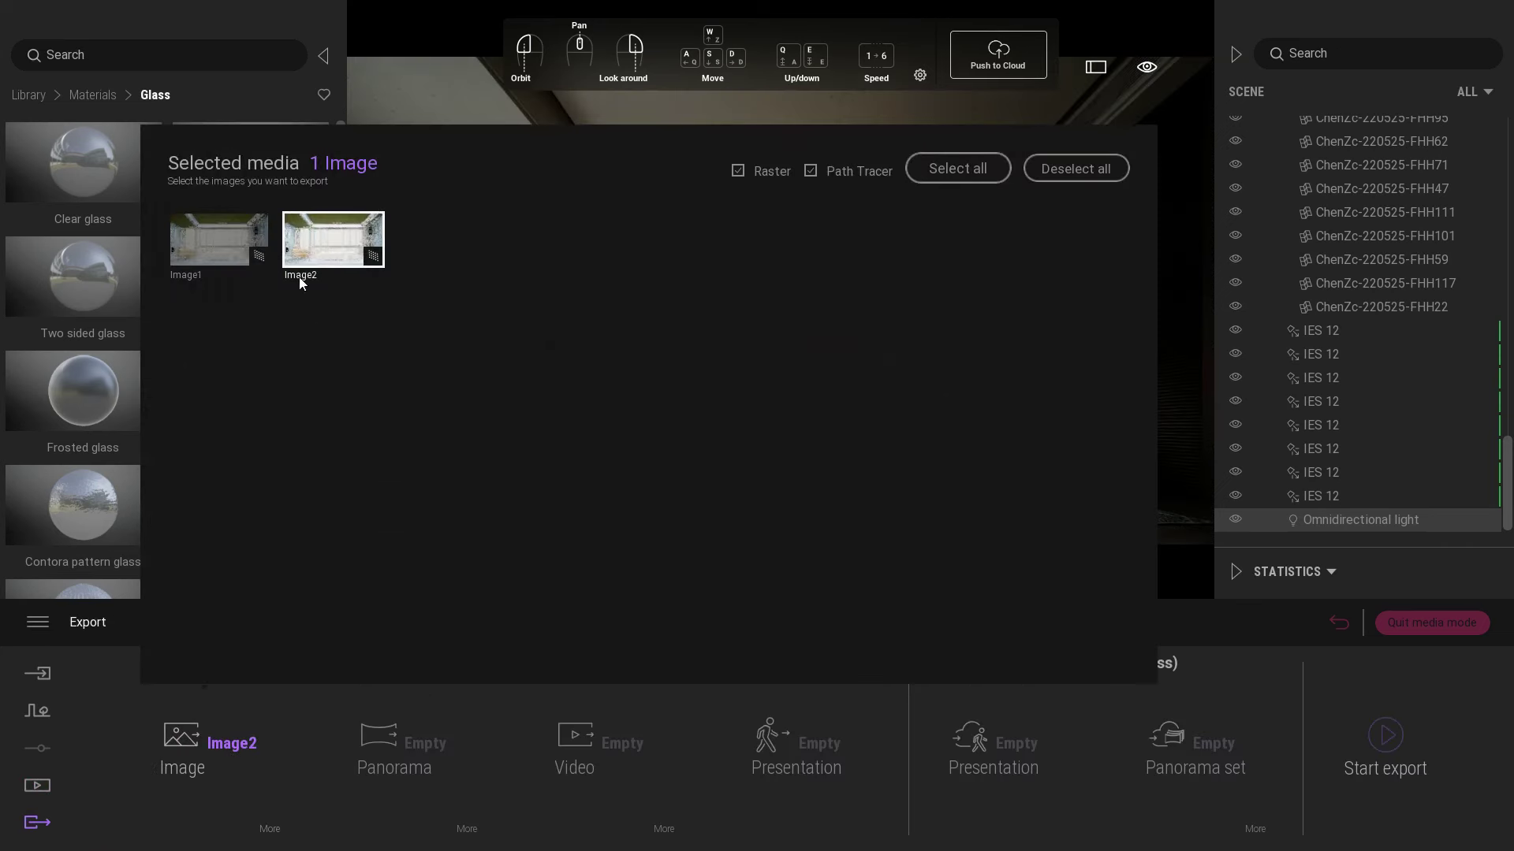
left_click(1385, 737)
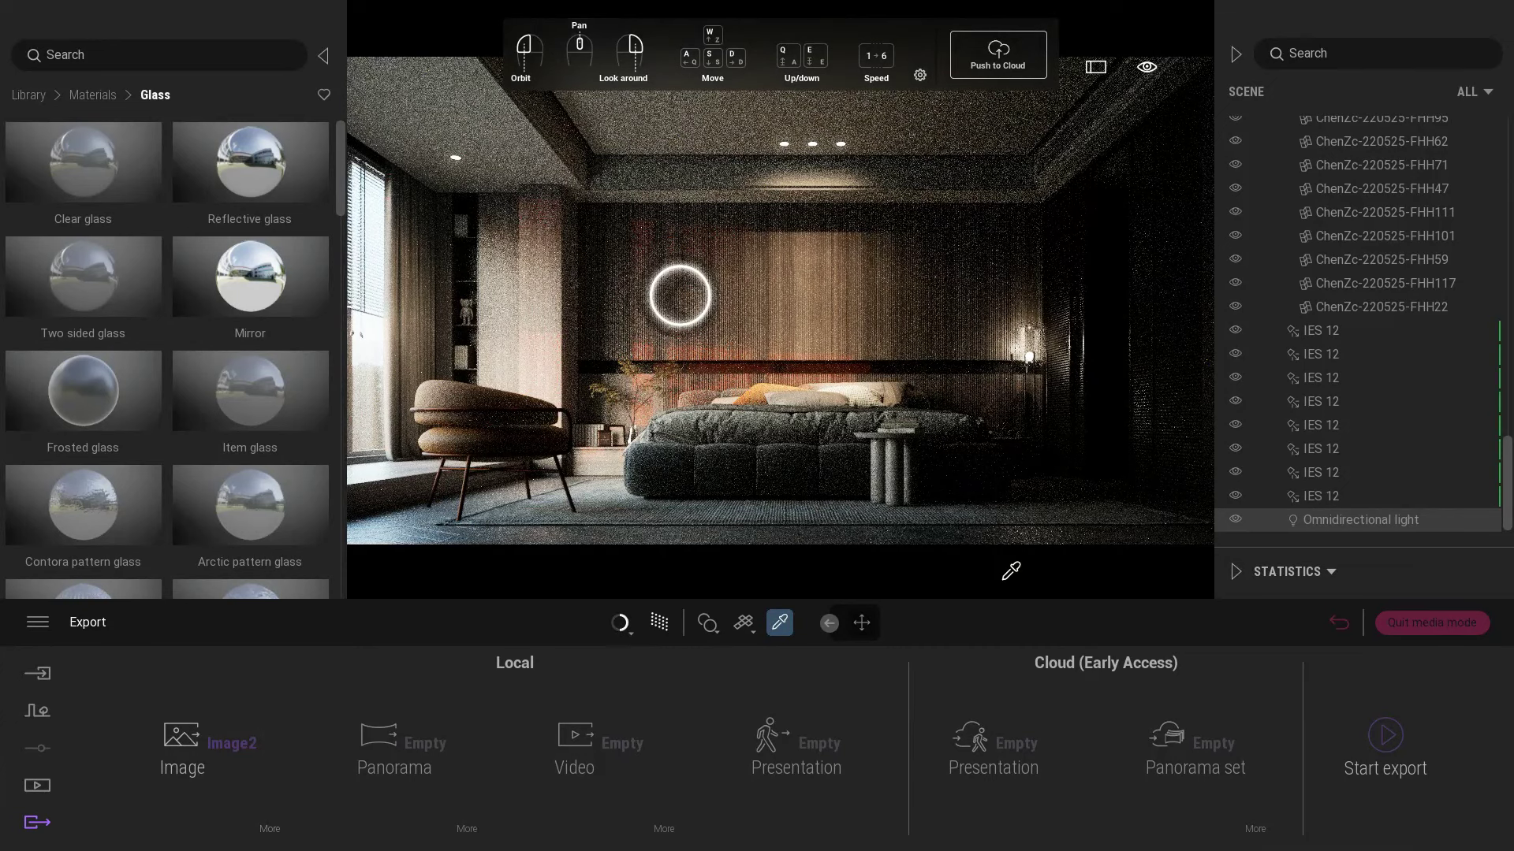
- Quit media mode and place an area light from the library's lights at the ledge above the headboard
left_click(1431, 623)
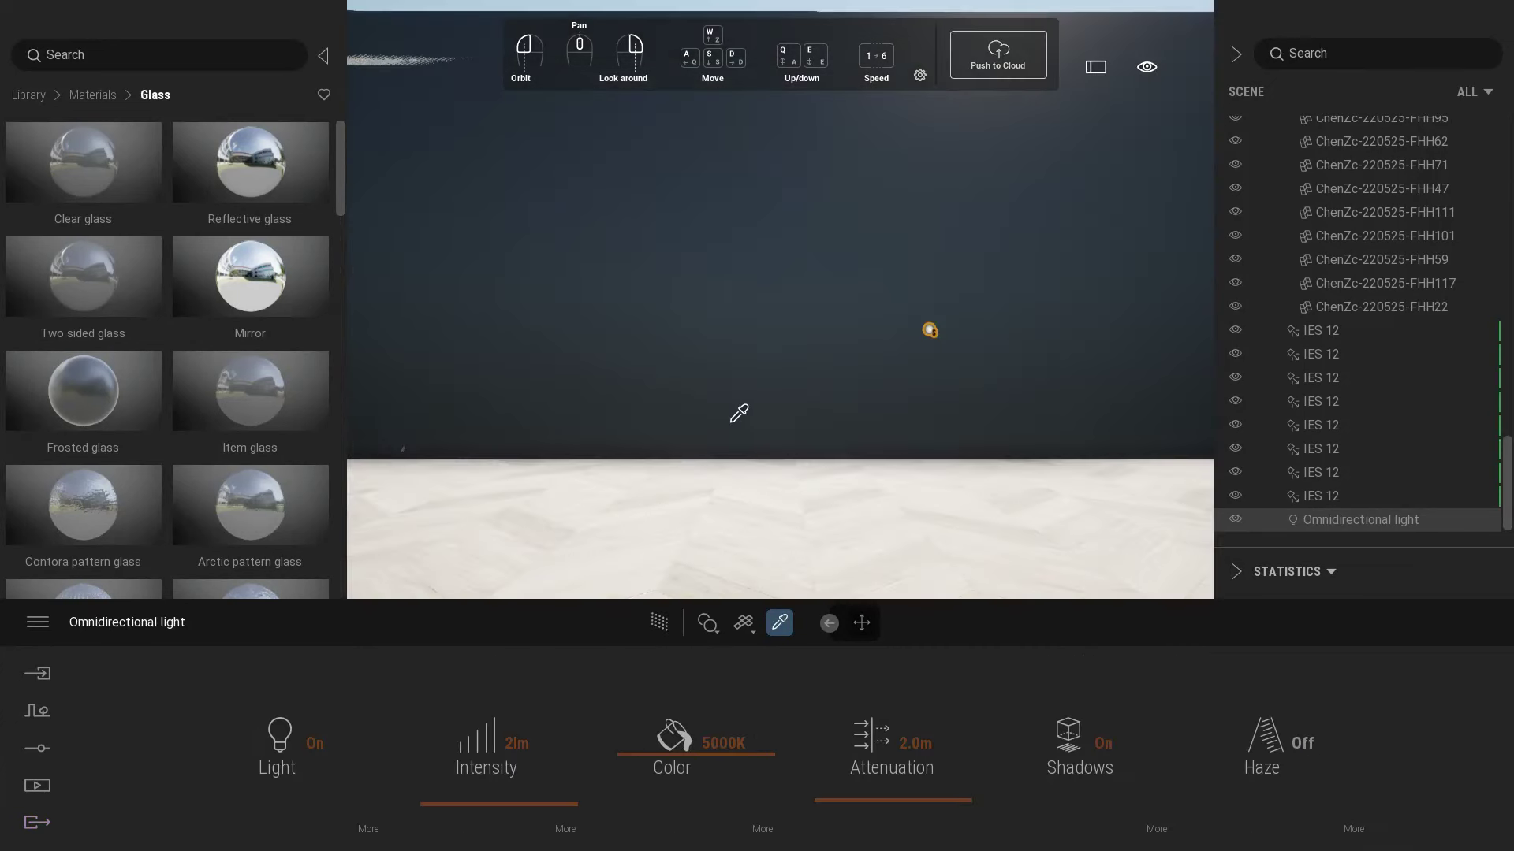
scroll(787, 460, "up", 5)
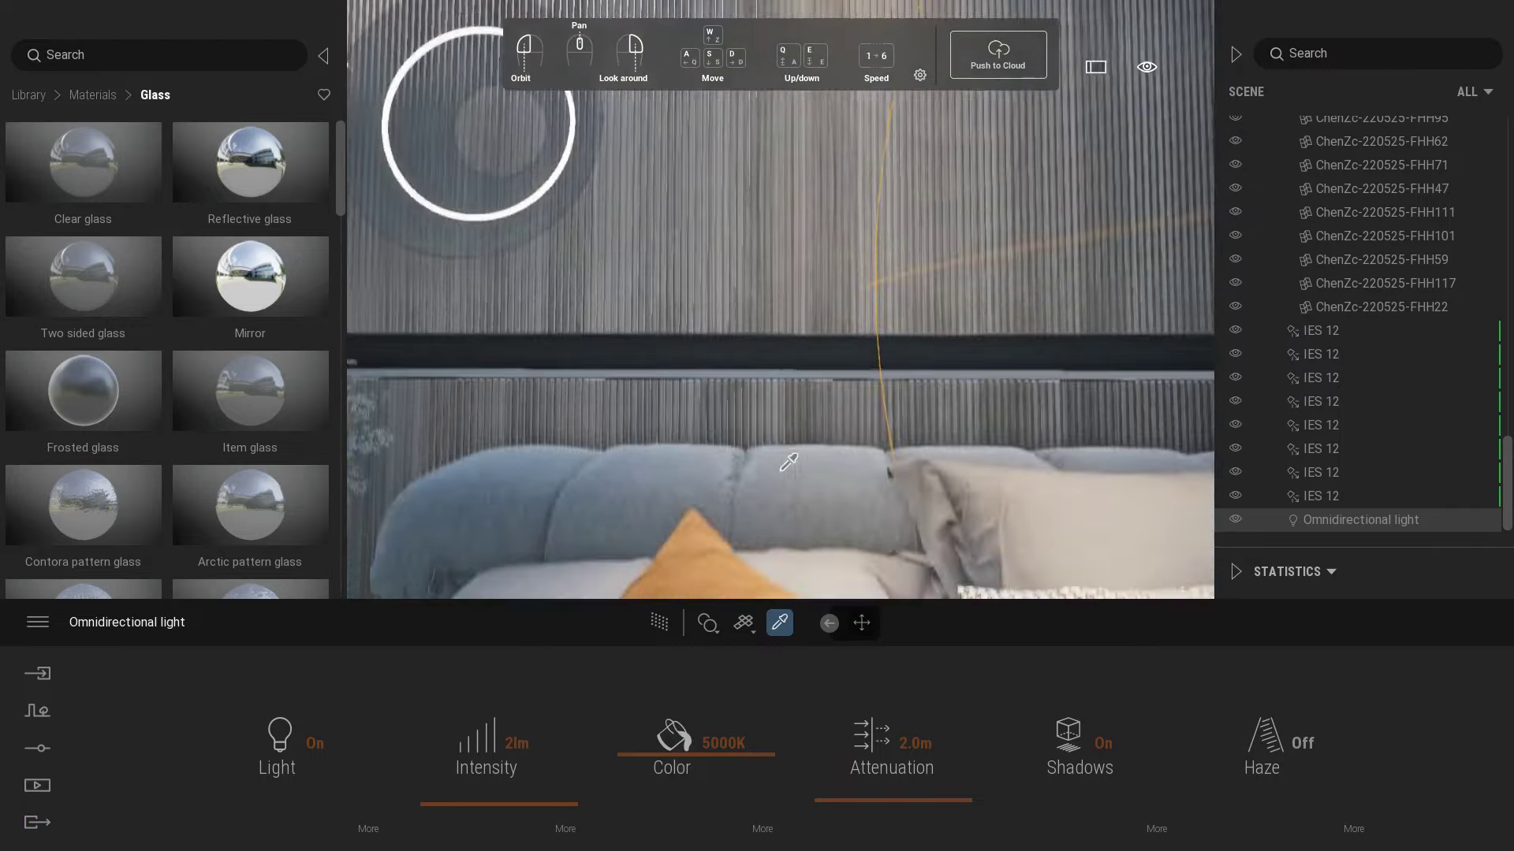
left_click(30, 95)
left_click(247, 304)
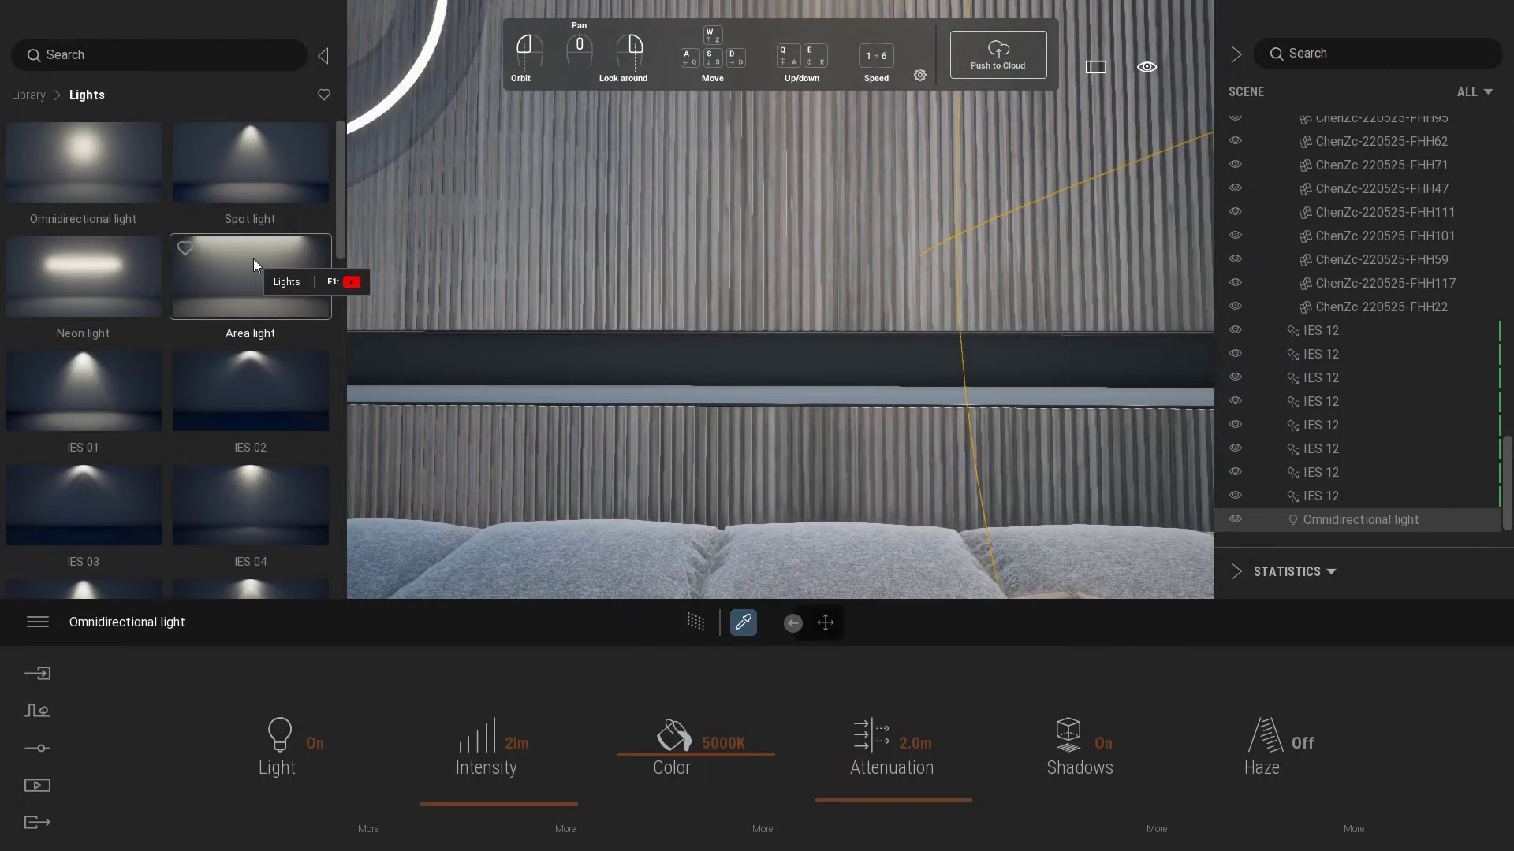
left_click_drag(276, 280, 702, 396)
scroll(702, 395, "down", 5)
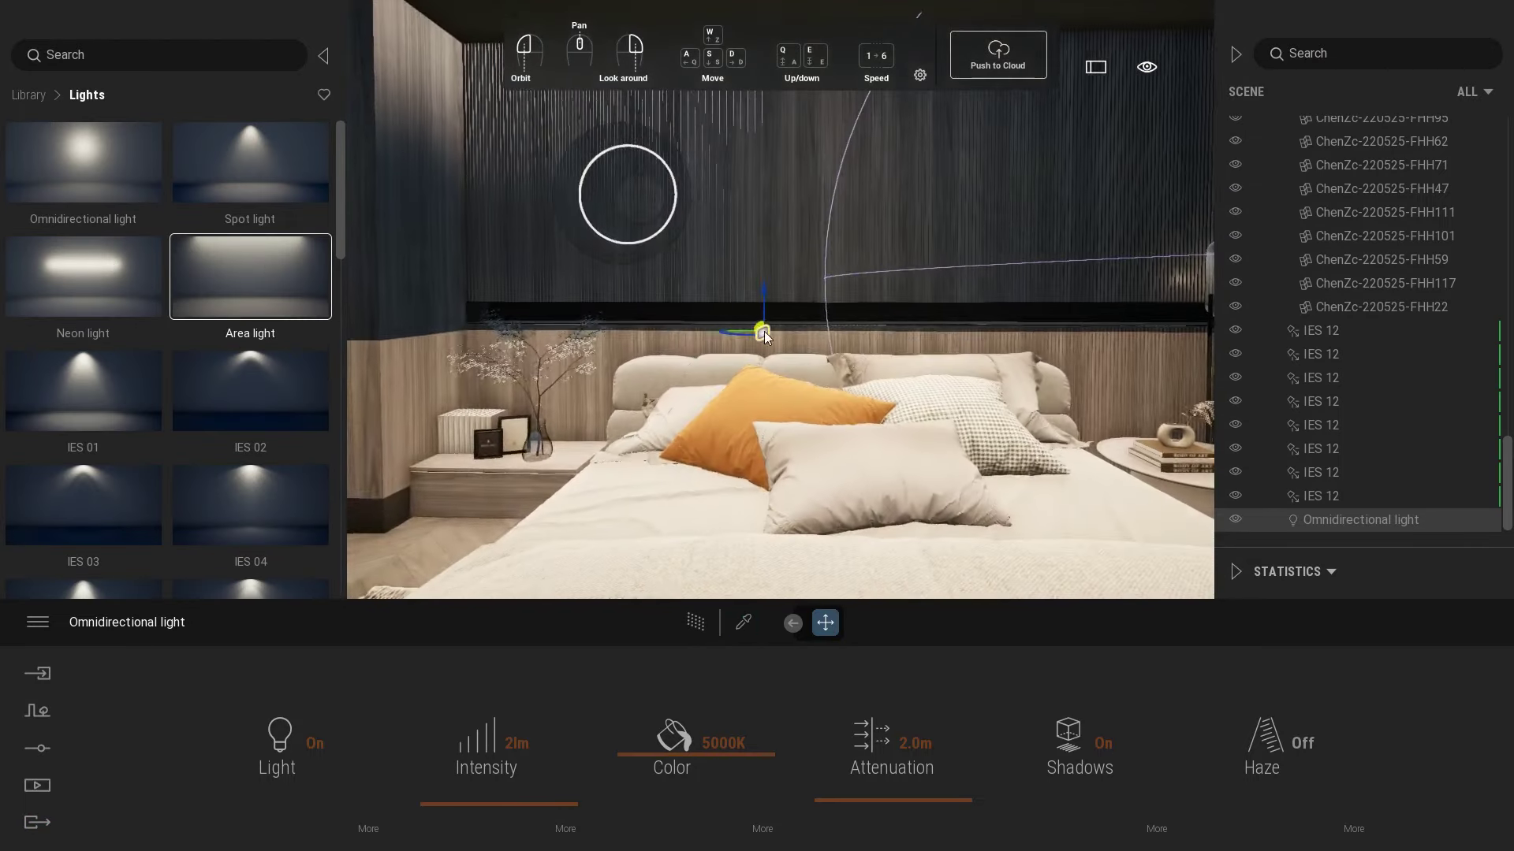
right_click_drag(764, 332, 855, 315)
left_click(825, 314)
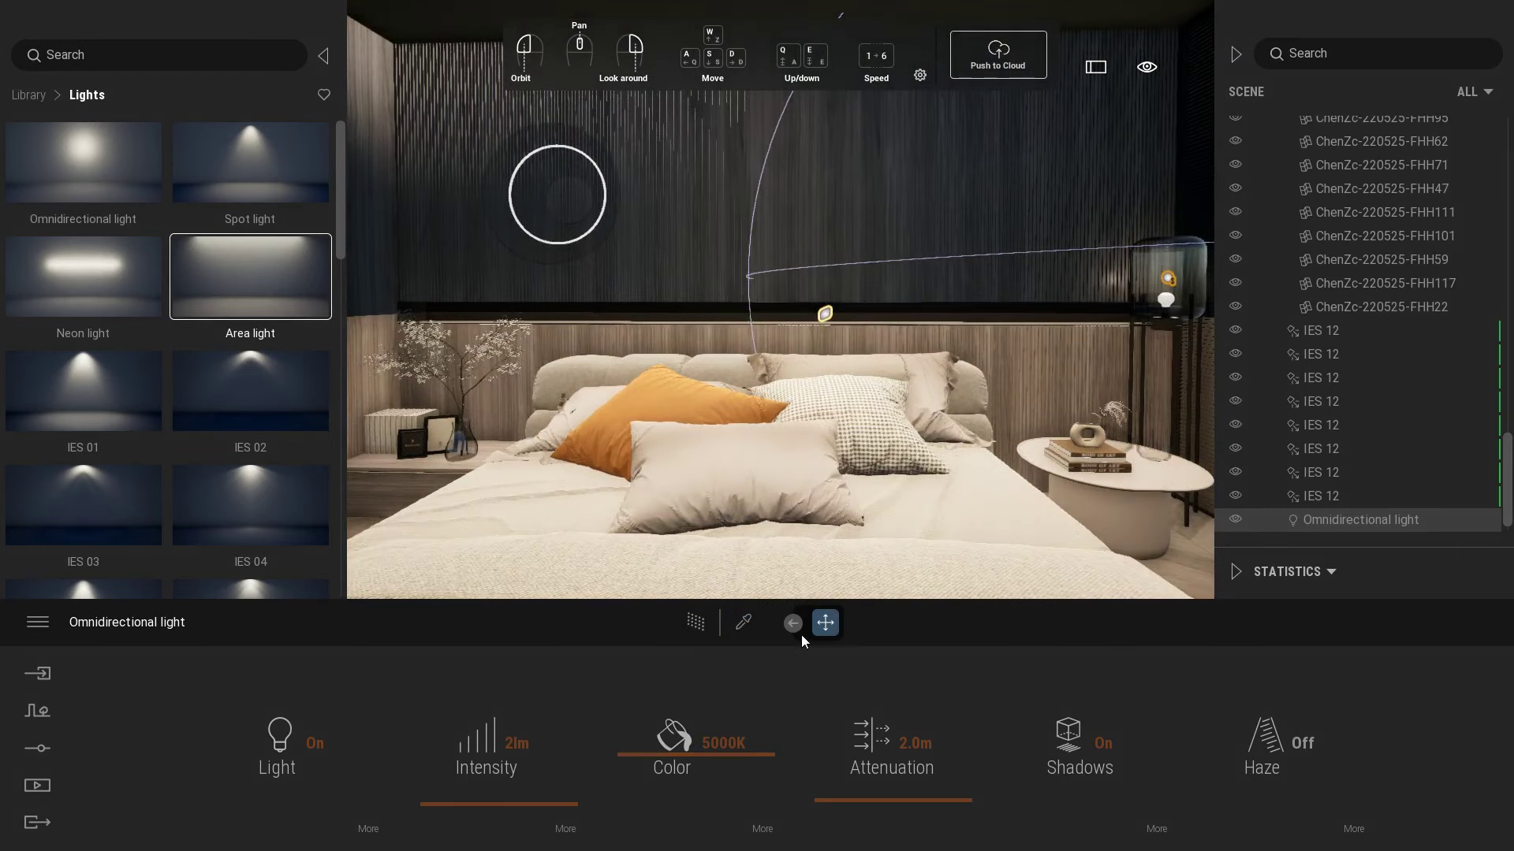
left_click(801, 635)
- Select the area light above the headboard and set its width to 0.2 m
scroll(844, 405, "down", 3)
left_click(817, 313)
left_click_drag(817, 473, 893, 504)
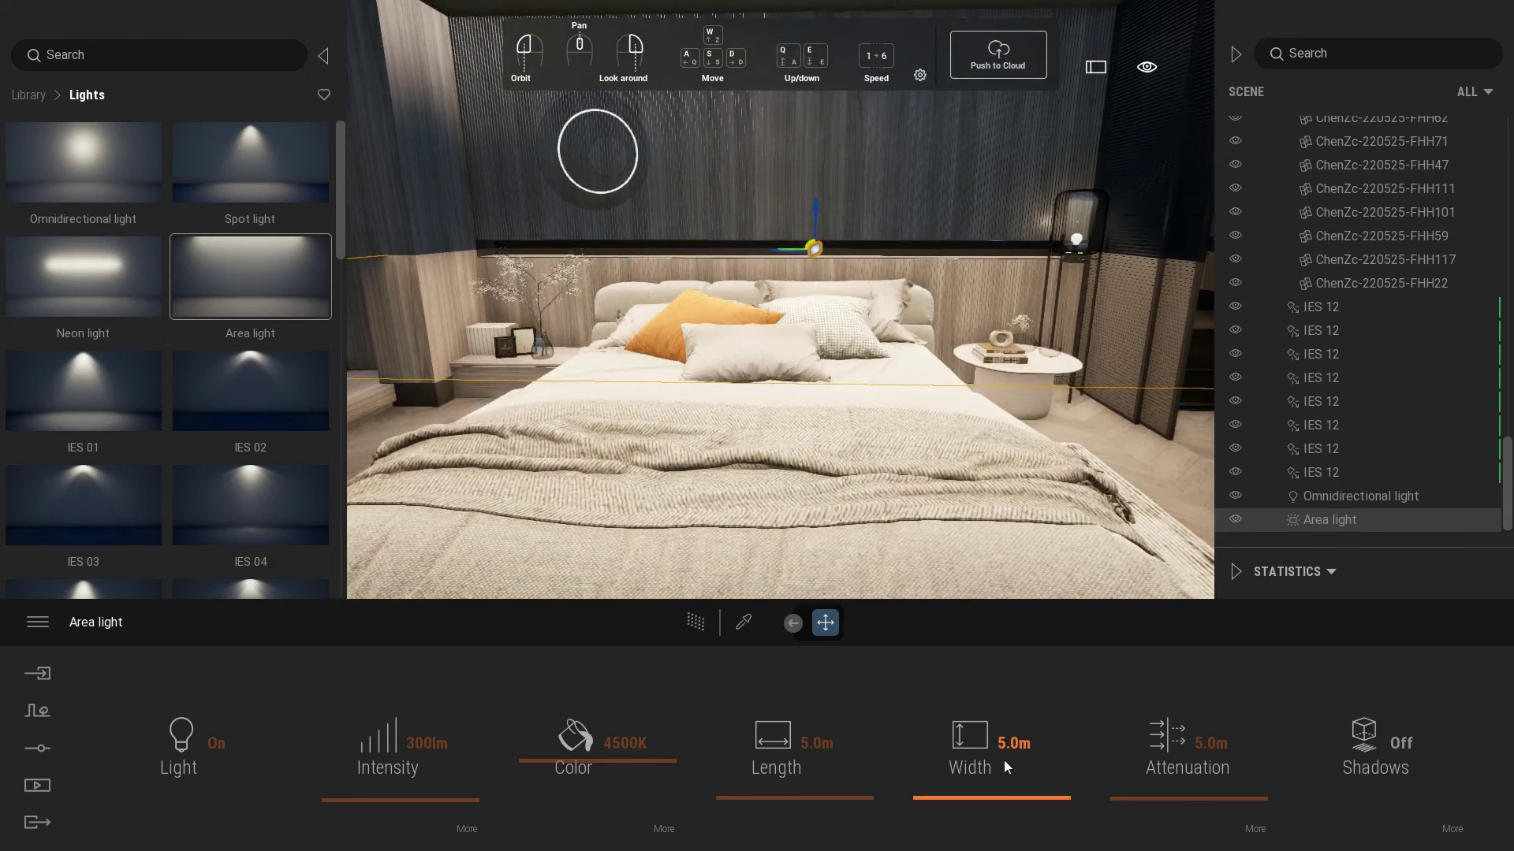
type("1")
key("Return")
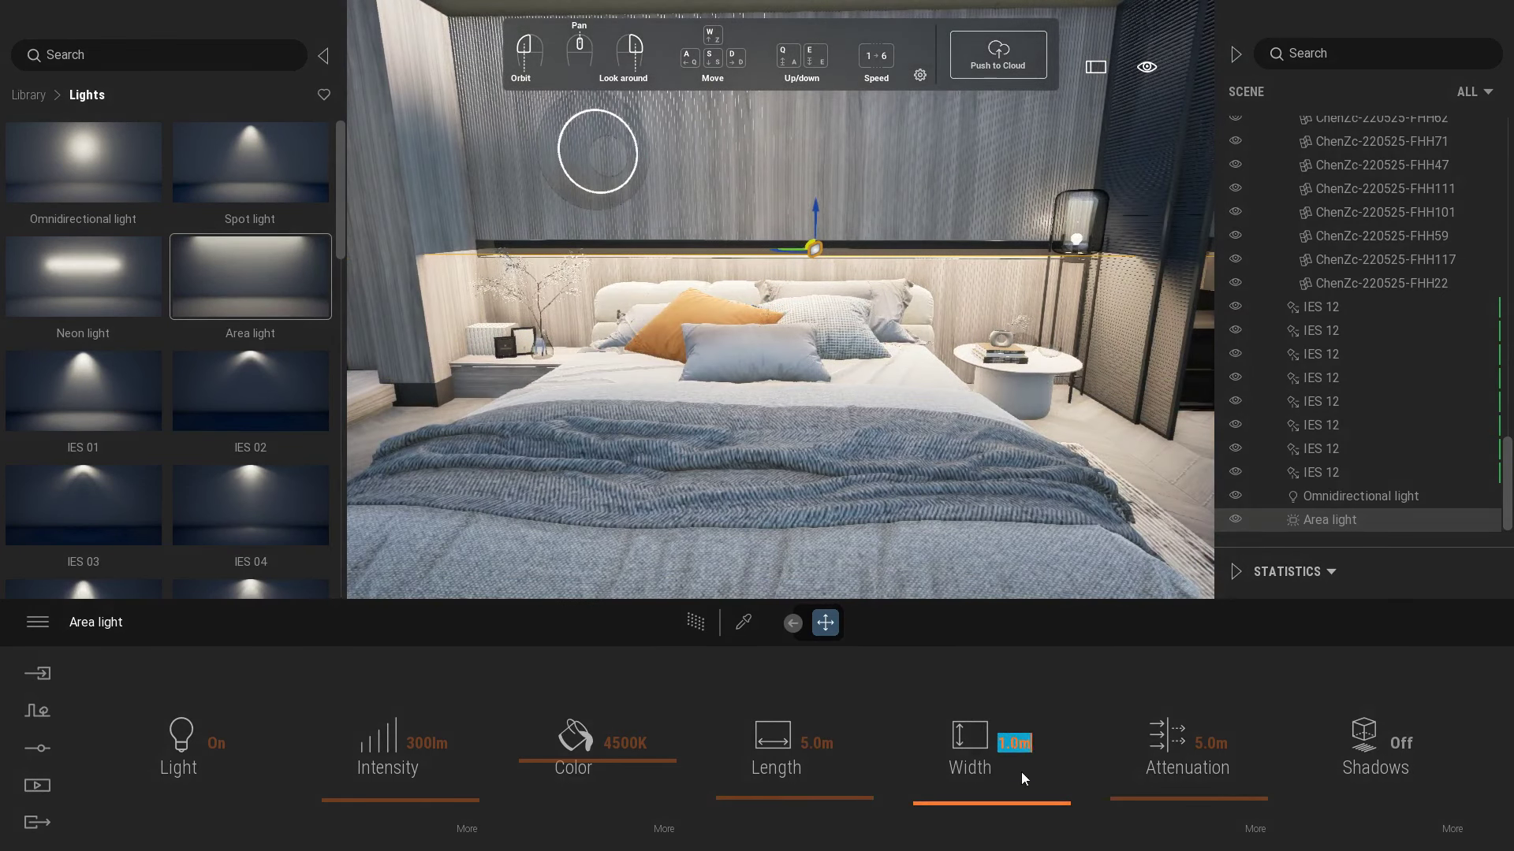
key("Return")
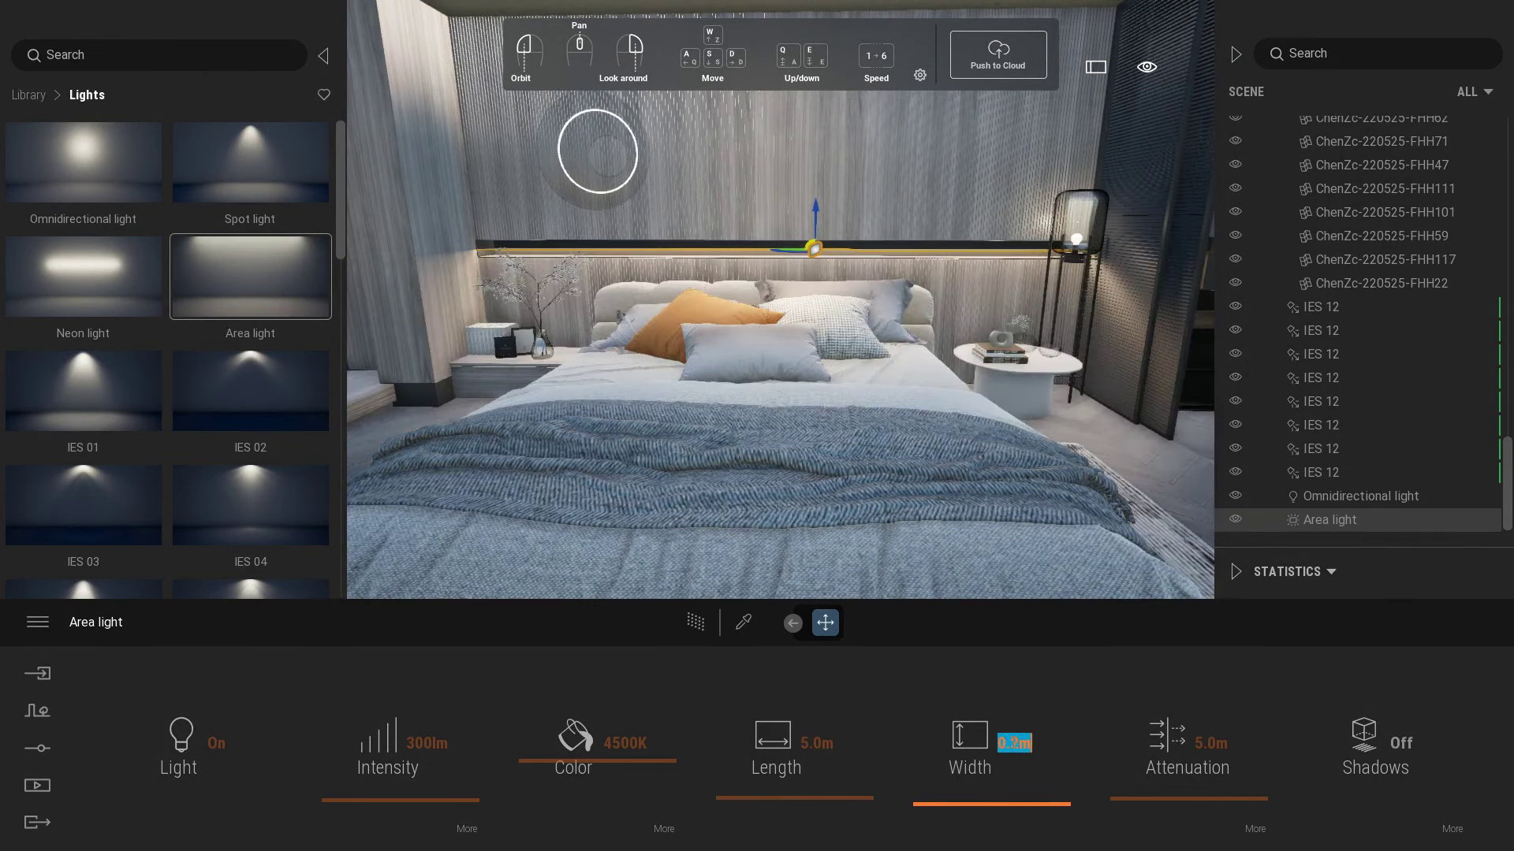
- Preview Image2 with the area light placed at the ledge above the headboard
right_click_drag(807, 474, 825, 420)
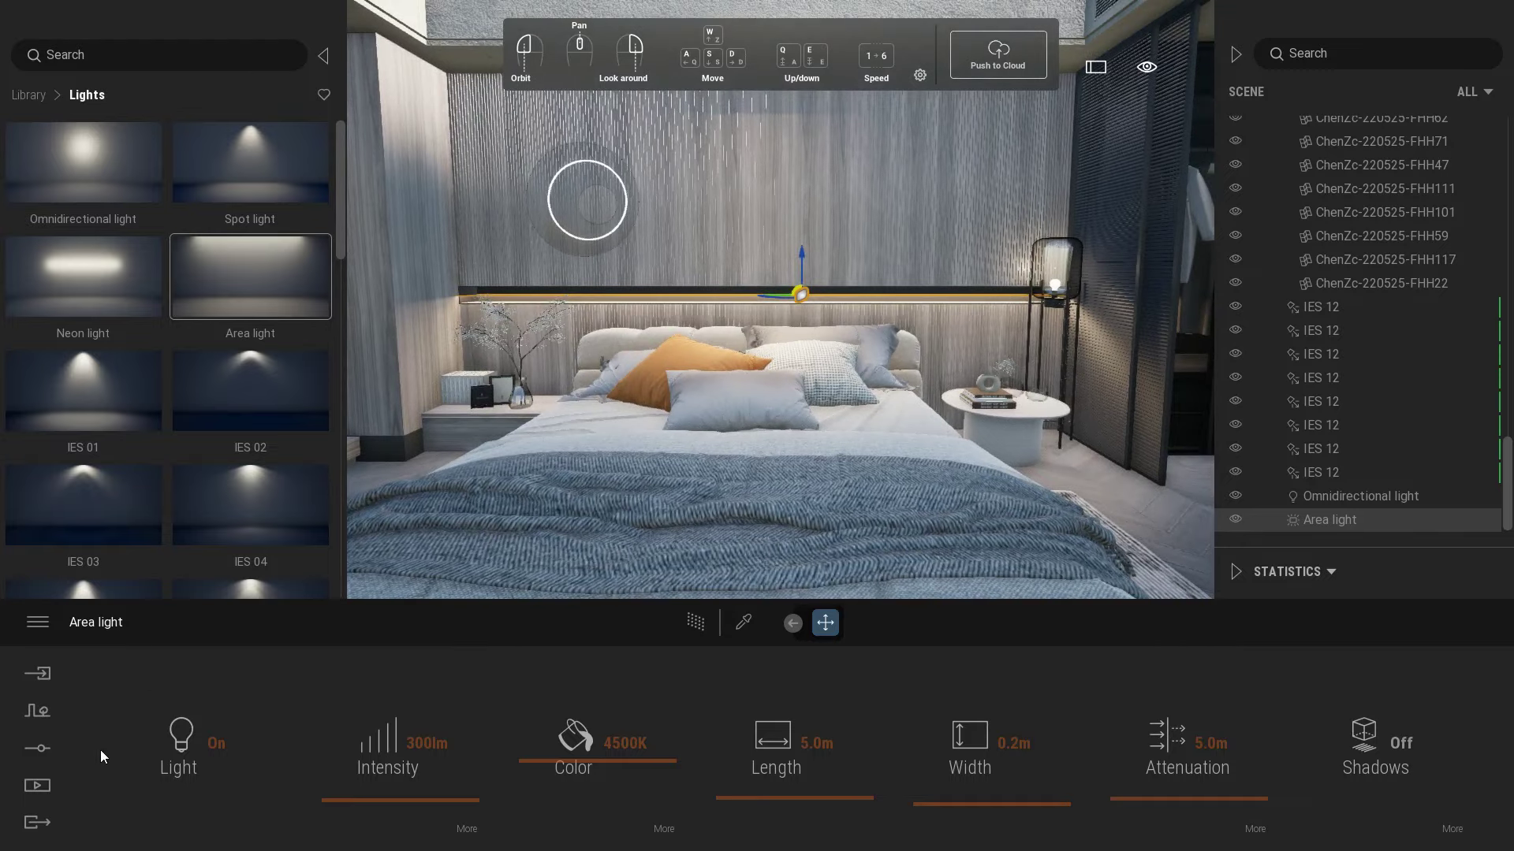
left_click(37, 785)
left_click(300, 741)
left_click(456, 712)
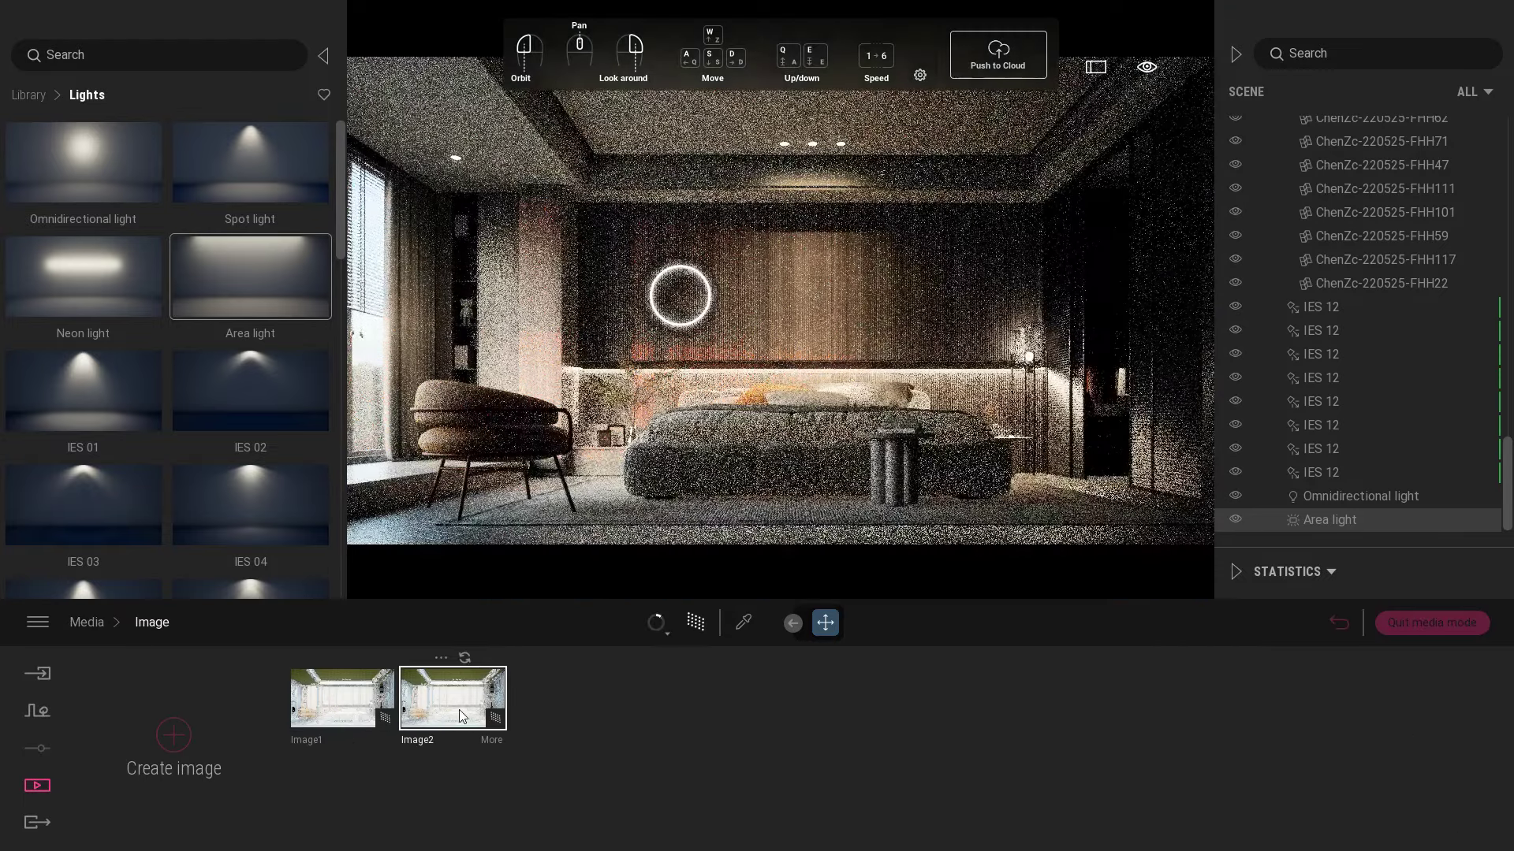
- Quit media mode, set the area light's intensity to 10 lm and preview Image2 again
left_click(1431, 622)
left_click(427, 743)
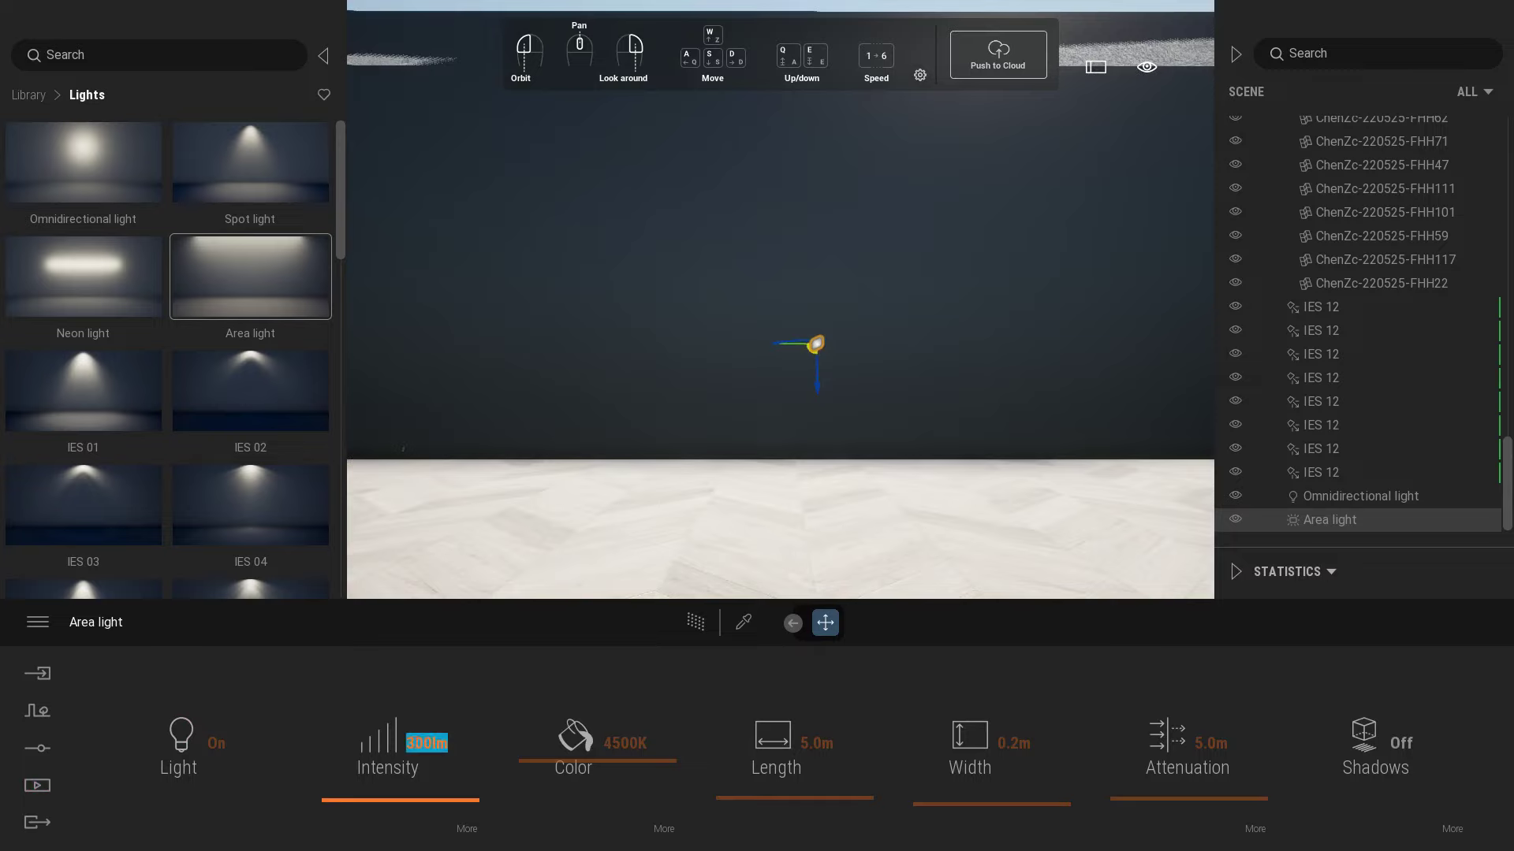
type("10")
key("Return")
left_click(37, 786)
left_click(300, 741)
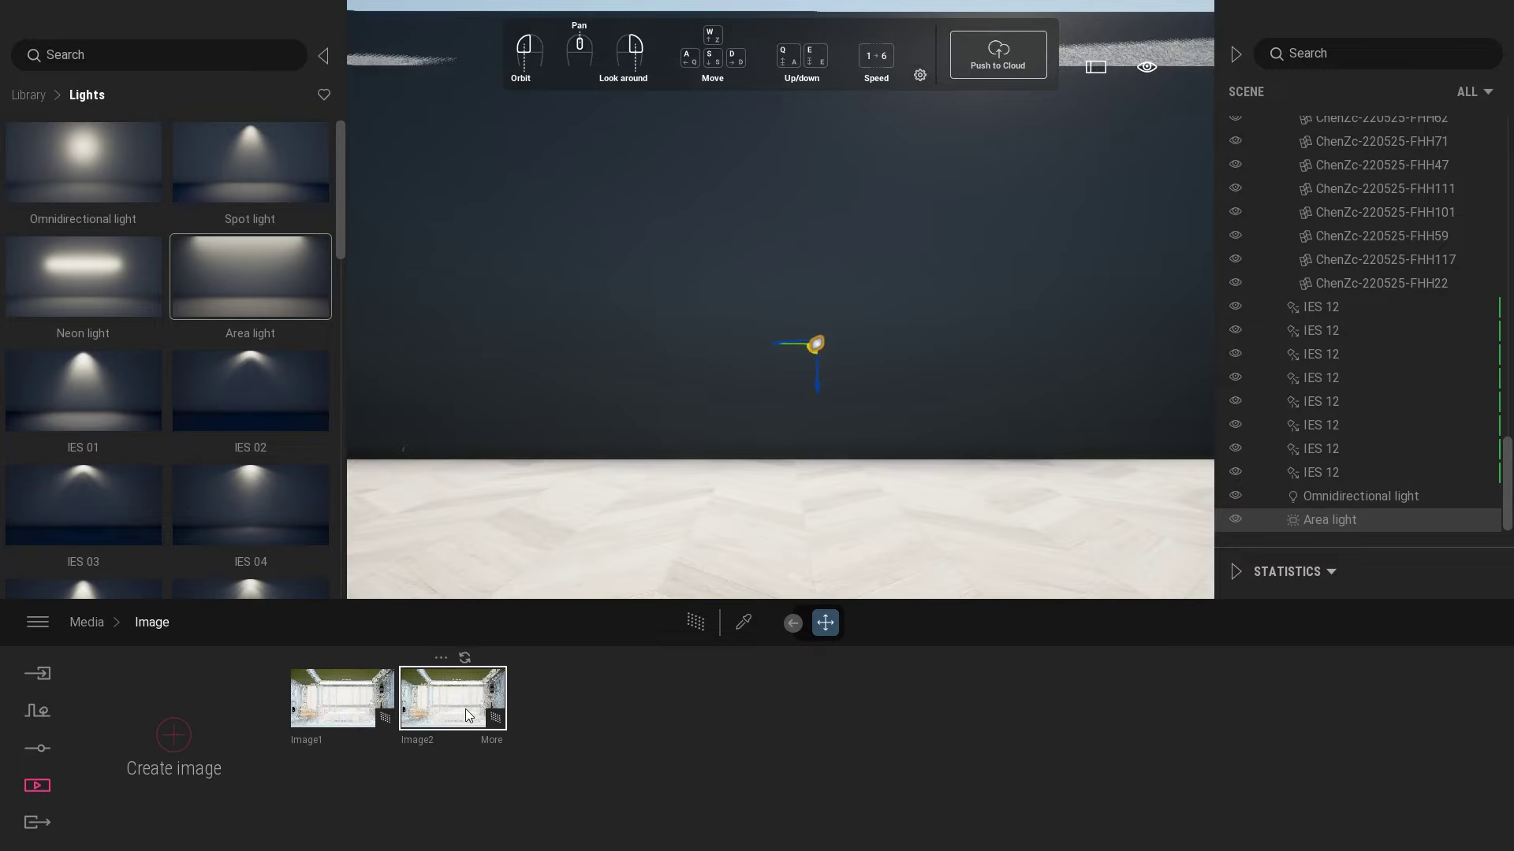
left_click(468, 728)
- Quit media mode, turn on the area light's shadows and move the light into the recess above the headboard
left_click(1432, 622)
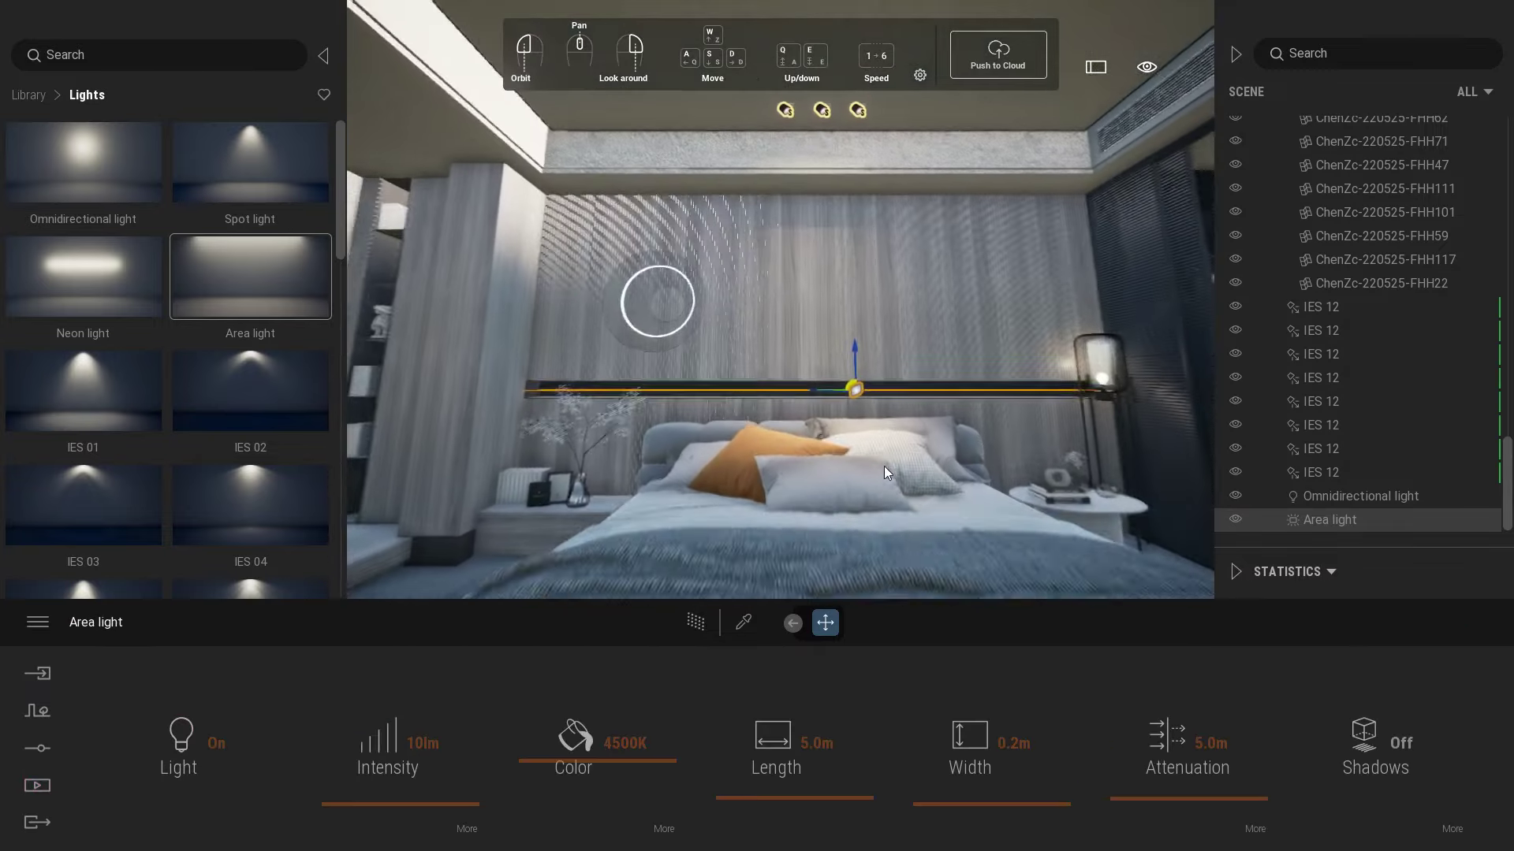
key("w")
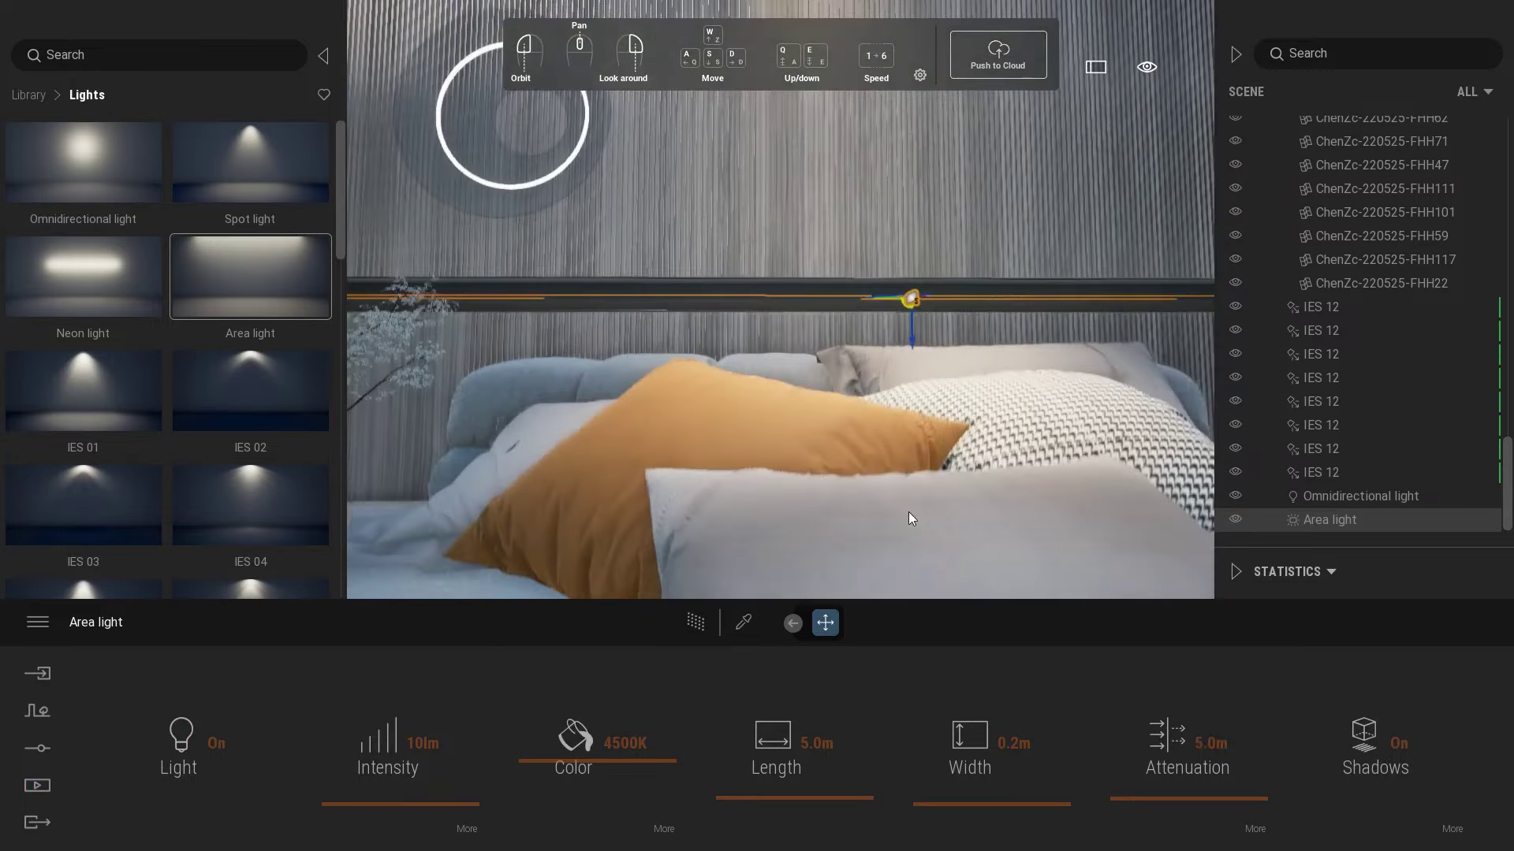
key("d")
key("e")
right_click_drag(906, 509, 891, 503)
key("s")
left_click_drag(823, 455, 823, 465)
right_click_drag(1017, 465, 777, 345)
key("d")
key("q")
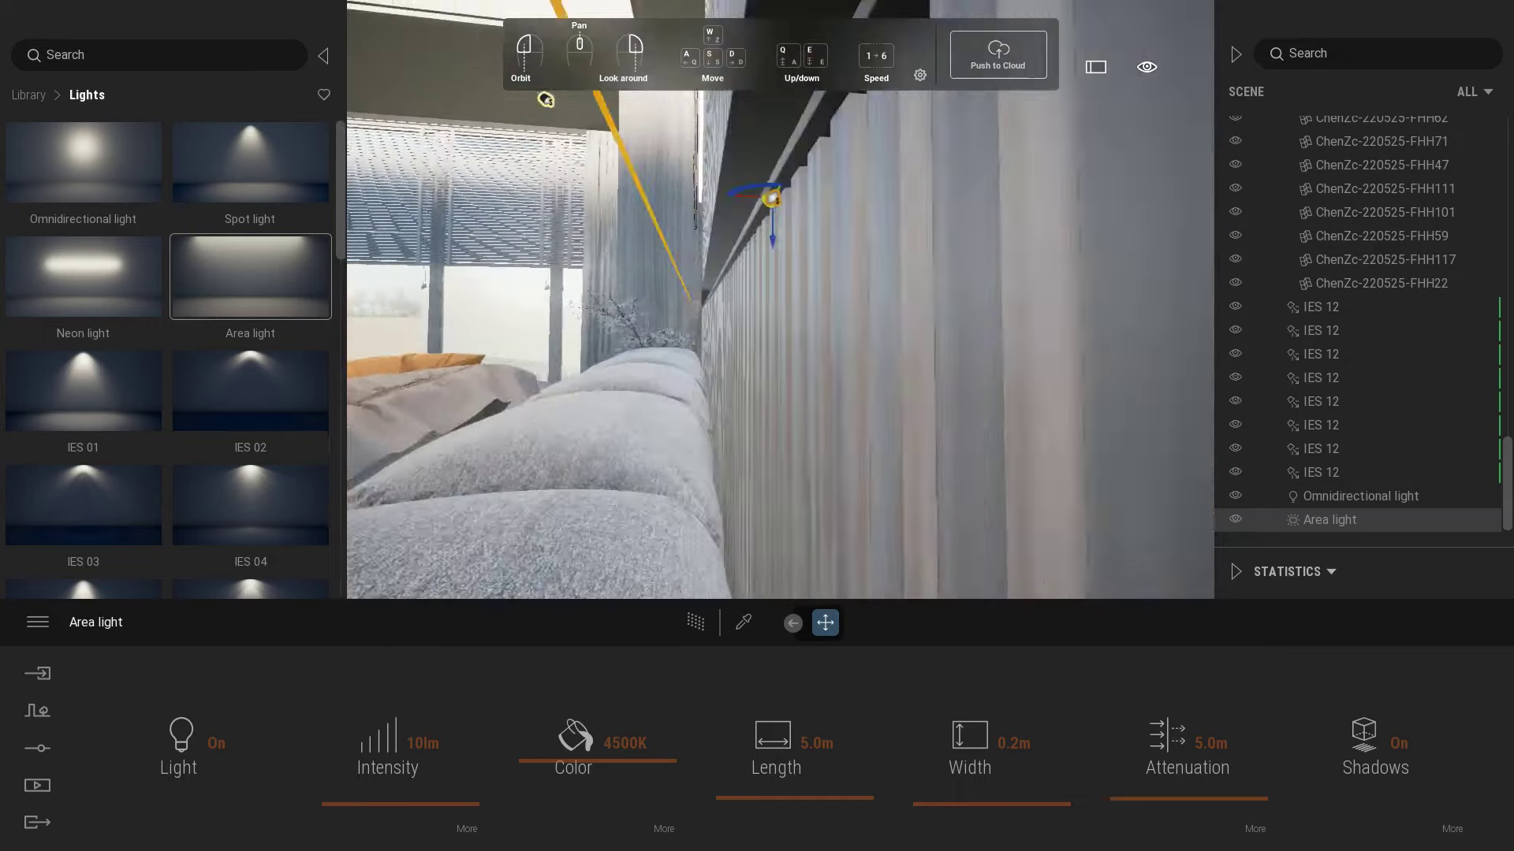
key("e")
left_click_drag(716, 332, 790, 366)
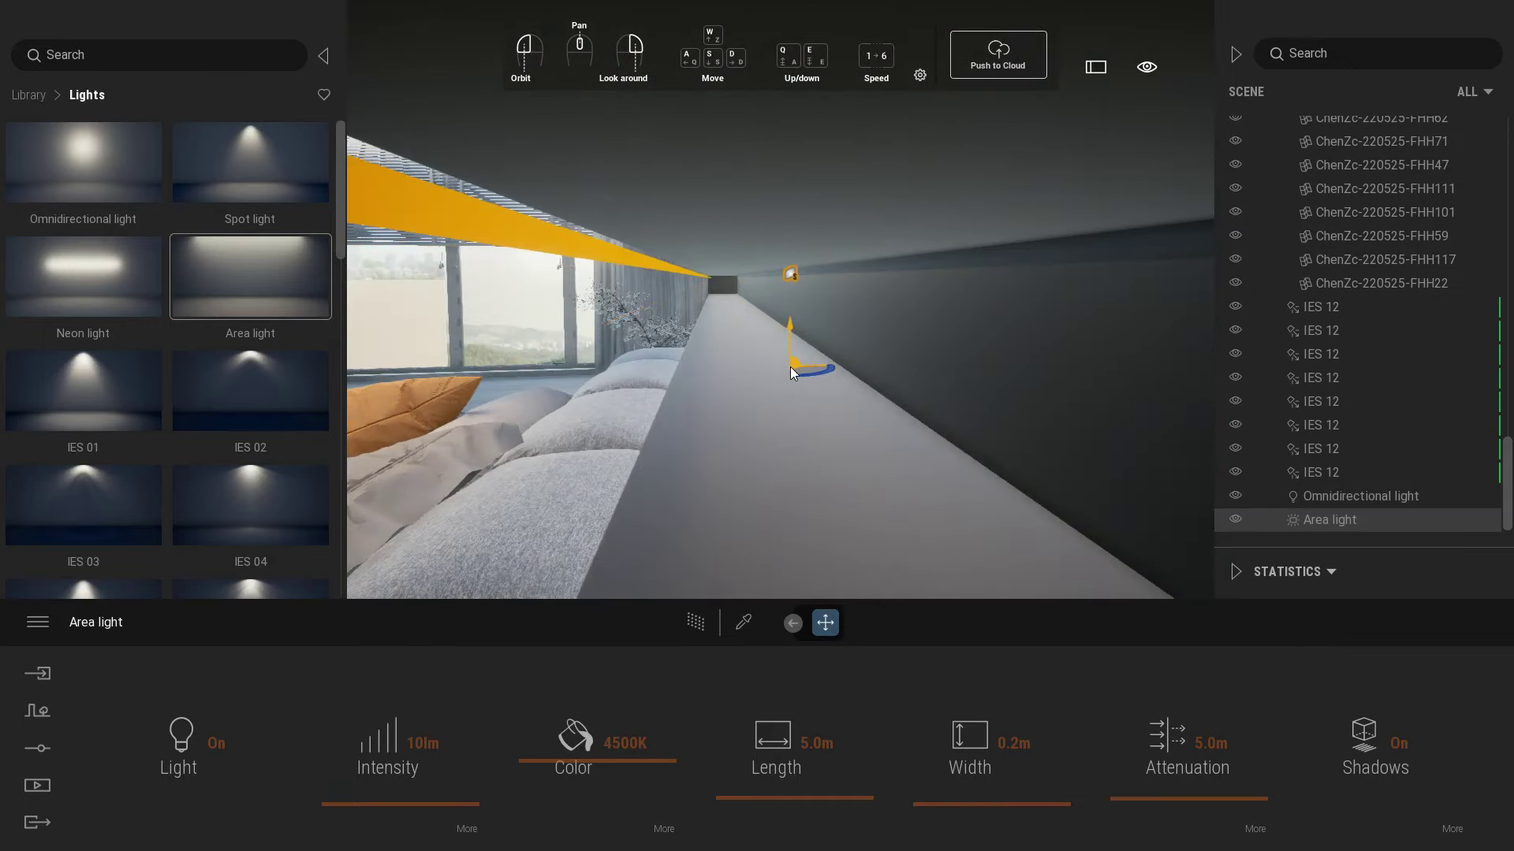
right_click_drag(790, 366, 776, 356)
left_click_drag(847, 380, 848, 379)
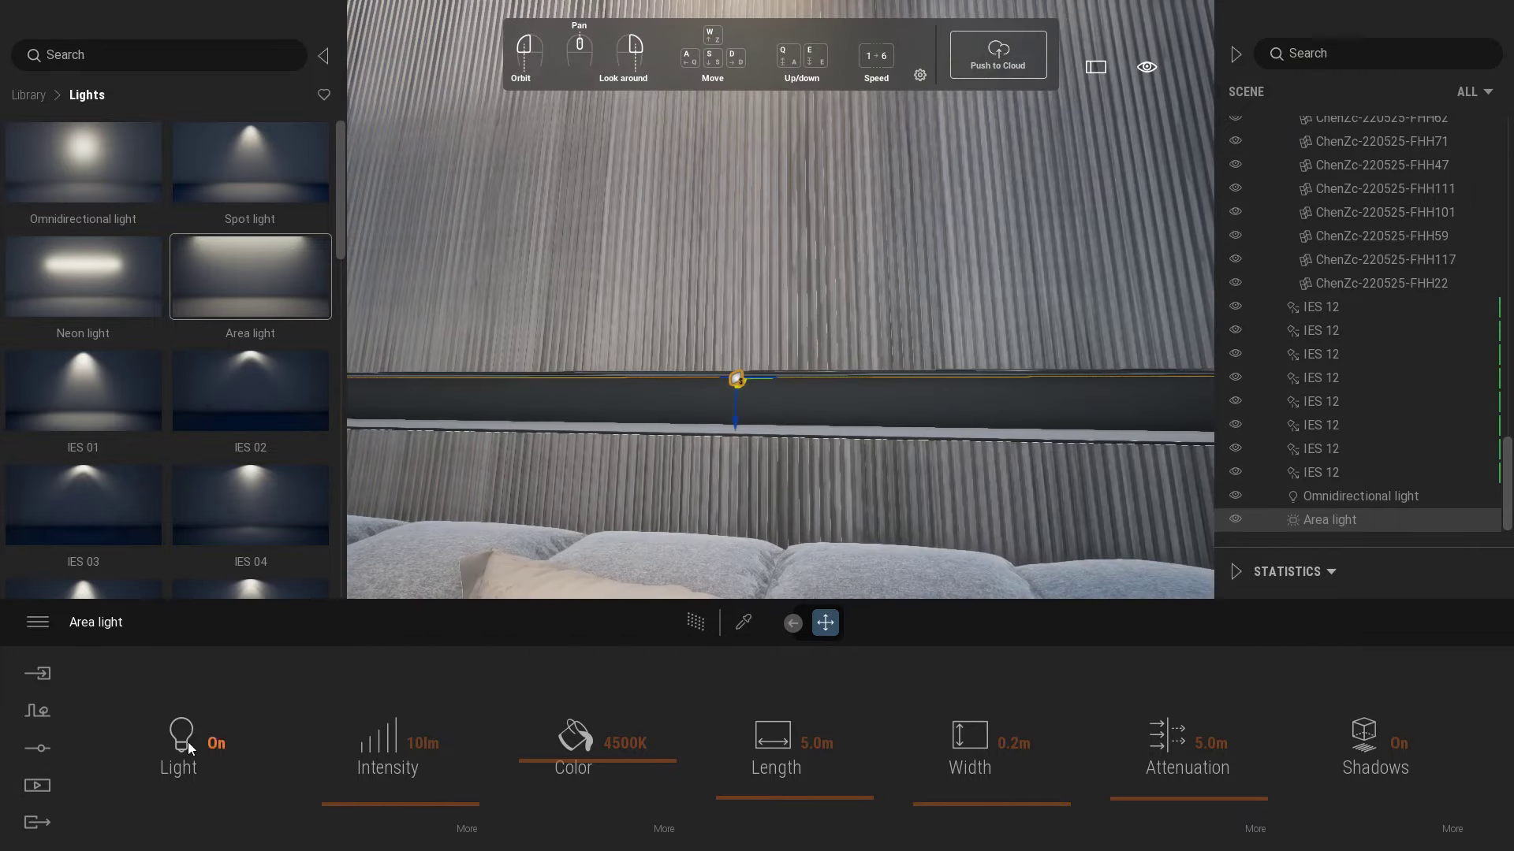
- Preview Image2 with the shadow-casting area light moved into the recess
left_click(37, 785)
left_click(304, 737)
left_click(434, 707)
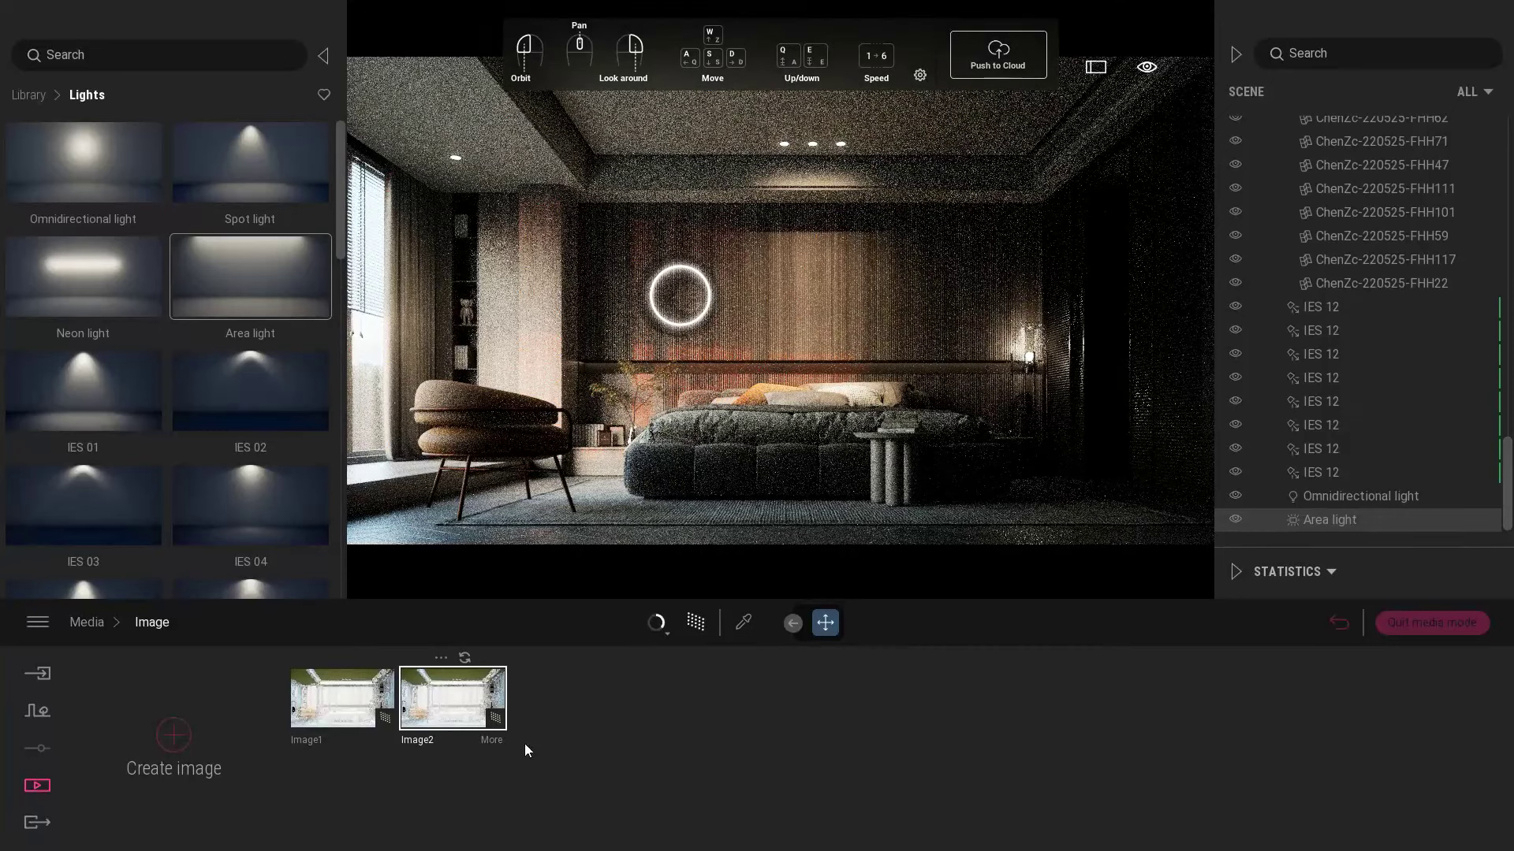
- Quit media mode, lower the area light to the recess's bottom surface and rotate it to shine upward
left_click(1431, 623)
left_click_drag(800, 382, 806, 347)
left_click_drag(689, 290, 687, 369)
left_click(741, 624)
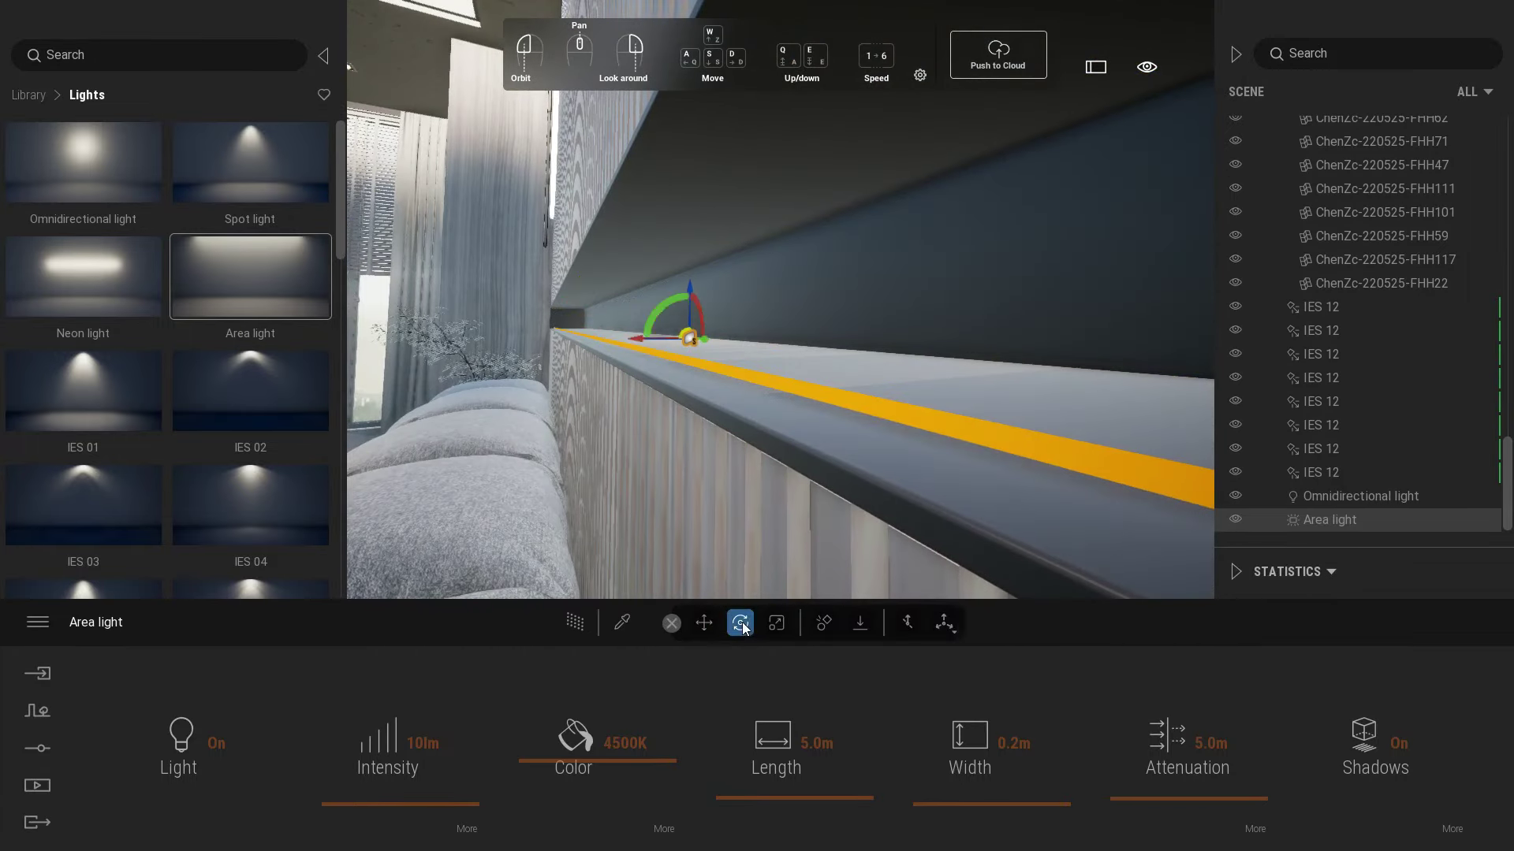
left_click_drag(670, 305, 803, 314)
- Preview Image2 with the rotated area light
left_click(37, 785)
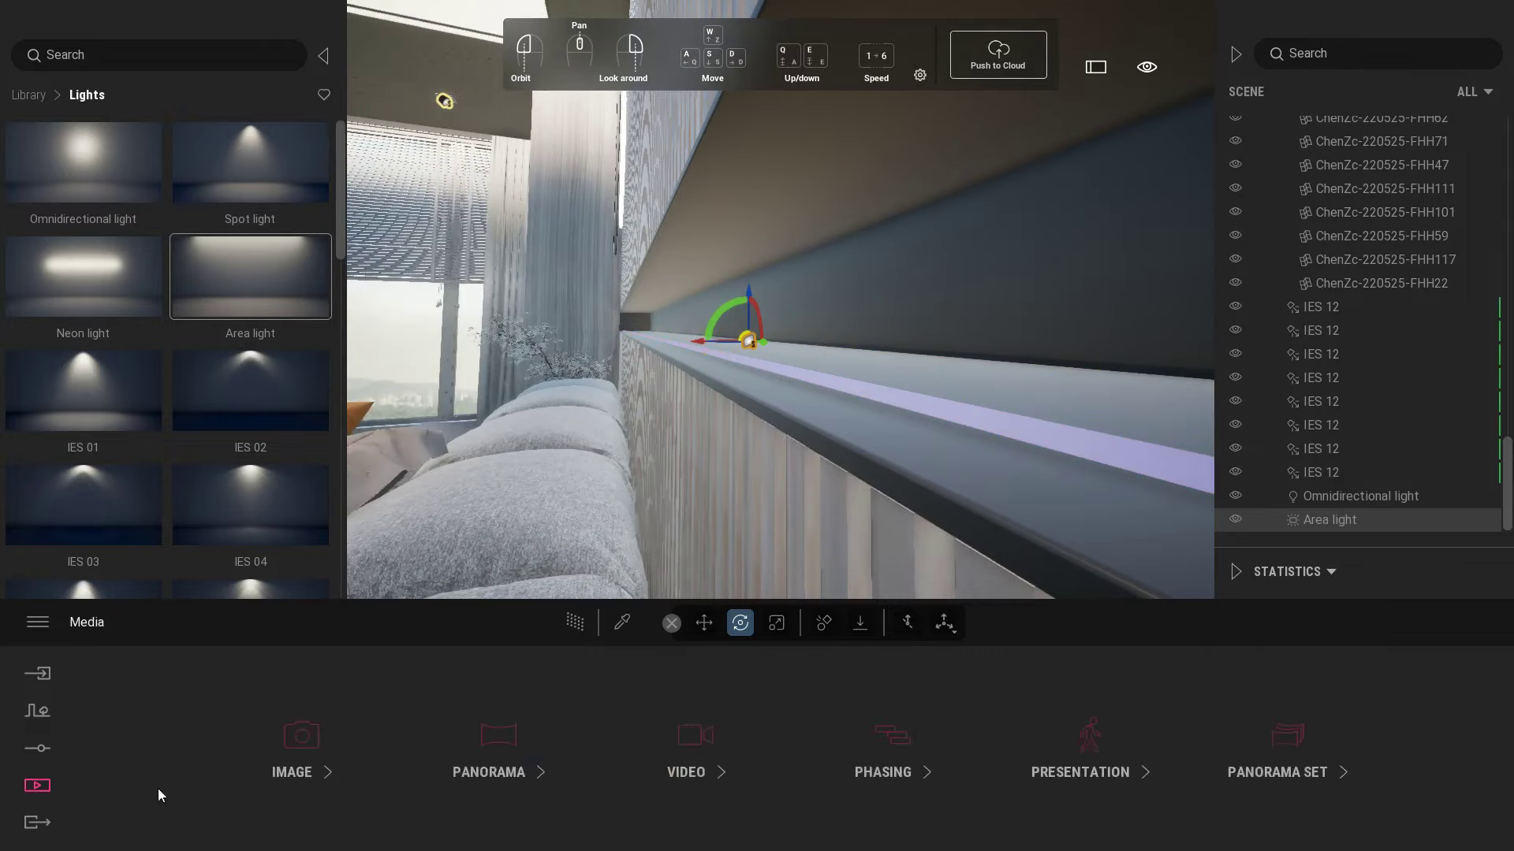
left_click(295, 753)
left_click(456, 694)
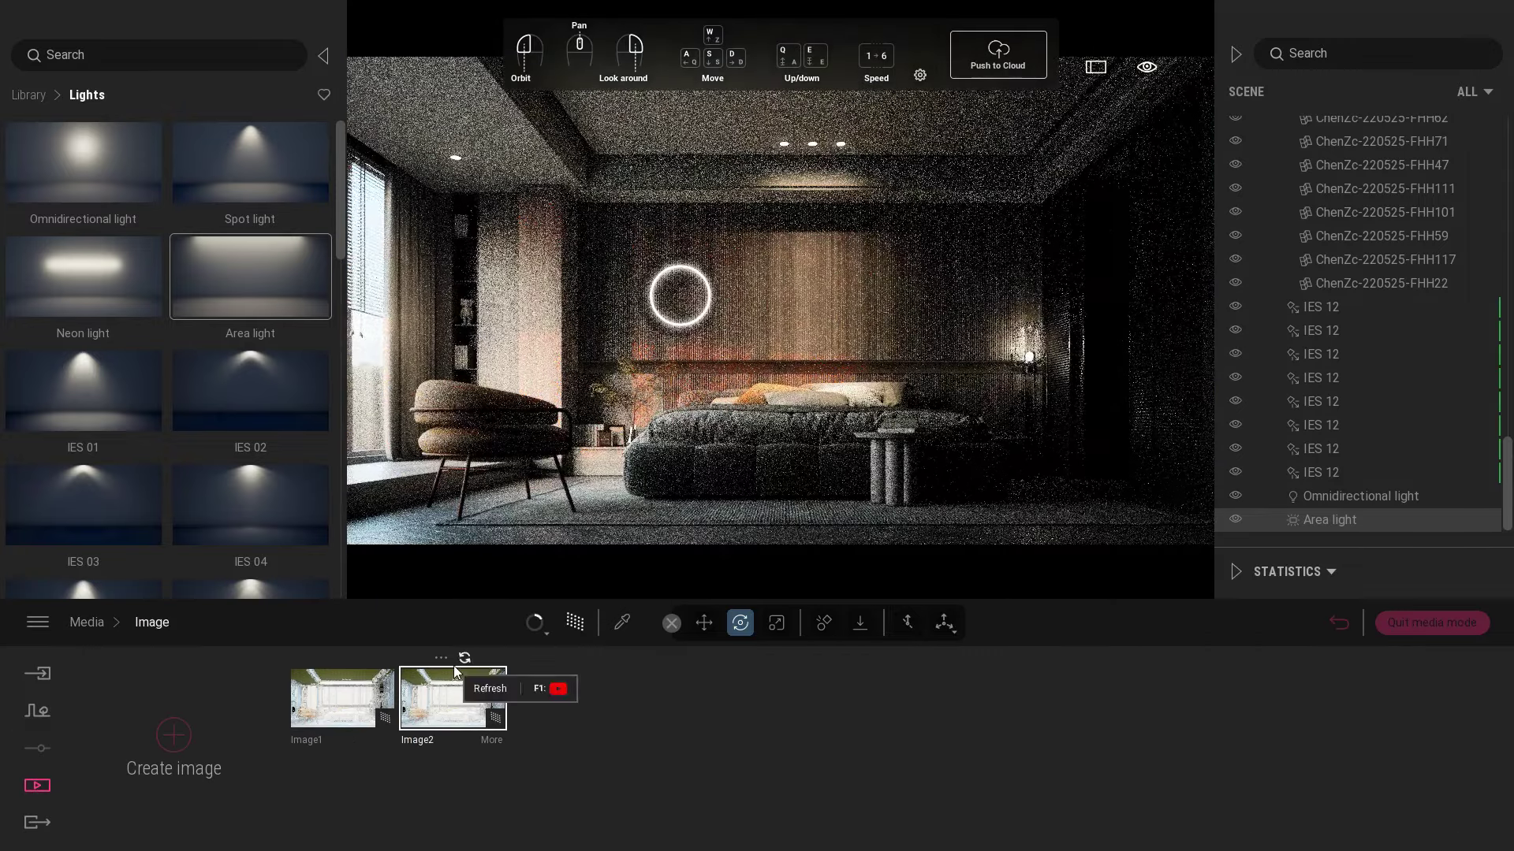
- Quit media mode, set the area light's intensity to 20 lm and preview Image2
left_click(1411, 622)
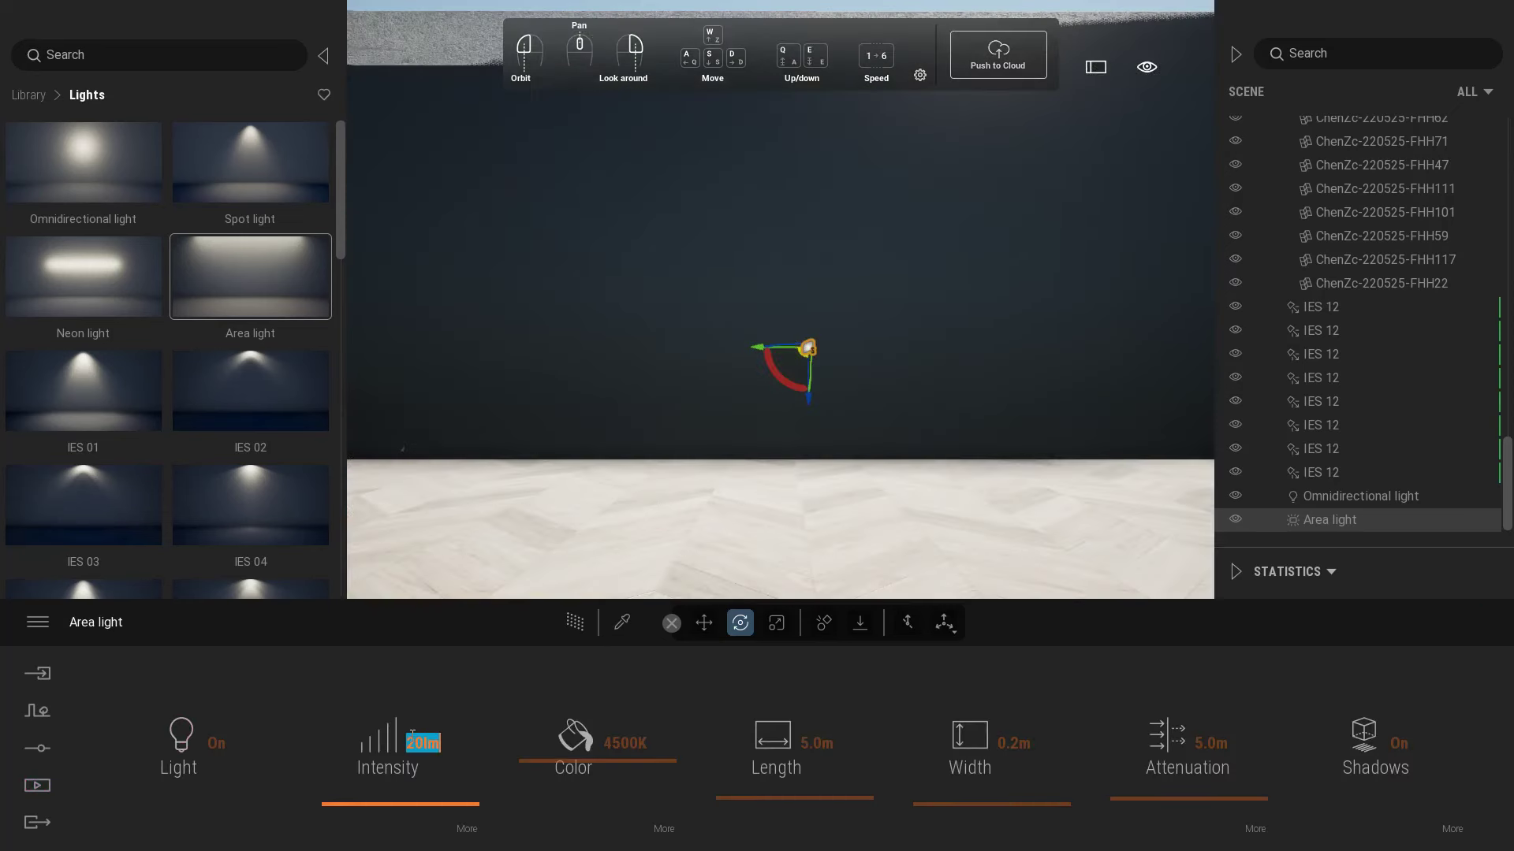
left_click(35, 786)
left_click(466, 707)
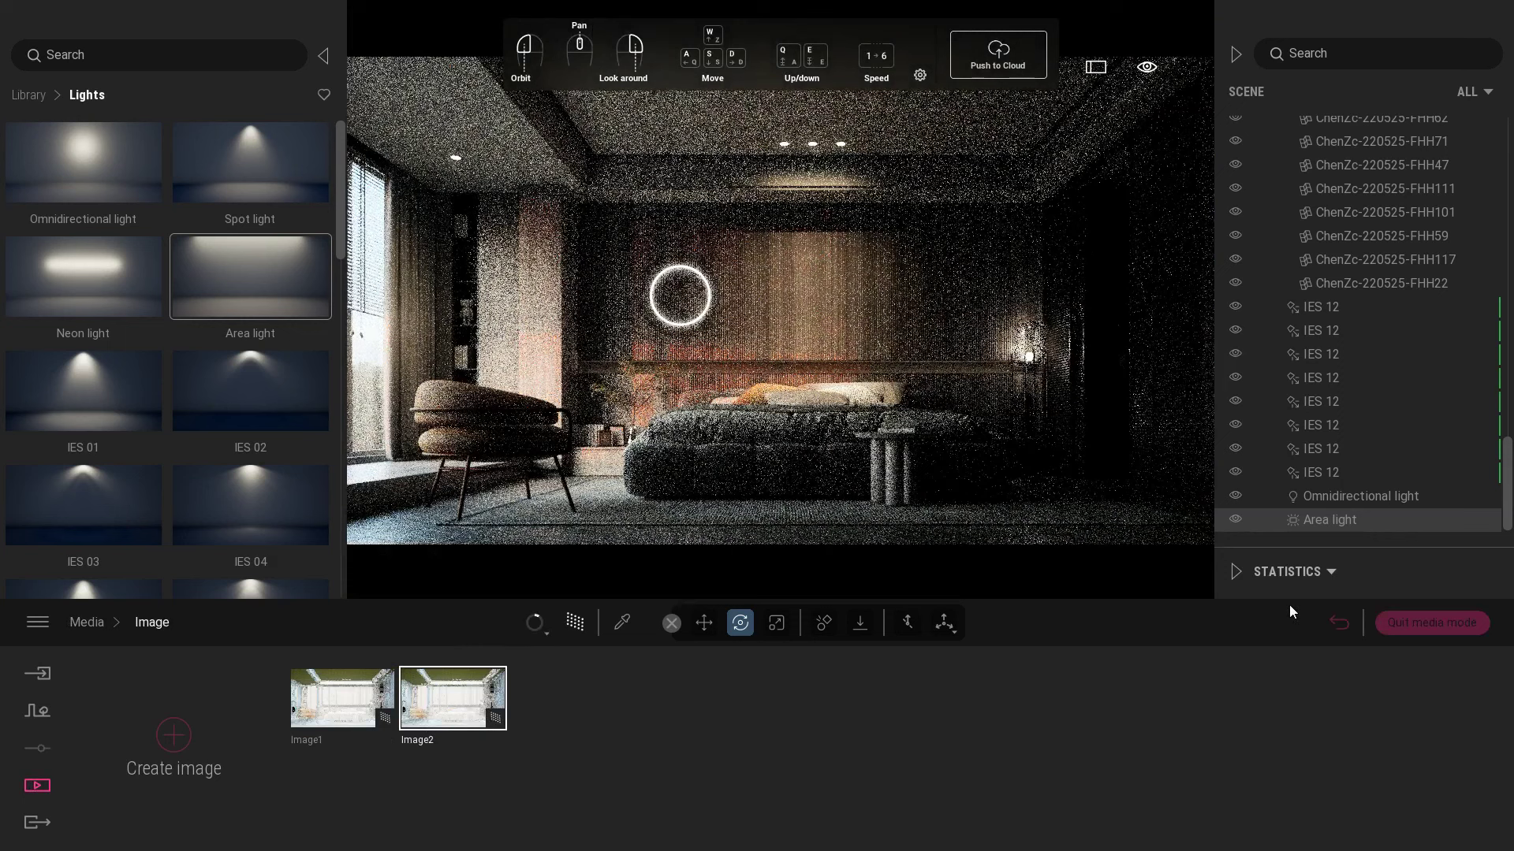
- Quit media mode and set the width of the area light above the headboard to 0.5 m
left_click(1426, 622)
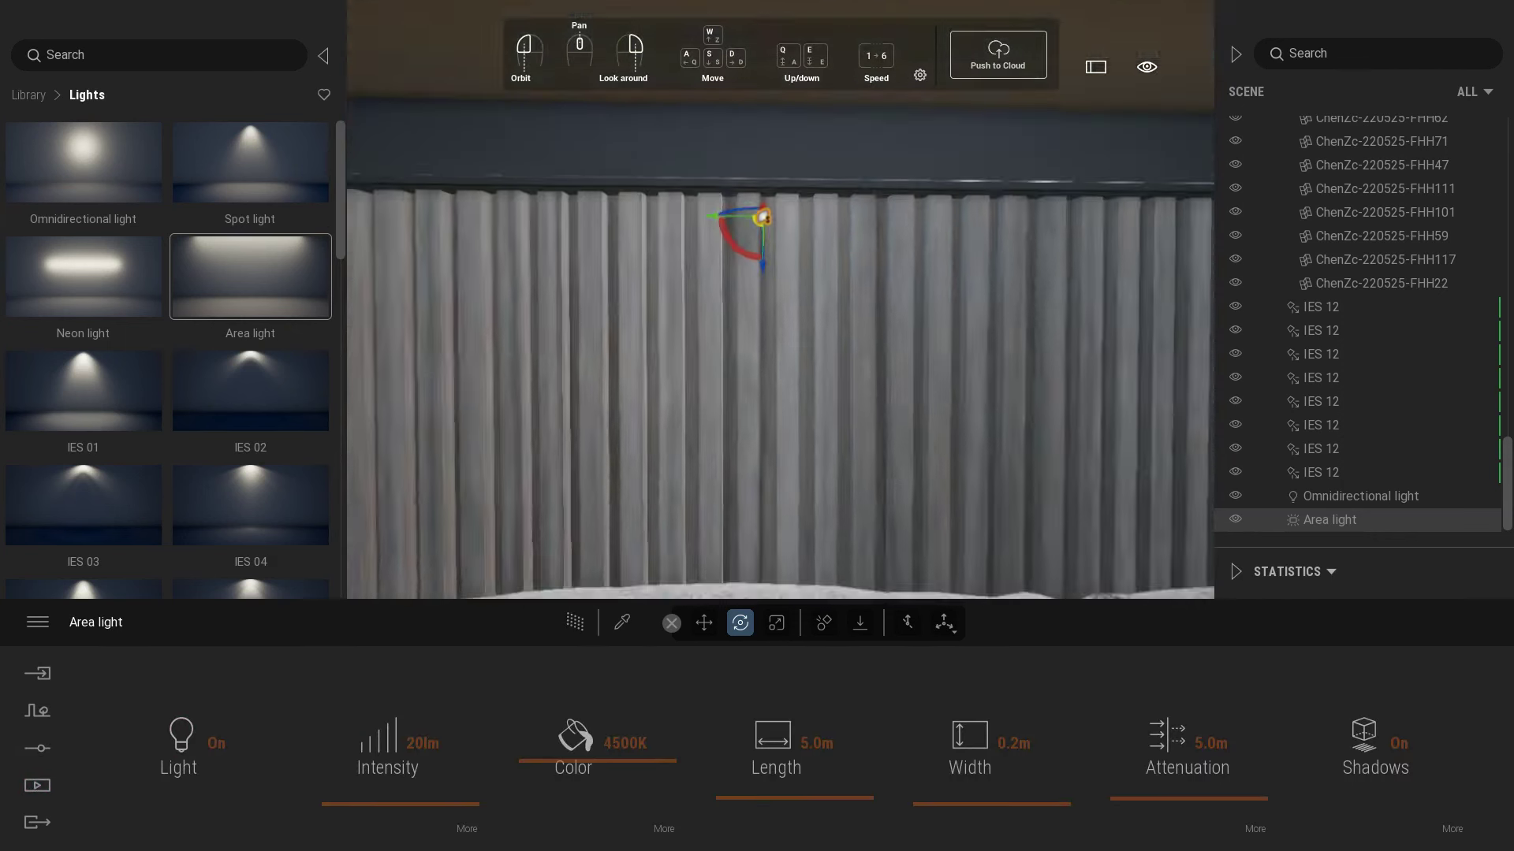
right_click_drag(973, 509, 926, 442)
scroll(924, 443, "down", 5)
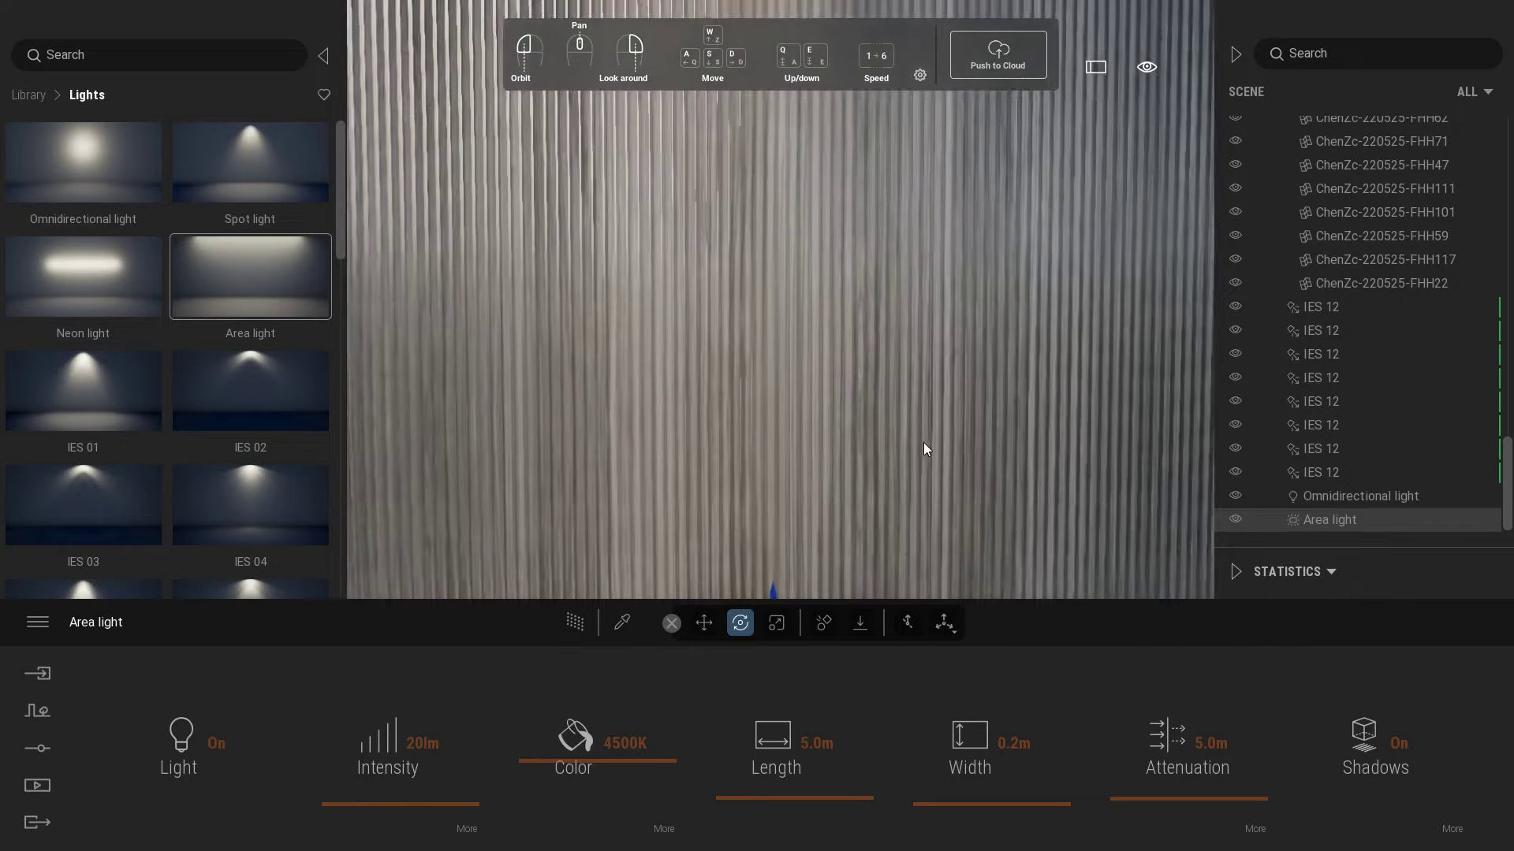
scroll(924, 442, "down", 3)
left_click_drag(924, 442, 925, 421)
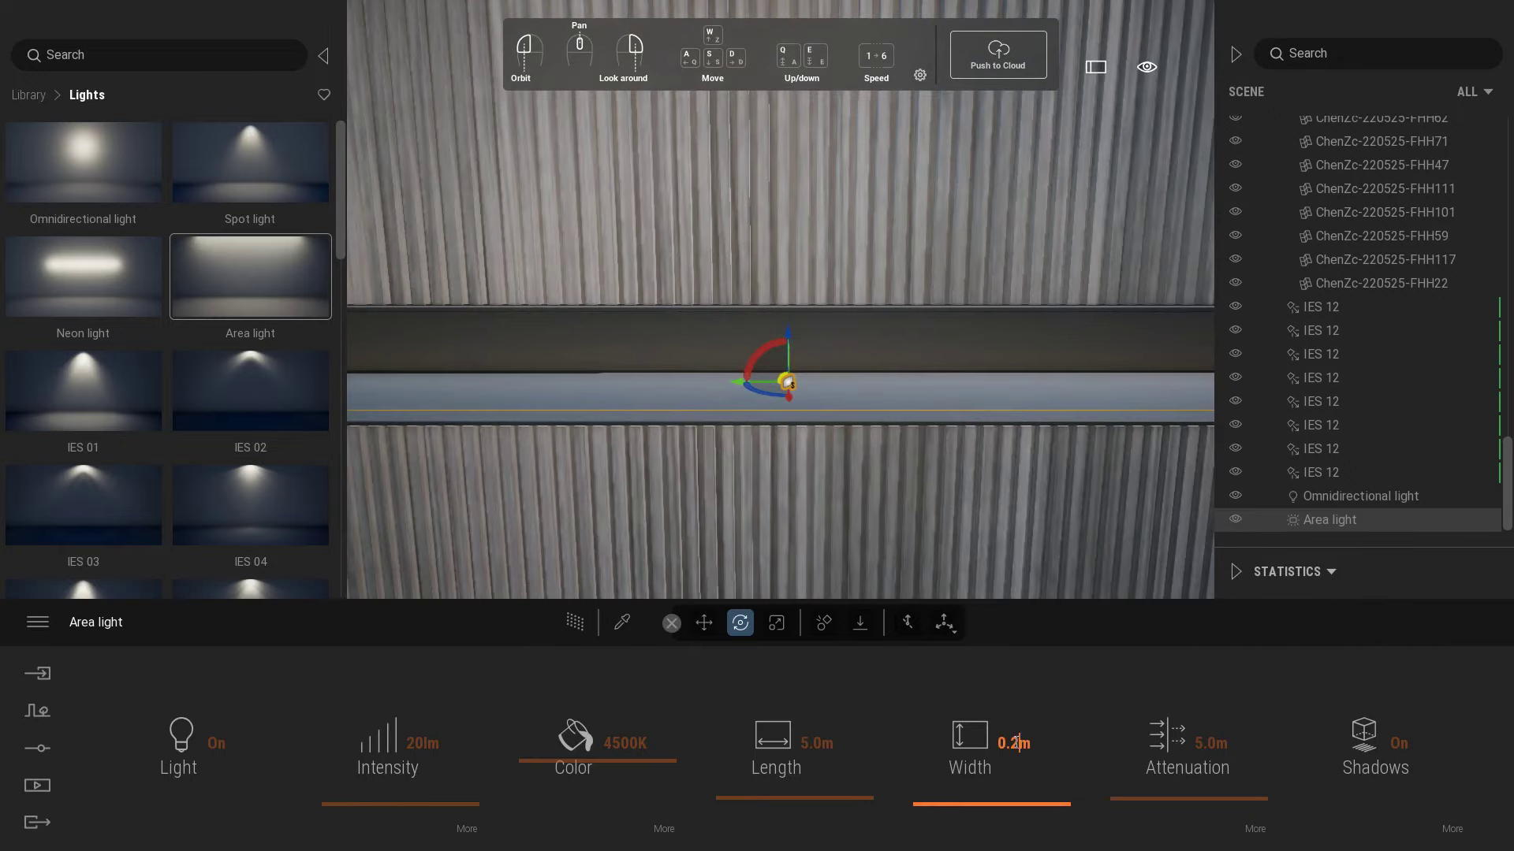
type("0.5")
key("Return")
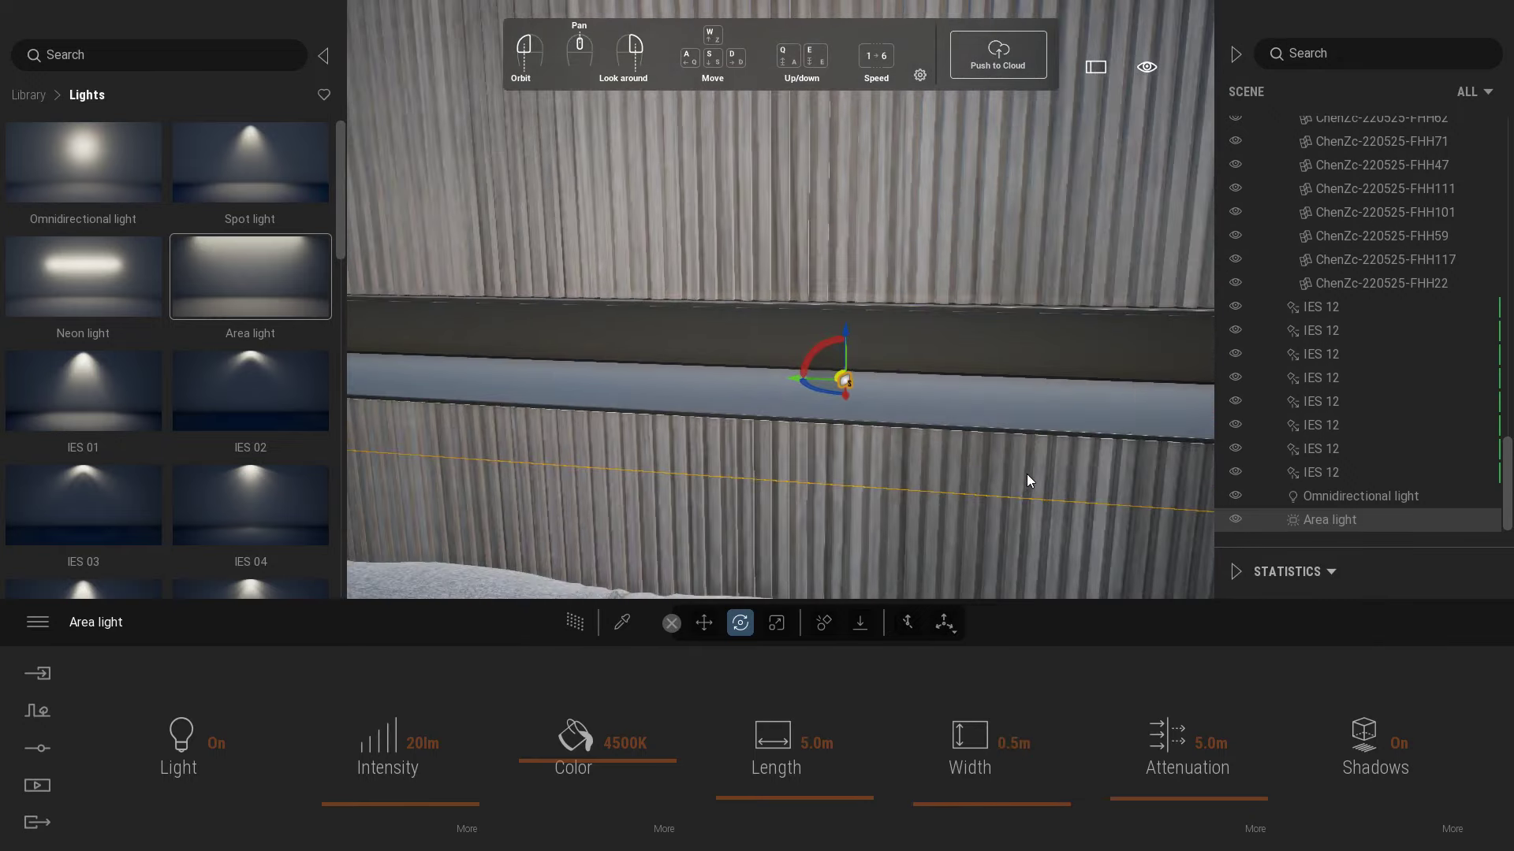
- With path tracing on, set the area light's attenuation to 3 m and its color temperature to 2750K
right_click_drag(678, 473, 859, 438)
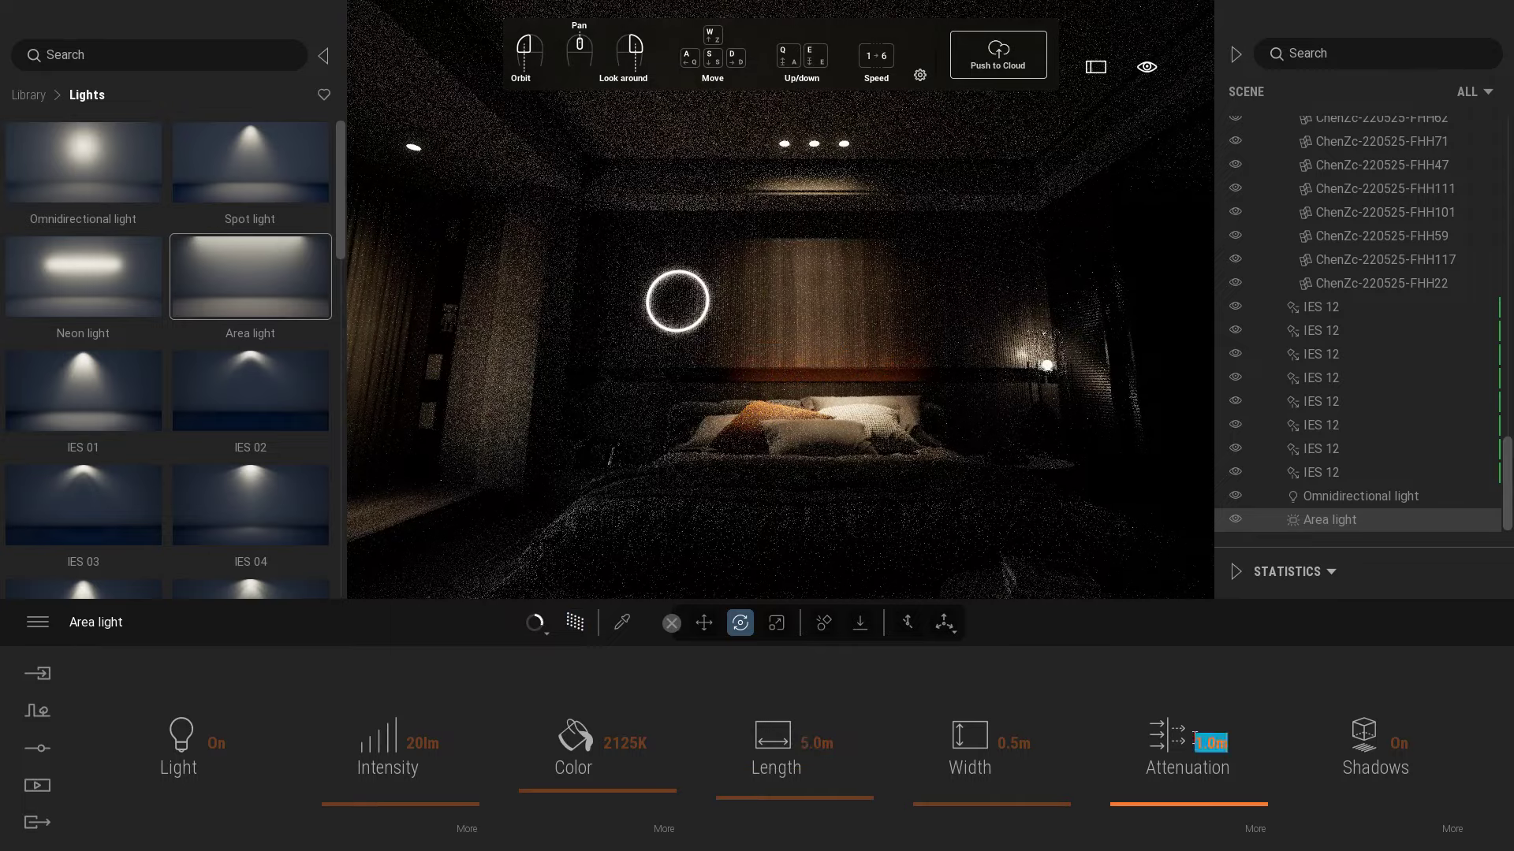
type("3")
key("Return")
mouse_move(588, 791)
left_mouse_down()
mouse_move(599, 753)
mouse_move(596, 783)
left_mouse_up()
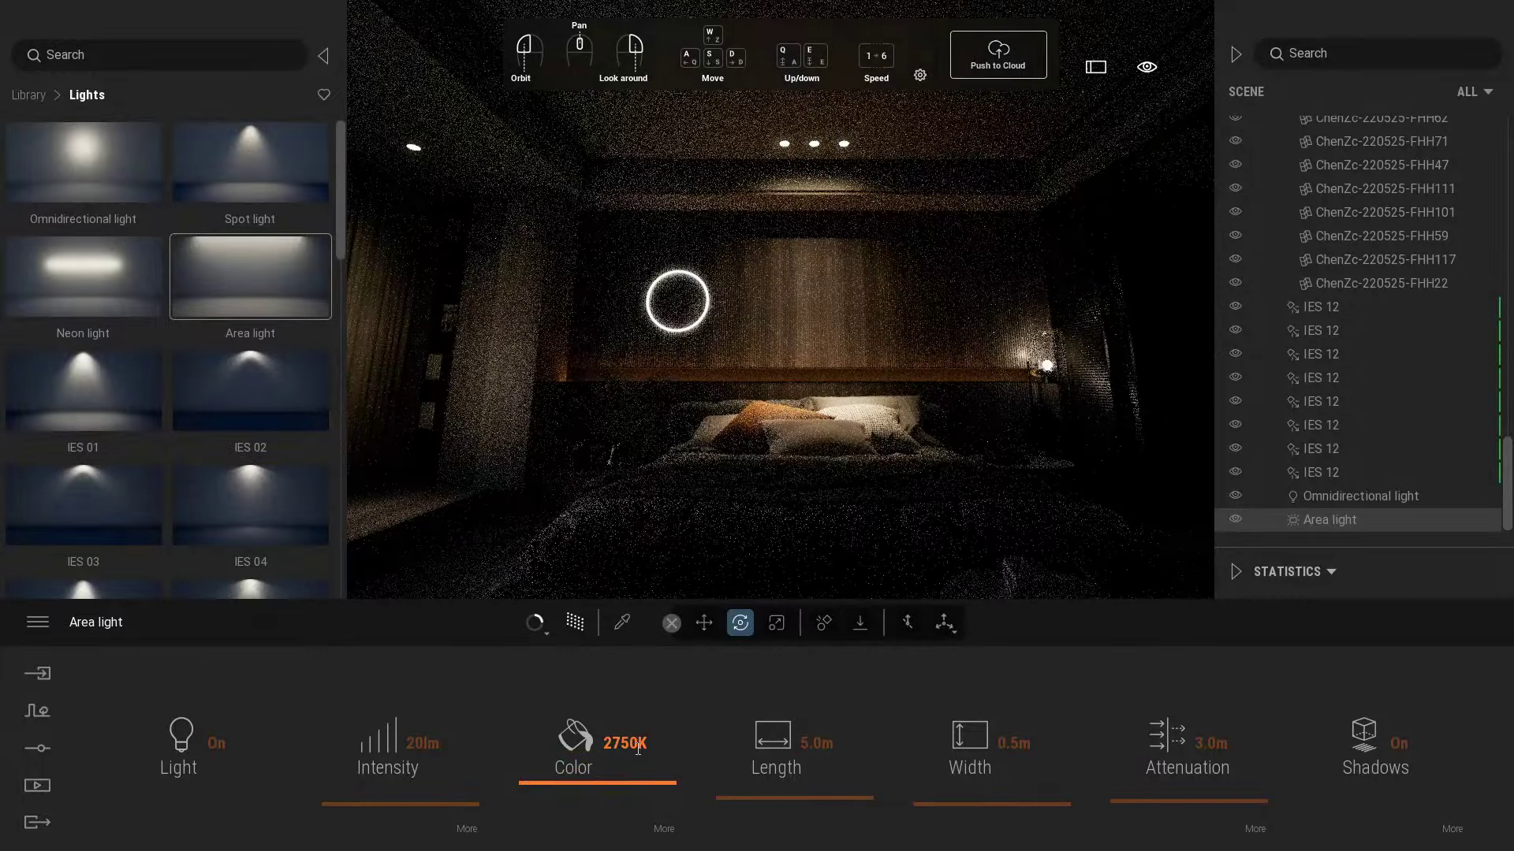
- Set the area light's intensity to 10 lm and preview Image2
left_click(422, 742)
key("Return")
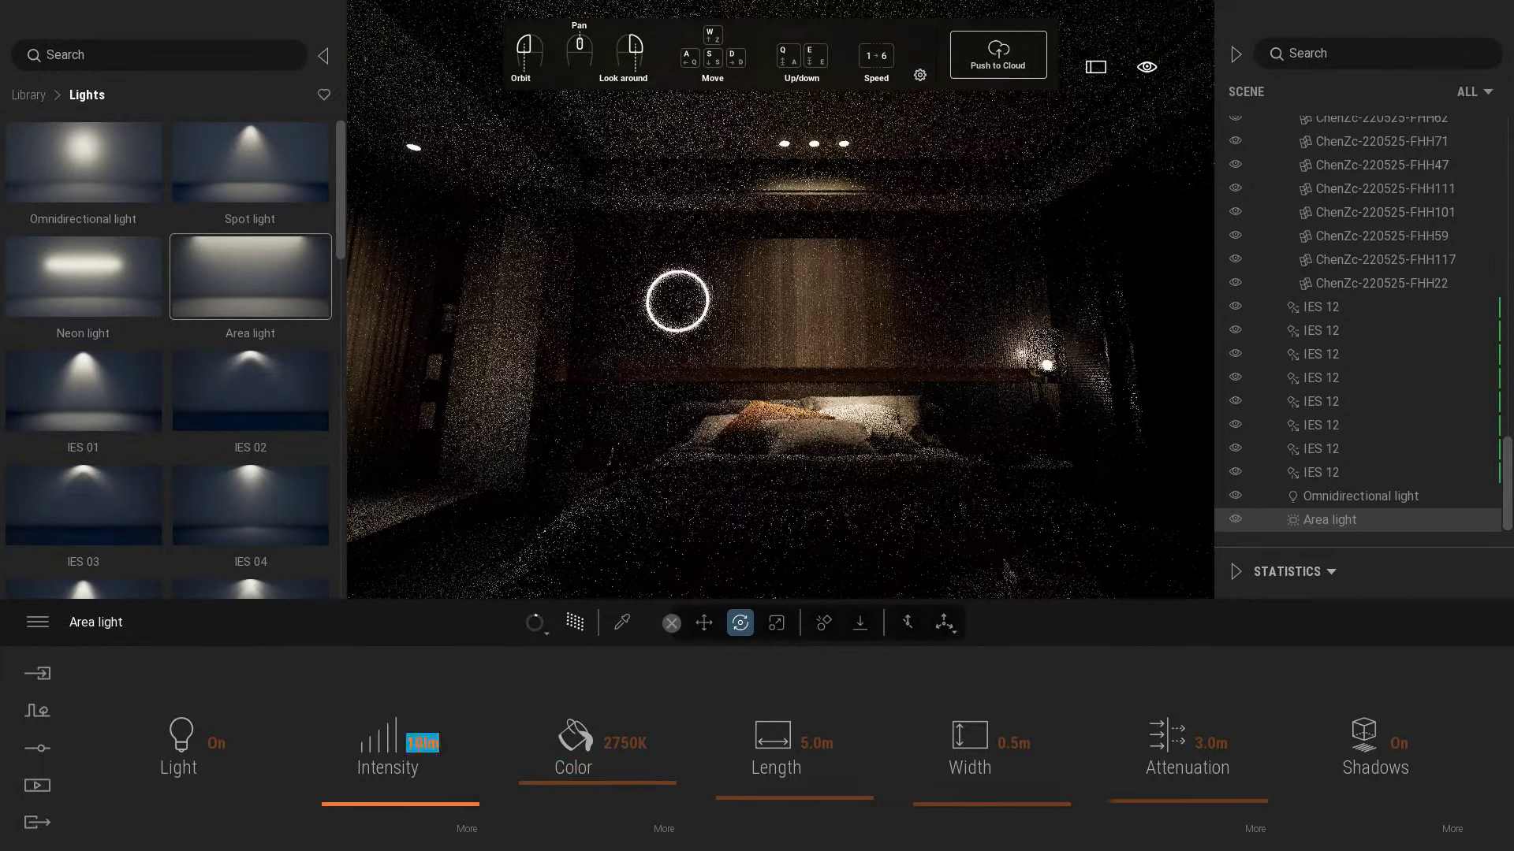
right_click_drag(979, 399, 983, 402)
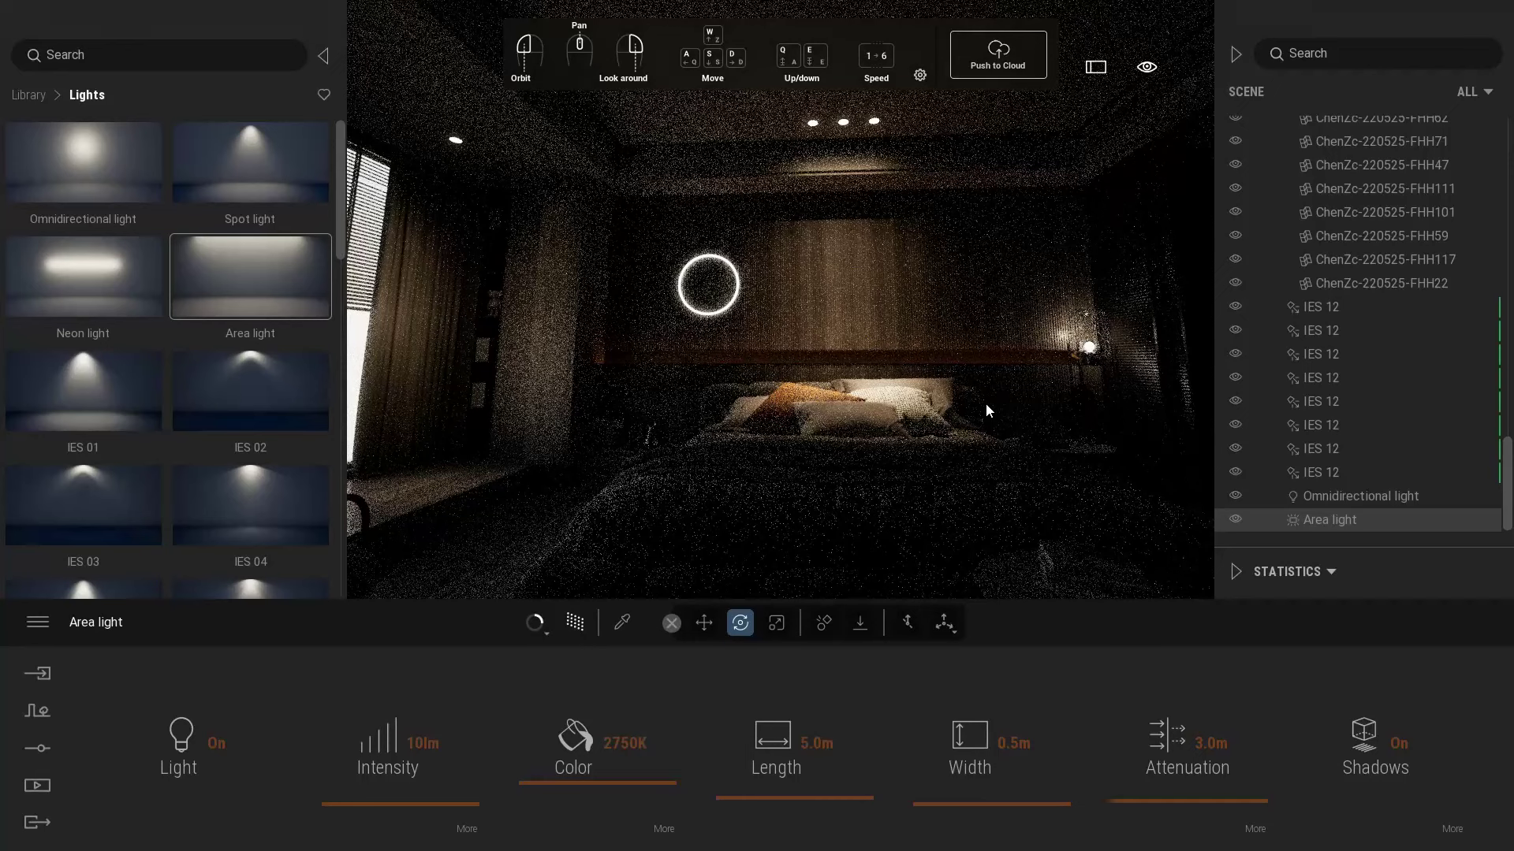
left_click(49, 784)
left_click(461, 708)
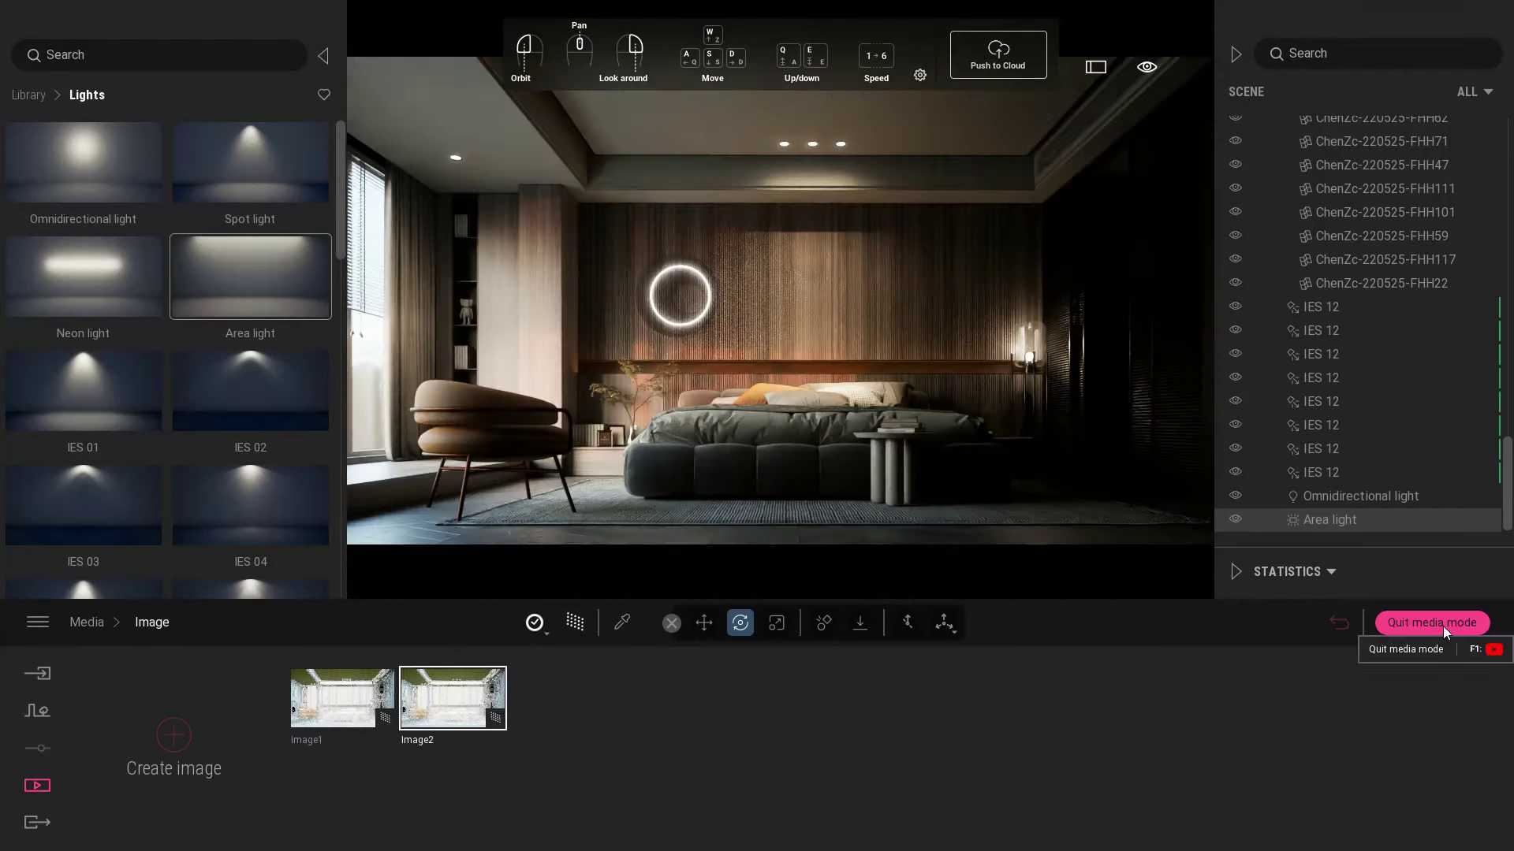
- Quit media mode and make one copy of the area light 1.73 m higher, at the ceiling above the headboard wall
left_click(1443, 626)
scroll(715, 422, "up", 8)
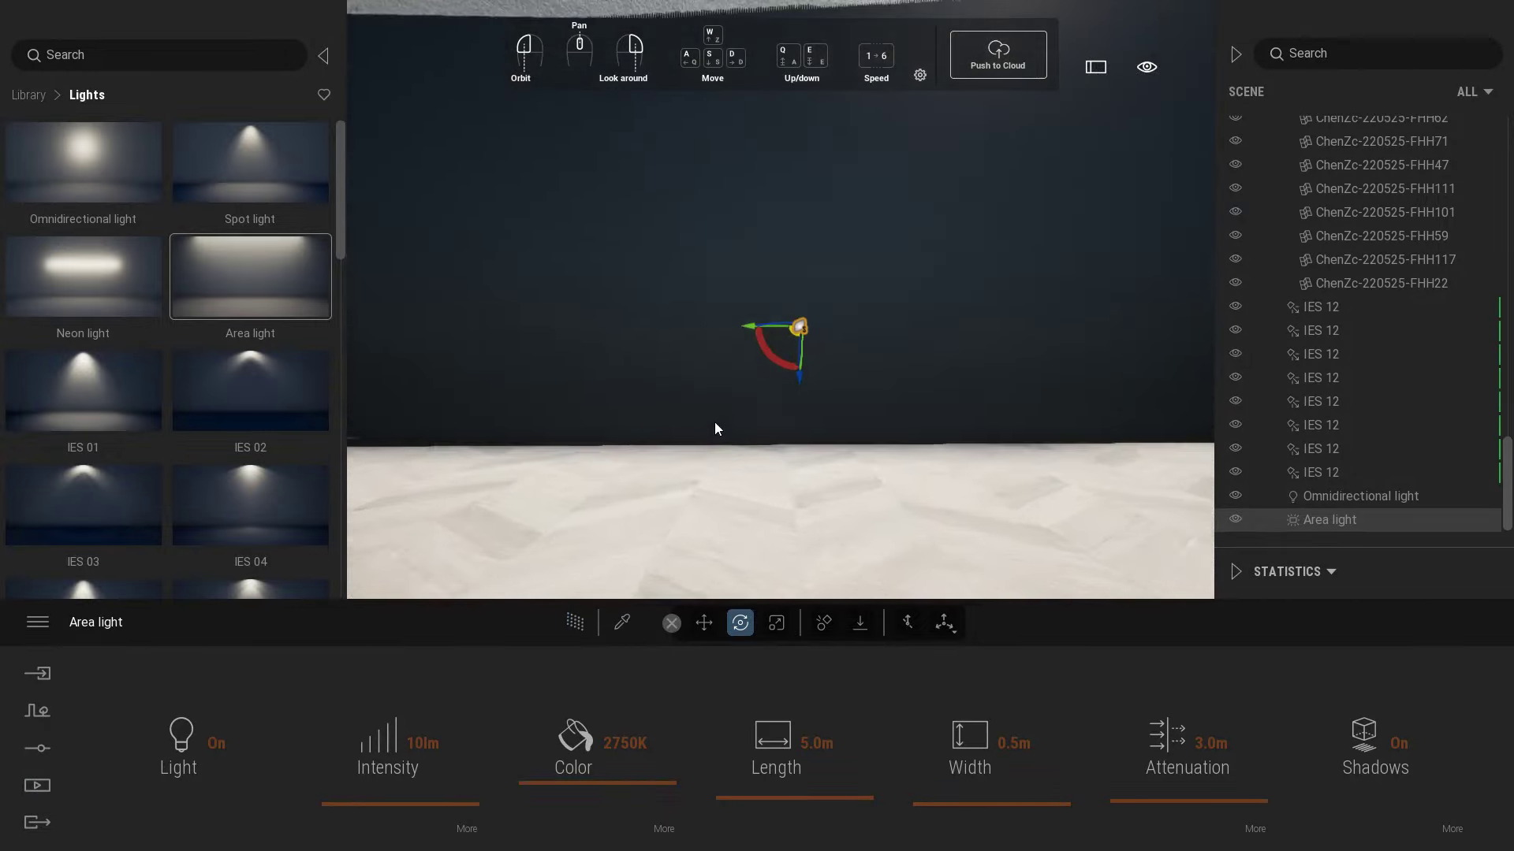
scroll(782, 390, "down", 8)
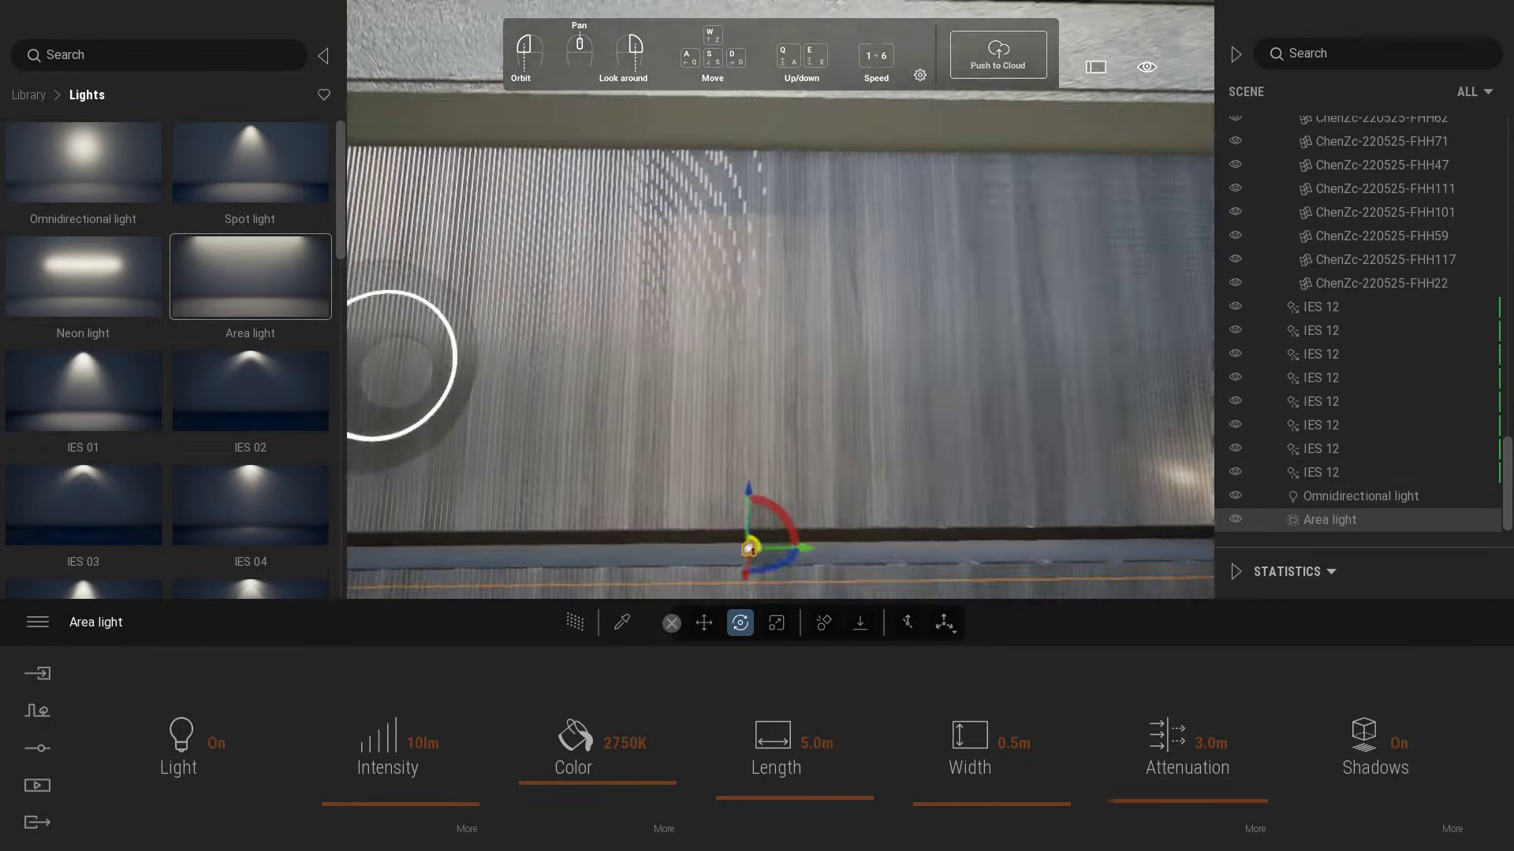
right_click_drag(782, 390, 834, 462)
left_click_drag(631, 481, 650, 126, "shift")
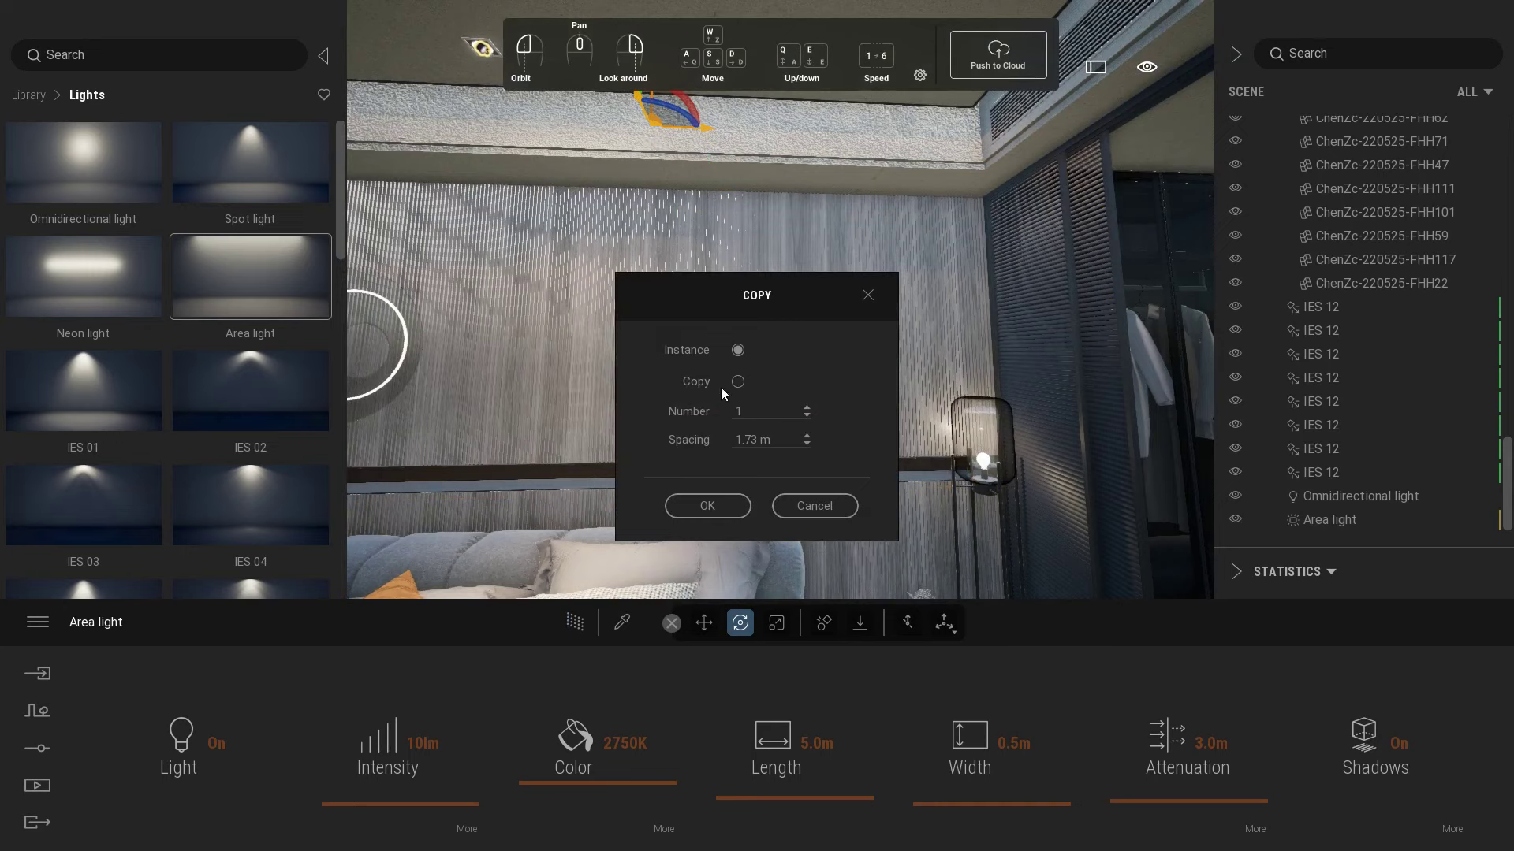
left_click(707, 506)
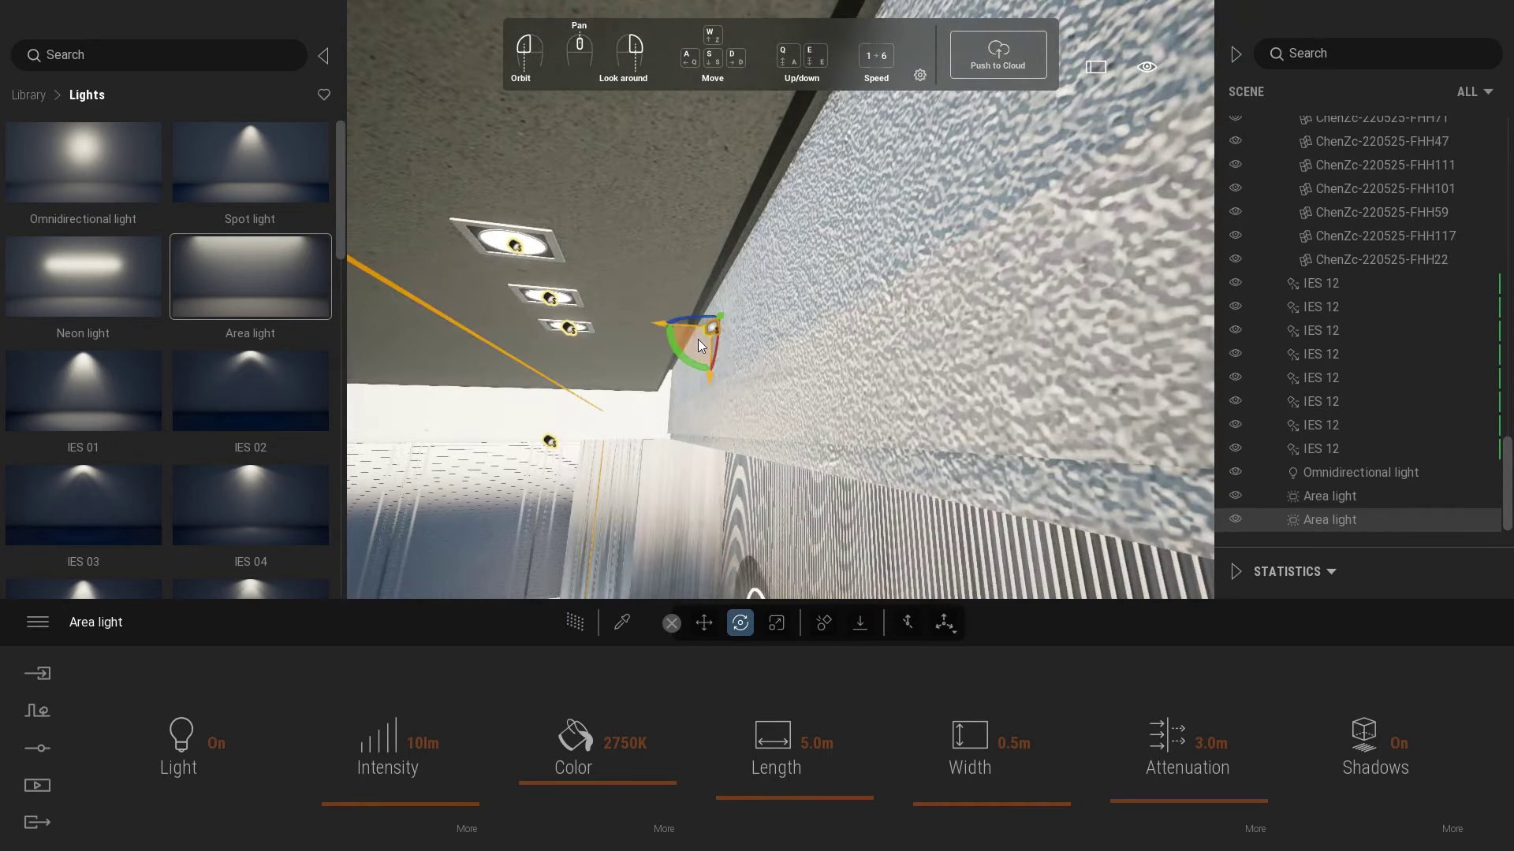
- Move the copied area light into the narrow gap of the ceiling cove and preview Image2
right_click_drag(698, 339, 678, 341)
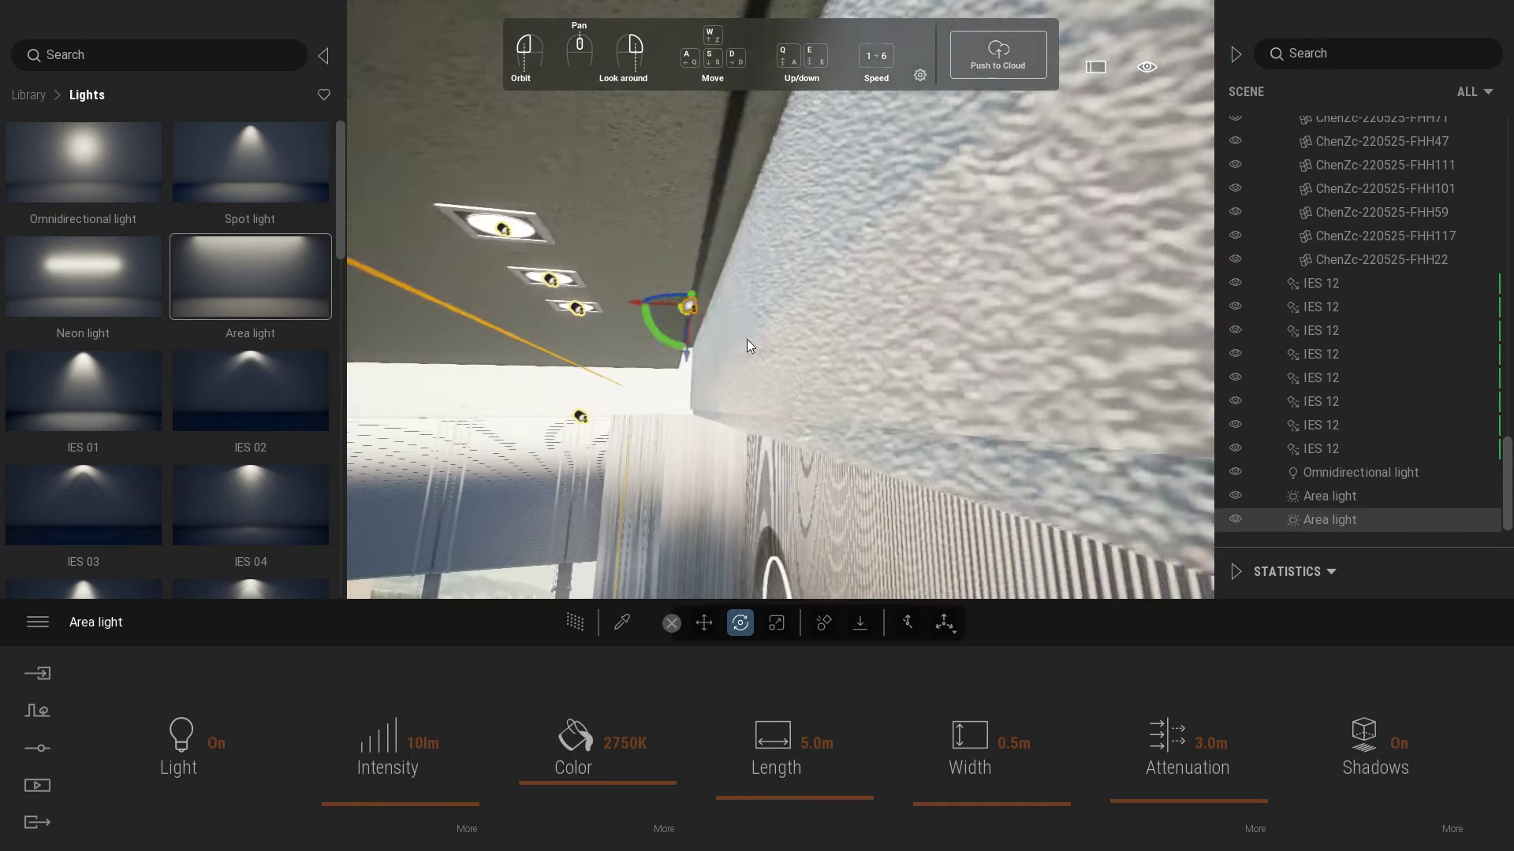
left_click_drag(673, 307, 698, 263)
left_click_drag(696, 350, 700, 299)
mouse_move(700, 300)
right_mouse_down()
mouse_move(703, 267)
mouse_move(683, 276)
right_mouse_up()
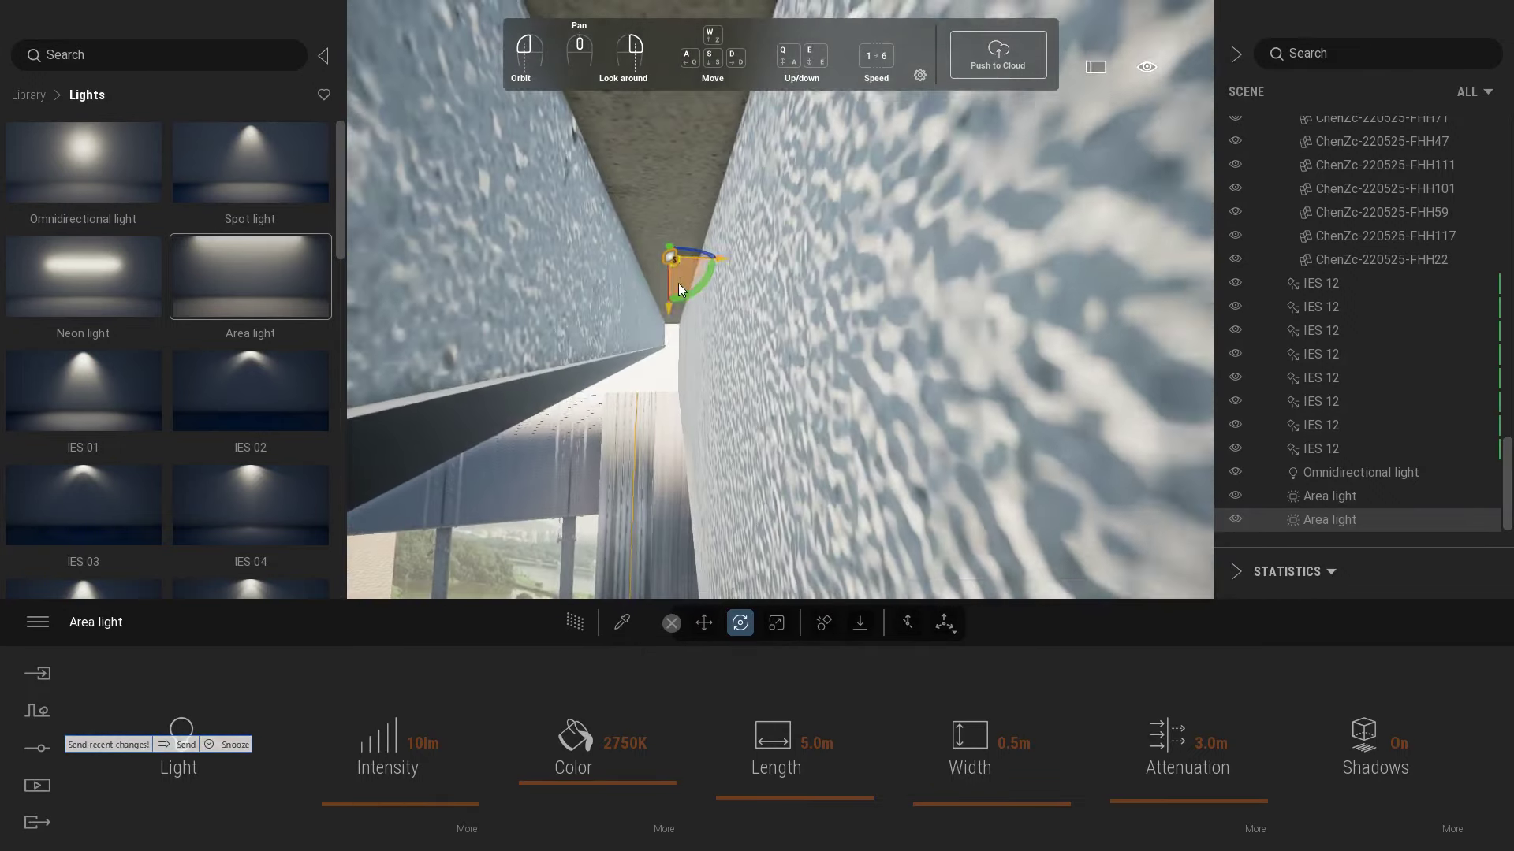
left_click(571, 632)
left_click(570, 632)
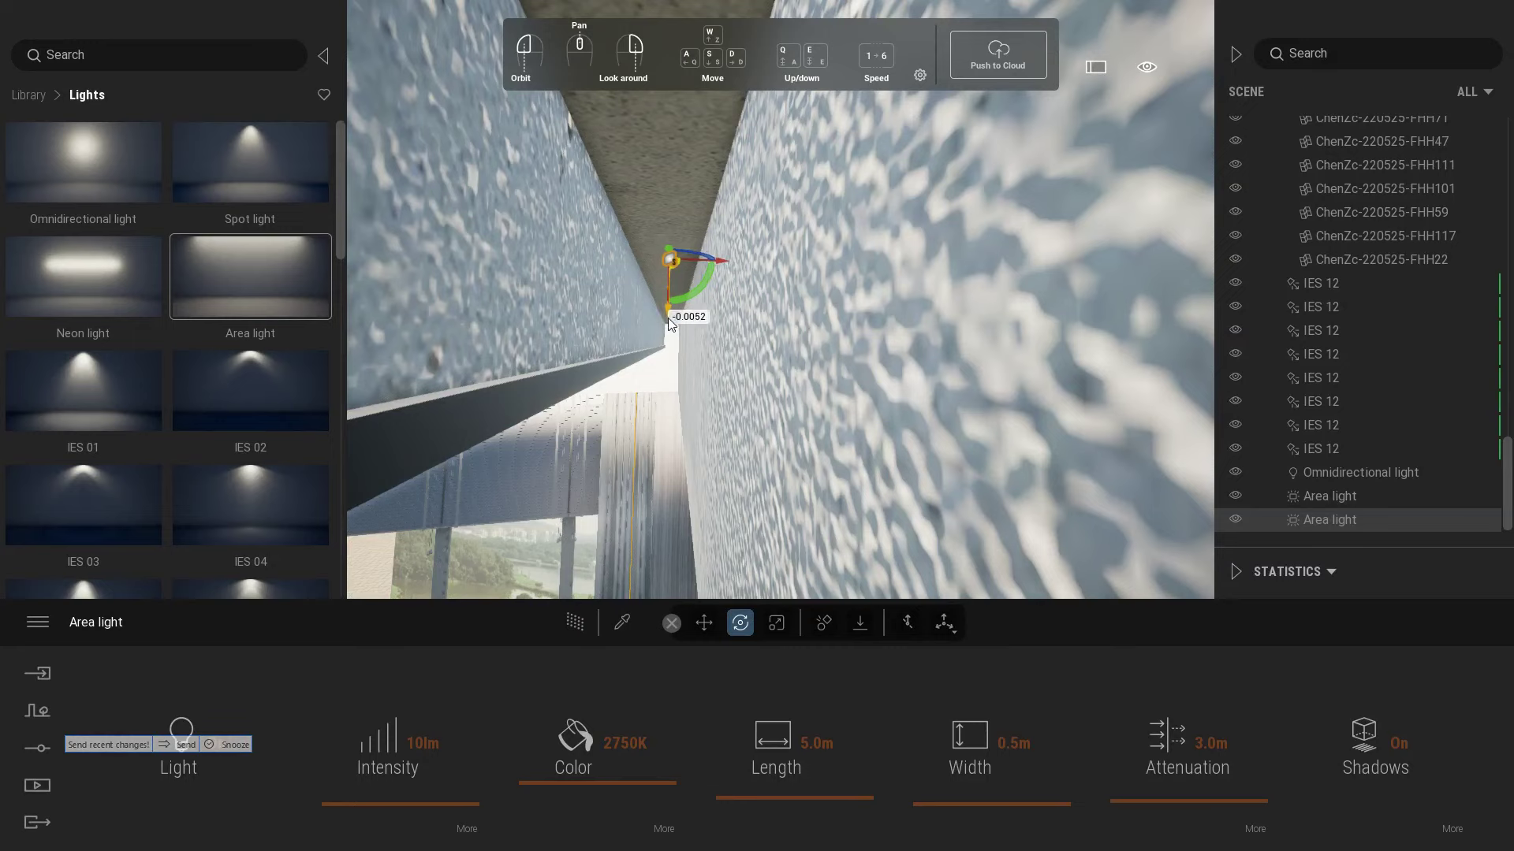
left_click(580, 628)
left_click(580, 627)
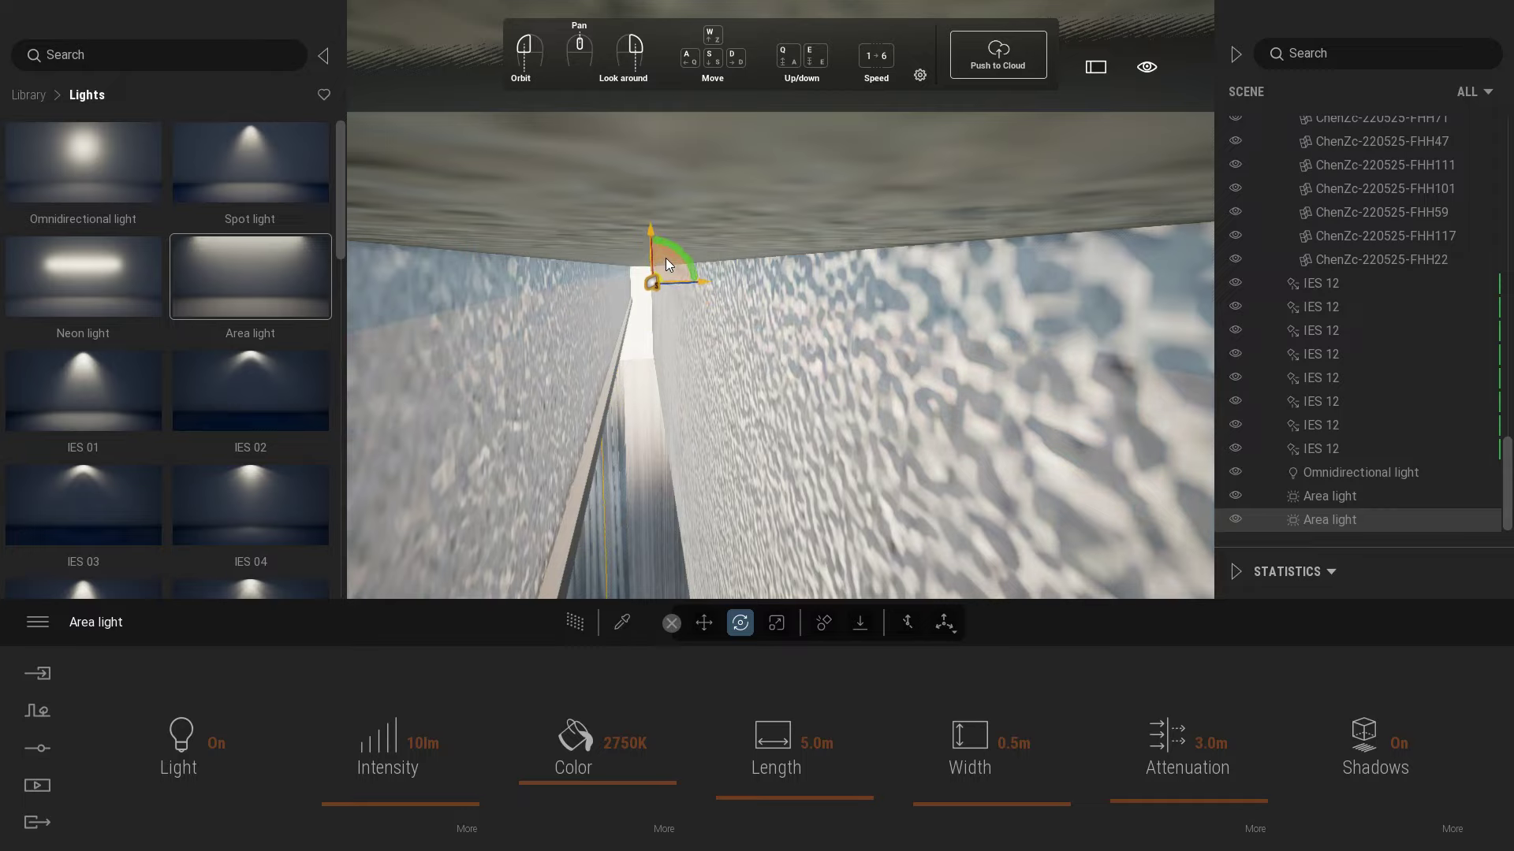
left_click(37, 785)
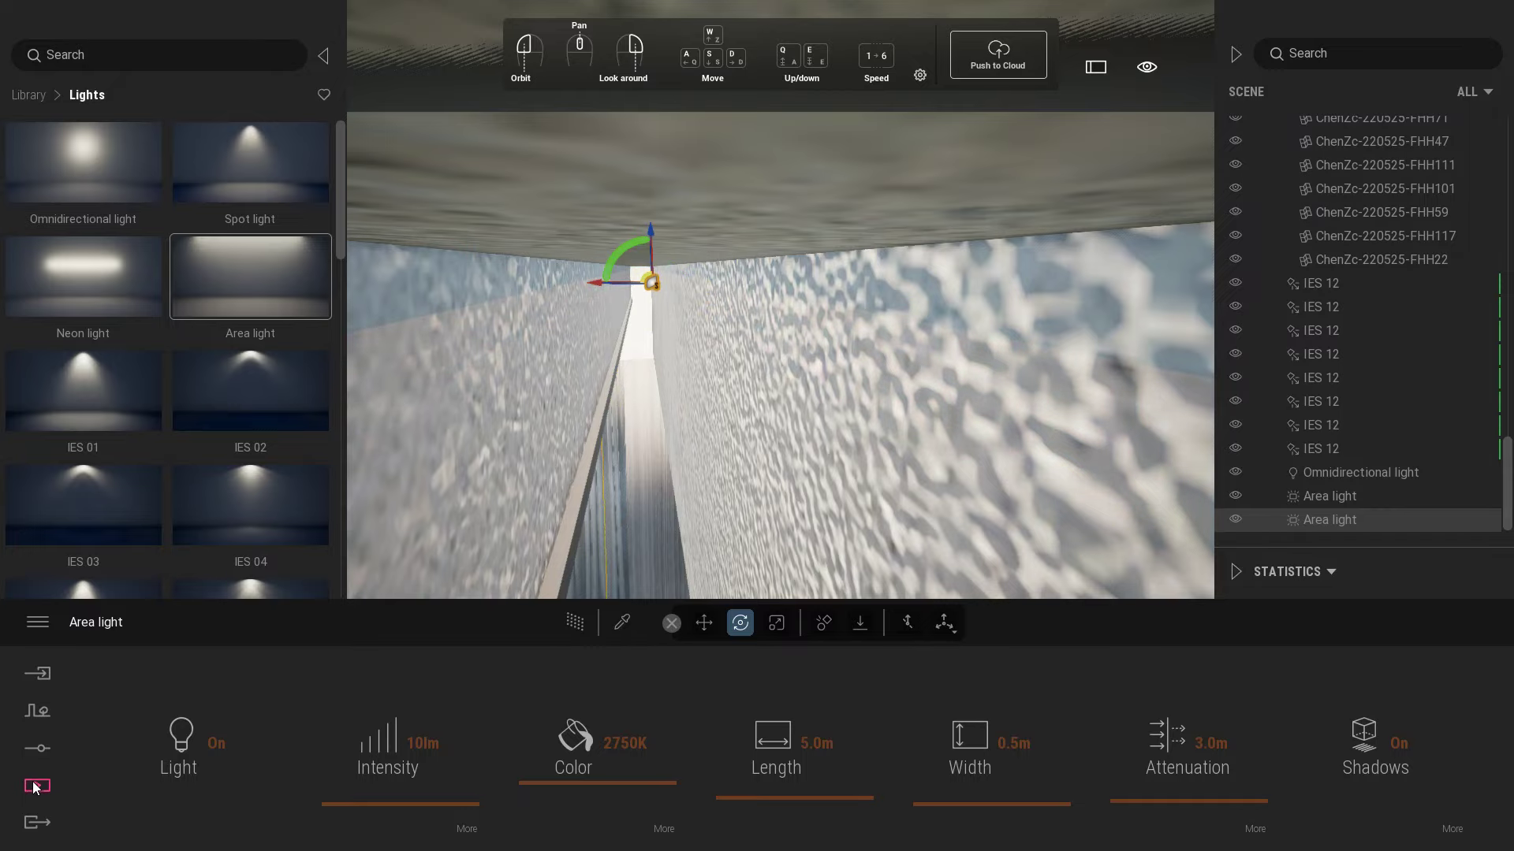
left_click(455, 704)
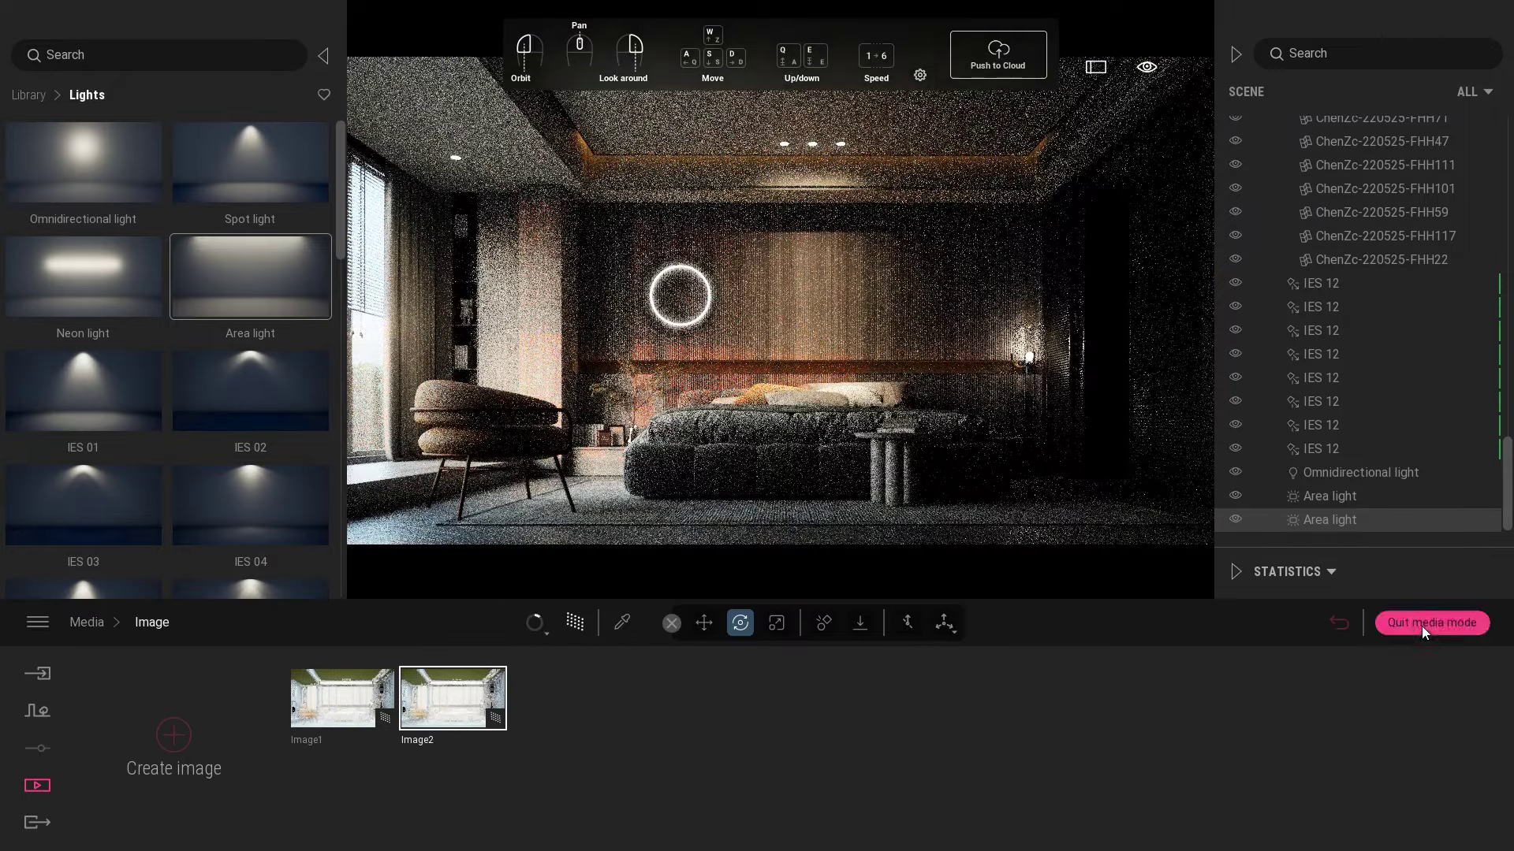
- Quit media mode, set the ceiling area light's color temperature to 4500K and preview Image2
left_click(1421, 626)
left_click(607, 781)
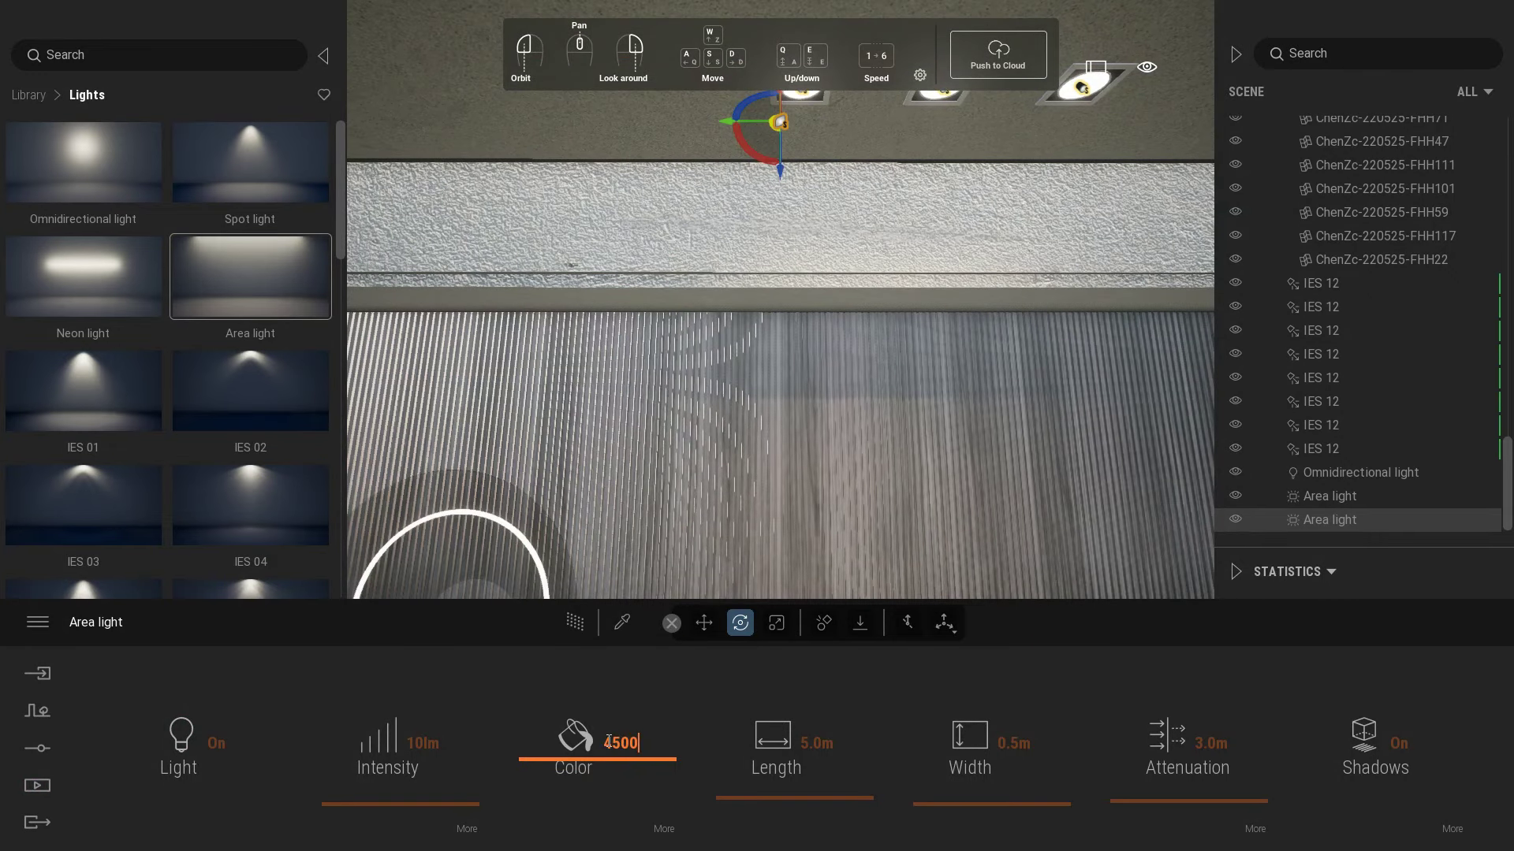
left_click(37, 785)
left_click(296, 666)
left_click(424, 705)
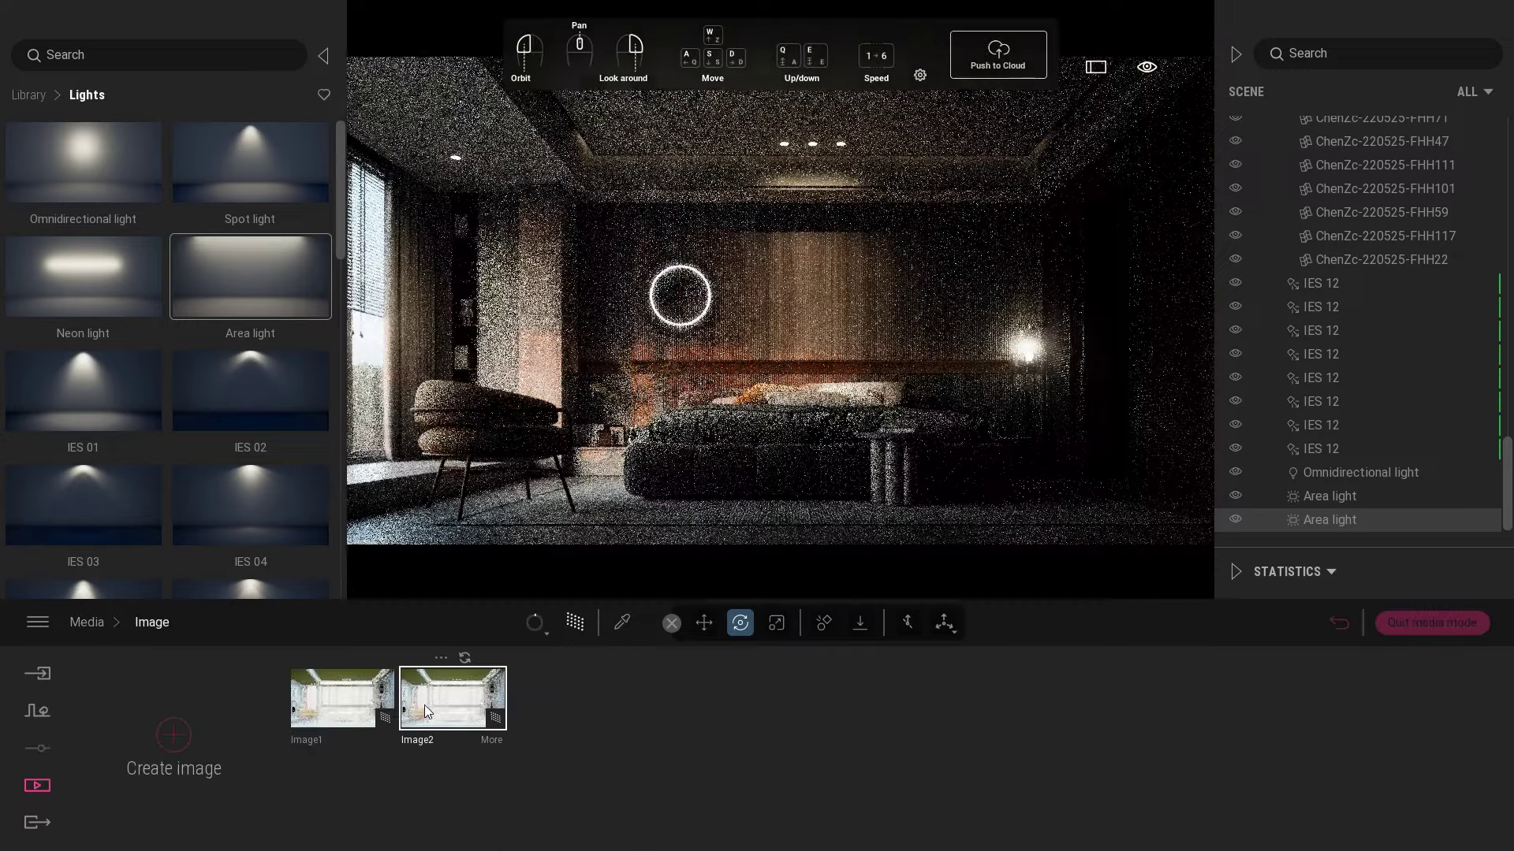
- Quit media mode, set the ceiling area light's color temperature to 6000K and preview Image2
left_click(1432, 622)
type("6000")
key("Return")
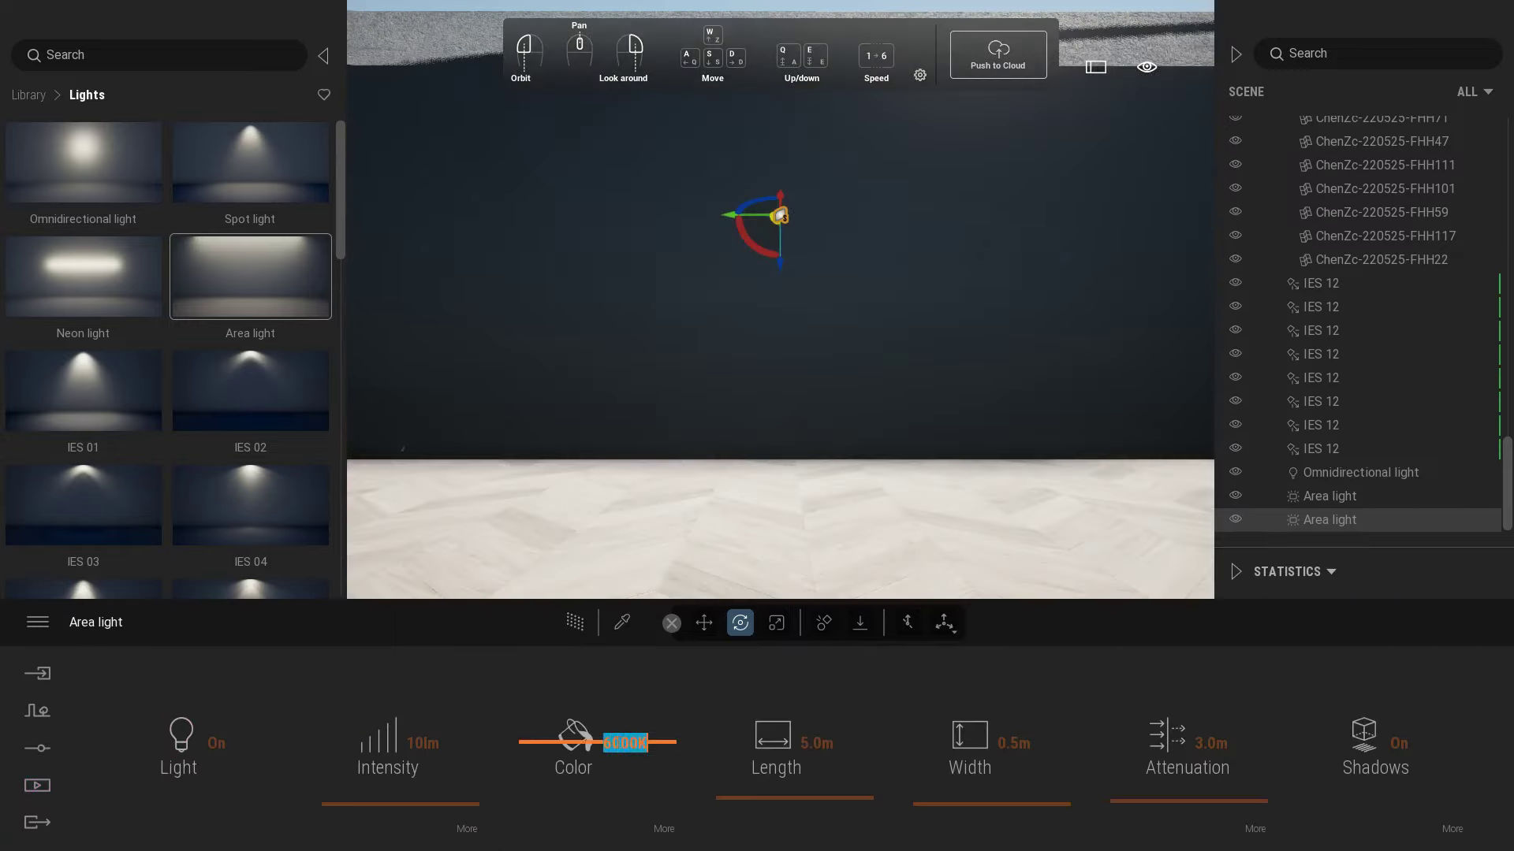
left_click(38, 785)
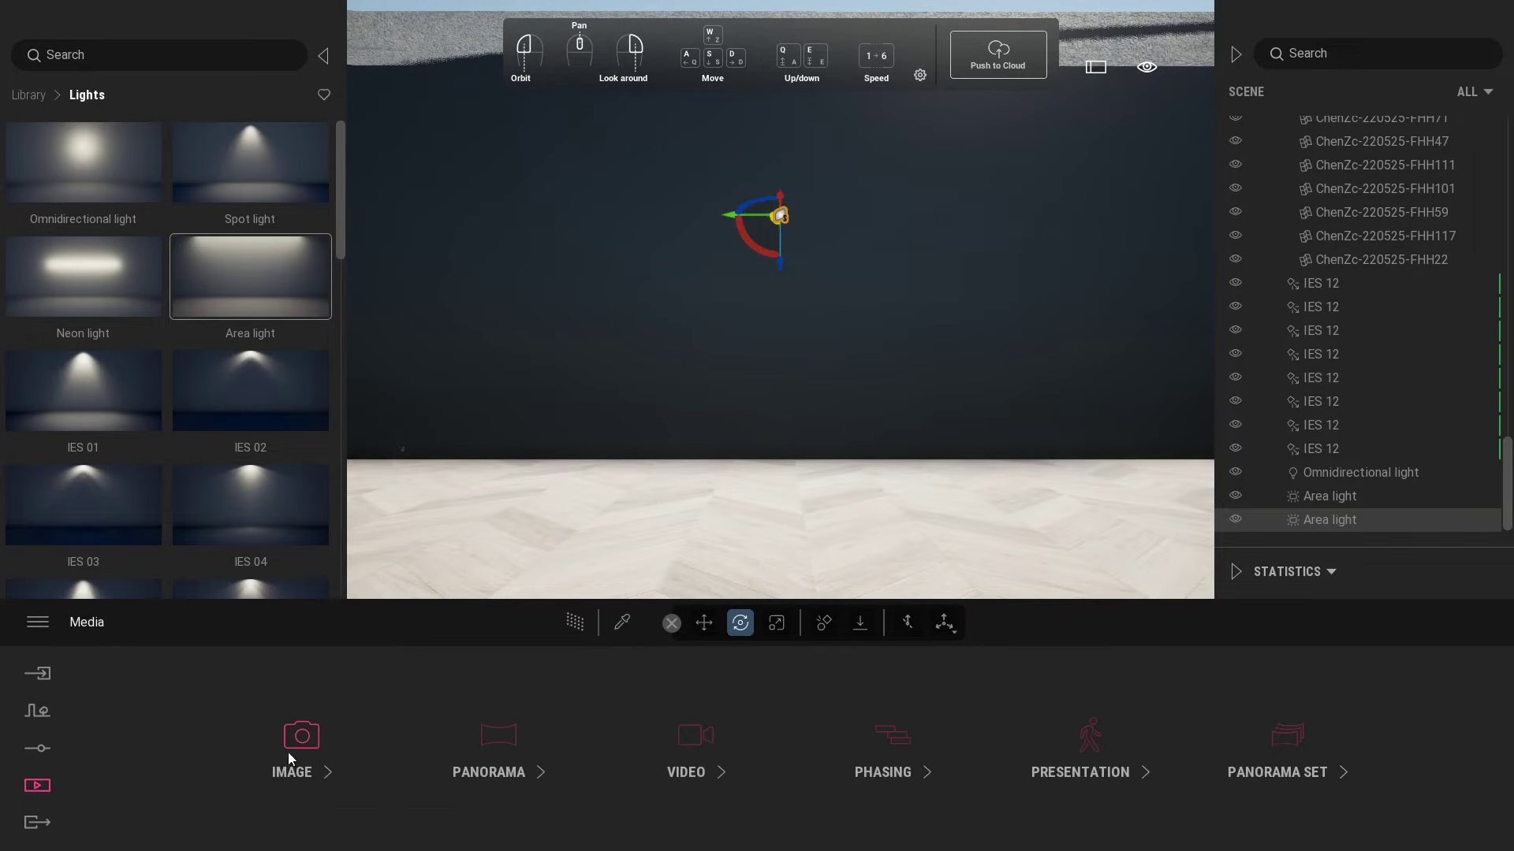
left_click(288, 749)
left_click(446, 713)
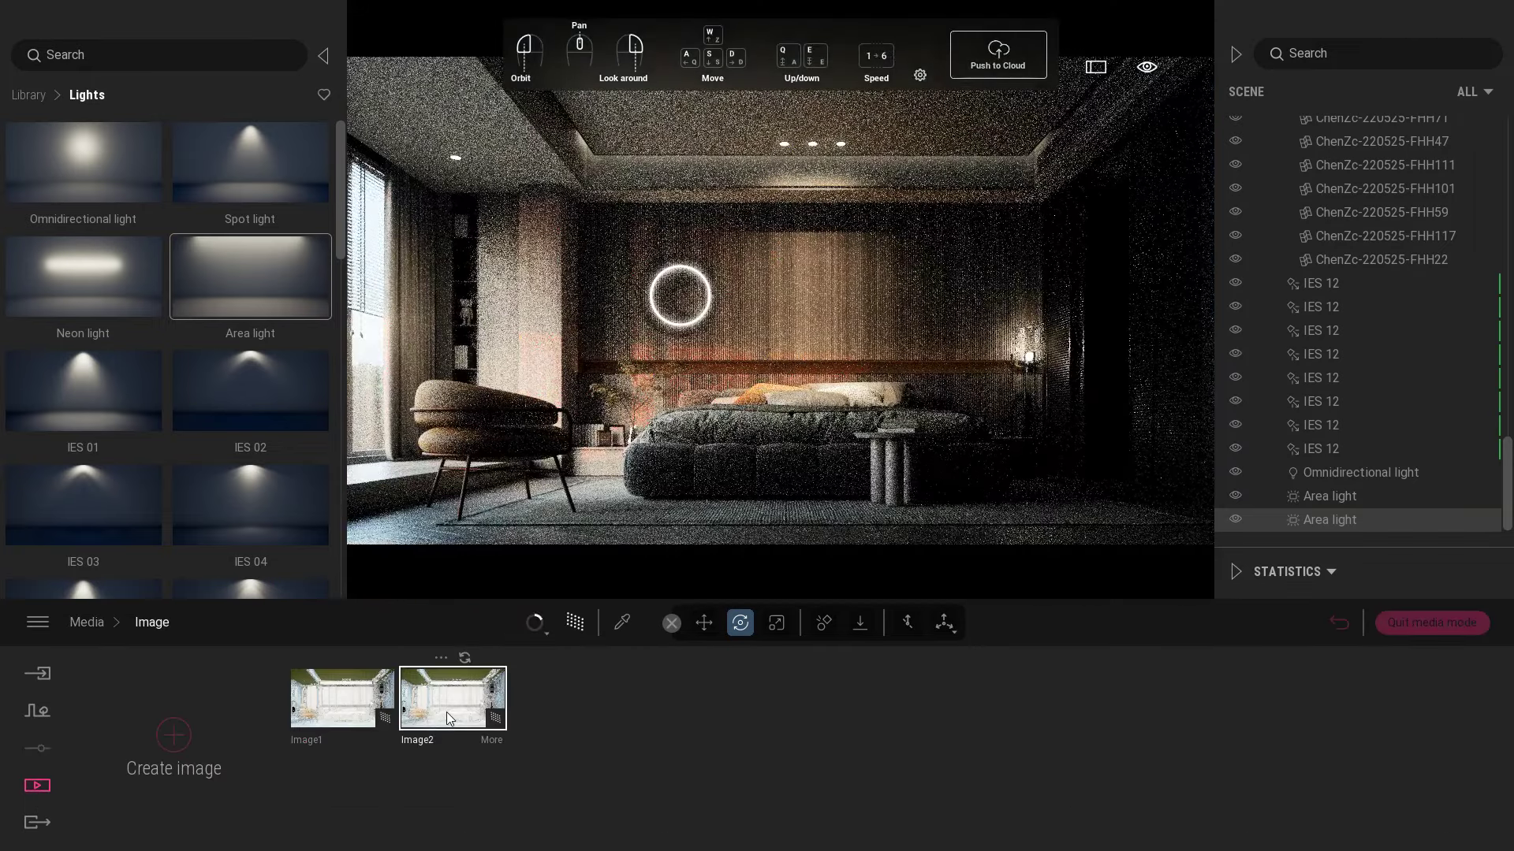
- Quit media mode, set the ceiling area light's intensity to 20 lm and length to 4 m, and shift it along the headboard-wall cove
left_click(1426, 626)
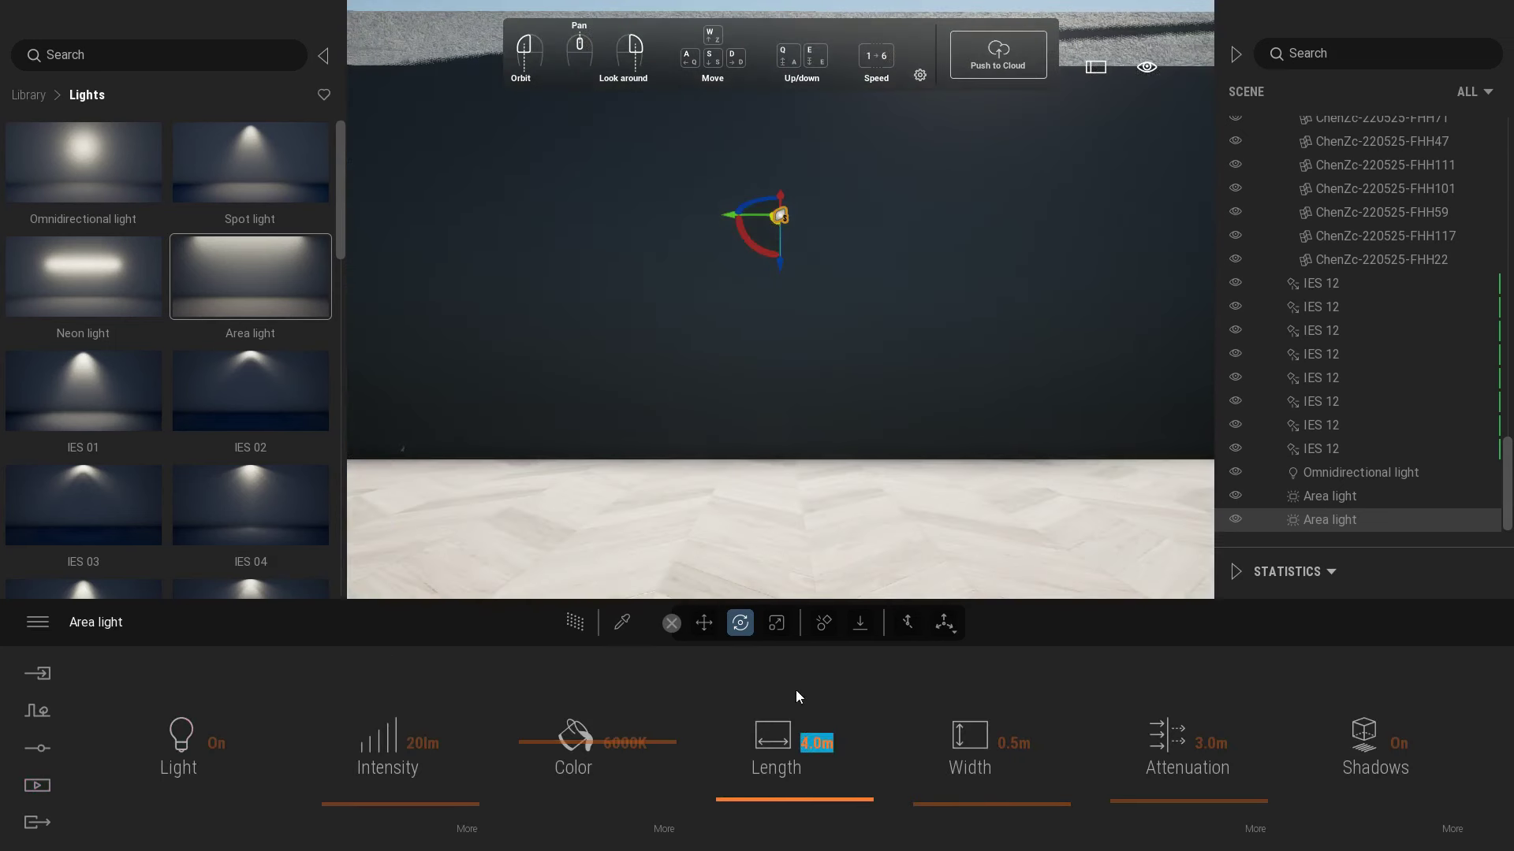
scroll(773, 410, "down", 10)
right_click_drag(766, 410, 723, 404)
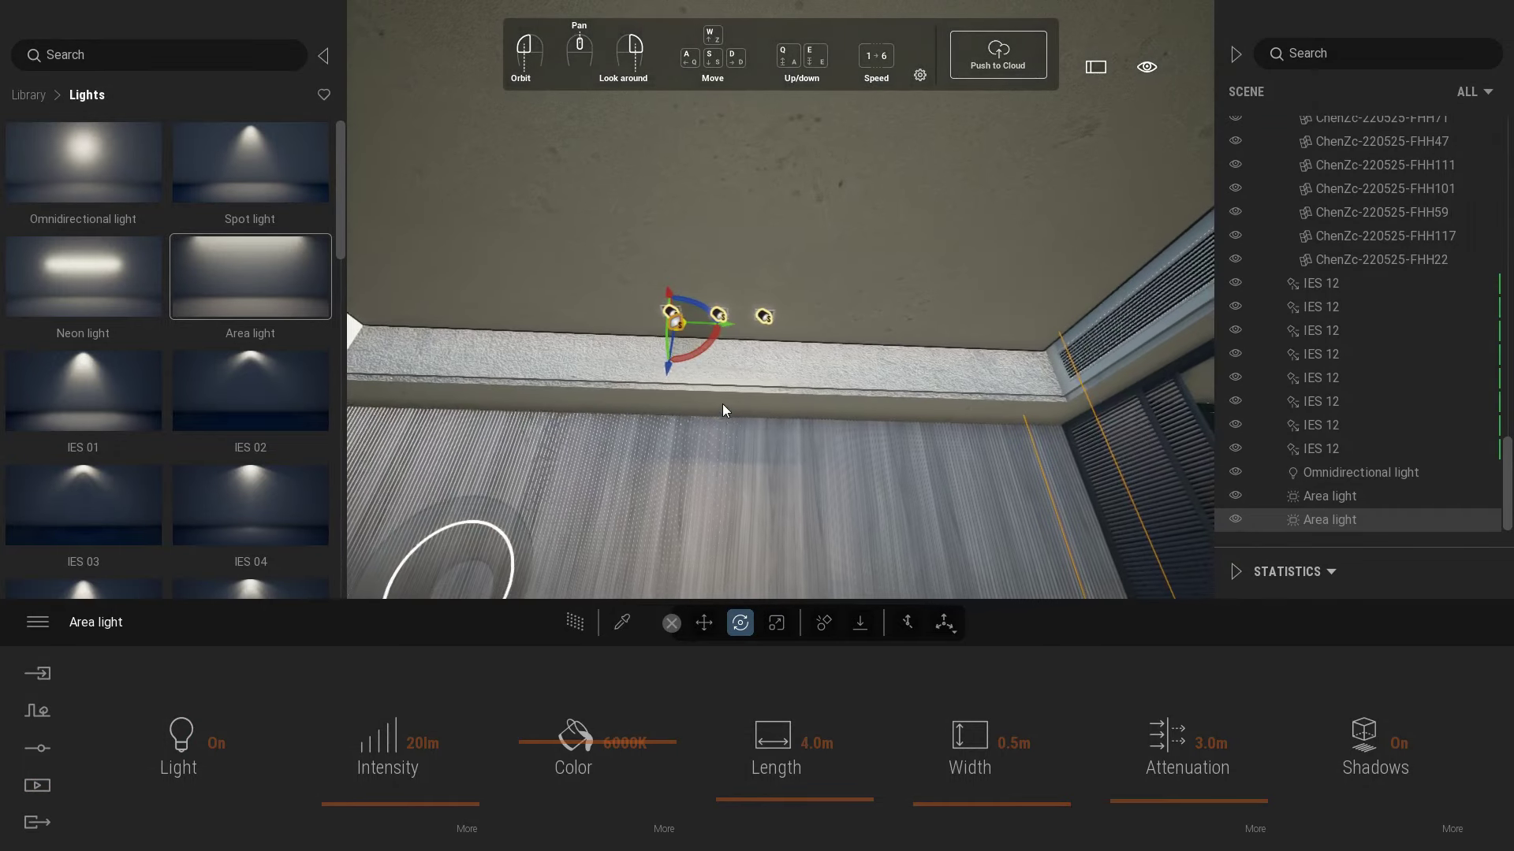
left_click_drag(729, 324, 754, 329)
- Make one copy of the ceiling area light on the opposite side of the room and move it into the narrow cove gap
right_click_drag(754, 329, 1158, 263)
left_click_drag(1148, 240, 568, 276, "shift")
left_click(706, 506)
right_click_drag(657, 333, 865, 296)
left_click_drag(892, 221, 531, 175)
key("f")
right_click_drag(599, 211, 655, 262)
key("d")
key("a")
key("d")
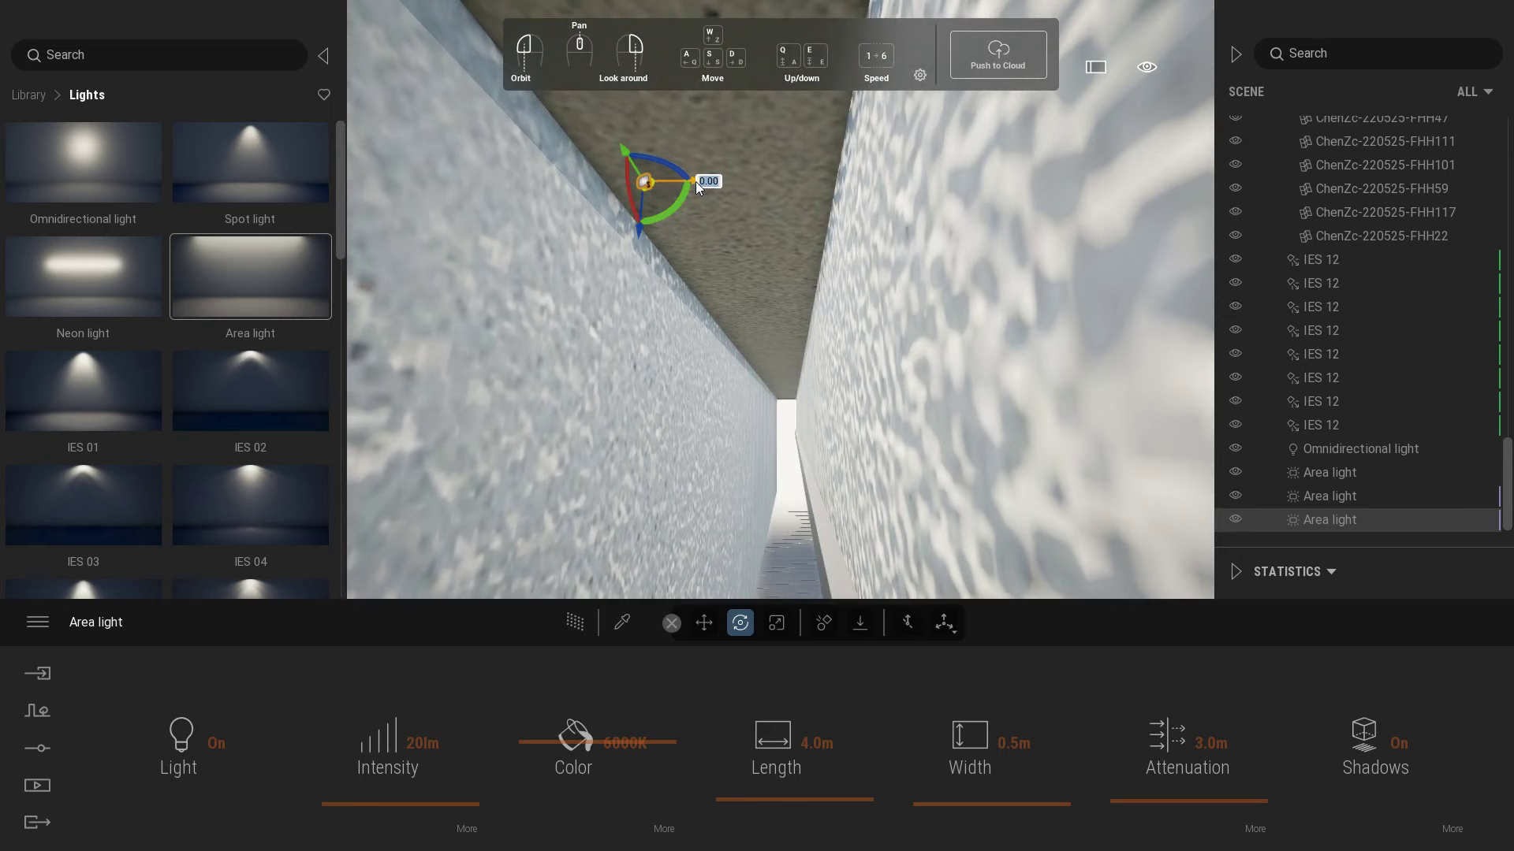
left_click_drag(695, 182, 745, 186)
right_click_drag(741, 310, 859, 217)
key("e")
left_click_drag(812, 159, 821, 157, "shift")
left_click(868, 294)
- Make one copy of the cove area light on the side with the louvered air grille
right_click_drag(817, 158, 832, 268)
key("s")
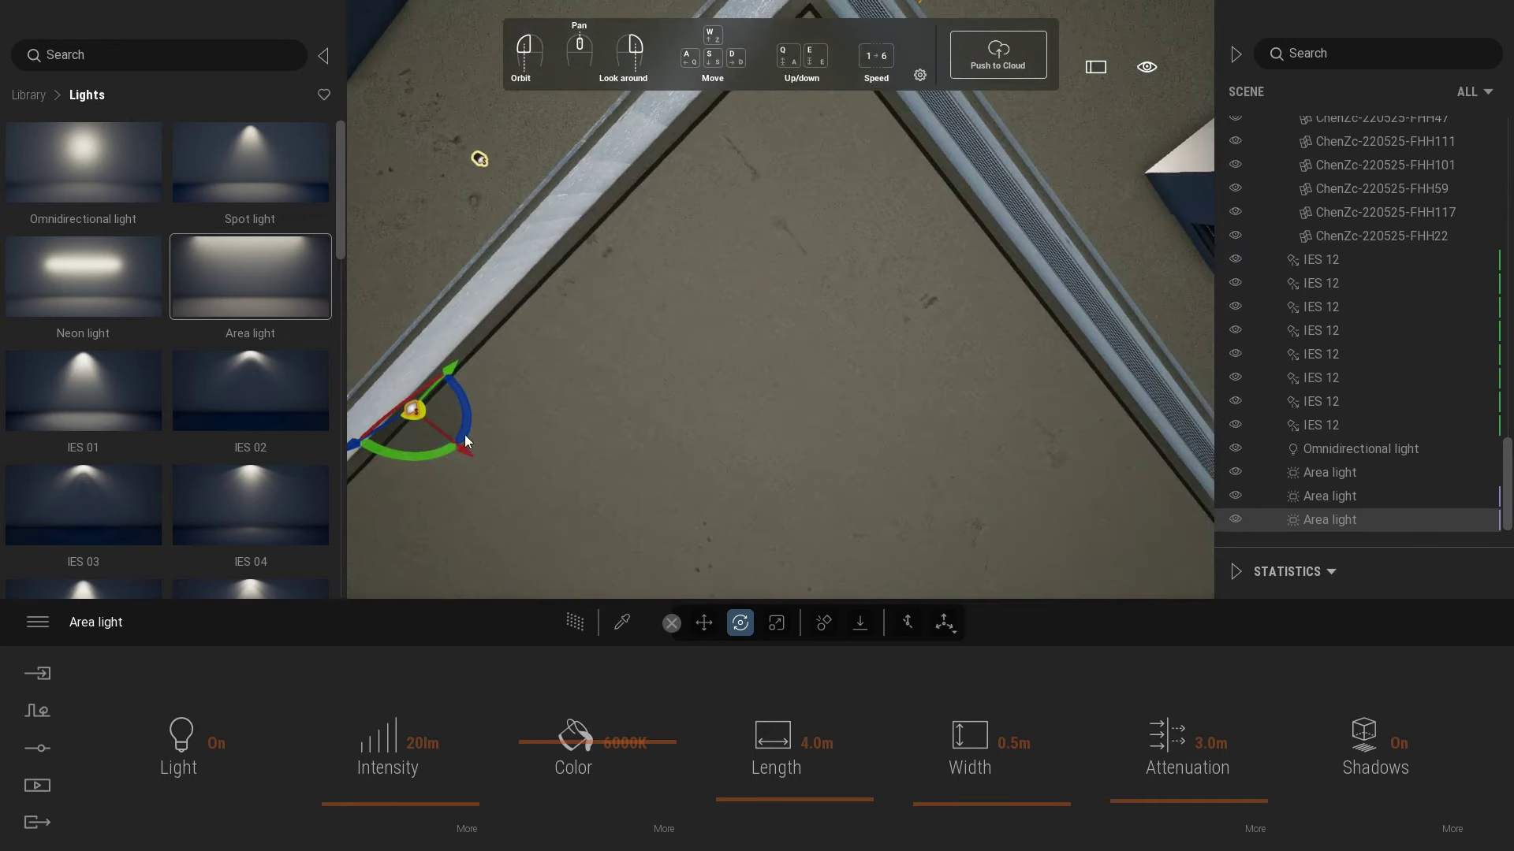
left_click_drag(441, 394, 924, 369, "alt")
left_click(707, 505)
right_click_drag(929, 377, 940, 307)
key("w")
- Fit the copied area light into the narrow cove gap beside the air grille and preview Image2
left_click_drag(938, 359, 968, 272)
right_click_drag(967, 266, 955, 303)
left_click_drag(987, 465, 1000, 418)
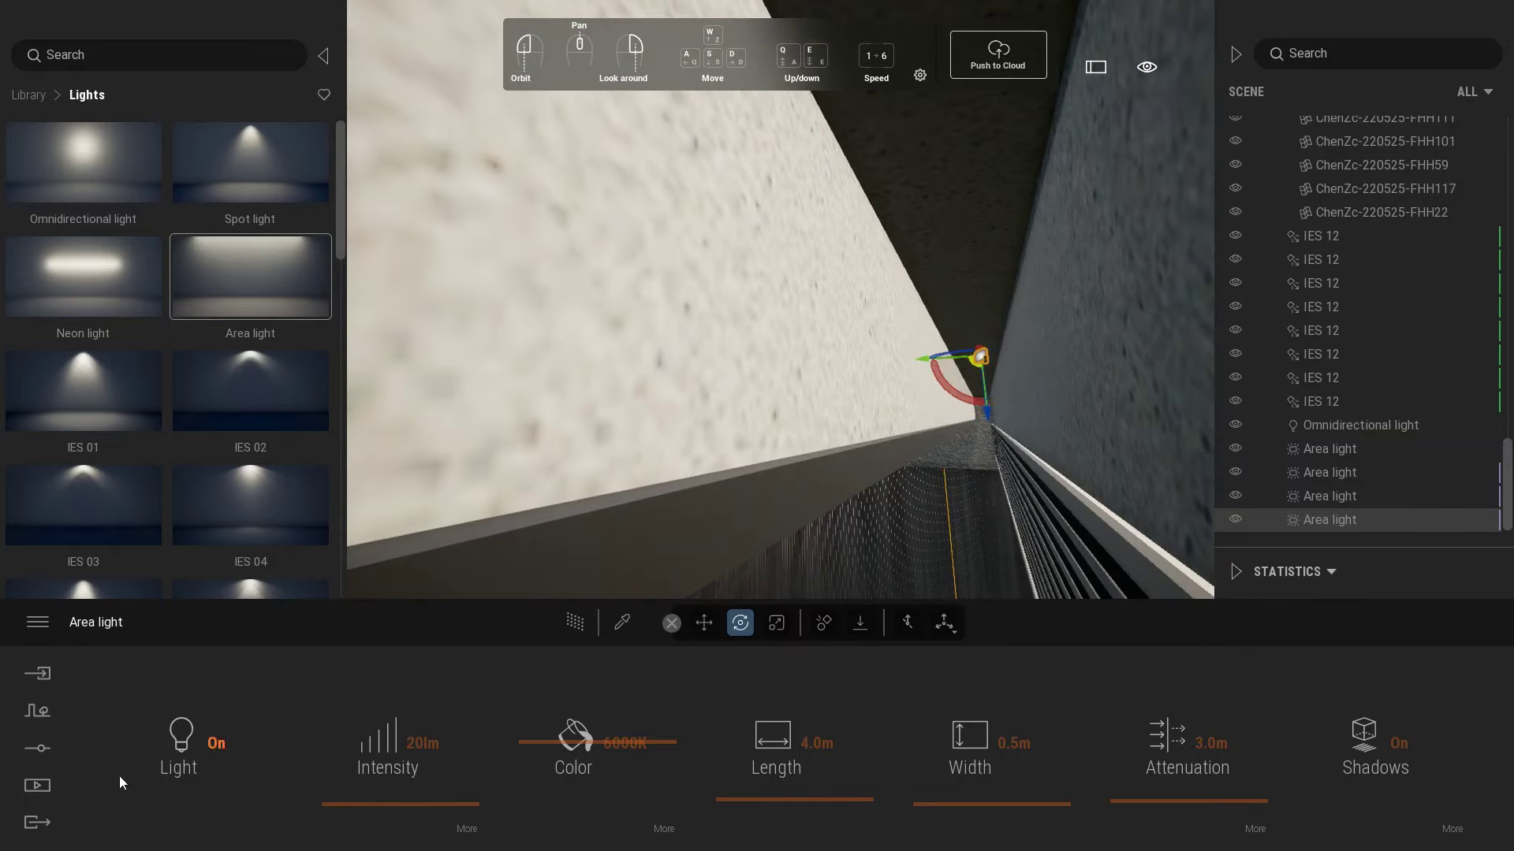
left_click(37, 785)
left_click(294, 741)
left_click(453, 697)
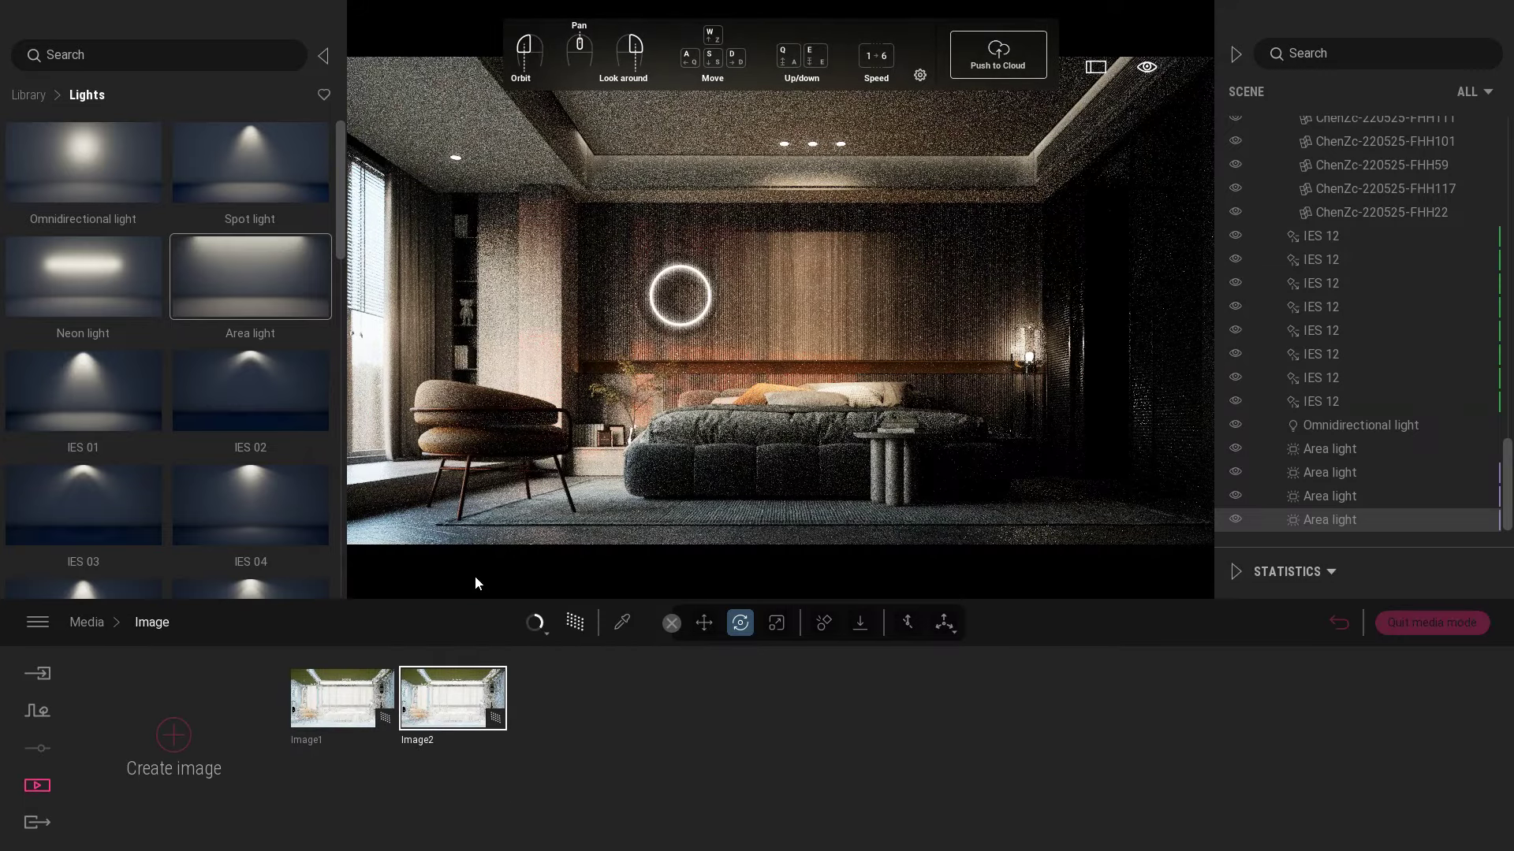
- Quit media mode and examine the lit cove and air grille up close, with path tracing on and off
left_click(1428, 624)
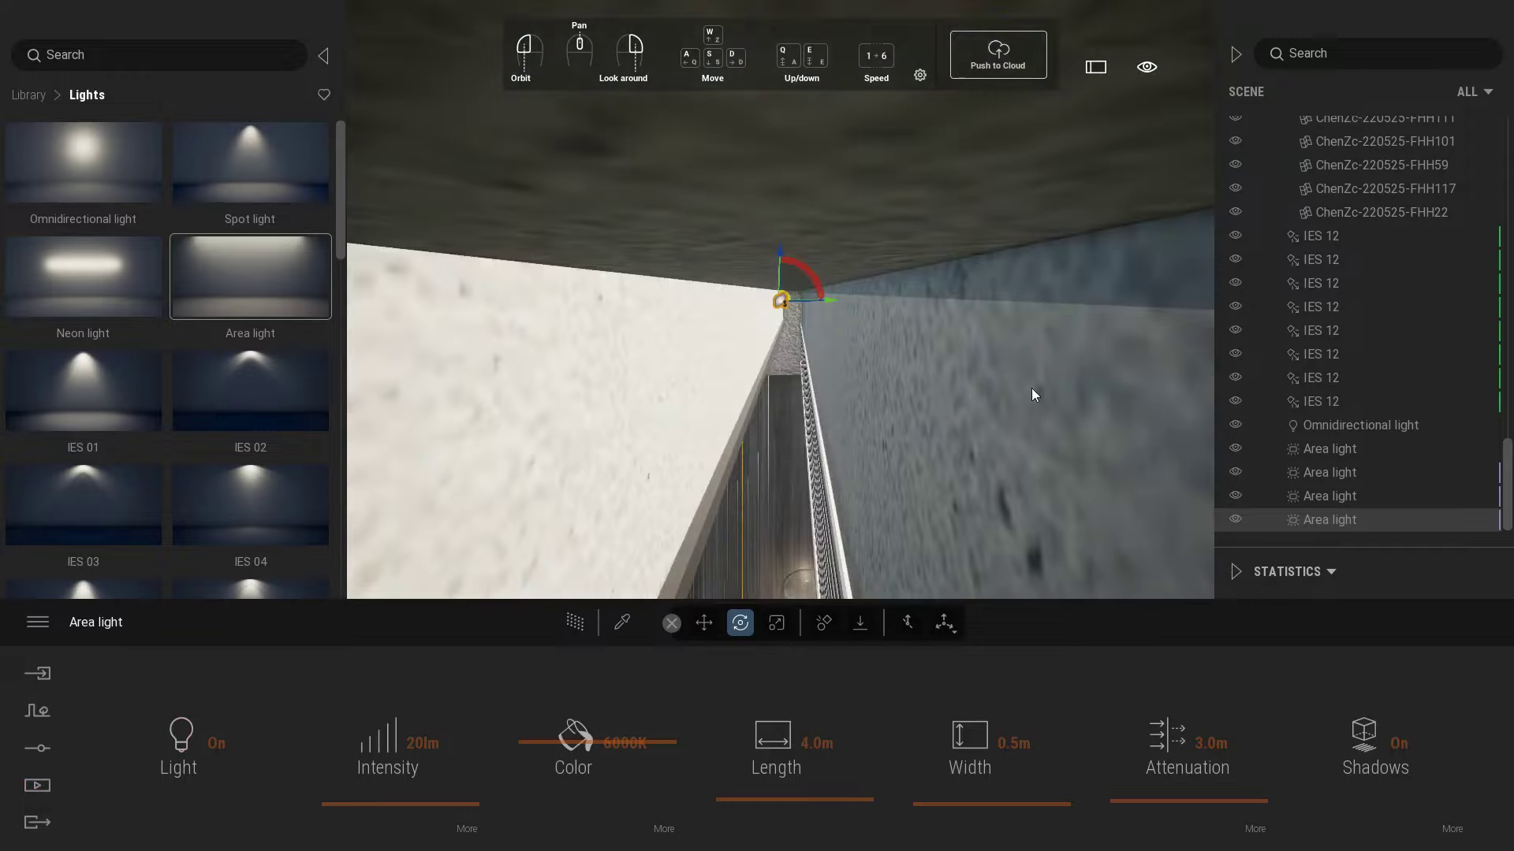
key("q")
key("e")
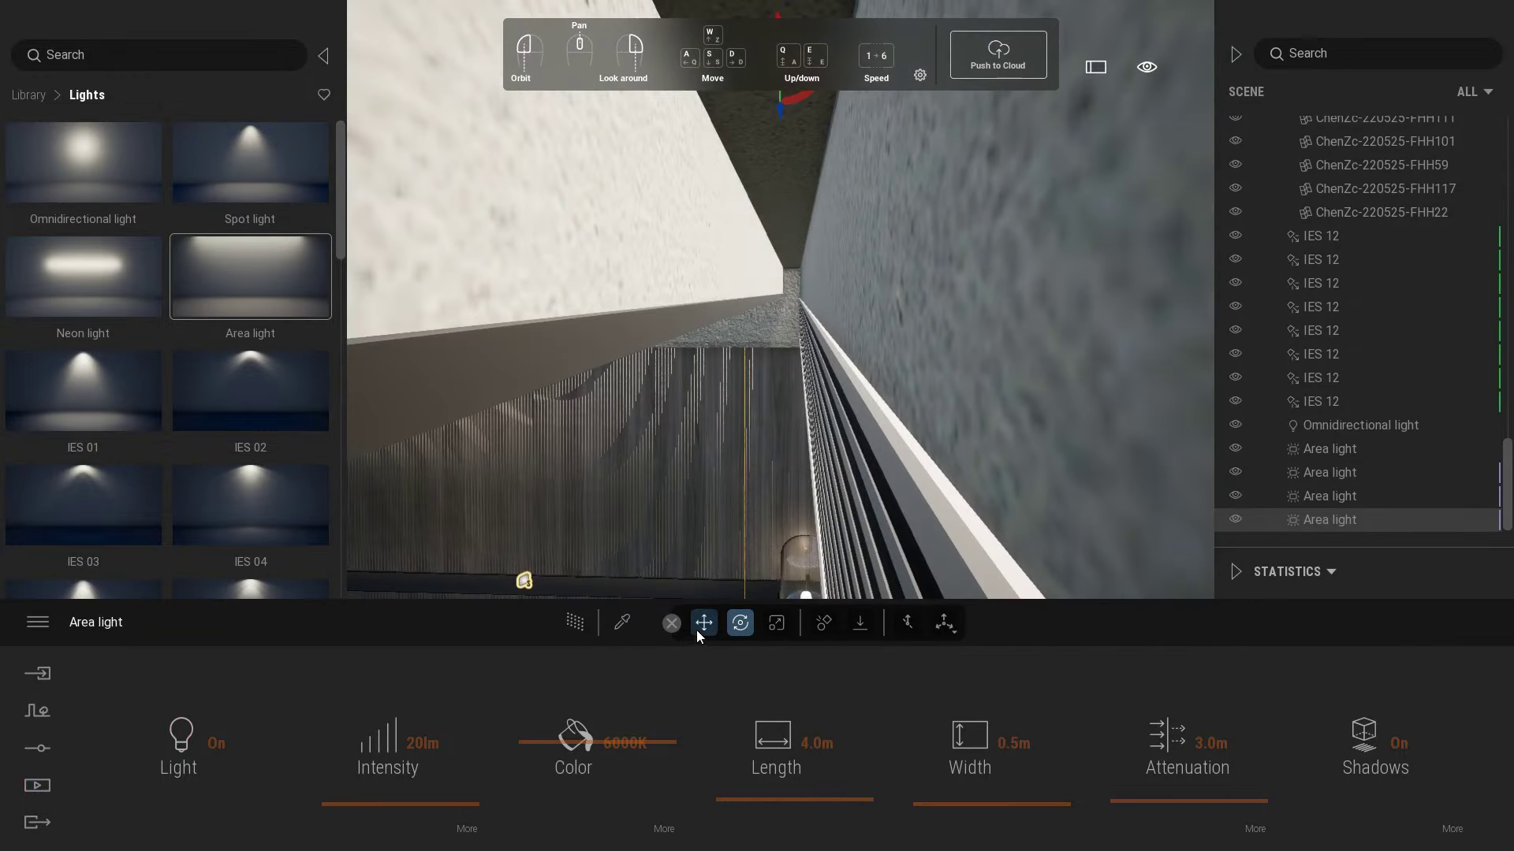
left_click(575, 623)
key("q")
right_click_drag(627, 476, 642, 445)
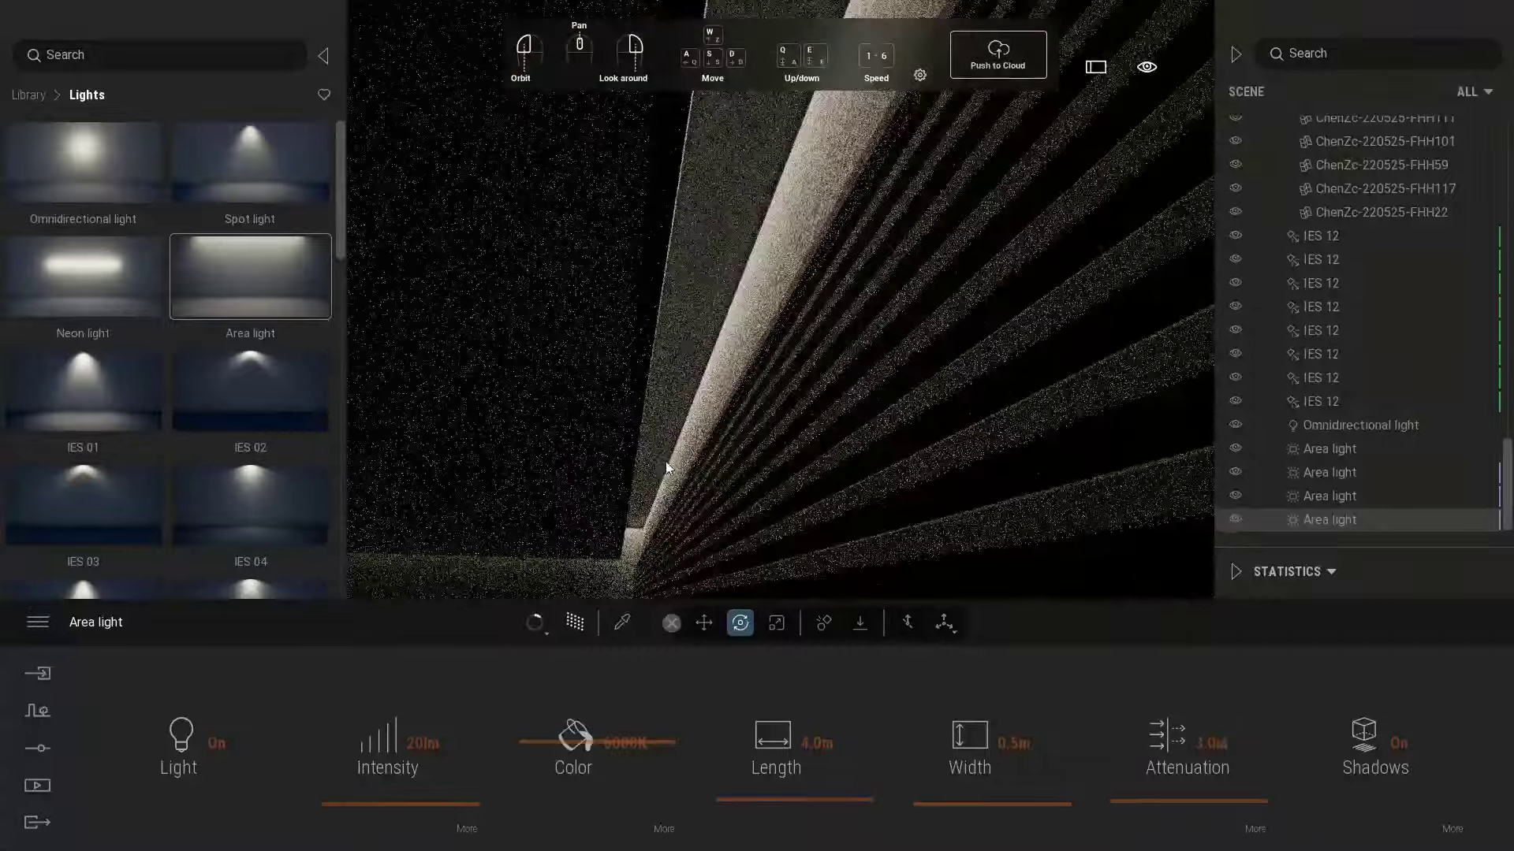
left_click(581, 614)
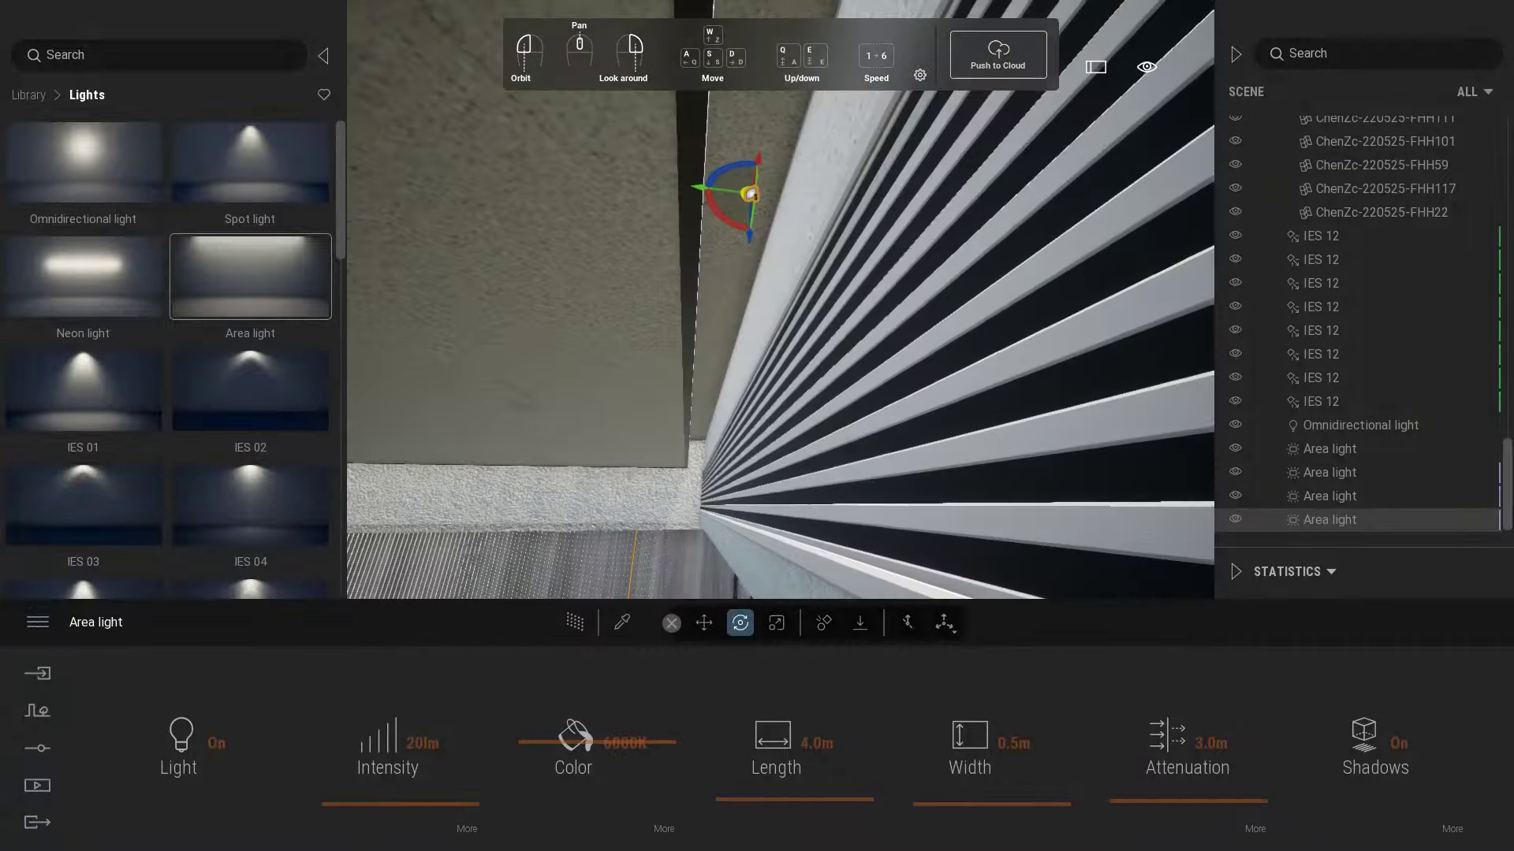
left_click(579, 626)
left_click(578, 626)
scroll(683, 339, "down", 5)
key("e")
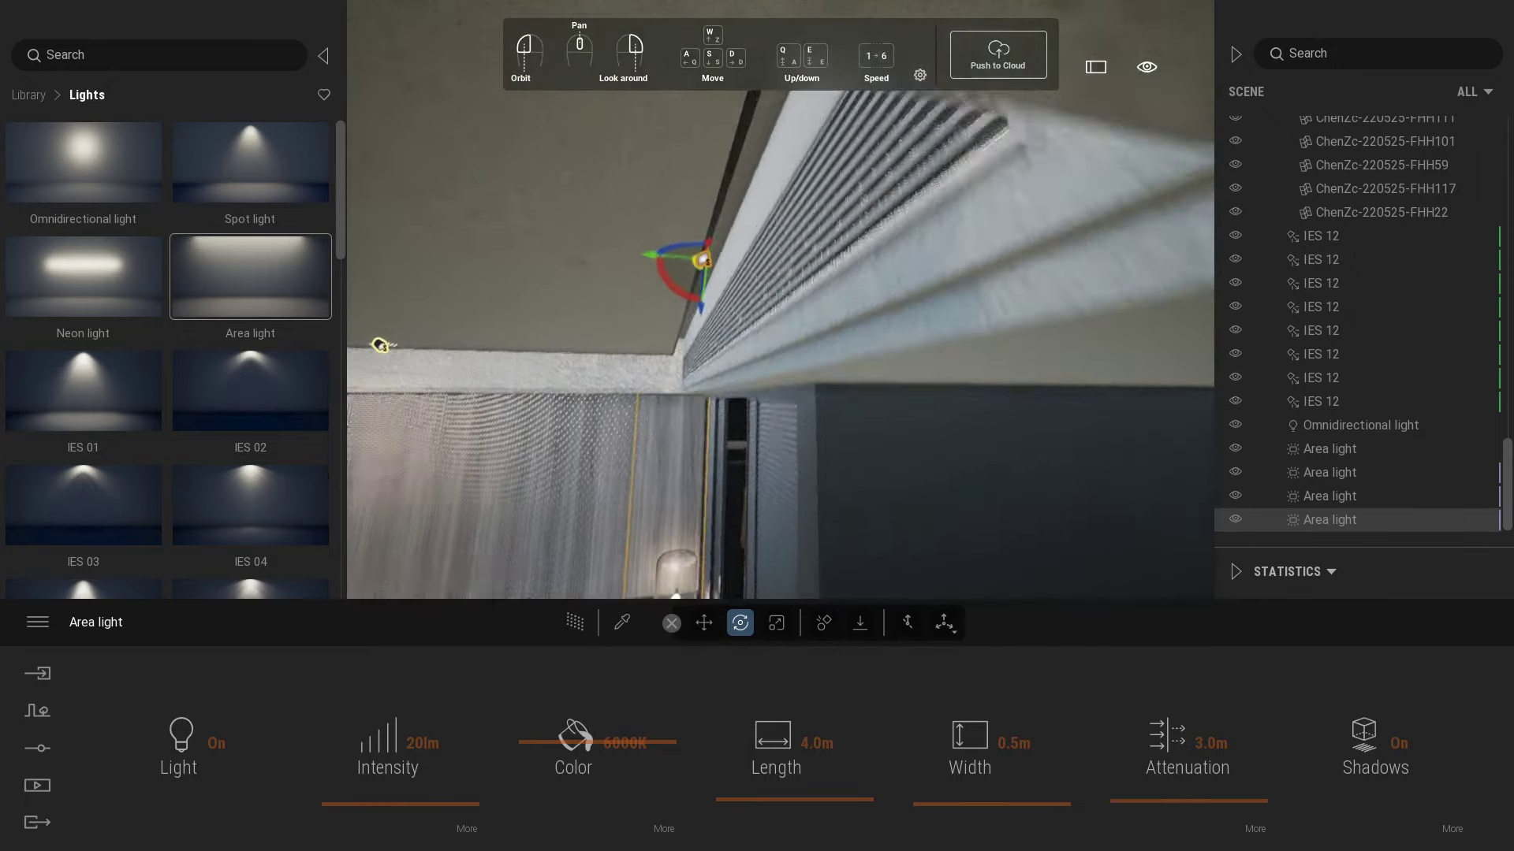
- Pick the air grille's white material with the material picker
right_click_drag(796, 257, 888, 276)
left_click(631, 631)
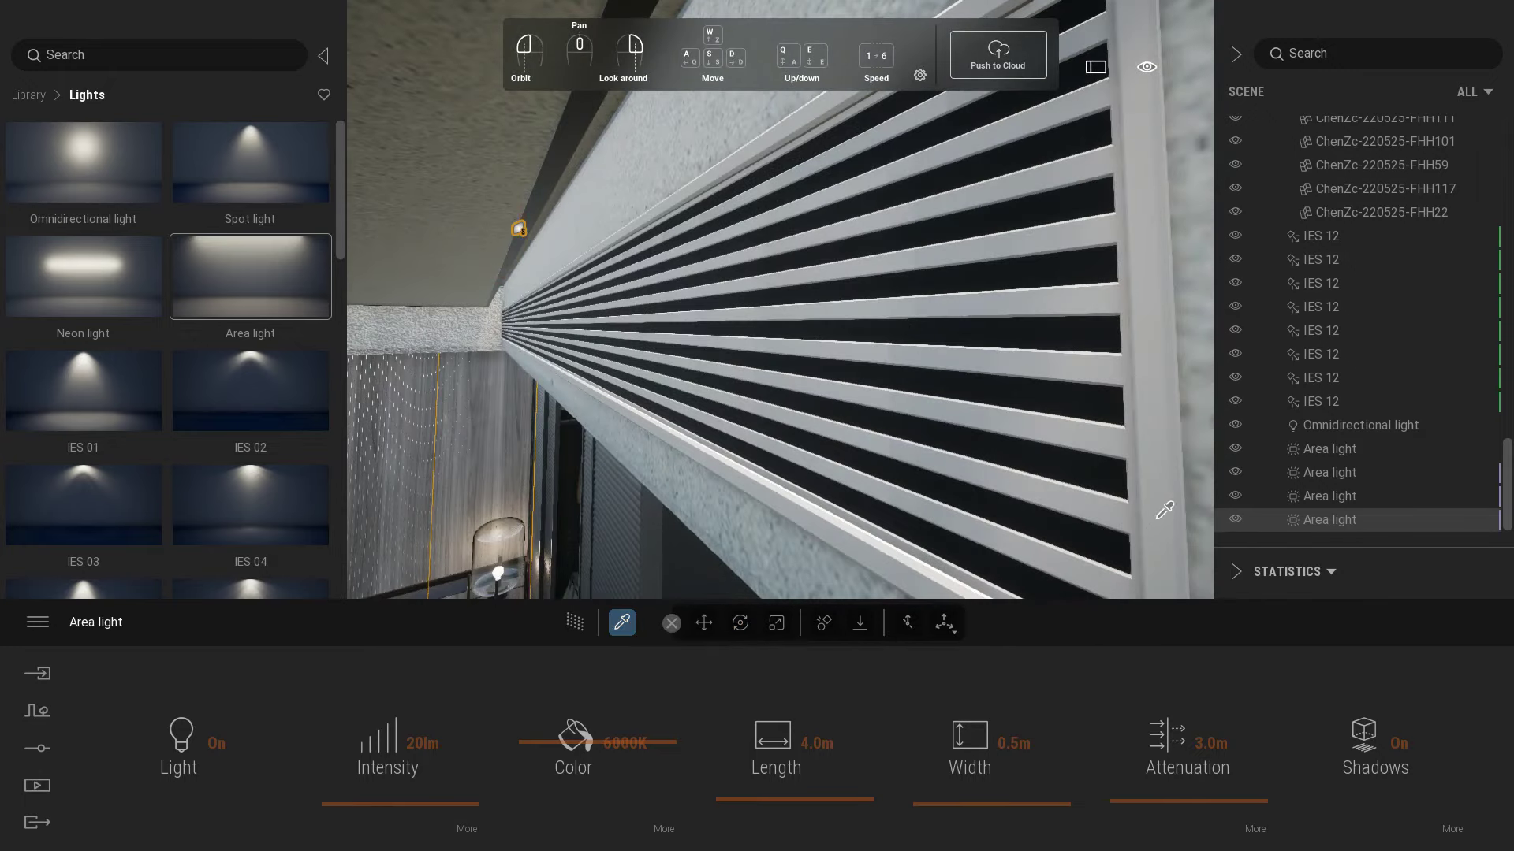
left_click(1160, 510)
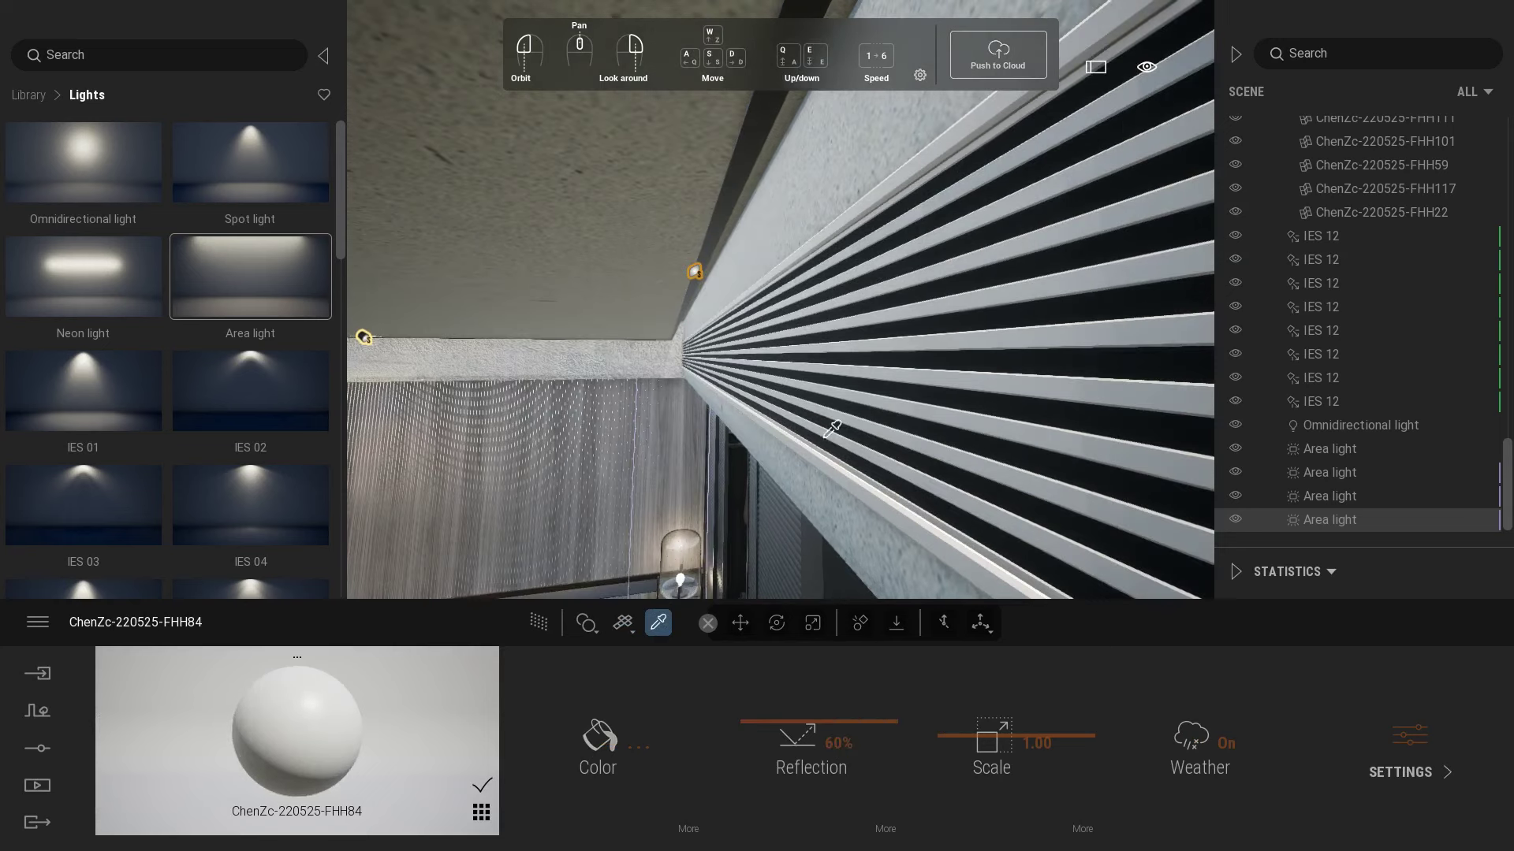
- Make one copy of the grille-side area light at the window-side ceiling cove
key("a")
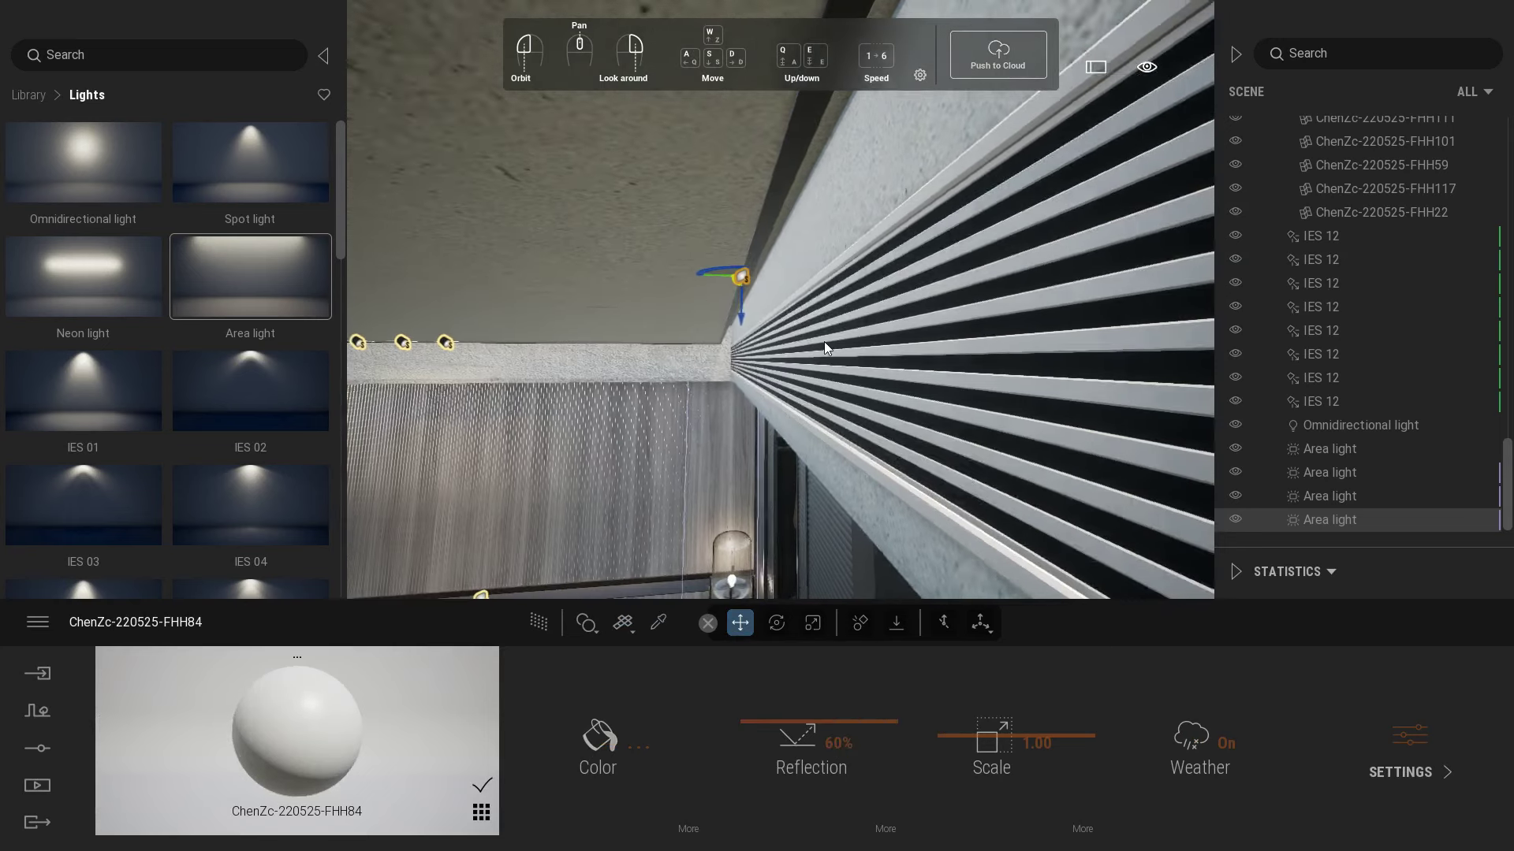
key("s")
key("a")
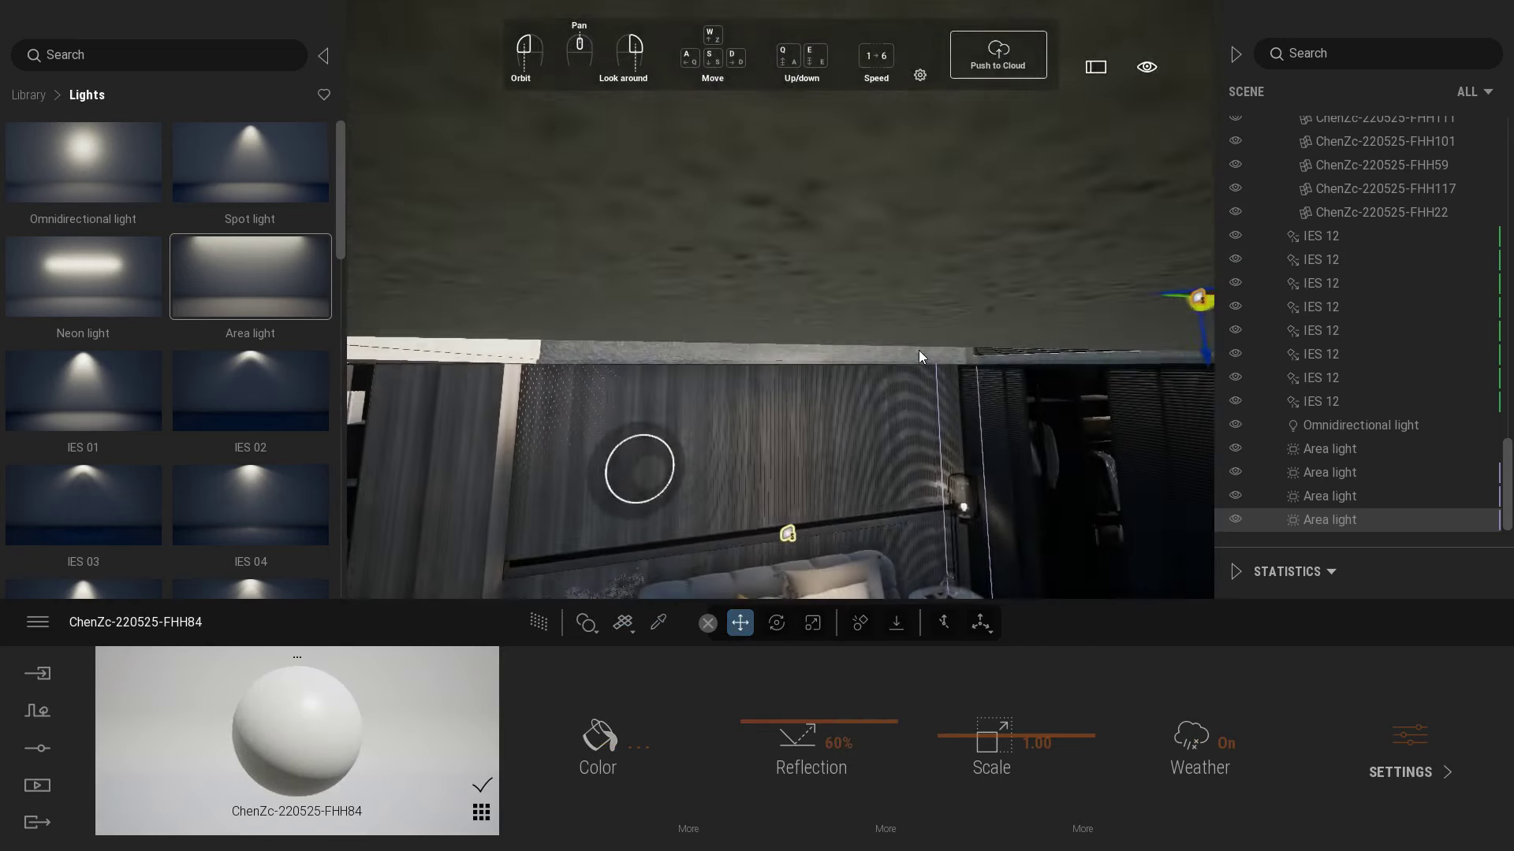
right_click_drag(921, 353, 1039, 348)
left_click_drag(1024, 307, 318, 179, "shift")
left_click(707, 505)
- Move the copied area light into the window-side cove recess and preview Image2
mouse_move(435, 132)
left_click_drag(466, 140, 380, 121)
right_click_drag(556, 135, 554, 141)
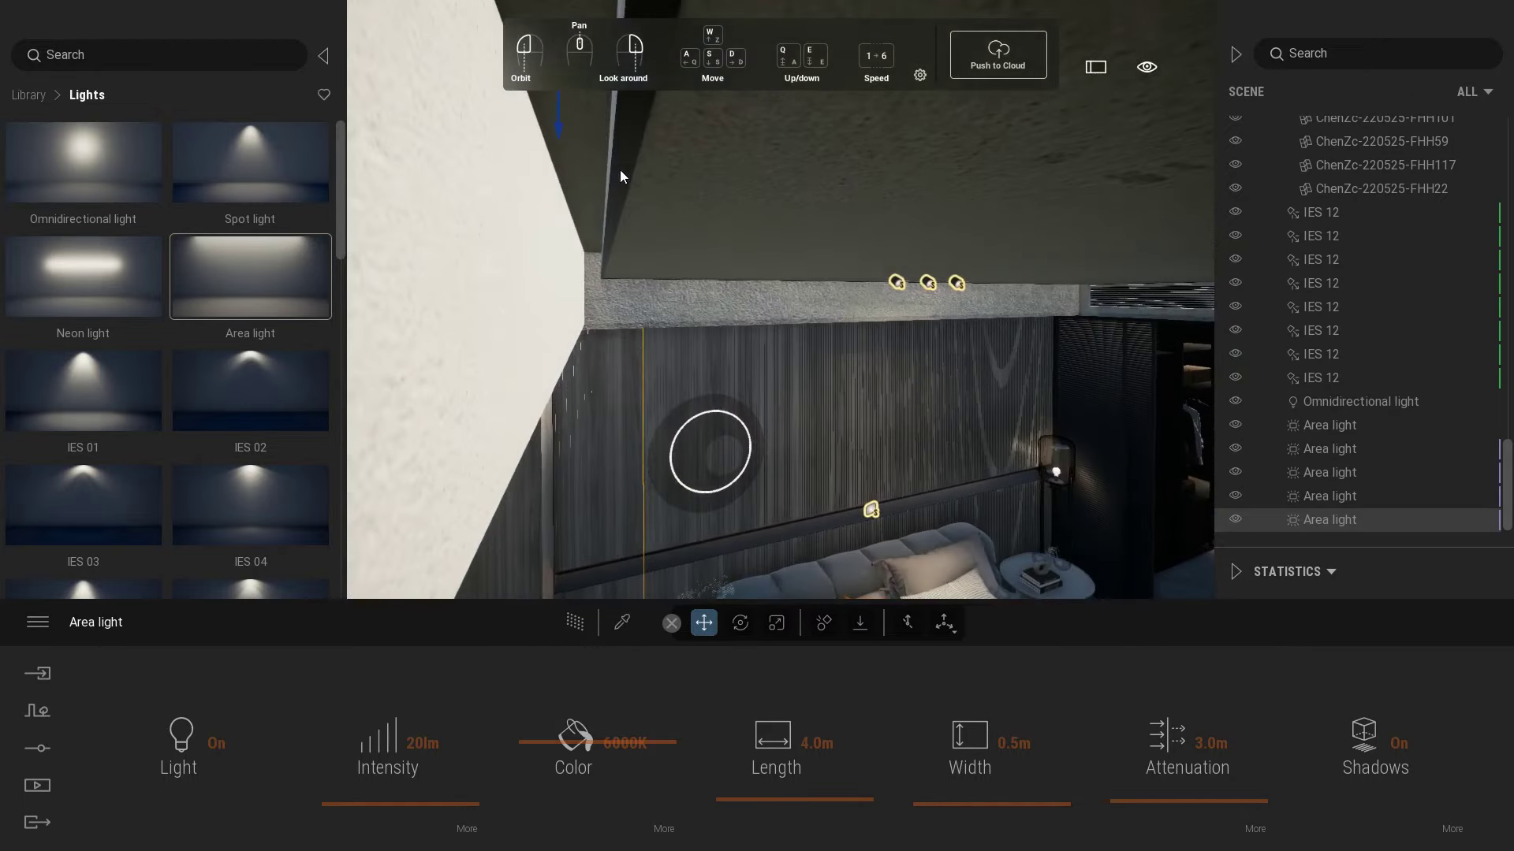
left_click(37, 785)
left_click(295, 744)
left_click(447, 707)
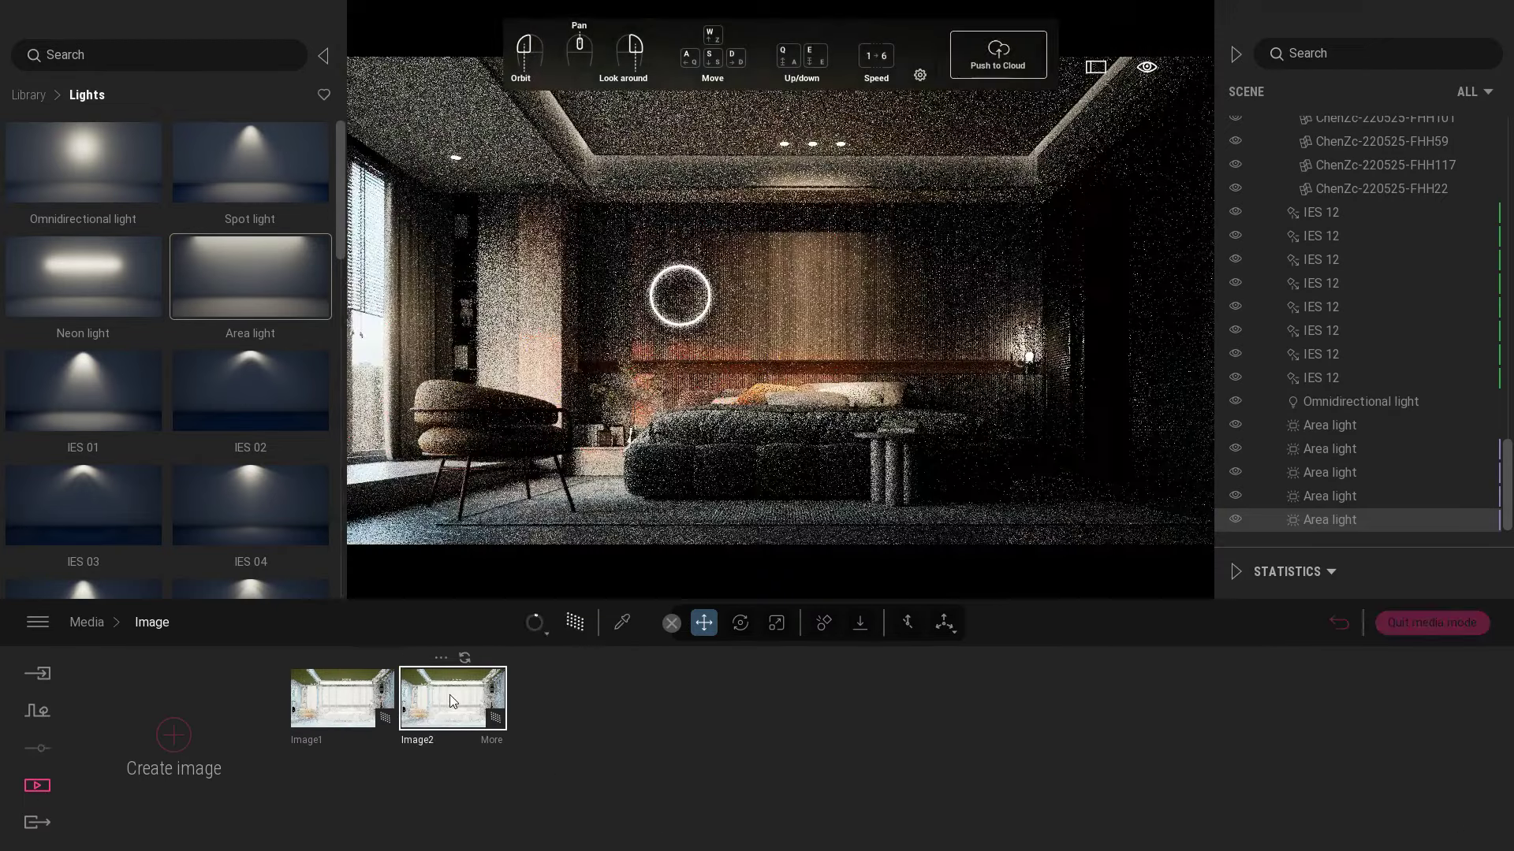
- Create a third image from the current view and return to Image2
left_click(176, 745)
left_click(445, 704)
left_click(551, 707)
left_click(453, 713)
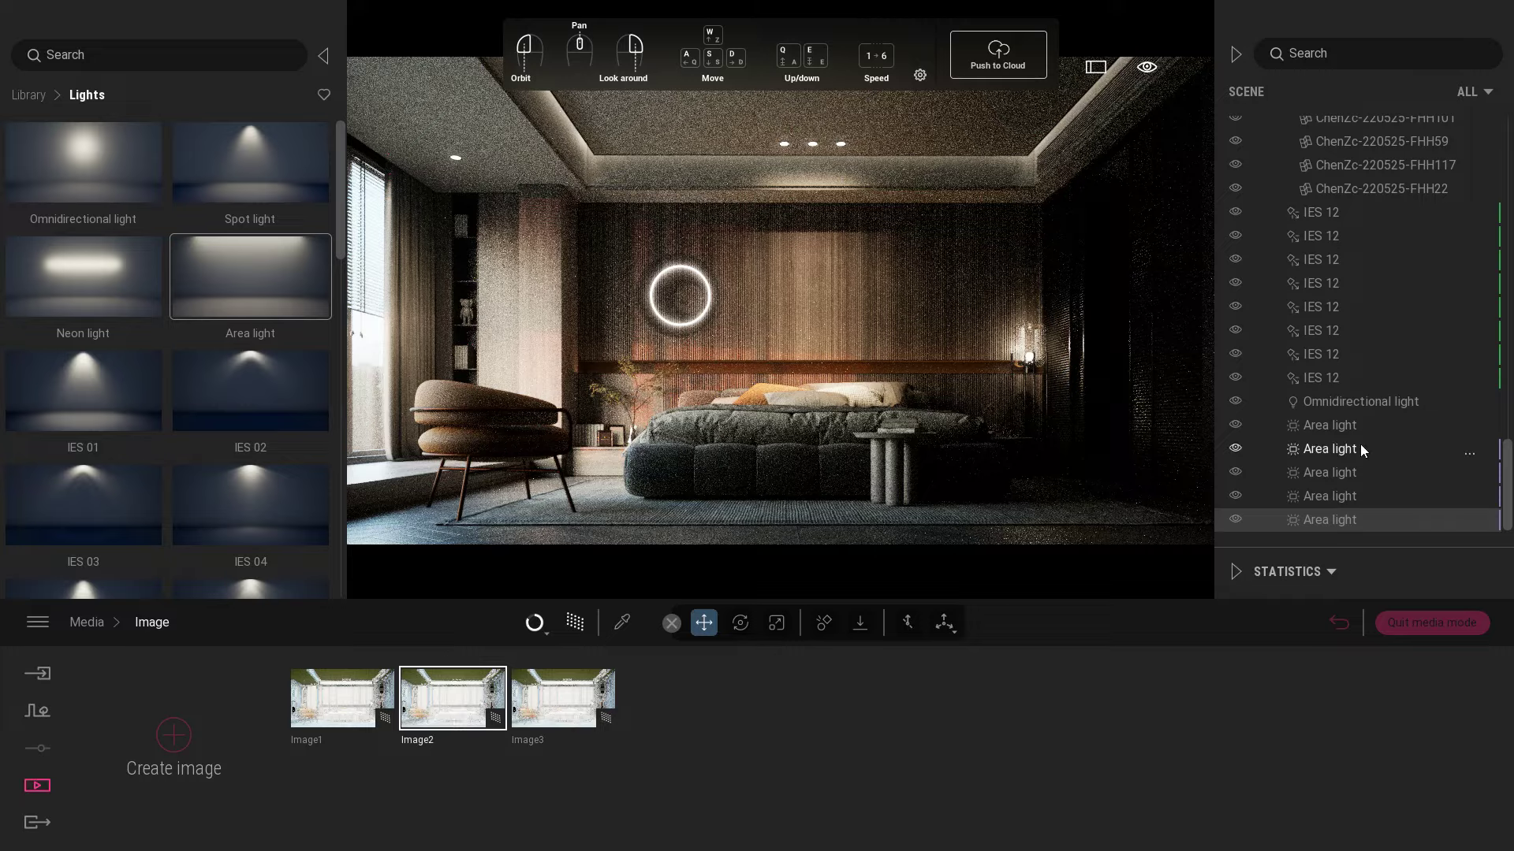
- Hide all five area lights in Image2 and open Image3 for comparison
left_click(1240, 424)
left_click(1236, 448)
left_click(1236, 472)
left_click(1237, 495)
left_click(1238, 519)
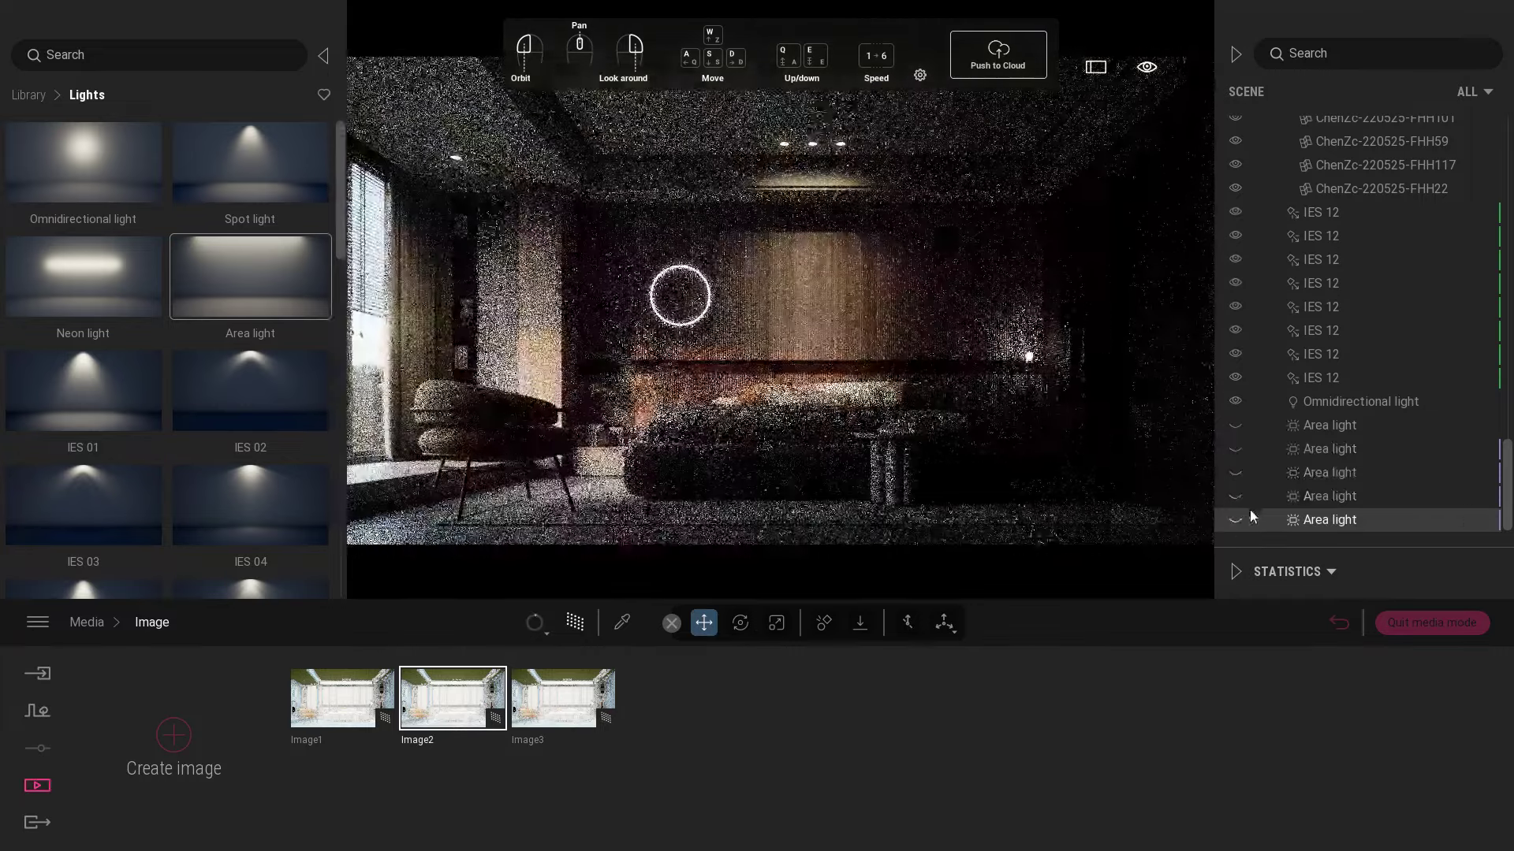
left_click(1238, 403)
left_click(1235, 402)
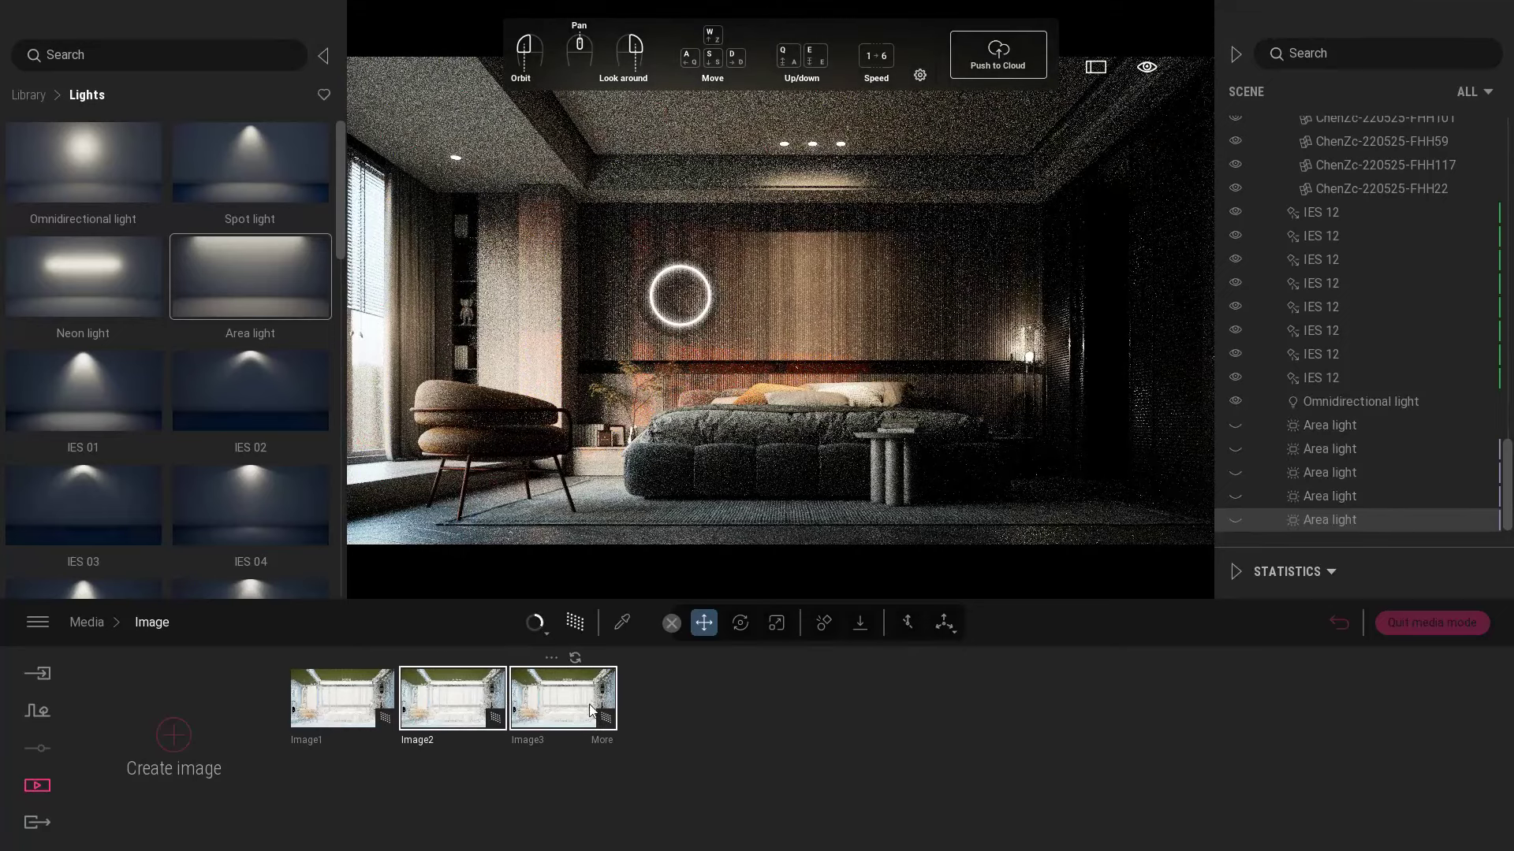
left_click(549, 702)
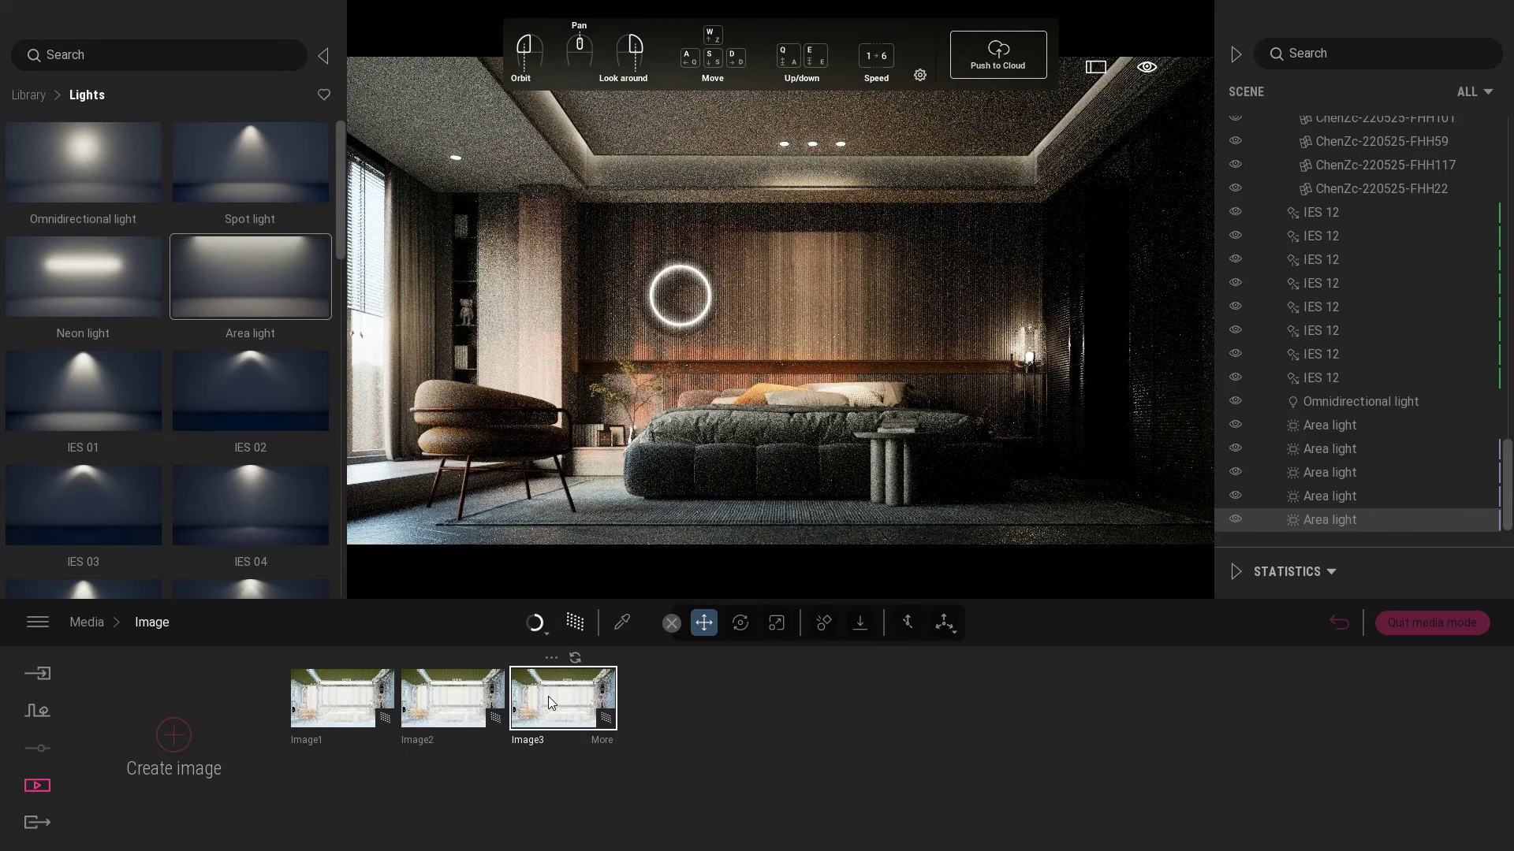
- Quit media mode and place a Cylinder 1m primitive inside the open wardrobe compartment
left_click(1429, 624)
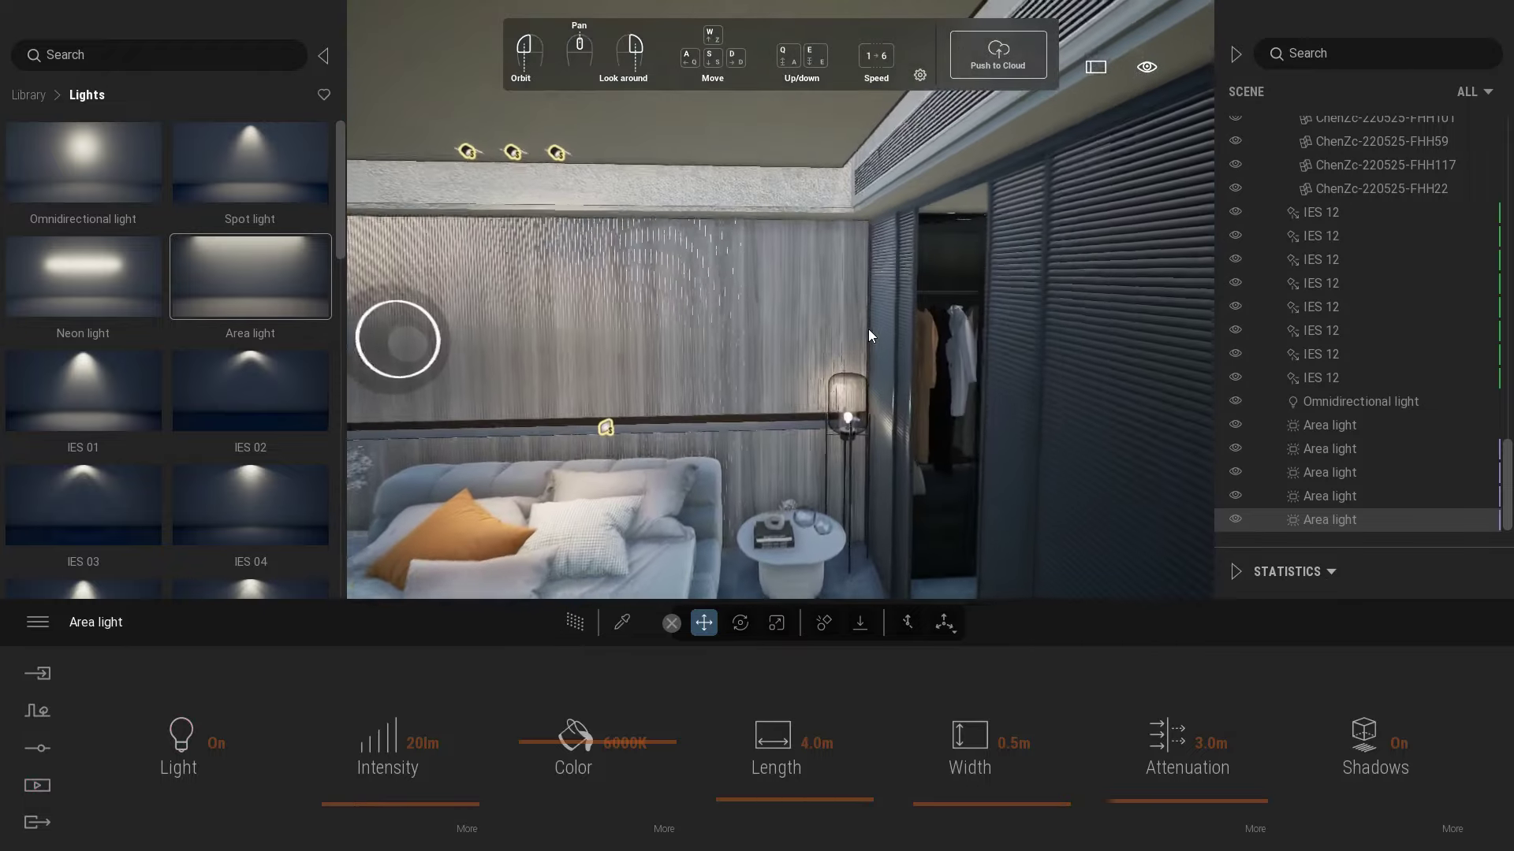
key("w")
mouse_move(868, 329)
right_mouse_down()
mouse_move(864, 352)
mouse_move(888, 343)
right_mouse_up()
key("e")
key("w")
key("w")
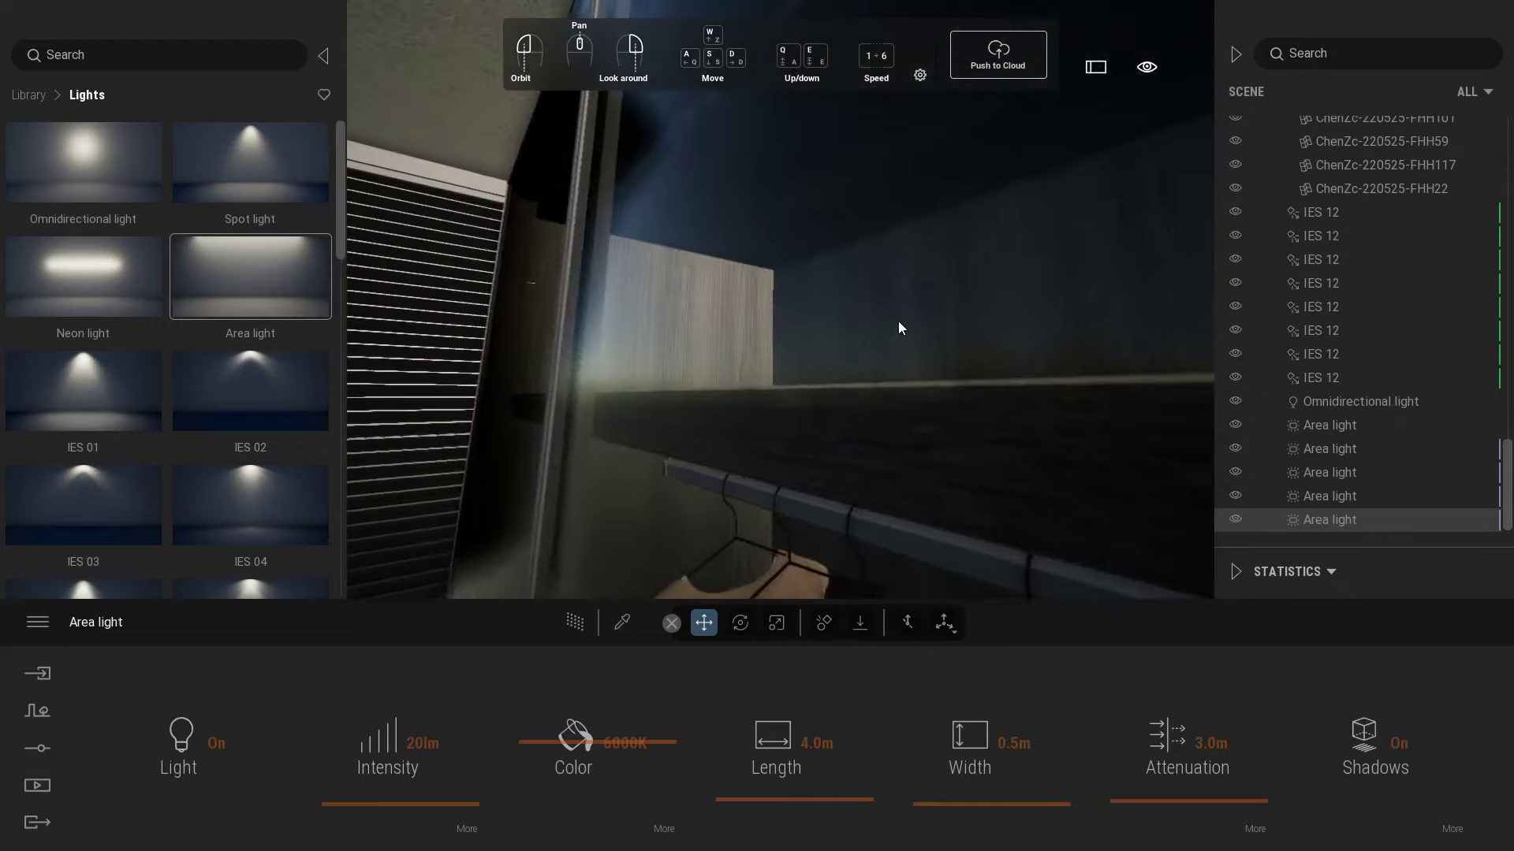
left_click(28, 95)
left_click(79, 300)
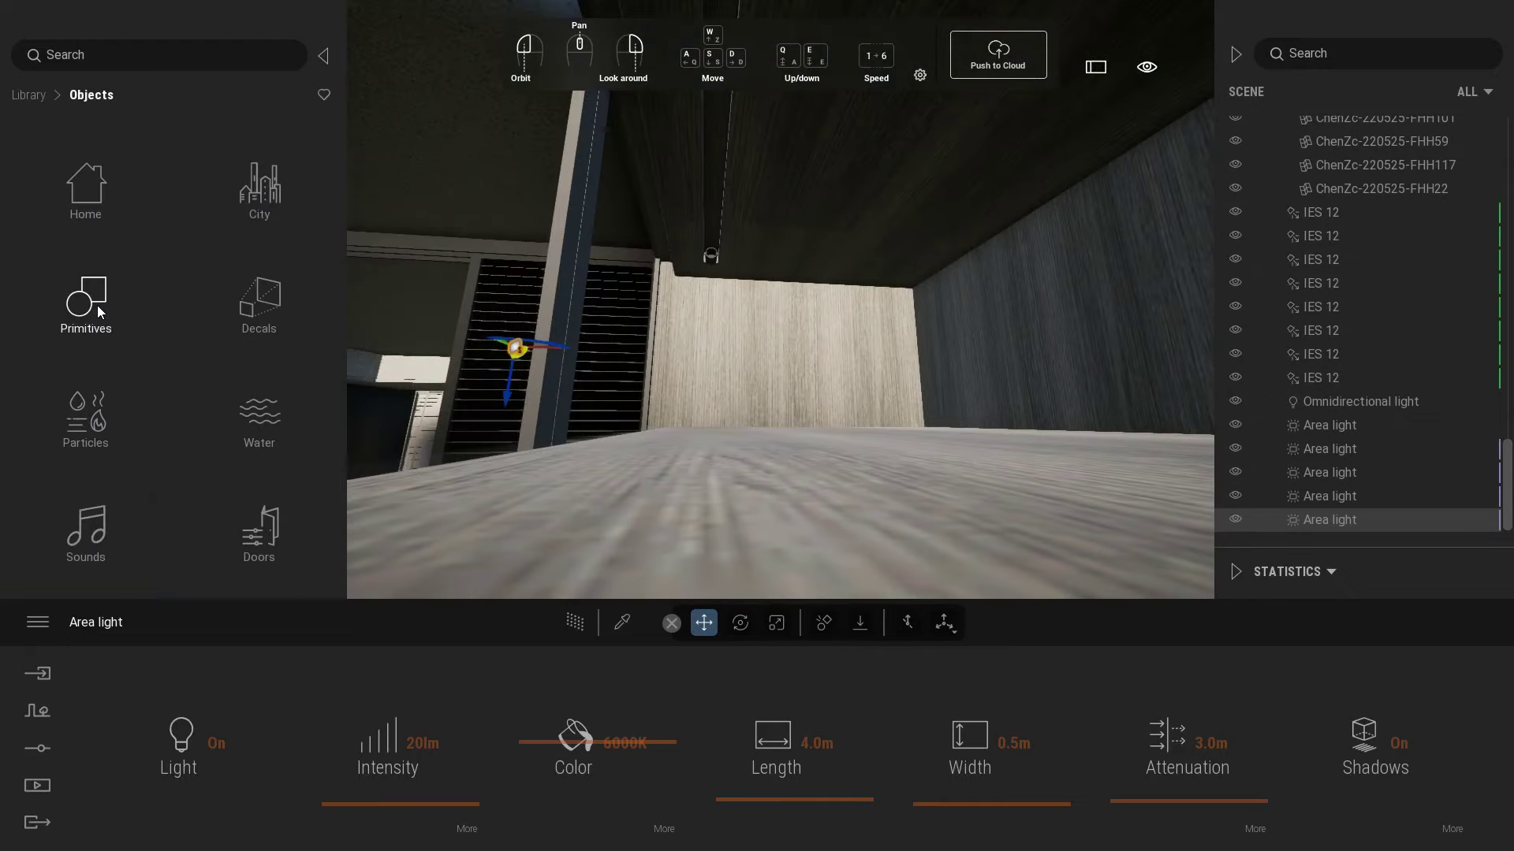
left_click(83, 301)
scroll(313, 475, "down", 1)
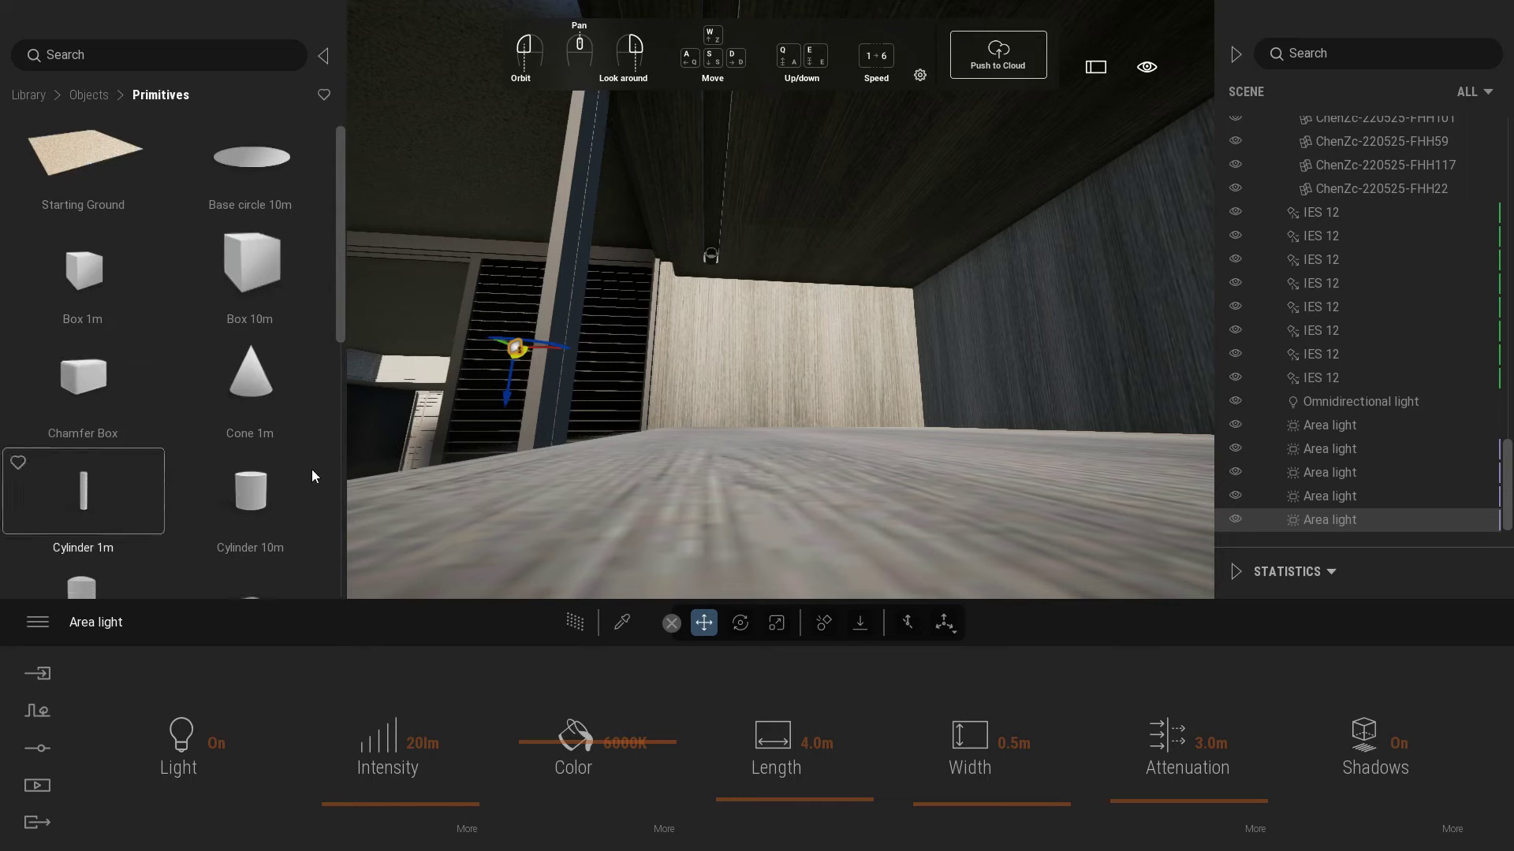
left_click(100, 495)
left_click(751, 357)
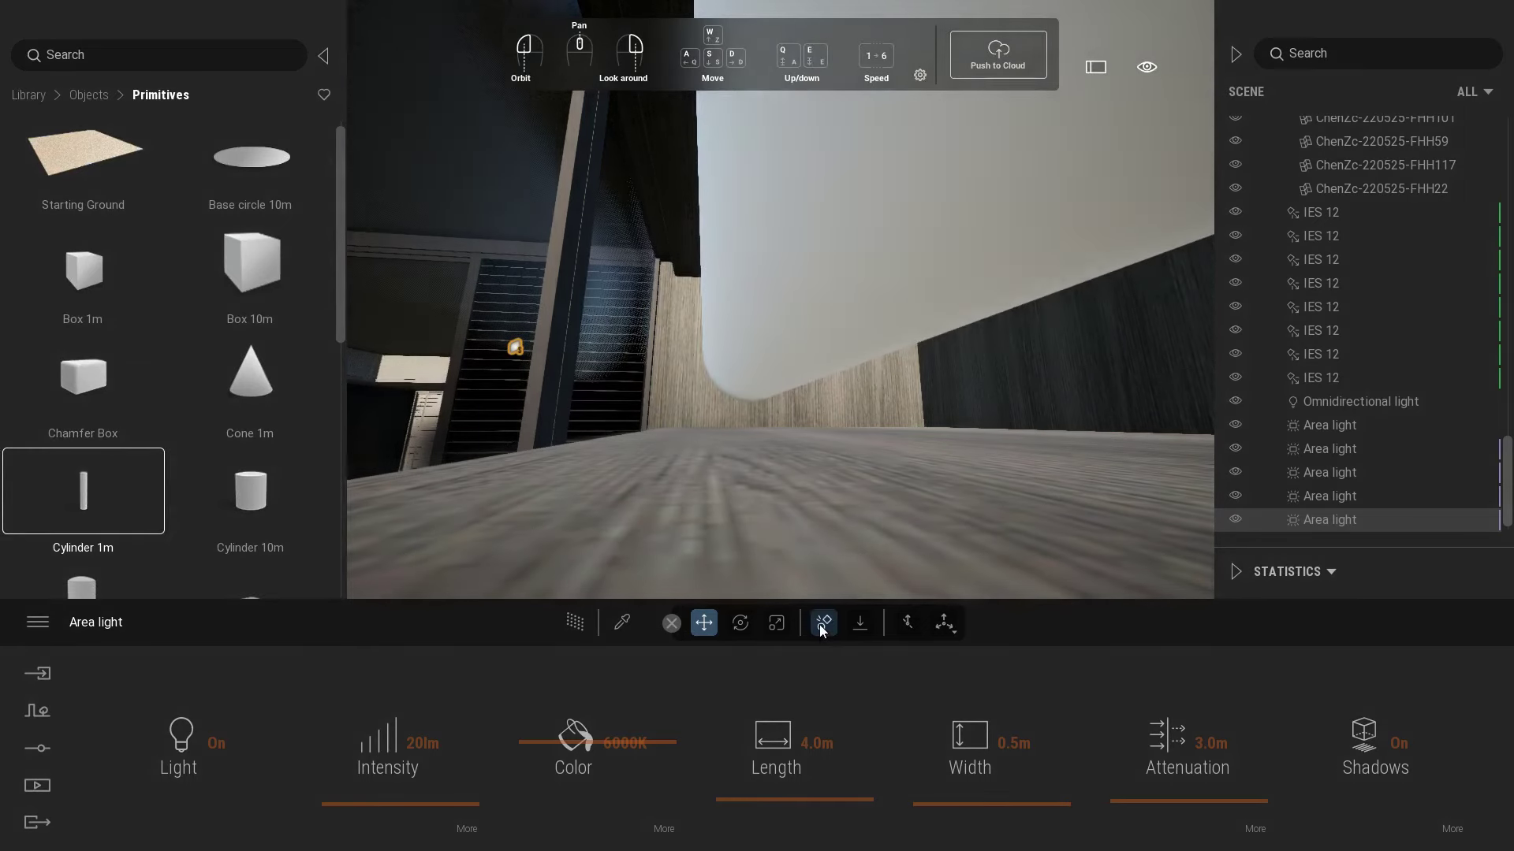
- Scale the cylinder down uniformly to a small rod inside the wardrobe
left_click(778, 627)
left_click(756, 379)
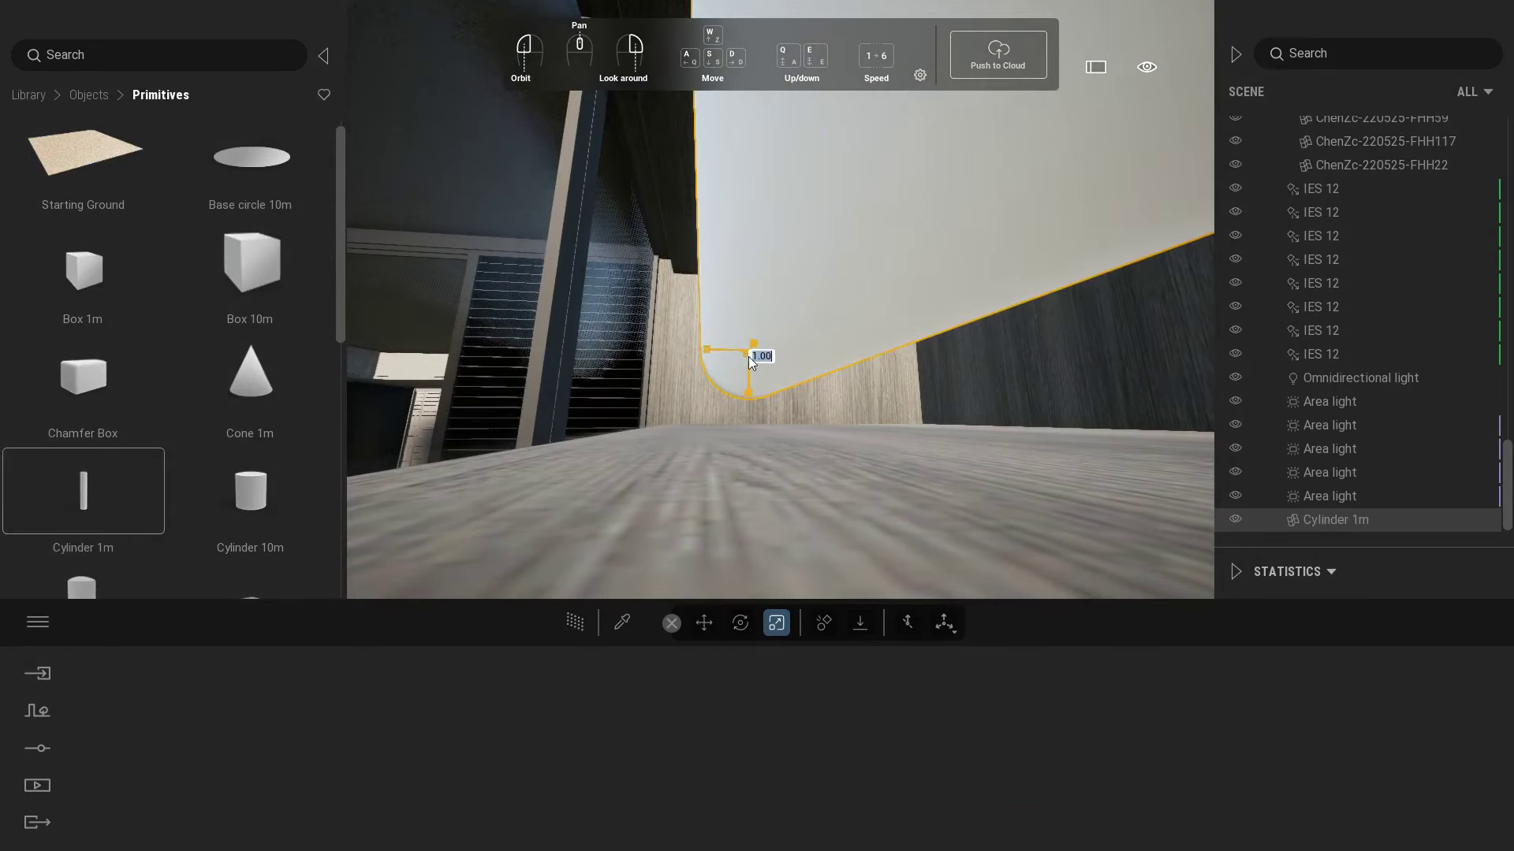
left_click_drag(749, 357, 649, 484)
left_click(753, 352)
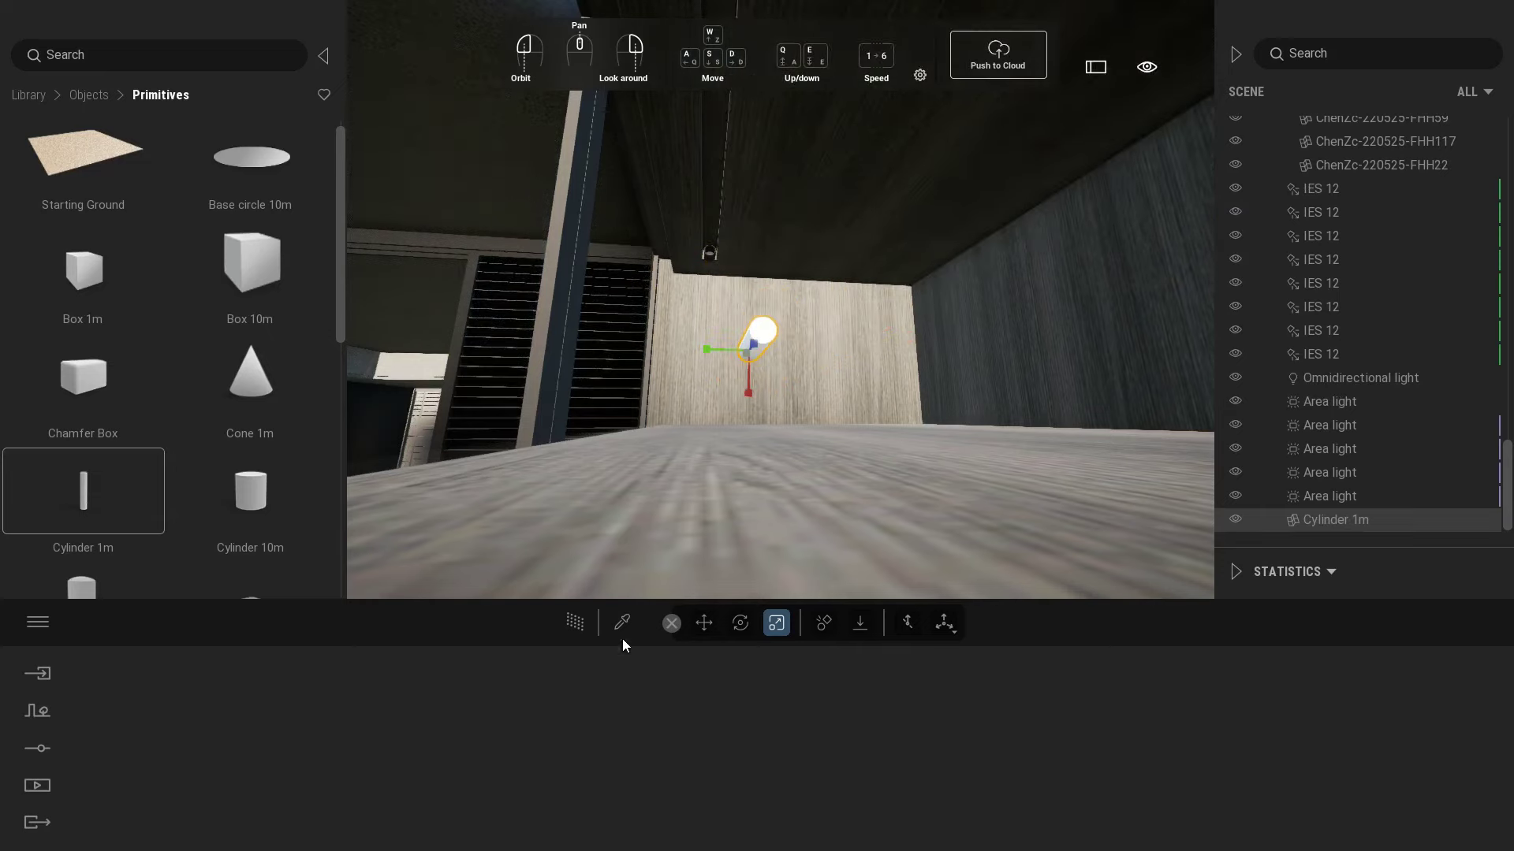
- Move the rod up to the recess under the wardrobe shelf and scale it down towards the recess's width
right_click_drag(704, 306, 842, 642)
key("w")
left_click(776, 625)
left_click_drag(597, 388, 637, 440)
left_click_drag(607, 390, 784, 268)
key("d")
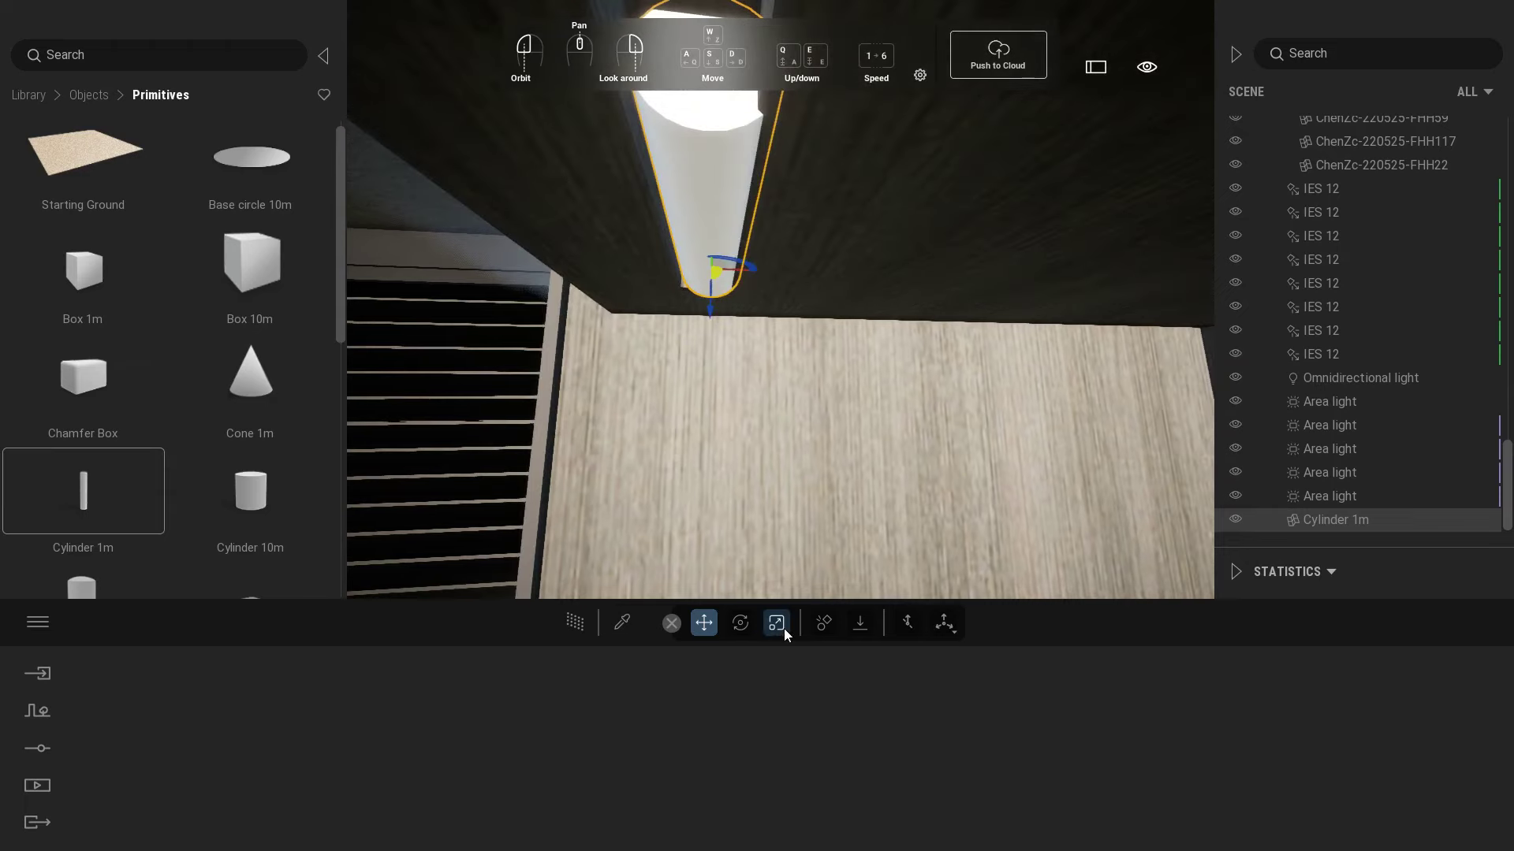
left_click(775, 624)
left_click_drag(721, 272, 726, 299)
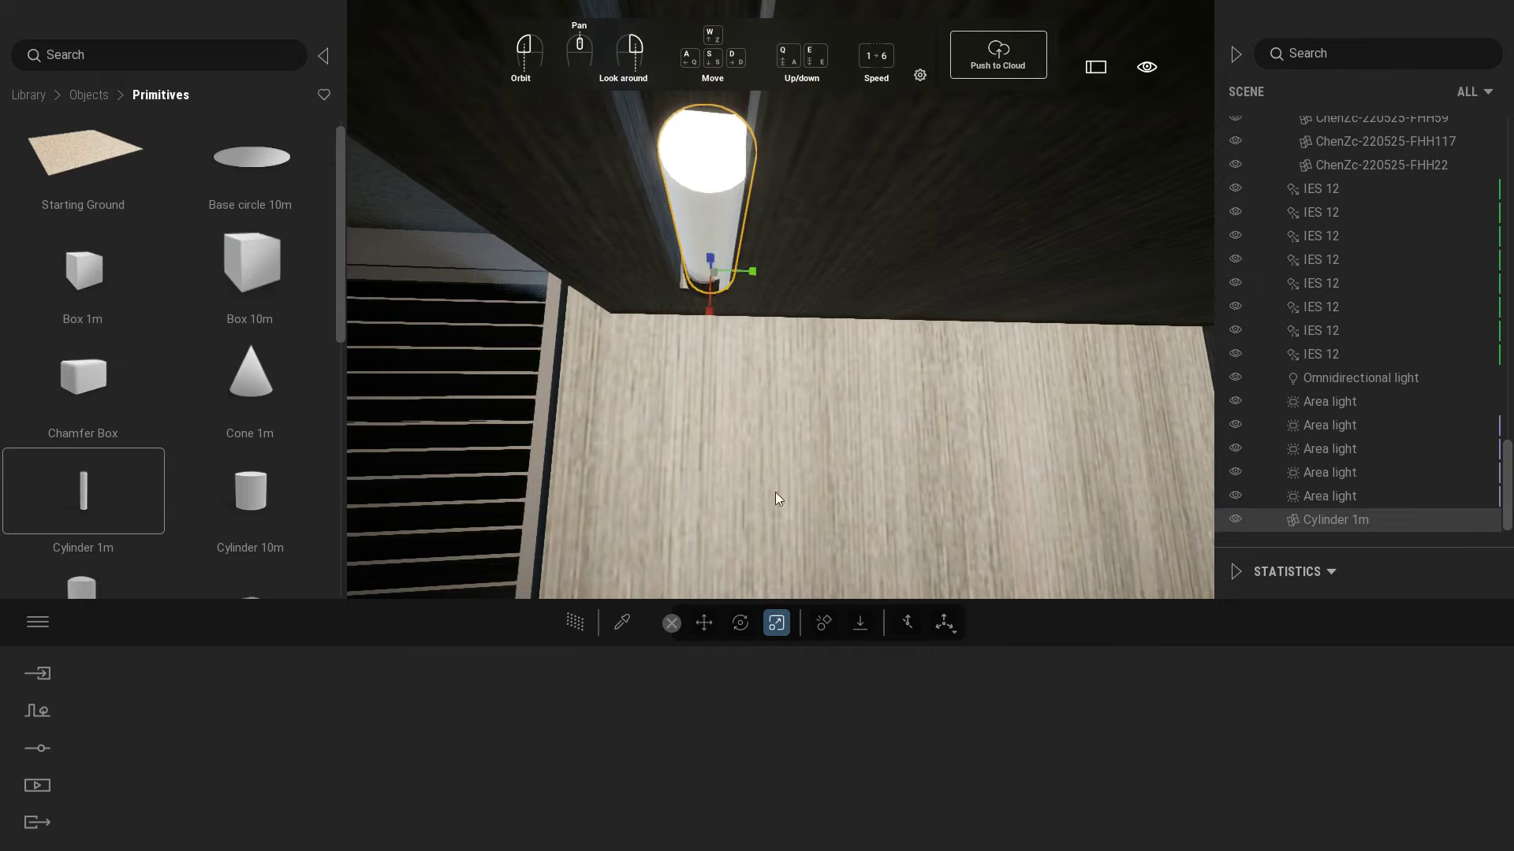
- Nudge the rod into line with the recess in the shelf's underside
key("w")
key("d")
key("a")
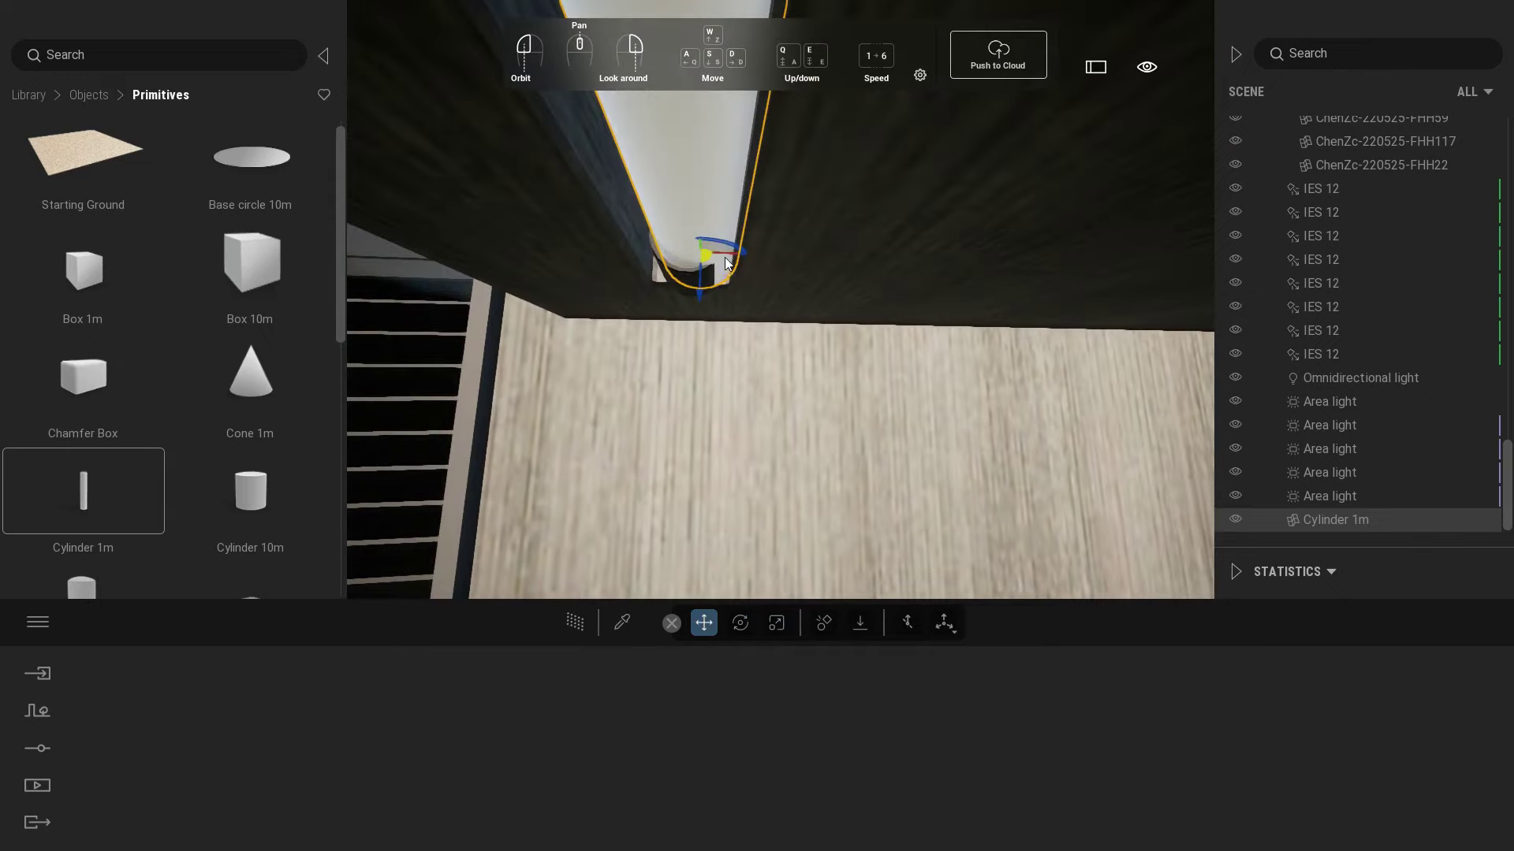
mouse_move(726, 256)
left_mouse_down()
mouse_move(691, 309)
mouse_move(725, 263)
left_mouse_up()
- Stretch the rod lengthwise to fill the shelf recess as a continuous light strip
left_click(704, 623)
right_click_drag(687, 281, 733, 379)
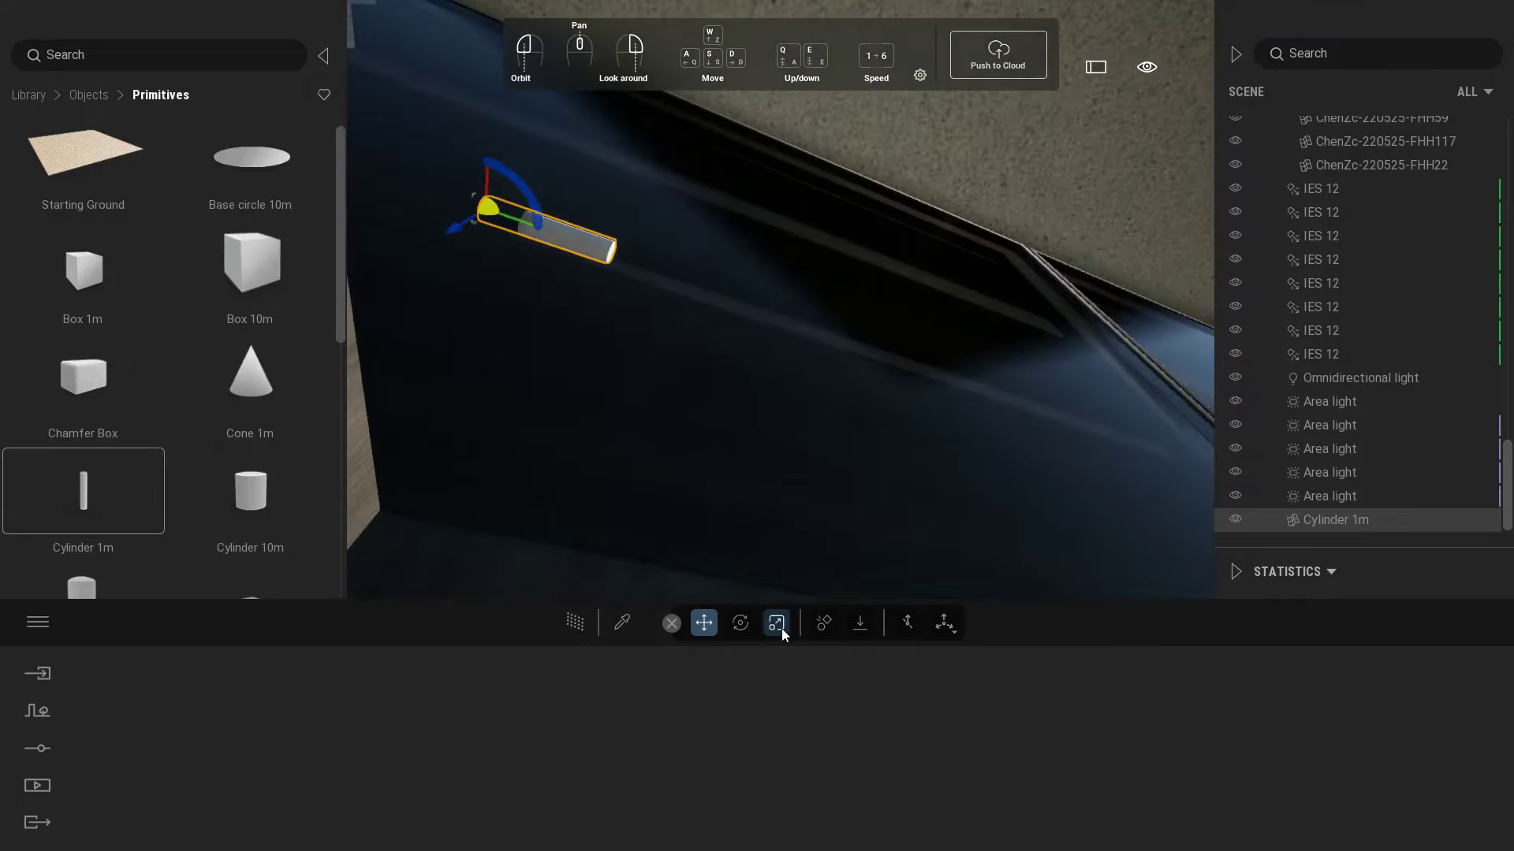
left_click_drag(540, 230, 831, 343)
right_click_drag(831, 344, 744, 363)
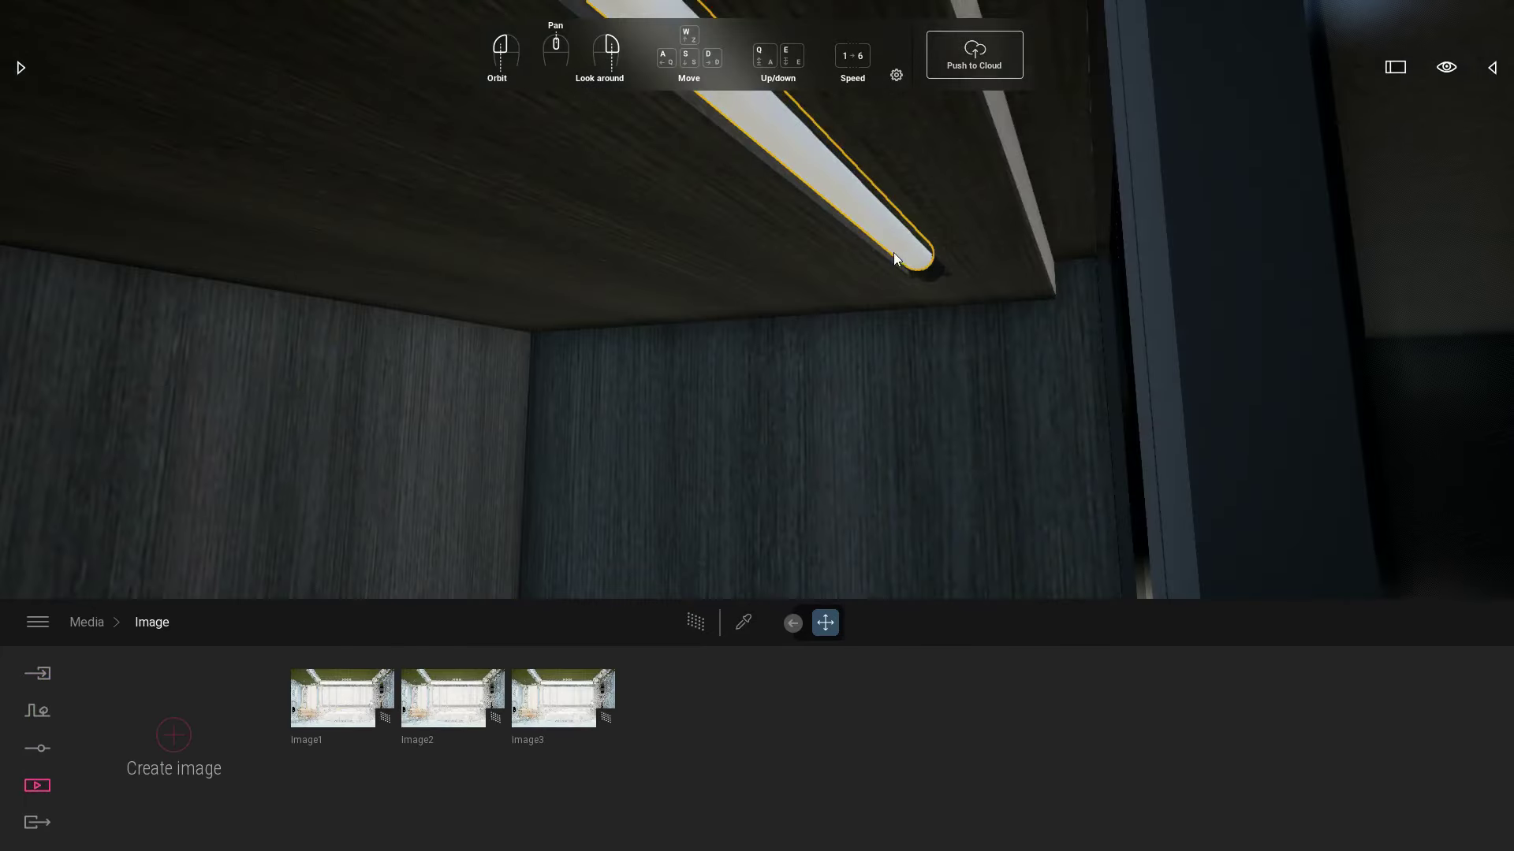
- Duplicate the light strip straight down to the lower shelf above the hanging rail
right_click_drag(894, 260, 712, 494)
key("e")
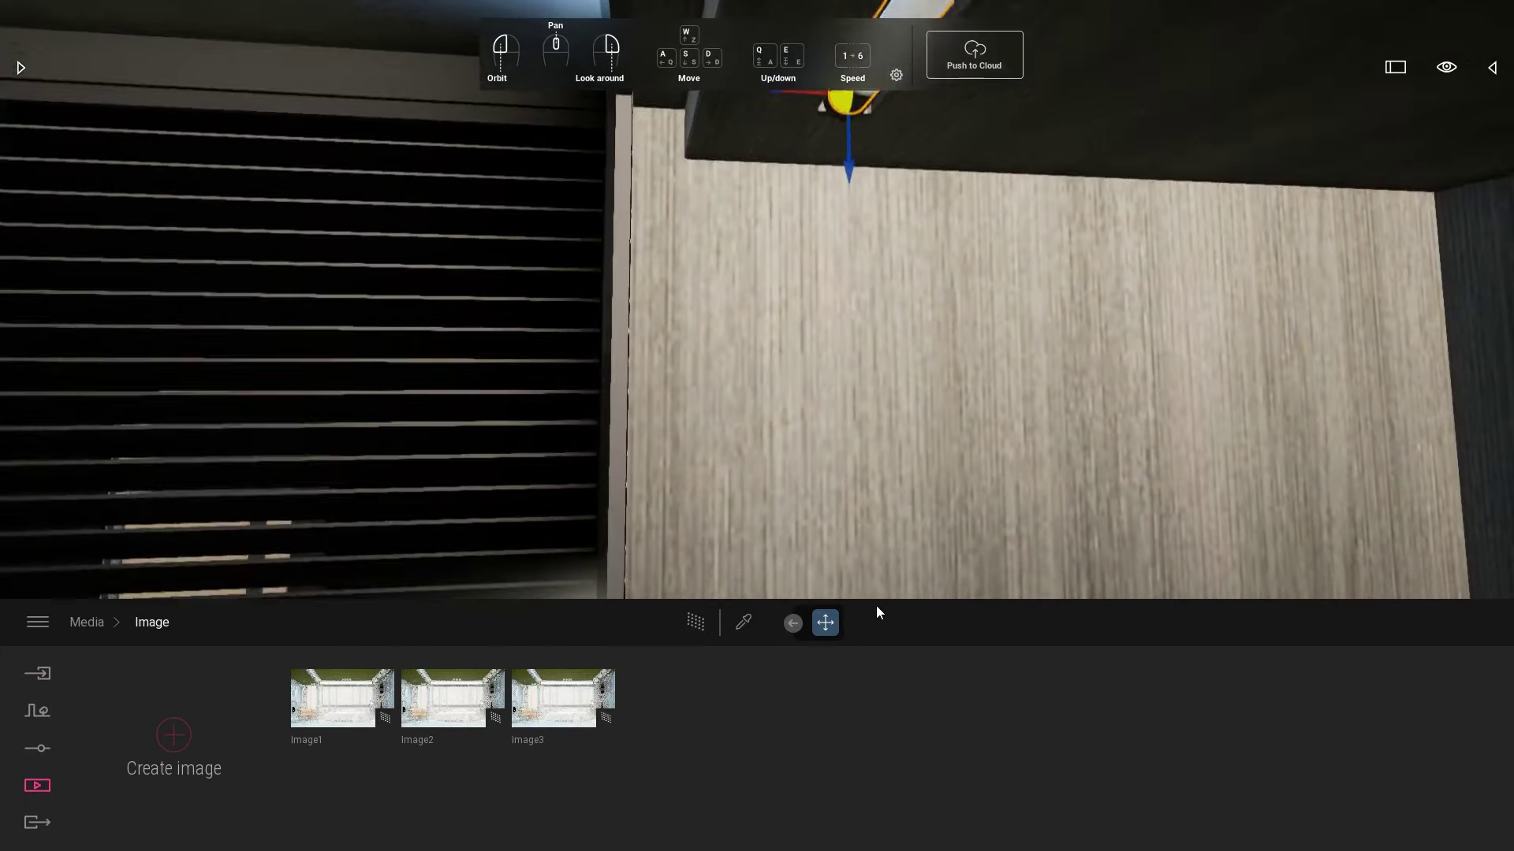
right_click_drag(894, 593, 745, 263)
key("a")
left_click_drag(685, 200, 694, 623, "shift")
left_click(727, 509)
- Fine-position the duplicated strip in the recess under the lower shelf
right_click_drag(872, 471, 832, 498)
left_click_drag(783, 474, 782, 510)
key("w")
key("e")
left_click_drag(829, 263, 830, 290)
right_click_drag(830, 290, 918, 362)
- Pick the clothes rail's material, ChenZc-220525-FHH62, and set its reflection to 60%
left_click(743, 626)
left_click(701, 403)
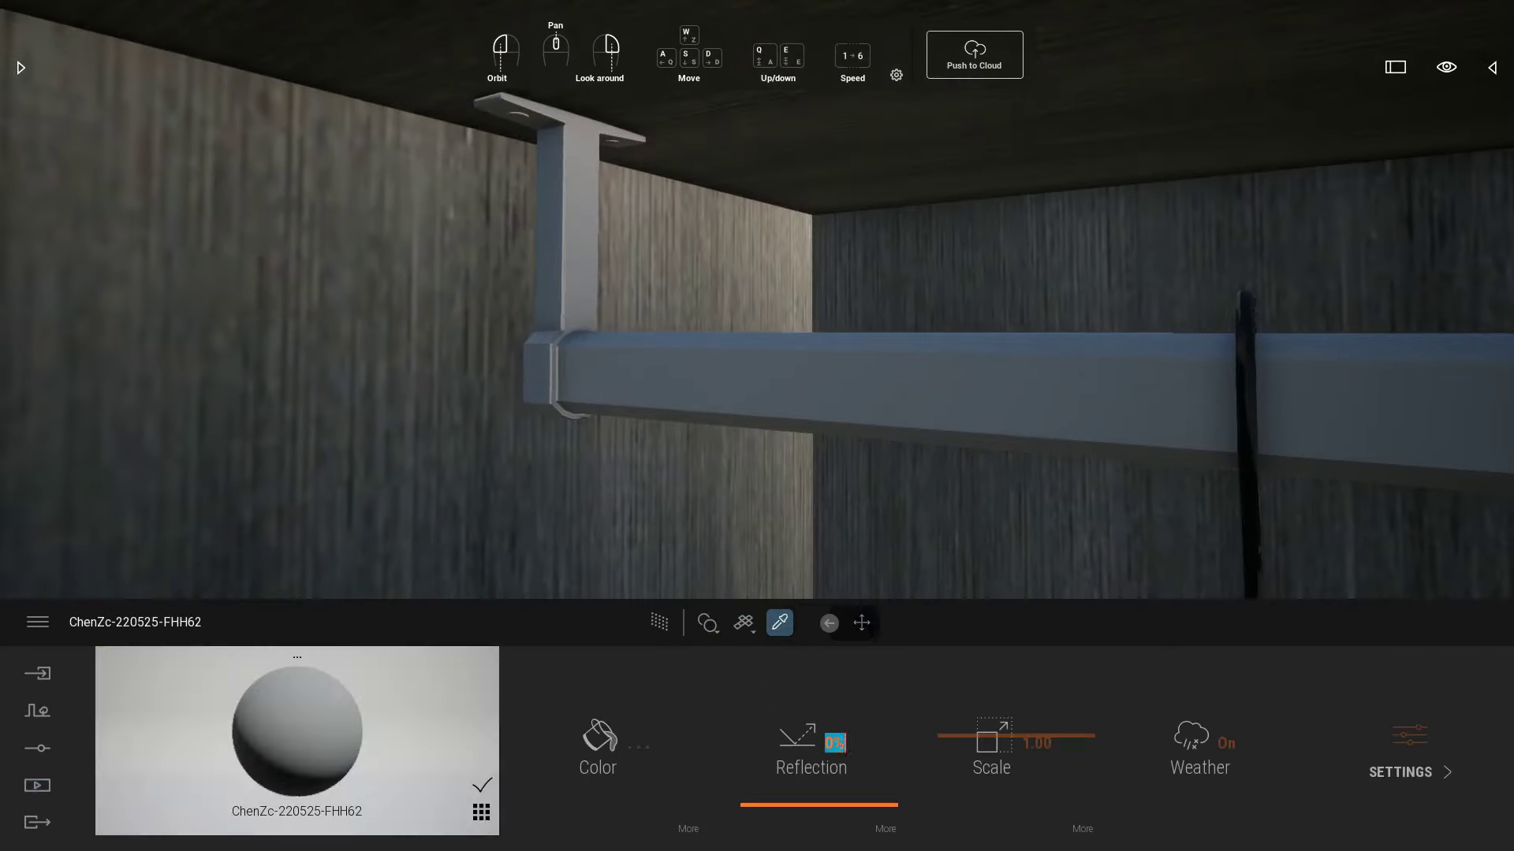
type("60")
key("Return")
- Pick the light strip's MI_Base material and set its glow to 50
right_click_drag(875, 418, 728, 424)
key("s")
key("s")
key("q")
left_click(641, 197)
left_click(1409, 741)
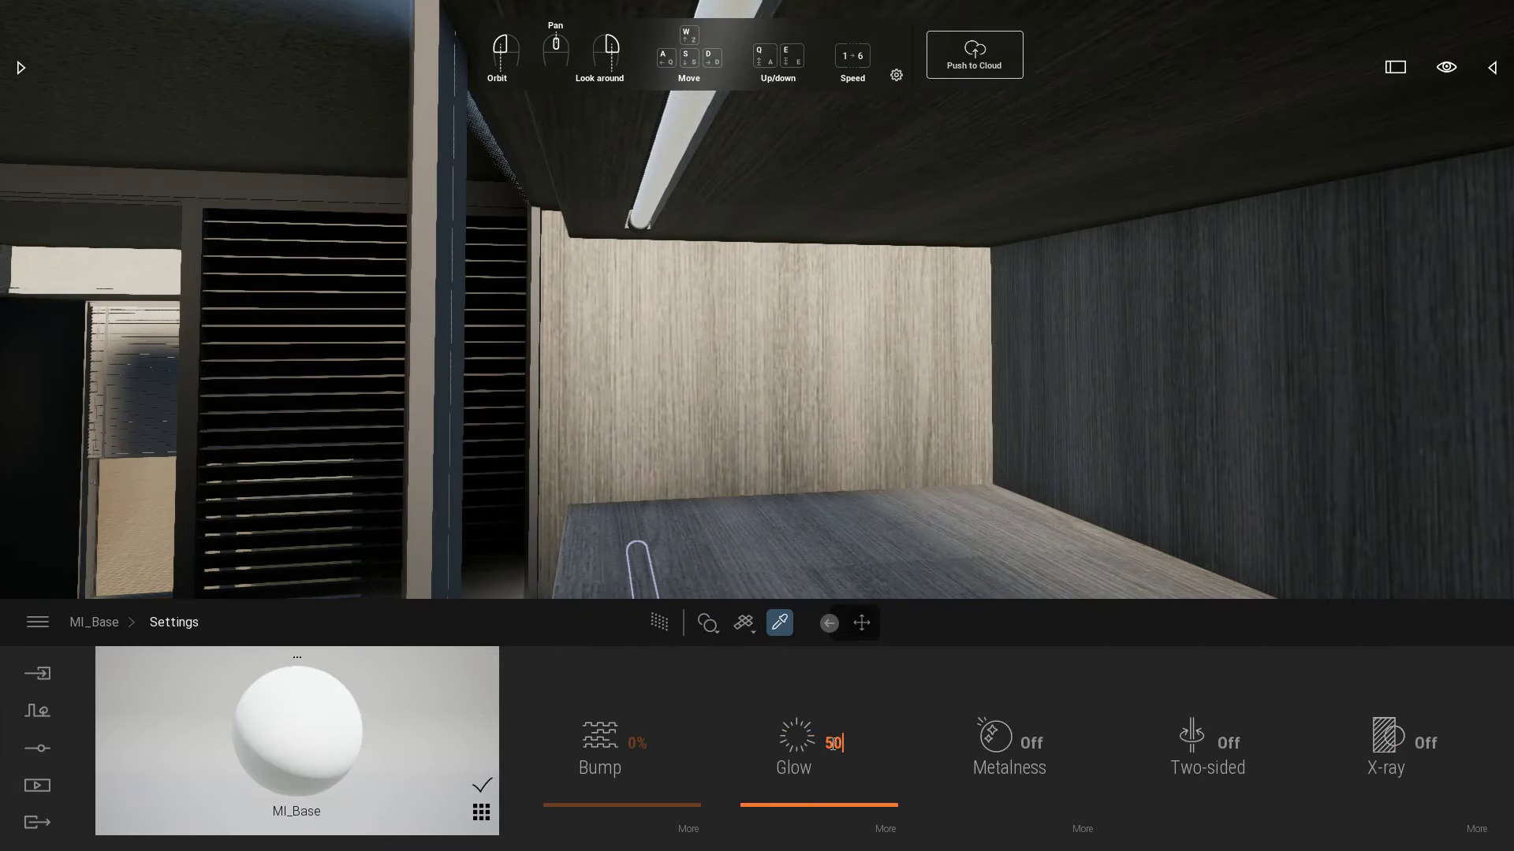
key("Return")
- Examine the glowing wardrobe strips in Image2, then quit media mode
right_click_drag(787, 557, 796, 442)
left_click(37, 786)
left_click(314, 739)
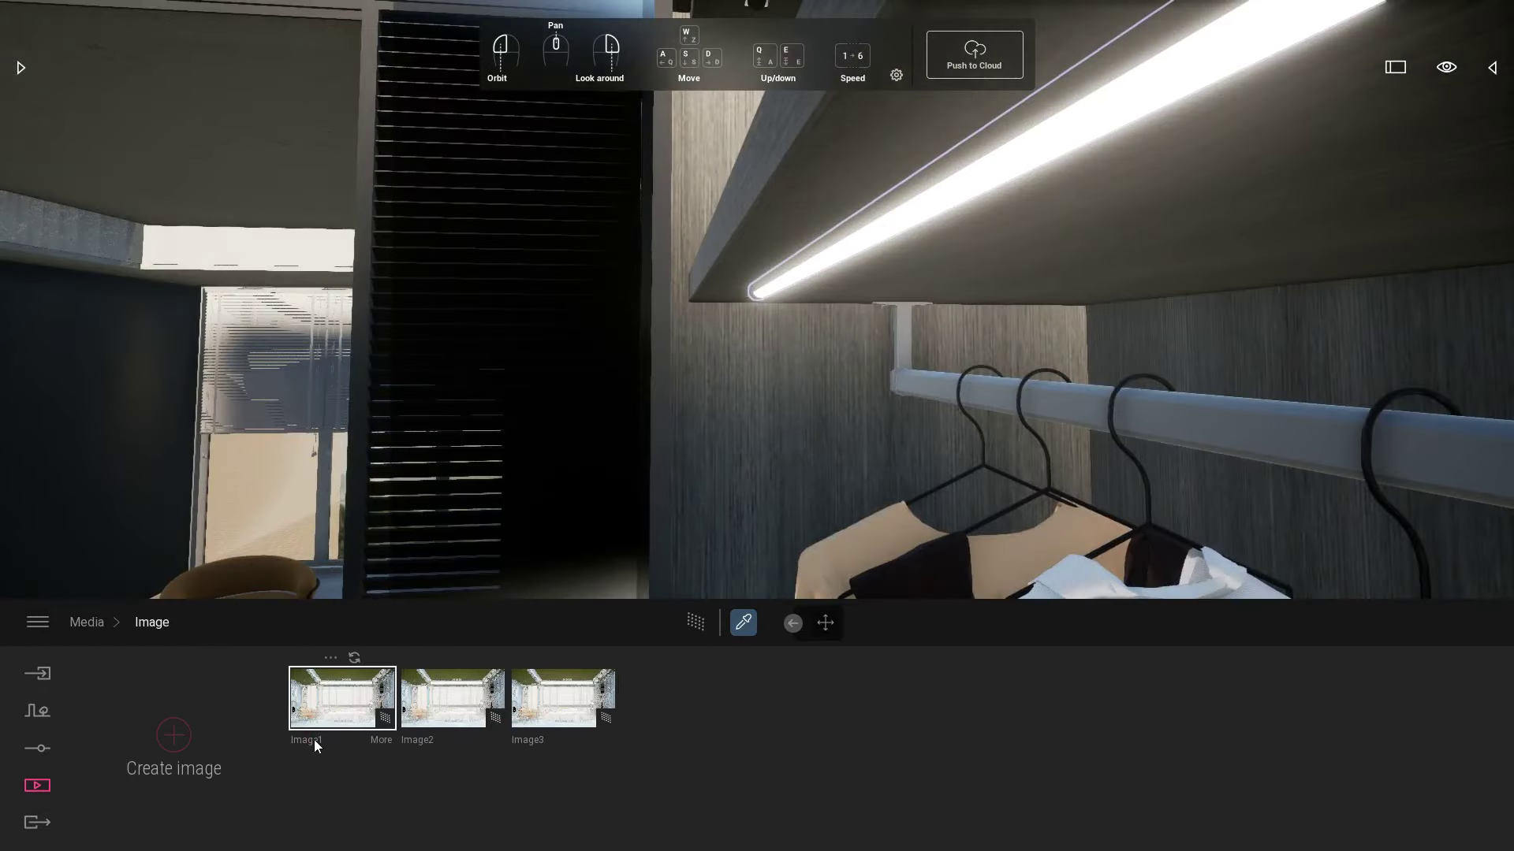
left_click(456, 704)
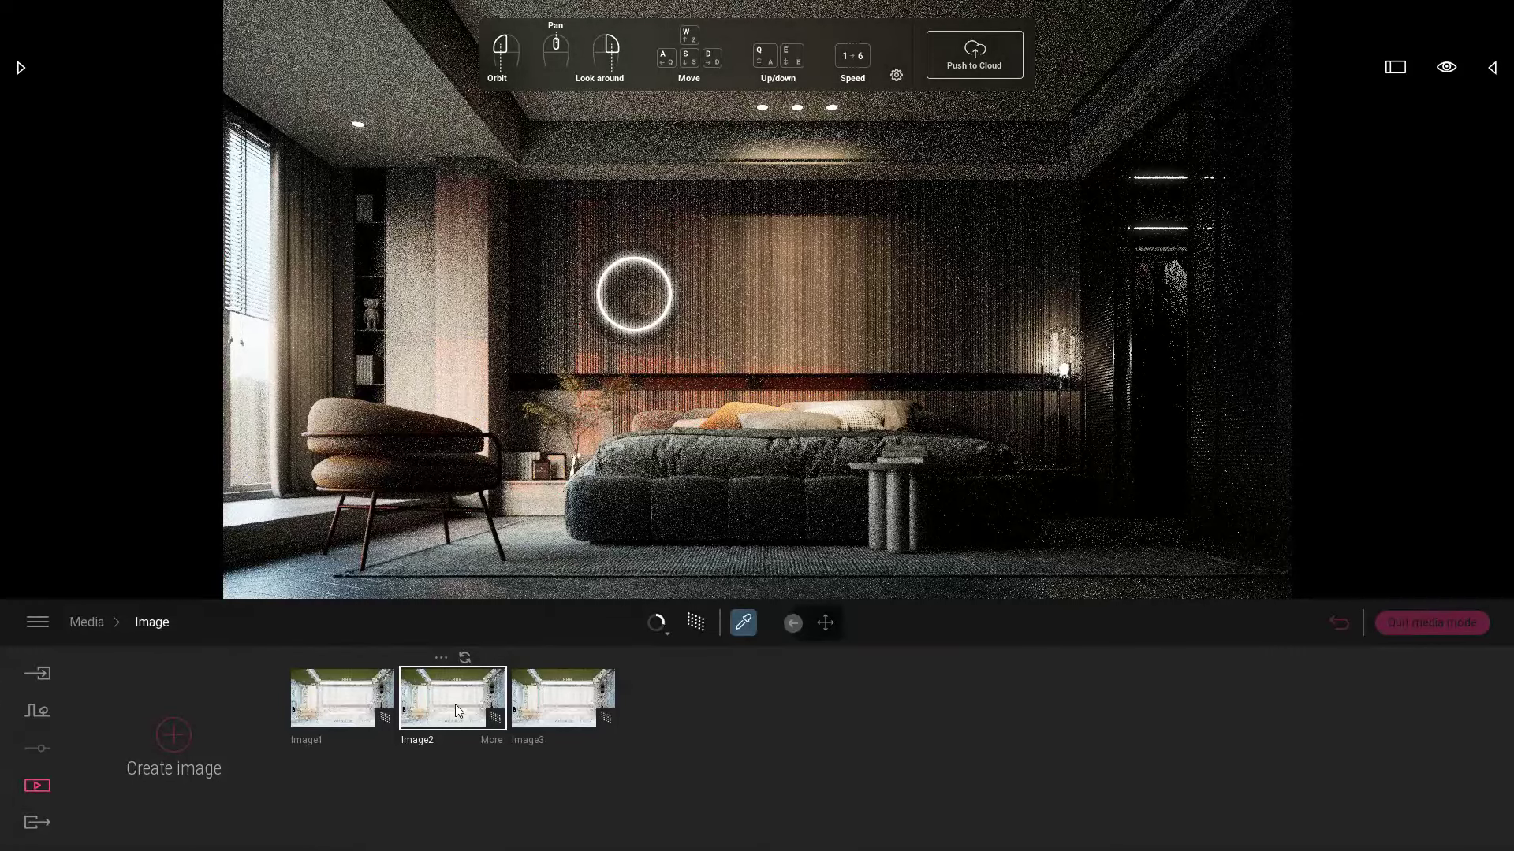
left_click(1424, 628)
- Duplicate the light strip sideways into the neighbouring wardrobe compartment
right_click_drag(1074, 454, 1052, 512)
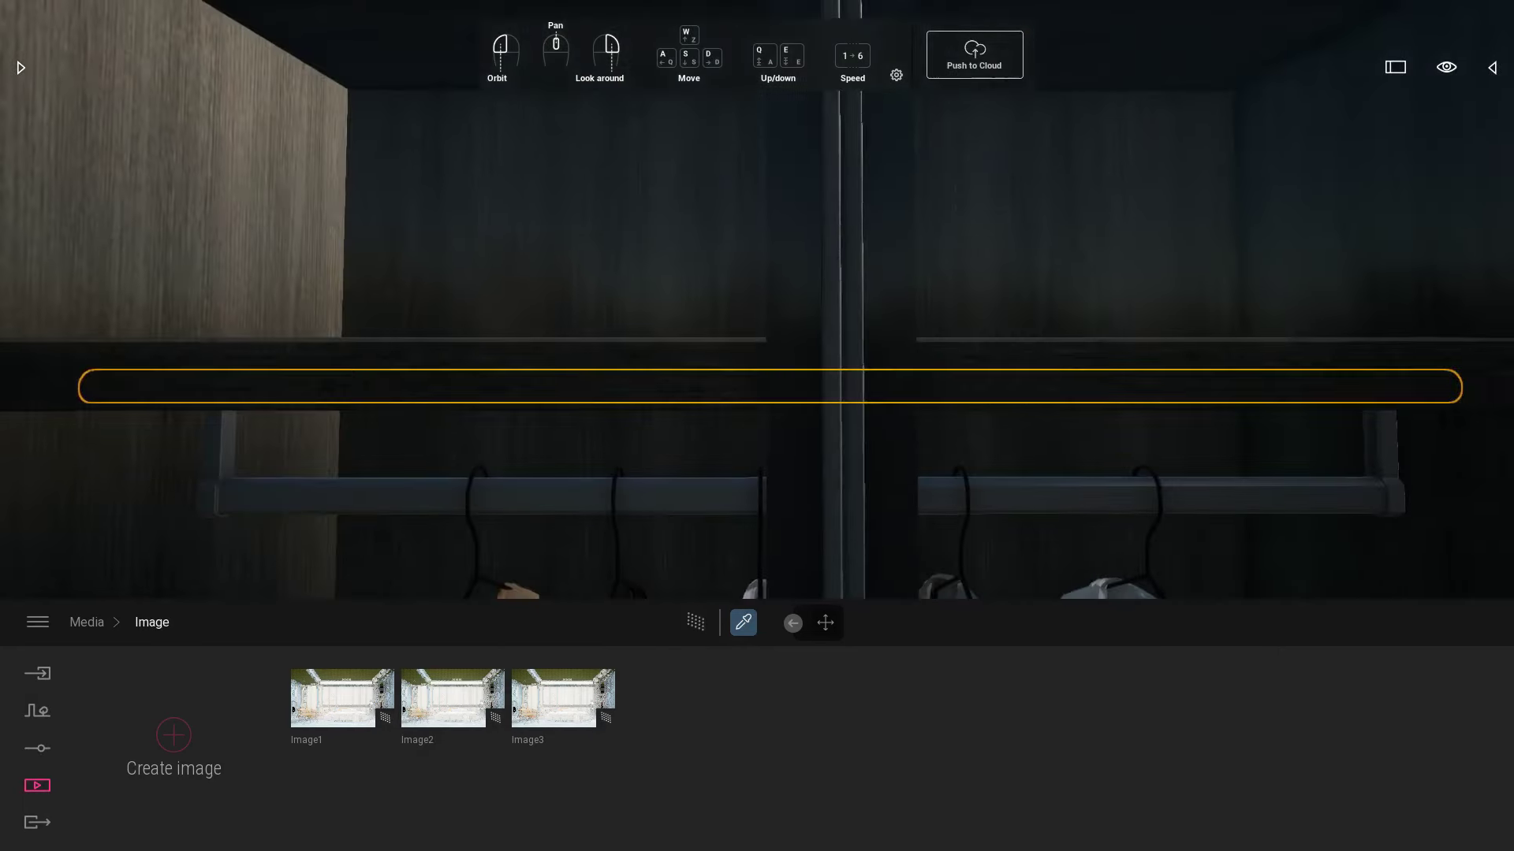
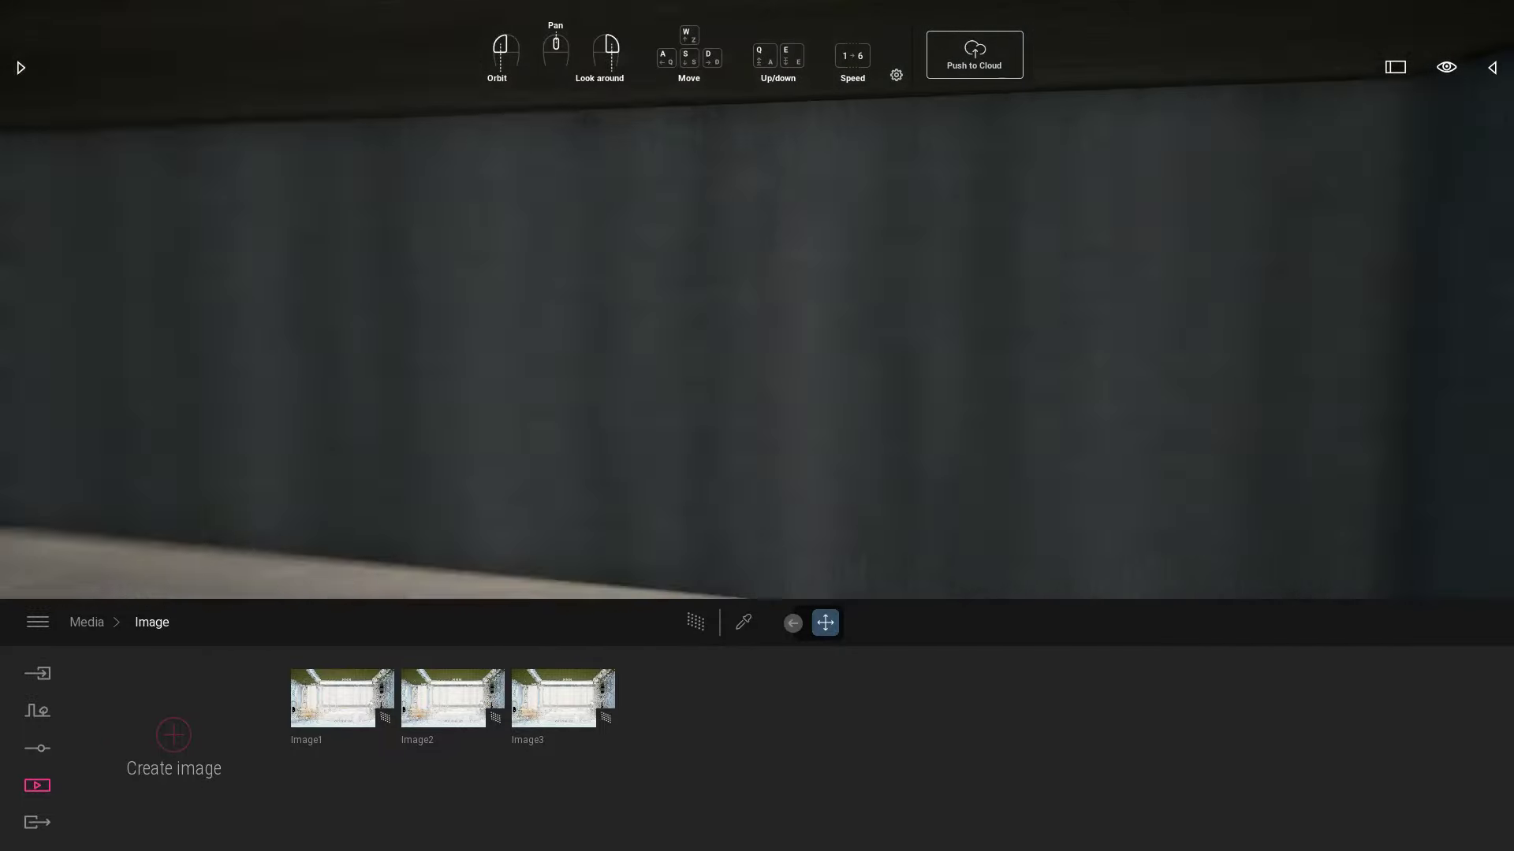
scroll(655, 248, "down", 3)
middle_click_drag(654, 248, 297, 255)
left_click_drag(123, 235, 1332, 307, "alt")
left_click(741, 512)
- Align the duplicated strip with the recess under the neighbouring compartment's upper shelf
right_click_drag(726, 505, 692, 394)
scroll(746, 509, "up", 3)
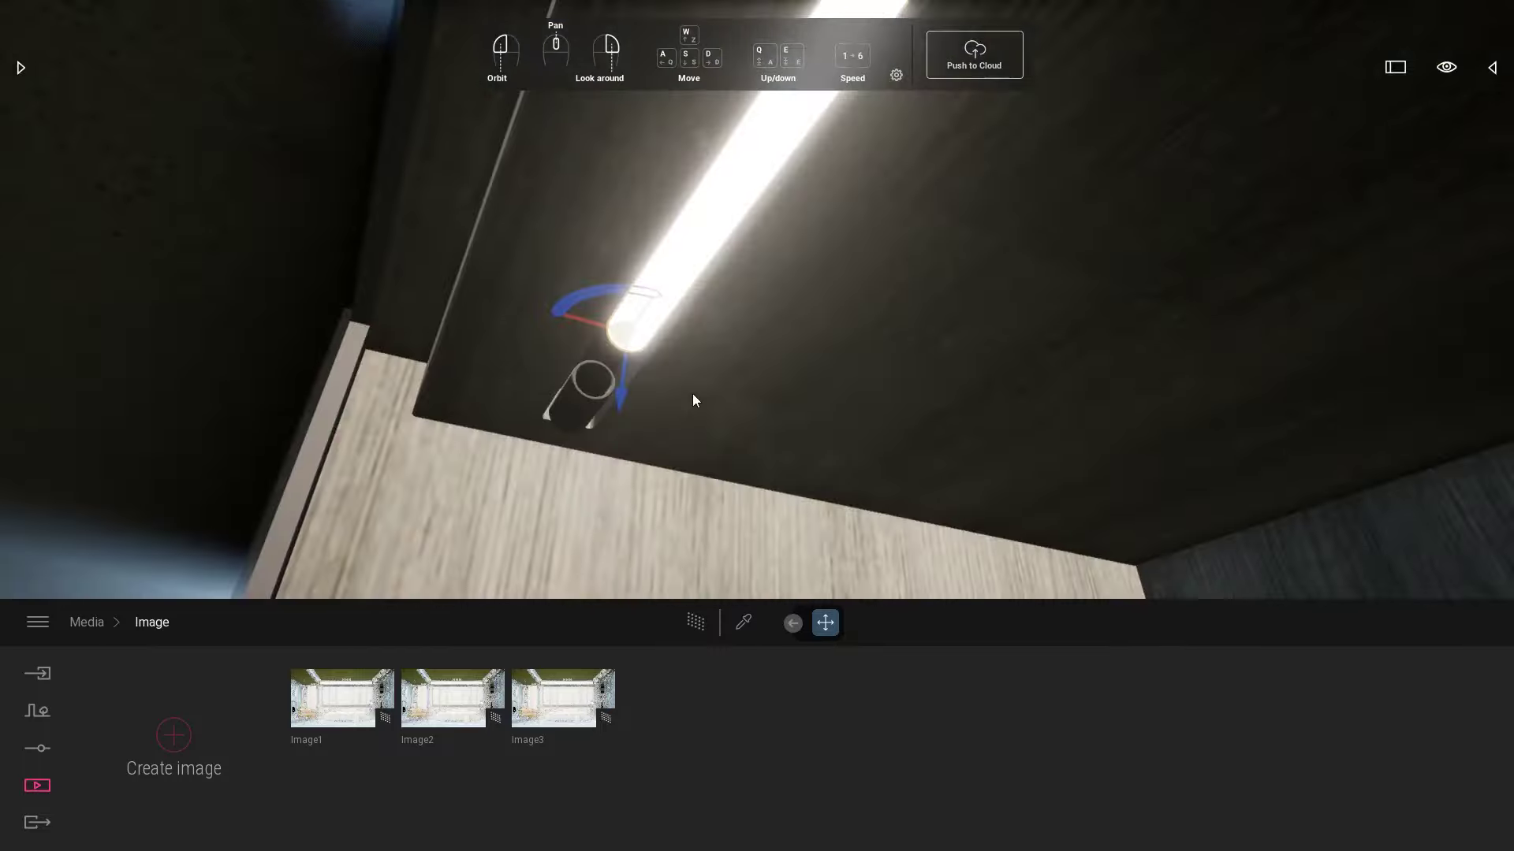
left_click_drag(642, 314, 617, 359)
right_click_drag(617, 359, 684, 430)
- Lengthen the neighbouring compartment's strip along its axis to fit the full recess
scroll(723, 386, "down", 3)
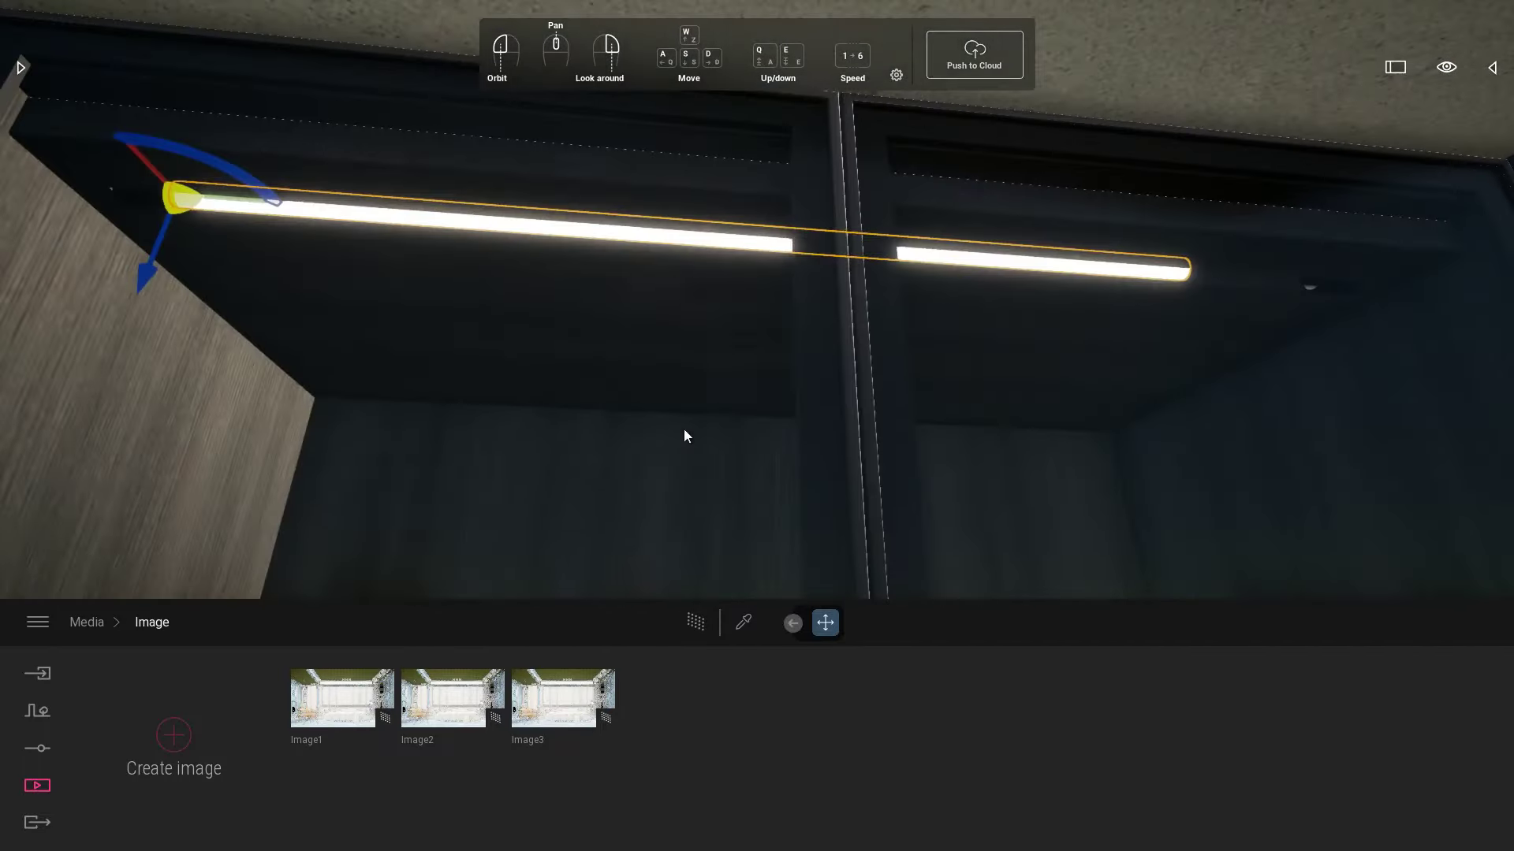
left_click(776, 624)
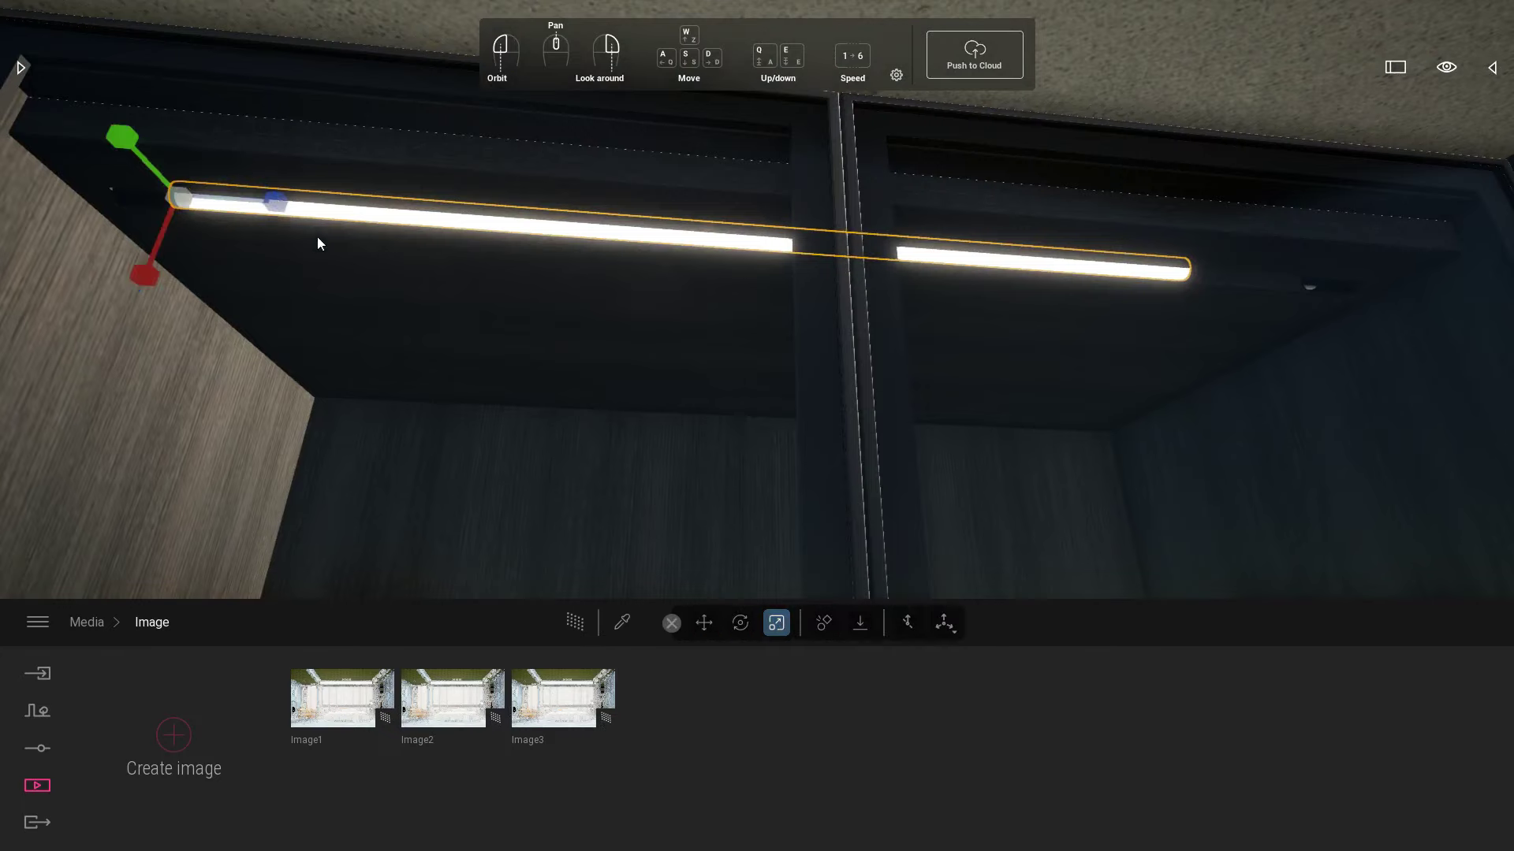
left_click_drag(284, 206, 306, 212)
- Duplicate the lengthened strip down to the next shelf of the same compartment
right_click_drag(852, 315, 641, 414)
left_click(704, 622)
right_click_drag(931, 364, 845, 272)
scroll(883, 372, "up", 5)
left_click_drag(668, 221, 668, 557)
left_click(723, 507)
- Nudge the new strip into the recess under the middle shelf
right_click_drag(745, 447, 750, 480)
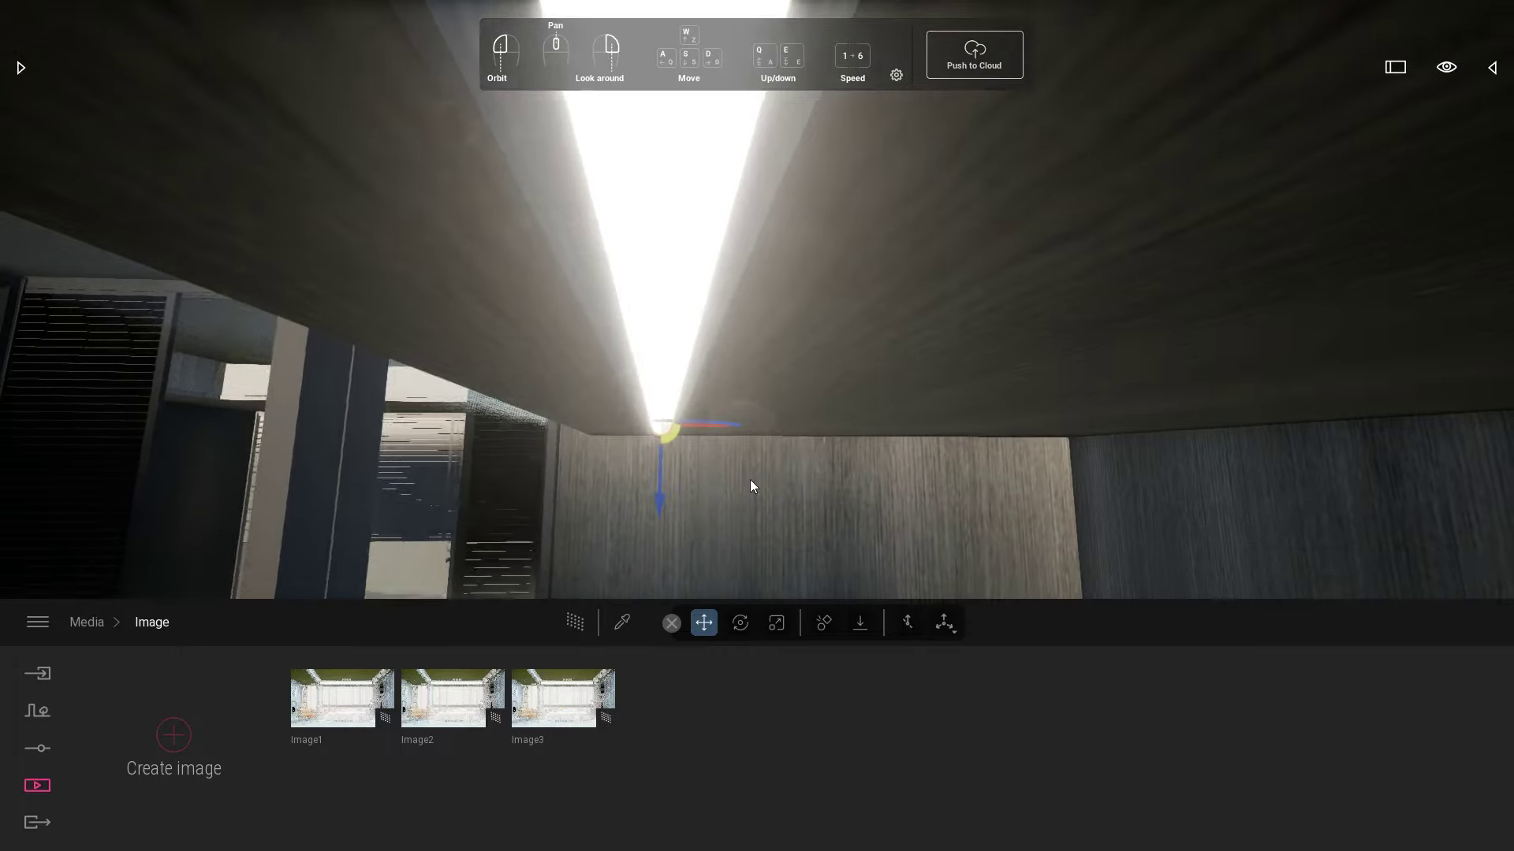
scroll(749, 479, "up", 5)
scroll(696, 263, "up", 2)
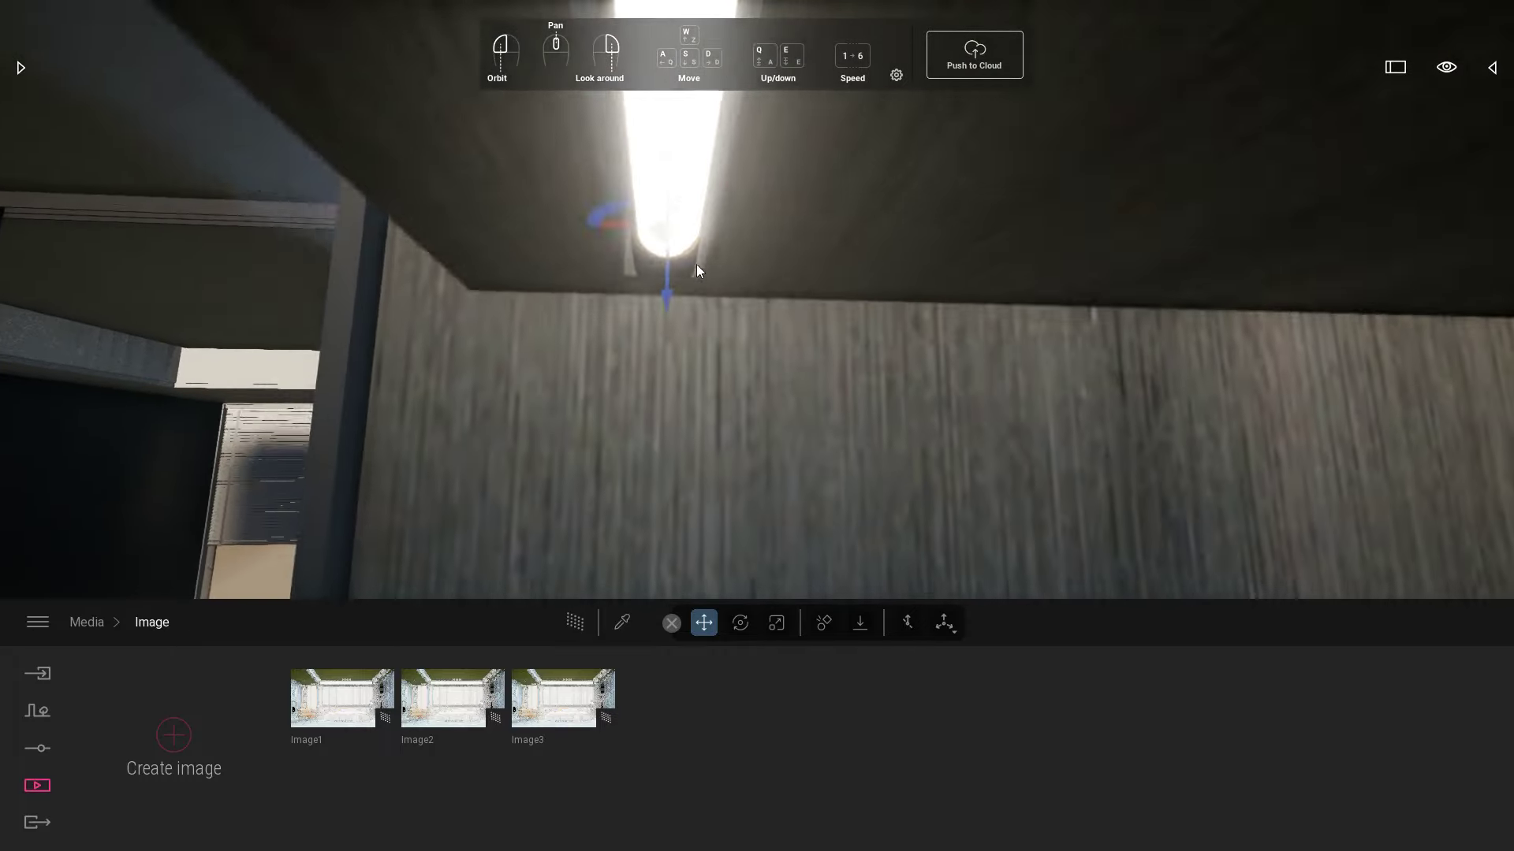
scroll(696, 264, "up", 3)
left_click_drag(598, 275, 596, 284)
- Duplicate the middle strip down to the shelf below the storage boxes
key("a")
right_click_drag(685, 309, 654, 307)
key("s")
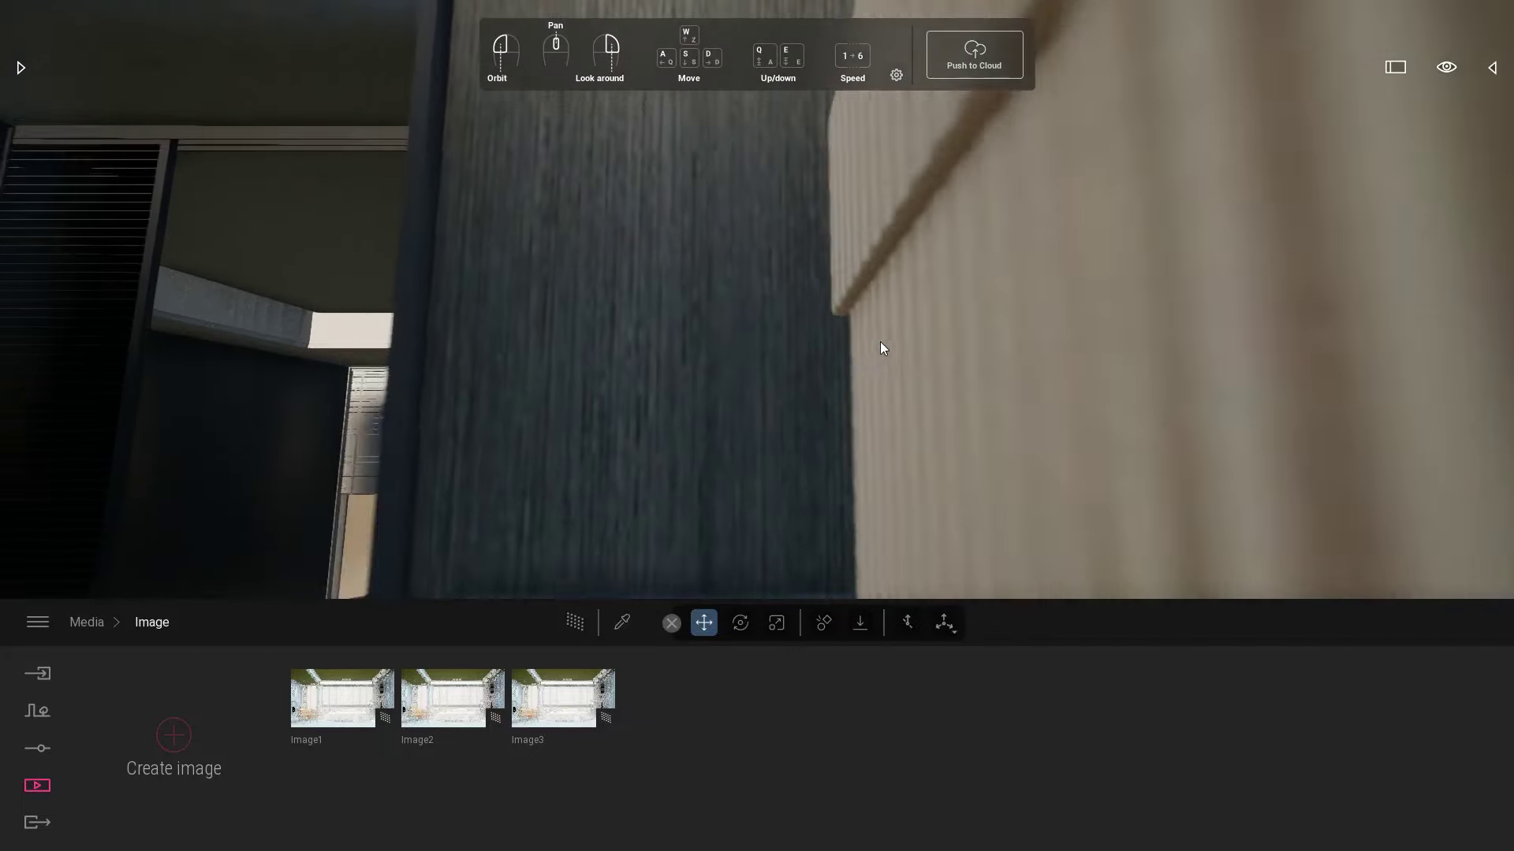
right_click_drag(878, 342, 858, 215)
left_click_drag(818, 119, 837, 564)
left_click(811, 504)
- Examine the wardrobe light strips in Image3, then quit media mode
right_click_drag(798, 489, 671, 449)
key("q")
key("s")
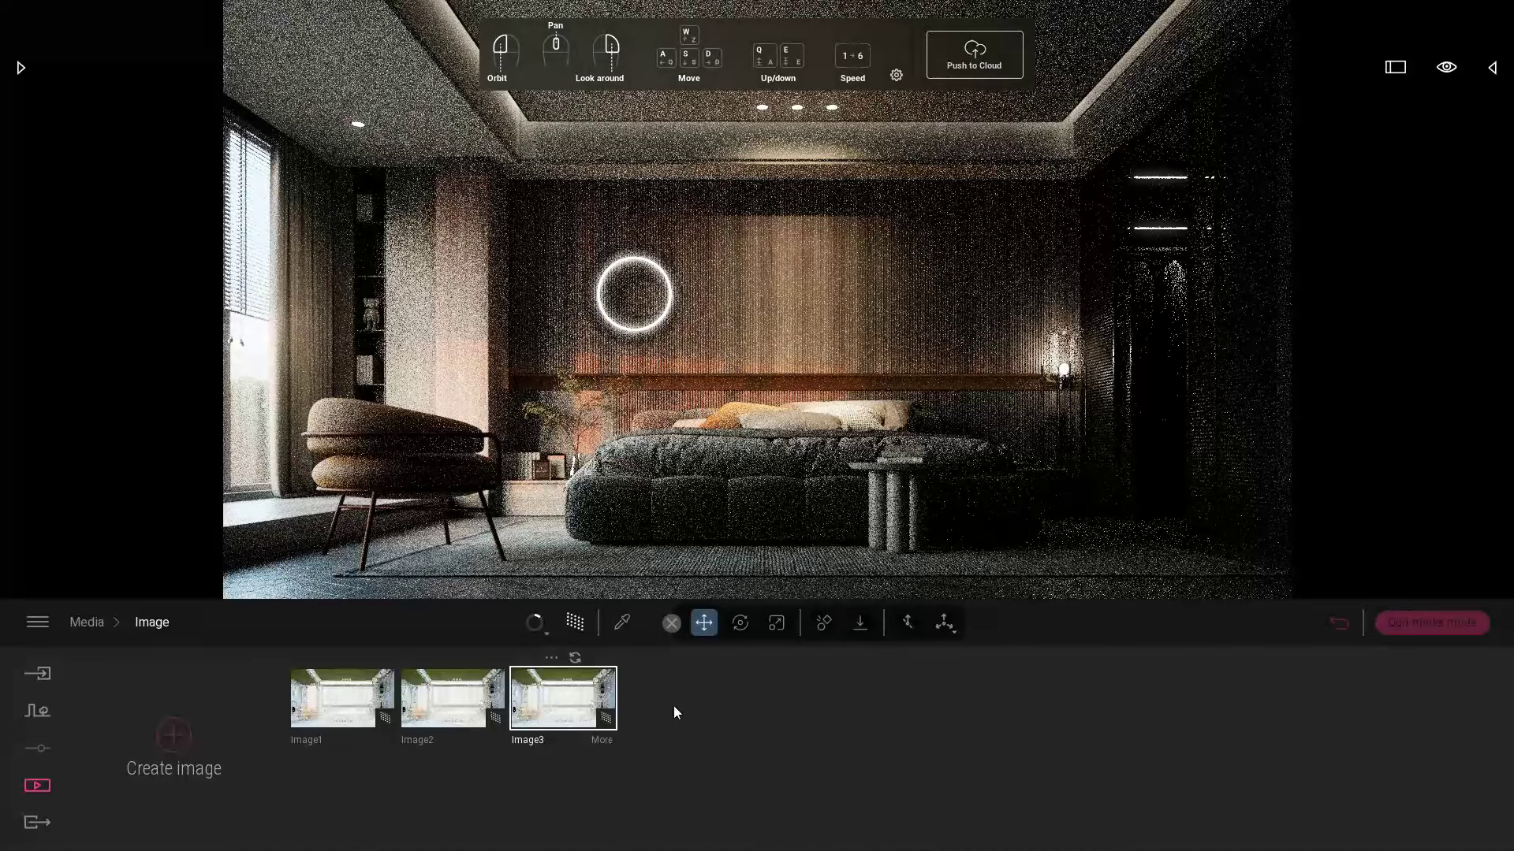
left_click(1431, 623)
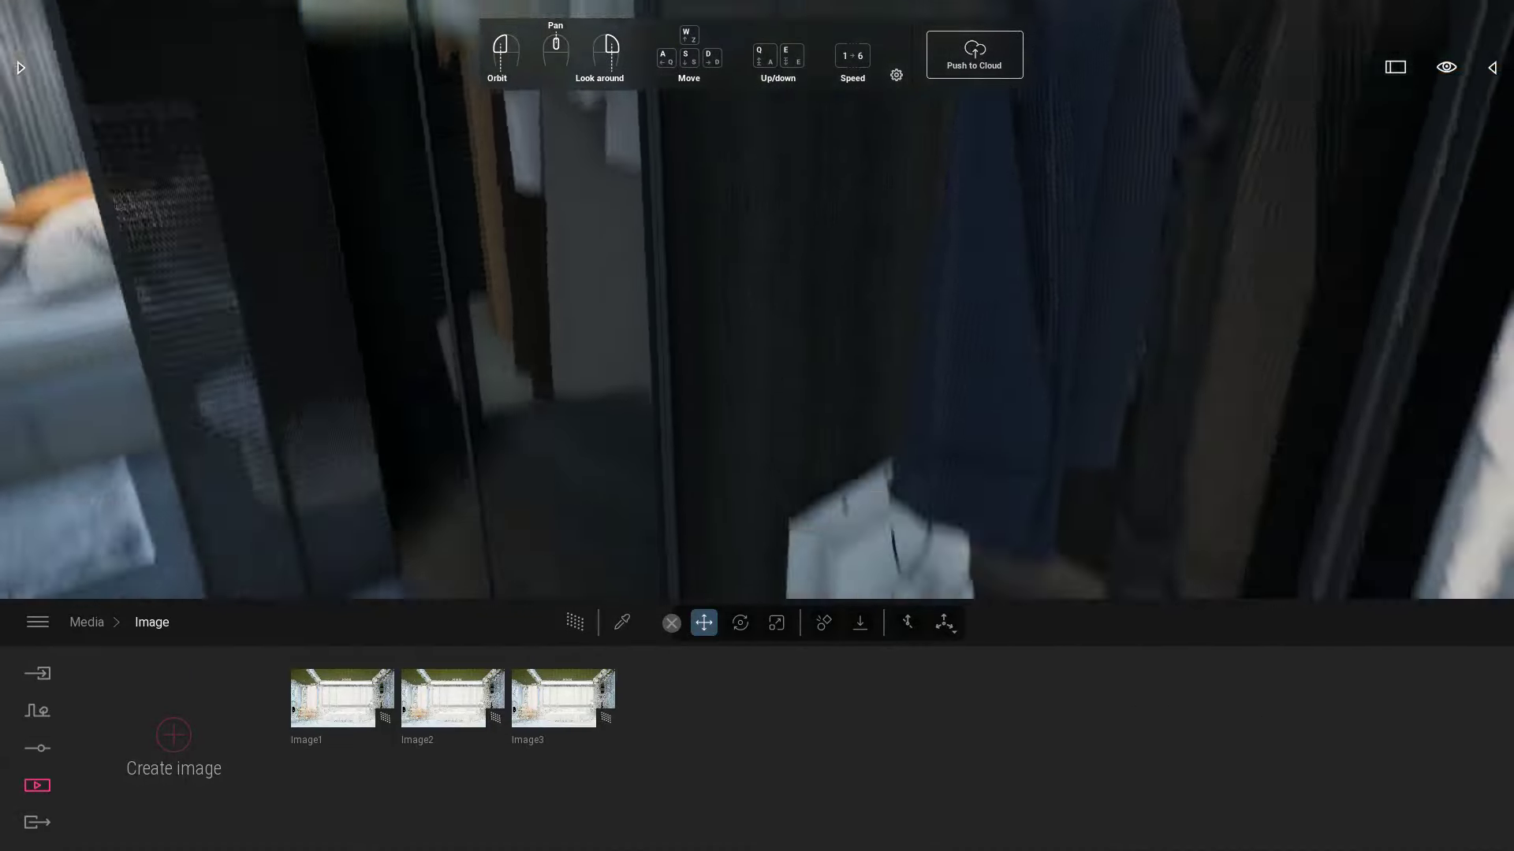
- Pick the dark drawer front's material, ChenZc-220525-FHH85, and set its reflection to 80%
right_click_drag(972, 451, 975, 440)
middle_click_drag(975, 440, 970, 391)
right_click_drag(970, 391, 968, 379)
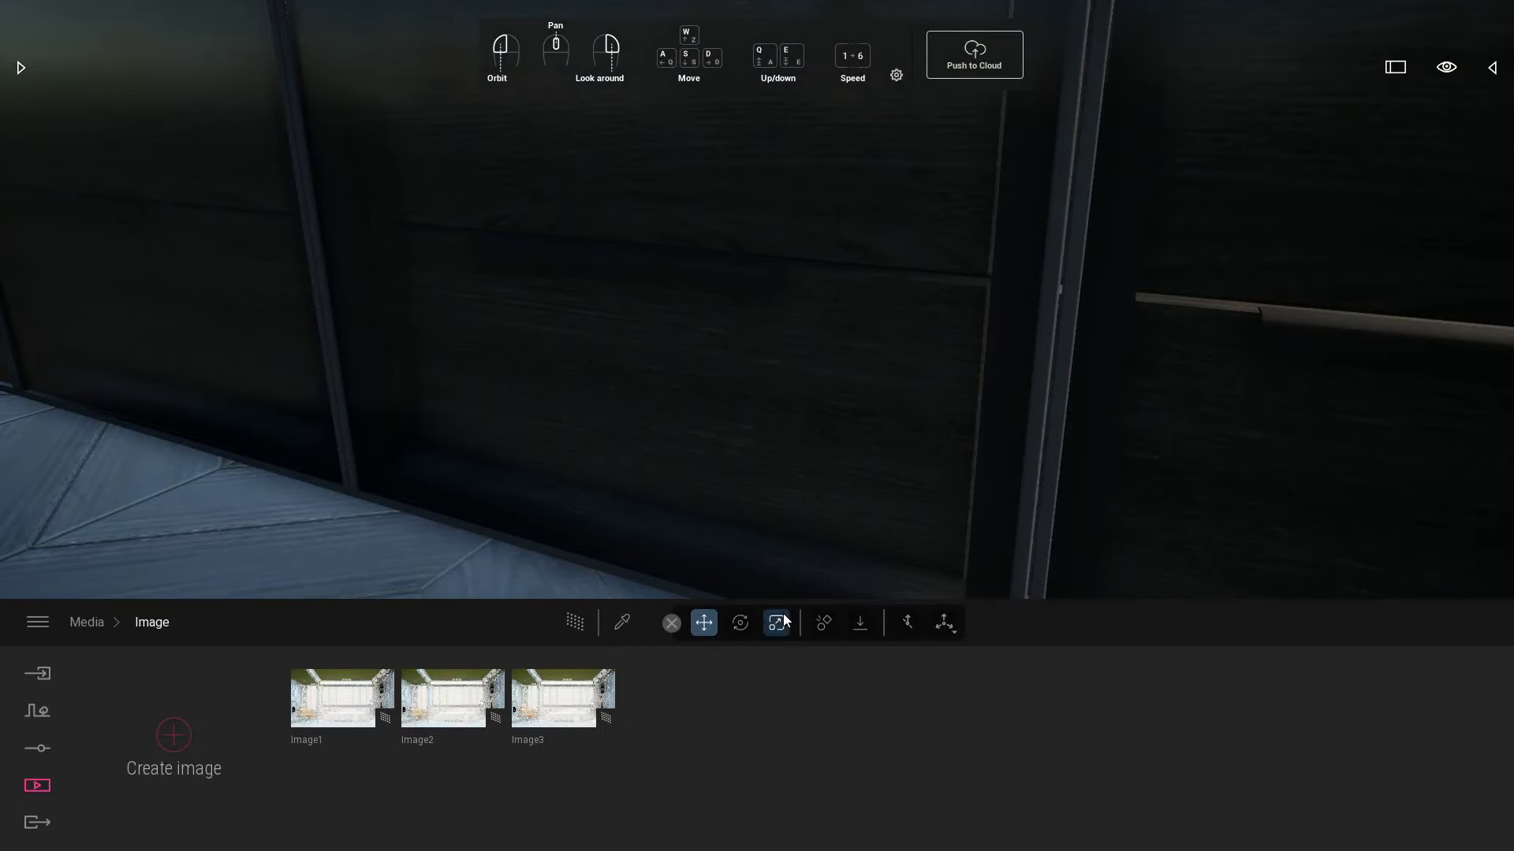
left_click(758, 278)
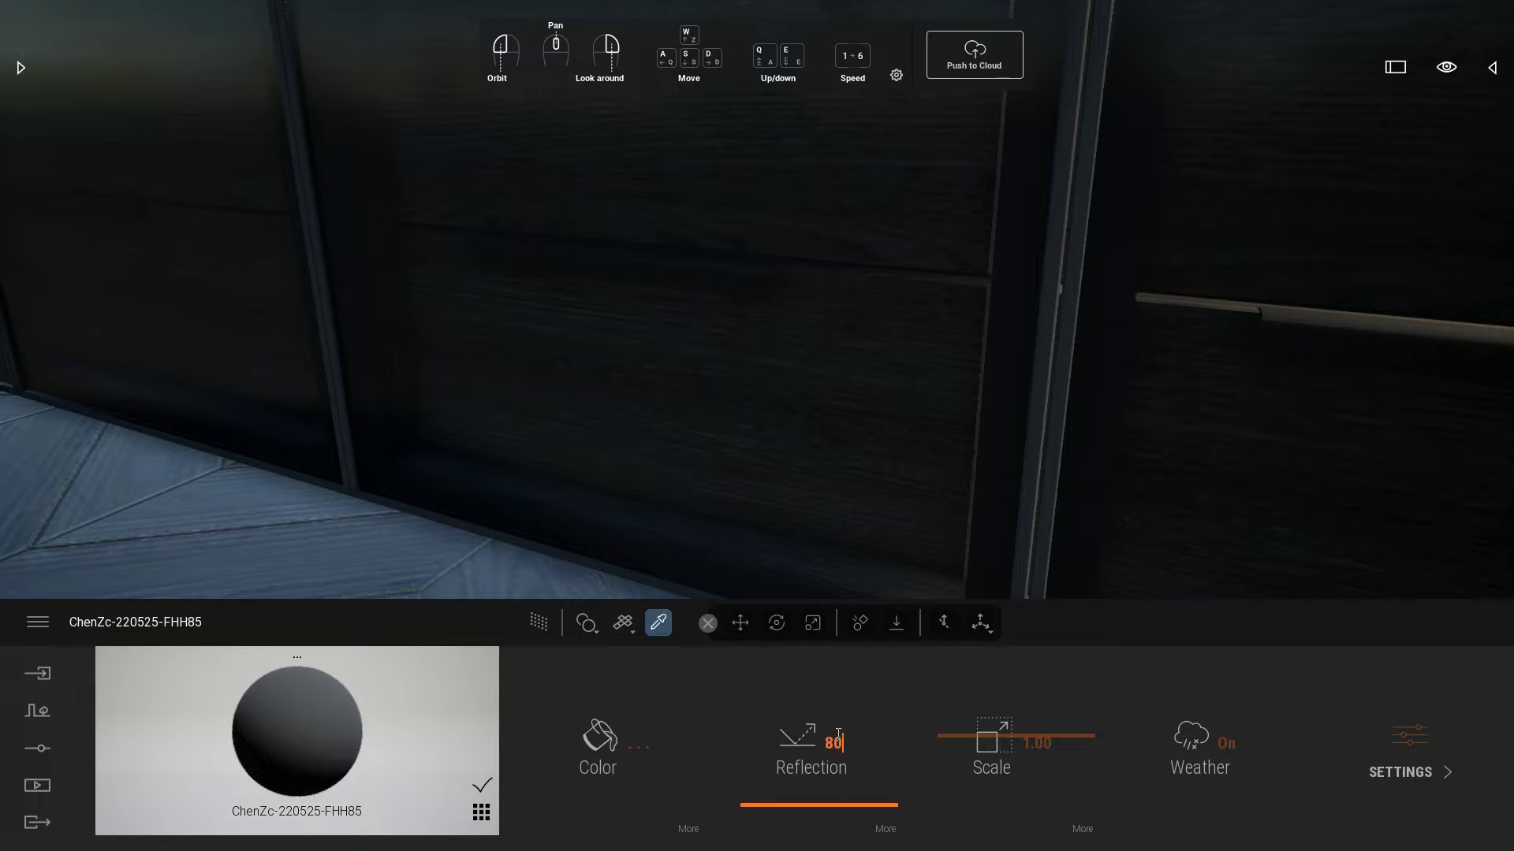
right_click_drag(955, 456, 936, 300)
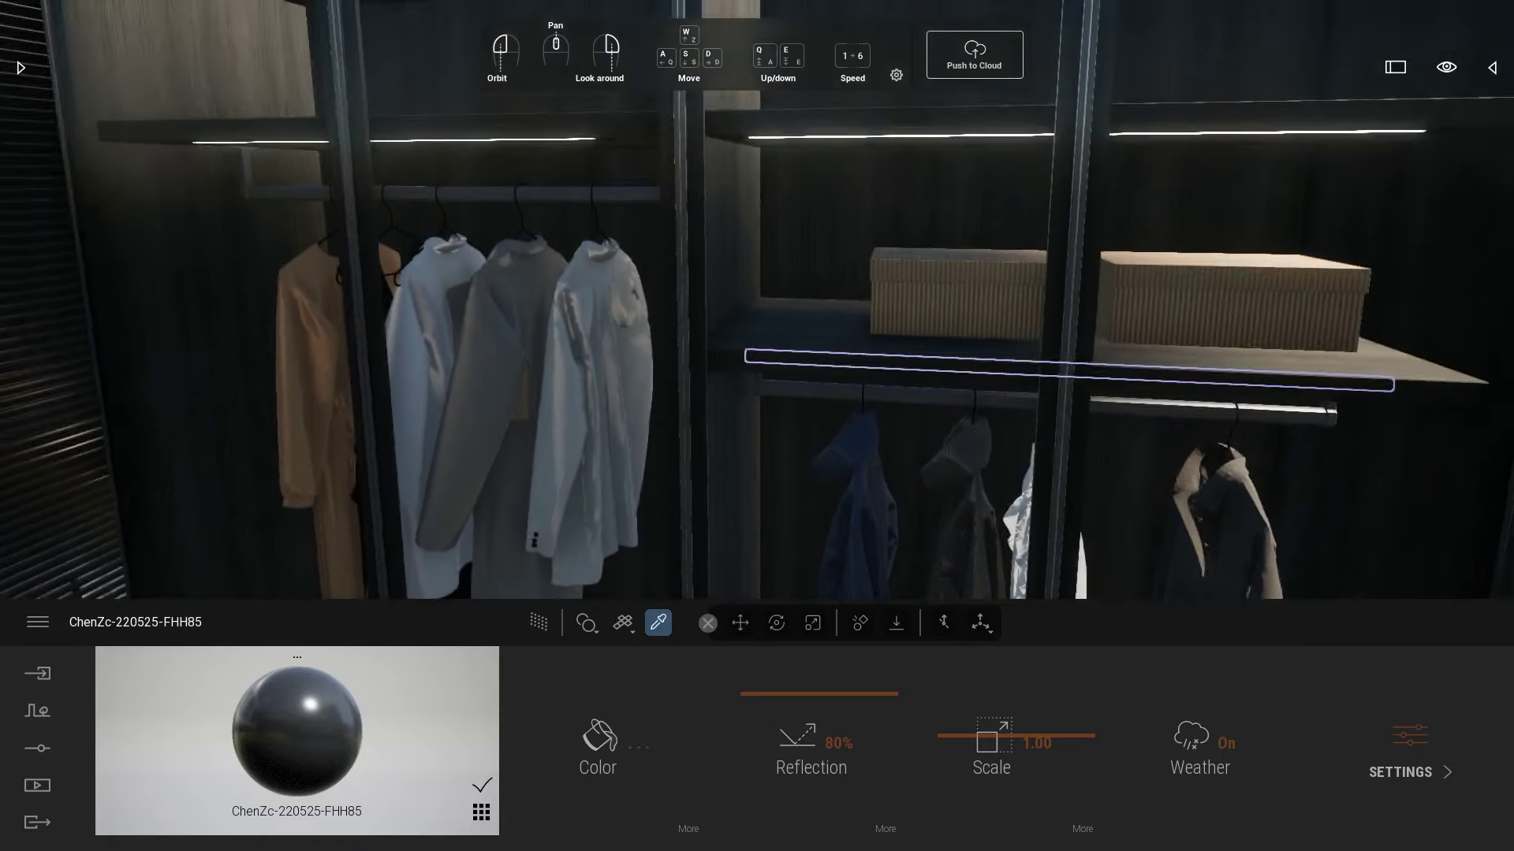
- Select the last Cylinder 1m strip and copy it as one instance, 1.68 m across to the opposite wardrobe's shelf recess
right_click_drag(936, 333, 857, 320)
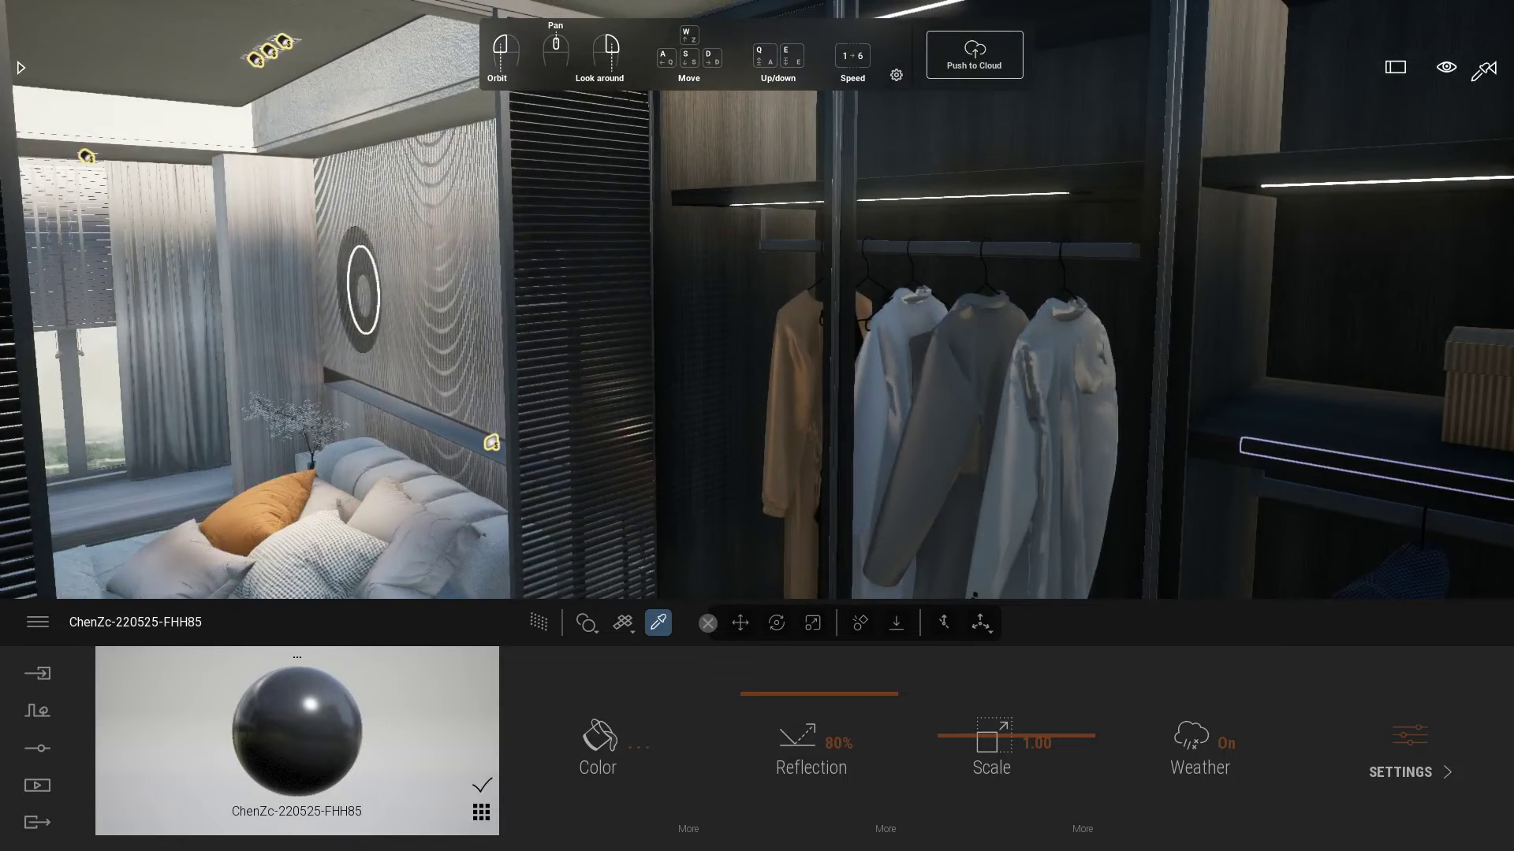
left_click(1492, 69)
double_click(1340, 520)
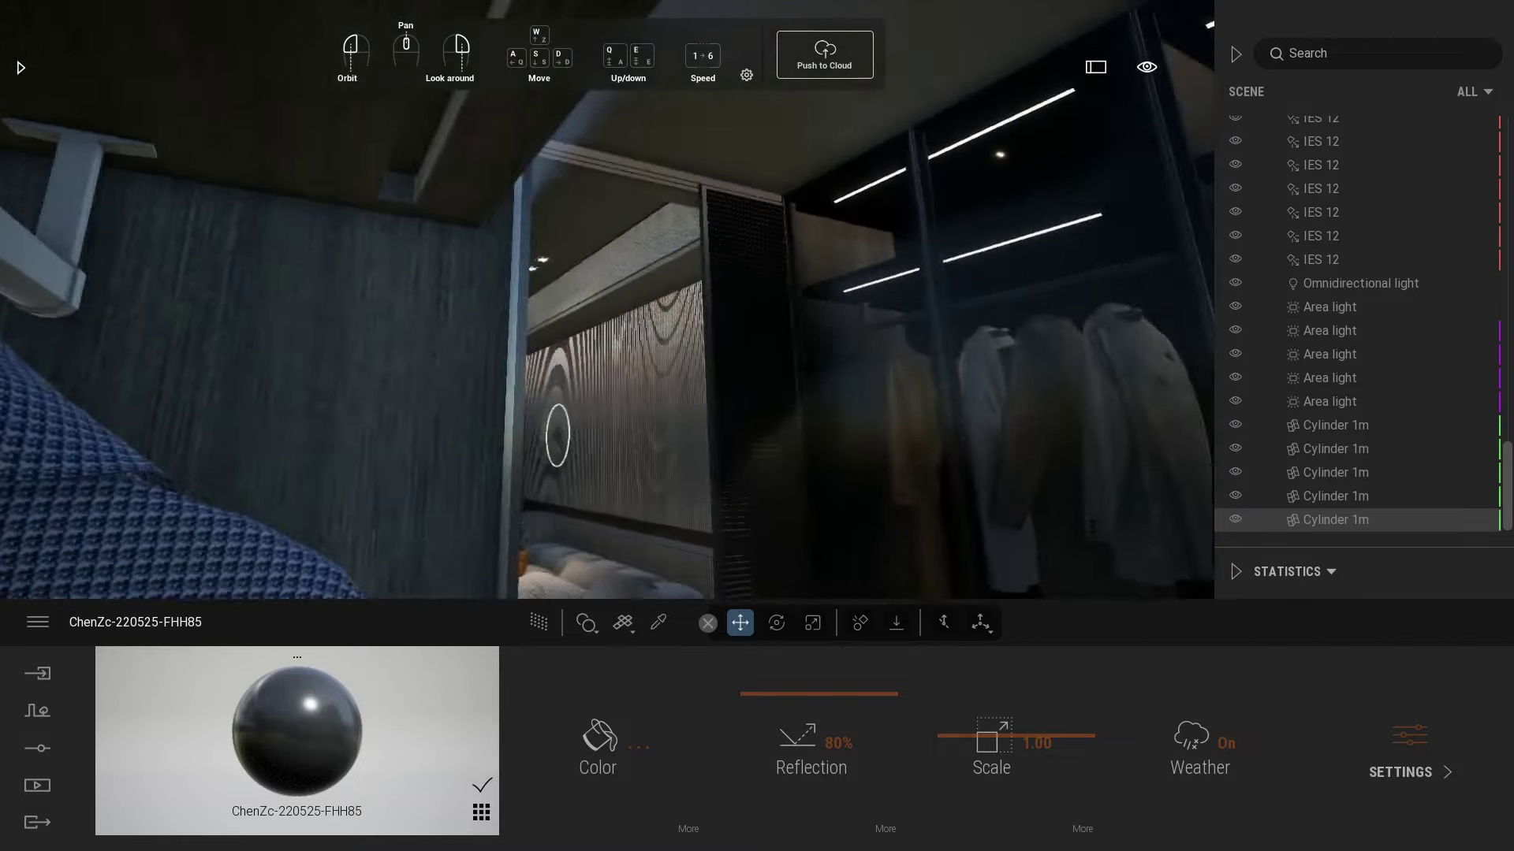
left_click_drag(1038, 396, 280, 212)
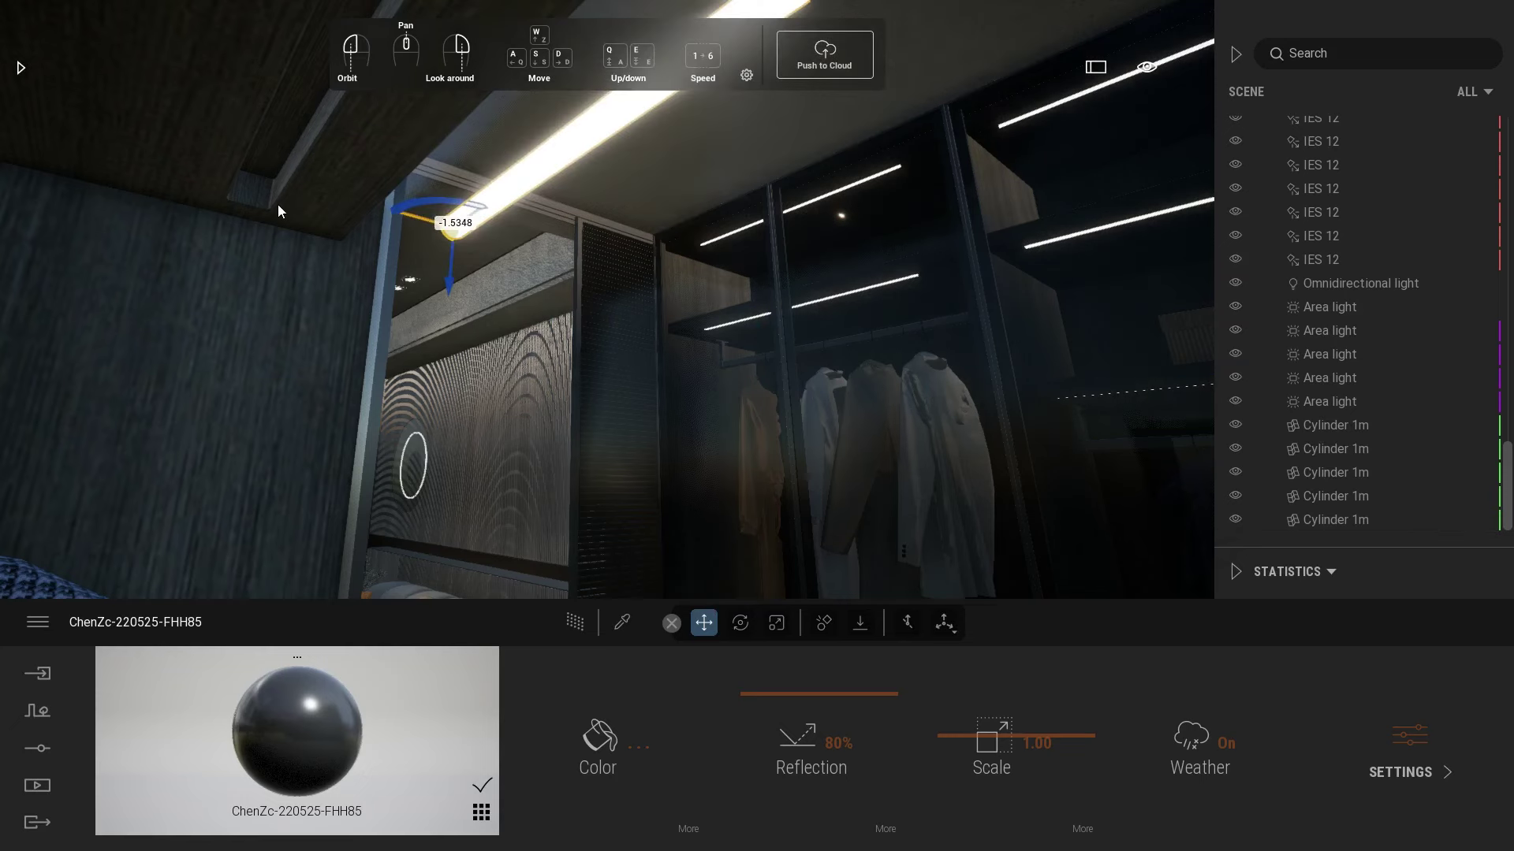
left_click_drag(93, 164, 2, 137)
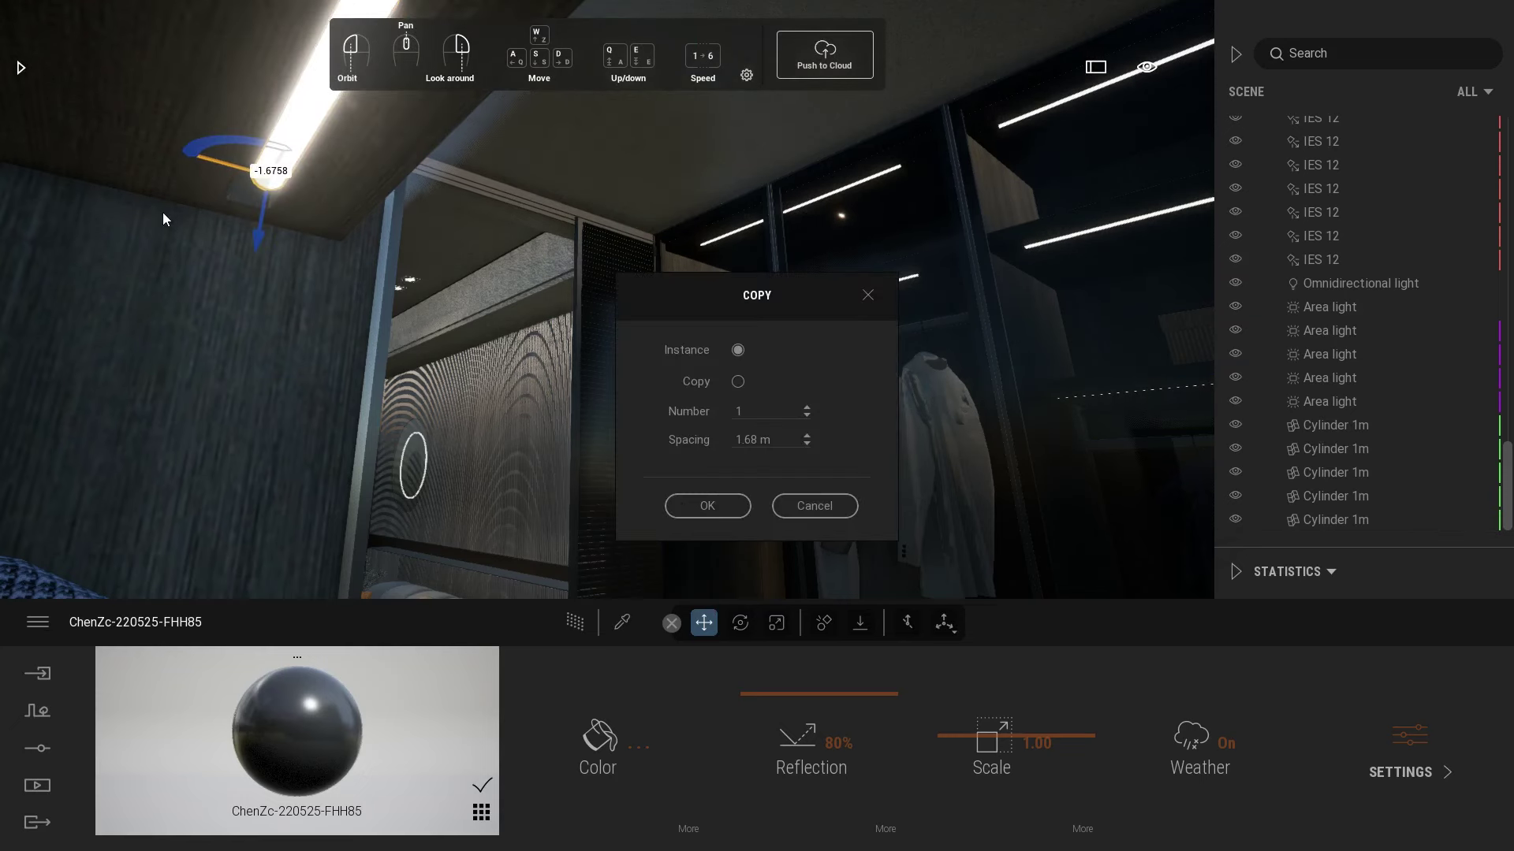
left_click(707, 506)
- Adjust the black hanger material's reflection and set the clothes rail material's reflection to 80%
right_click_drag(338, 233, 649, 275)
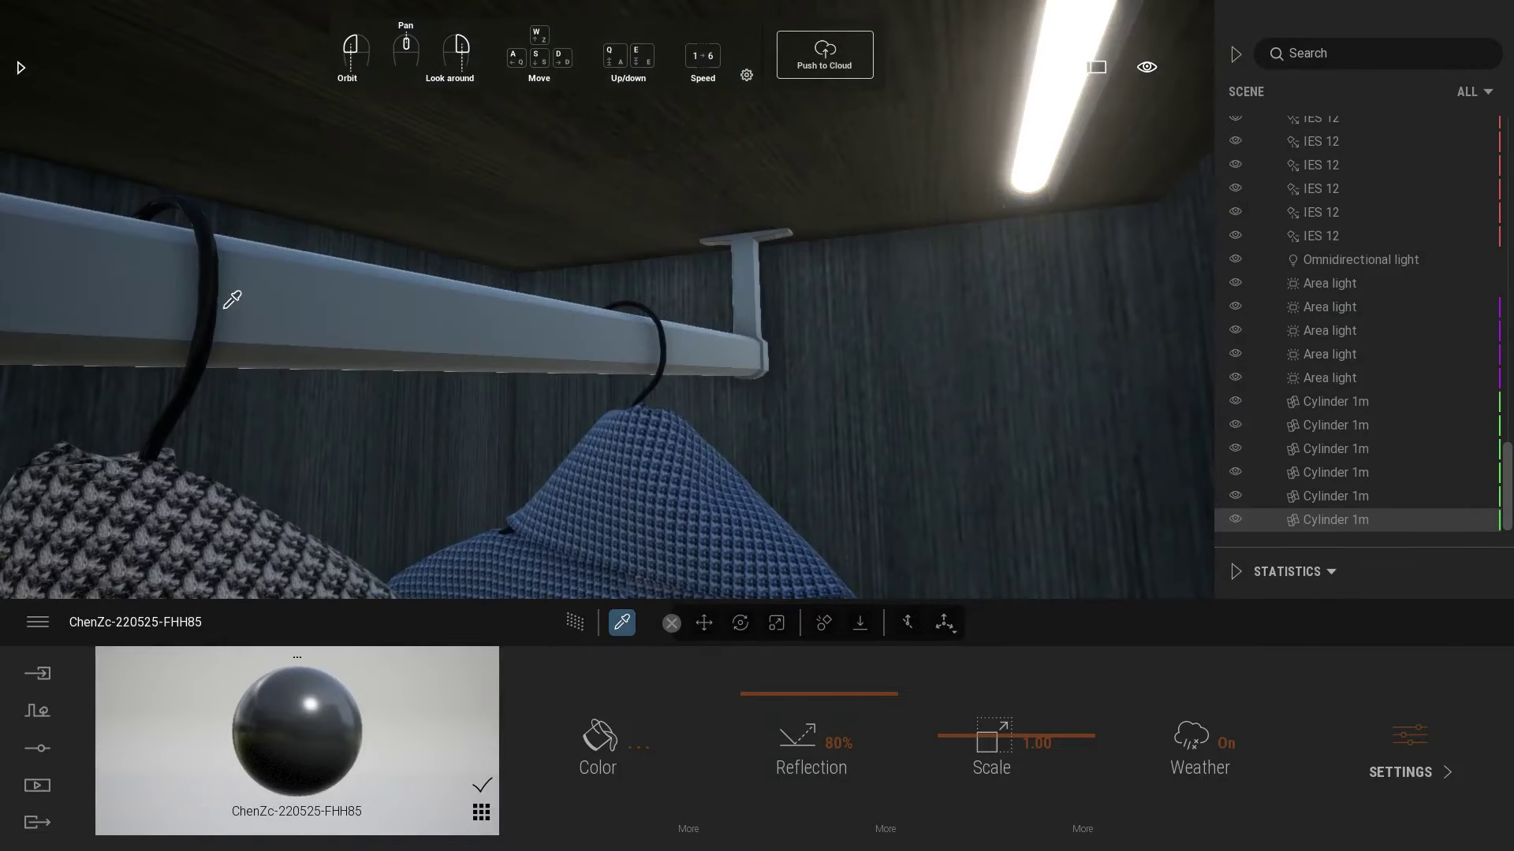
key("Return")
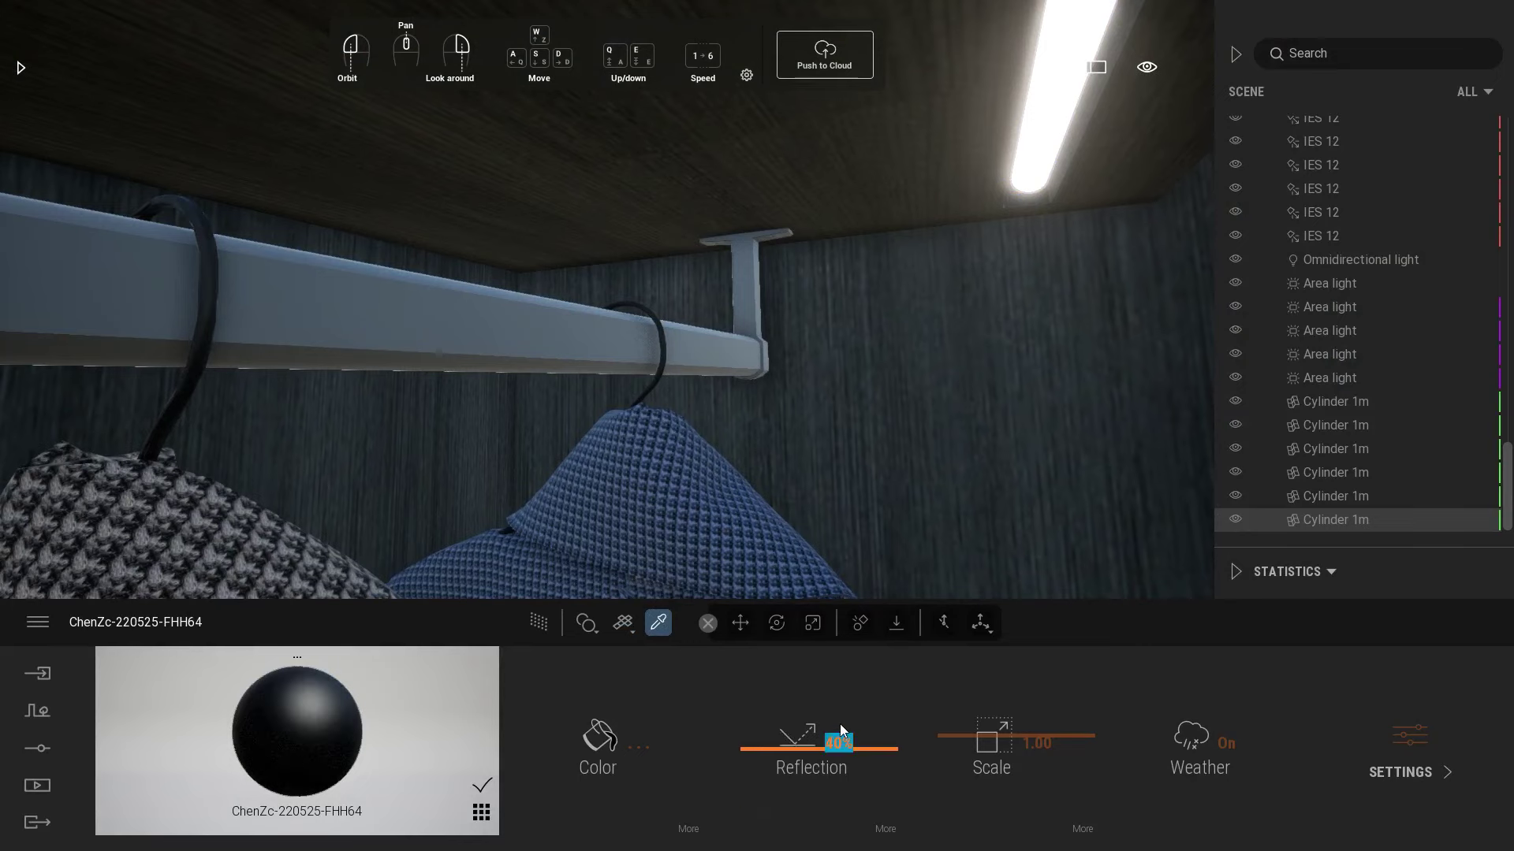
right_click_drag(922, 439, 899, 435)
left_click(302, 289)
left_click_drag(302, 288, 410, 477)
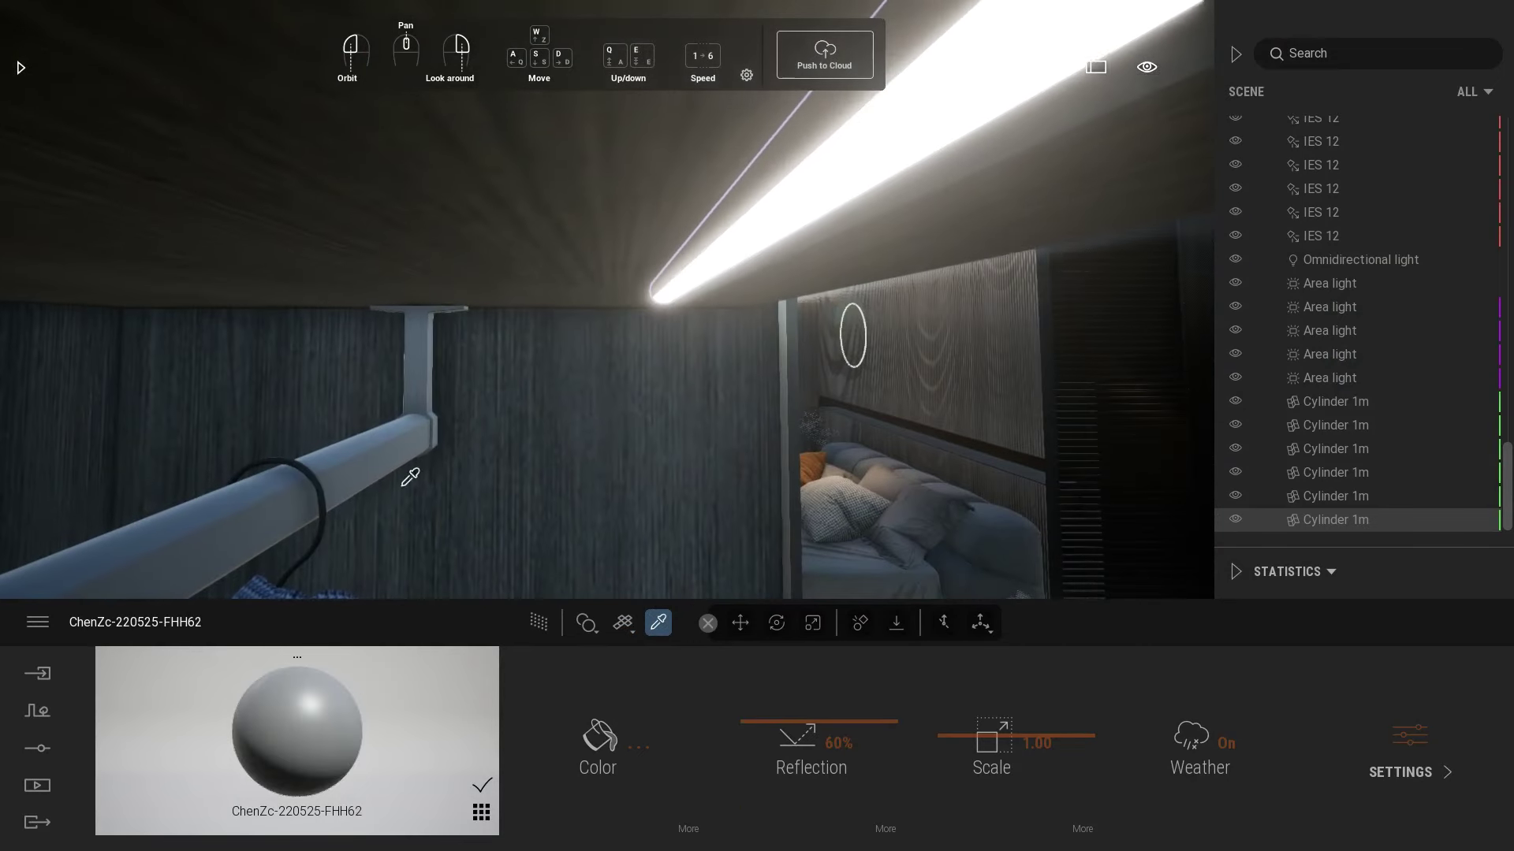
key("Return")
- Copy the opposite wardrobe's strip as one instance, 0.38 m up to the shelf above the boxes
right_click_drag(785, 513, 782, 501)
key("e")
left_click(741, 625)
right_click_drag(709, 548, 716, 508)
left_click_drag(631, 541, 675, 78, "shift")
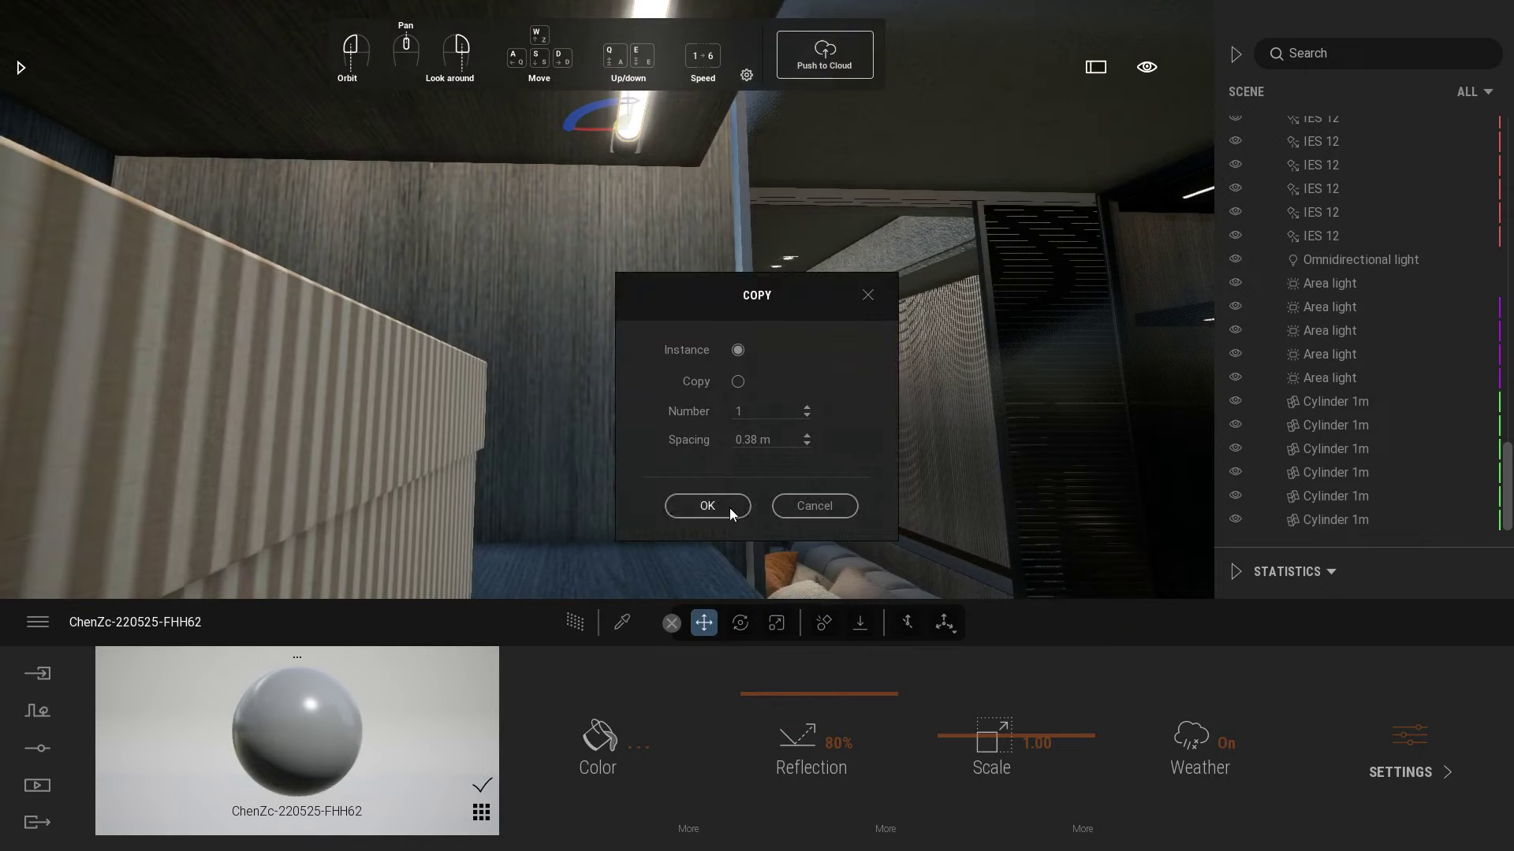
left_click(707, 505)
- Nudge the copied strip into the recess of the shelf above the boxes
scroll(671, 358, "up", 6)
scroll(675, 333, "up", 3)
right_click_drag(675, 332, 633, 298)
left_click_drag(511, 258, 518, 249)
- Duplicate the strip upward into the recess at the top of the opposite wardrobe compartment
mouse_move(520, 263)
right_mouse_down()
mouse_move(566, 300)
mouse_move(531, 319)
mouse_move(534, 268)
right_mouse_up()
key("q")
scroll(565, 301, "down", 3)
scroll(565, 300, "down", 3)
key("Escape")
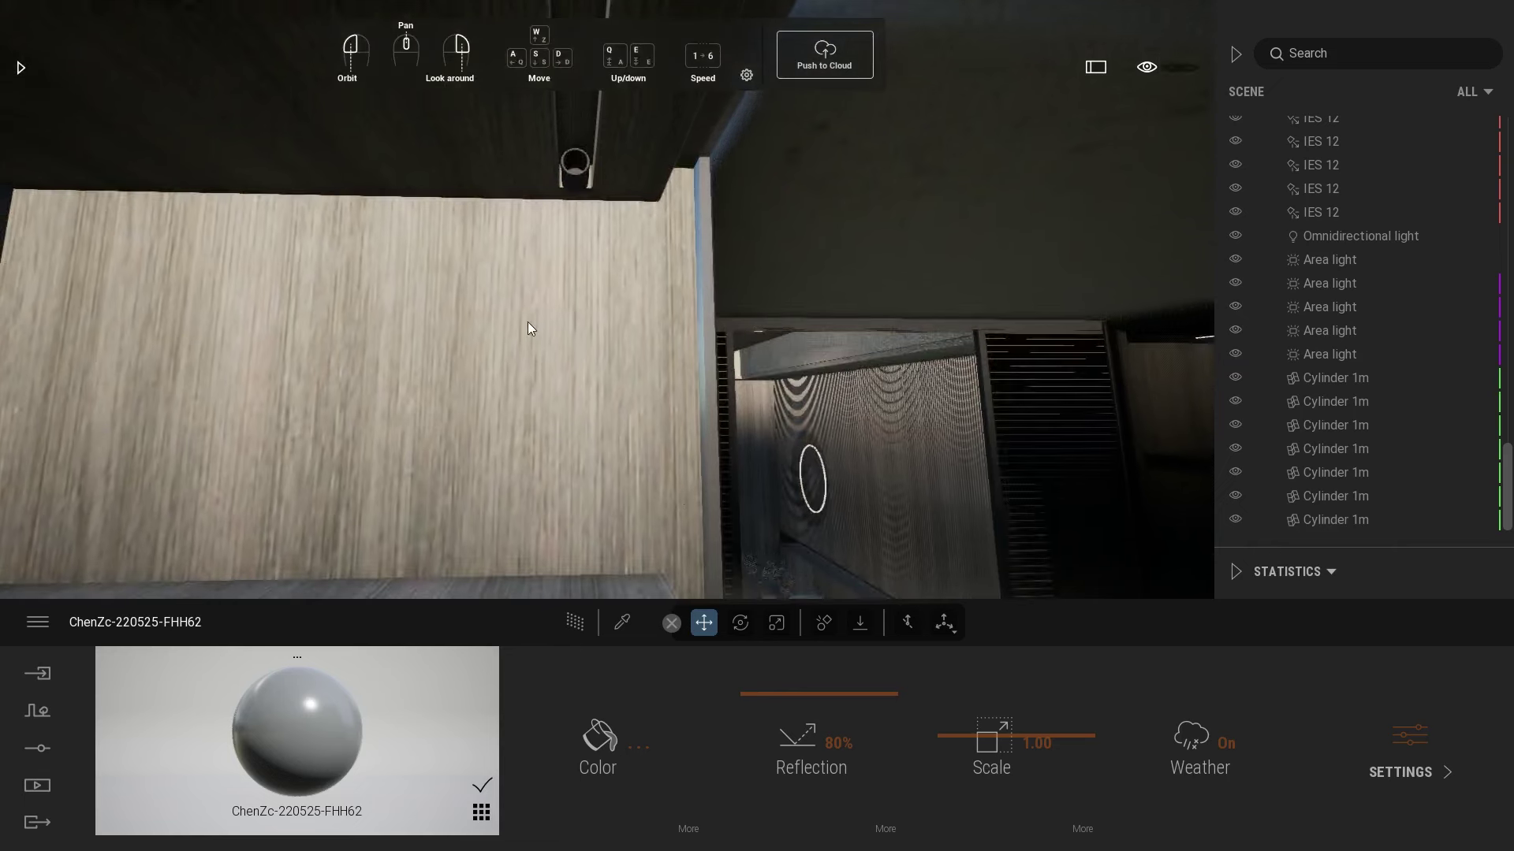
left_click_drag(587, 574, 629, 110, "alt")
left_click(707, 506)
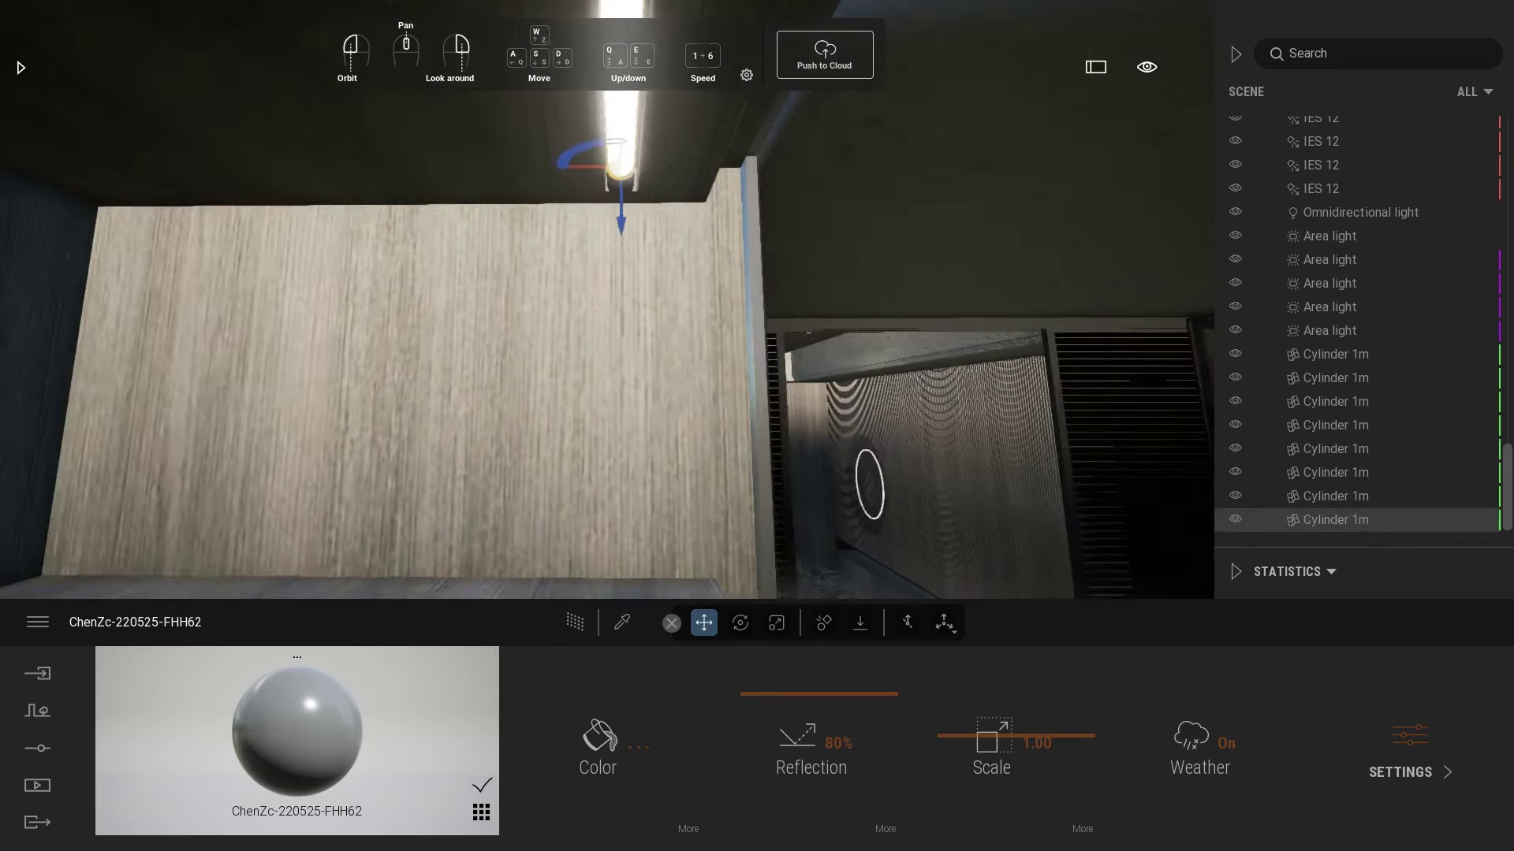
- Duplicate the facing wardrobe's top light strip across to the unlit compartment at the top of the opposite wardrobe
scroll(623, 338, "up", 5)
scroll(616, 399, "down", 6)
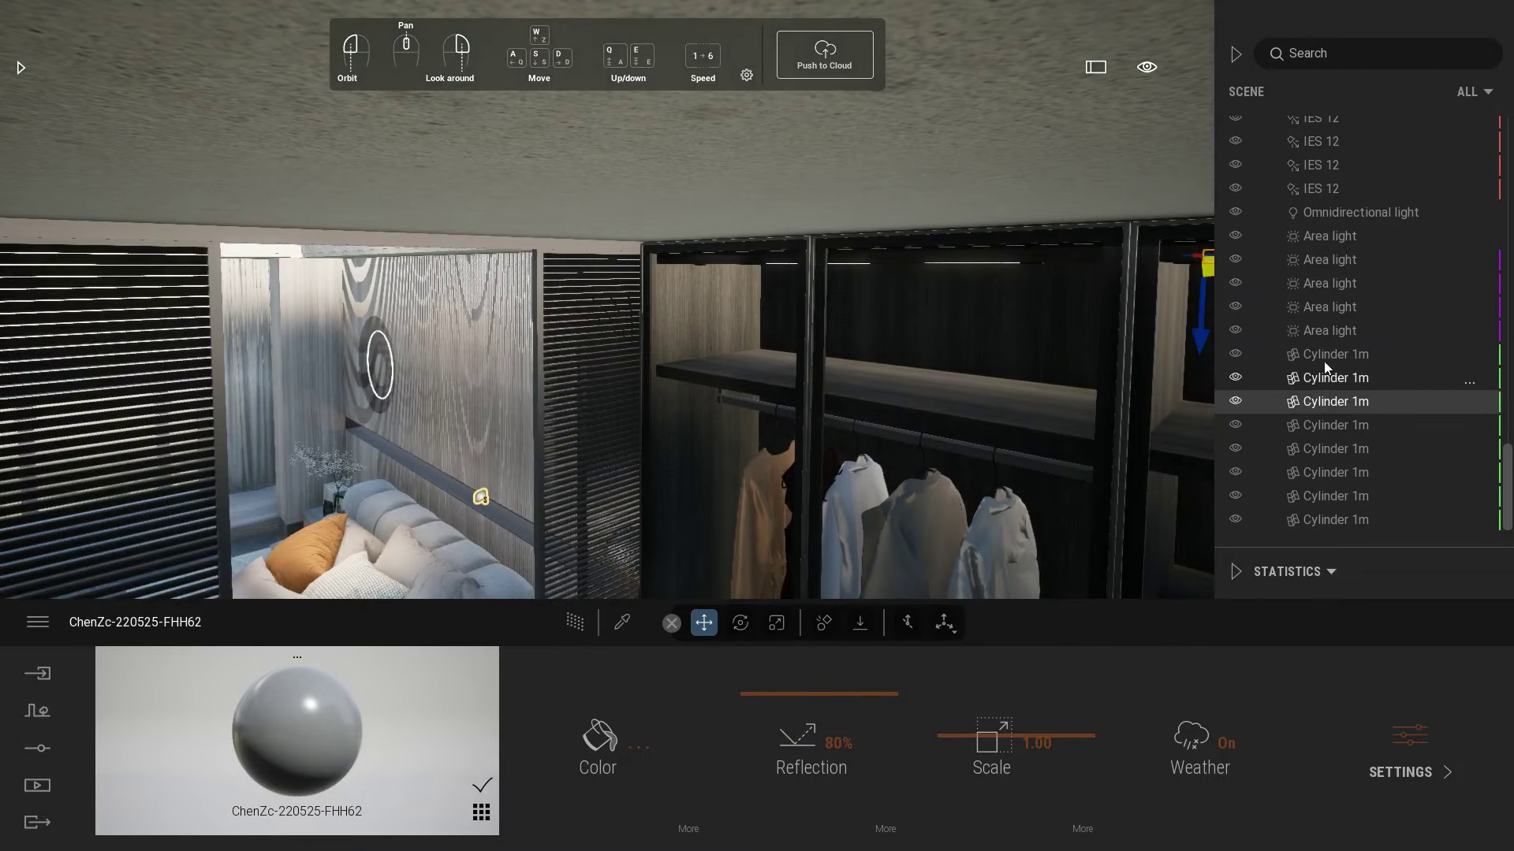
double_click(1325, 356)
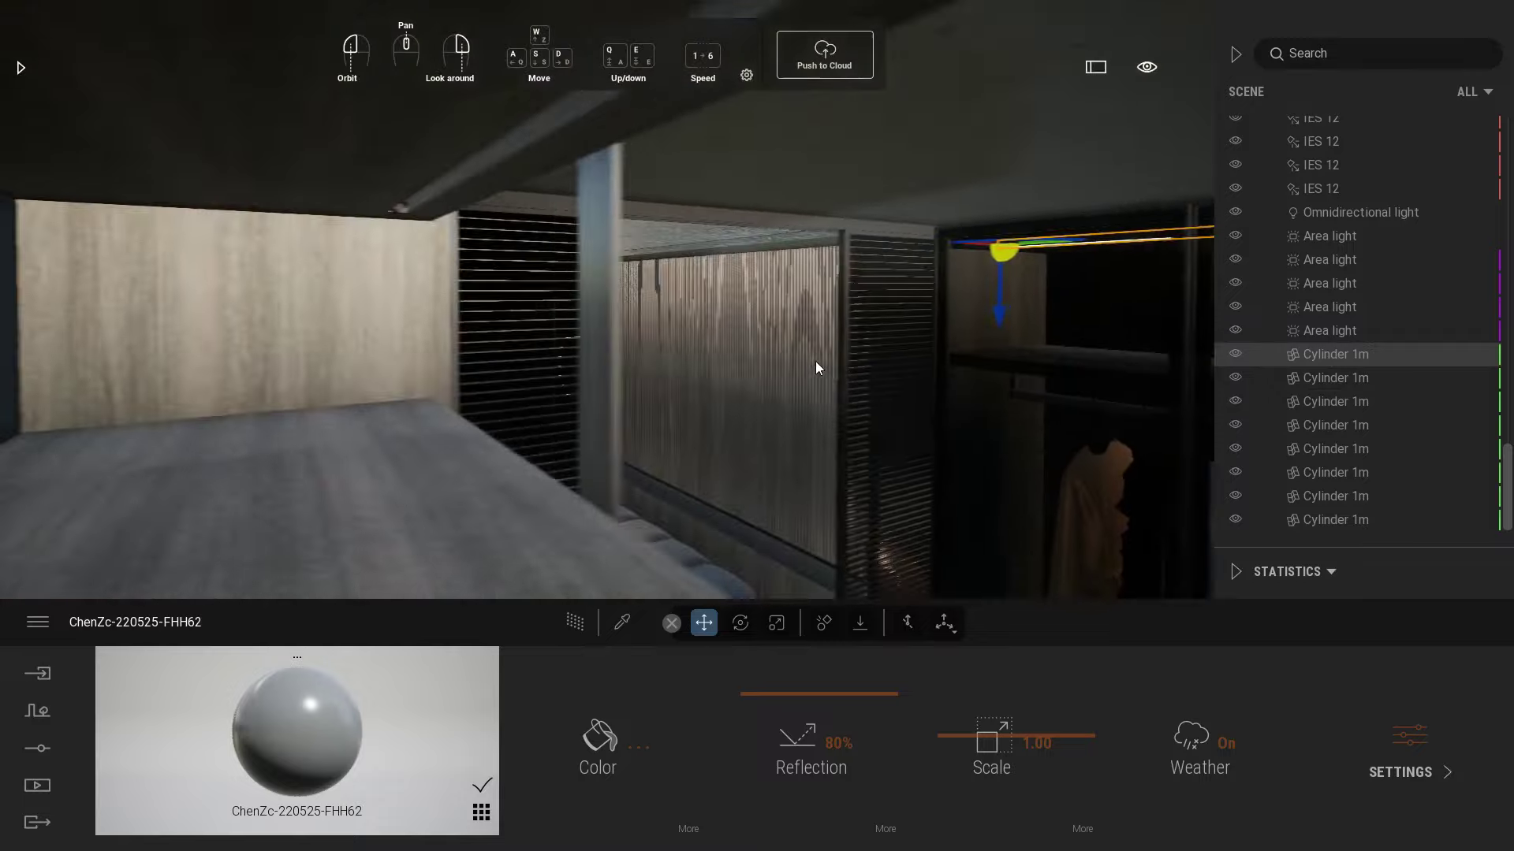
scroll(815, 361, "up", 3)
right_click_drag(815, 361, 1070, 327)
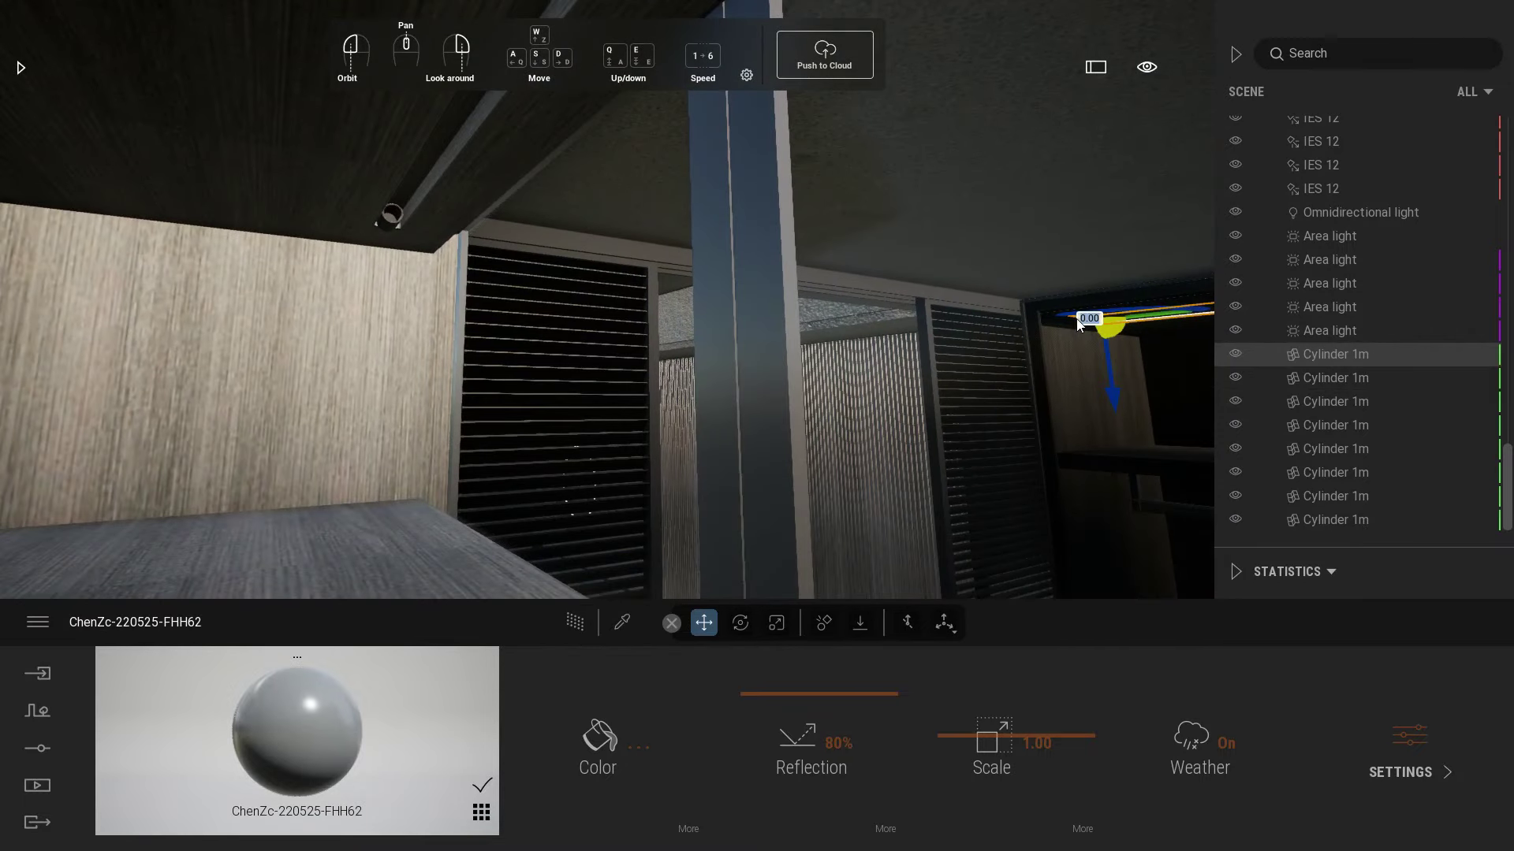
left_click_drag(1077, 319, 305, 160, "shift")
left_click(717, 508)
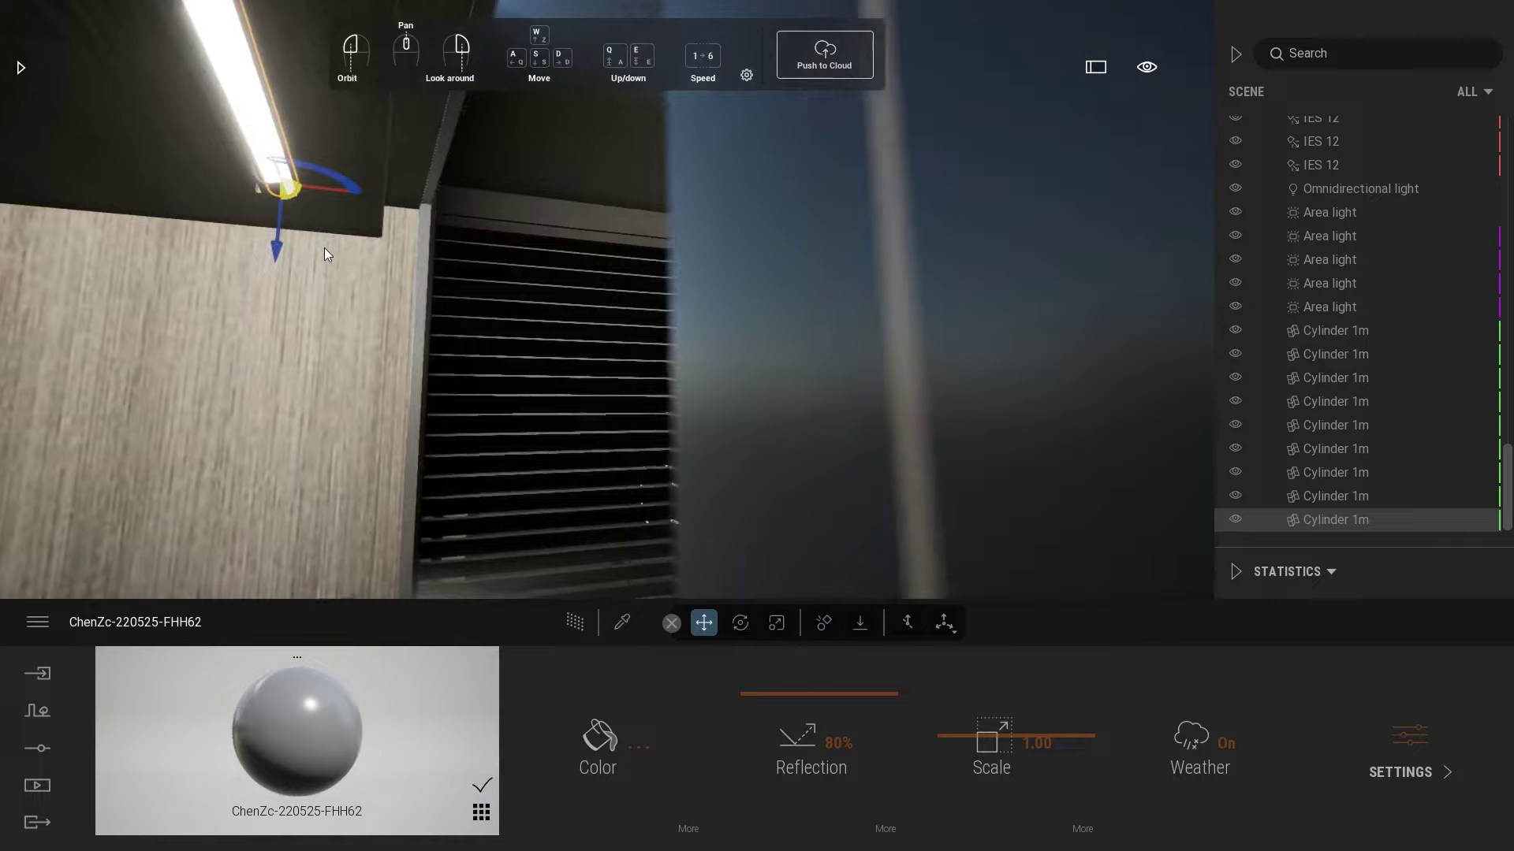
- Nudge the duplicated strip sideways into the recess at the top of the compartment
scroll(323, 249, "up", 2)
right_click_drag(324, 253, 324, 255)
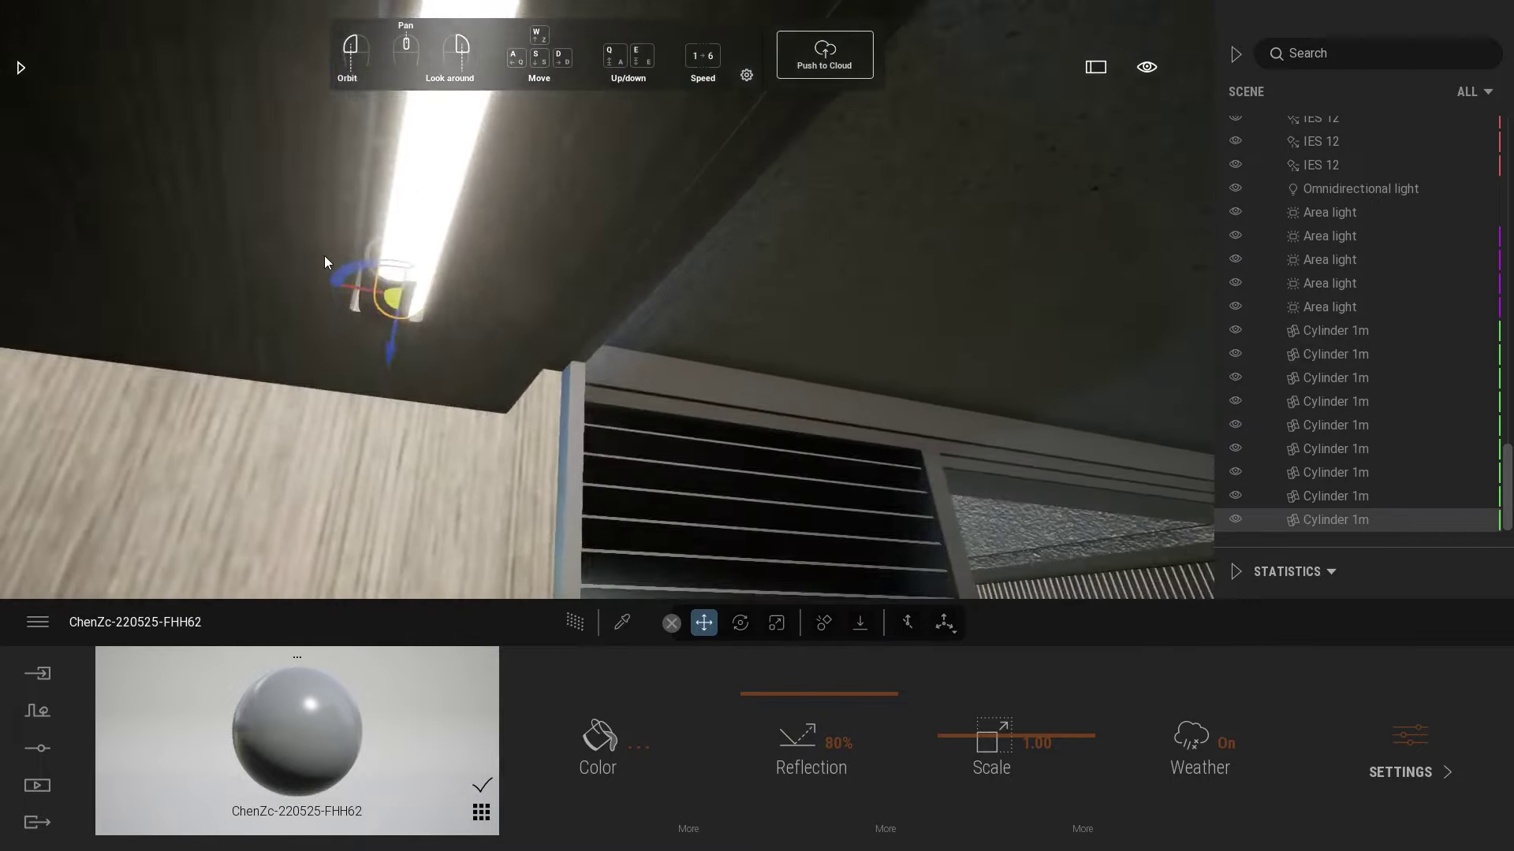
scroll(324, 257, "up", 3)
scroll(336, 283, "down", 2)
left_click_drag(358, 307, 347, 300)
mouse_move(346, 301)
right_mouse_down()
mouse_move(331, 300)
mouse_move(345, 306)
right_mouse_up()
scroll(347, 302, "down", 4)
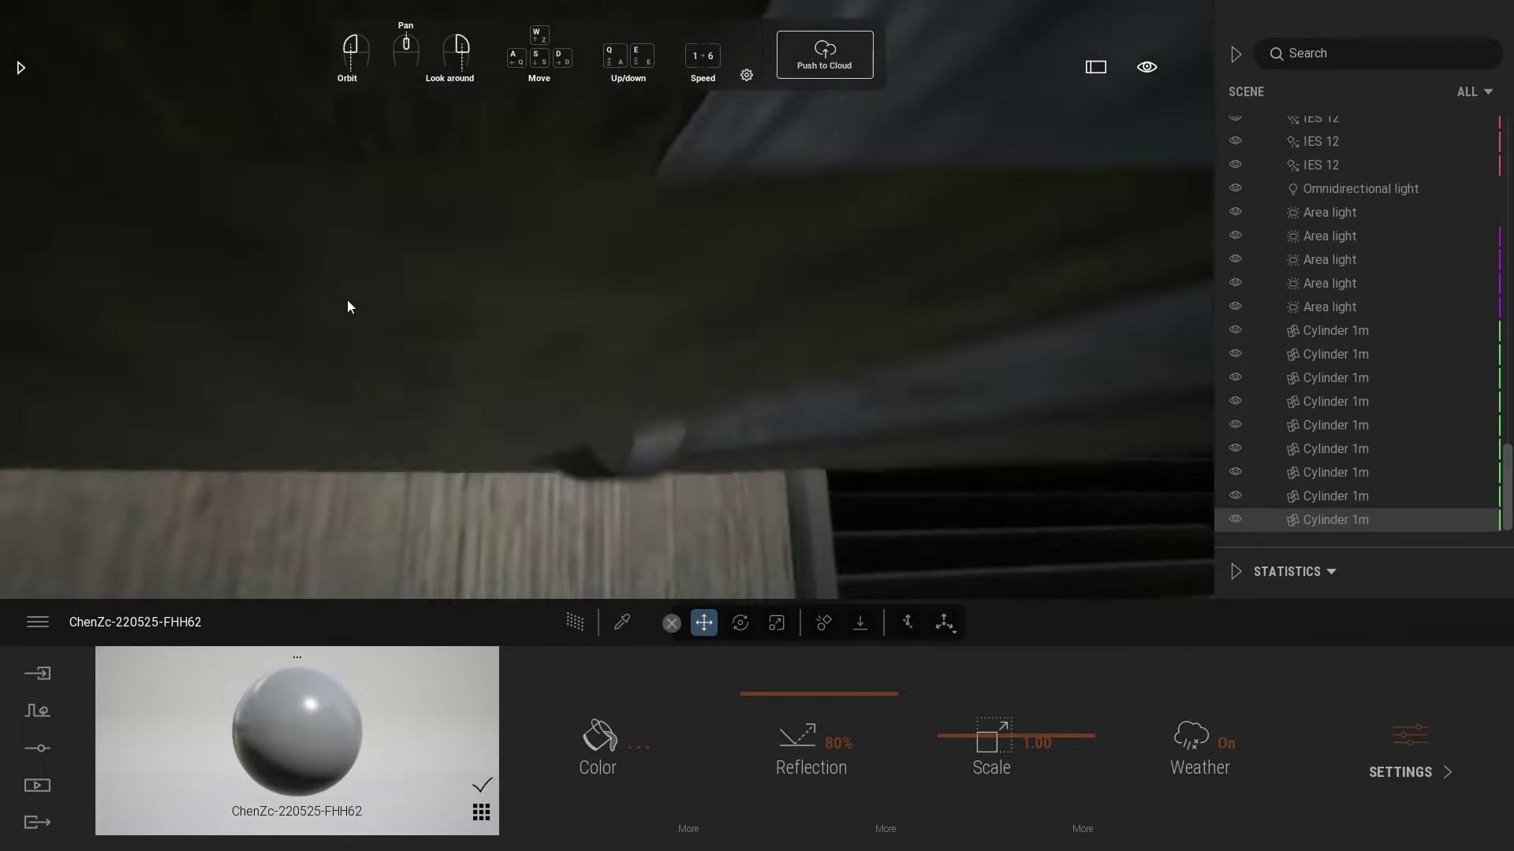
- Duplicate that top strip downward to the shelf above the clothes rail in the same compartment
right_click_drag(342, 251, 347, 217)
left_click_drag(480, 153, 419, 600, "shift")
left_click(701, 505)
right_click_drag(449, 470, 444, 493)
- Adjust the height of the duplicated lower strip so it sits in the shelf recess above the clothes rail
left_click_drag(423, 530, 424, 533)
right_click_drag(462, 477, 475, 441)
scroll(481, 298, "up", 3)
key("Escape")
middle_click_drag(480, 298, 460, 378)
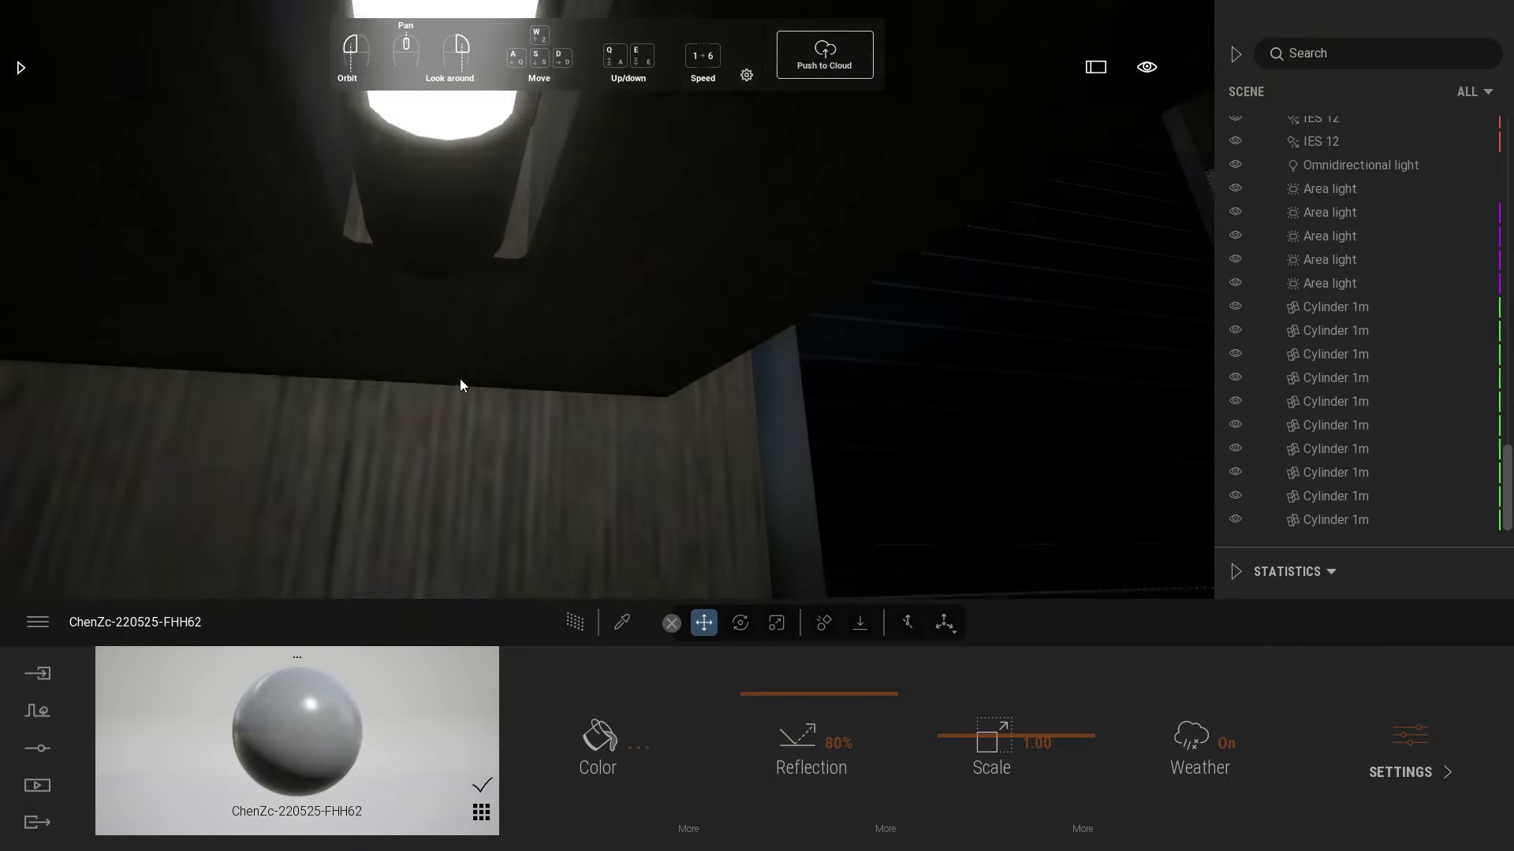
right_click_drag(460, 378, 470, 295)
scroll(468, 284, "down", 3)
left_click_drag(420, 245, 421, 265)
right_click_drag(421, 265, 475, 212)
scroll(477, 295, "down", 8)
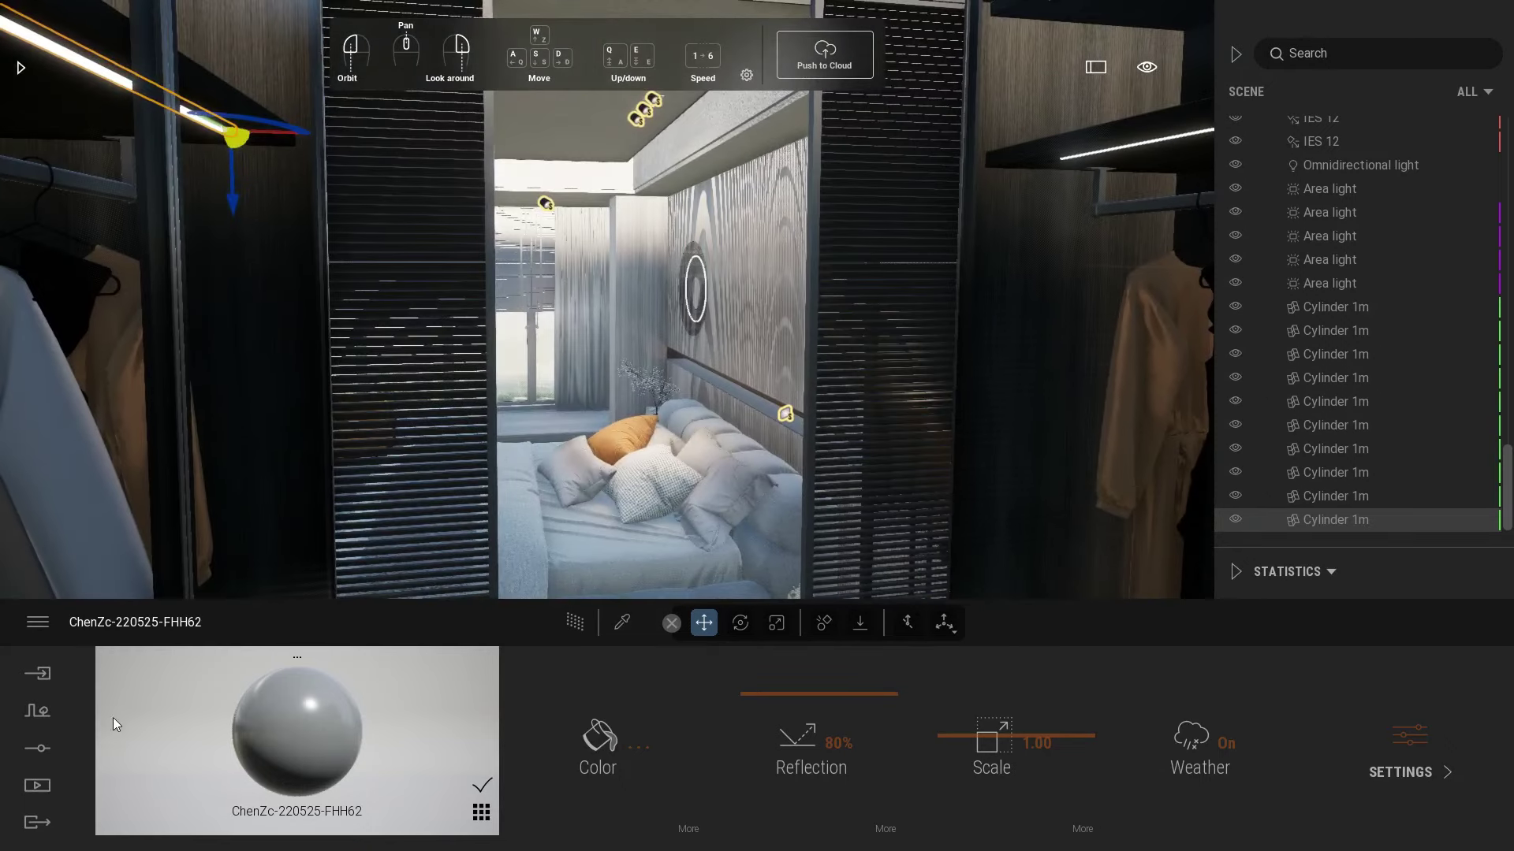
- Preview Image3 to check the wardrobe light strips, and return to the editable scene
left_click(36, 786)
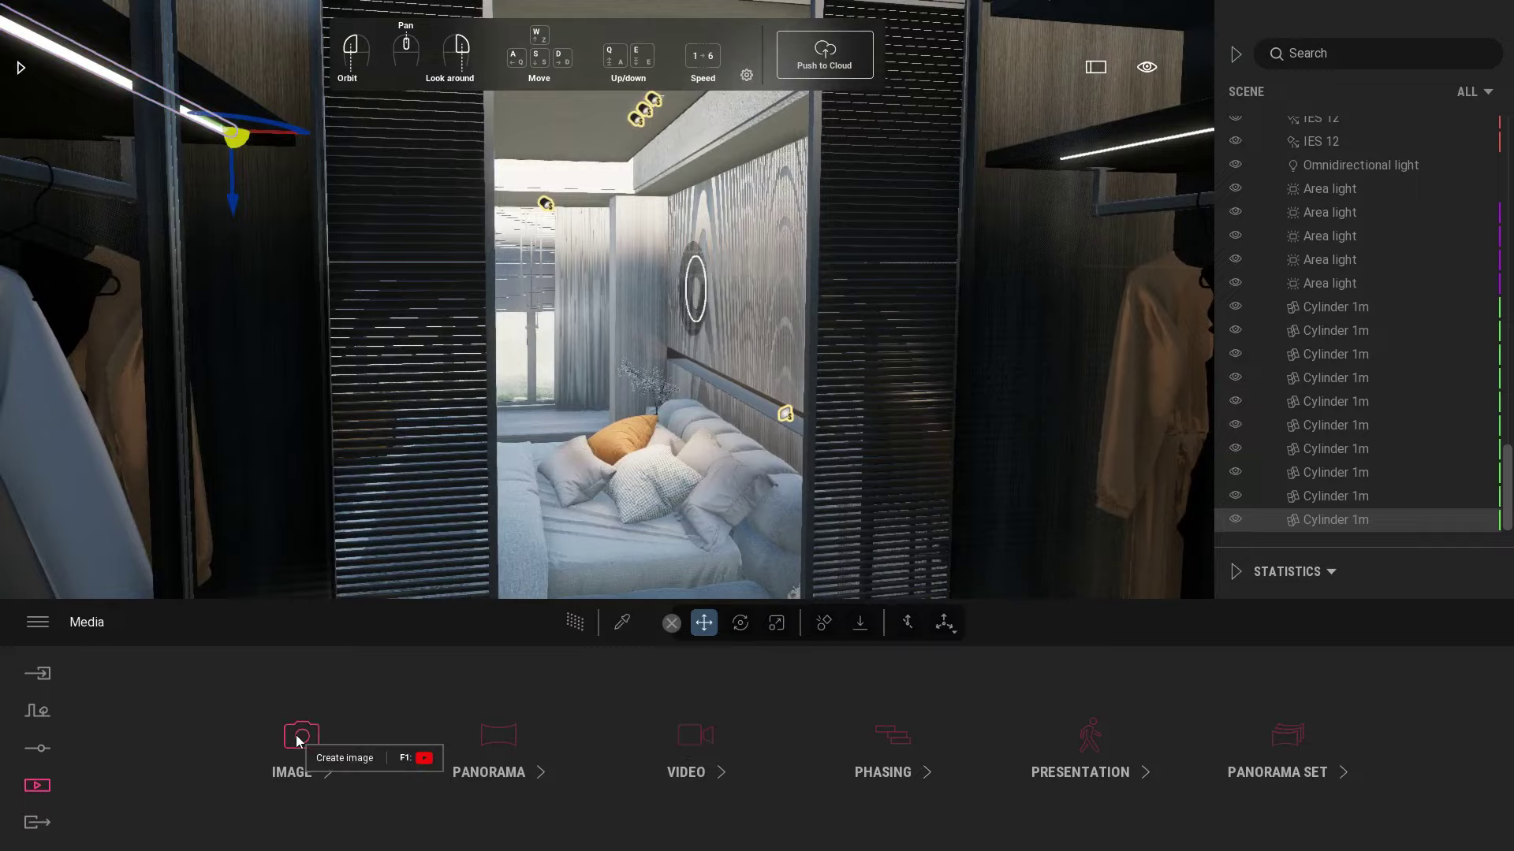
left_click(548, 719)
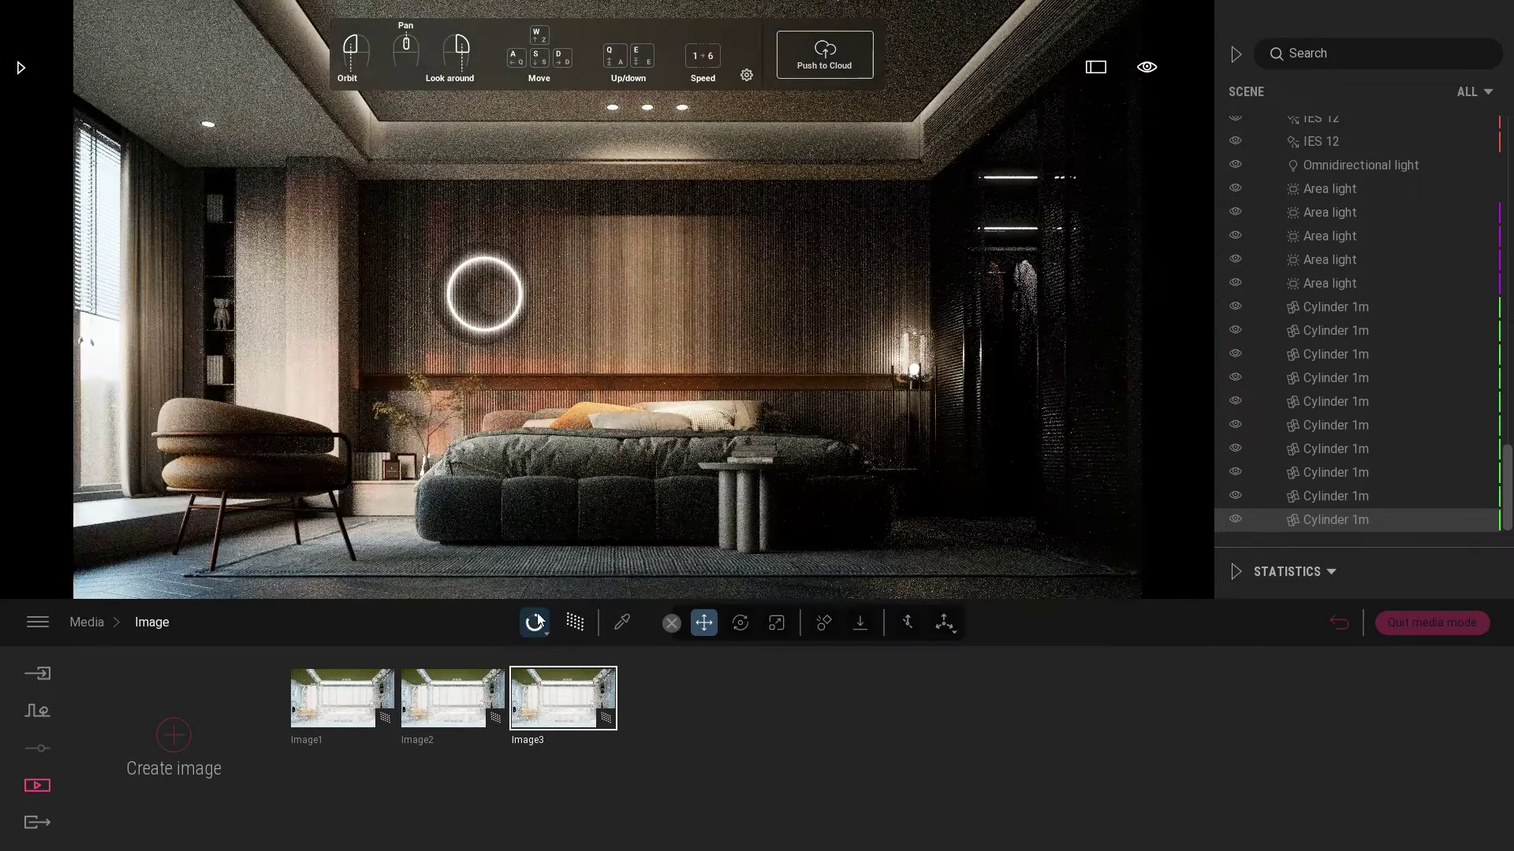
left_click(1408, 623)
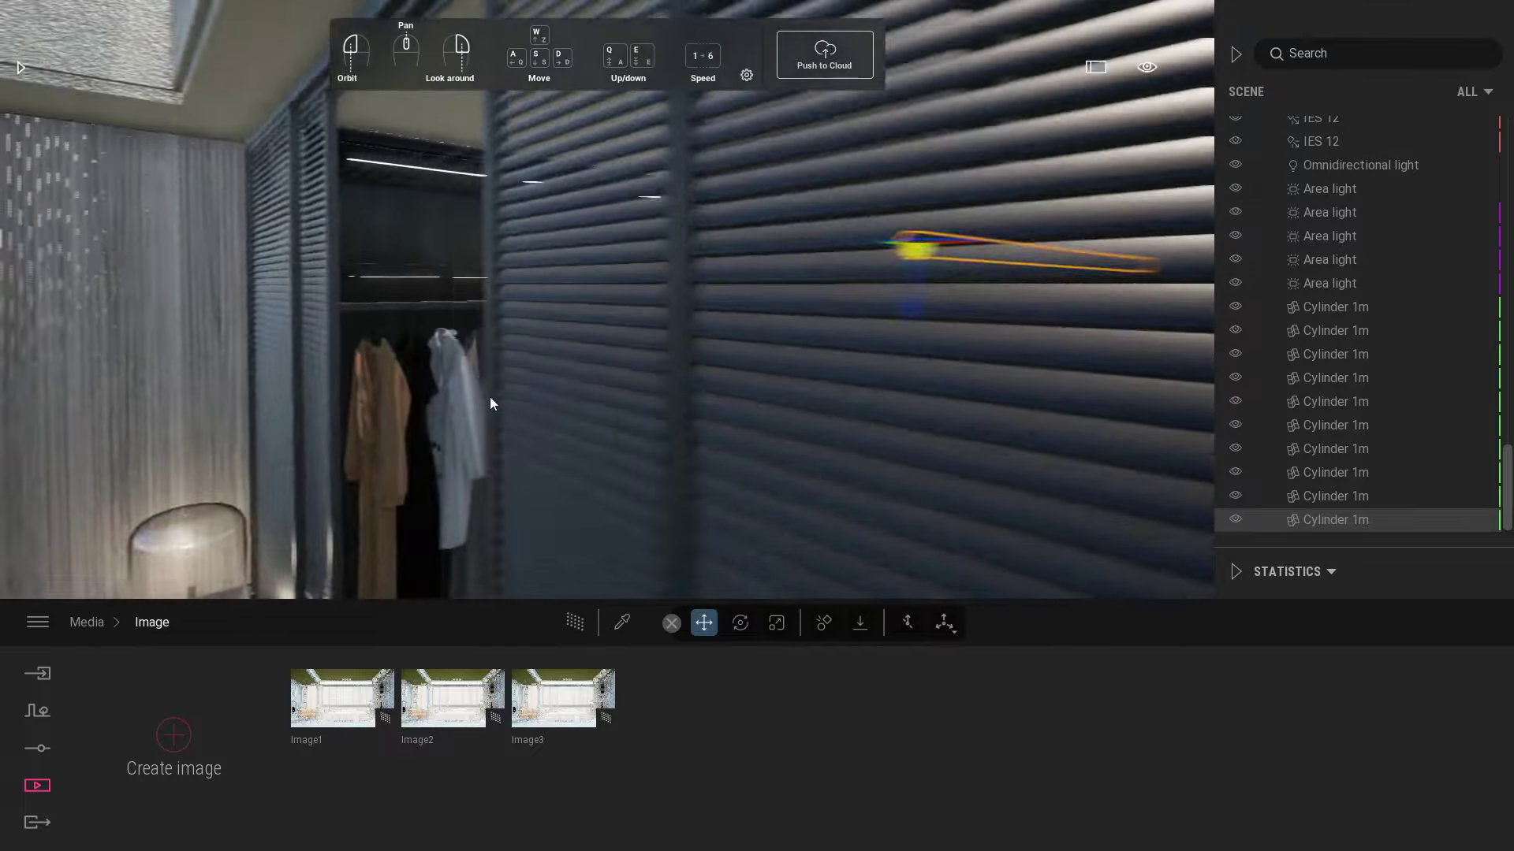
- Import the Component_39 SketchUp ceiling light from the ceiling folder of the object library as geometry
key("w")
right_click_drag(490, 396, 473, 339)
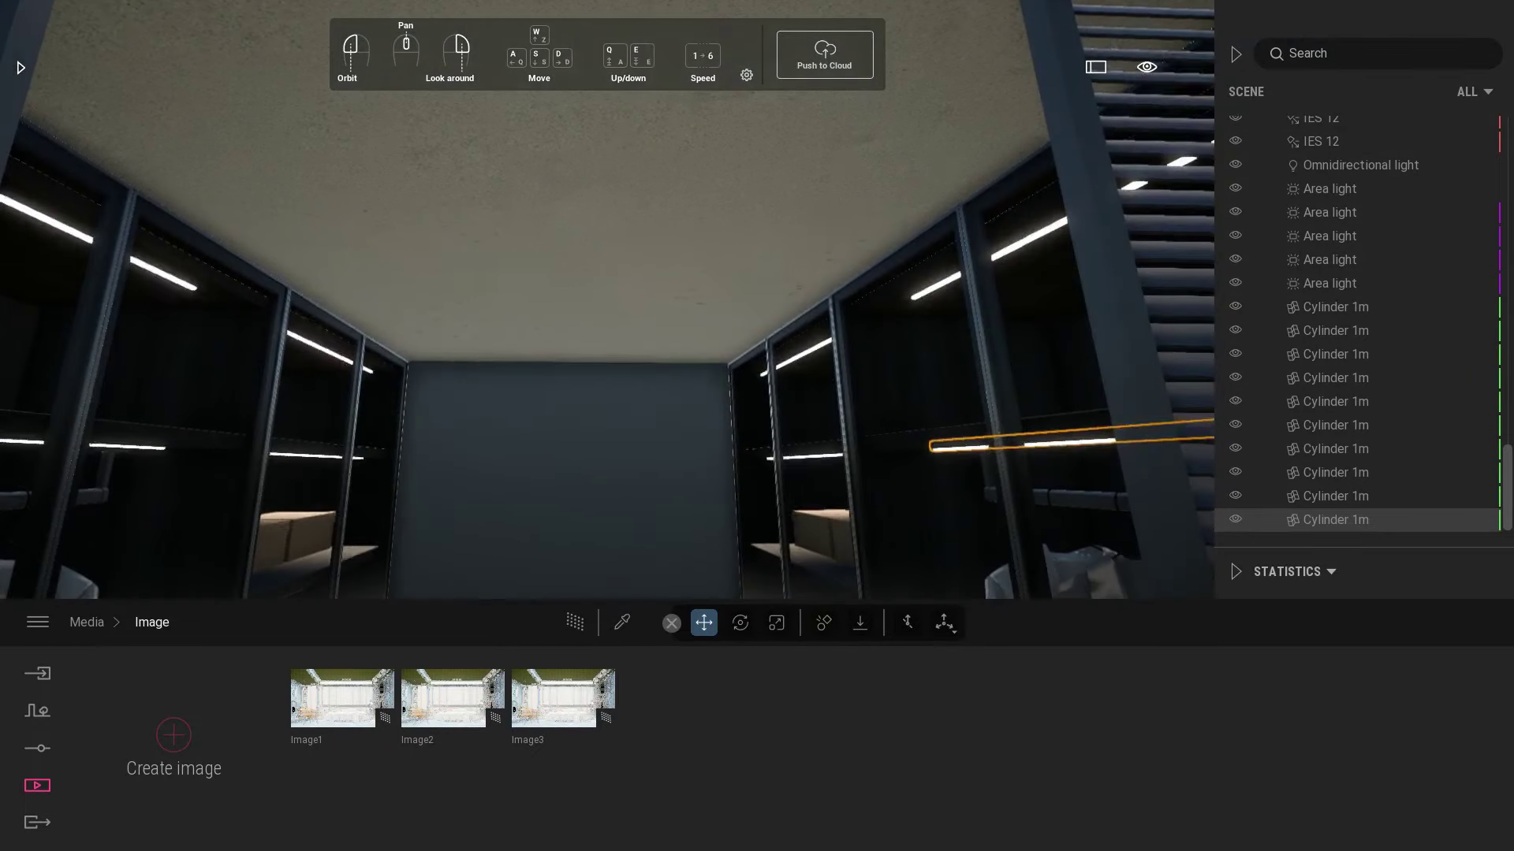
left_click(177, 738)
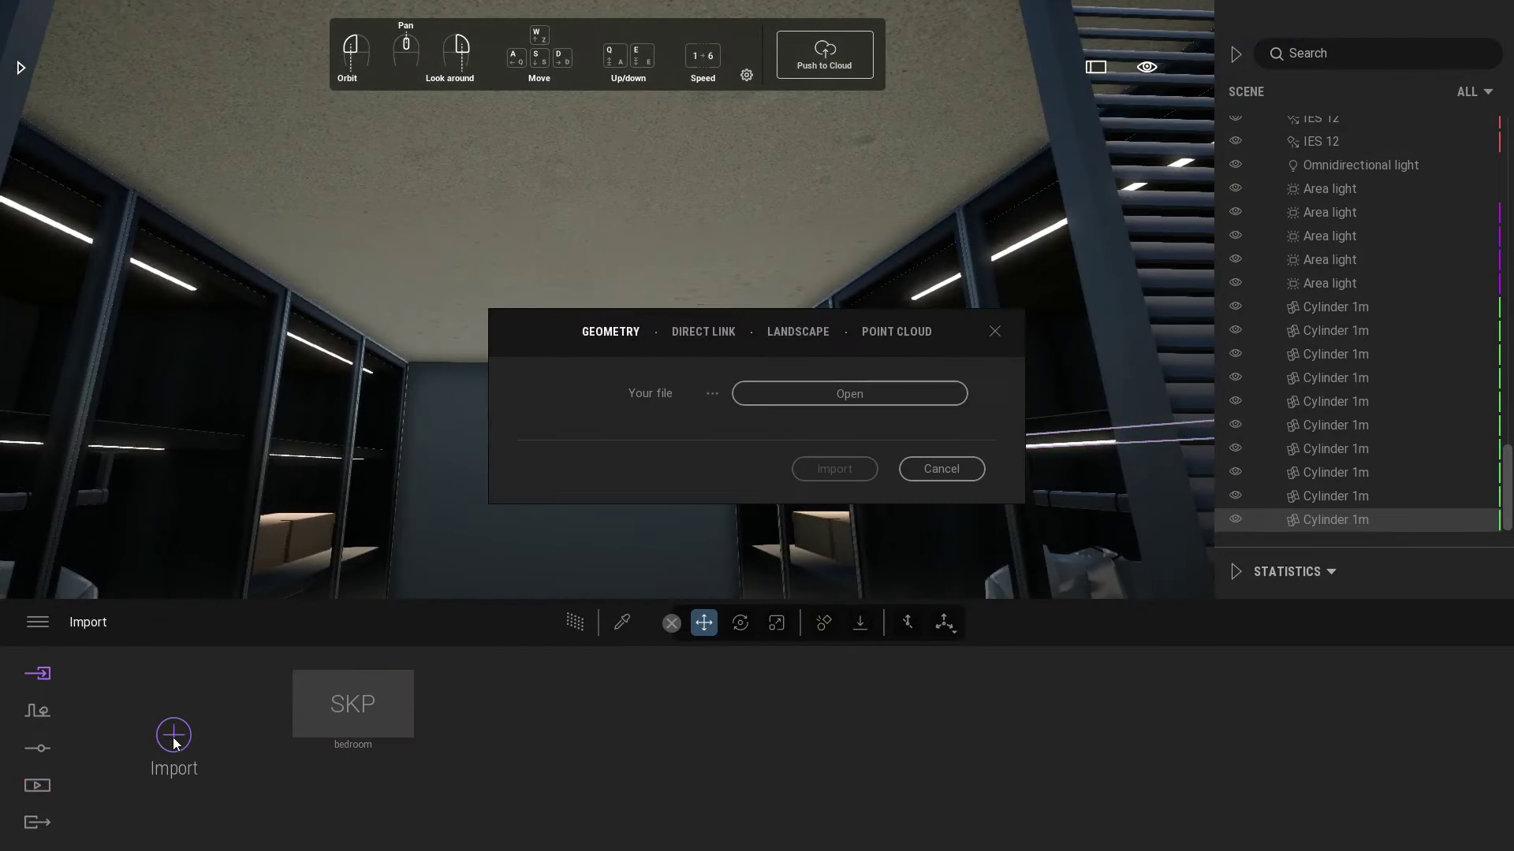
left_click(815, 398)
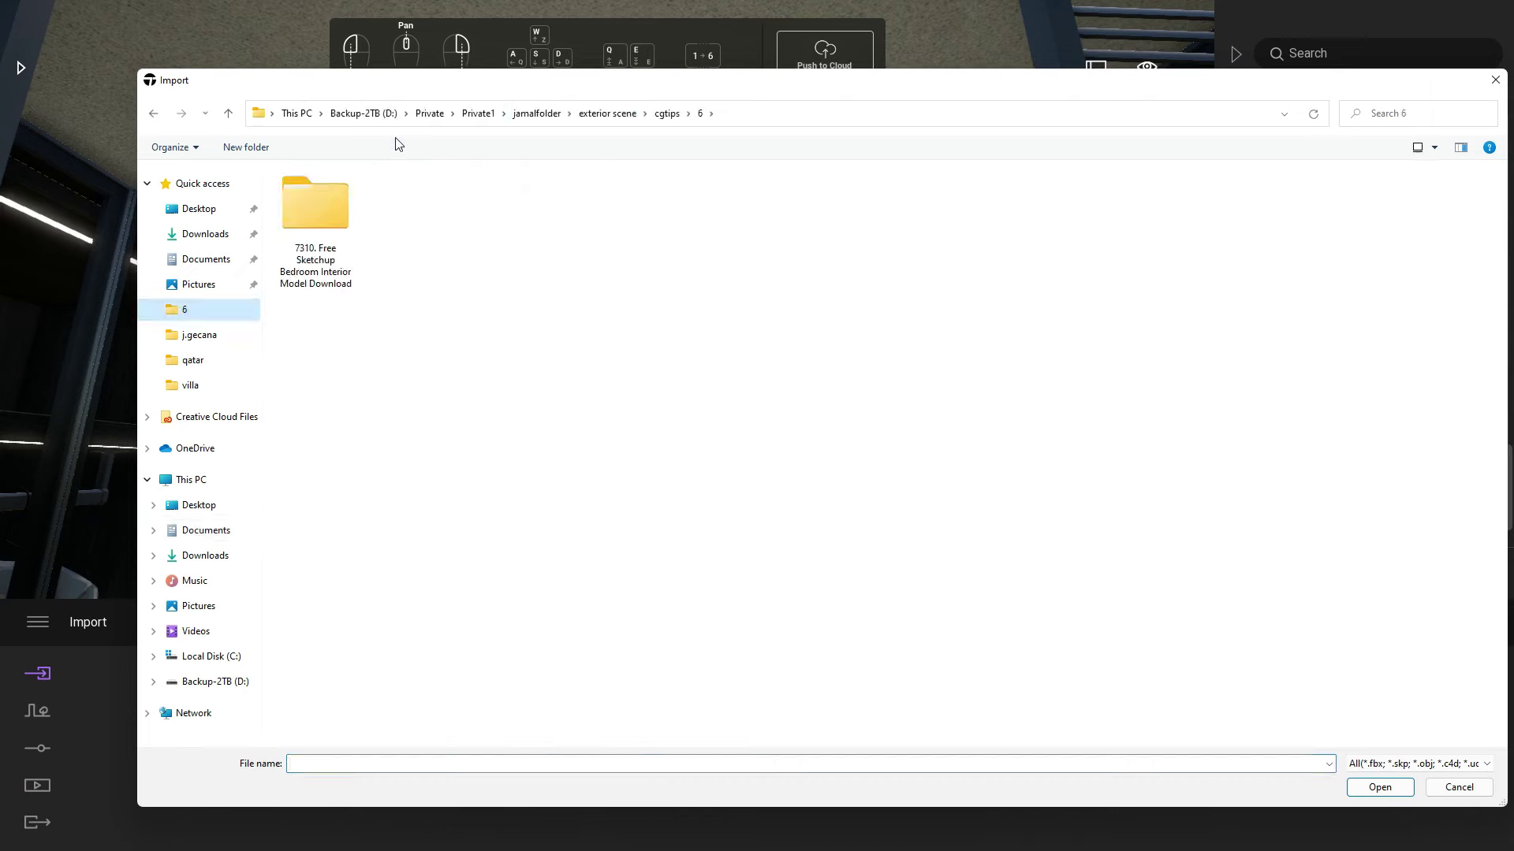
left_click(482, 113)
scroll(316, 481, "down", 1)
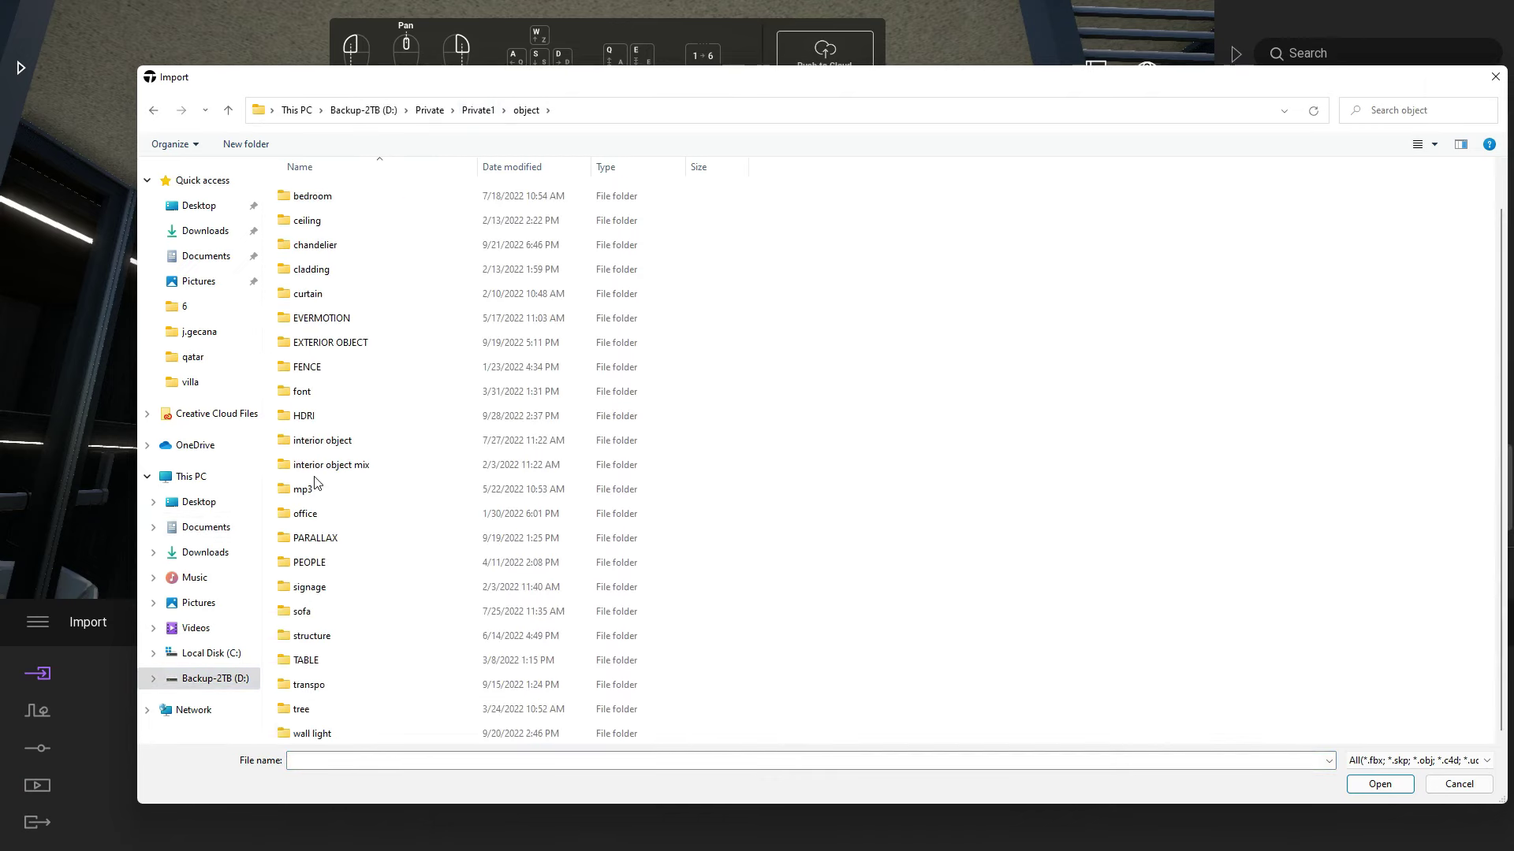
double_click(338, 217)
left_click(836, 637)
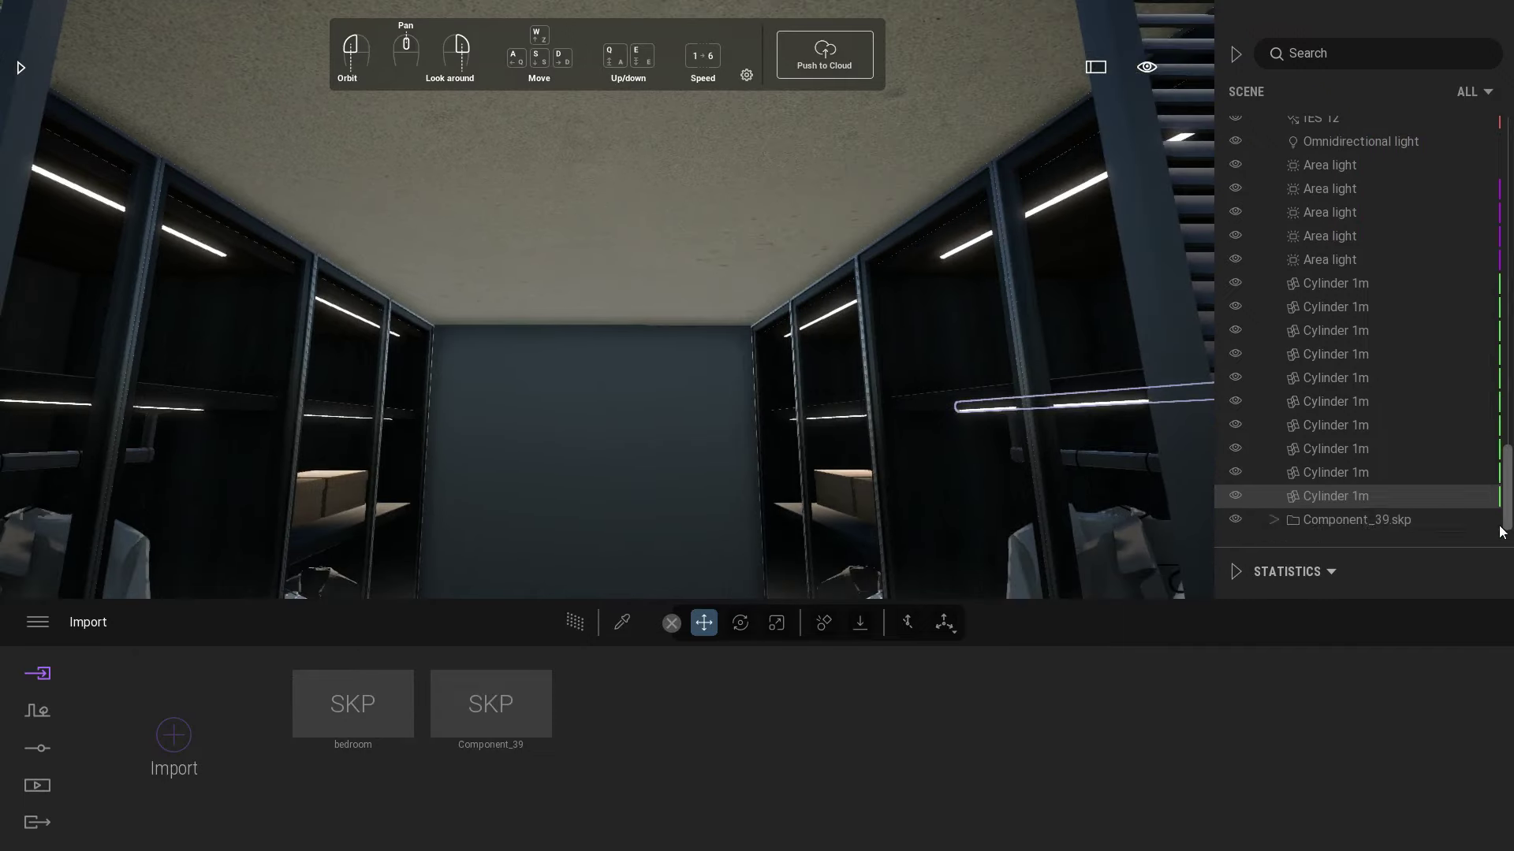
- Move the imported Component_39 ceiling light horizontally into the aisle of the walk-in wardrobe
right_click_drag(843, 494, 1034, 421)
left_click_drag(1036, 427, 875, 526)
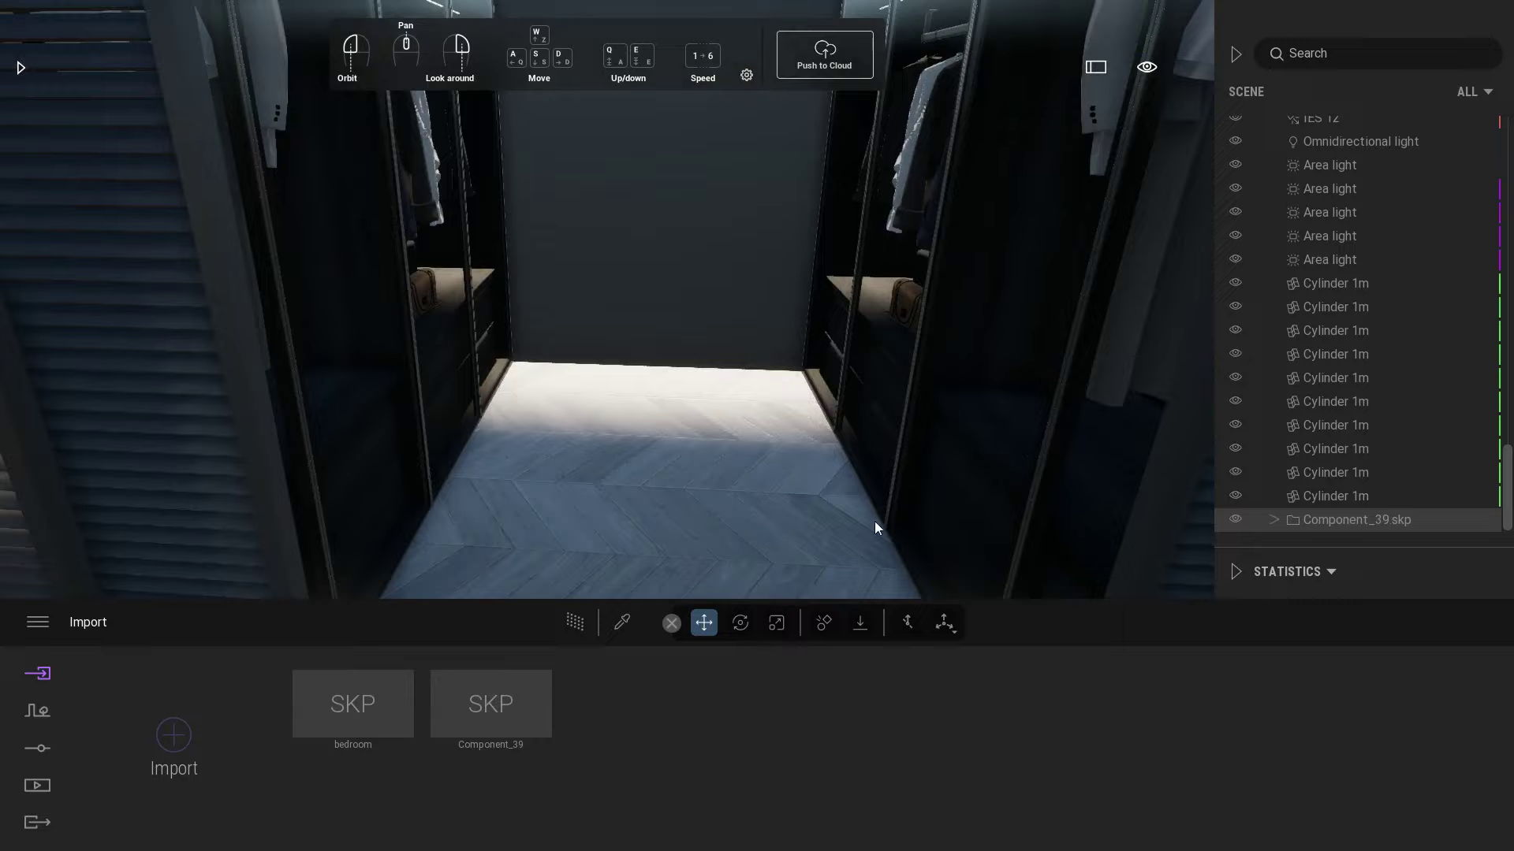
left_click_drag(717, 590, 868, 477)
scroll(866, 477, "down", 10)
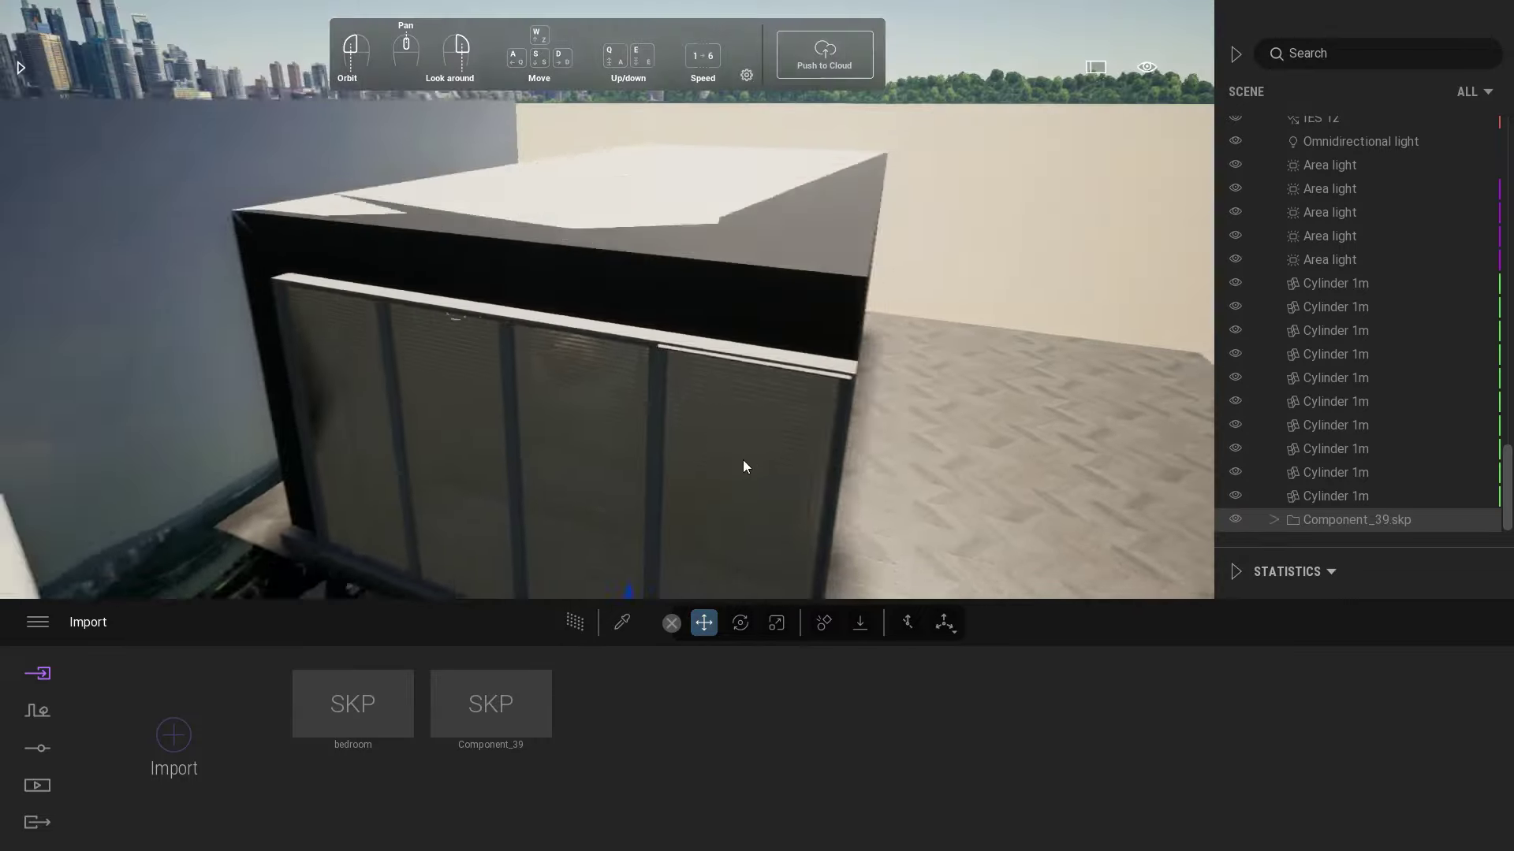
right_click_drag(743, 461, 283, 447)
left_click_drag(284, 453, 428, 364)
right_click_drag(995, 465, 896, 424)
left_click_drag(277, 503, 1000, 210)
right_click_drag(1000, 210, 861, 253)
key("w")
key("s")
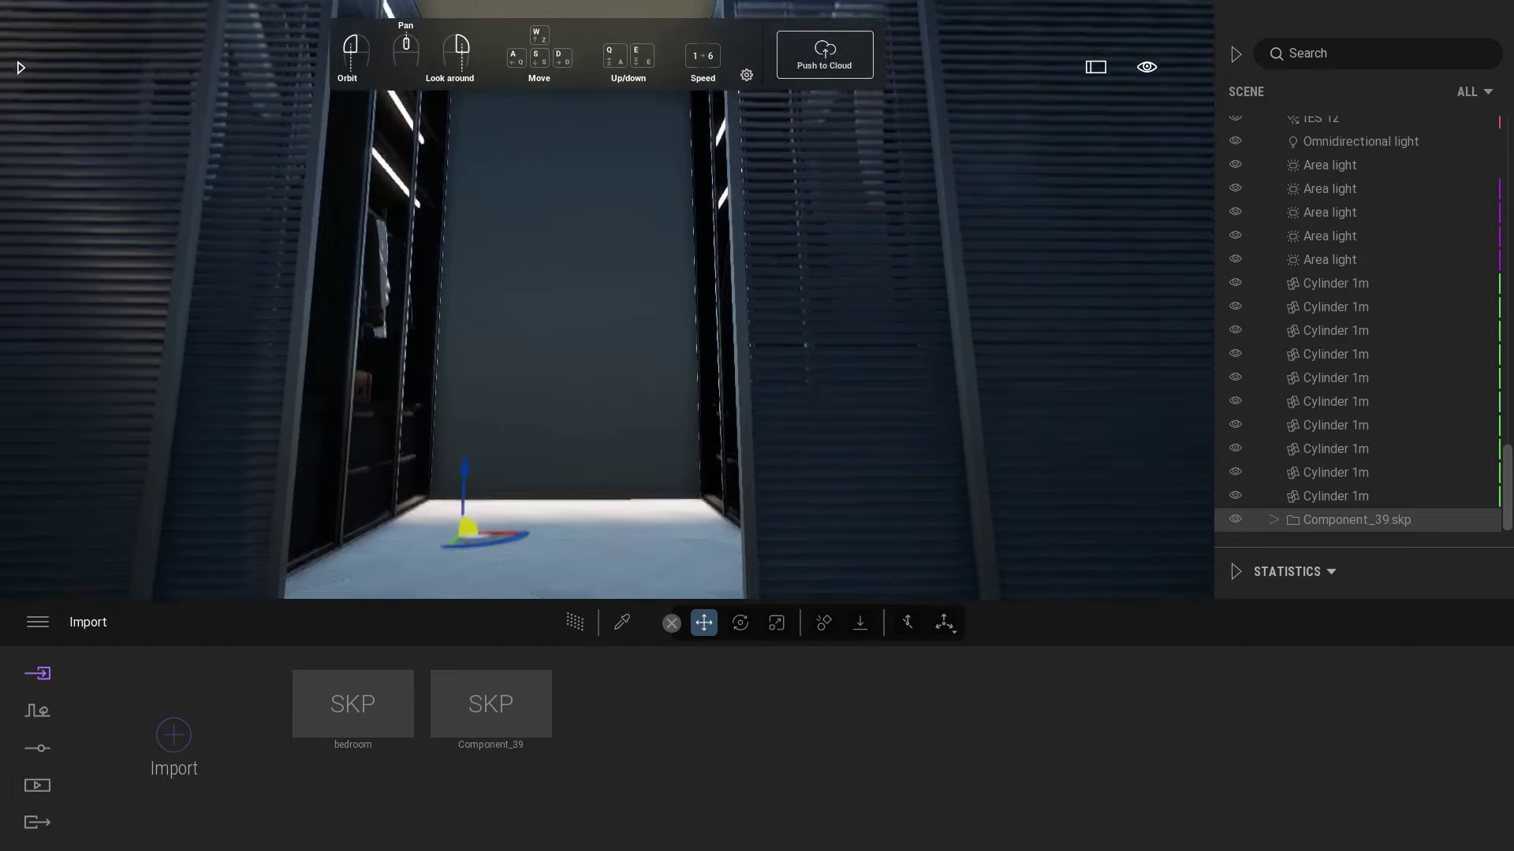
- Raise the imported downlight to the walk-in wardrobe's ceiling and align it between the two wardrobe rows
left_click_drag(534, 331, 595, 71)
right_click_drag(595, 71, 621, 466)
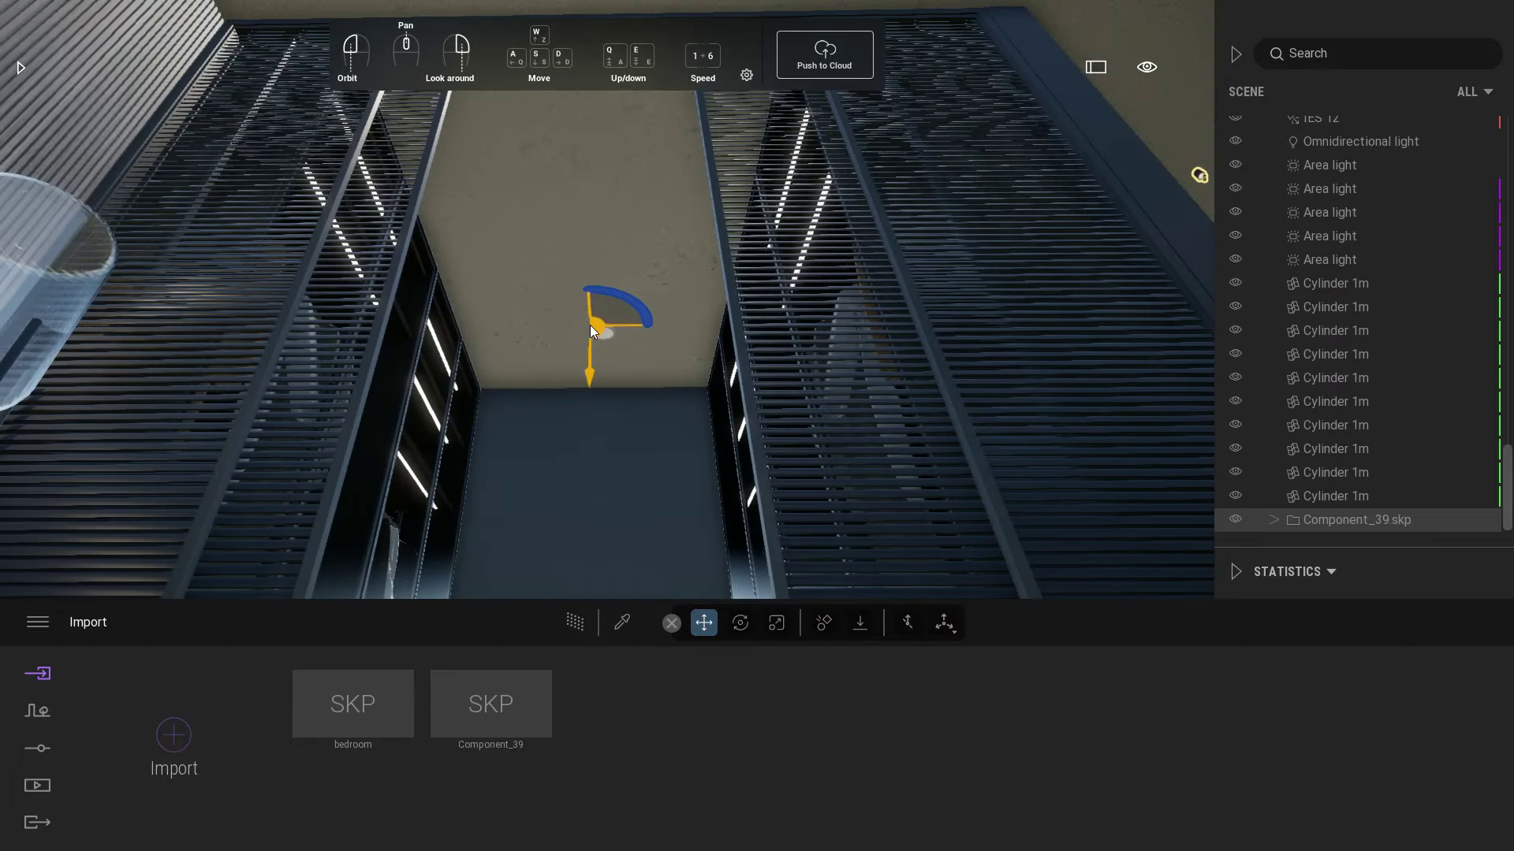
key("q")
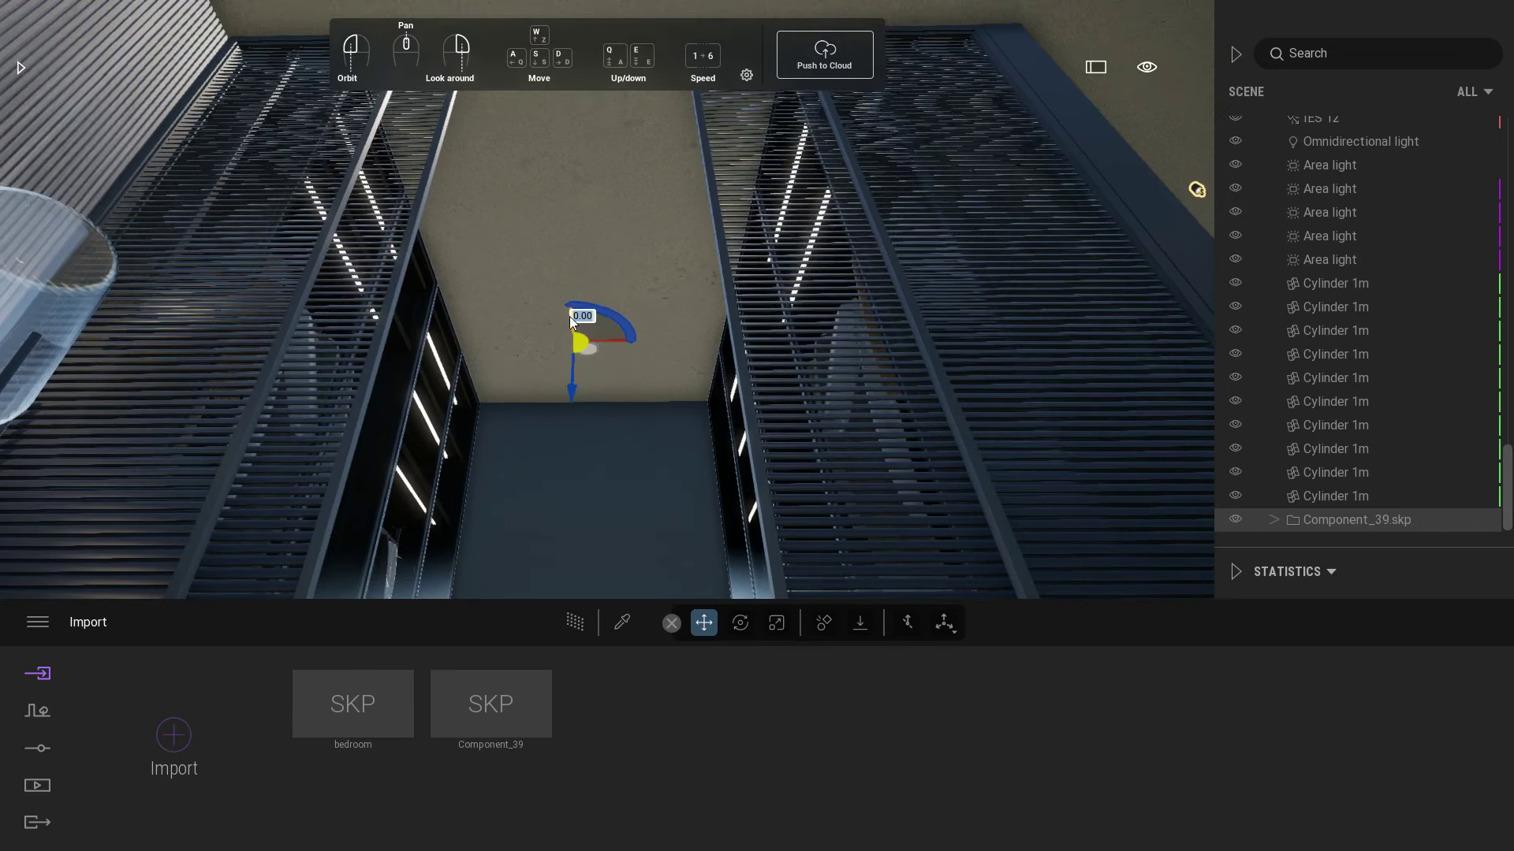
key("w")
mouse_move(598, 381)
right_mouse_down()
mouse_move(618, 387)
mouse_move(612, 376)
right_mouse_up()
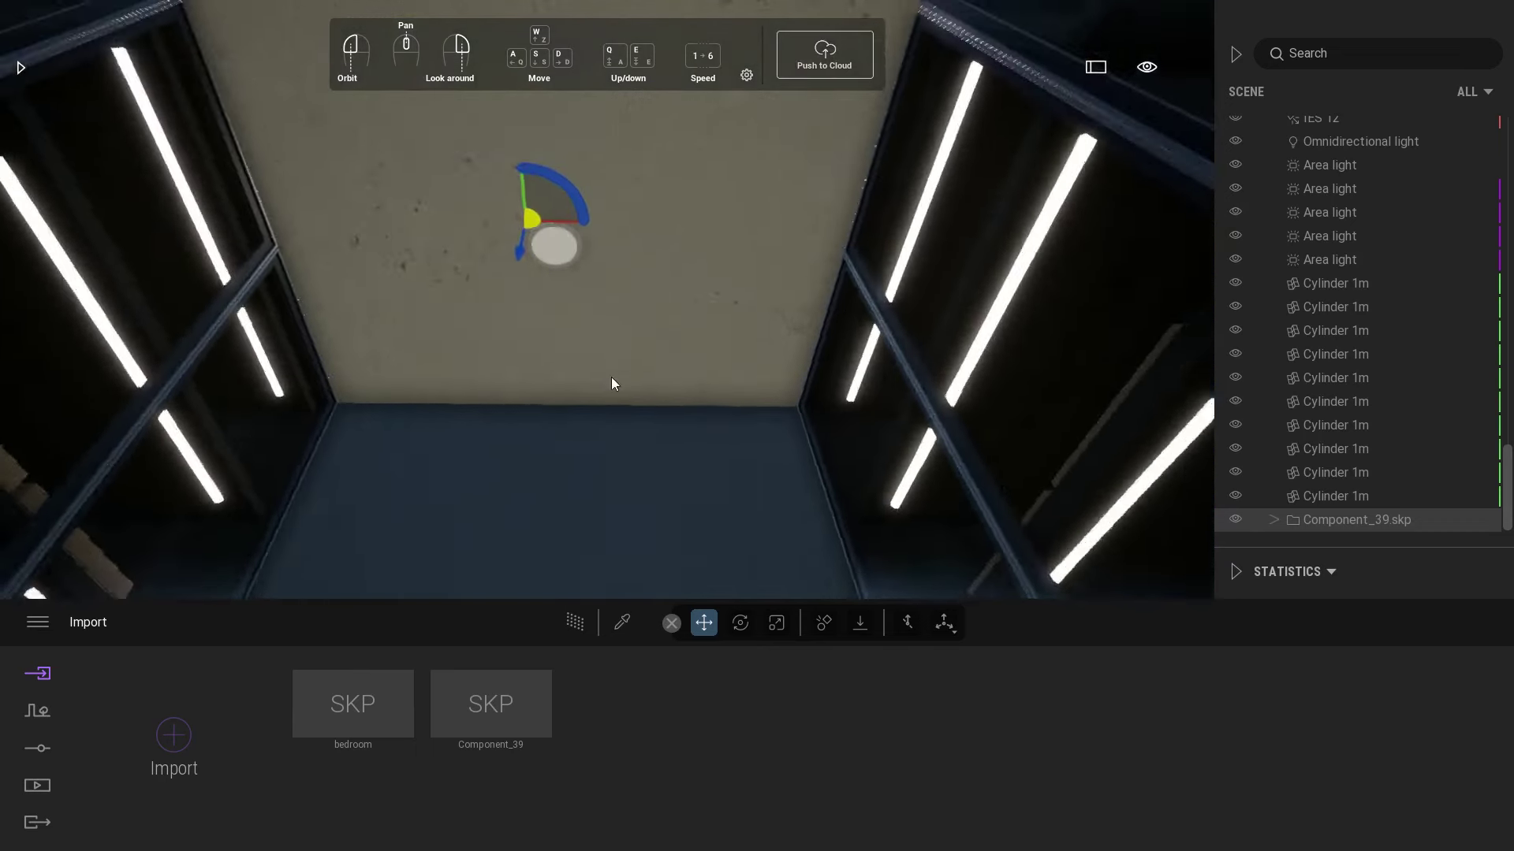
- Copy the downlight as one instance, 1.22 m along the walk-in wardrobe's ceiling towards the entrance
key("q")
key("q")
left_click_drag(556, 410, 588, 159)
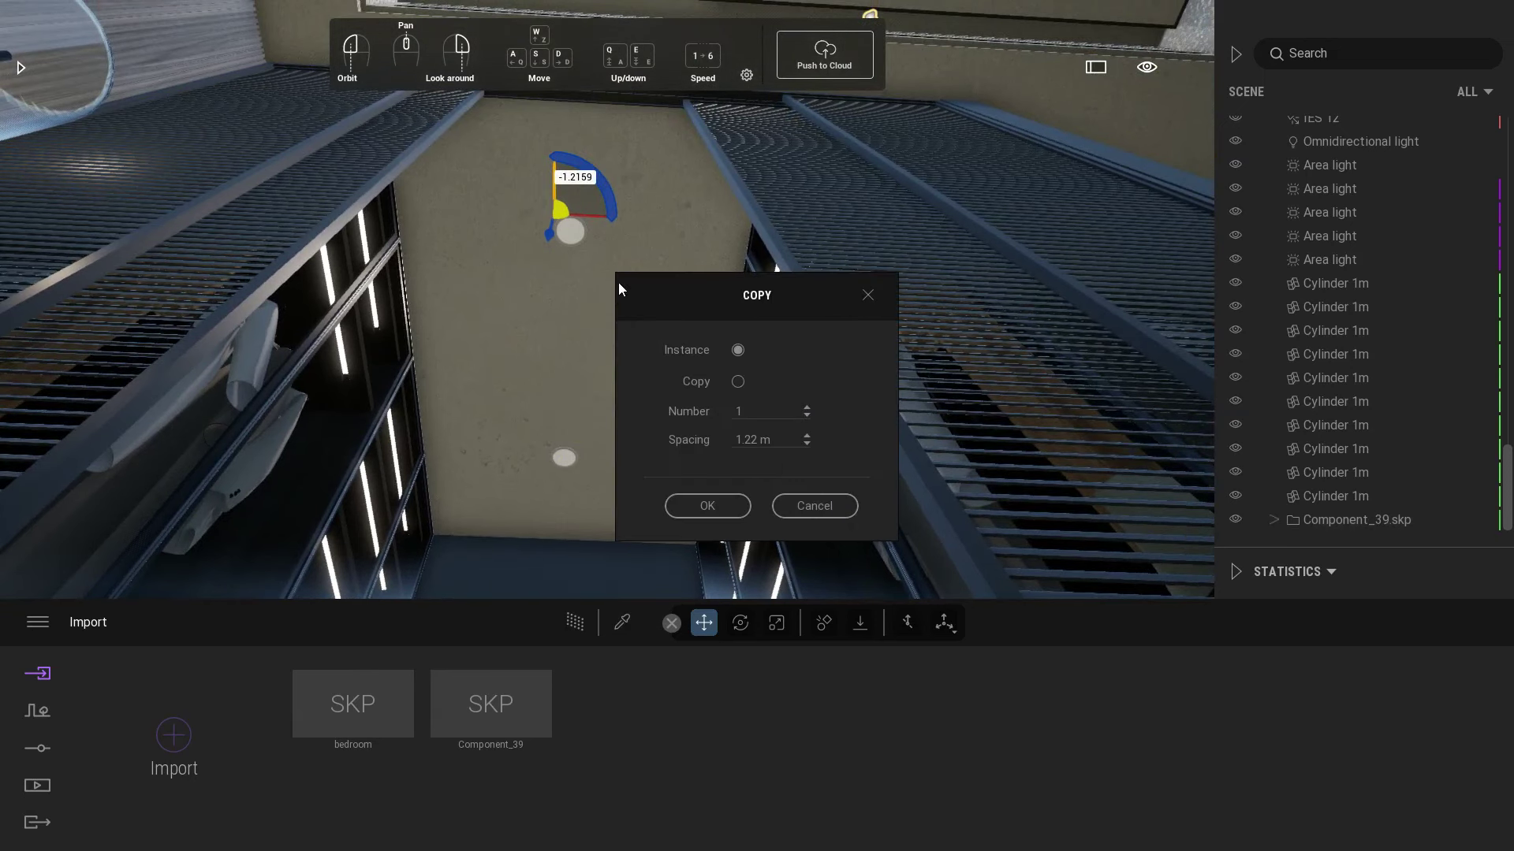
left_click(707, 505)
scroll(603, 449, "up", 5)
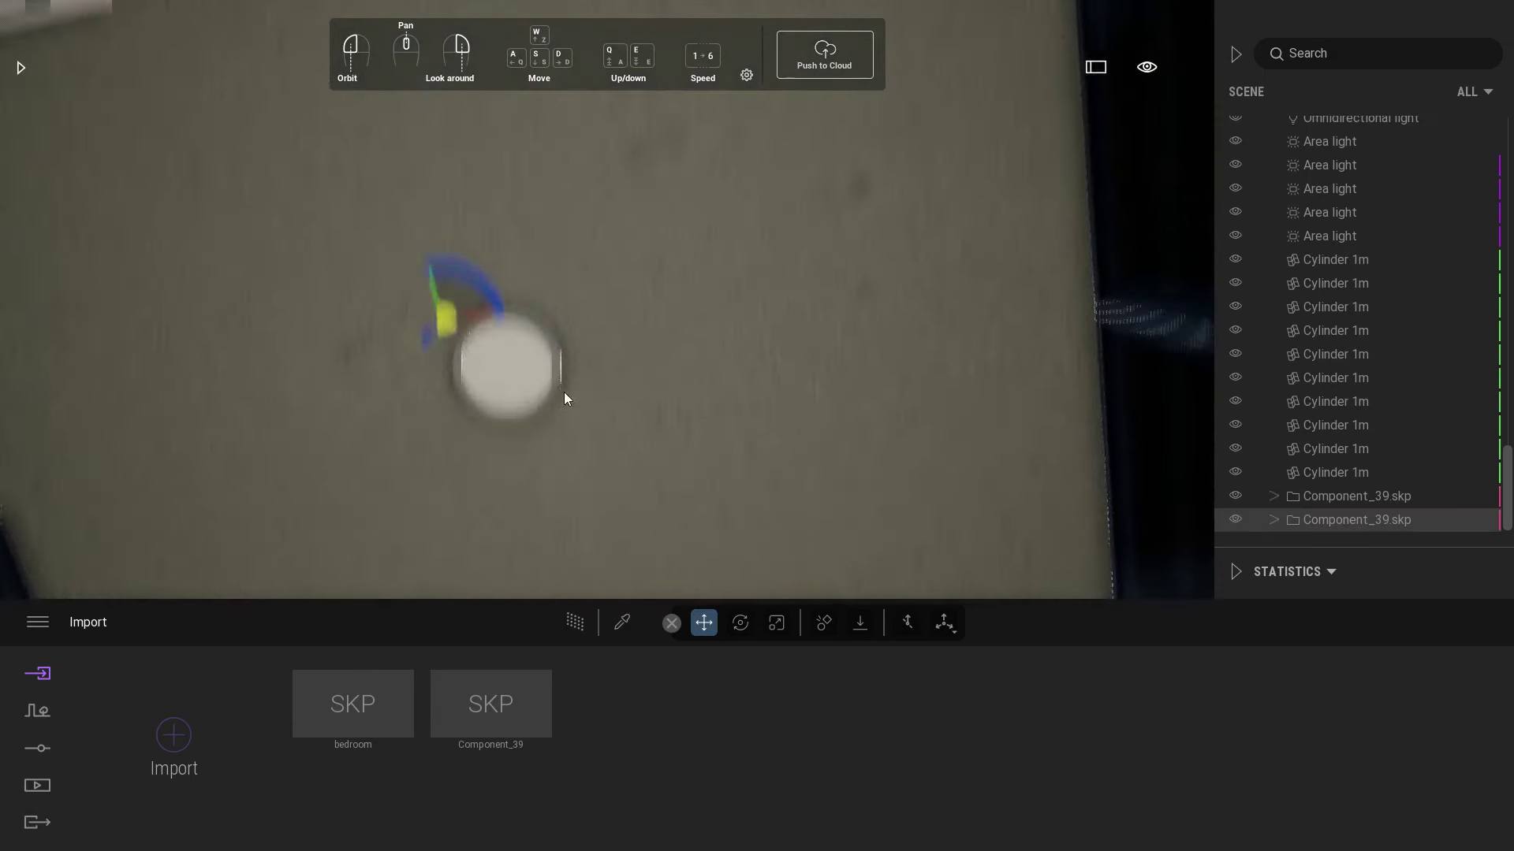
- Pick the downlight's Emissive material and set its glow to 25 nit
left_click(622, 623)
left_click(480, 332)
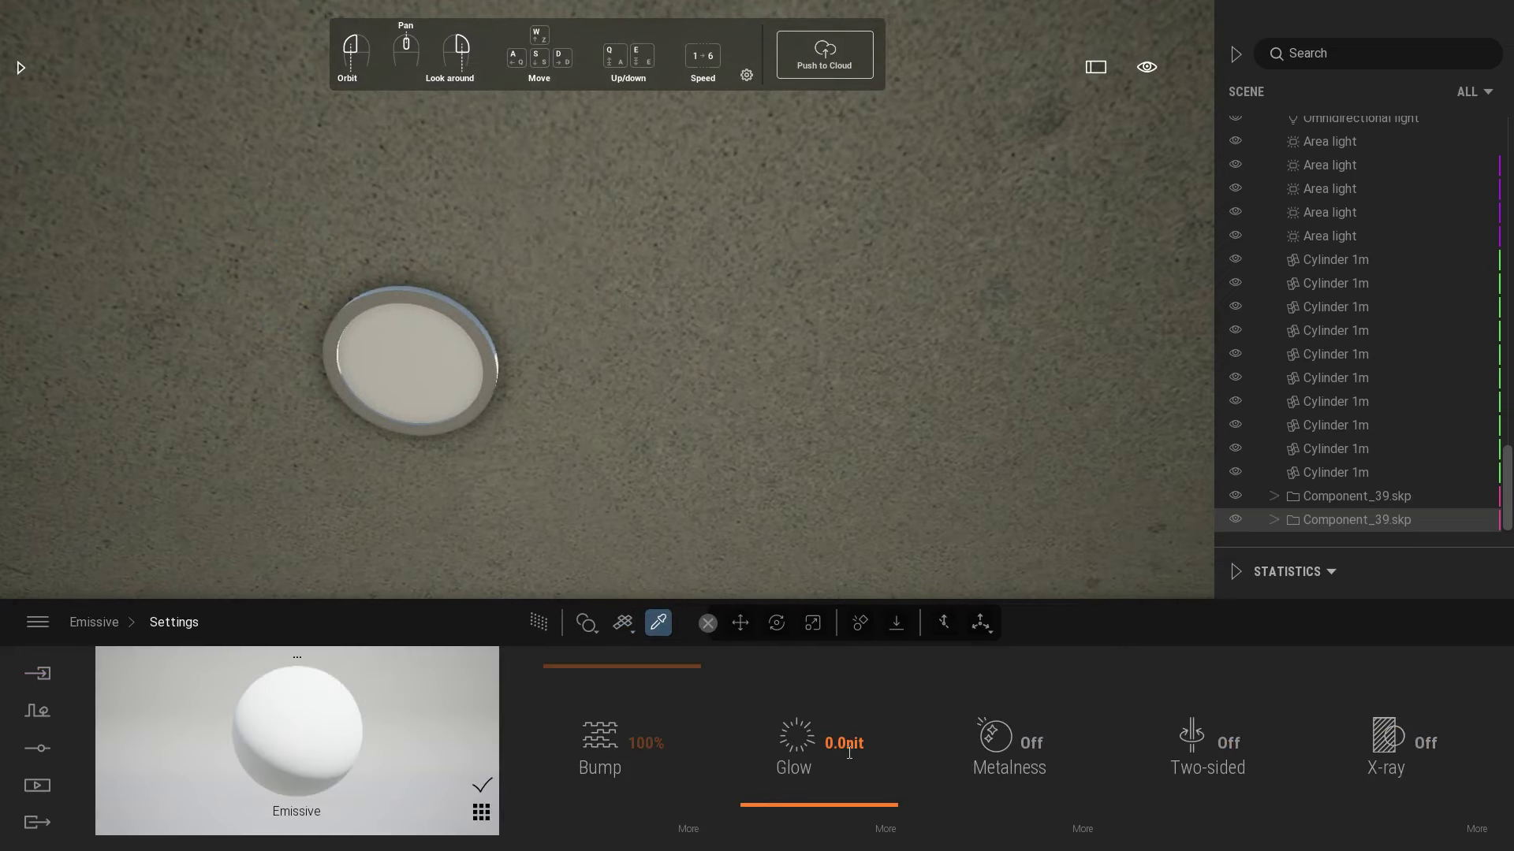
type("25")
key("Return")
scroll(607, 351, "down", 5)
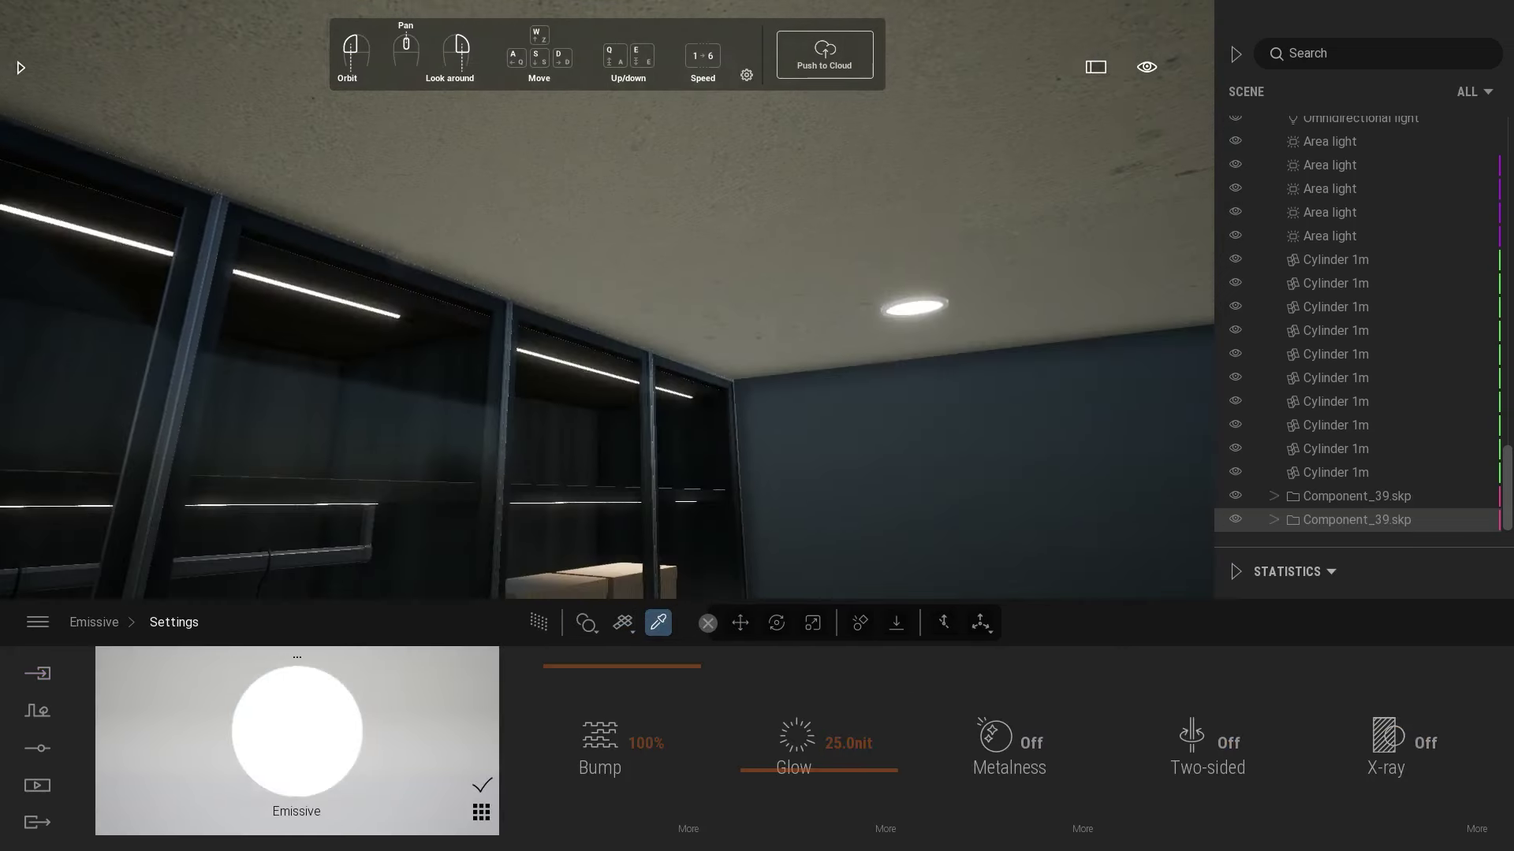
- Preview Image3 to check the glowing downlights, and leave the image view
left_click(76, 793)
left_click(536, 707)
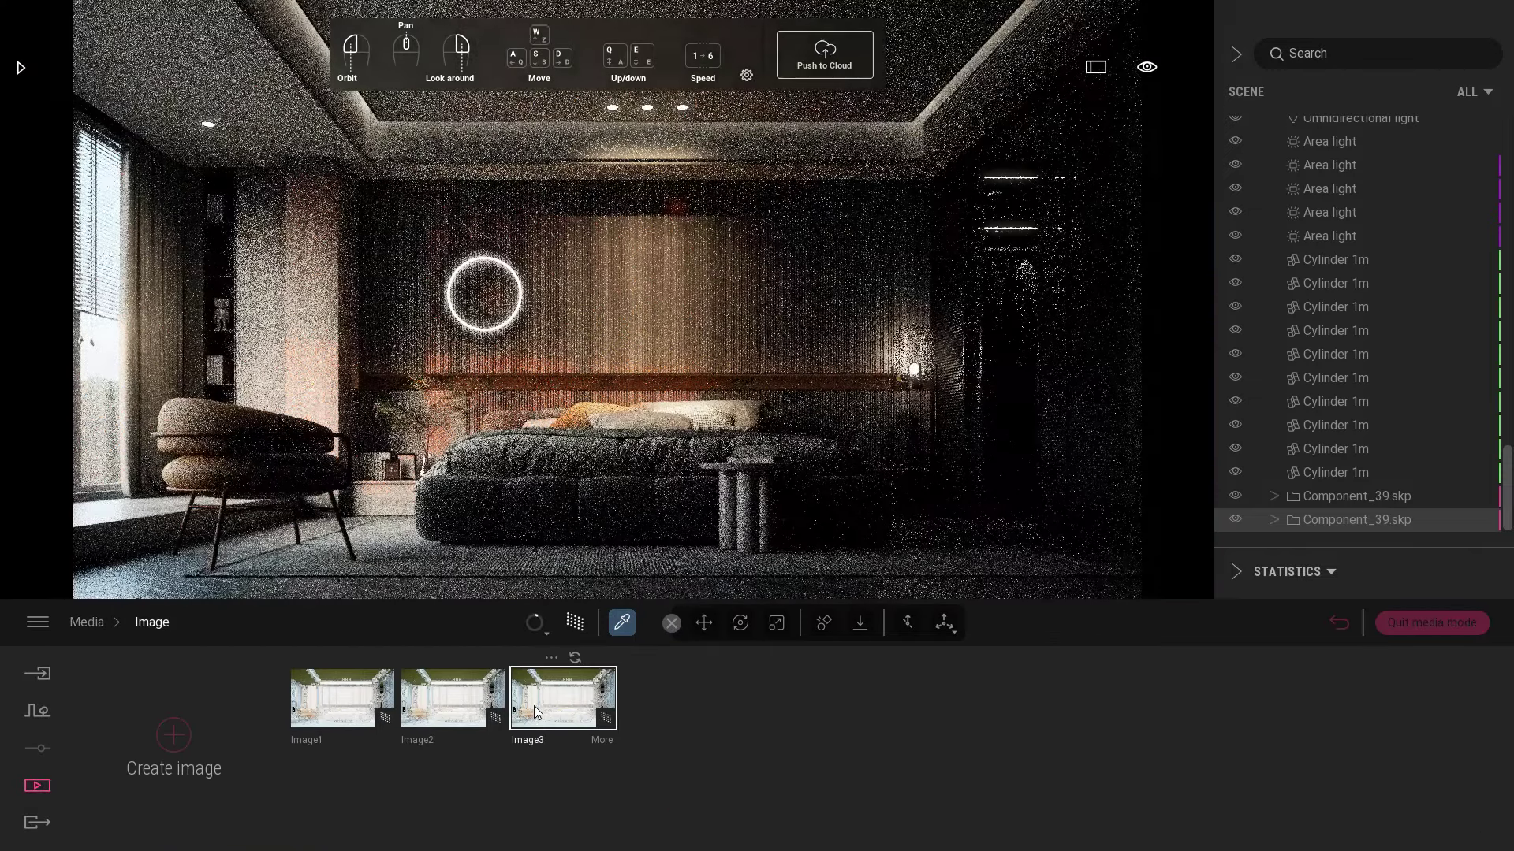
left_click(1436, 622)
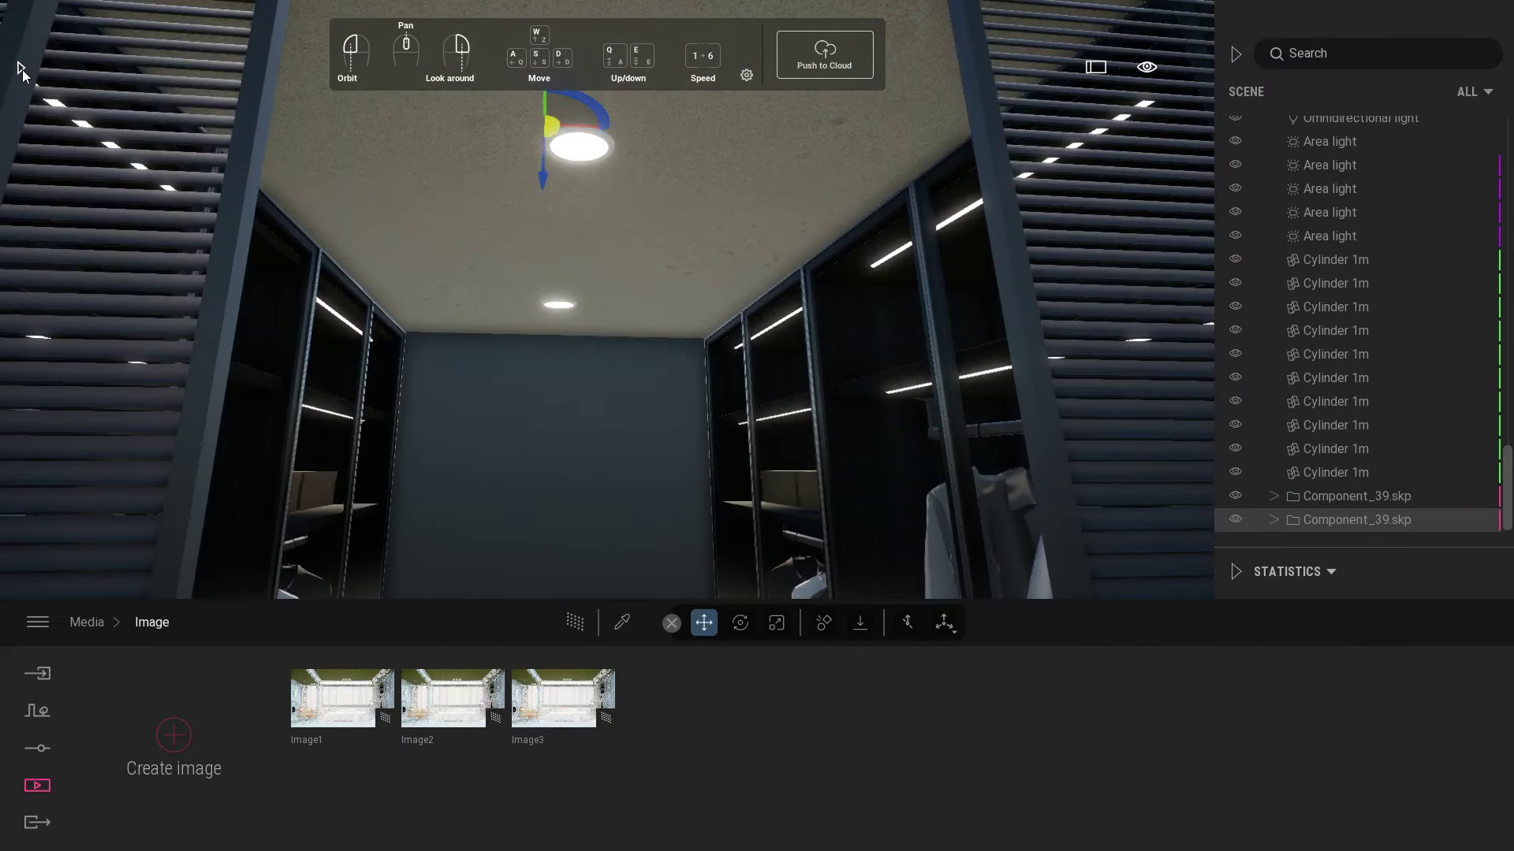
- Place an IES 12 light from the Lights library near the rear downlight of the walk-in wardrobe
left_click(22, 69)
left_click(247, 298)
scroll(181, 410, "down", 2)
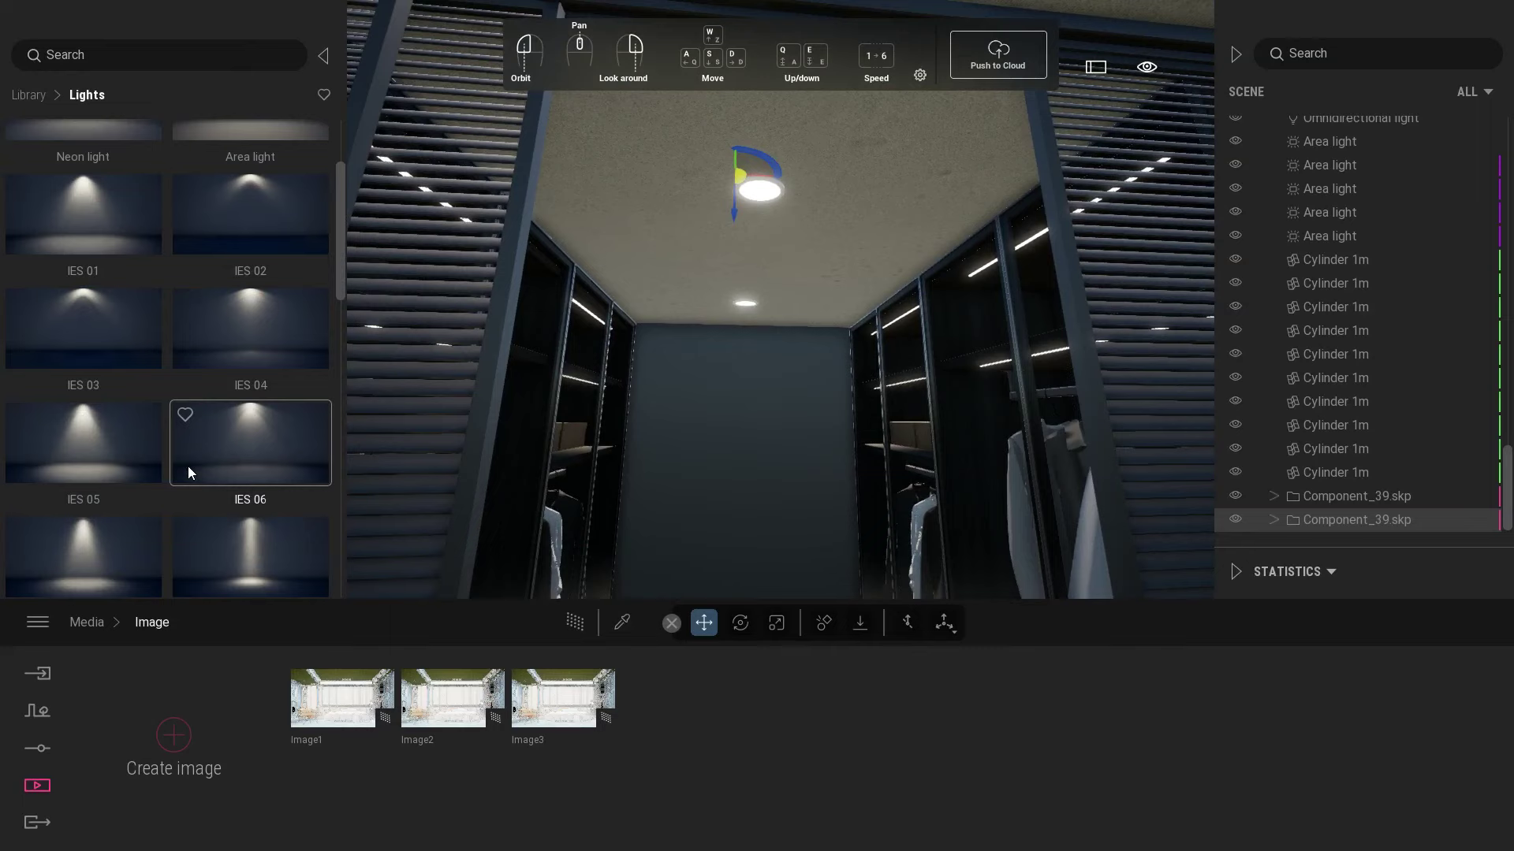
scroll(189, 465, "down", 3)
left_click_drag(197, 493, 563, 338)
left_click_drag(618, 297, 707, 348)
key("w")
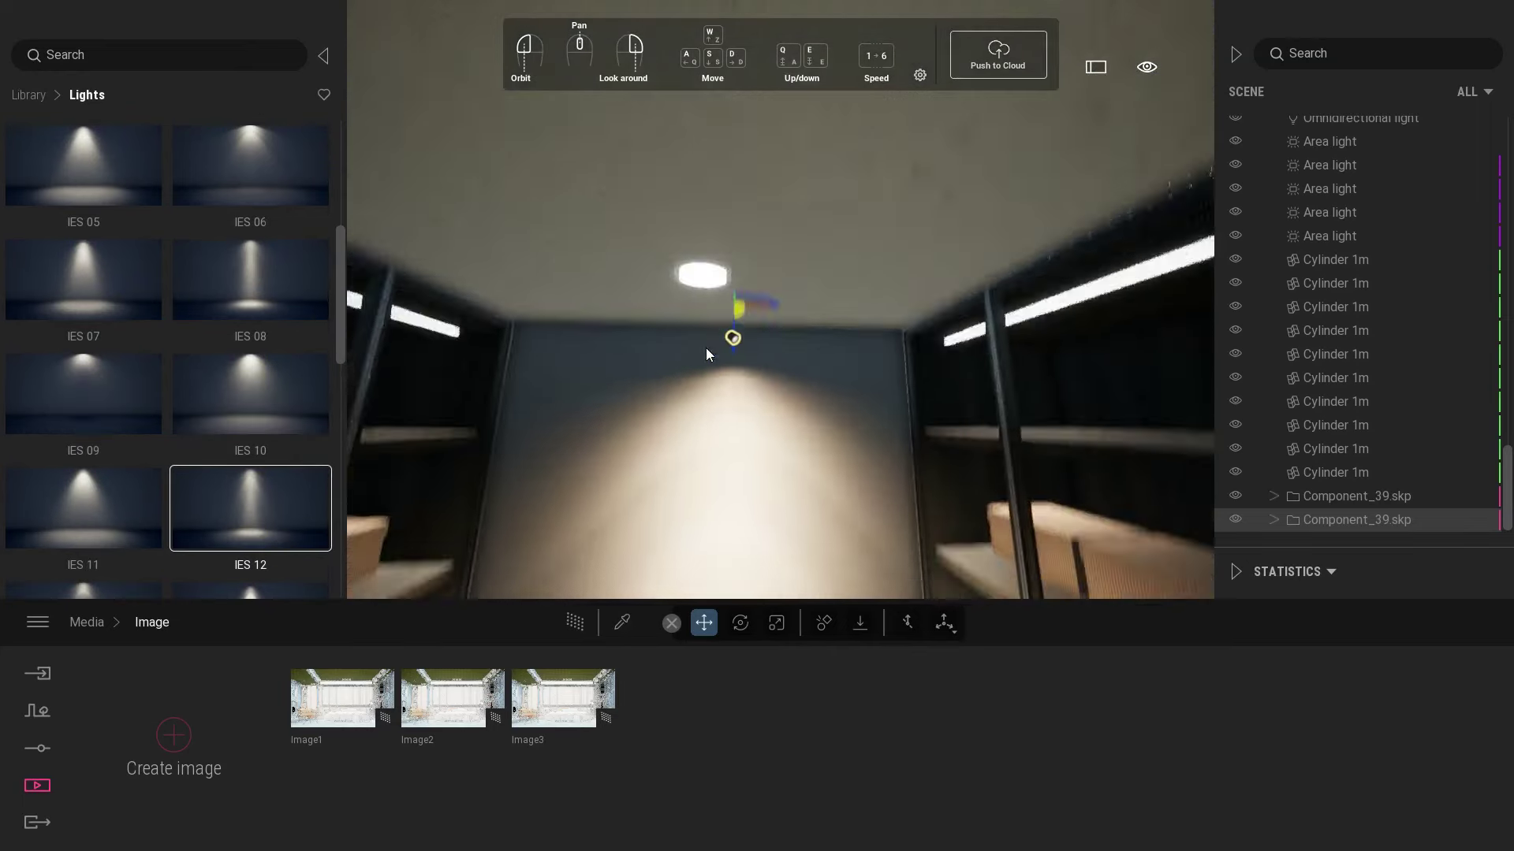
- Select the new IES 12 light near the rear downlight and set its intensity to 10 lm
right_click_drag(707, 347, 713, 181)
key("q")
left_click(712, 130)
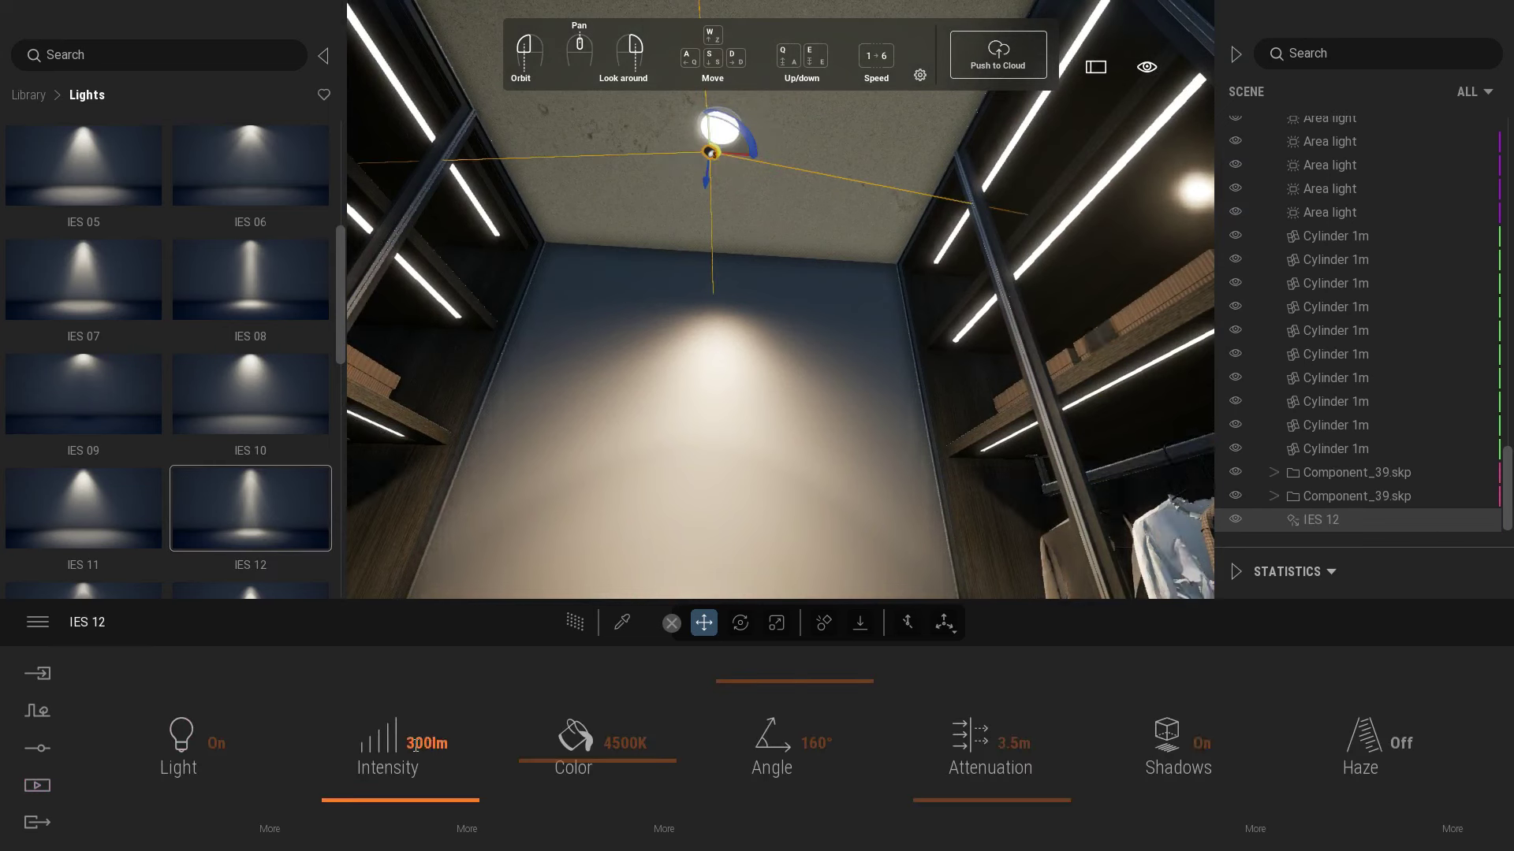
key("Return")
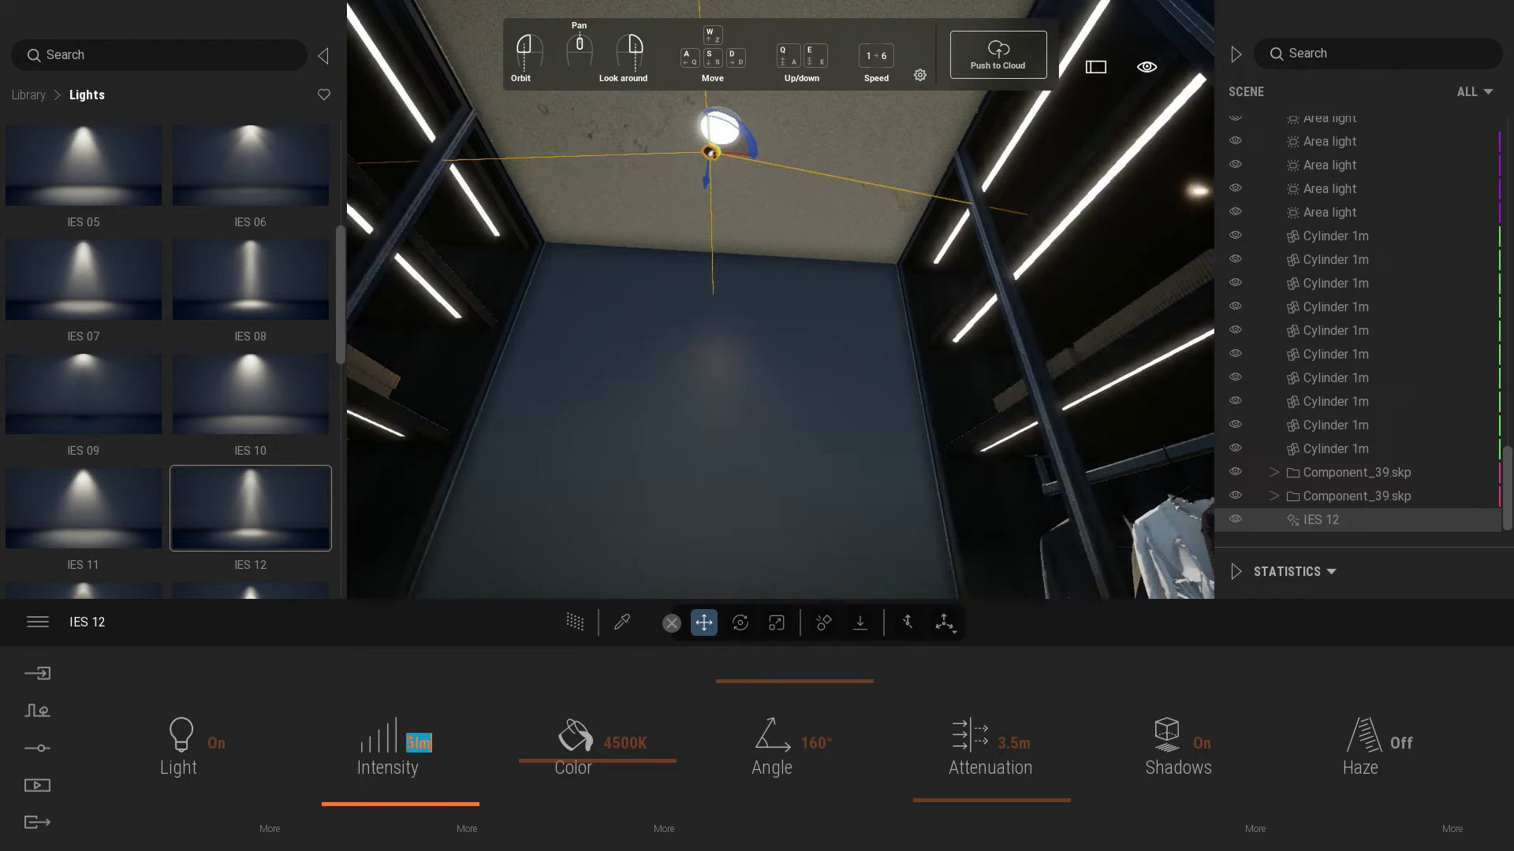
- Shift the IES 12 light horizontally so it sits directly beneath the rear ceiling downlight
right_click_drag(636, 295, 679, 160)
key("w")
key("e")
key("q")
middle_click_drag(680, 159, 680, 217)
mouse_move(680, 216)
right_mouse_down()
mouse_move(665, 202)
mouse_move(673, 101)
mouse_move(692, 199)
right_mouse_up()
left_click_drag(701, 278, 719, 278)
right_click_drag(718, 277, 679, 239)
- Preview Image3 with the new wardrobe spotlight, and check the wardrobe interior with the path tracer in the scene
key("e")
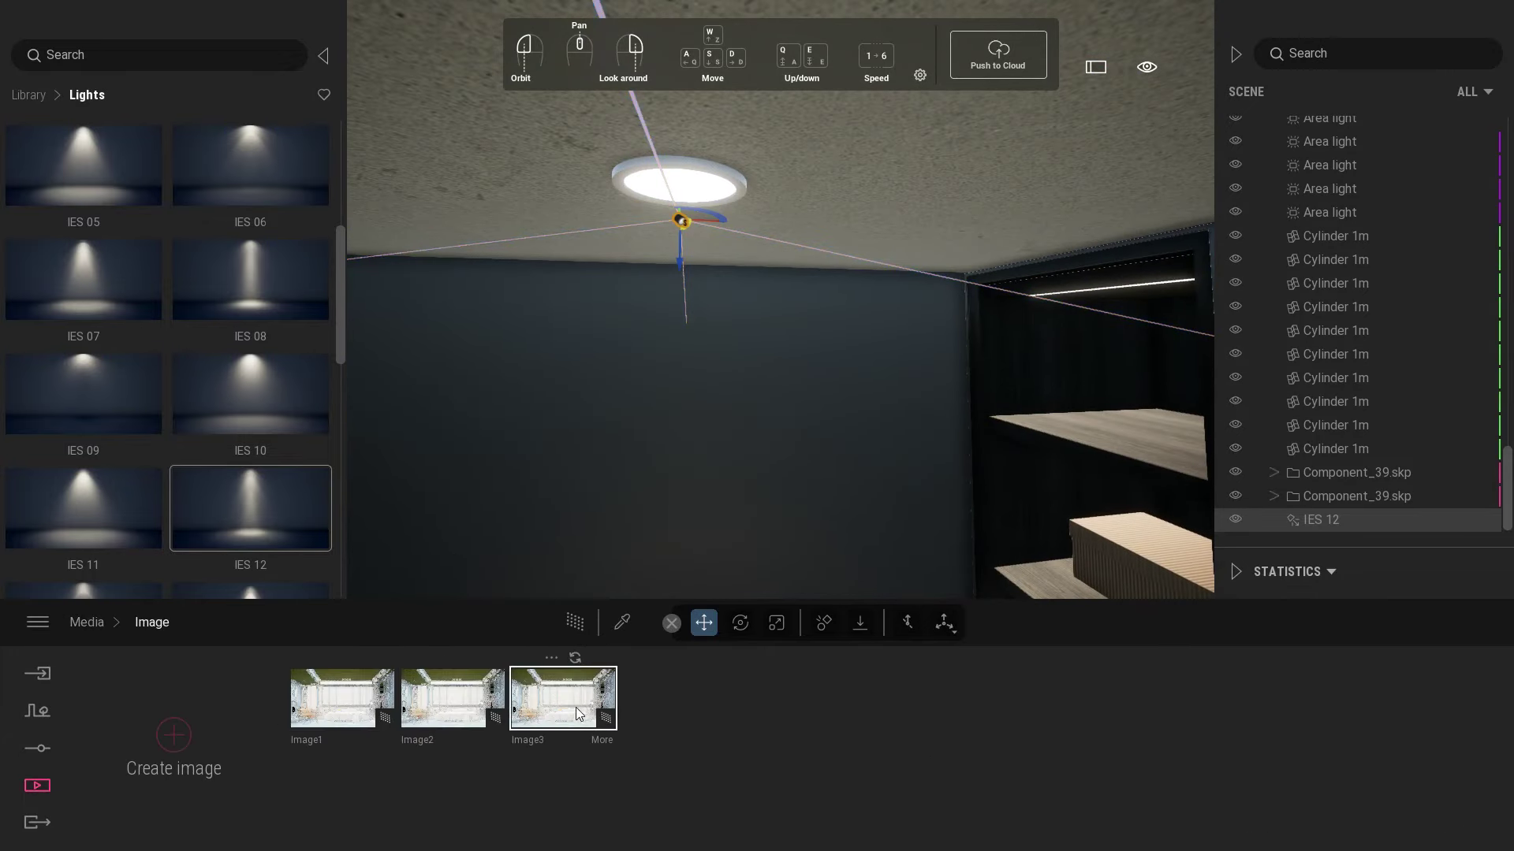
left_click(578, 713)
left_click(1422, 626)
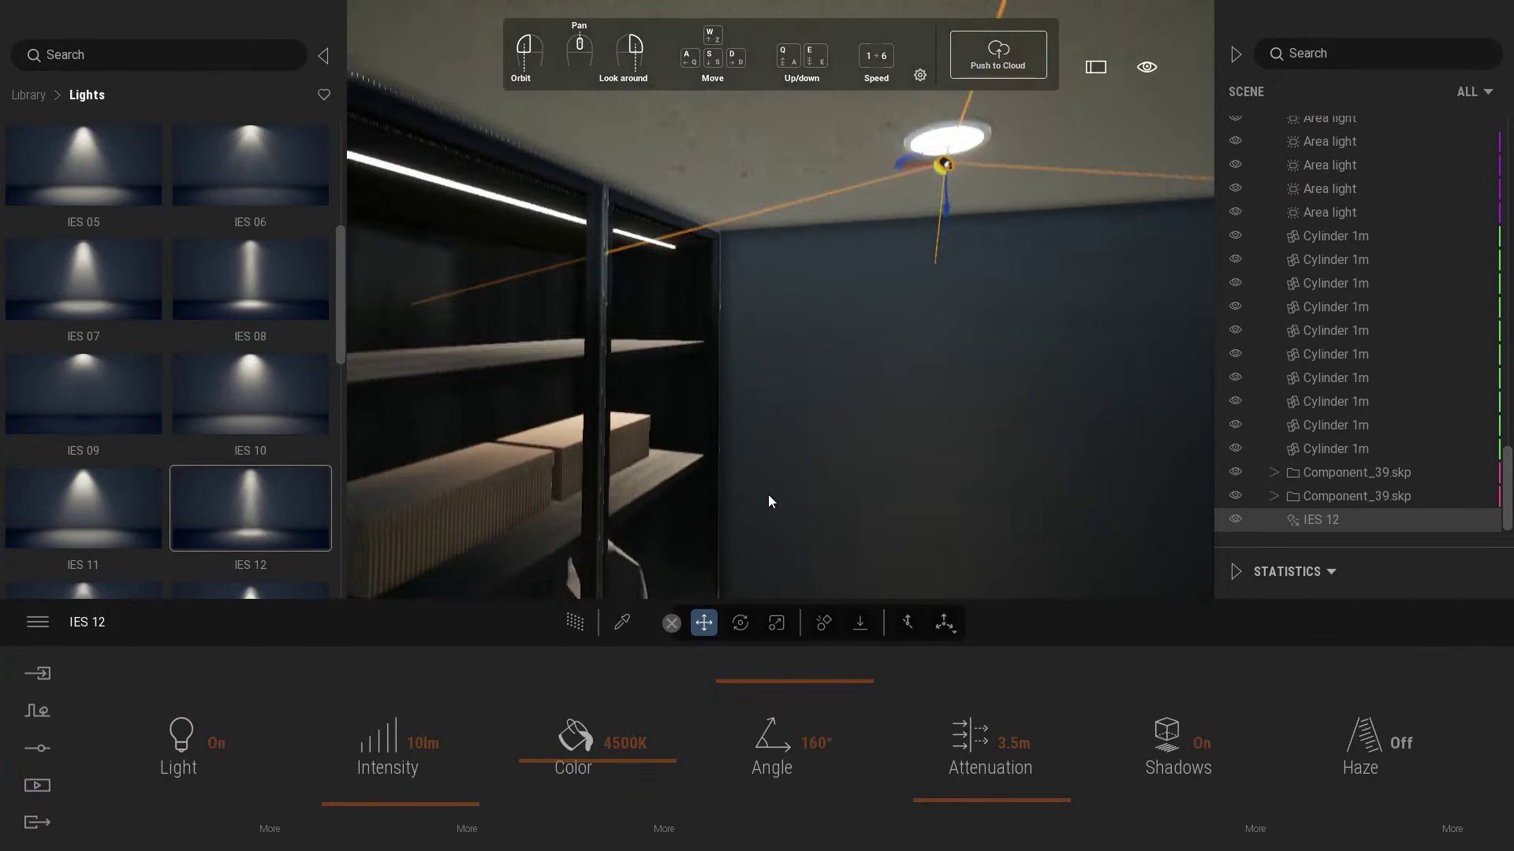
left_click(575, 623)
left_click(576, 623)
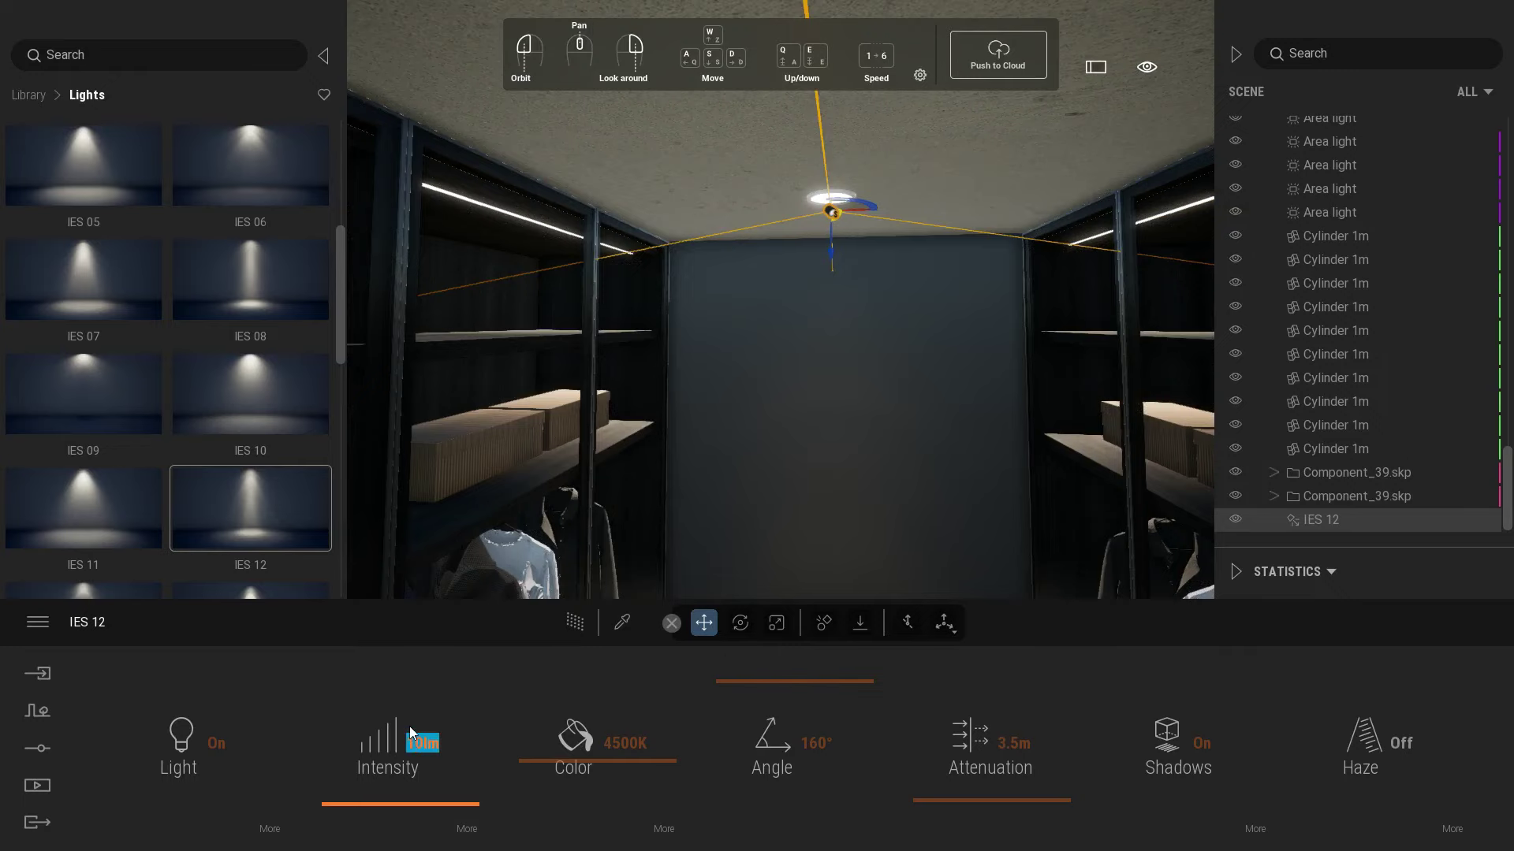
- Try an intensity of 20 lm on the rear IES 12 light and check it with the path tracer
type("20")
key("Return")
left_click(577, 623)
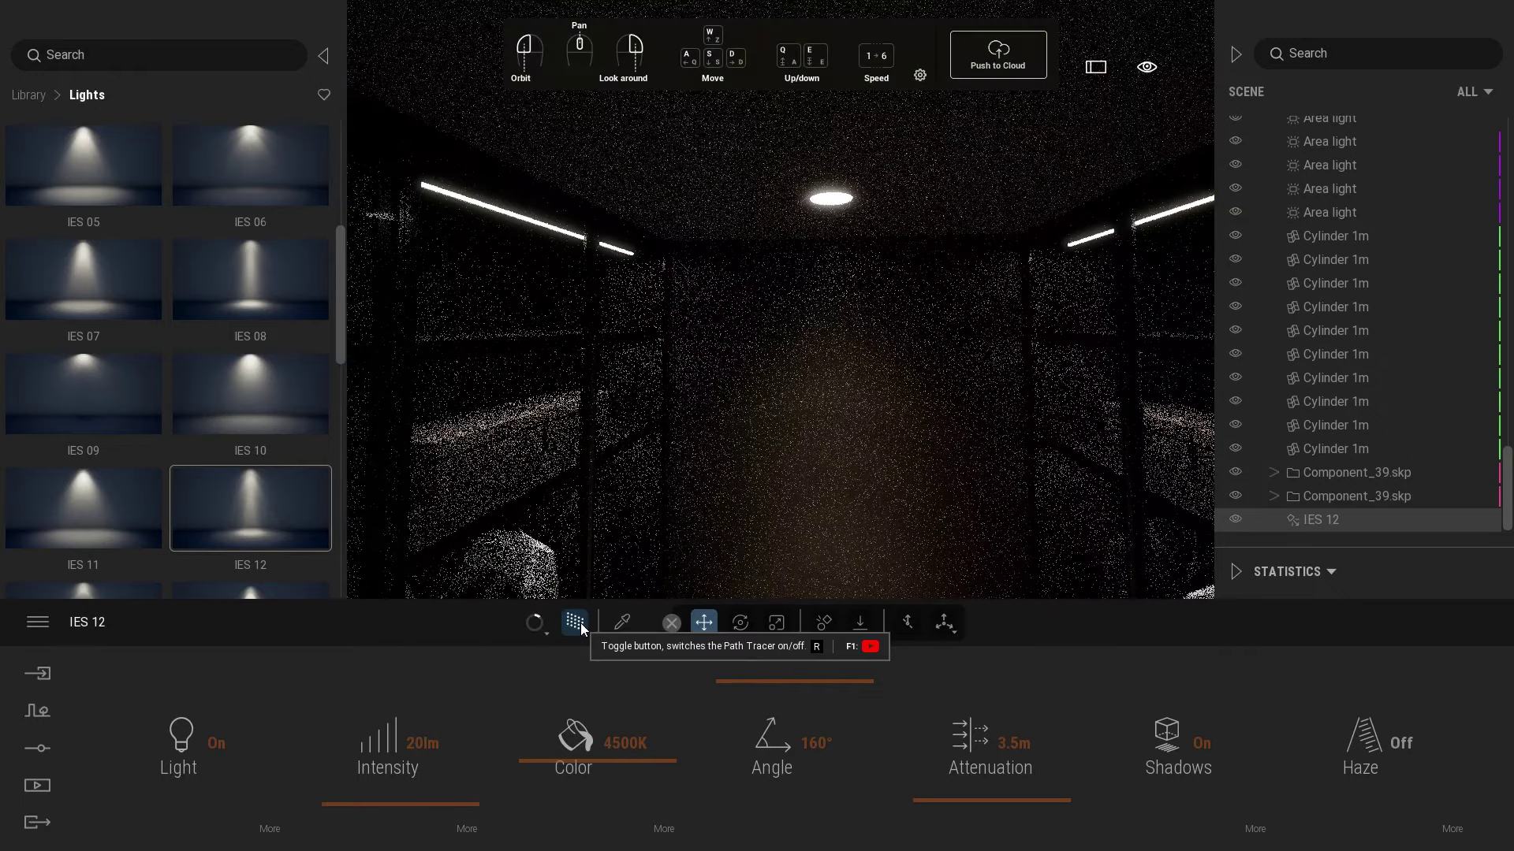
left_click(578, 623)
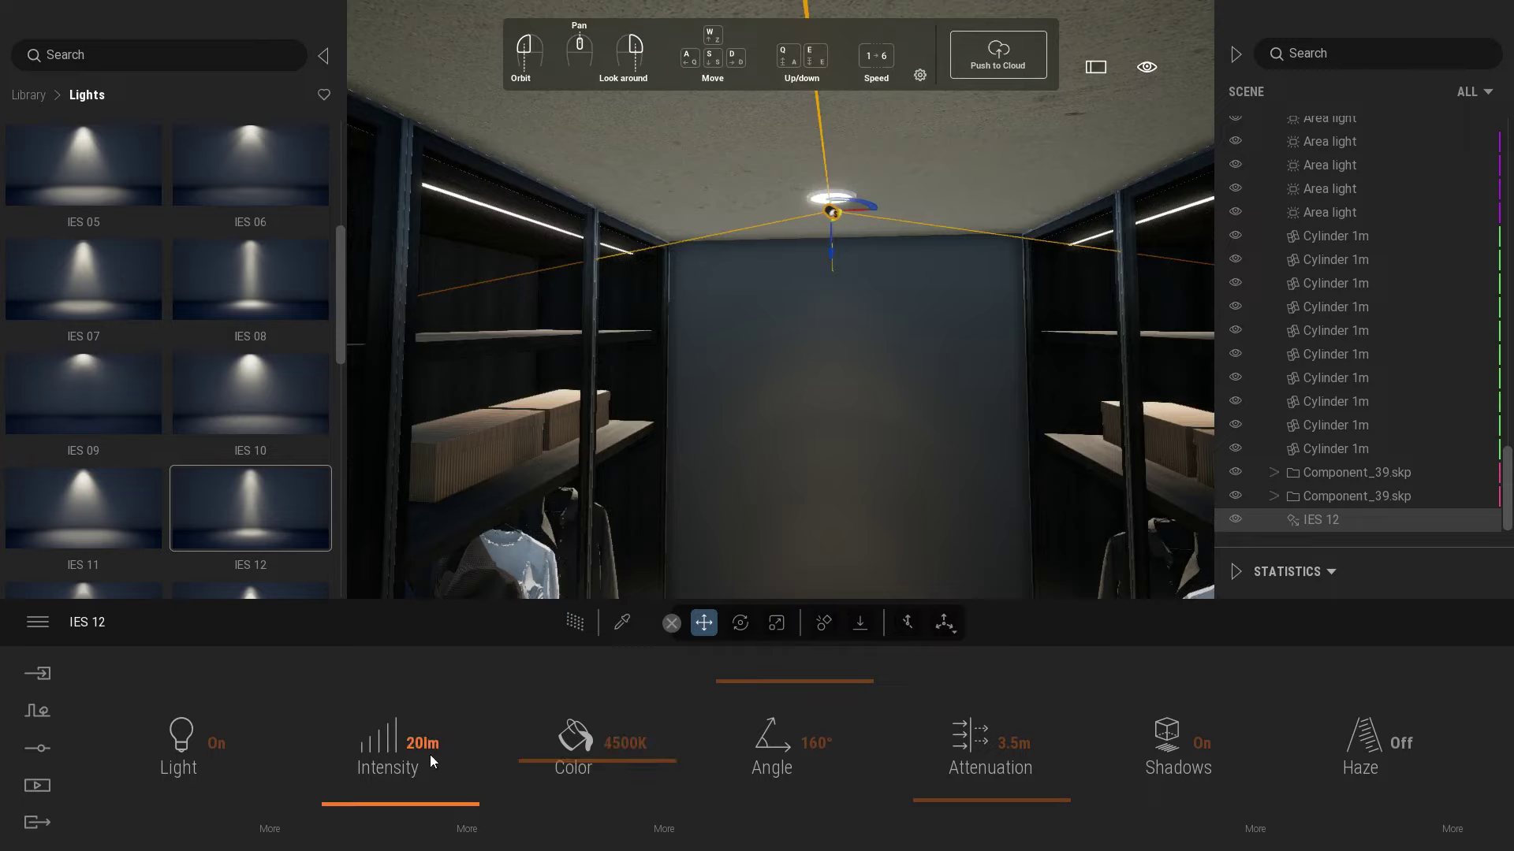
- Set the rear IES 12 light's intensity to 30 lm and check the wardrobe with the path tracer
type("30")
key("Return")
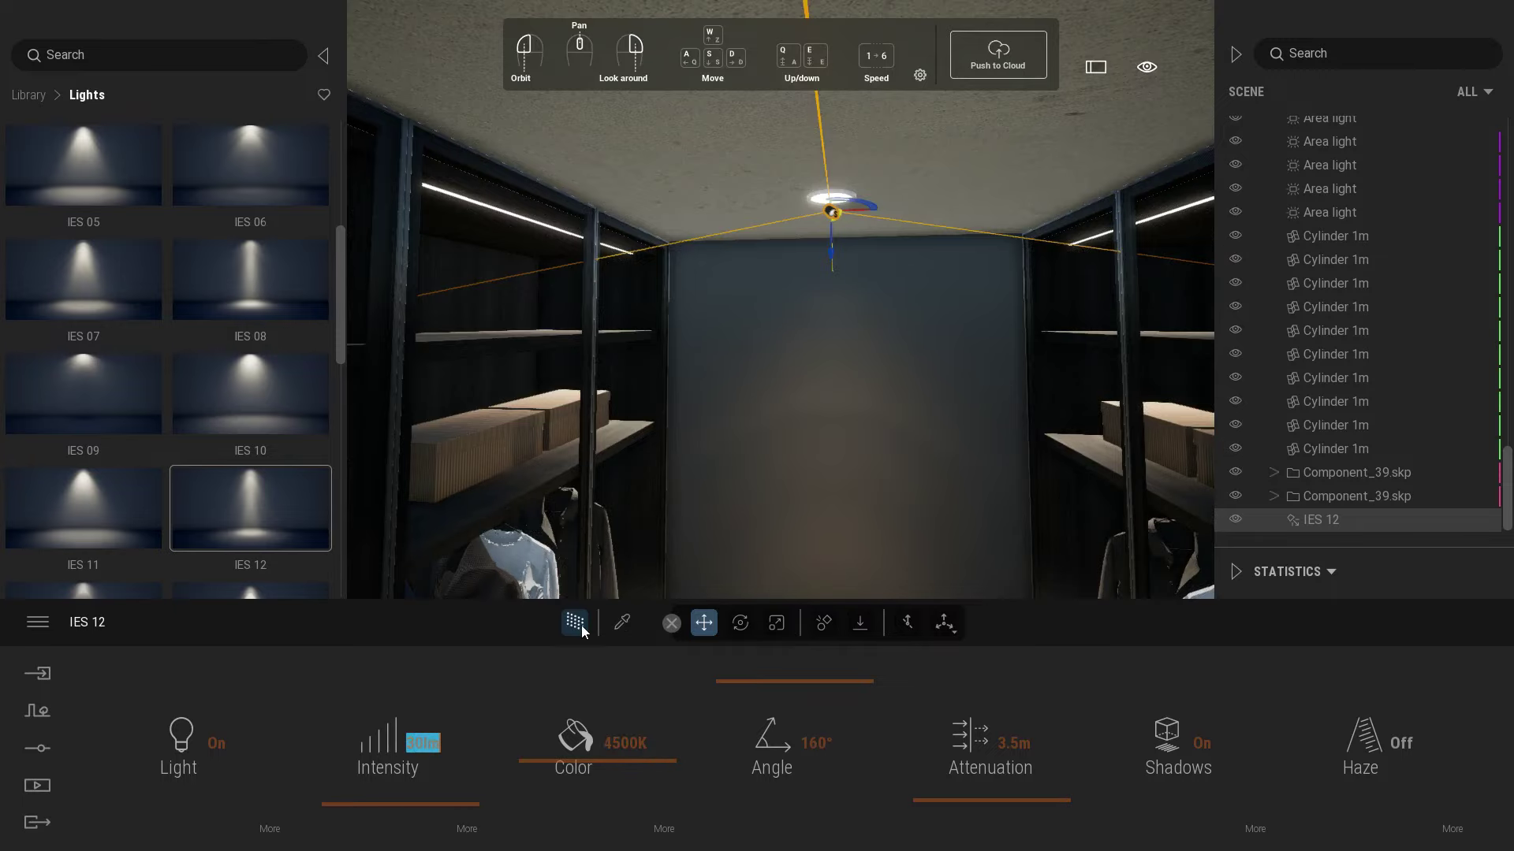
left_click(580, 626)
left_click(580, 626)
- Copy the IES 12 light about 1.22 m along the wardrobe ceiling to the front downlight
right_click_drag(777, 486, 738, 525)
key("s")
key("q")
key("s")
left_click_drag(746, 373, 811, 98)
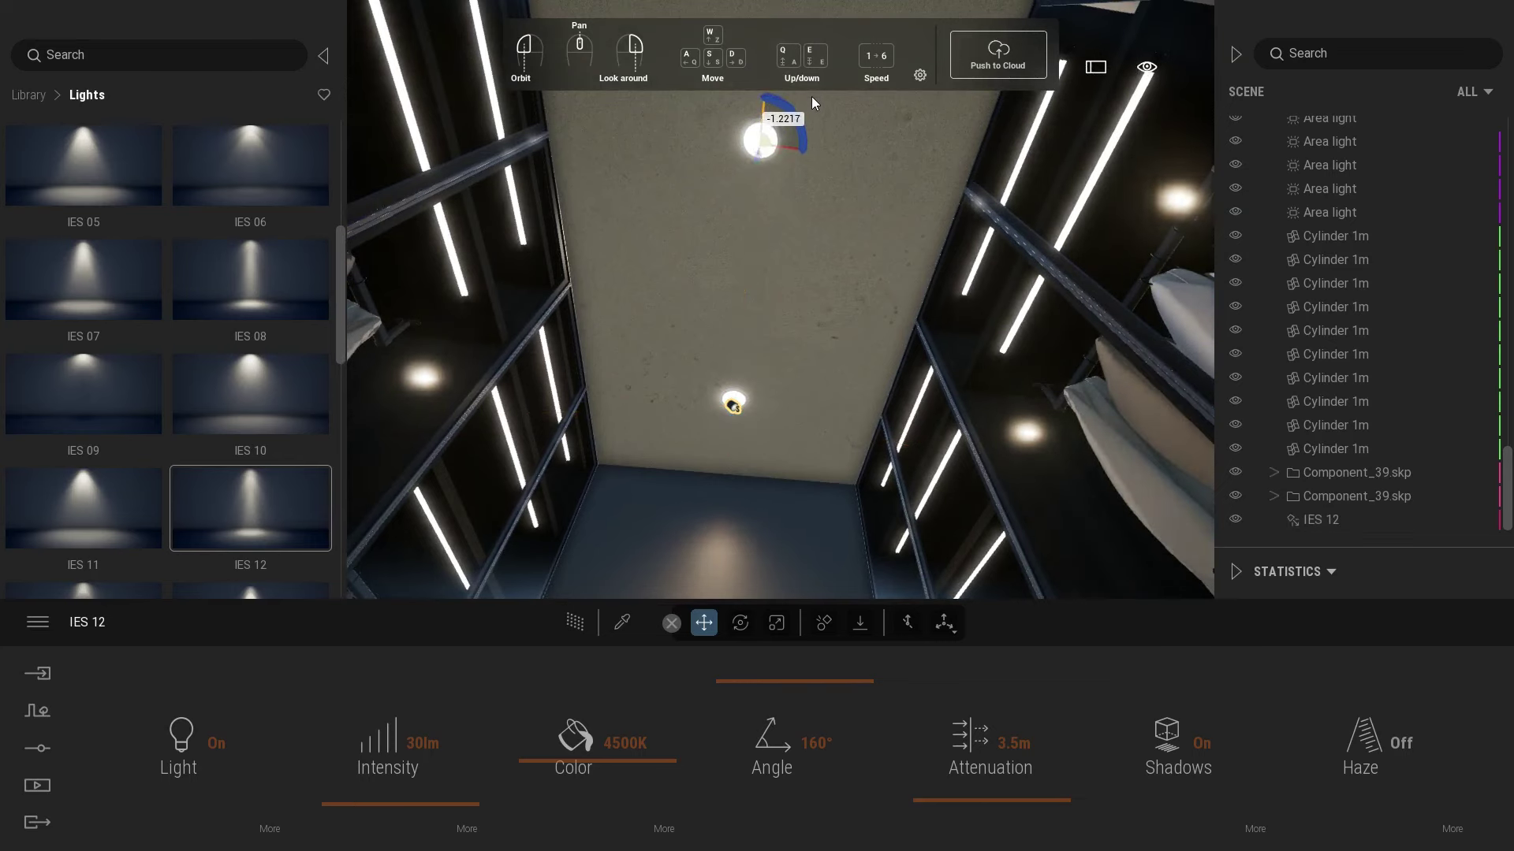
left_click(704, 504)
- Compare the Image3 and Image2 previews, and create Image4 from the Image3 view with the wardrobe lights on
left_click(37, 785)
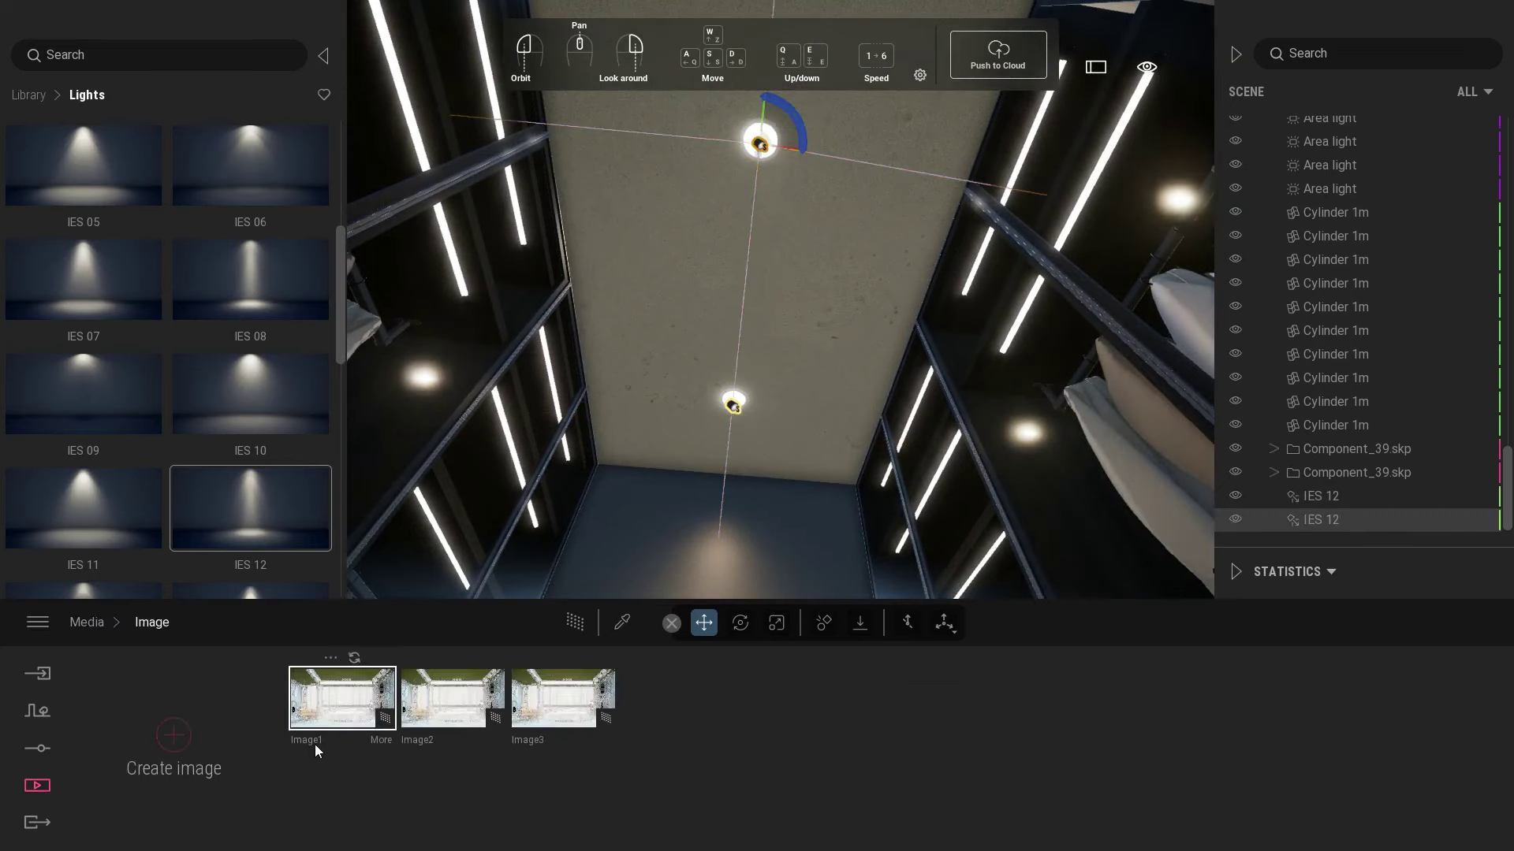
left_click(564, 705)
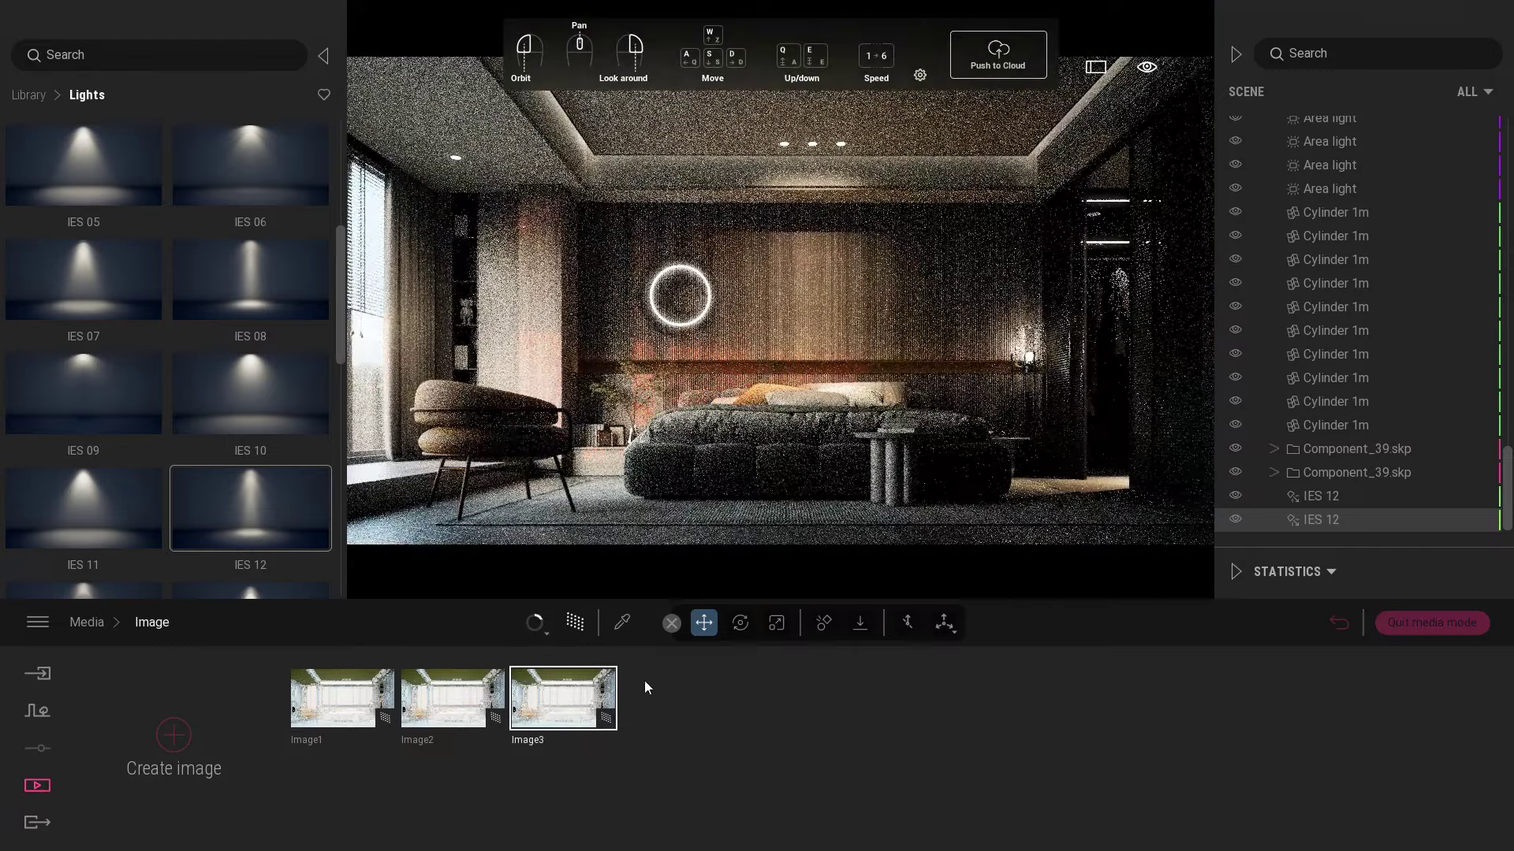
left_click(465, 706)
left_click(565, 702)
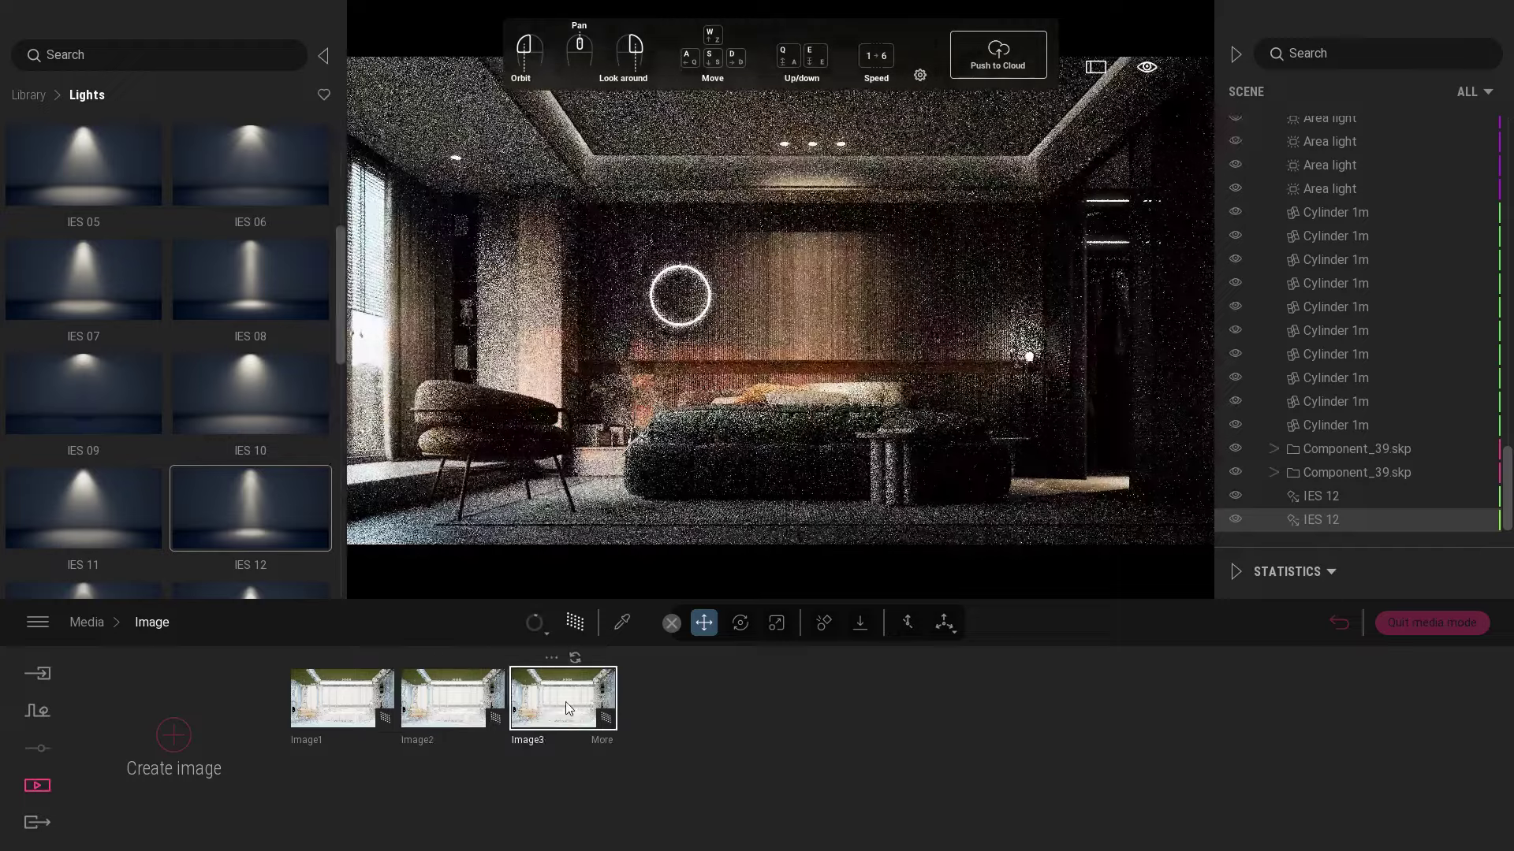
left_click(453, 701)
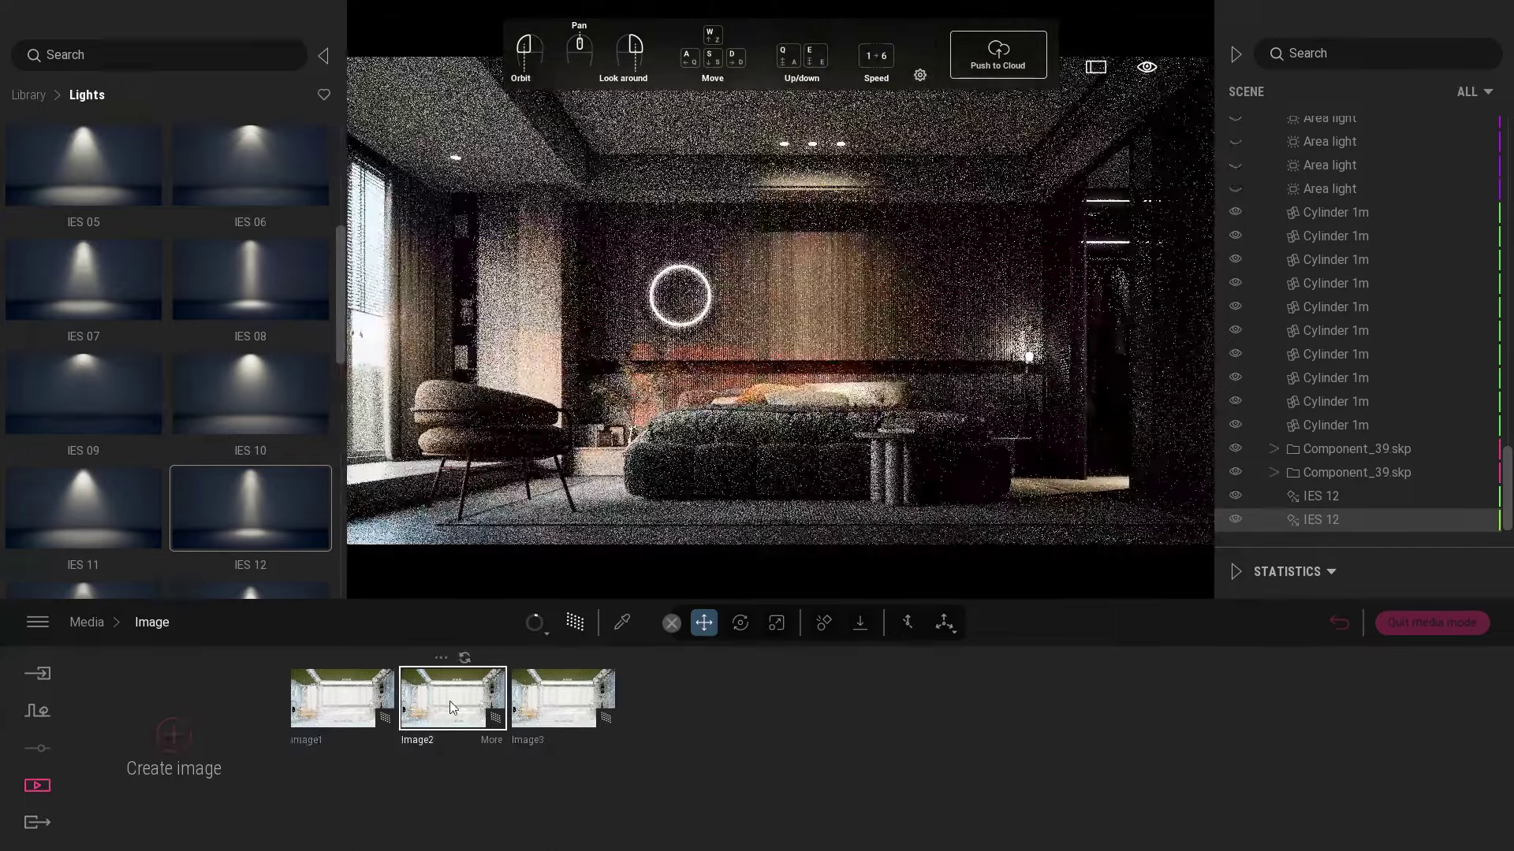
left_click(568, 705)
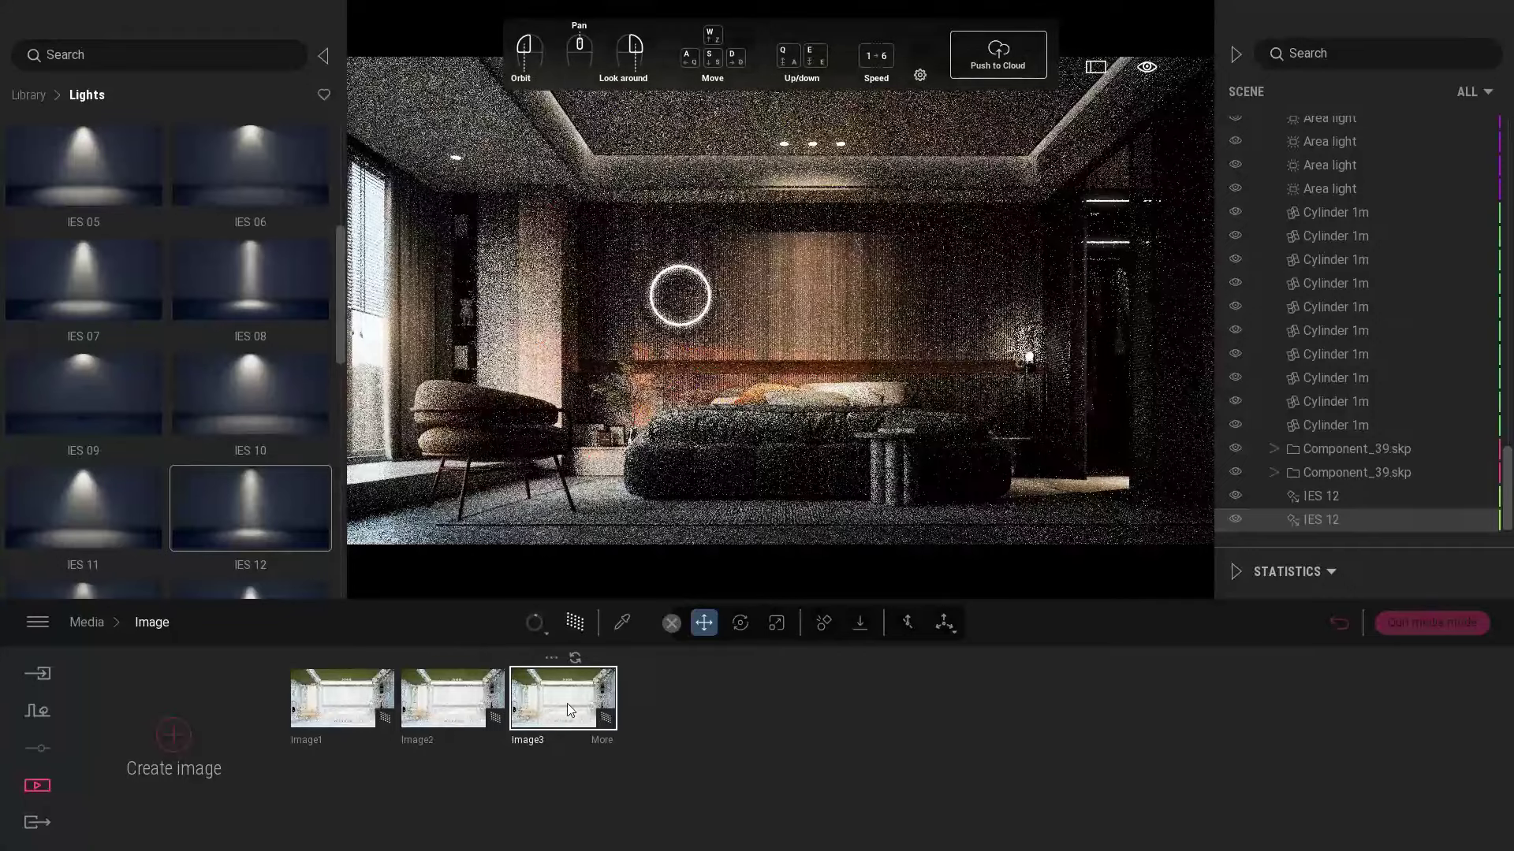
left_click(176, 744)
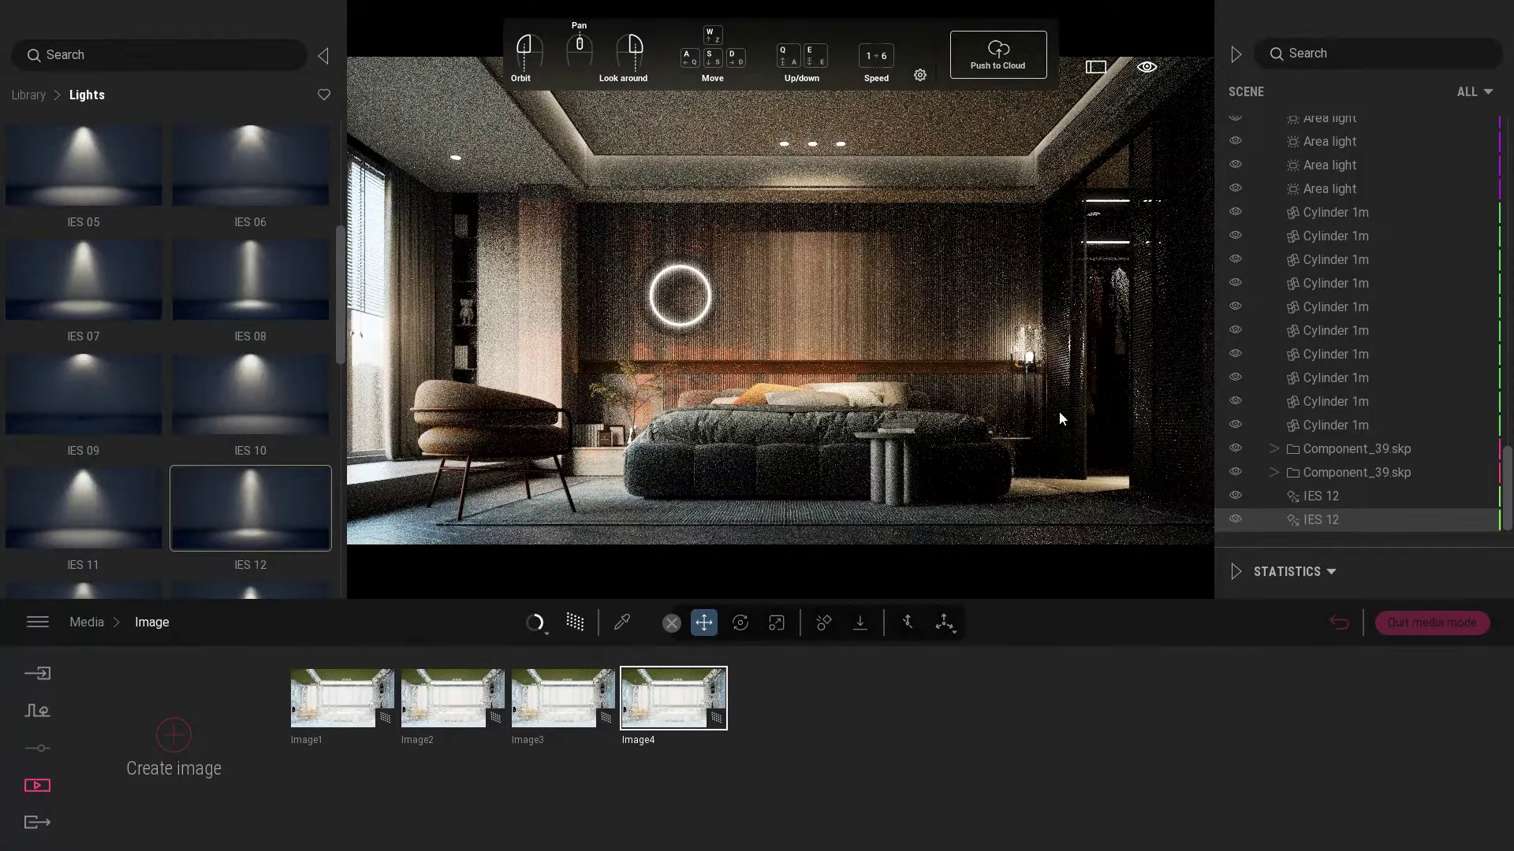
- Hide both IES 12 lights, both Component_39.skp downlights and all the Cylinder 1m strips in Image3, and refresh that image
left_click(1235, 496)
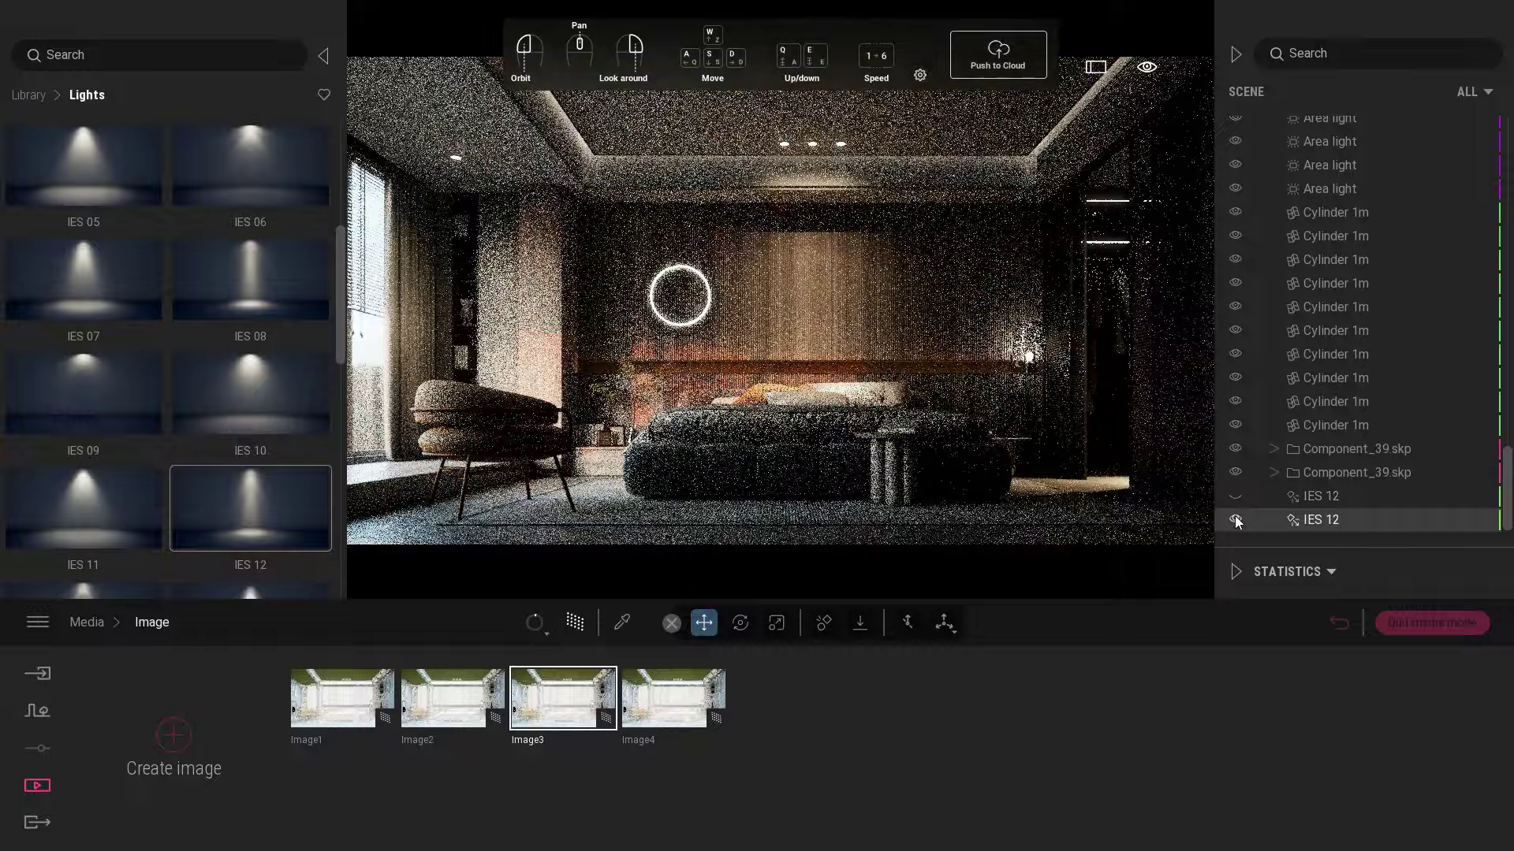
left_click(1235, 520)
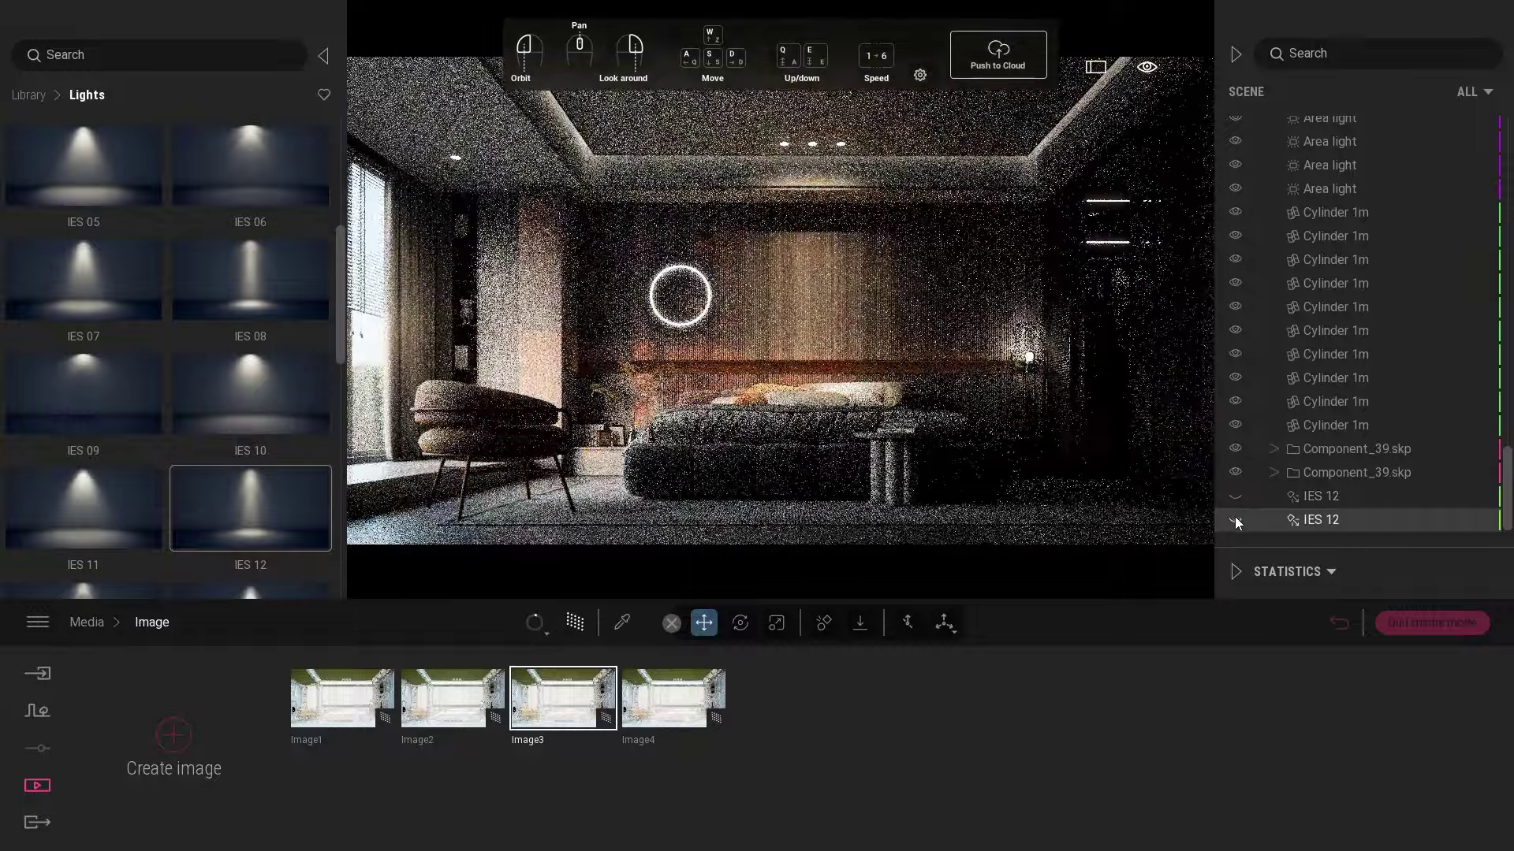
left_click(1235, 472)
left_click(1235, 449)
left_click(1235, 425)
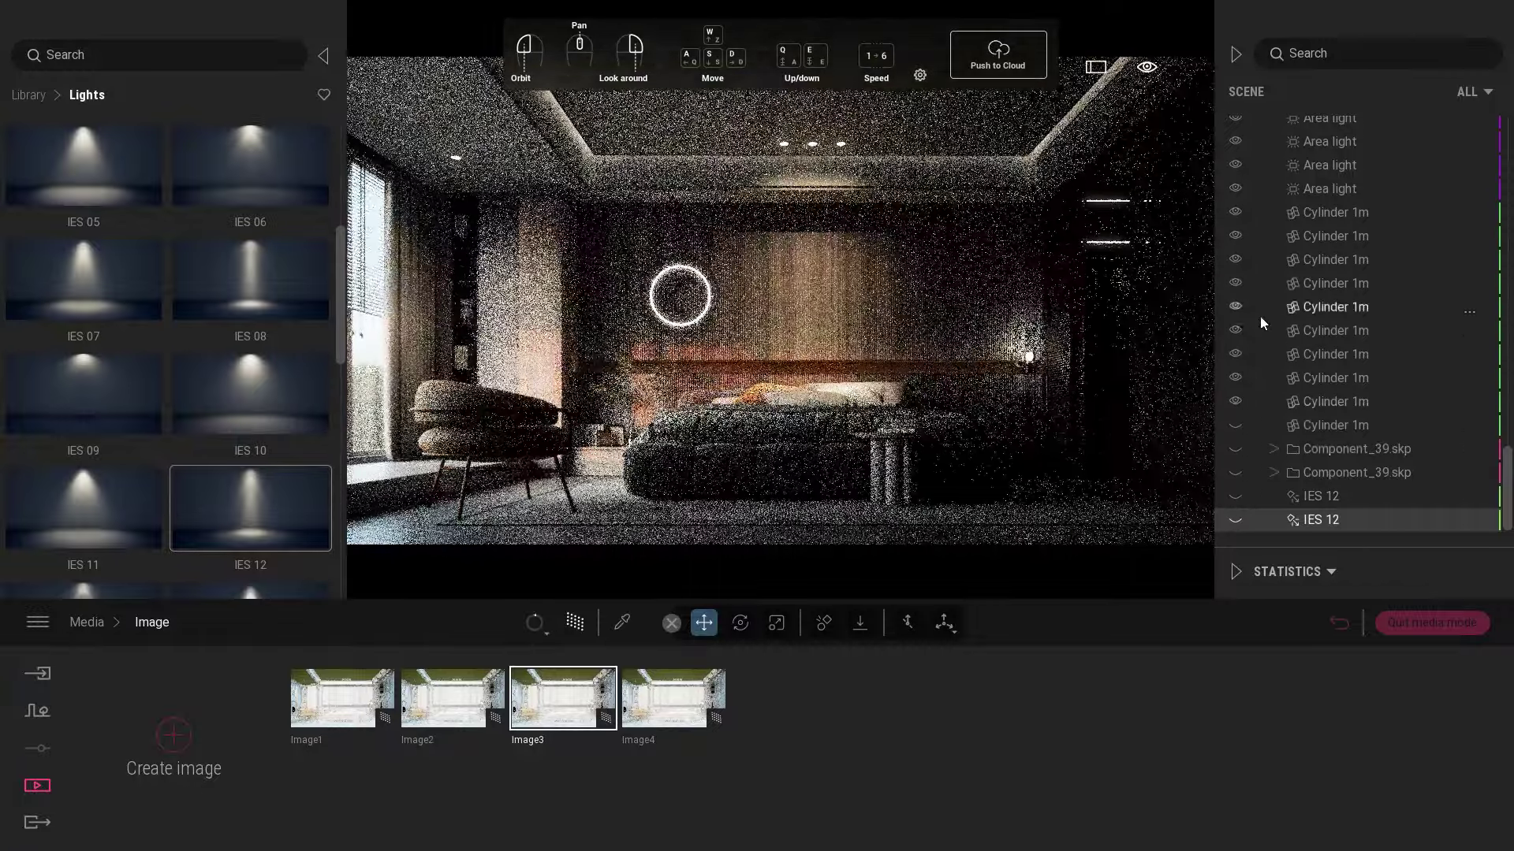
left_click(1235, 212)
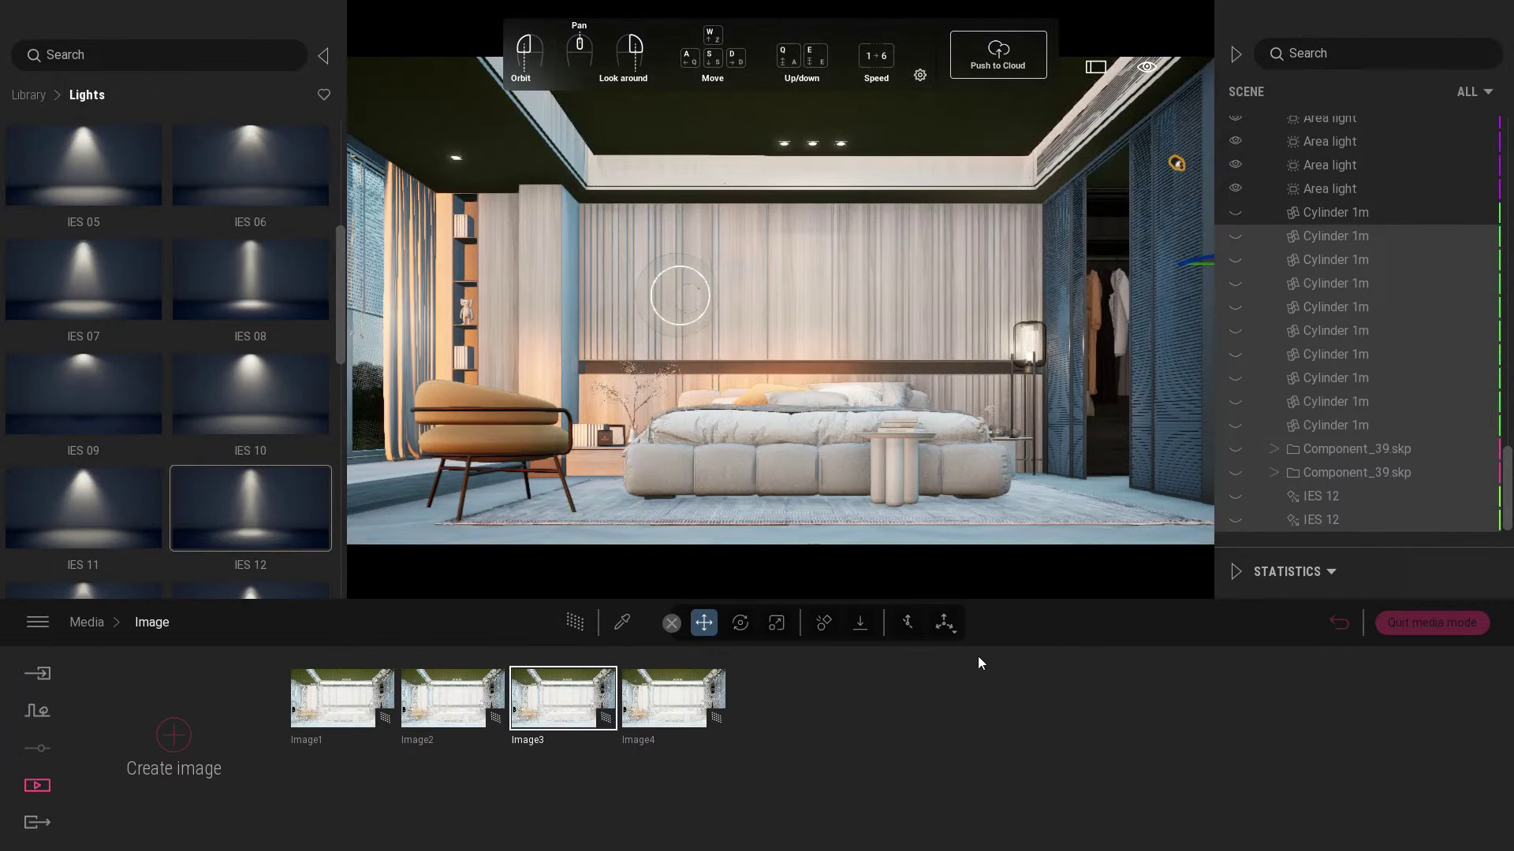
left_click(575, 622)
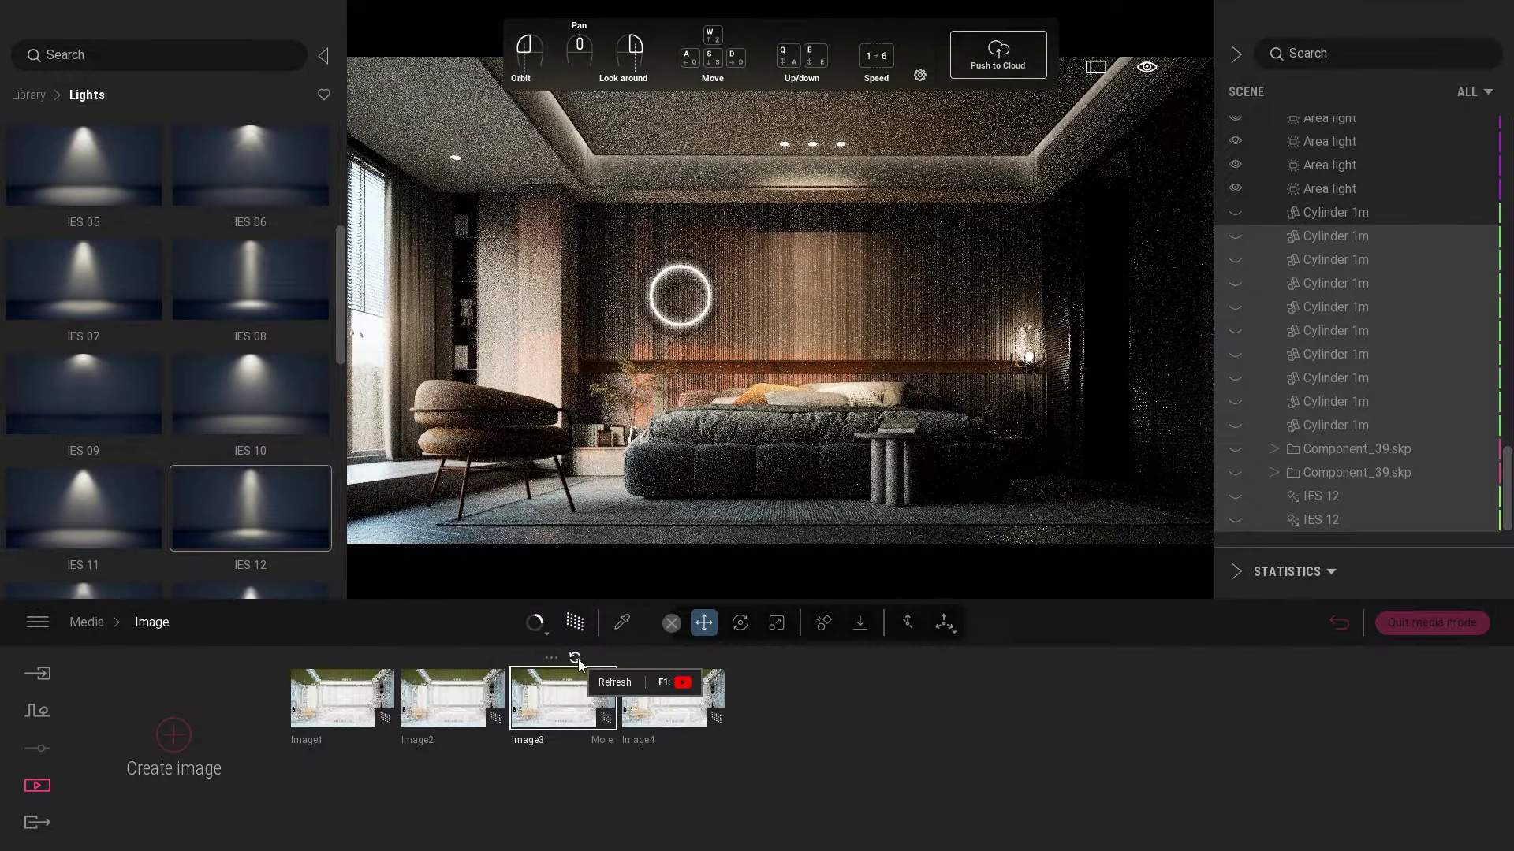
- Check Image4, leave media mode and set the front wardrobe IES 12 light's intensity to 15 lm
left_click(656, 699)
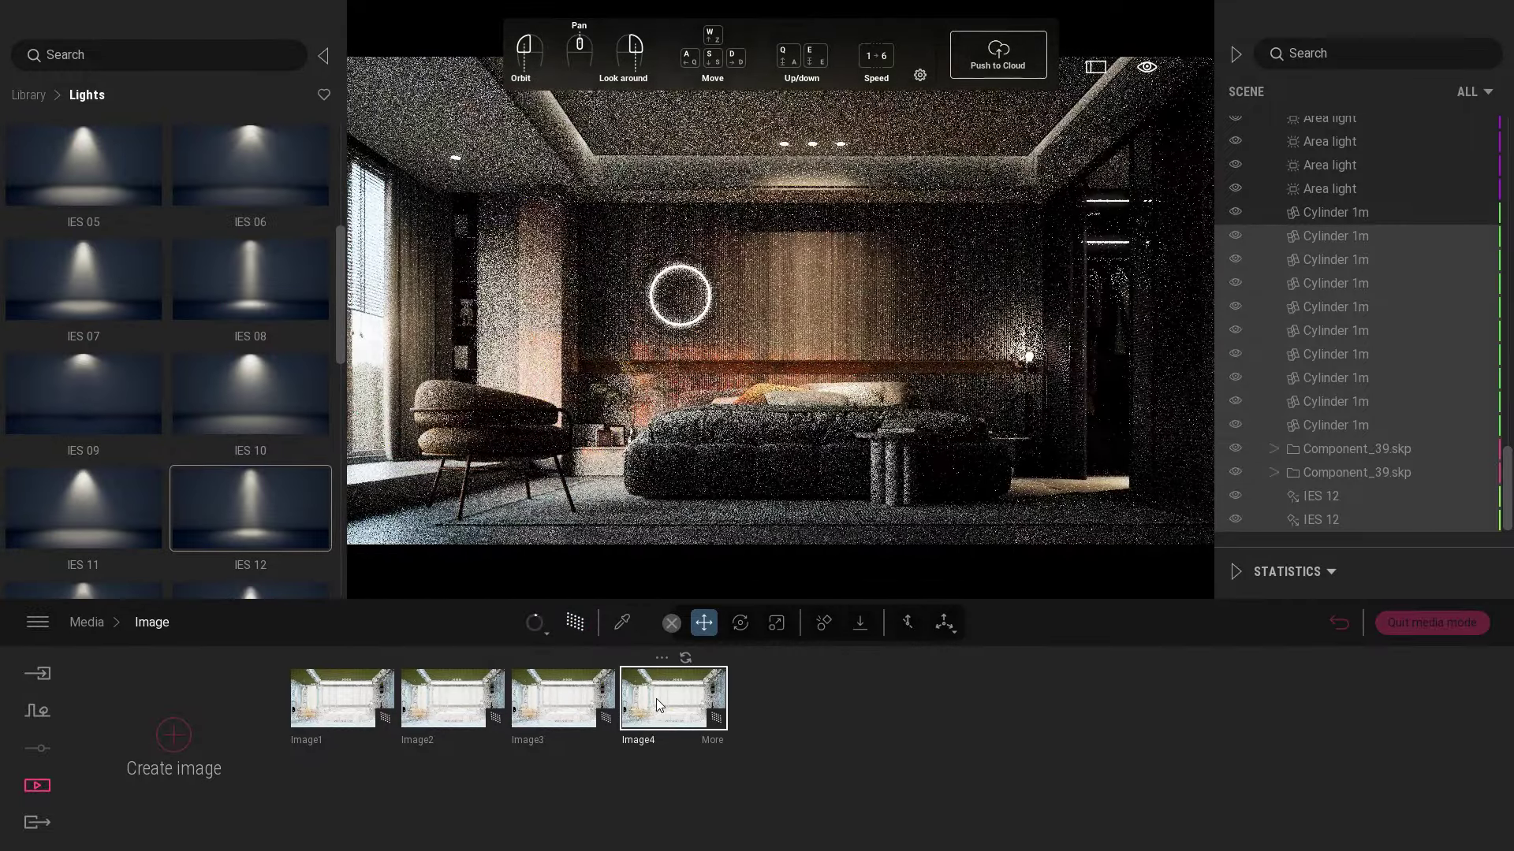
left_click(1417, 632)
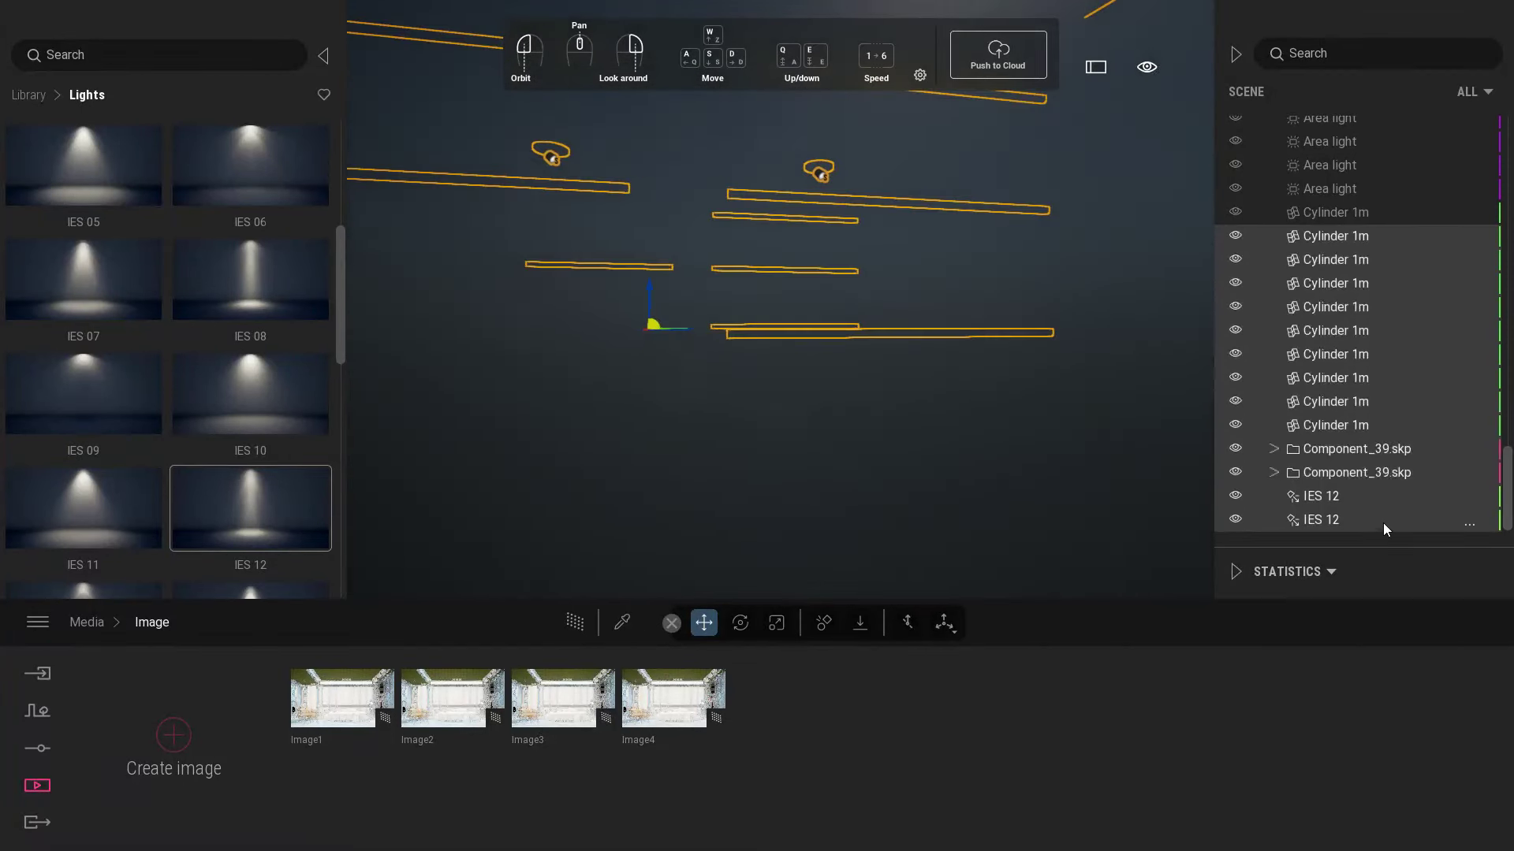
left_click(1383, 521)
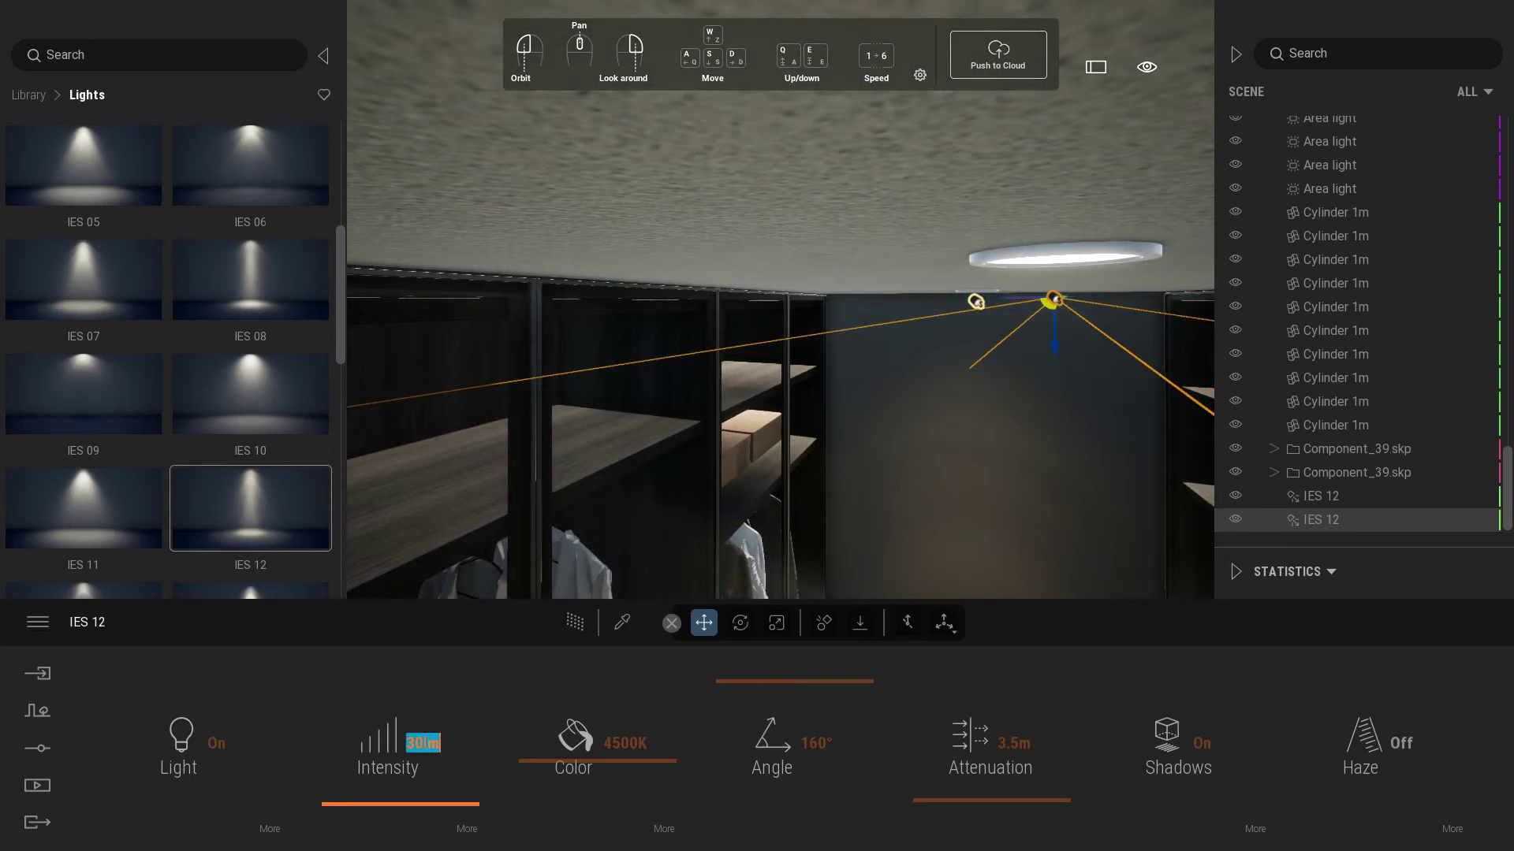
type("15")
key("Return")
- Check the dimmed wardrobe spotlights in Image4, compare the render with Image3 and return to the scene
left_click(35, 787)
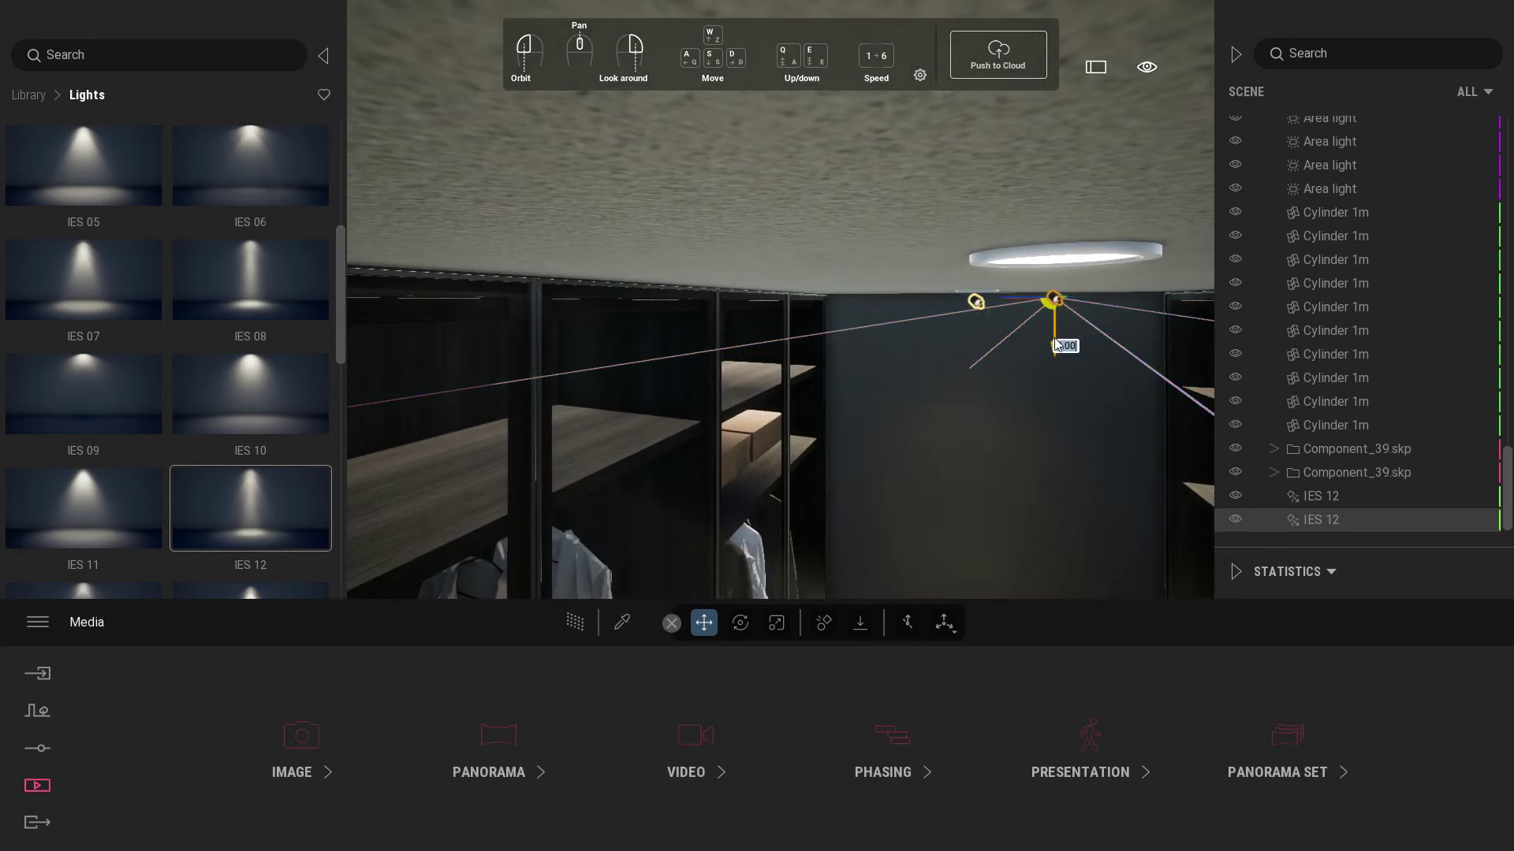
left_click(1322, 527)
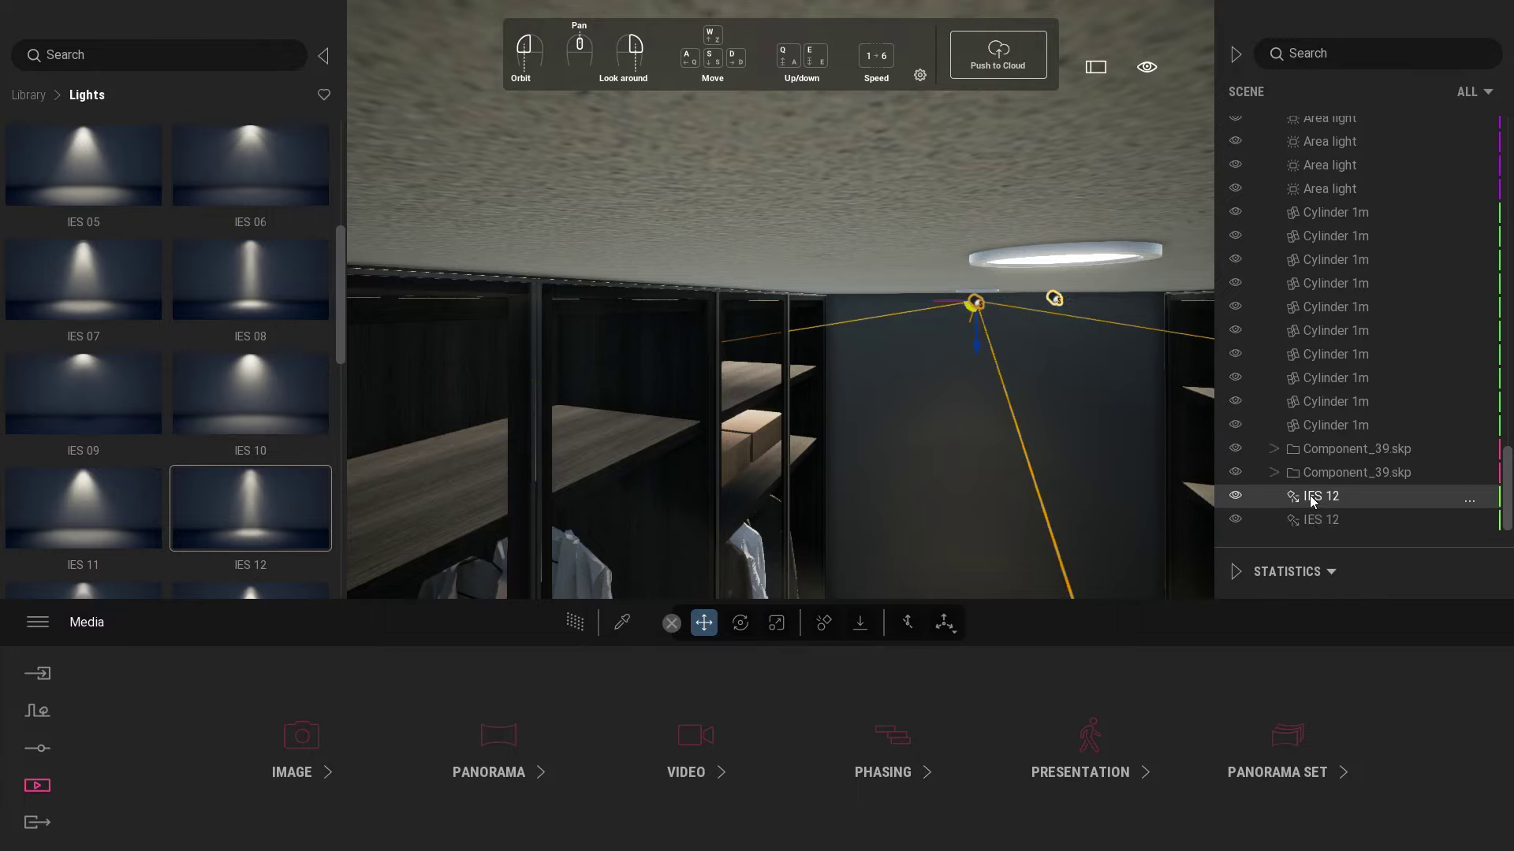
left_click(37, 786)
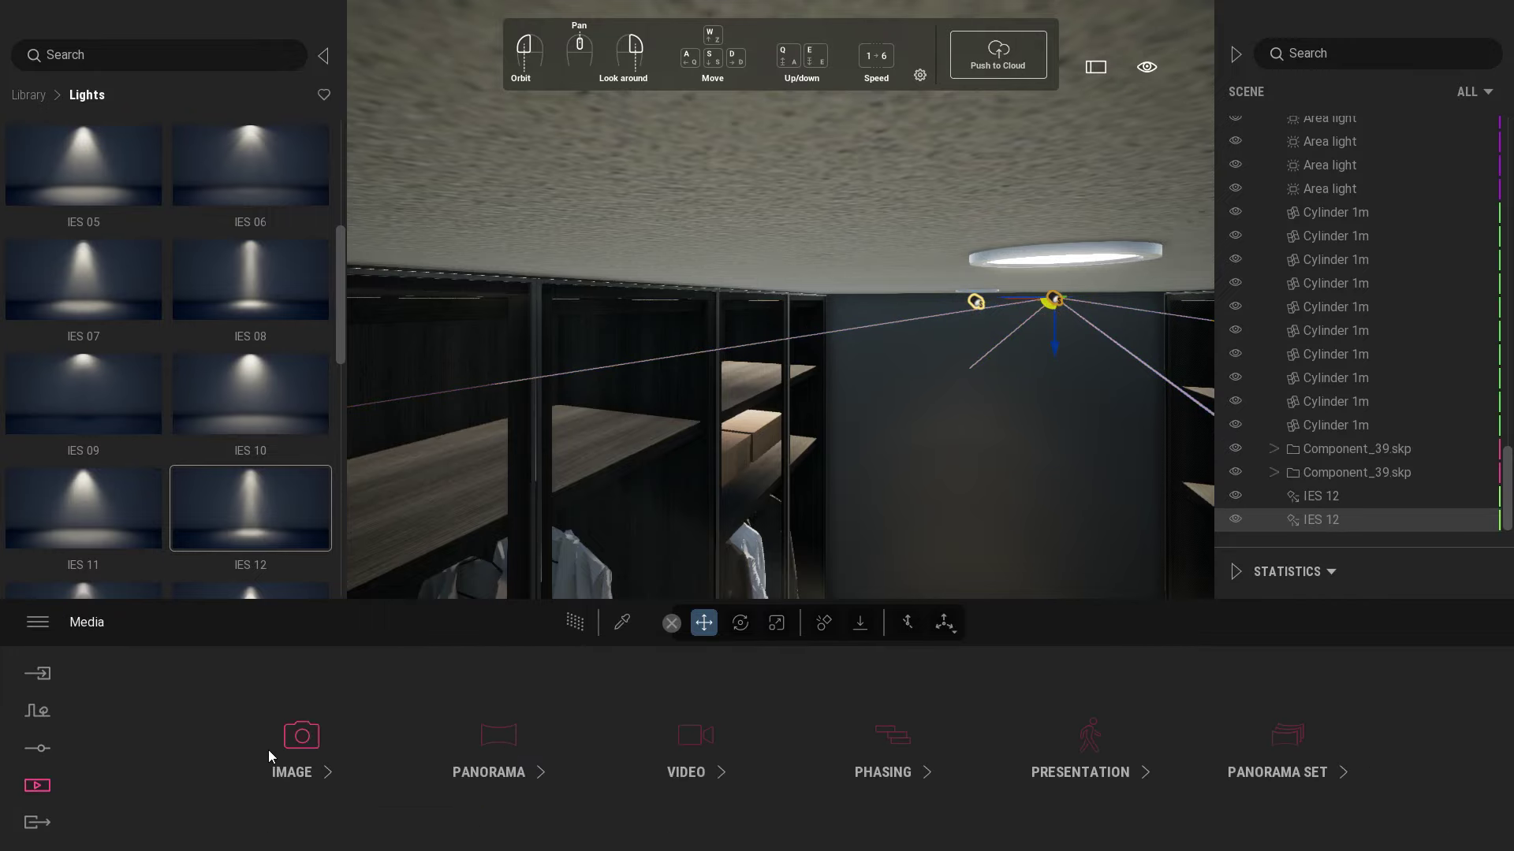
left_click(276, 753)
left_click(651, 710)
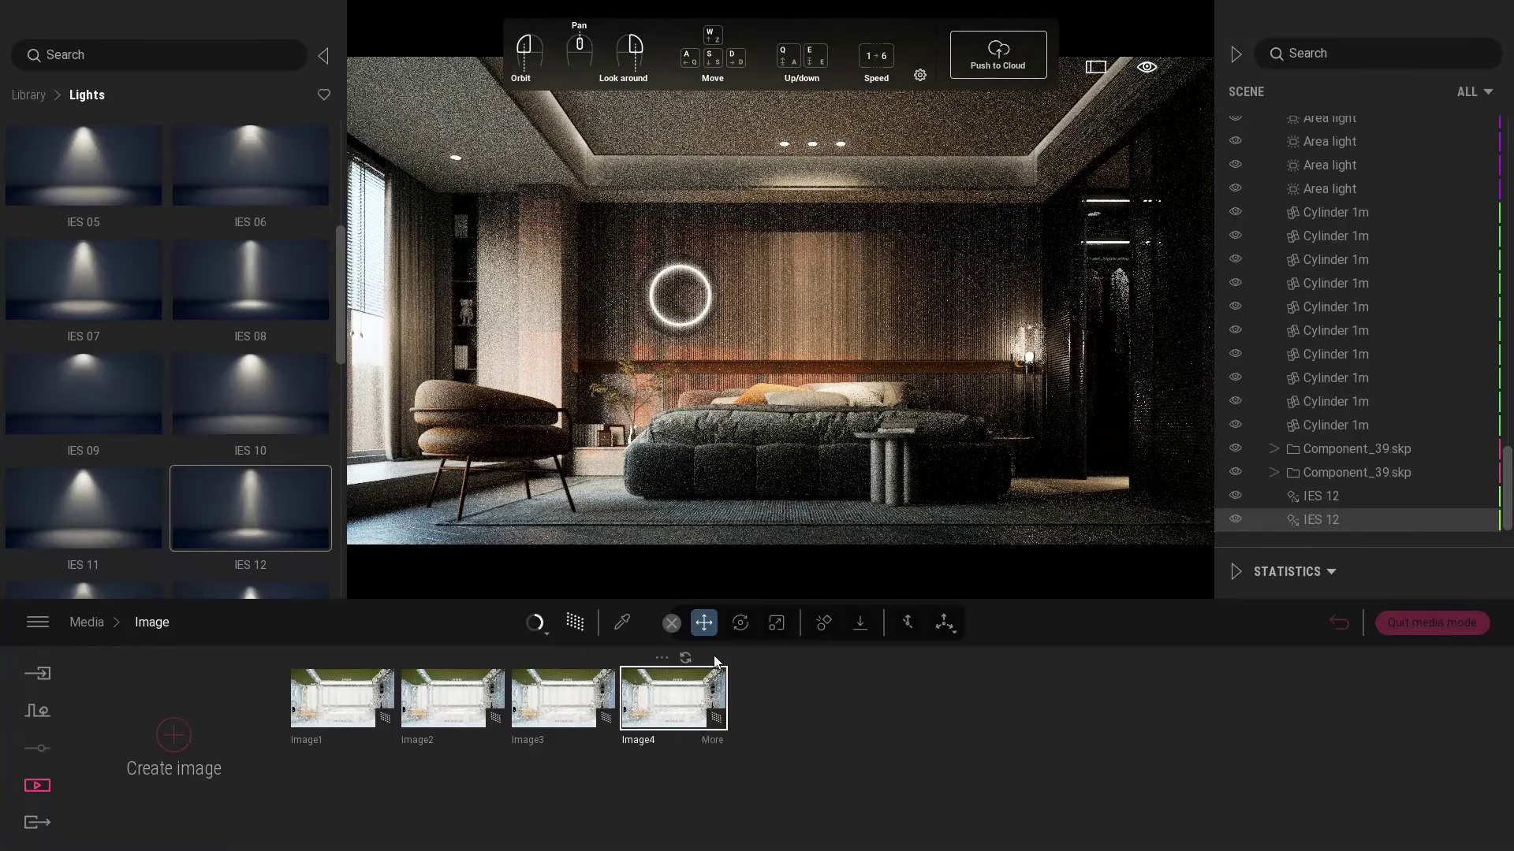
left_click(565, 708)
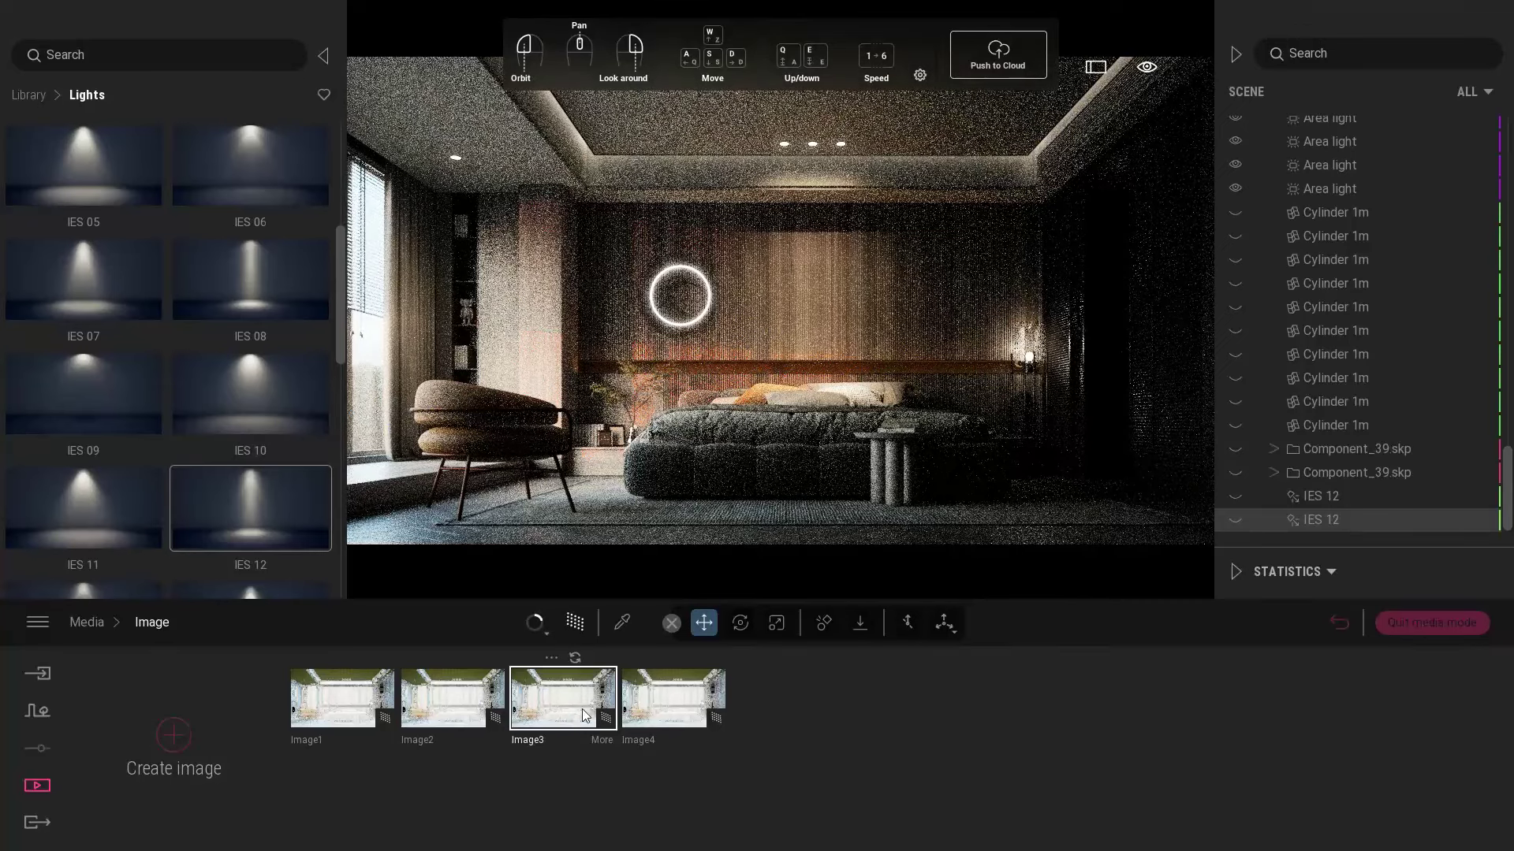
left_click(655, 700)
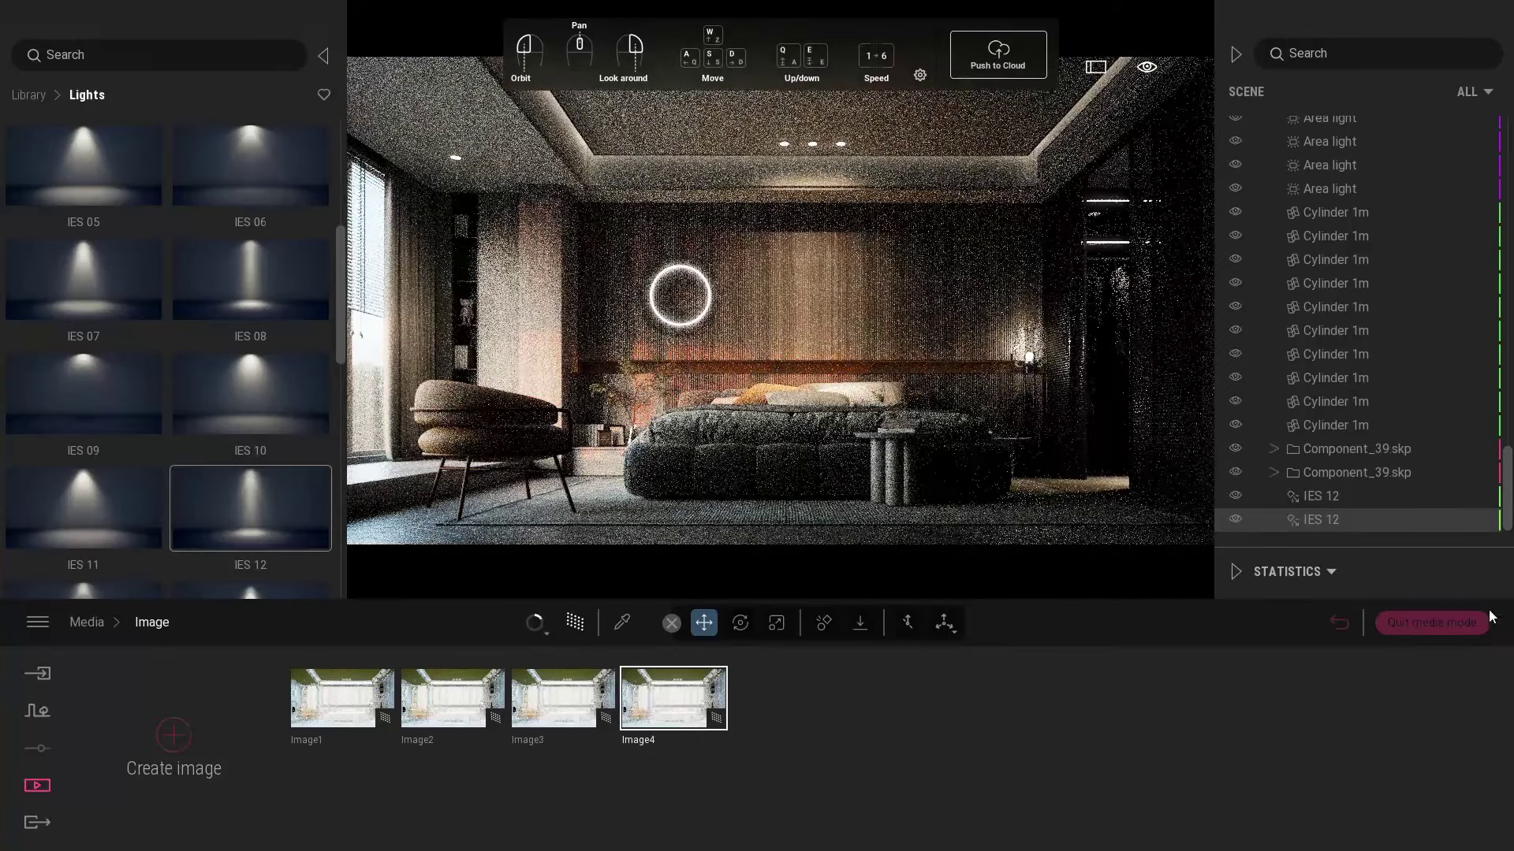
left_click(1447, 621)
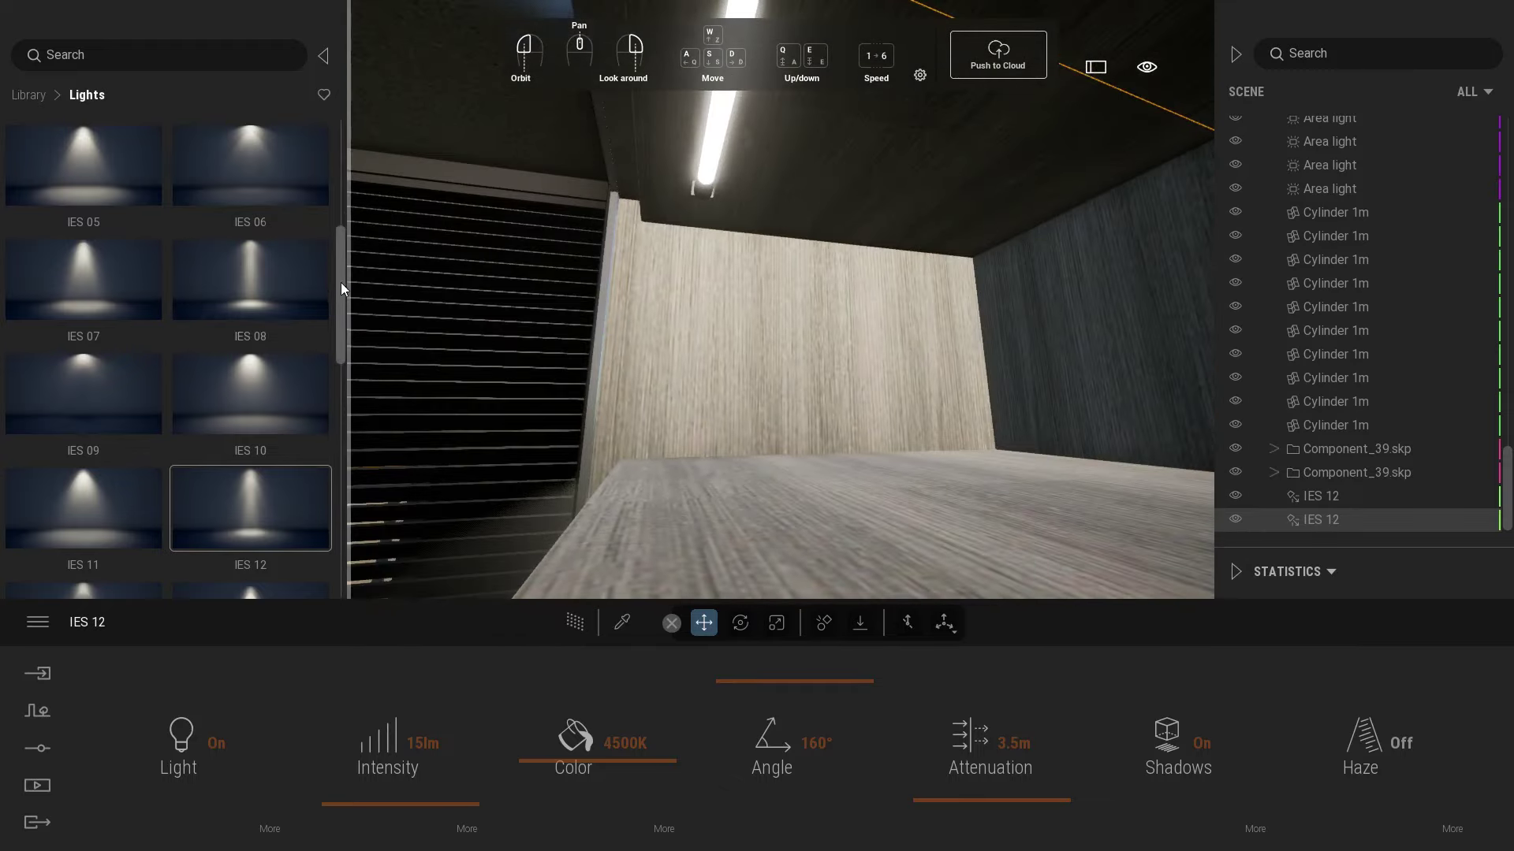
- Try a neon light and an area light from the Lights library on the upper wardrobe shelf, checking with the path tracer
left_click_drag(340, 282, 355, 140)
left_click_drag(101, 271, 904, 439)
left_click_drag(257, 287, 1038, 427)
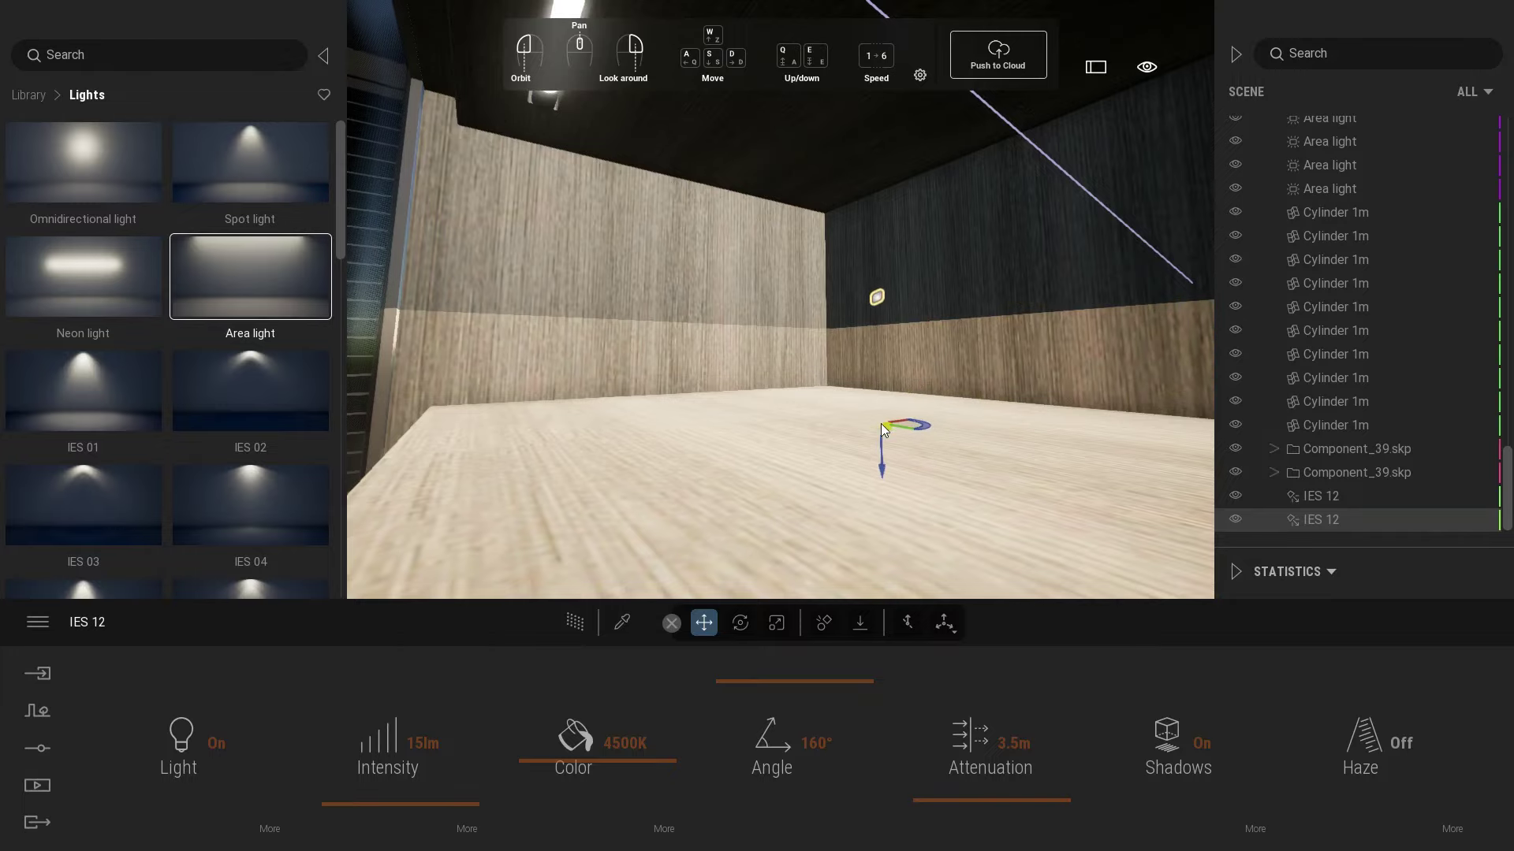
left_click_drag(433, 460, 428, 458)
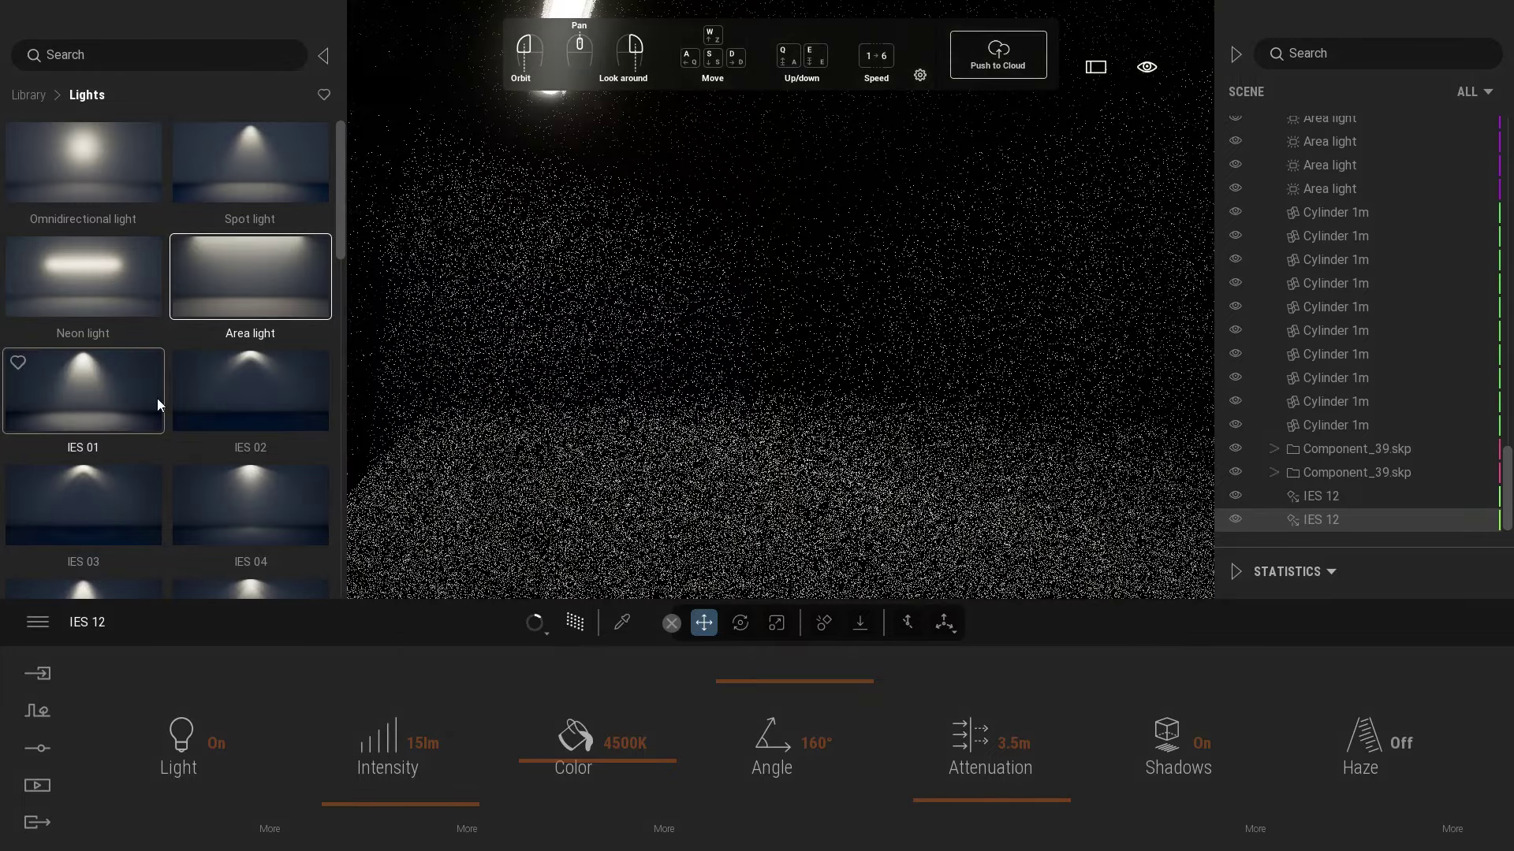
scroll(205, 414, "down", 2)
scroll(260, 418, "down", 5)
scroll(332, 410, "up", 10)
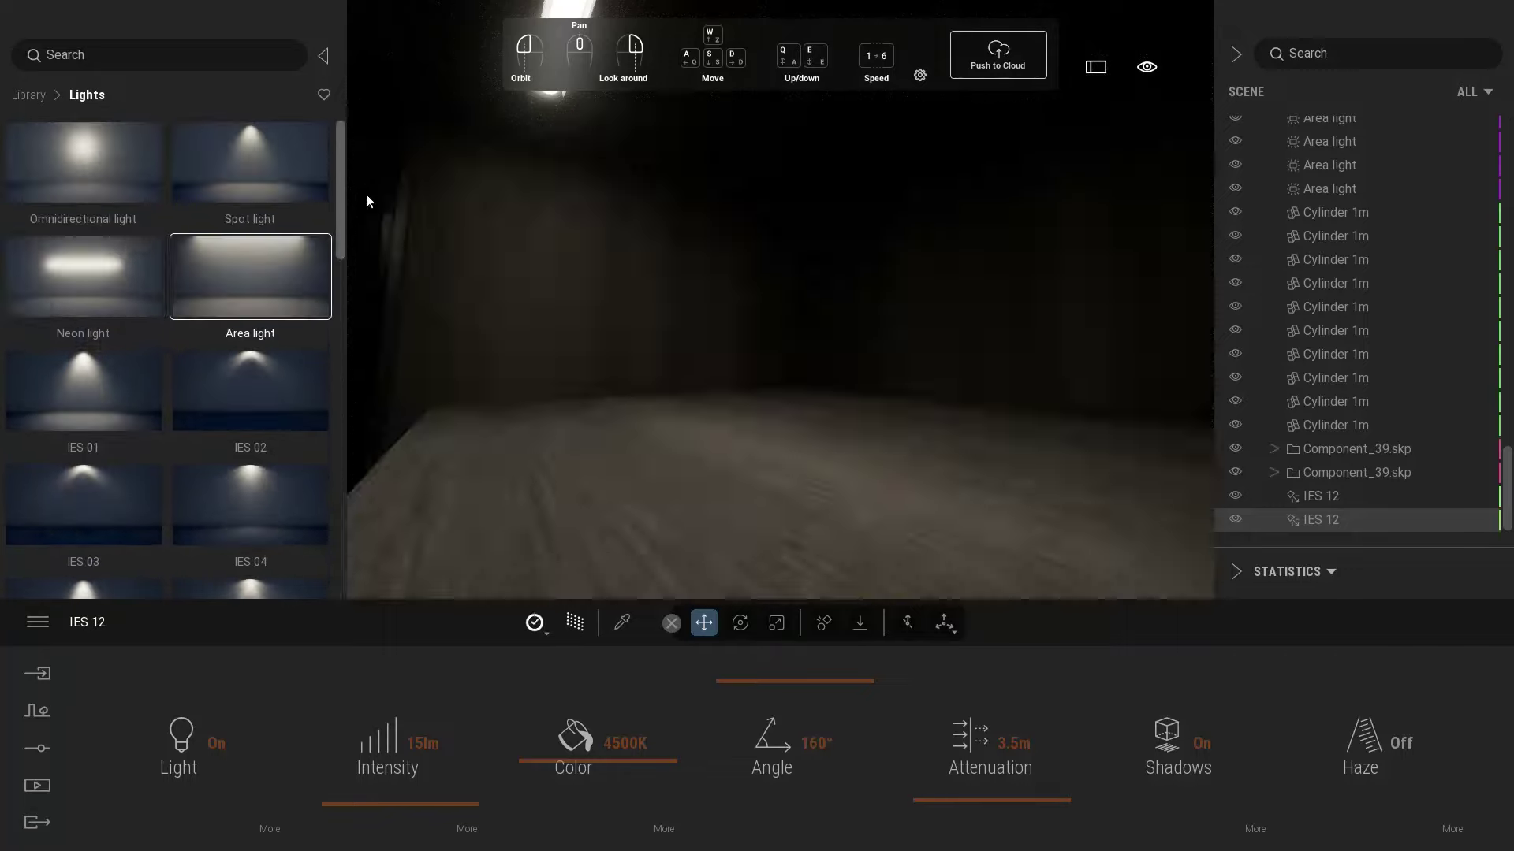
- Place a neon light from the Lights library in the upper wardrobe shelf compartment, check it path-traced and select it
left_click_drag(104, 276, 872, 451)
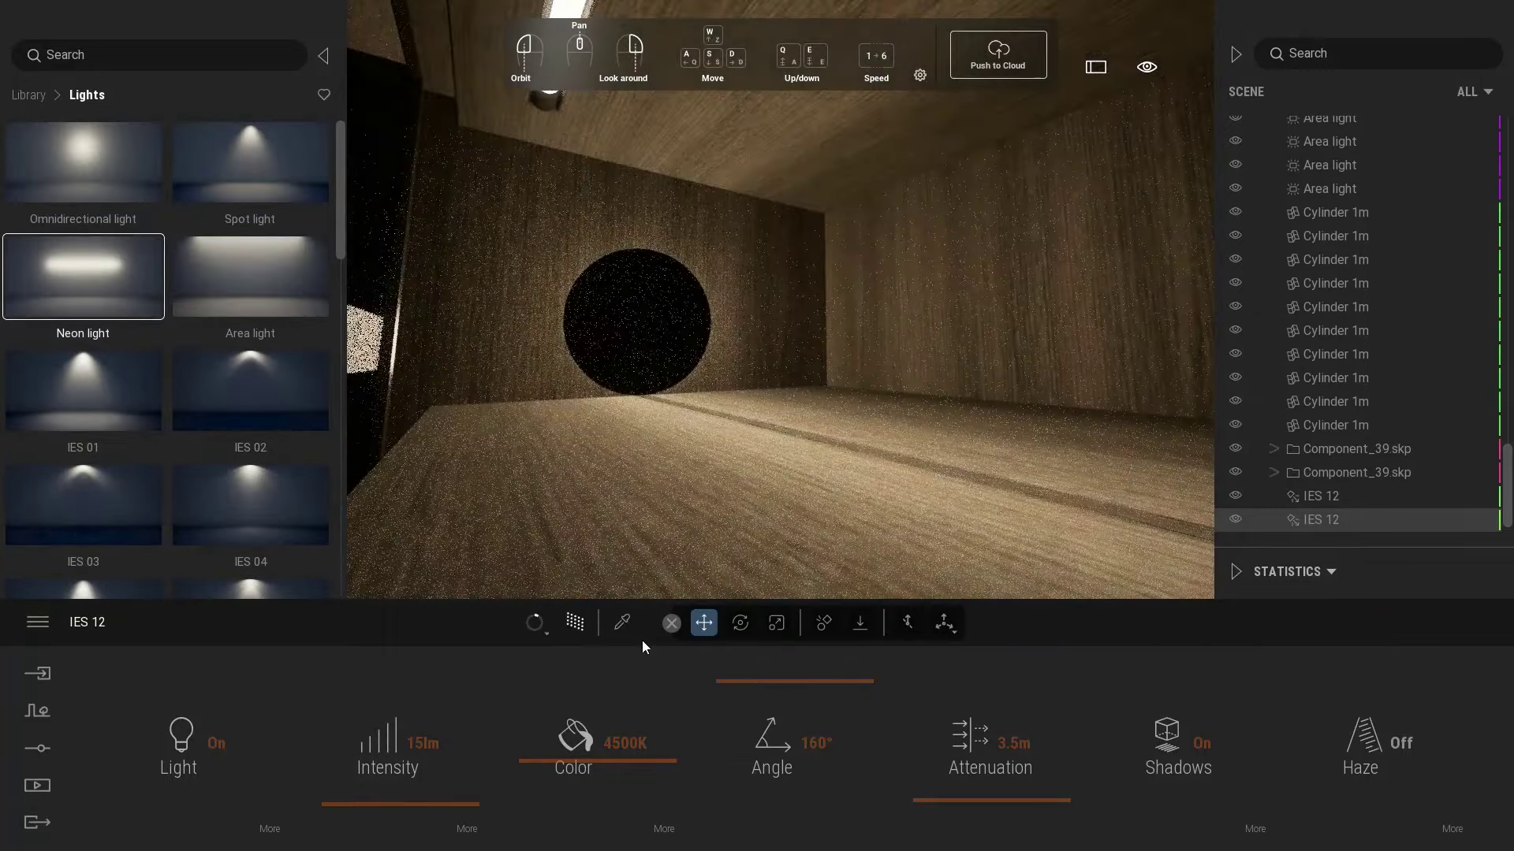
right_click_drag(680, 421, 711, 438)
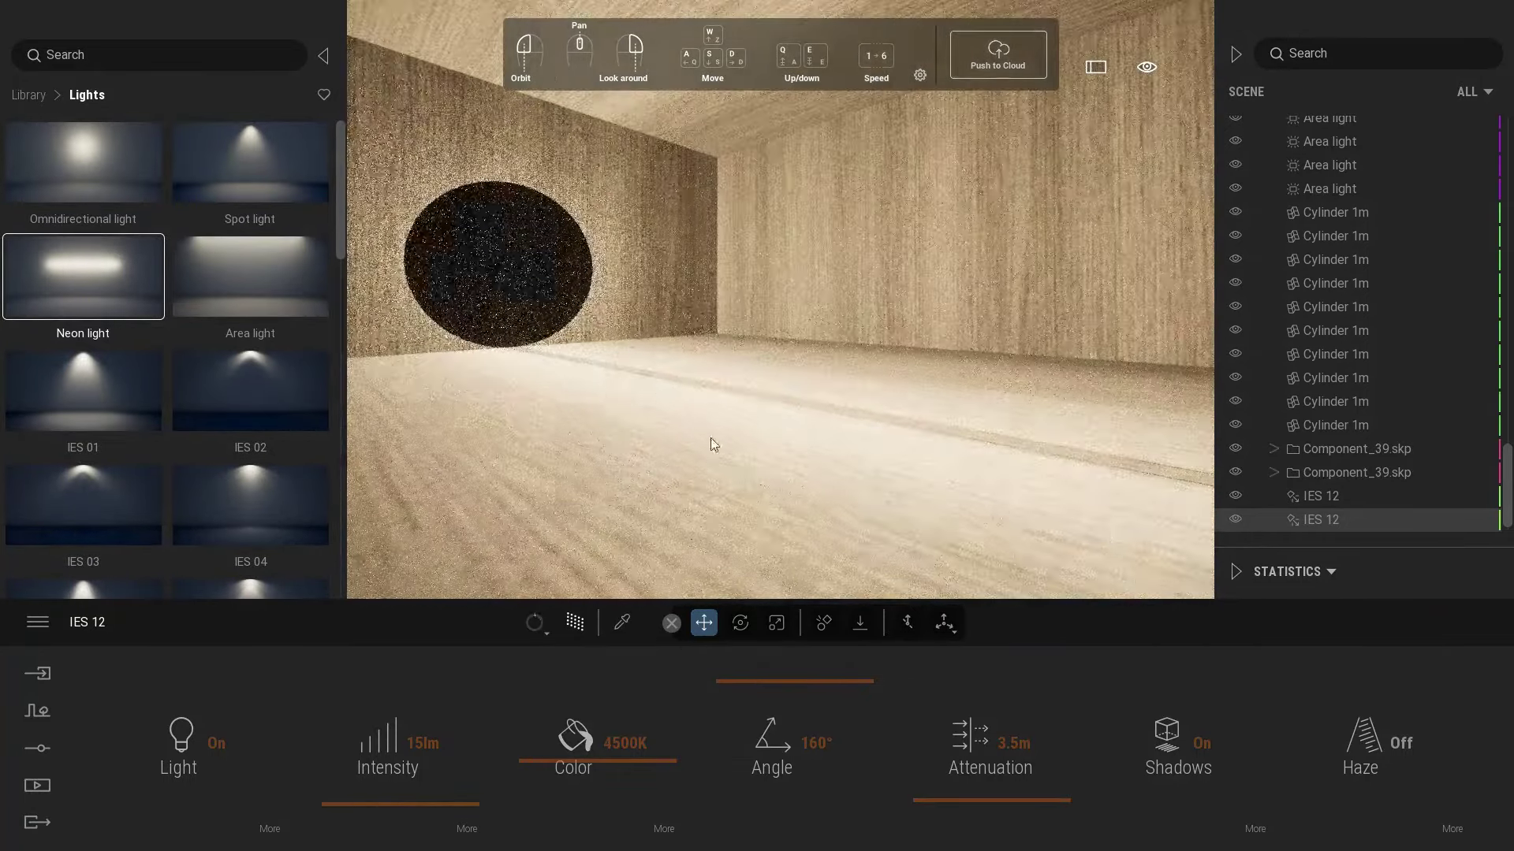
left_click(574, 628)
left_click(758, 232)
- Turn on shadows for the new neon light and set its length to 1 m
right_click_drag(738, 262, 607, 352)
key("s")
key("a")
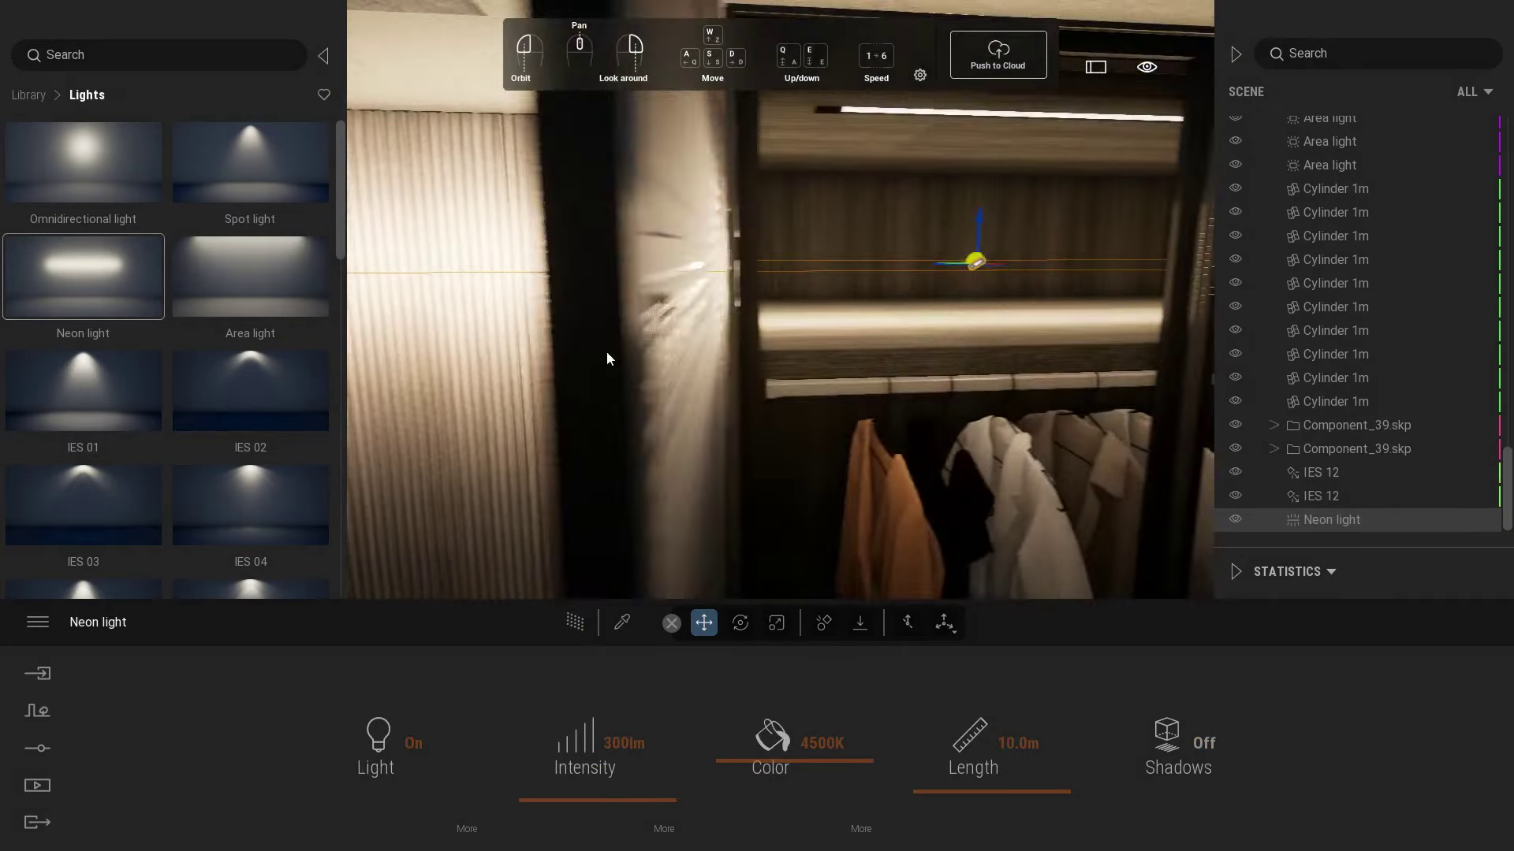
key("w")
left_click(1168, 747)
left_click(1015, 743)
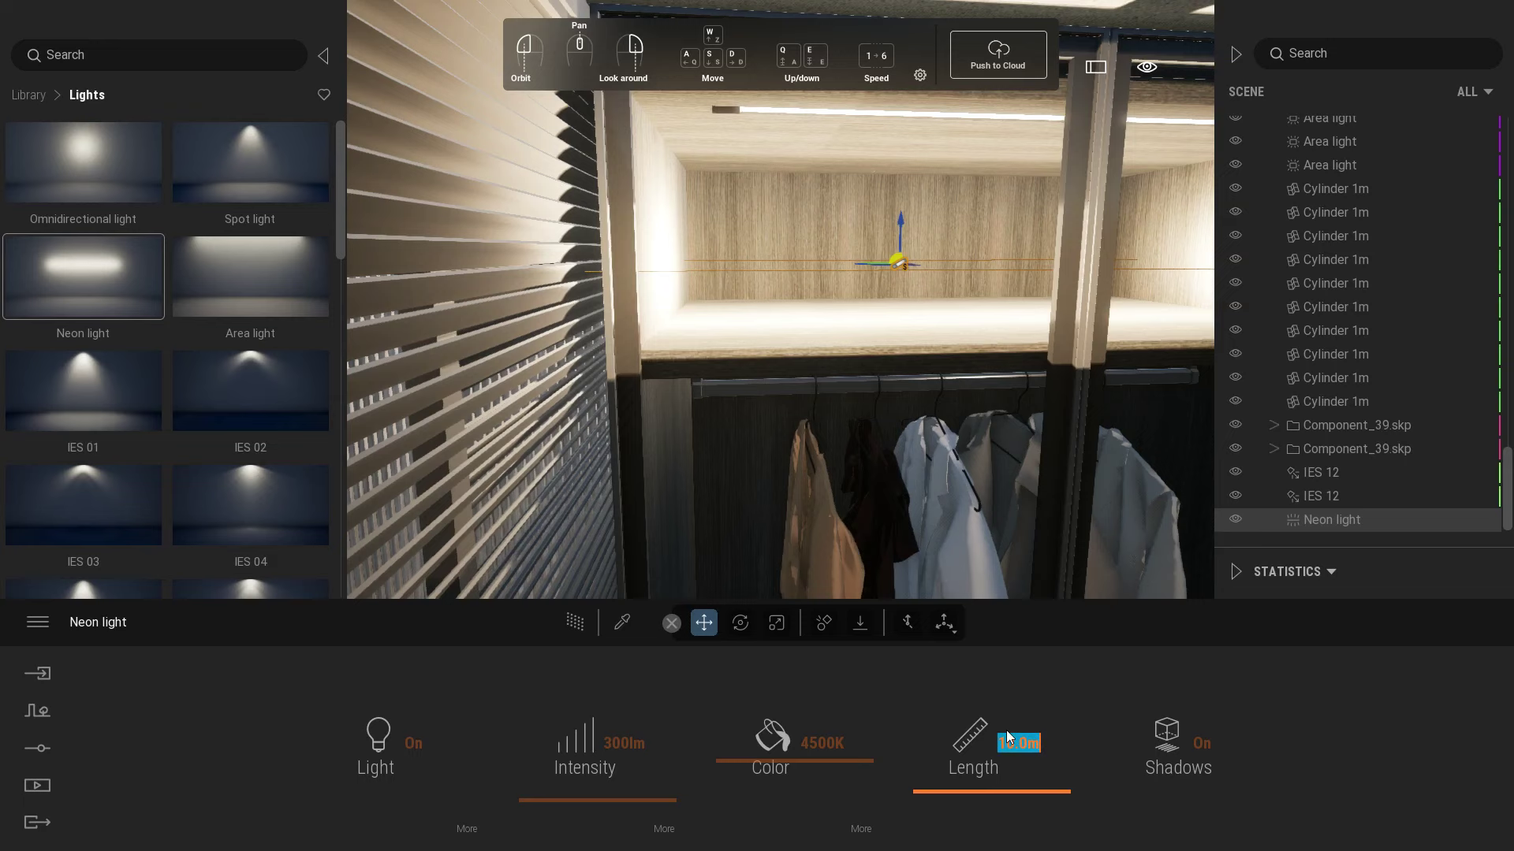
type("1")
key("Return")
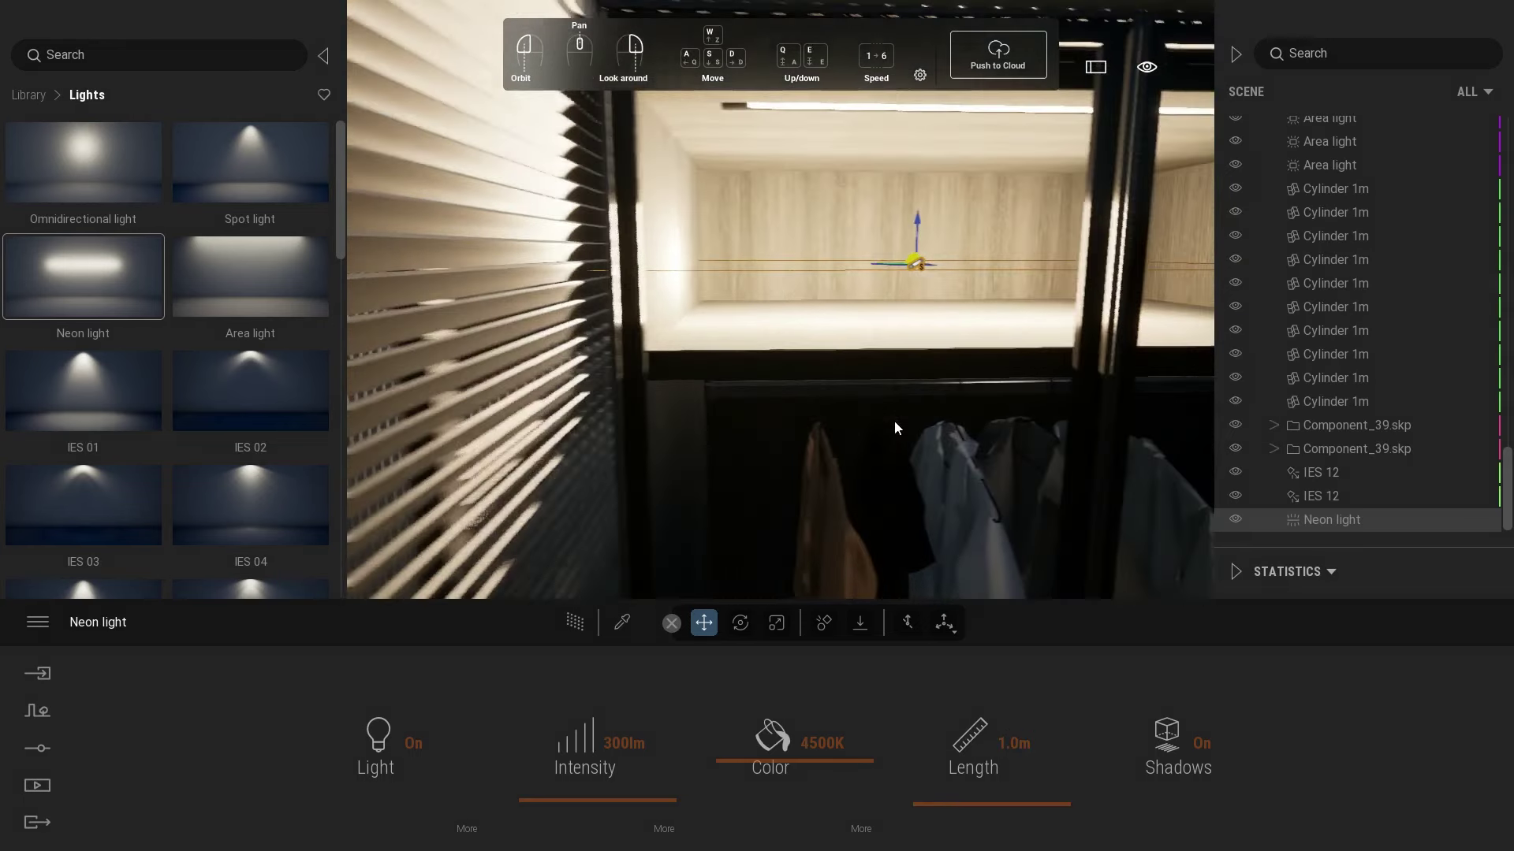
- Move the neon light sideways to the middle of the upper wardrobe shelf and lower its intensity
right_click_drag(894, 421, 904, 433)
key("w")
key("e")
left_click_drag(910, 361, 1018, 357)
key("s")
key("d")
right_click_drag(998, 418, 998, 418)
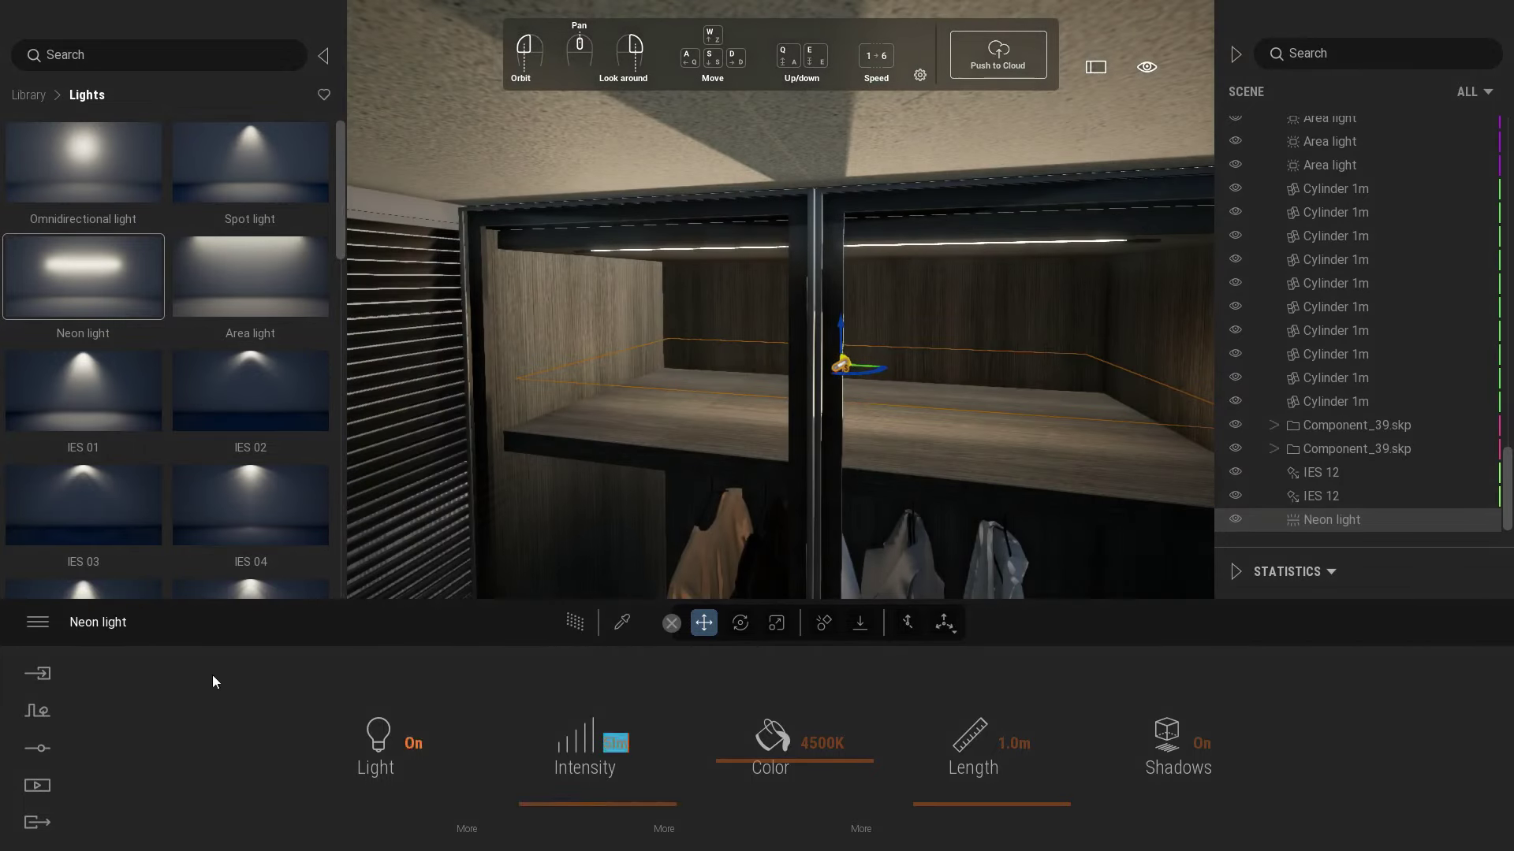
- Preview Image4 with the neon light added to the upper wardrobe shelf
left_click(37, 785)
left_click(294, 770)
left_click(666, 712)
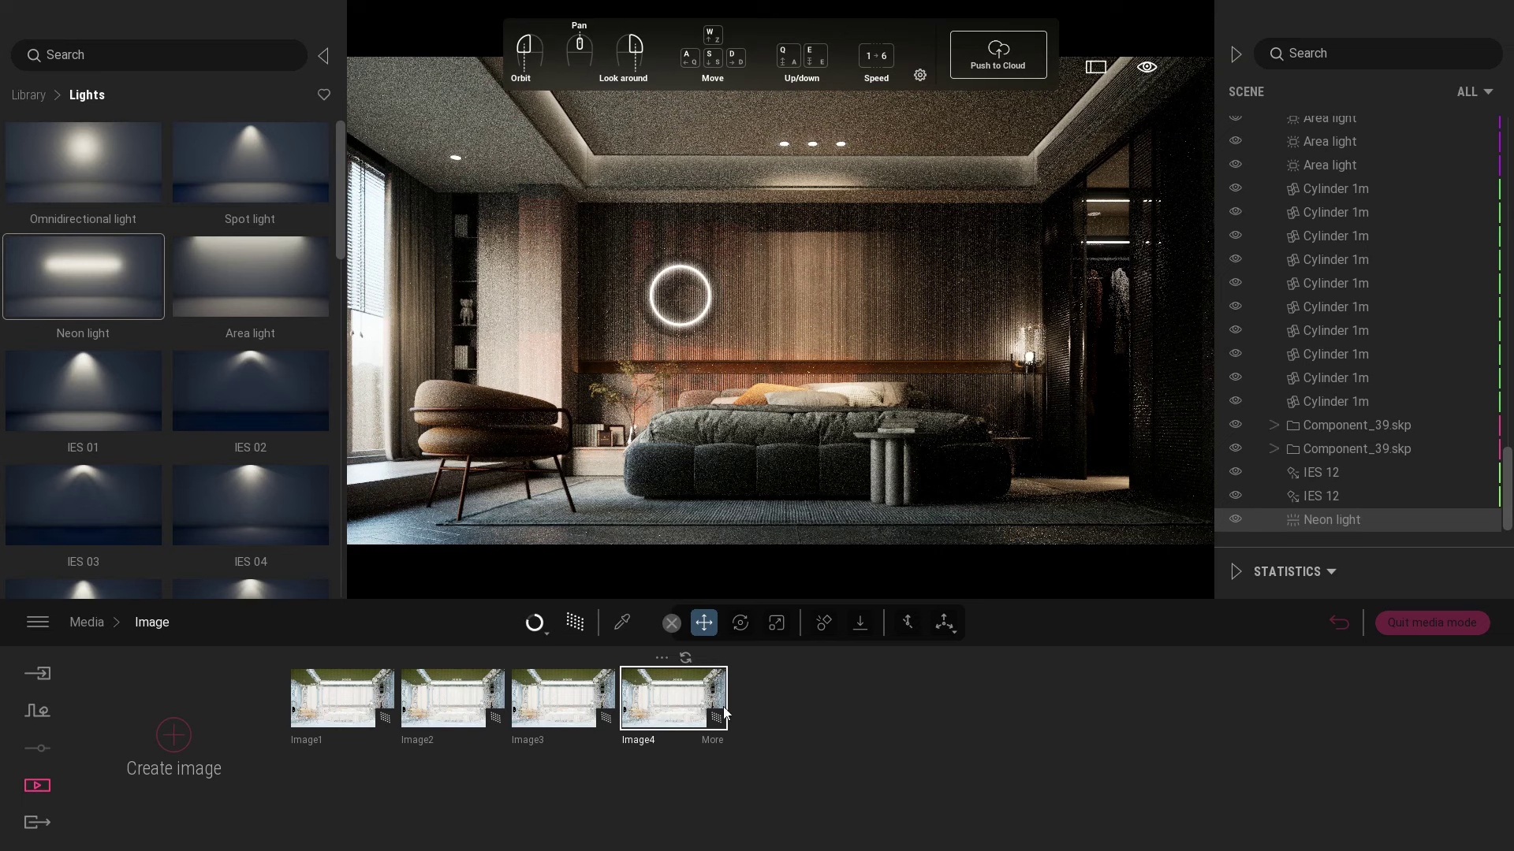
- Copy the wardrobe neon light straight down beneath the lower shelf above the hanging clothes and shift it sideways onto the light strip
left_click(1428, 624)
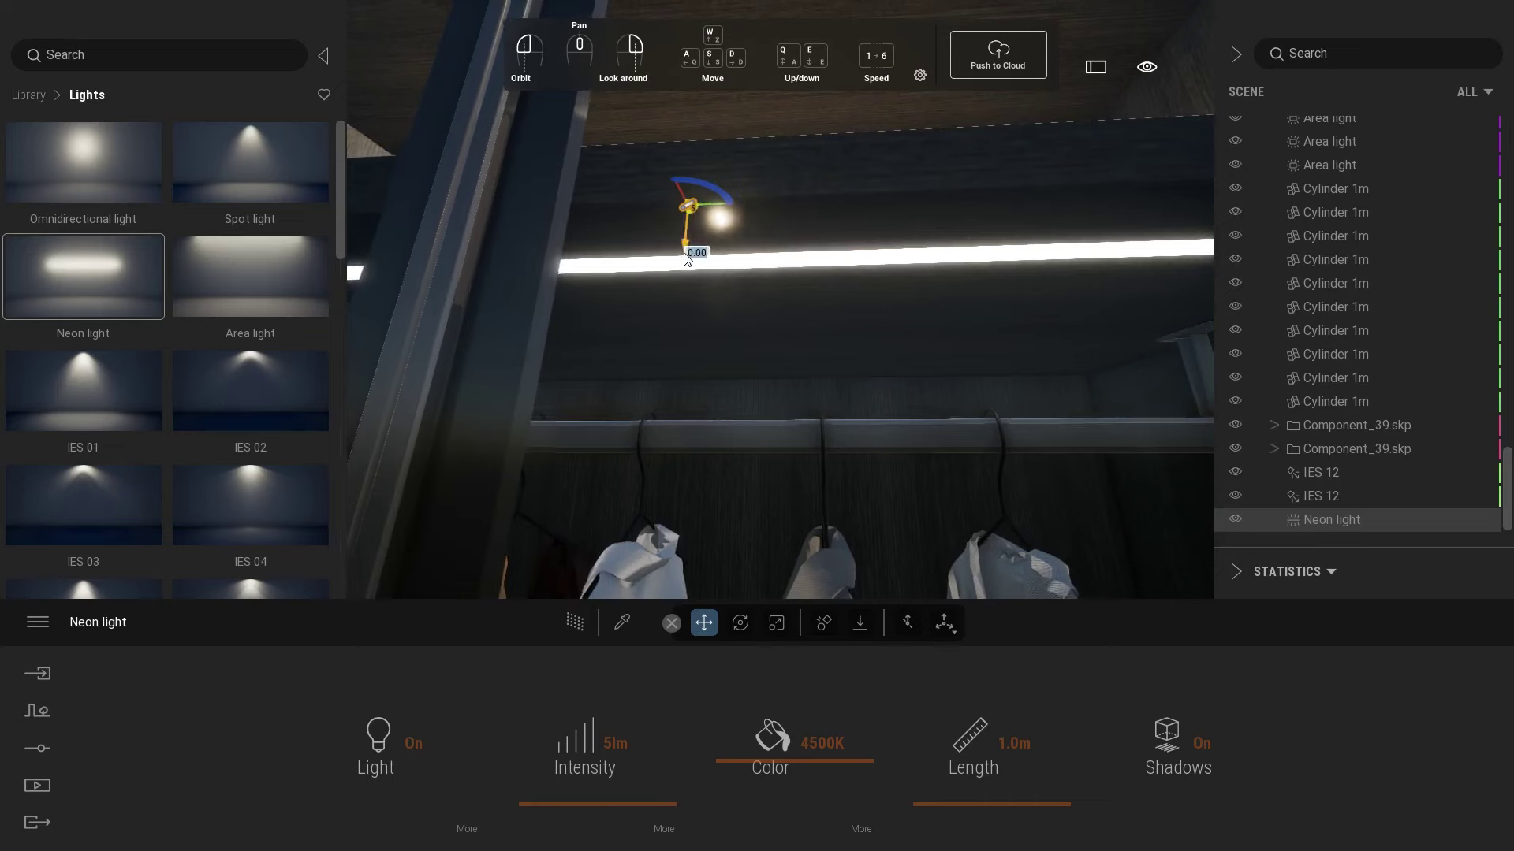
left_click_drag(685, 259, 682, 420)
left_click(714, 505)
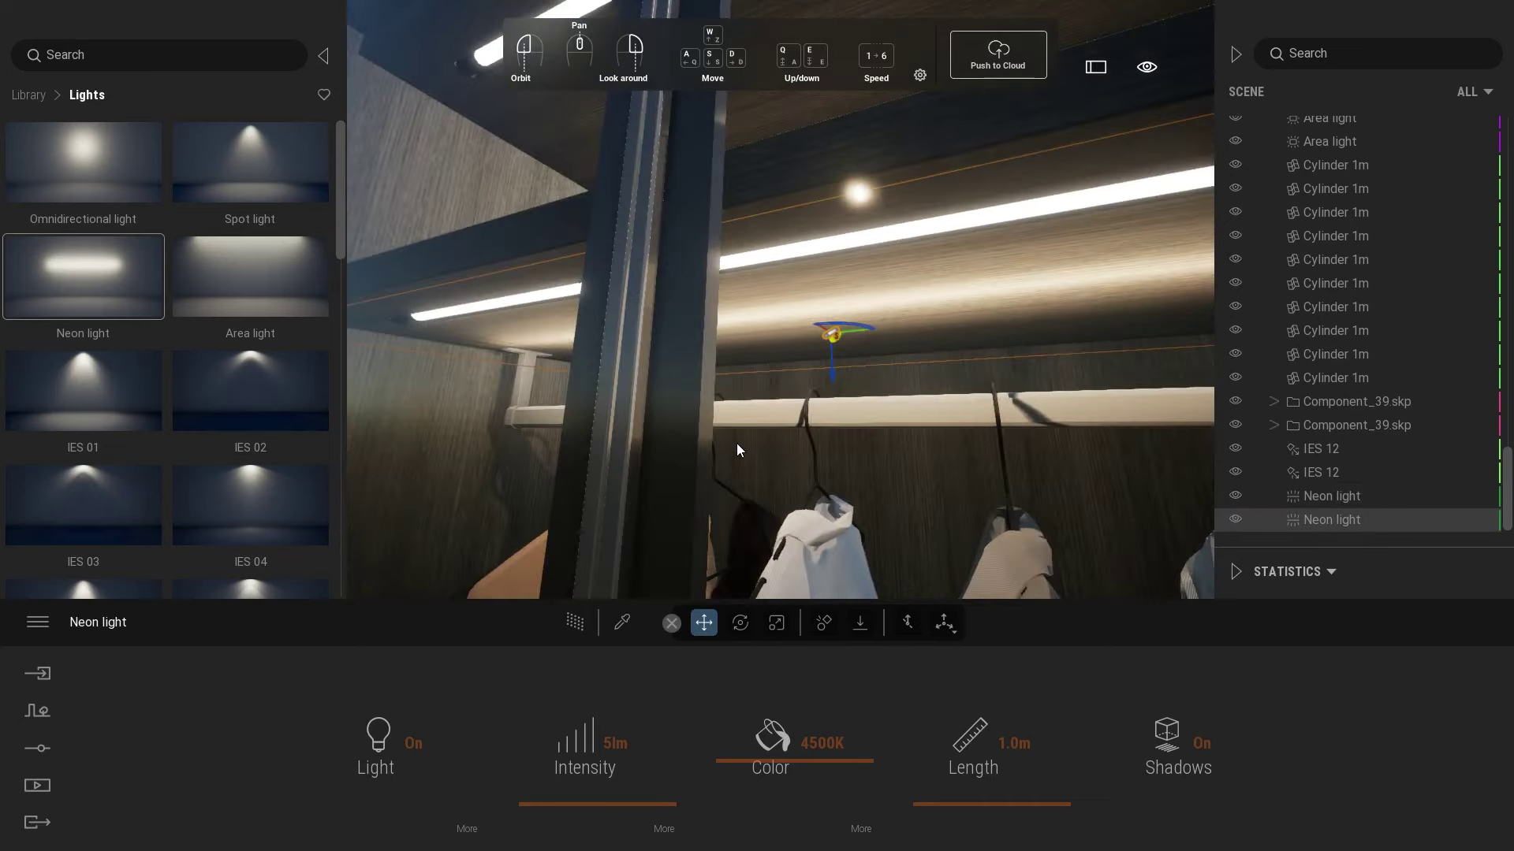
left_click_drag(798, 427, 770, 363)
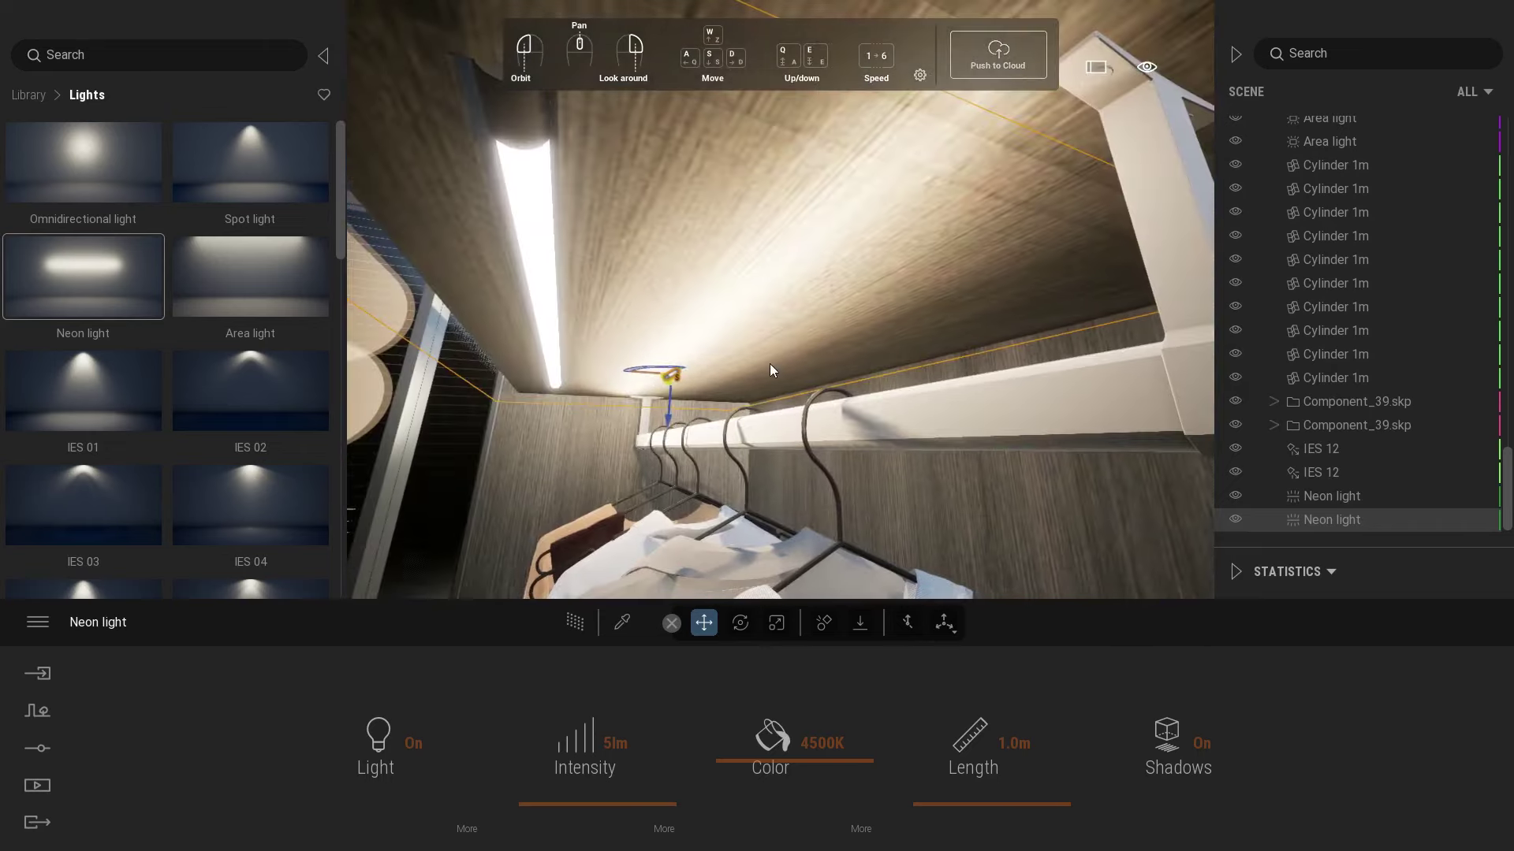
left_click_drag(641, 374, 517, 367)
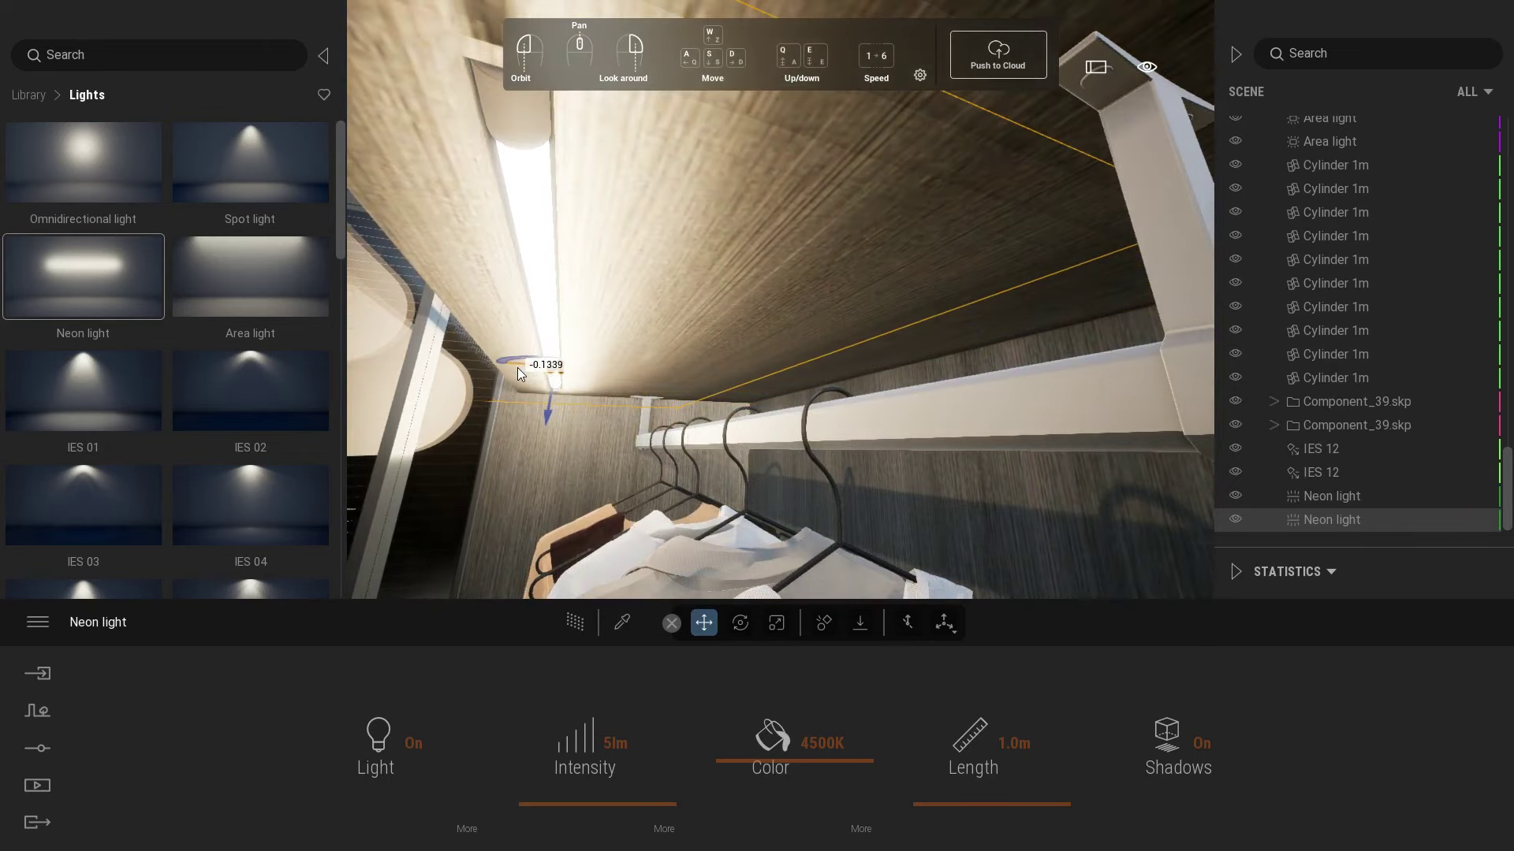
mouse_move(570, 428)
right_mouse_down()
mouse_move(611, 438)
mouse_move(580, 427)
right_mouse_up()
- Select the original neon light in the upper compartment and move it sideways and up to the light strip under the top board
key("a")
key("q")
key("d")
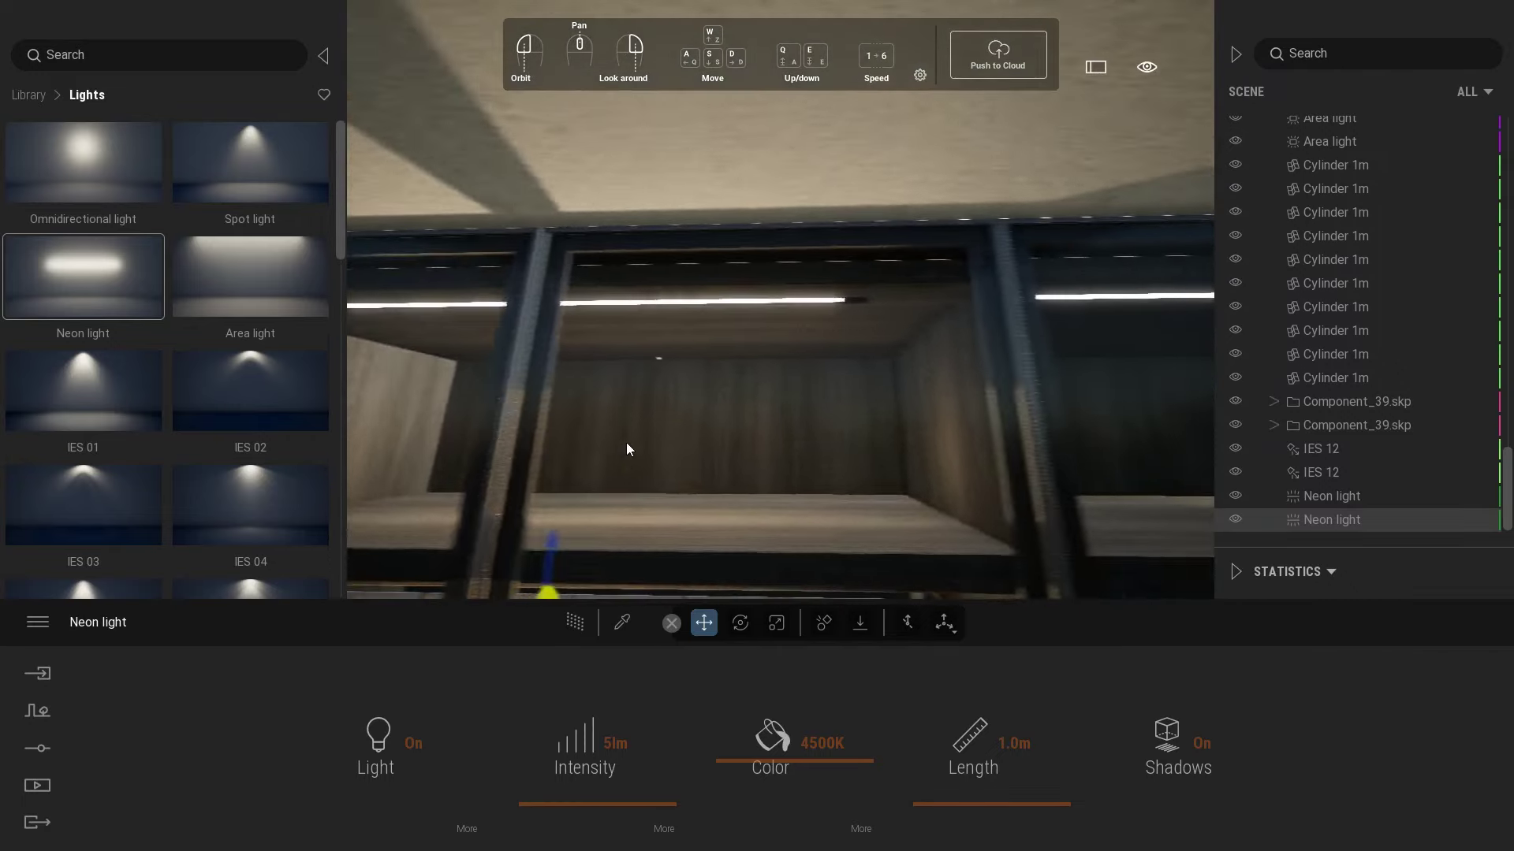
double_click(1333, 497)
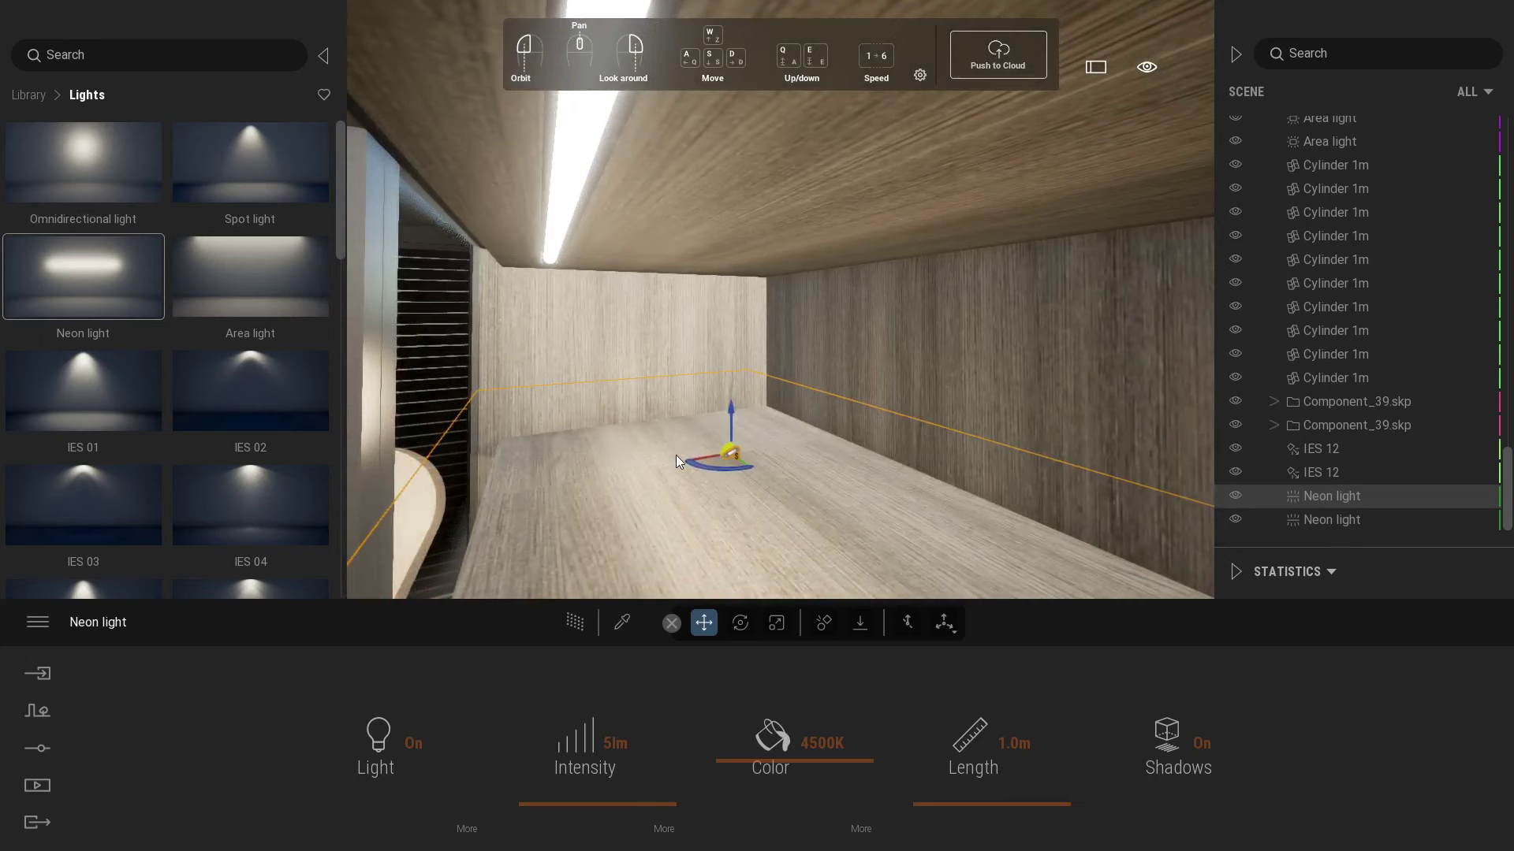
left_click_drag(697, 458, 577, 238)
left_click_drag(551, 370, 528, 225)
- Preview Image4 with neon lights aligned to both the upper and lower wardrobe shelf strips
left_click(39, 785)
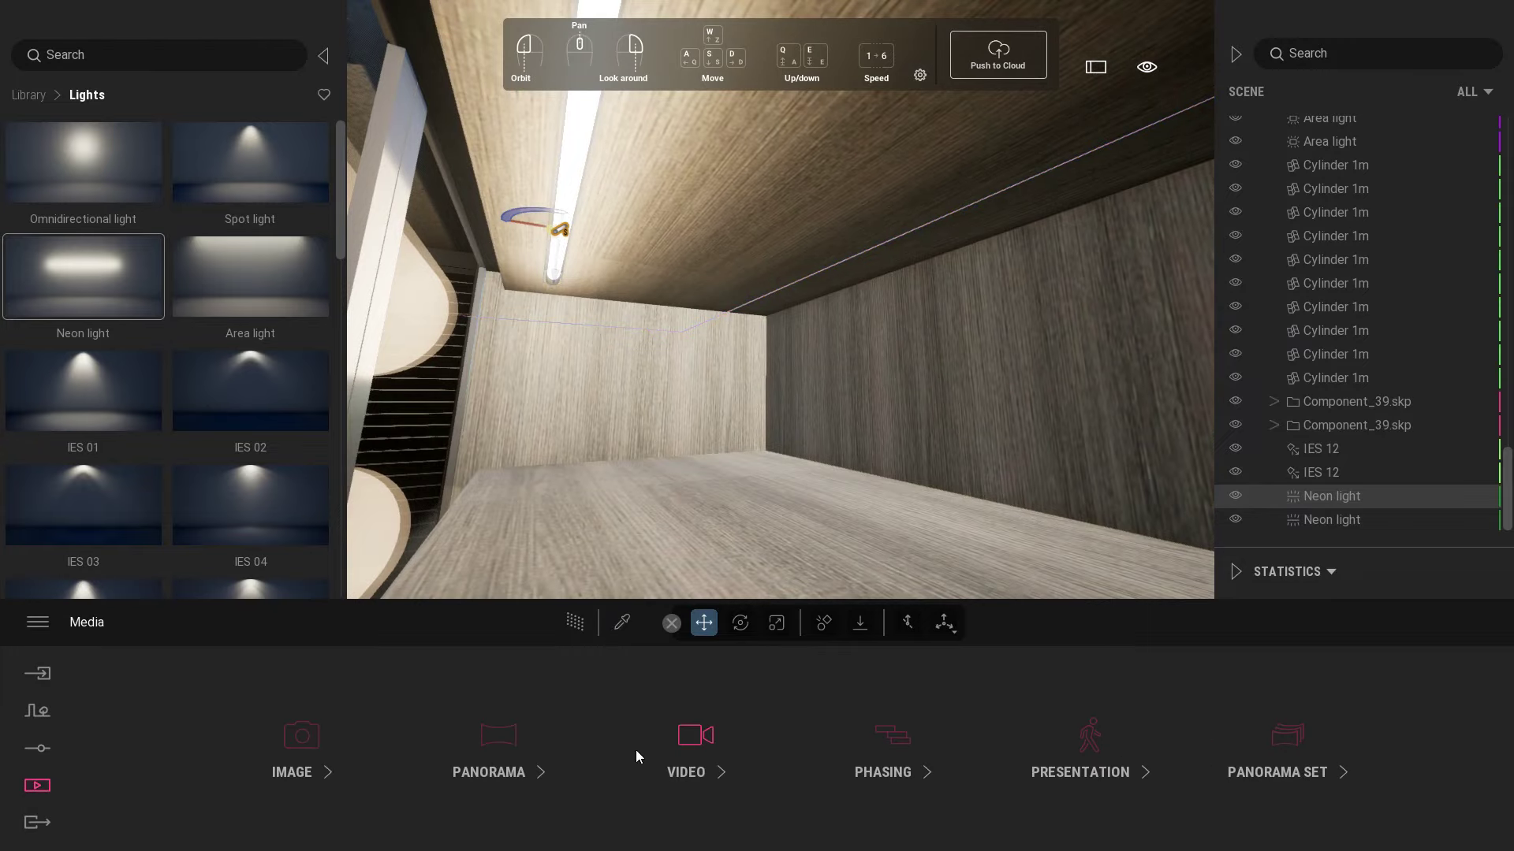
left_click(312, 749)
left_click(674, 710)
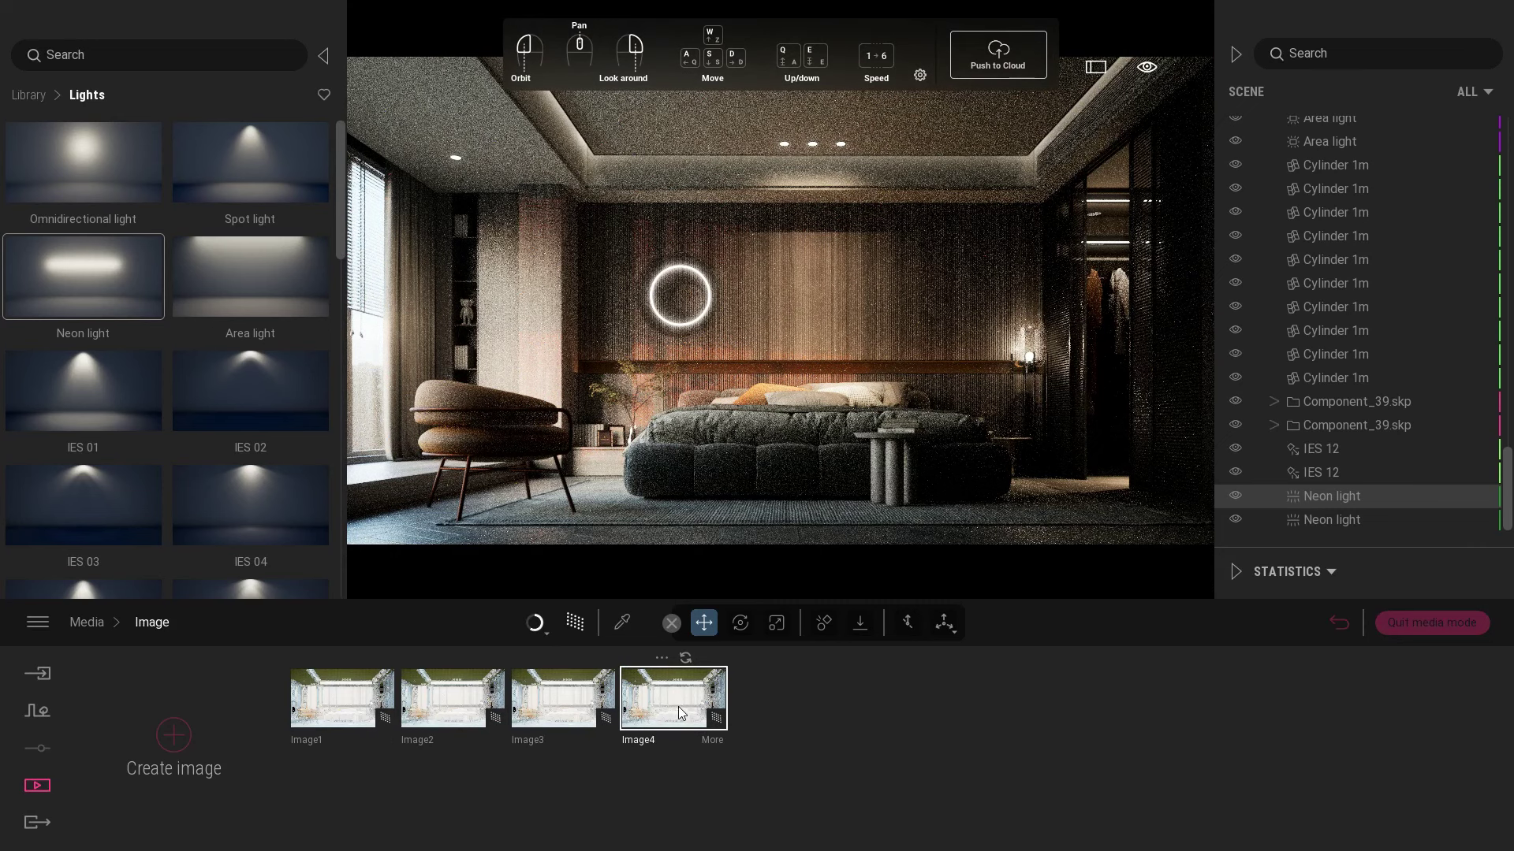
- Leave media mode and copy the upper-shelf neon light as one instance 0.84 m across to the wardrobe room's ceiling downlight
left_click(1445, 623)
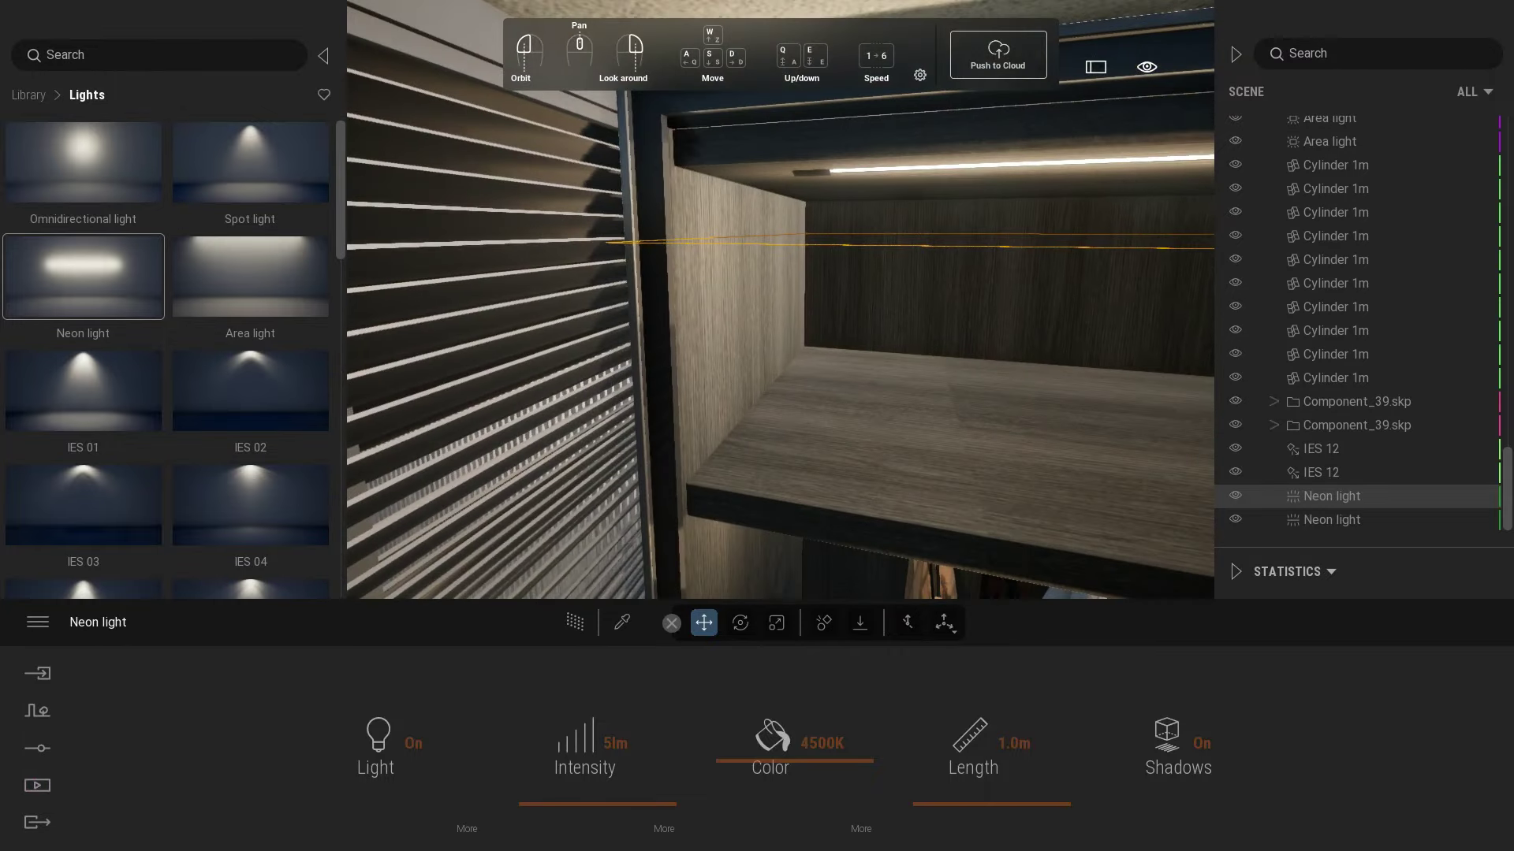
right_click_drag(717, 428, 836, 347)
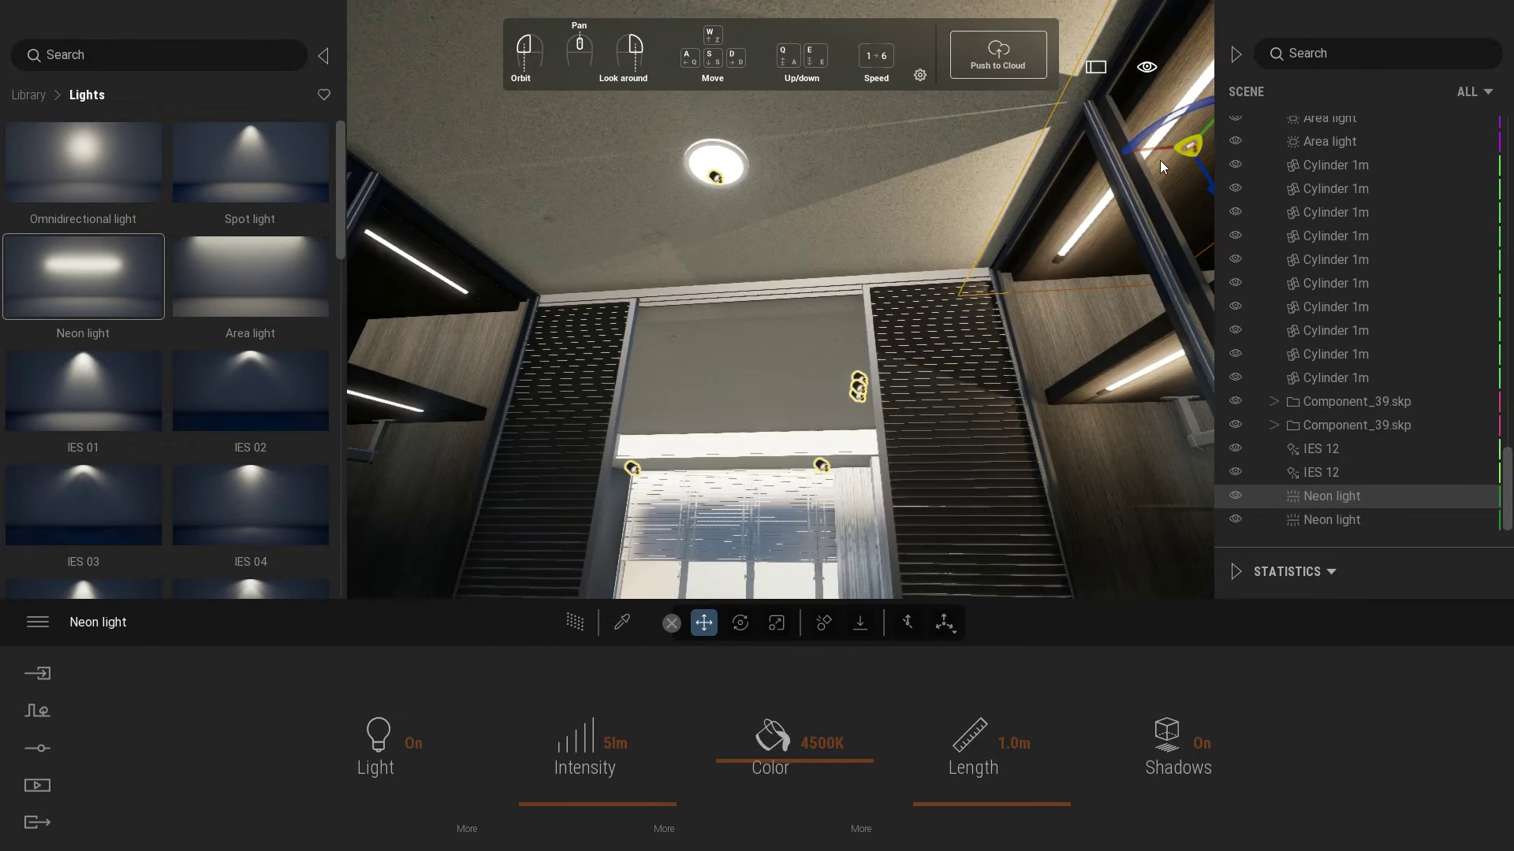
left_click_drag(1160, 150, 666, 219, "shift")
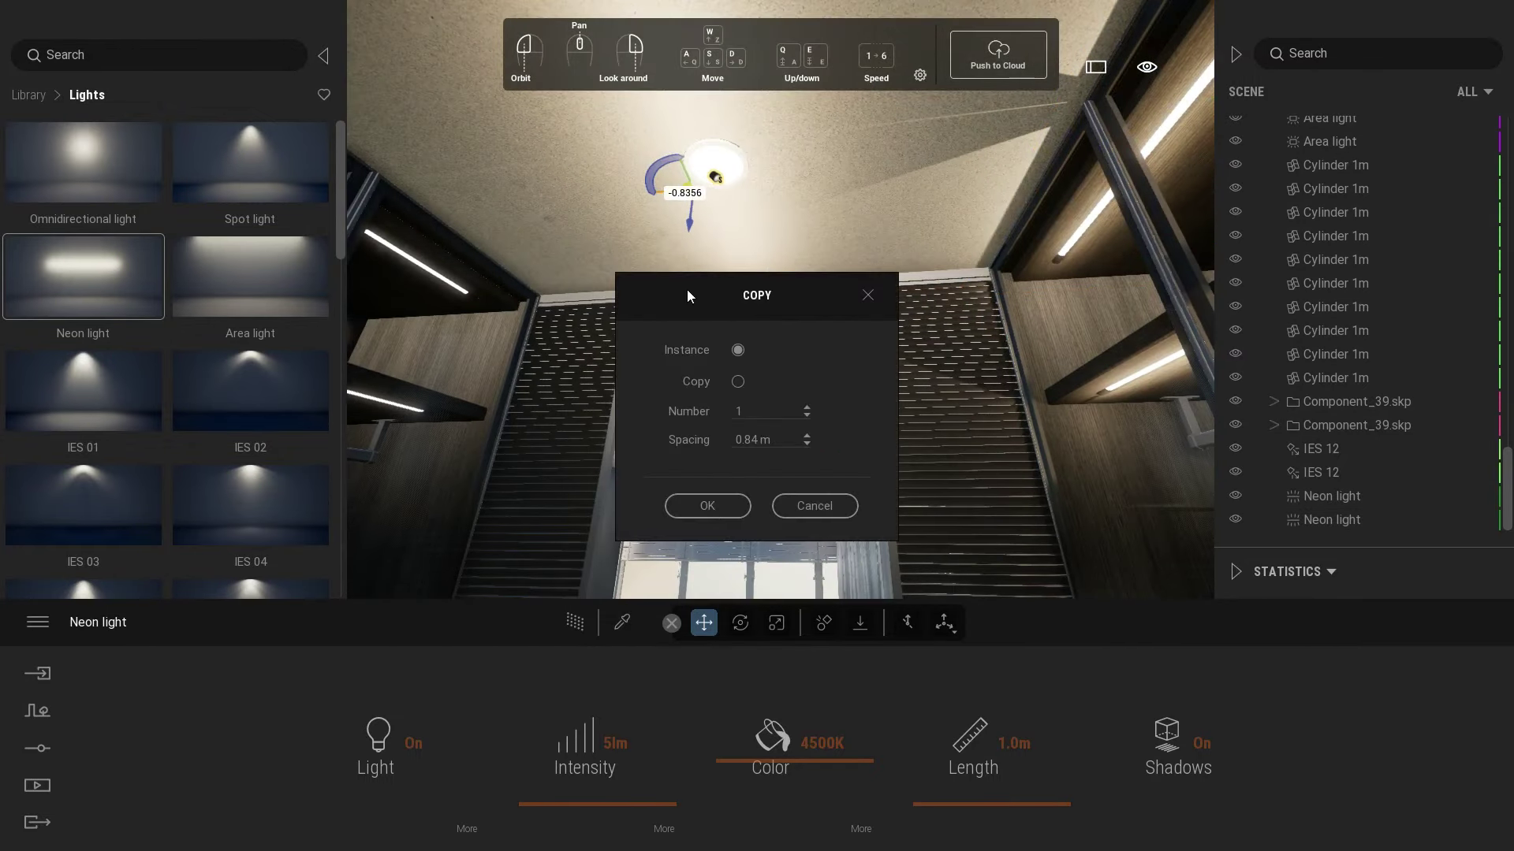
left_click(716, 507)
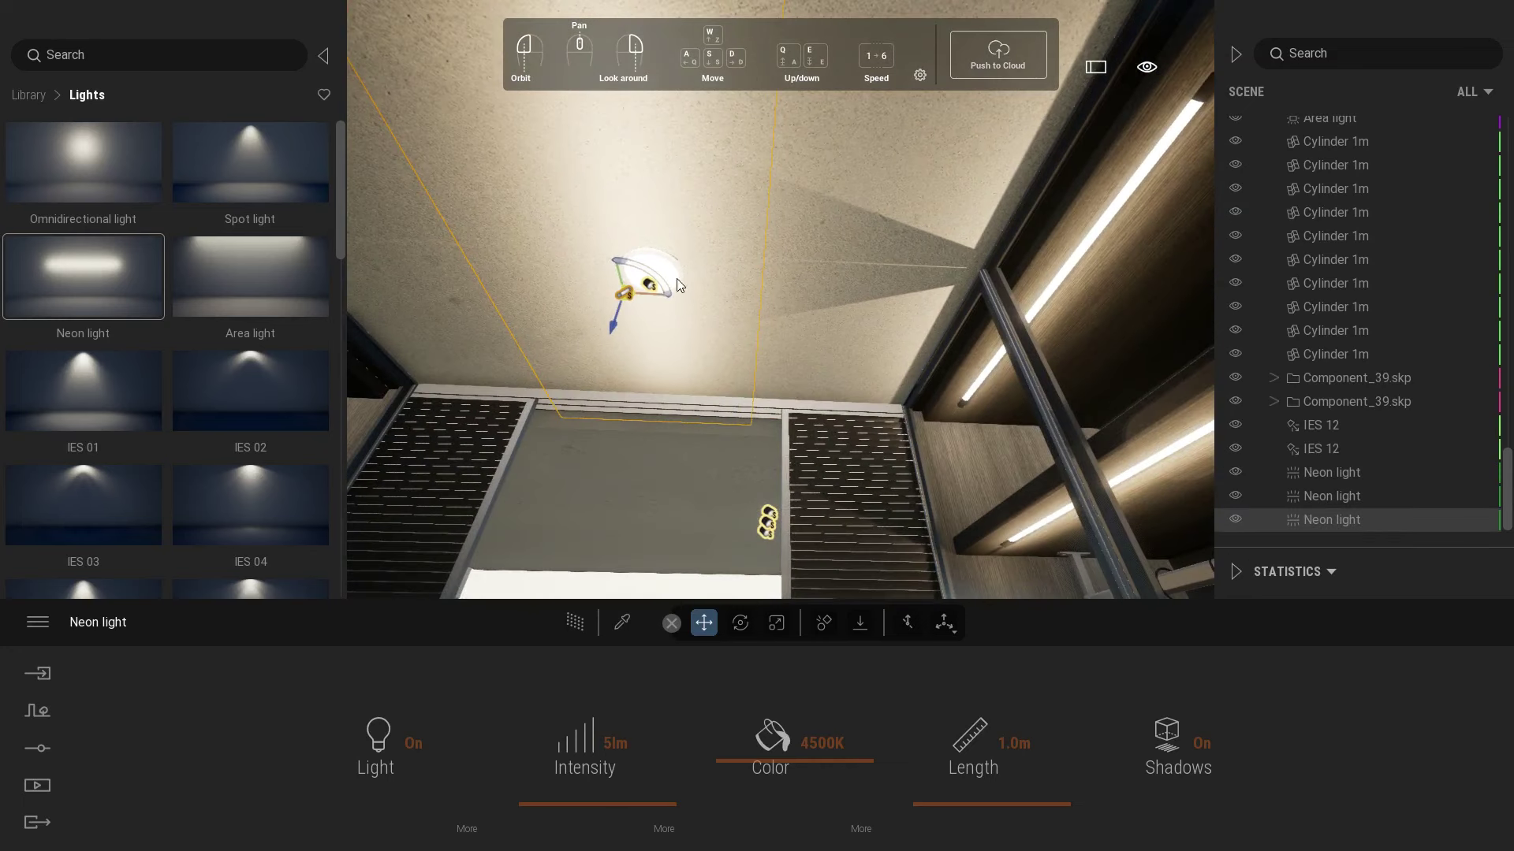
- Shift the copied neon light along the wardrobe room's ceiling, away from the downlight and the slatted partition
right_click_drag(680, 342, 667, 338)
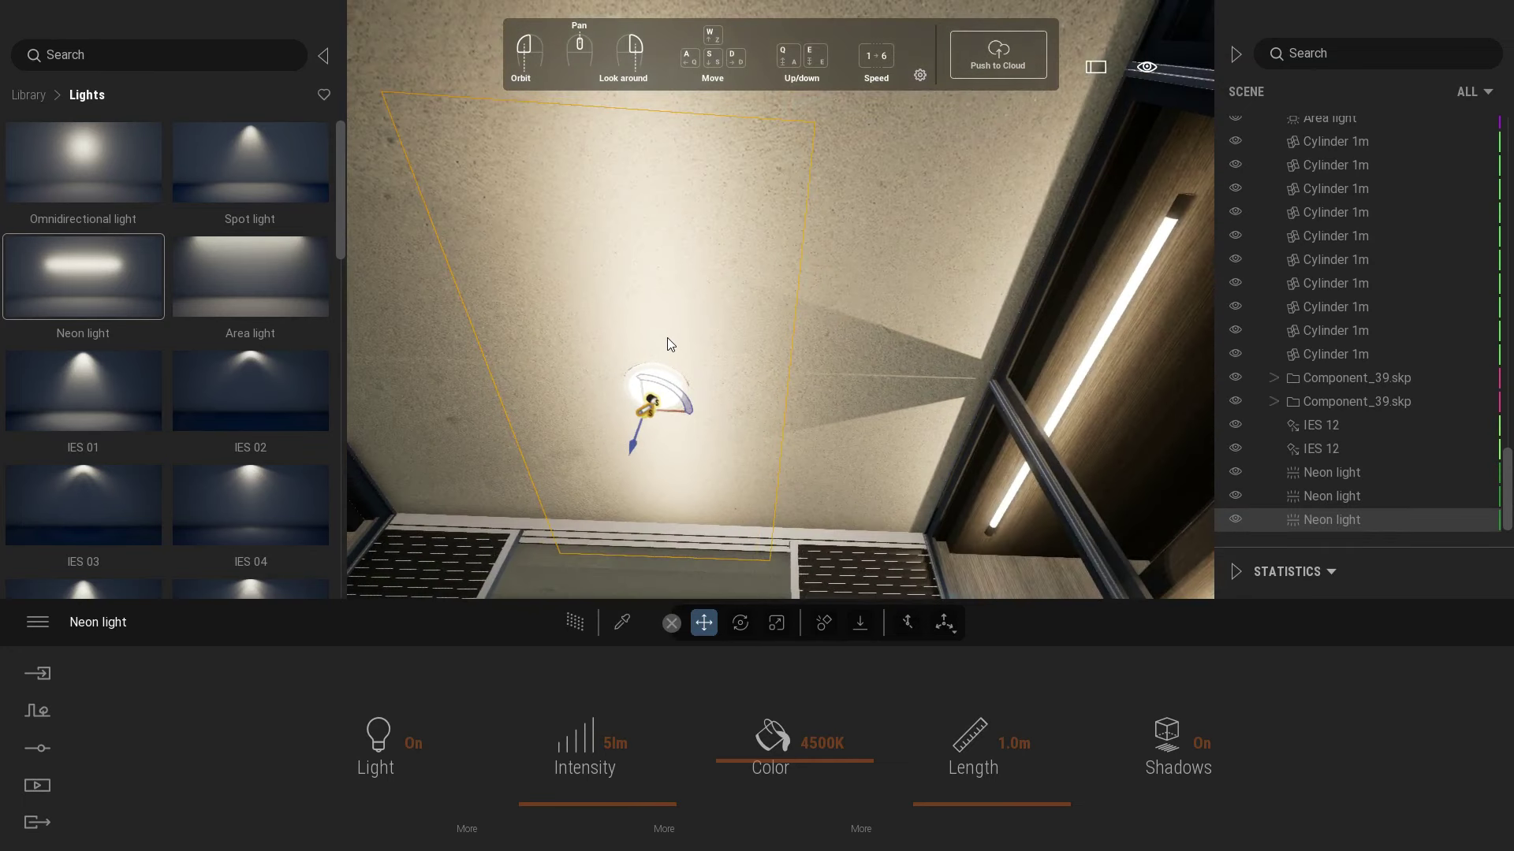
type("10")
key("Return")
key("ctrl+z")
left_click_drag(641, 383, 642, 306)
right_click_drag(641, 306, 646, 305)
scroll(645, 305, "down", 3)
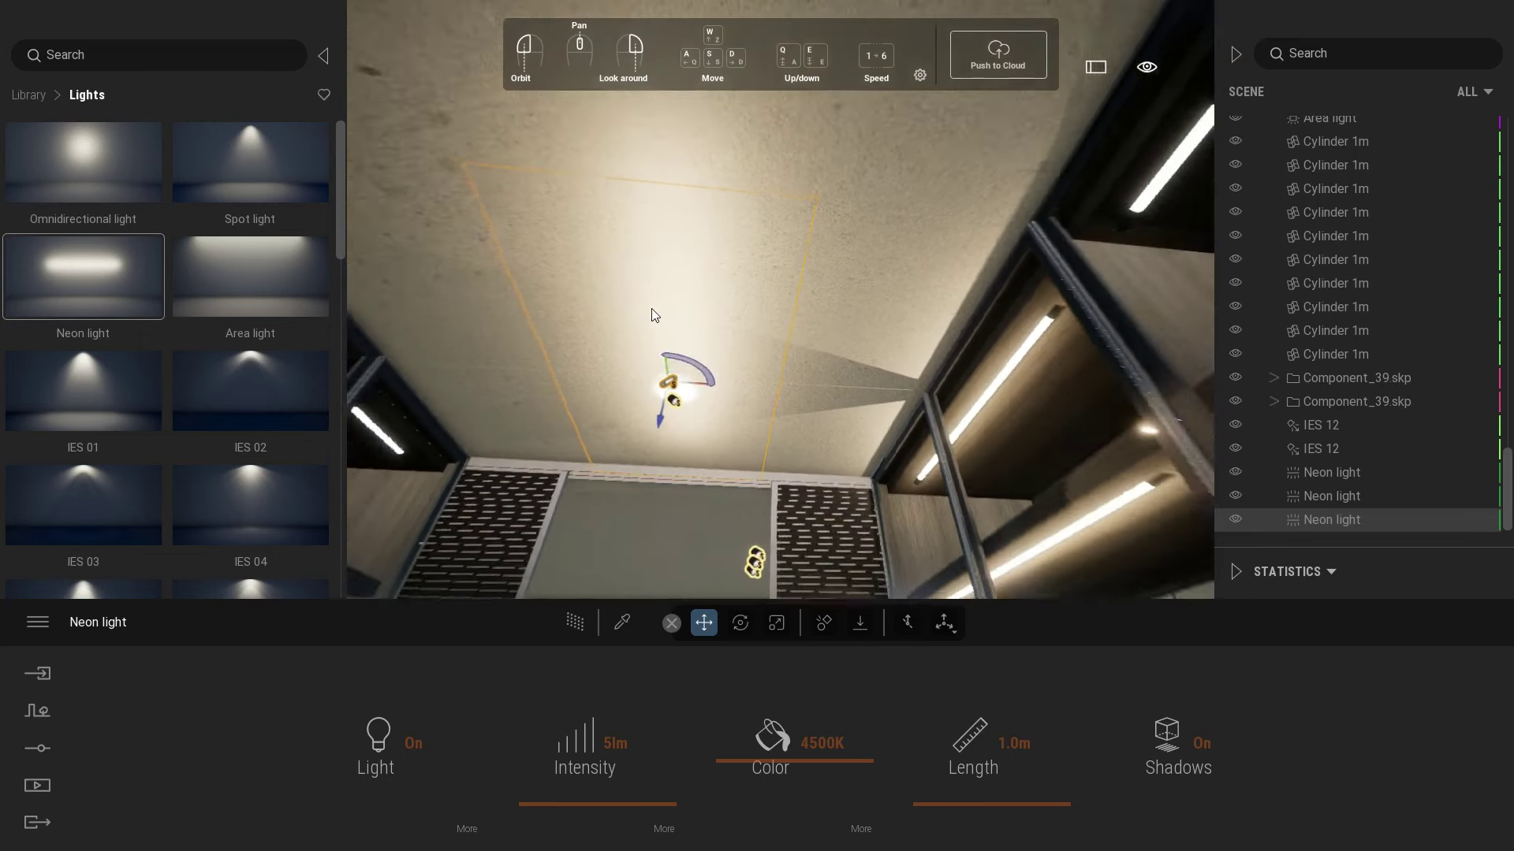
left_click_drag(686, 391, 690, 359)
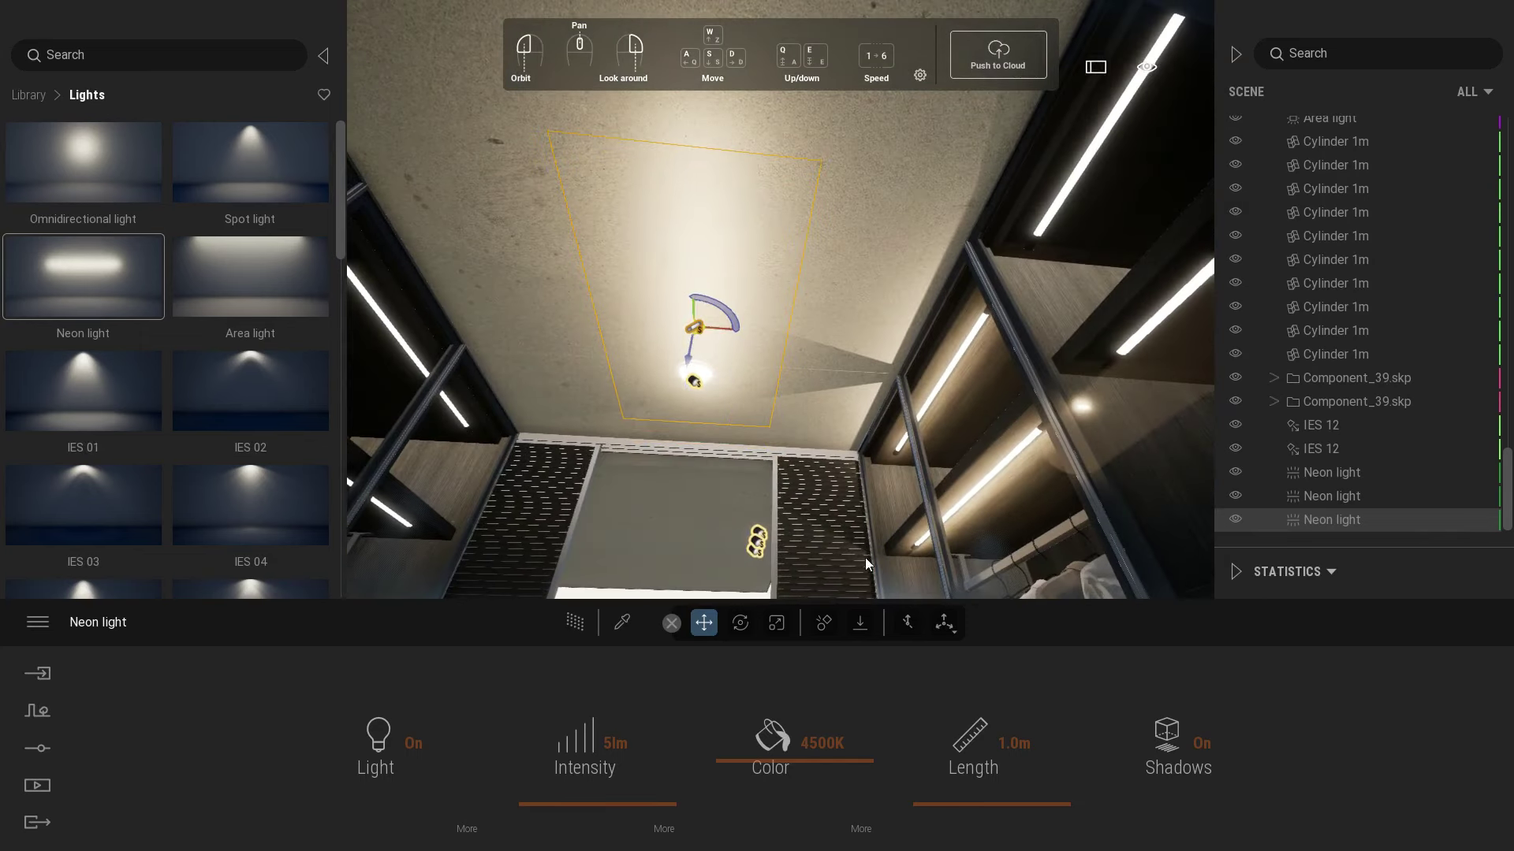
- Preview Image4 with the copied neon light on the wardrobe room's ceiling
mouse_move(973, 788)
left_mouse_down()
mouse_move(968, 806)
mouse_move(956, 787)
left_mouse_up()
left_click(75, 787)
left_click(297, 753)
left_click(658, 694)
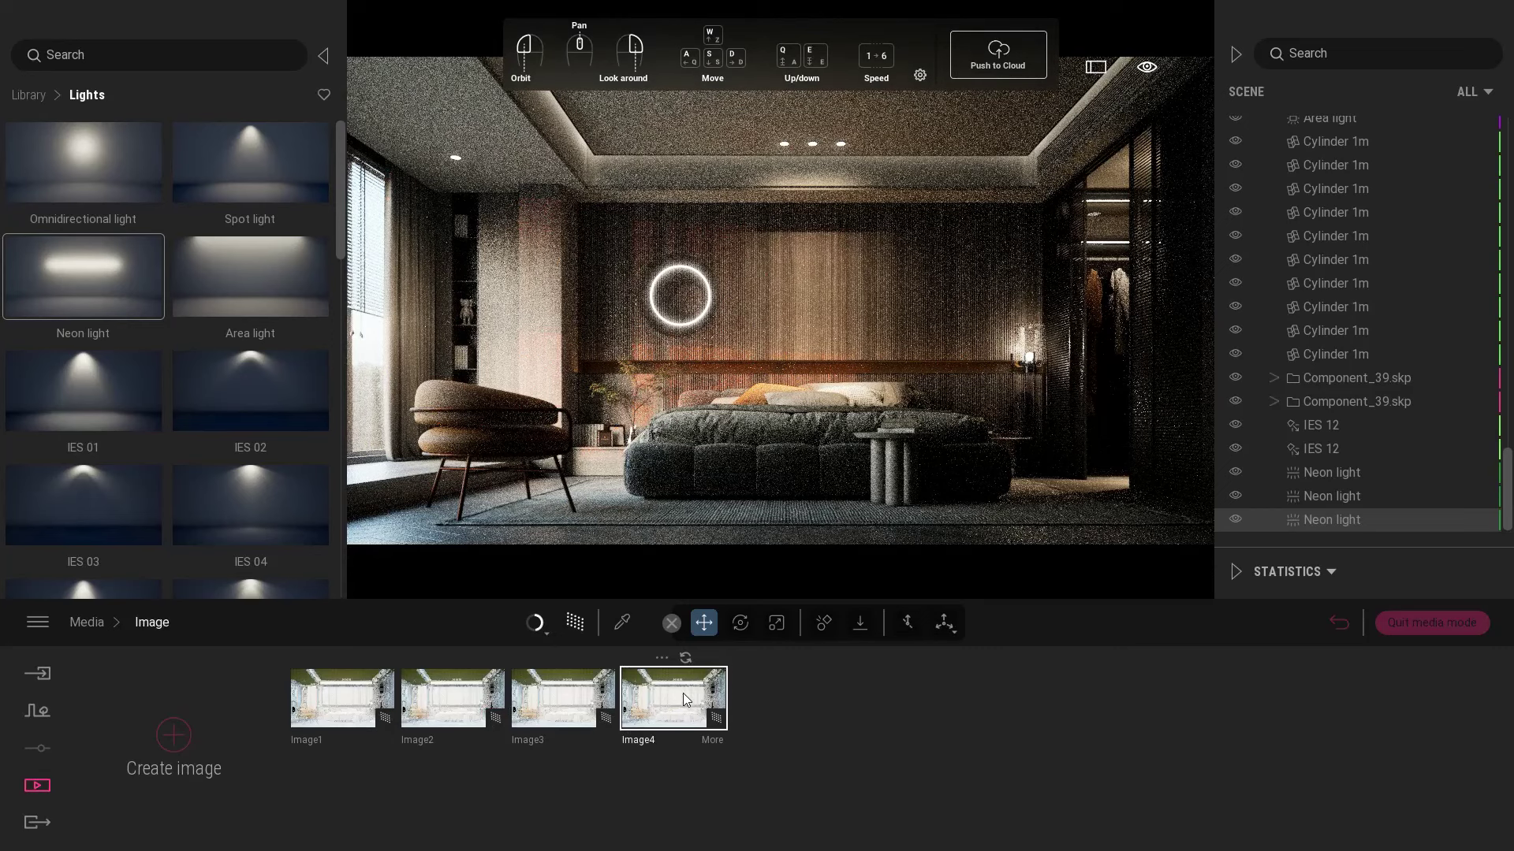
- Move the ceiling neon light across into the opposite wardrobe's upper compartment and line it up with the light strip there
left_click(1459, 626)
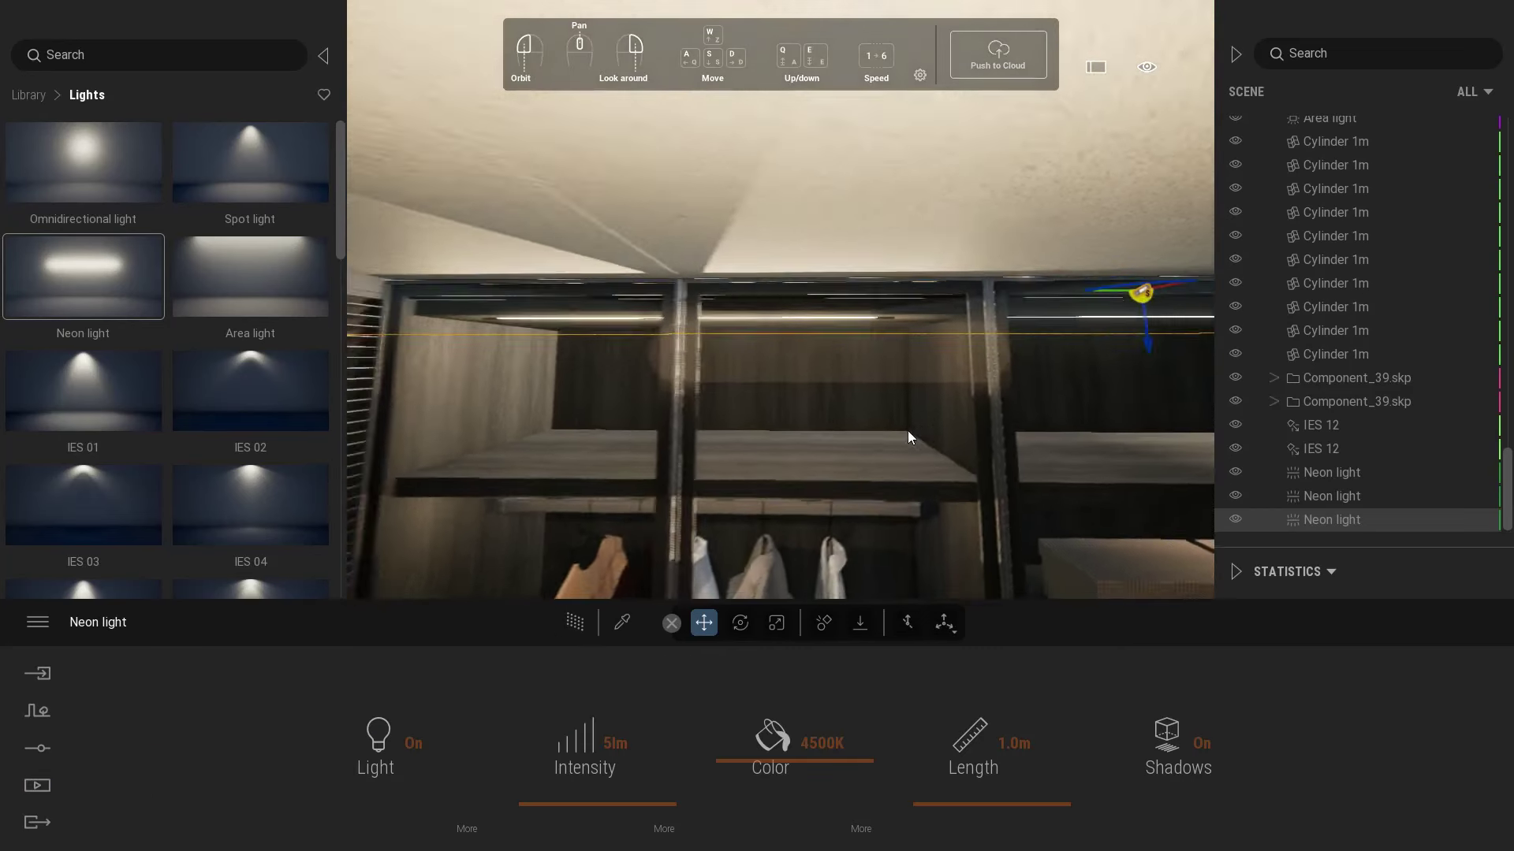
right_click_drag(907, 439, 962, 424)
left_click_drag(966, 418, 1063, 413)
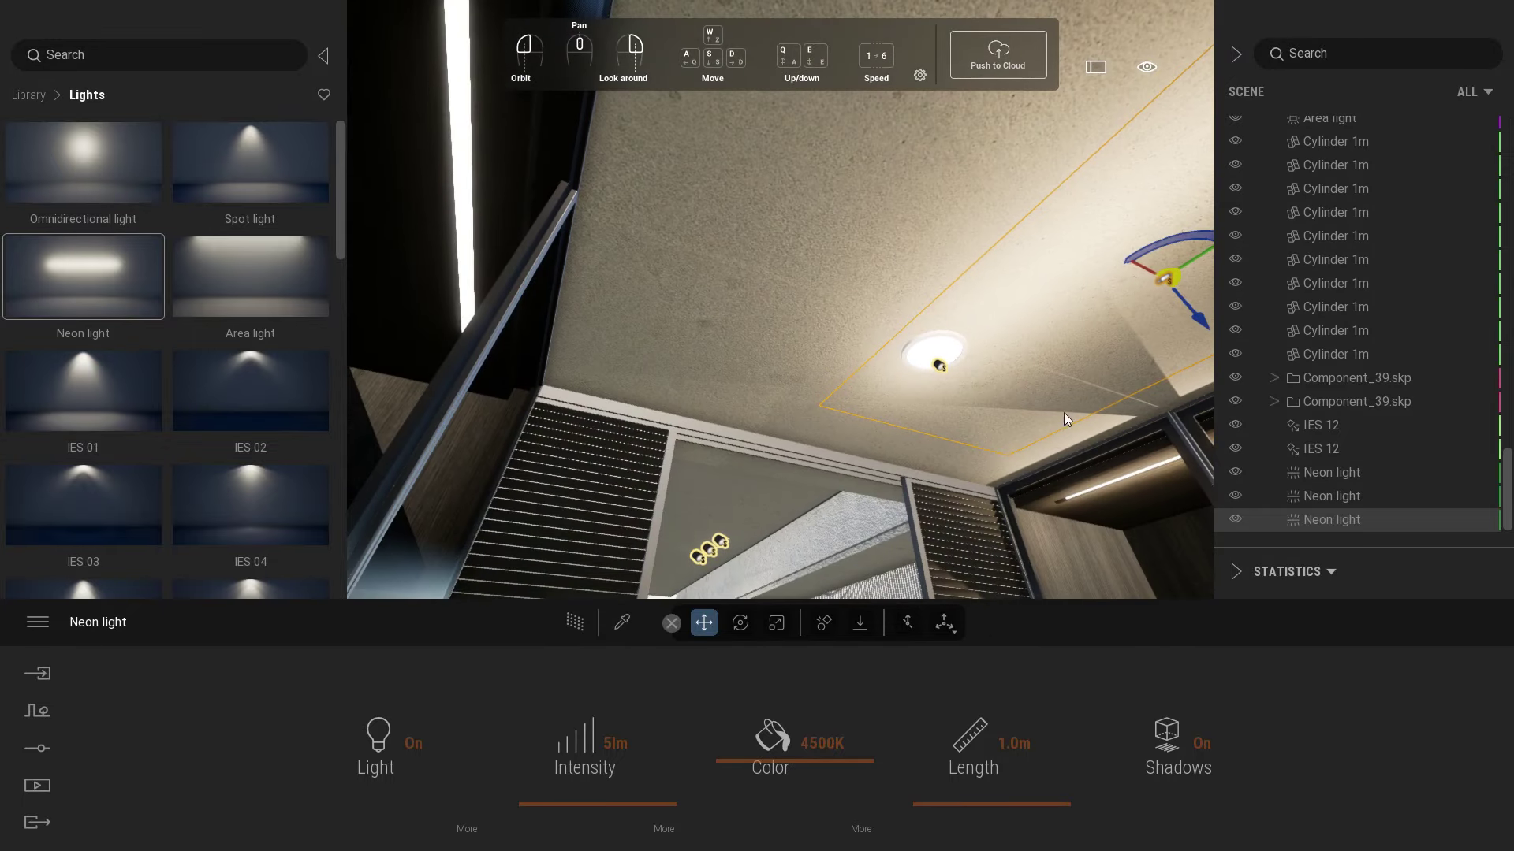
left_click_drag(1140, 272, 683, 325)
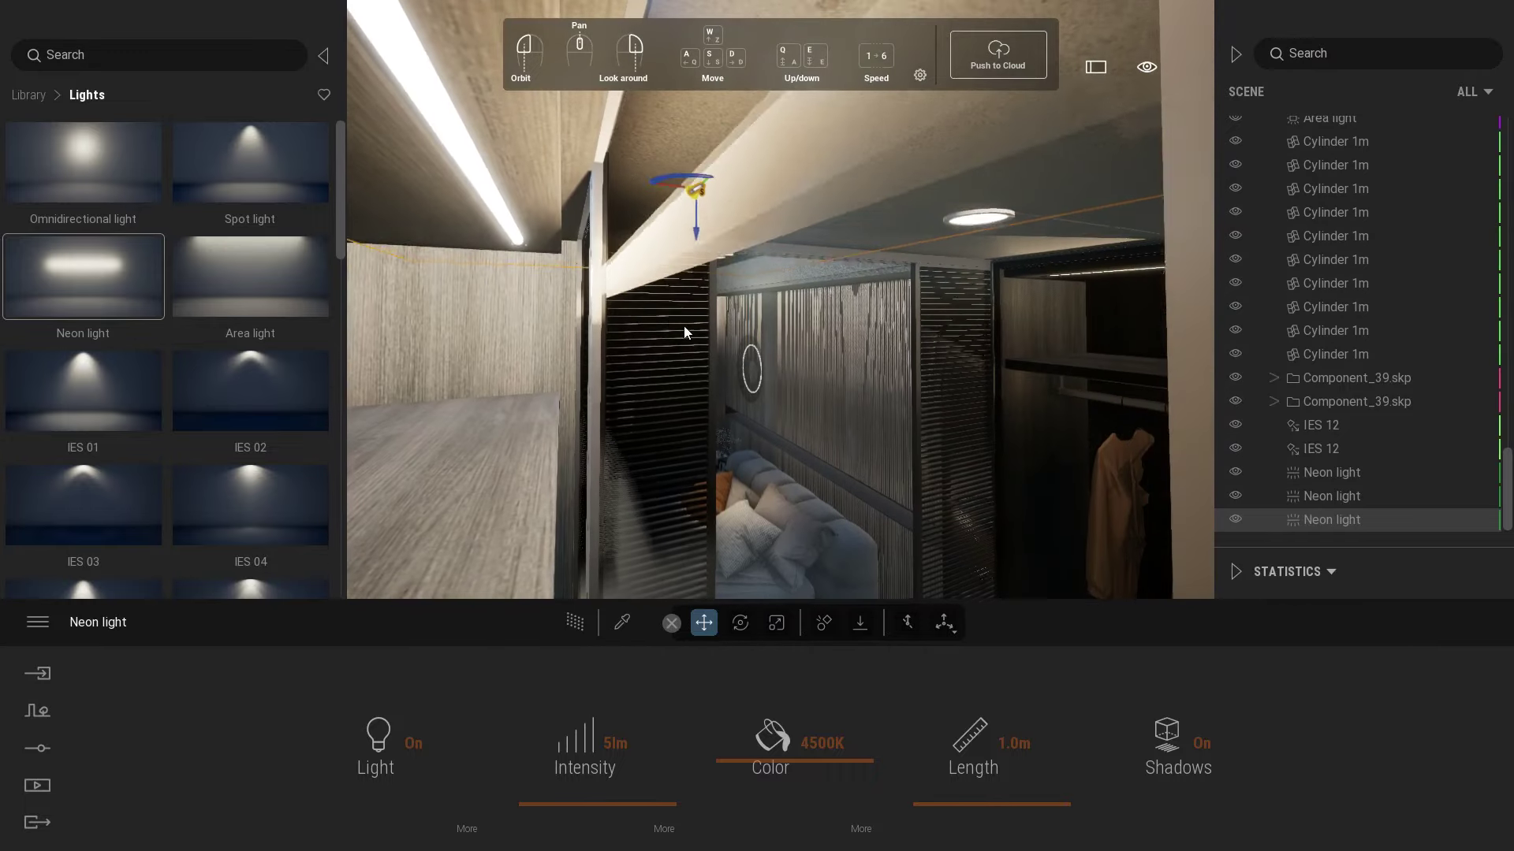
left_click_drag(665, 192, 601, 228)
left_click_drag(574, 168, 533, 162)
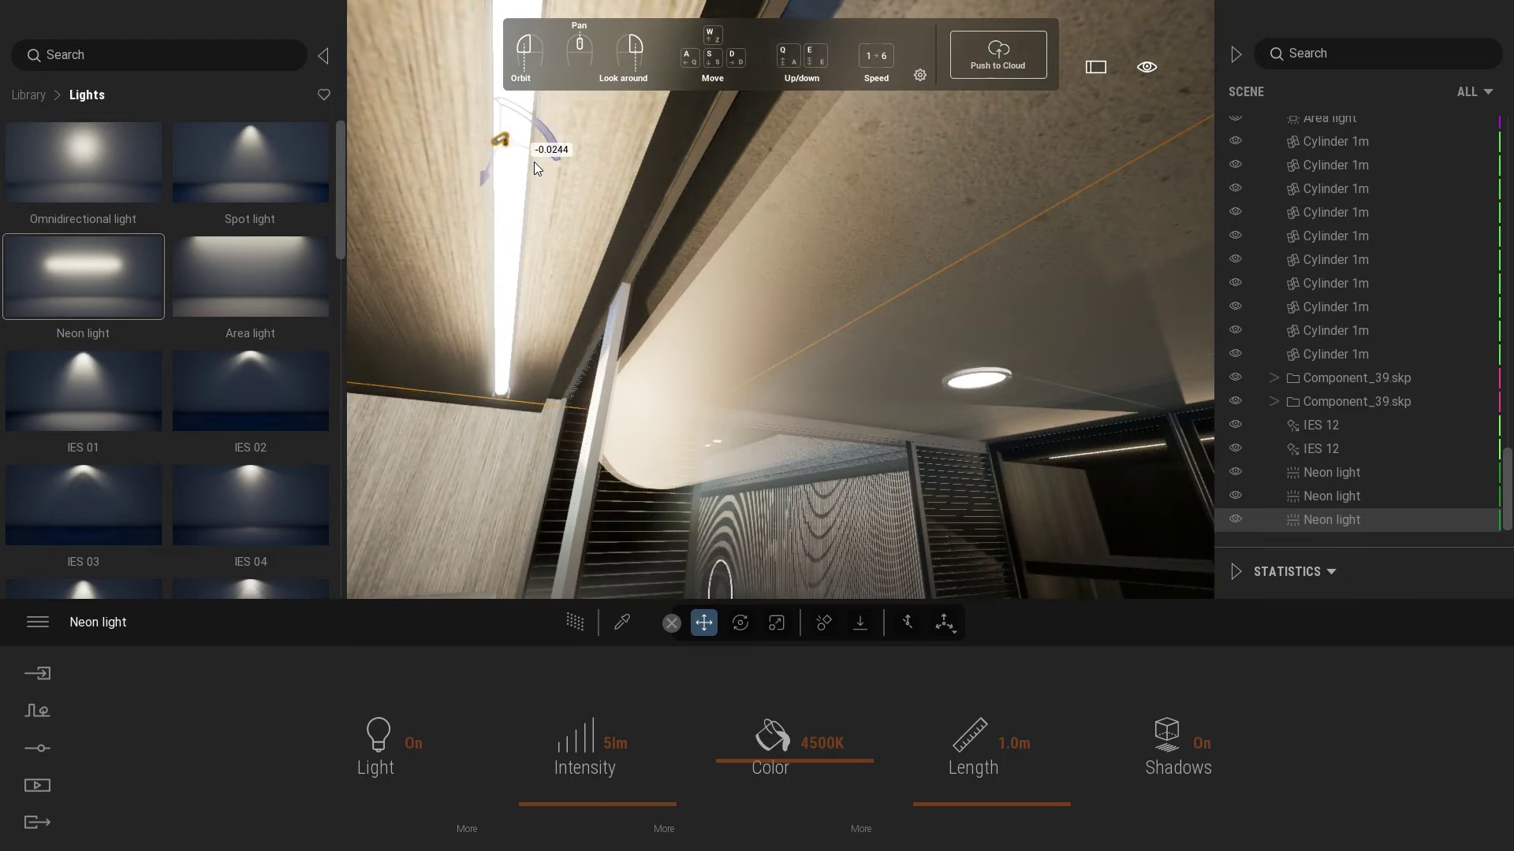
- Copy the opposite wardrobe's upper neon light about 0.32 m down to the light strip under the lower shelf
right_click_drag(548, 178, 675, 197)
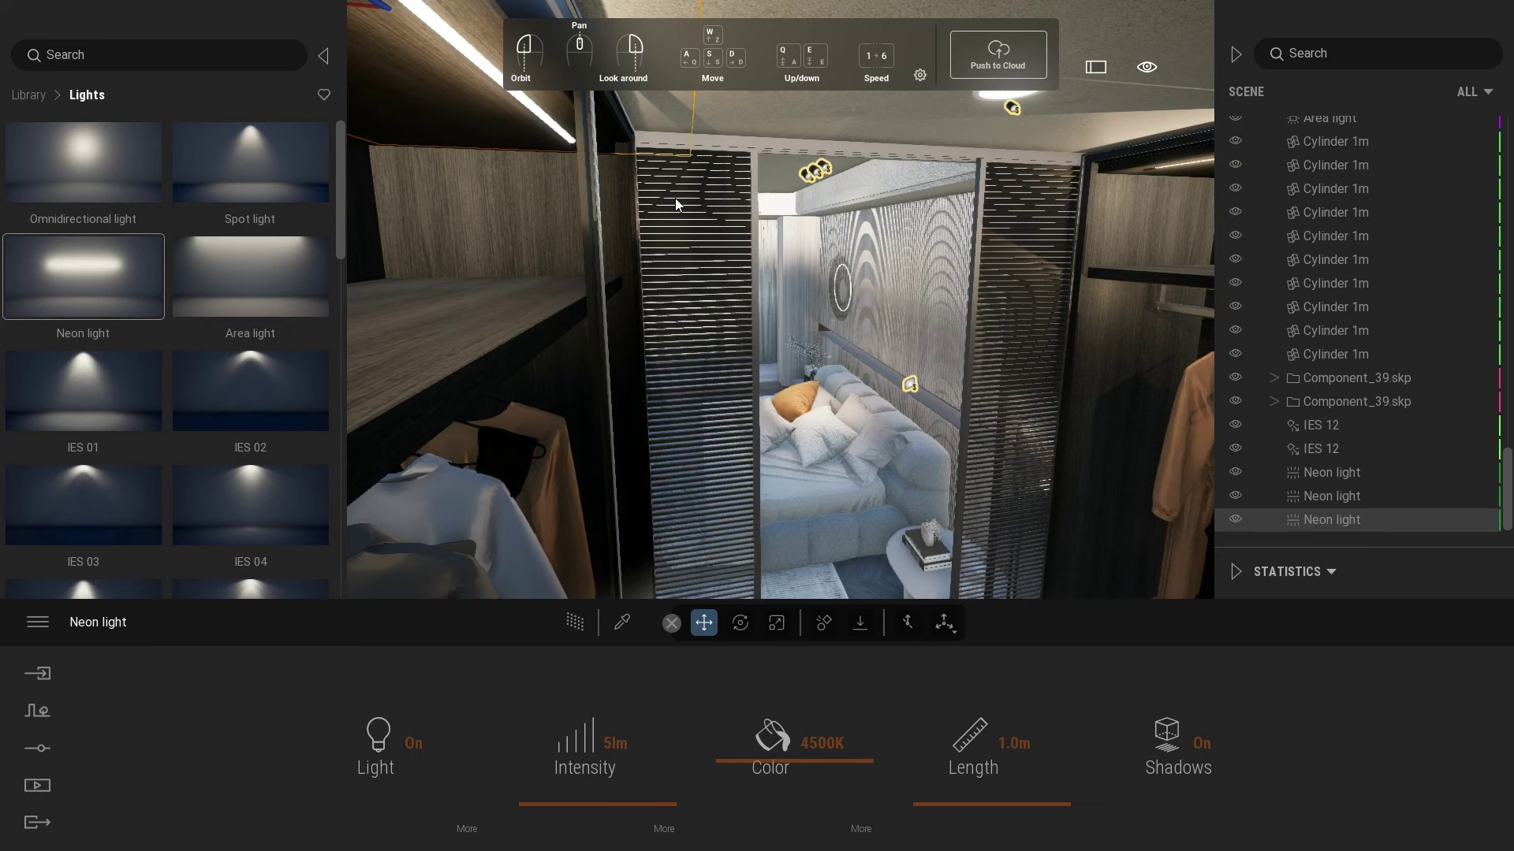
left_click_drag(681, 249, 579, 259)
double_click(578, 253)
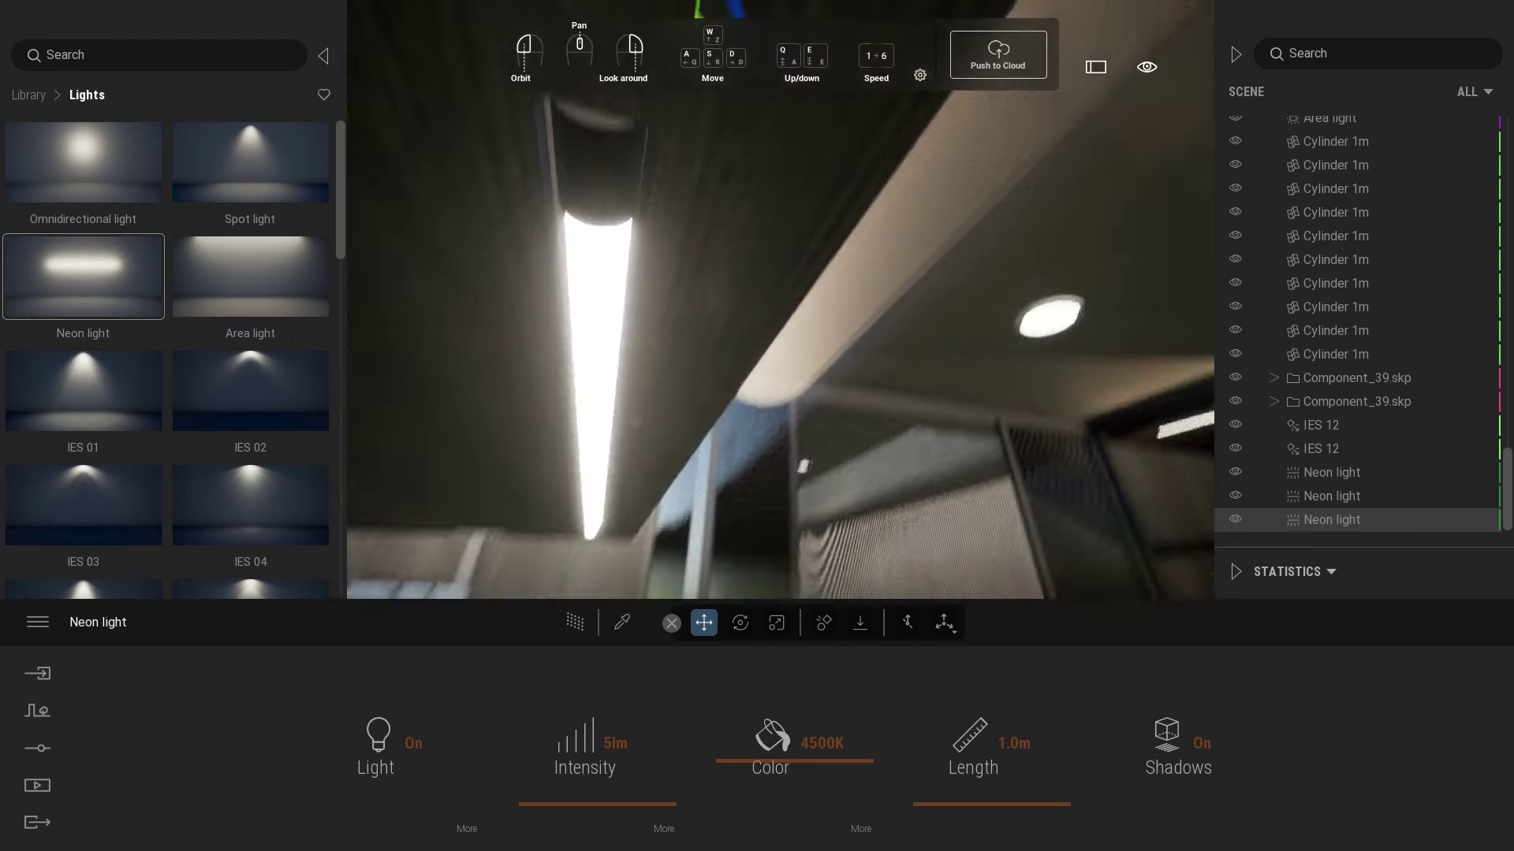
left_click_drag(673, 205, 631, 604, "shift")
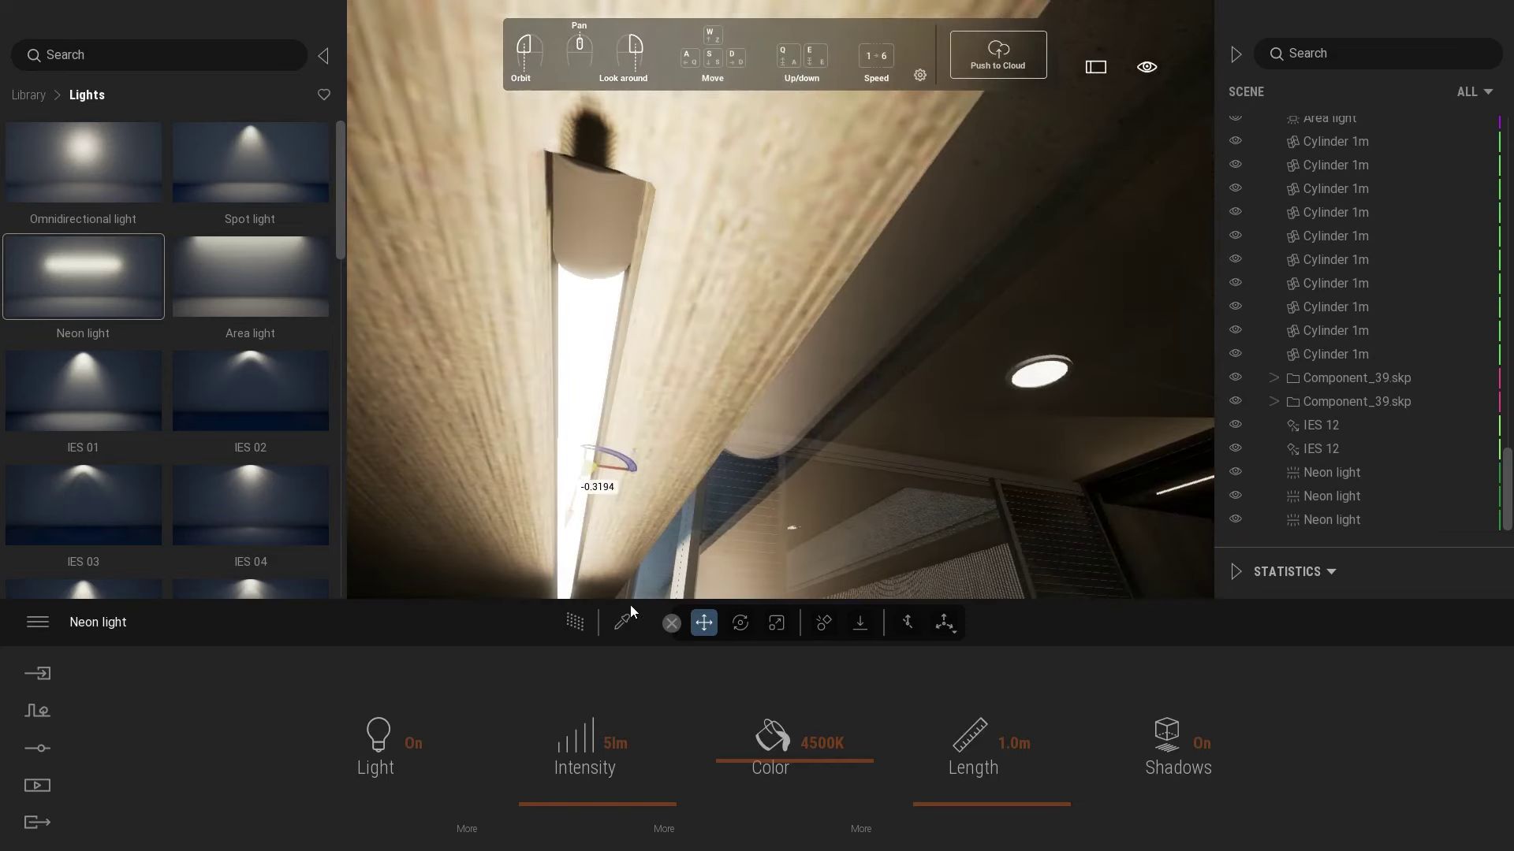
left_click(707, 506)
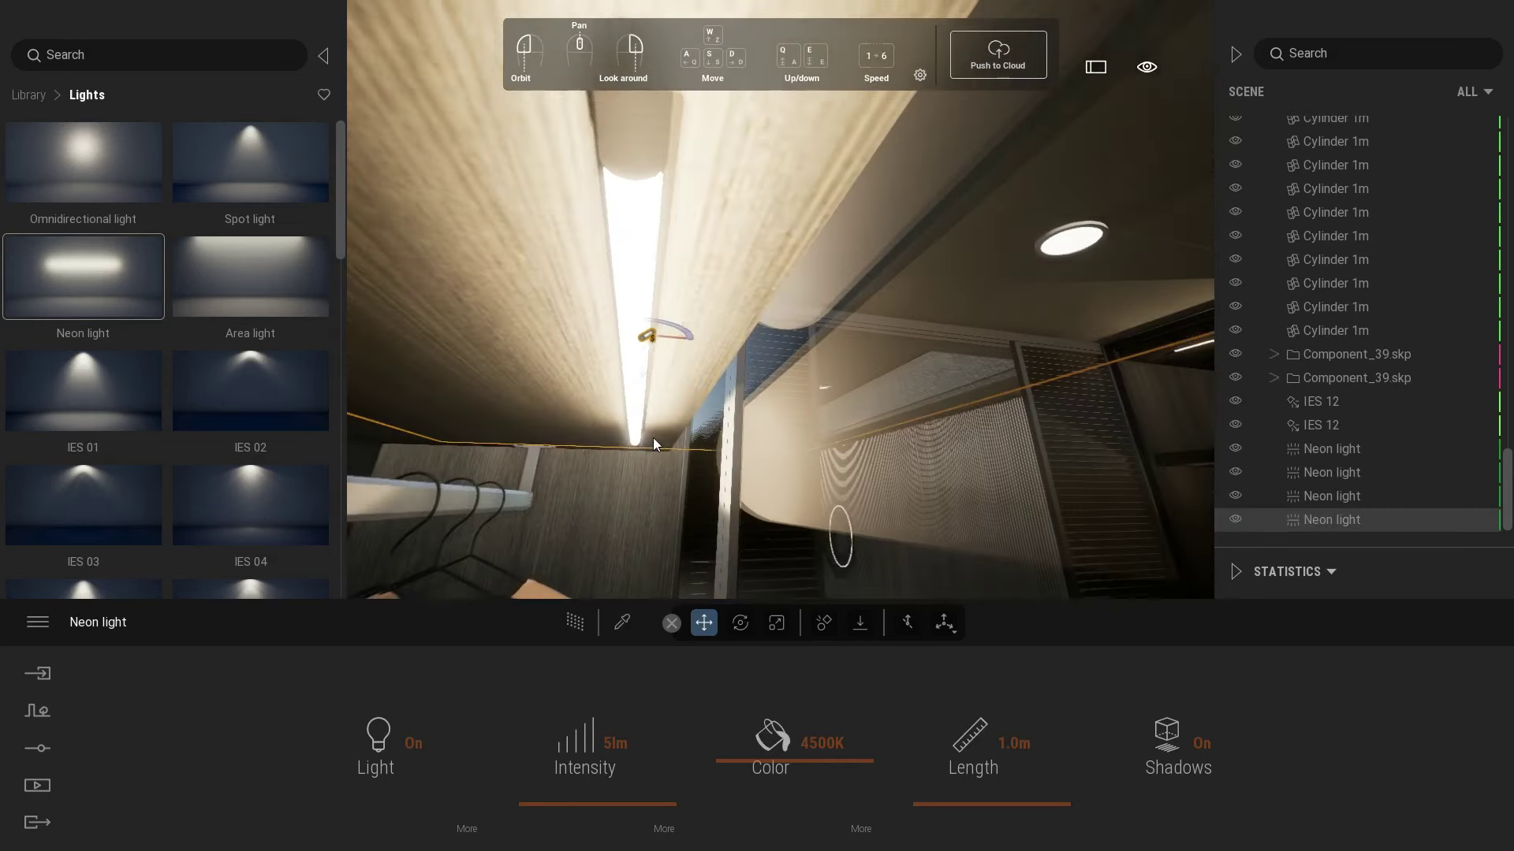
- Preview Image4 with the neon lights in both wardrobes and start its local image export
left_click(39, 786)
left_click(295, 734)
left_click(640, 706)
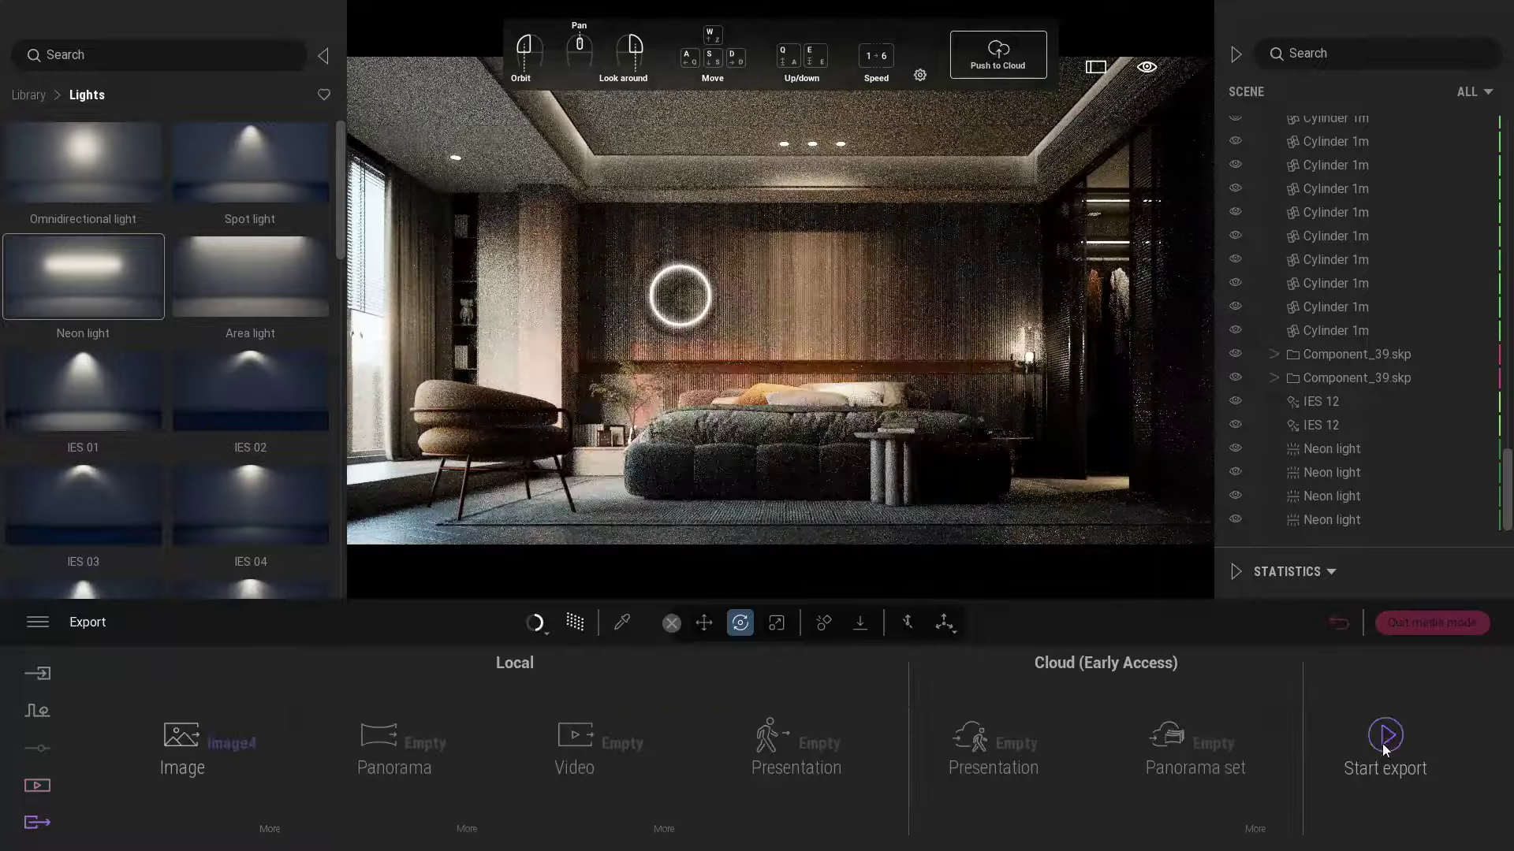
left_click(1385, 735)
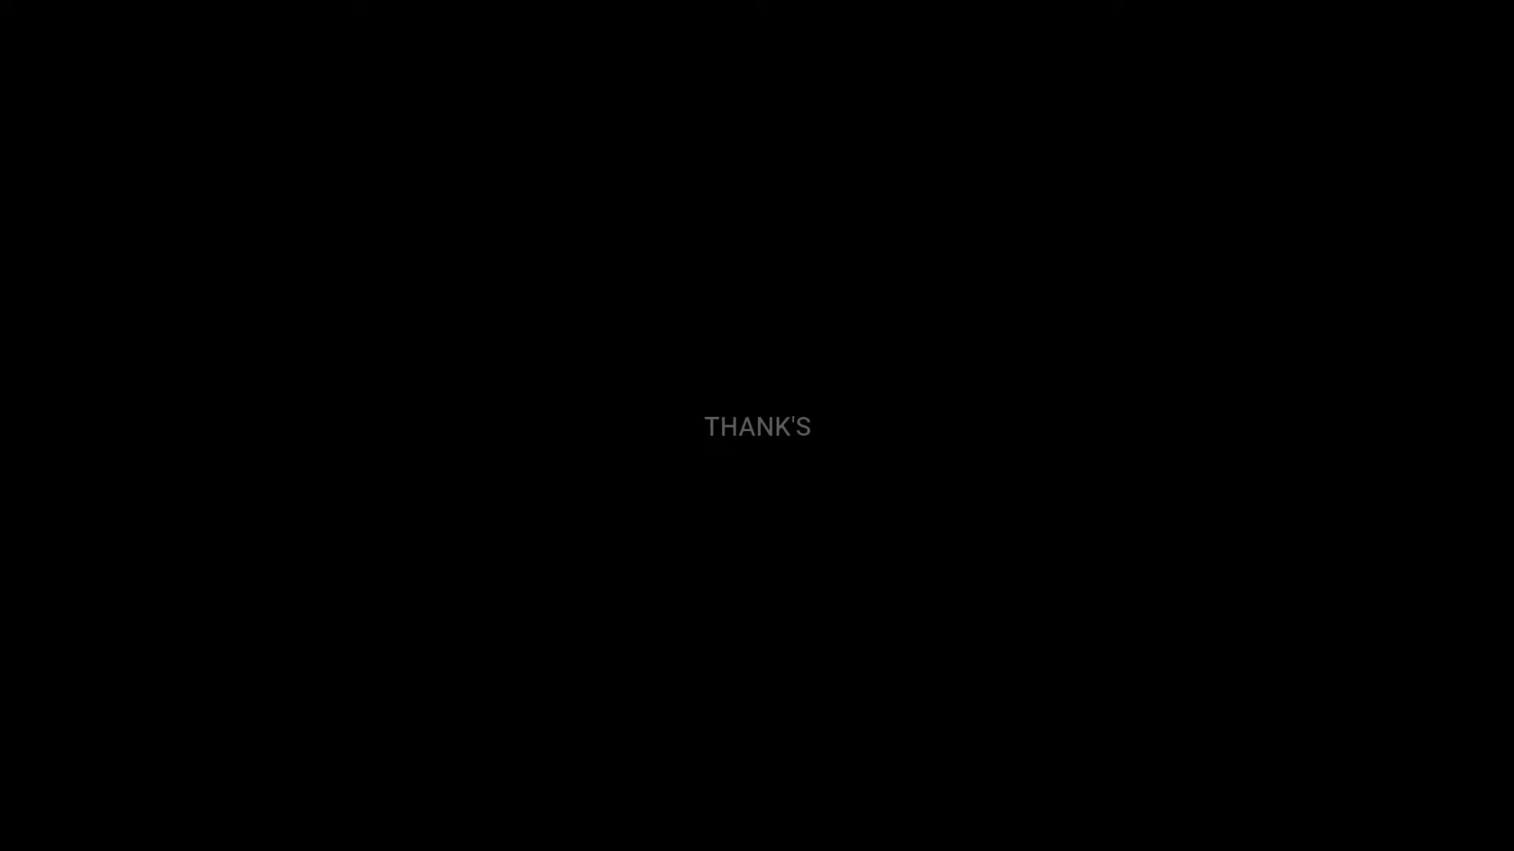